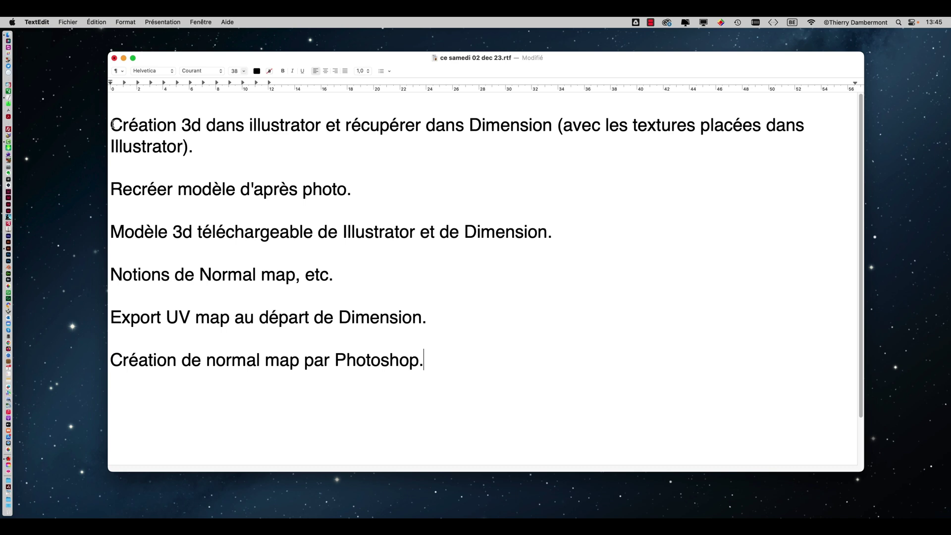
Insert ' dans Illustrator' before line two's period and capitalise Illustrator on line one.
drag(111, 125, 503, 155)
click(114, 189)
drag(111, 190, 355, 194)
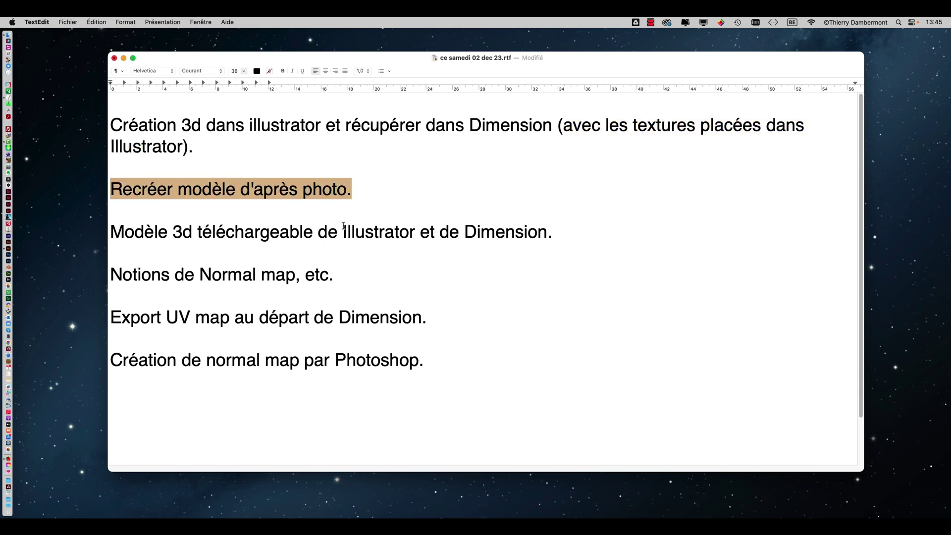
click(349, 191)
text(dans I)
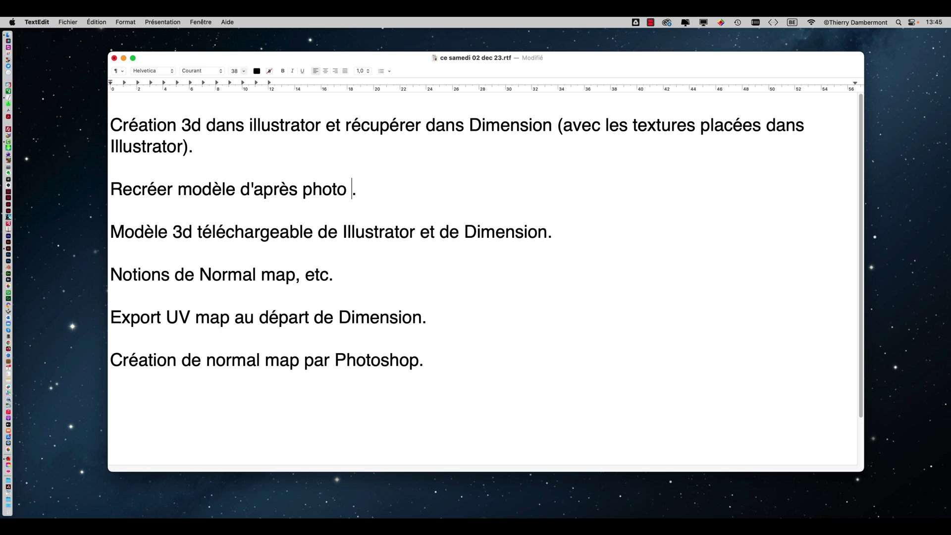
text(llustrator)
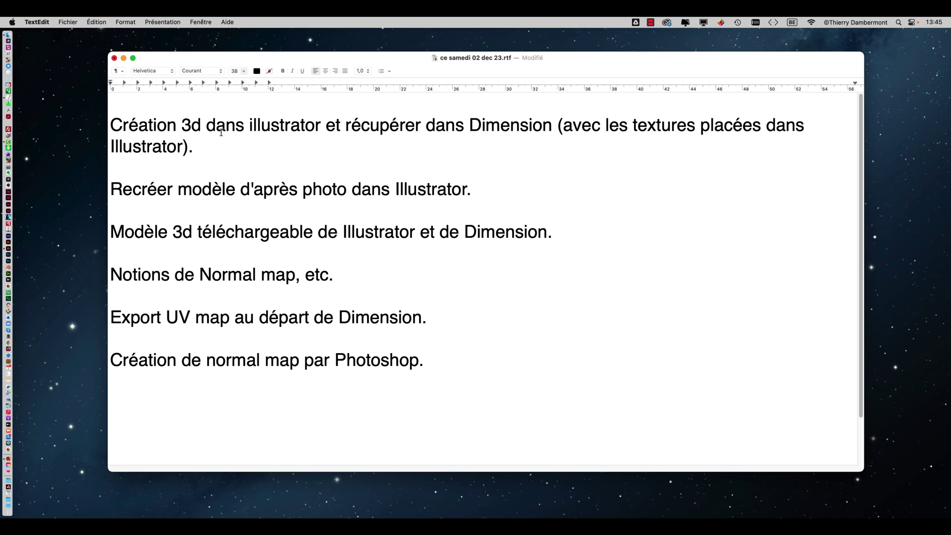
drag(249, 125, 252, 125)
text(I)
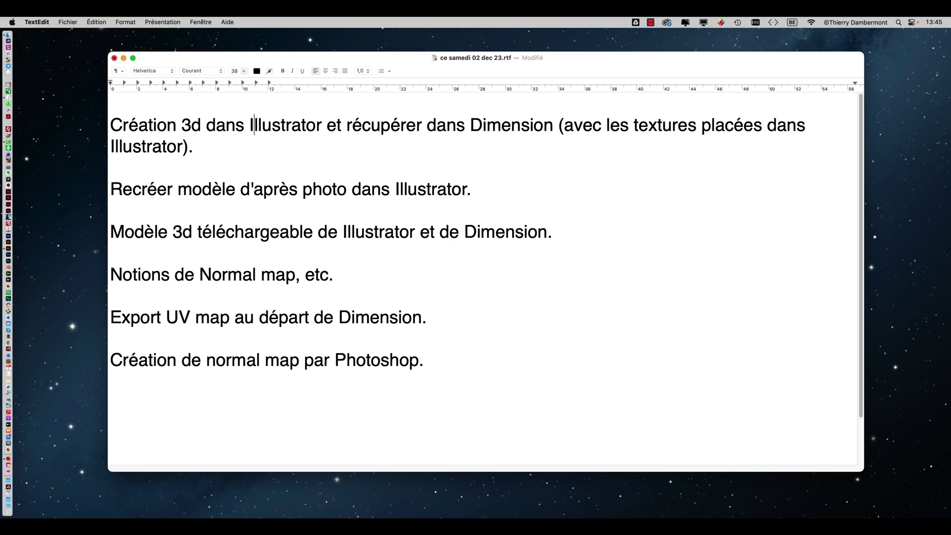
Highlight the remaining lines, from the third line down to the Photoshop line, to review them.
drag(134, 231, 547, 231)
click(446, 229)
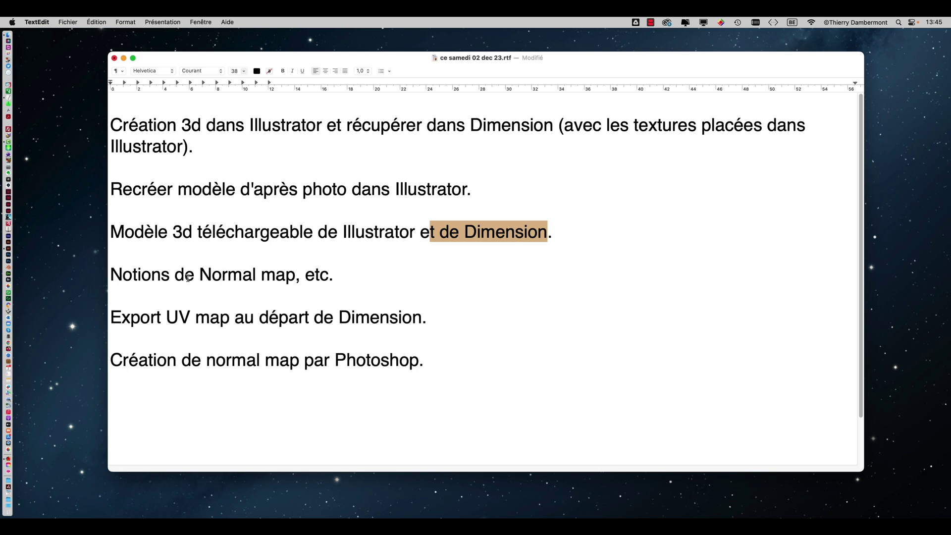
drag(110, 275, 311, 289)
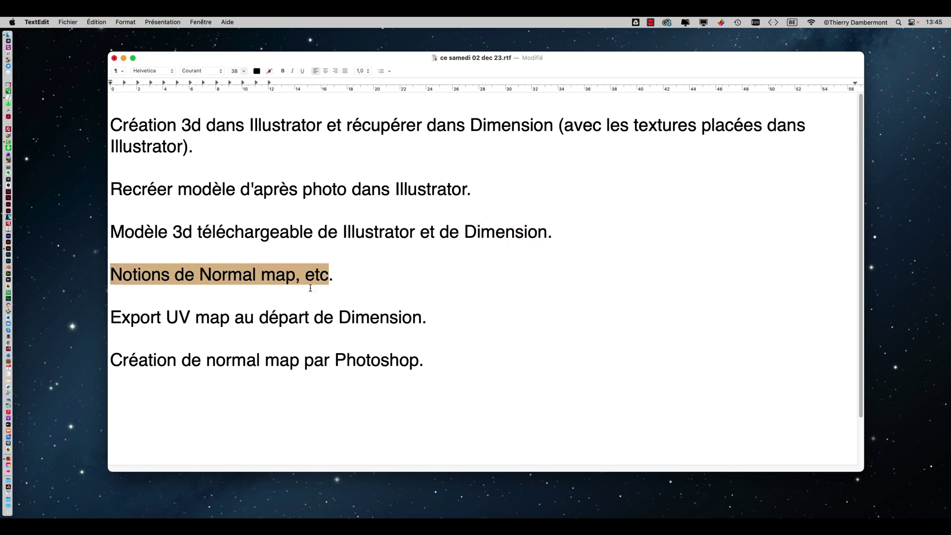
drag(142, 320, 407, 328)
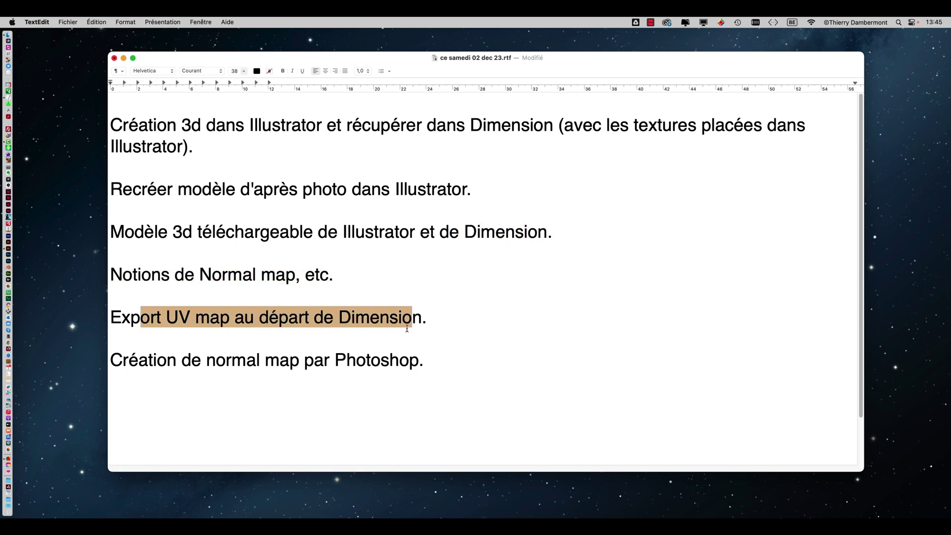
drag(157, 362, 395, 371)
click(431, 366)
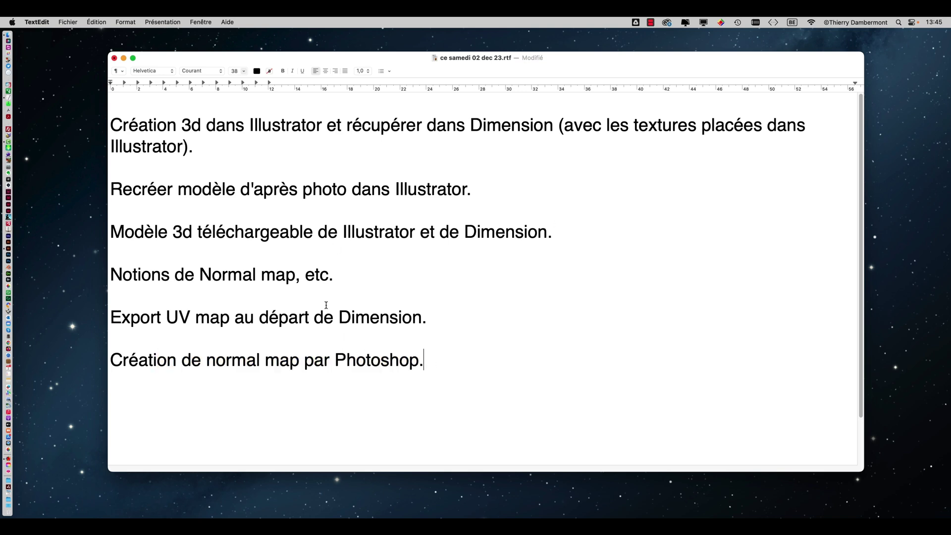
Hide TextEdit, then create a new Impression 'Lettre' document in Couleur RVB mode.
key(super+m)
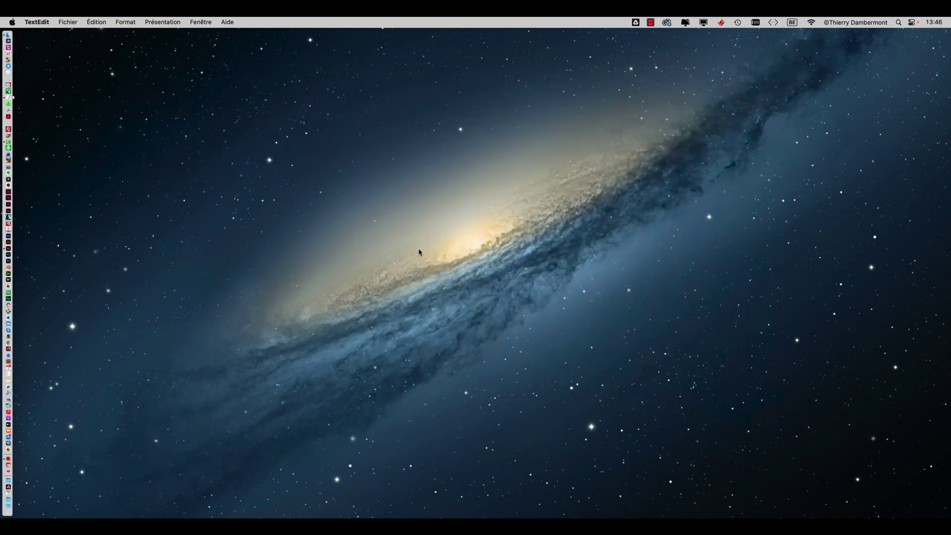
key(super+Tab)
key(super+Tab)
key(super+Tab)
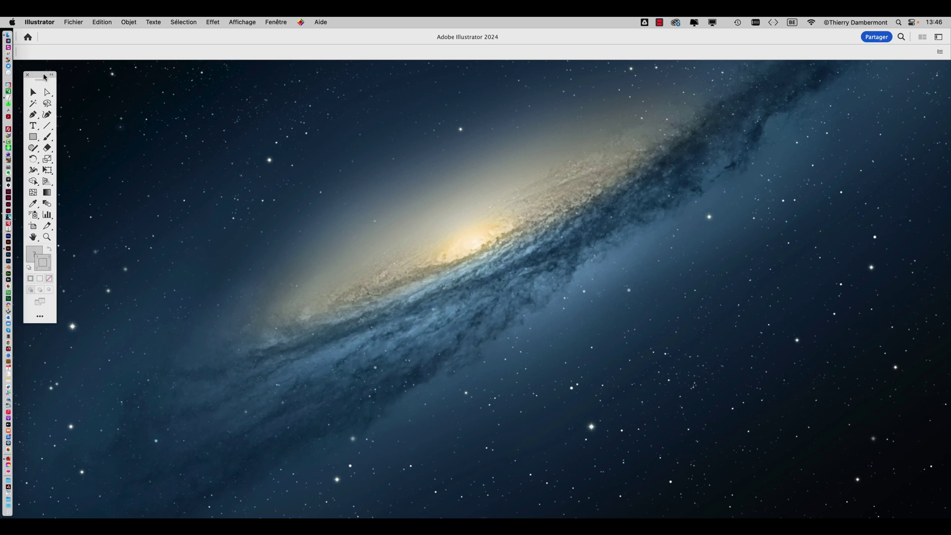
click(74, 22)
click(76, 35)
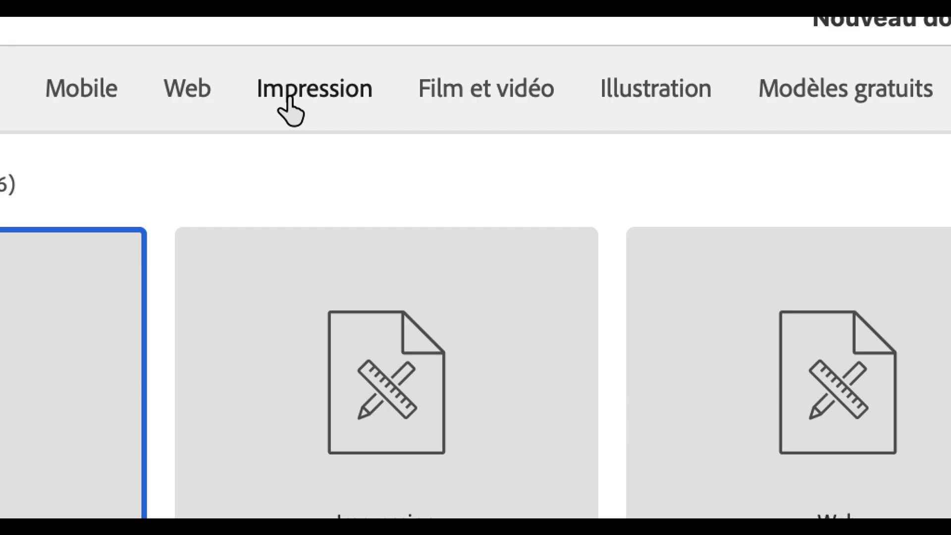
click(288, 97)
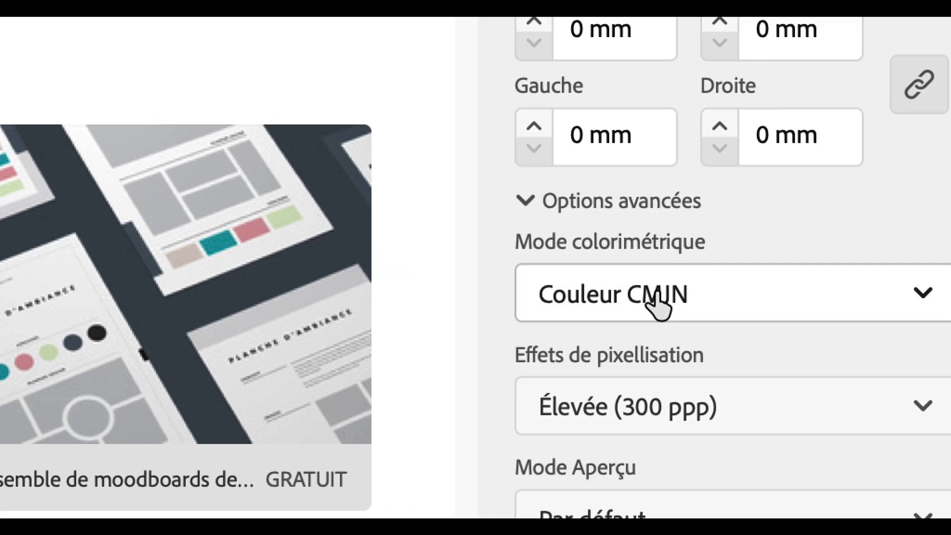
click(752, 385)
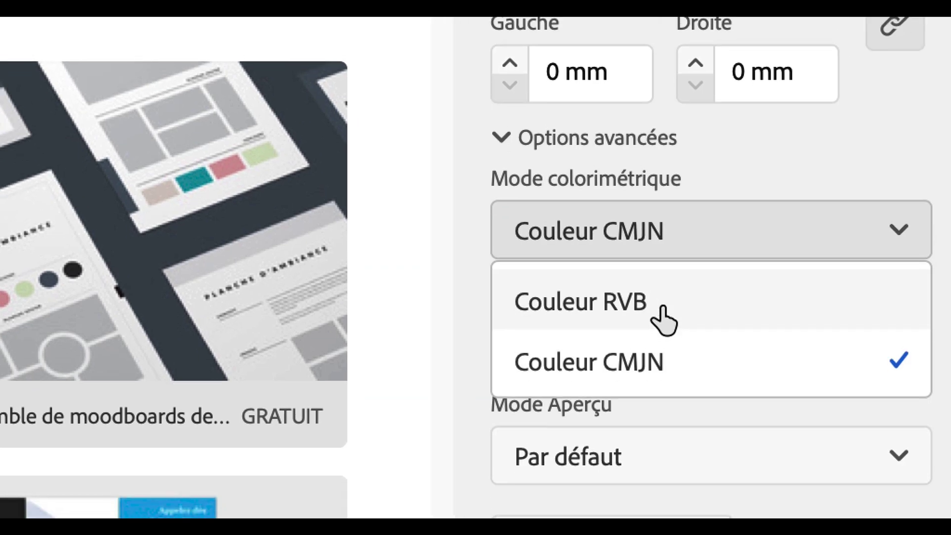
click(802, 461)
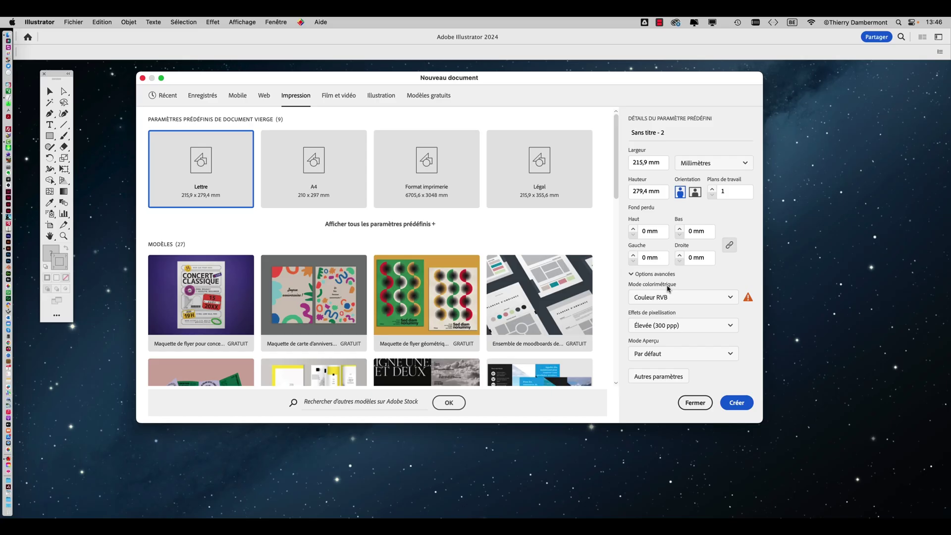
click(746, 402)
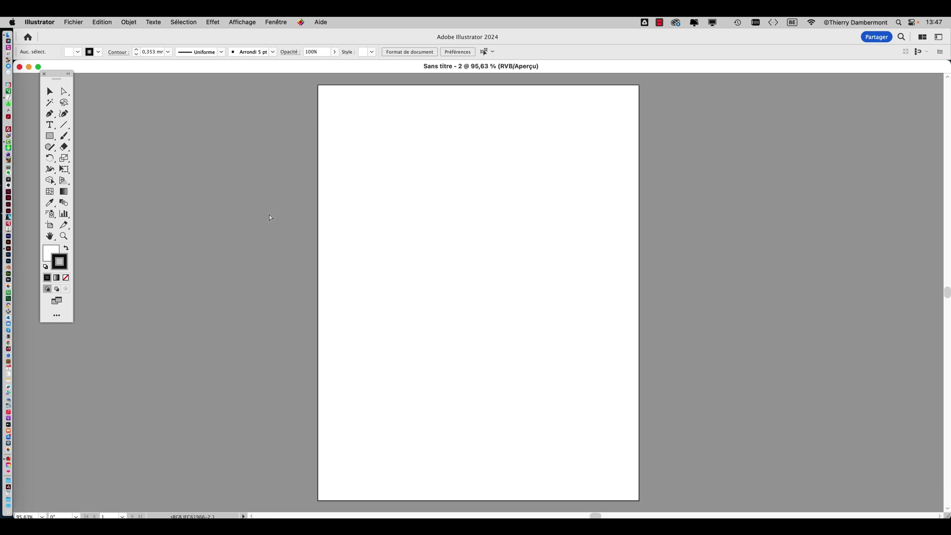
Show the rulers and drag a vertical guide from the left ruler to near the page centre.
key(super+r)
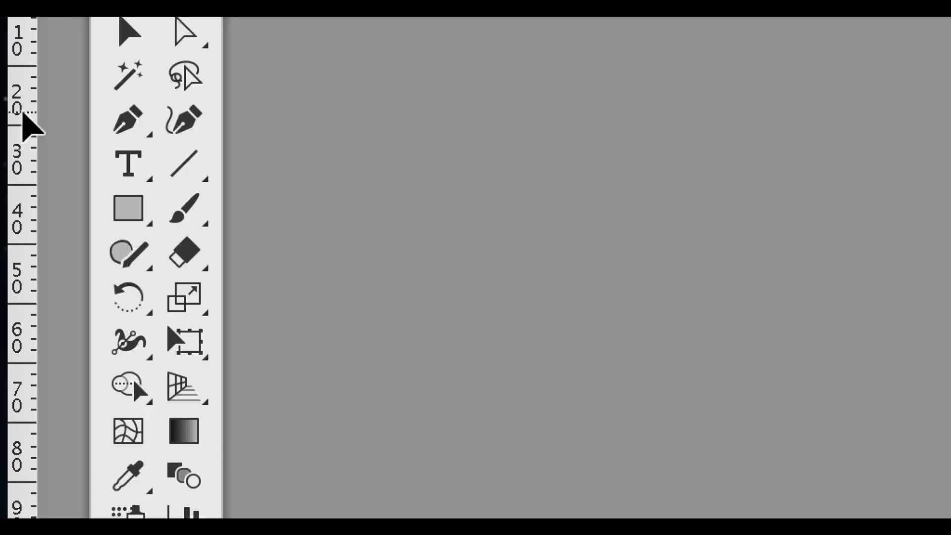
drag(23, 113, 387, 149)
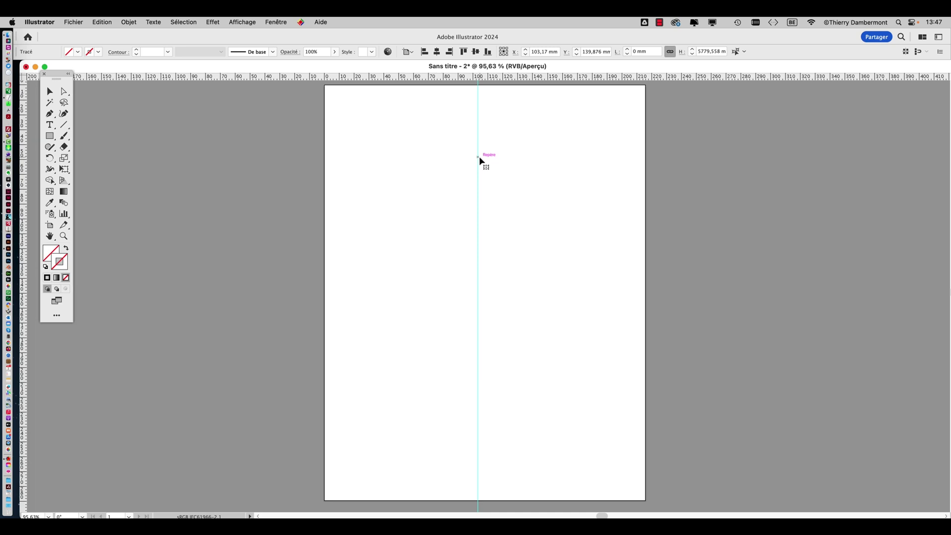
drag(480, 162, 486, 181)
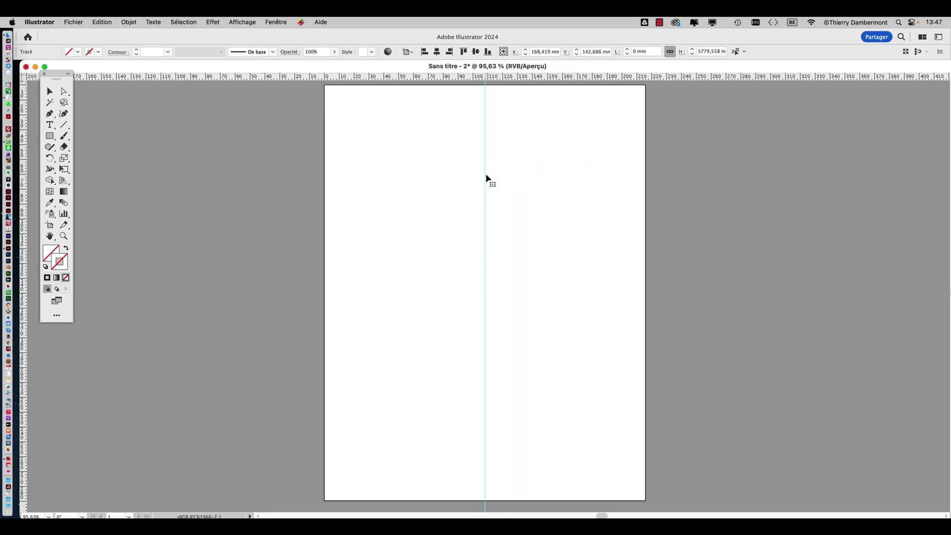
click(413, 170)
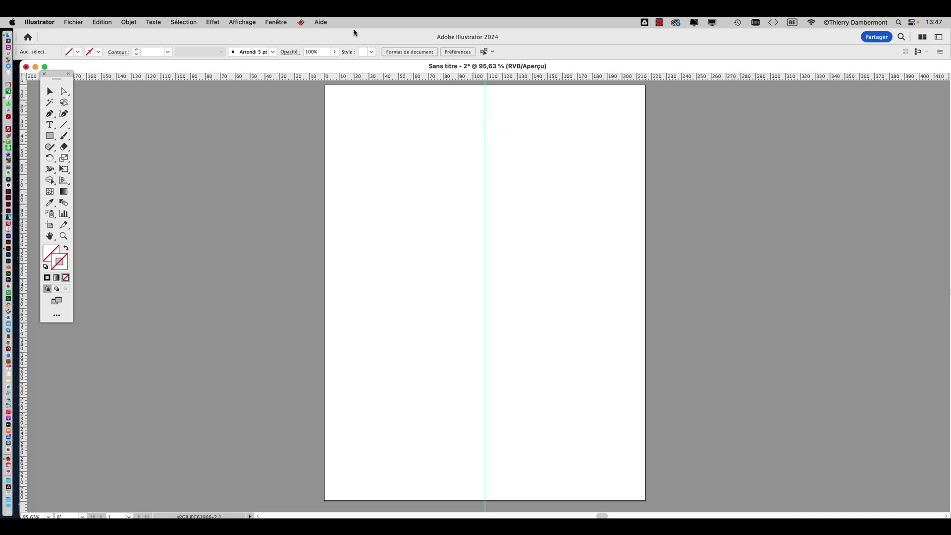
click(276, 21)
In the Calques panel, lock Calque 1 and rename it 'repères'.
click(278, 230)
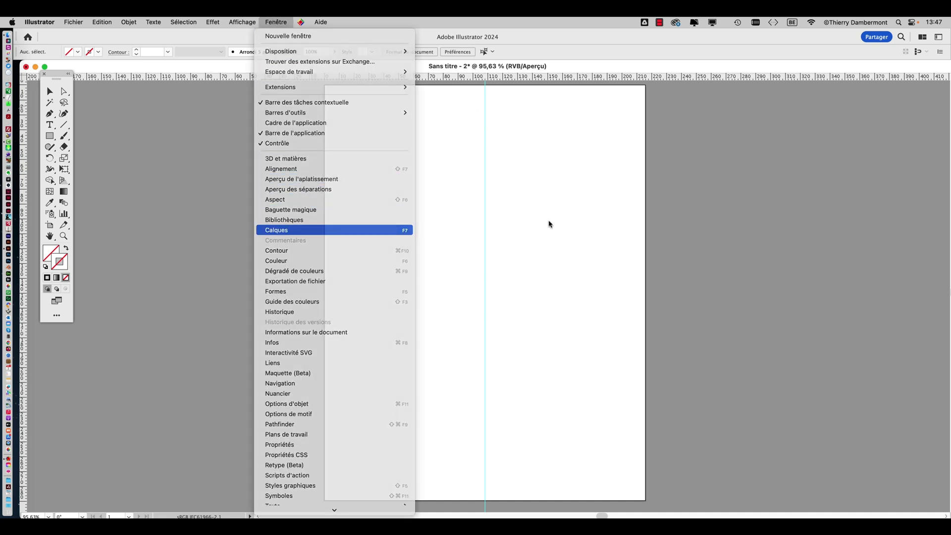
drag(640, 170, 553, 131)
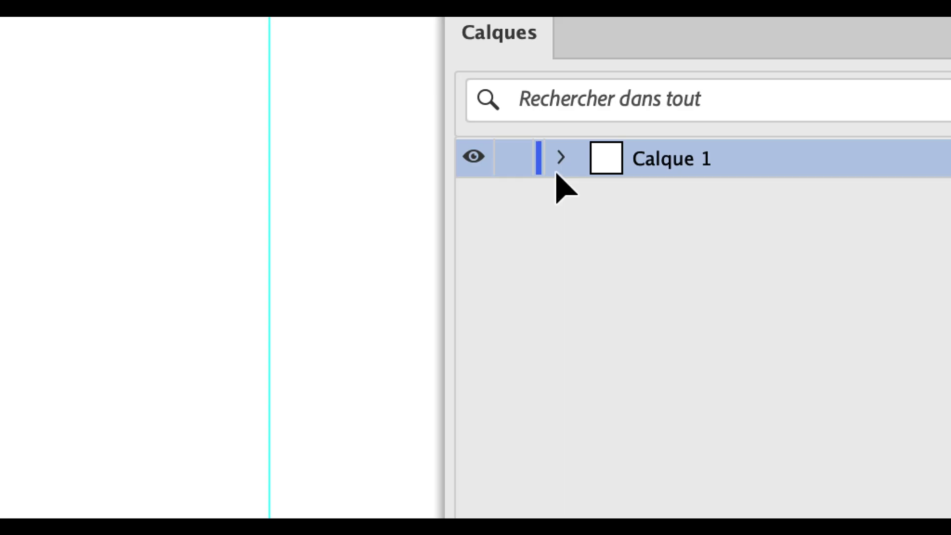
click(561, 158)
click(560, 159)
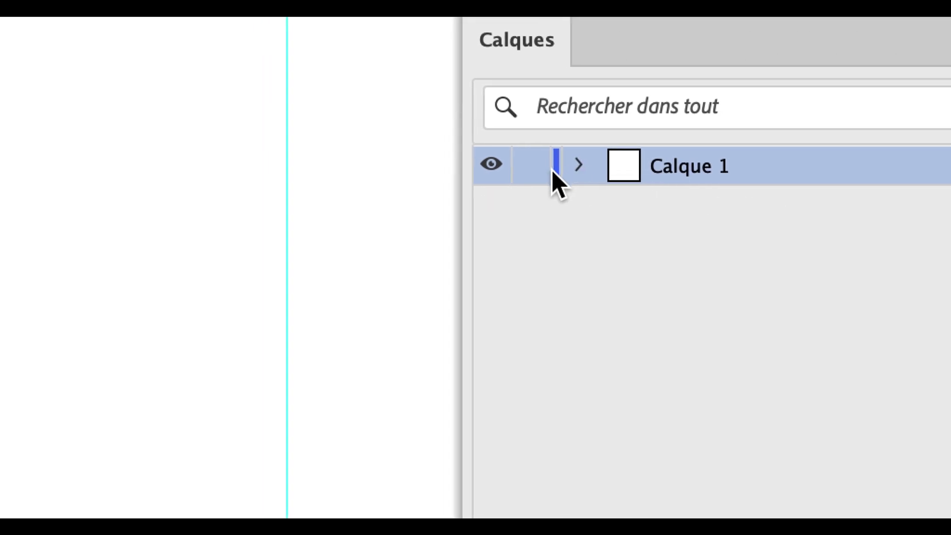
click(514, 170)
double_click(674, 176)
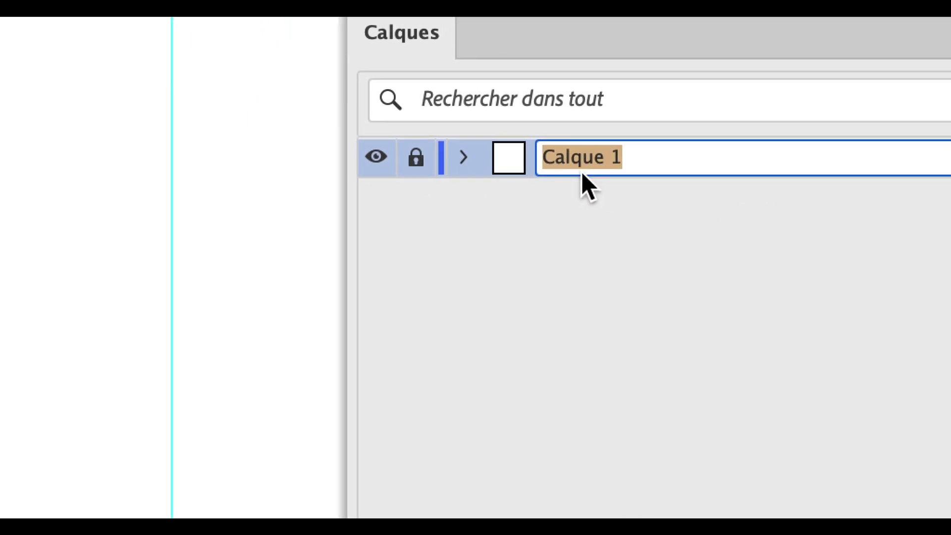
text(rep)
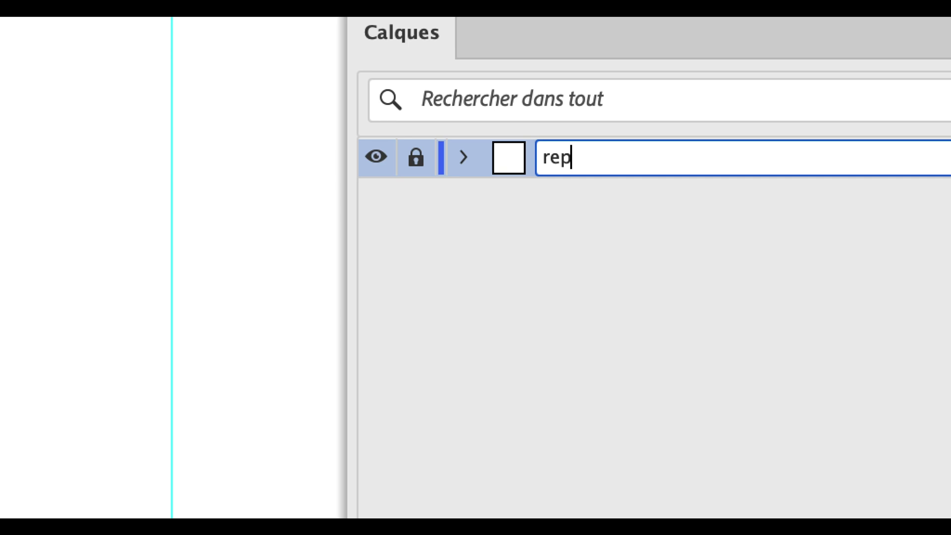
text(ères)
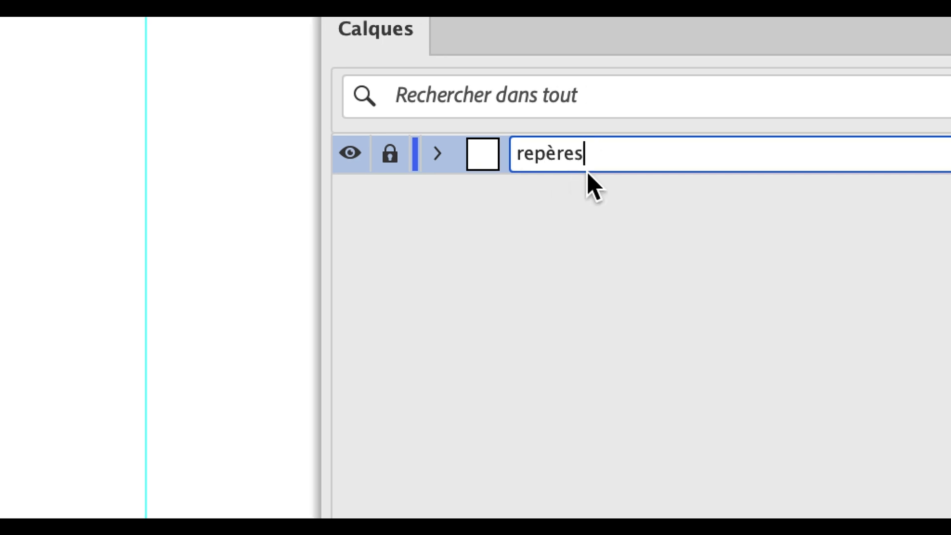
click(659, 196)
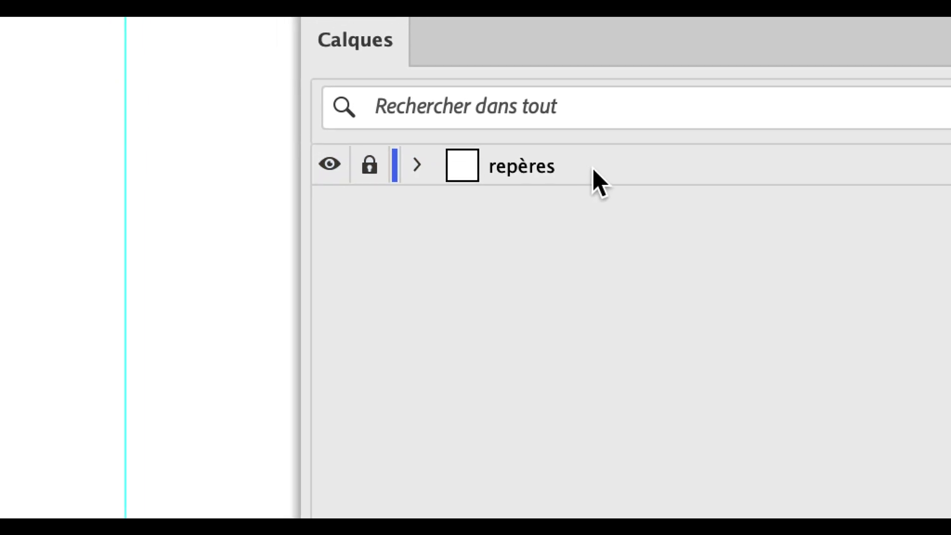
Toggle the repères layer's visibility several times, leaving it visible.
click(331, 164)
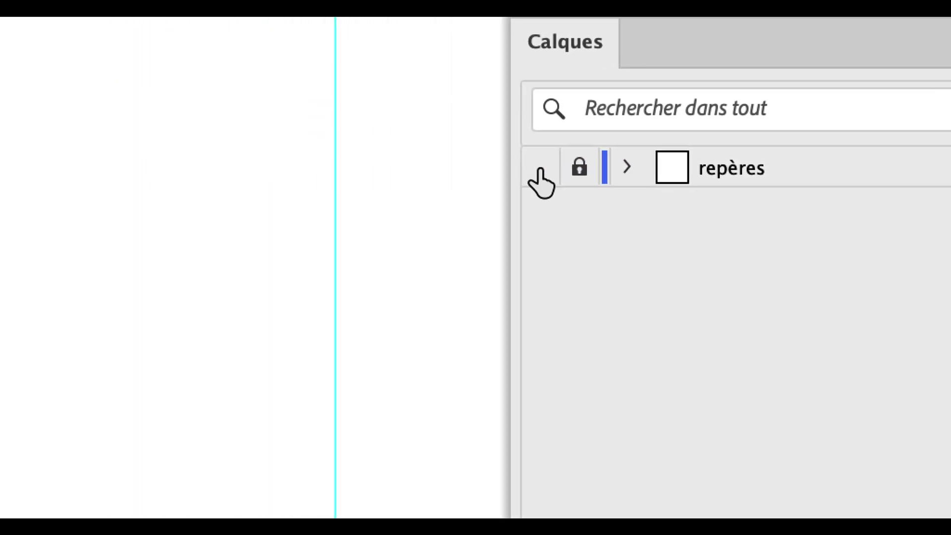
click(538, 167)
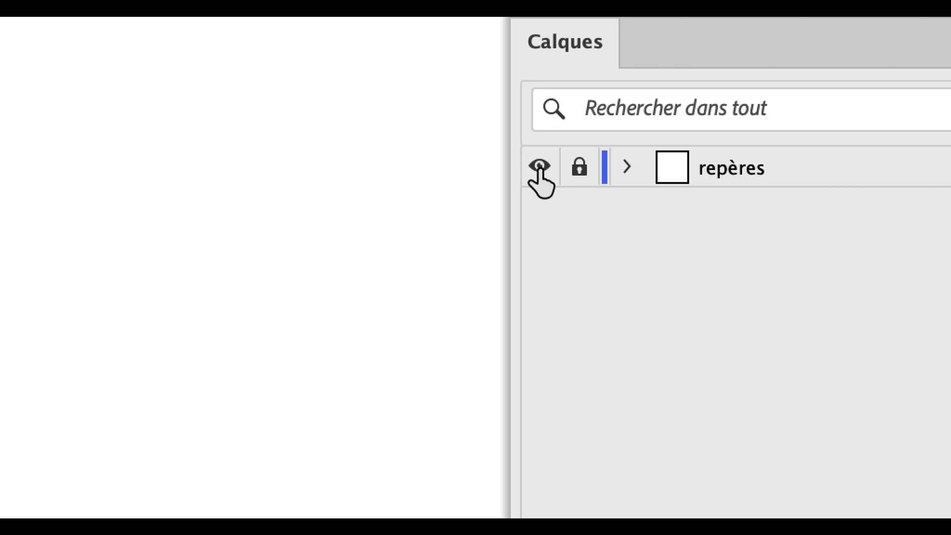
click(539, 167)
click(538, 168)
click(538, 167)
click(540, 168)
click(539, 169)
click(539, 169)
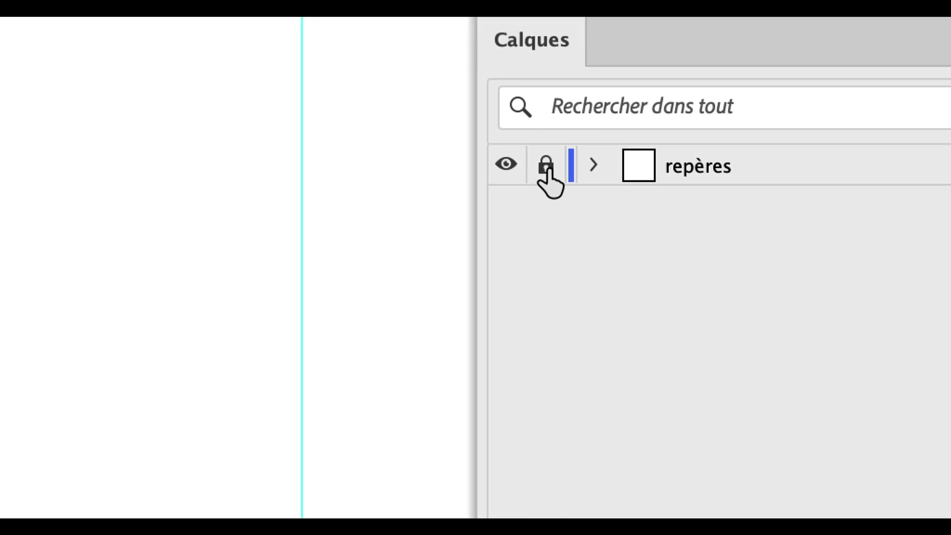
Test the locks on repères and its <Repère> guide, leaving the layer locked and collapsed.
click(610, 168)
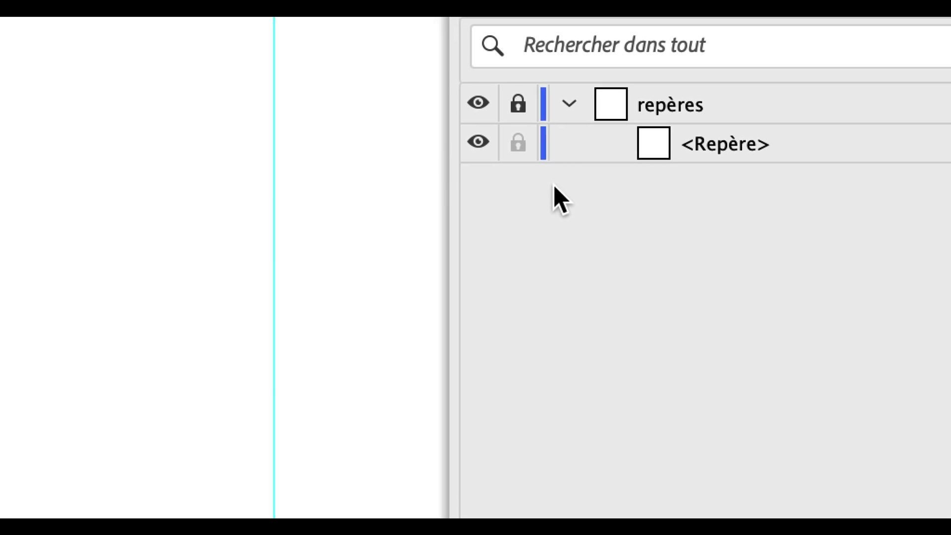
click(514, 161)
click(514, 200)
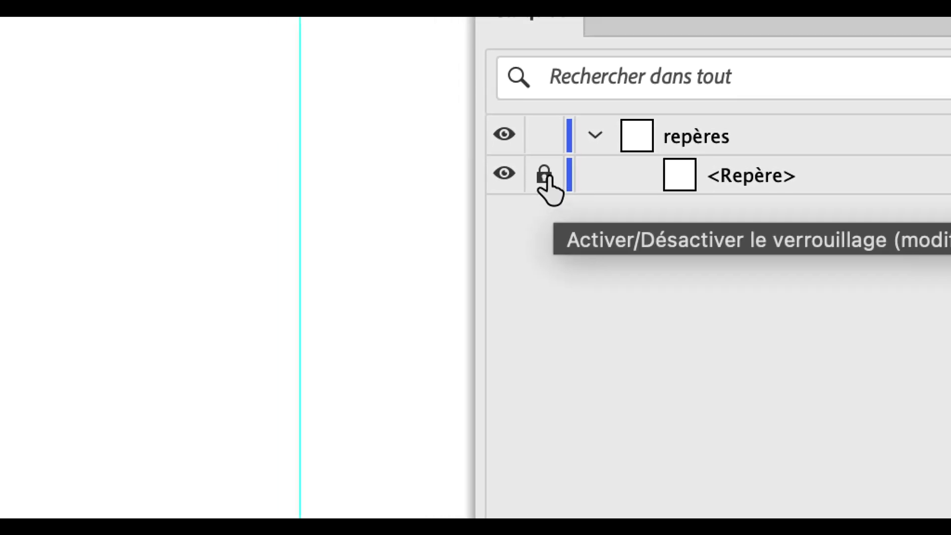
click(546, 174)
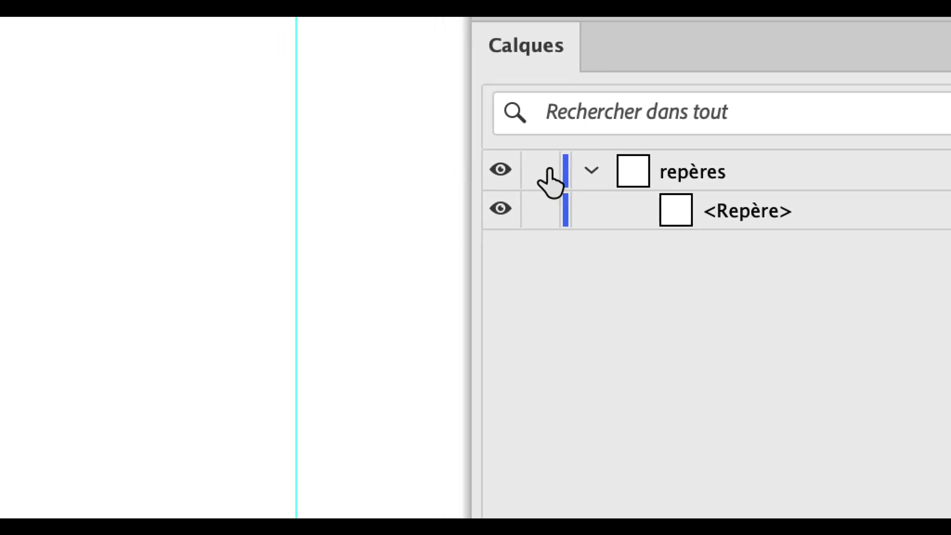
click(550, 171)
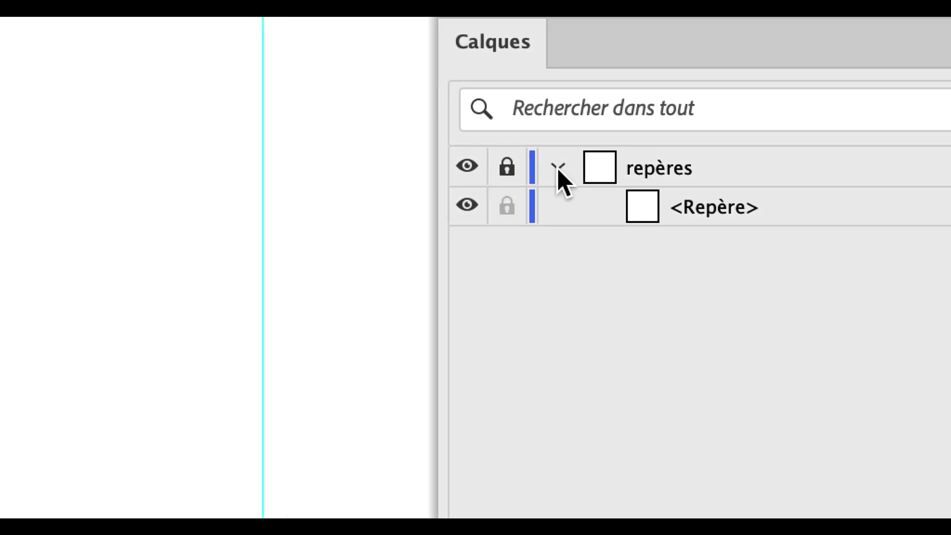
click(591, 170)
click(505, 171)
click(505, 171)
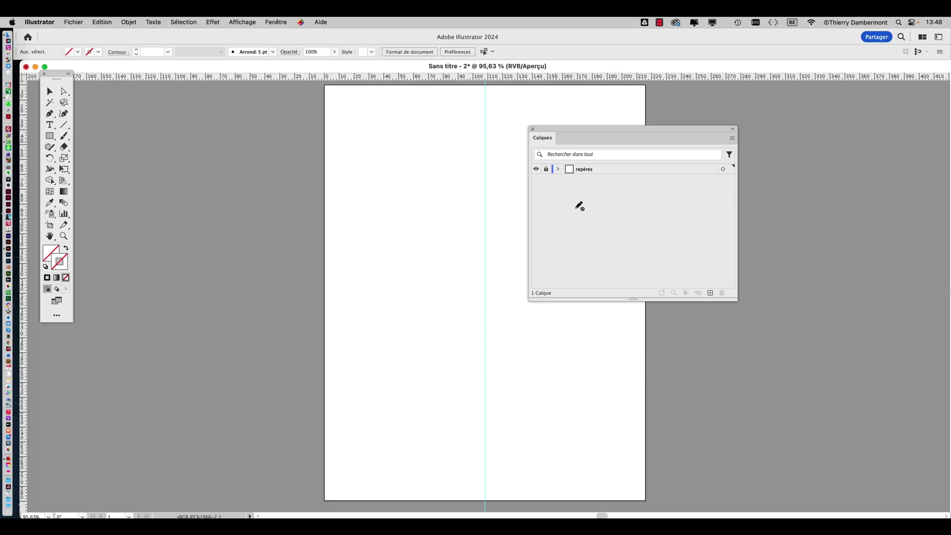
Move the Calques panel to the right, shrink it, and toggle the repères layer lock.
click(236, 22)
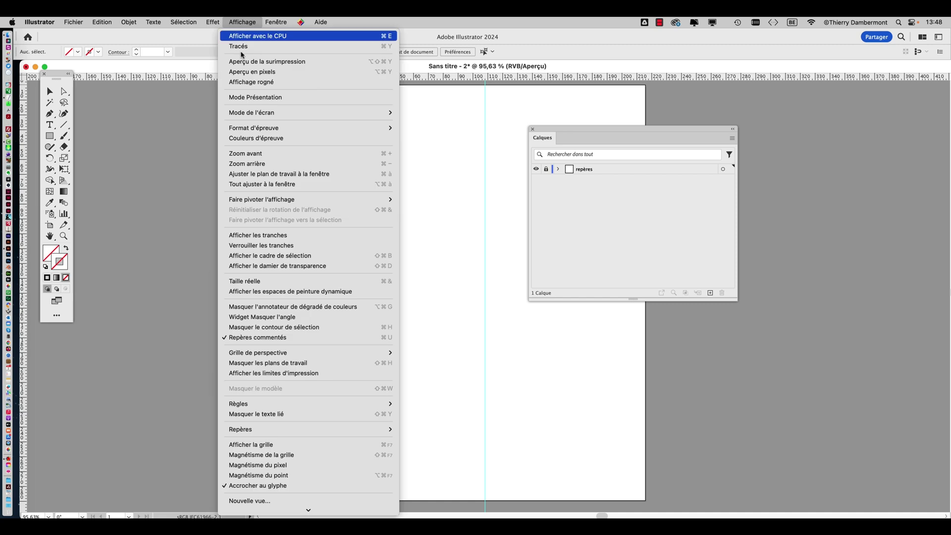
scroll(268, 260, down, 1)
mouse_move(269, 428)
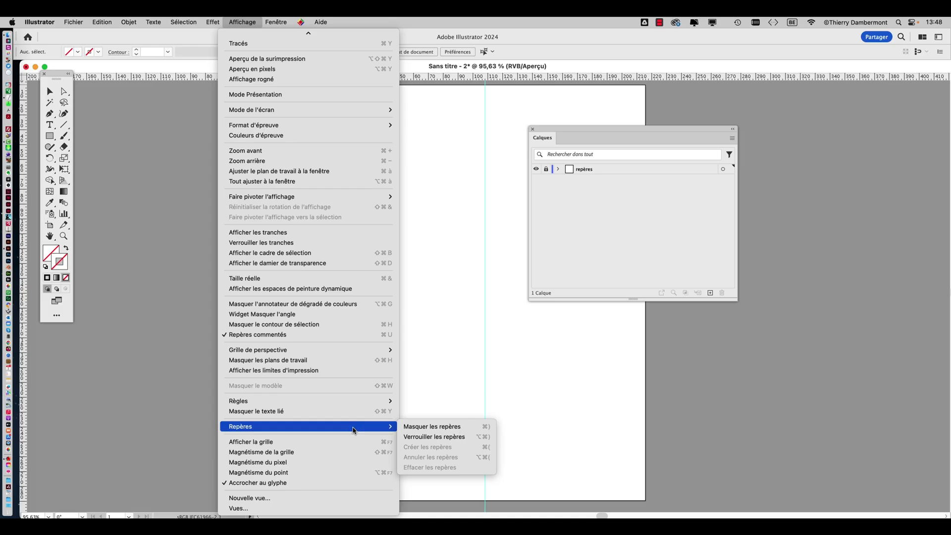
click(612, 221)
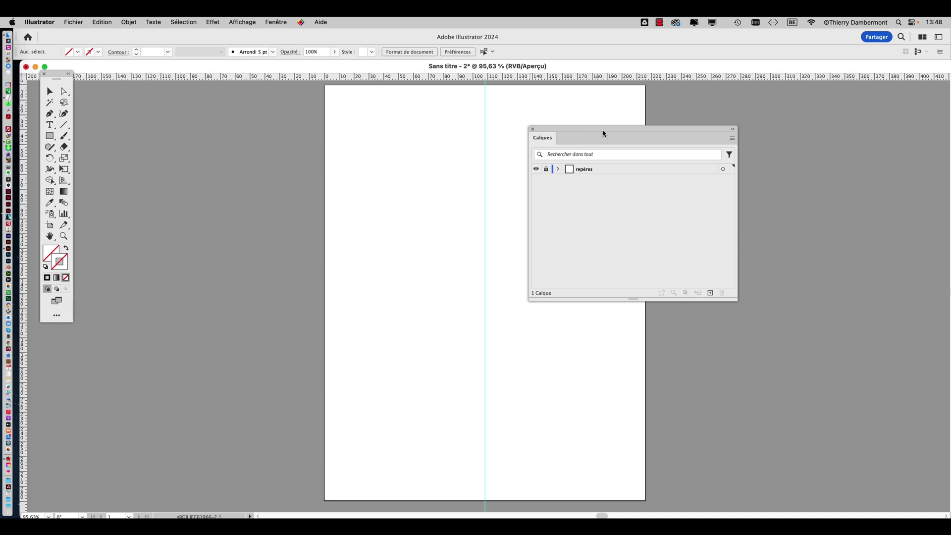
drag(629, 133, 703, 130)
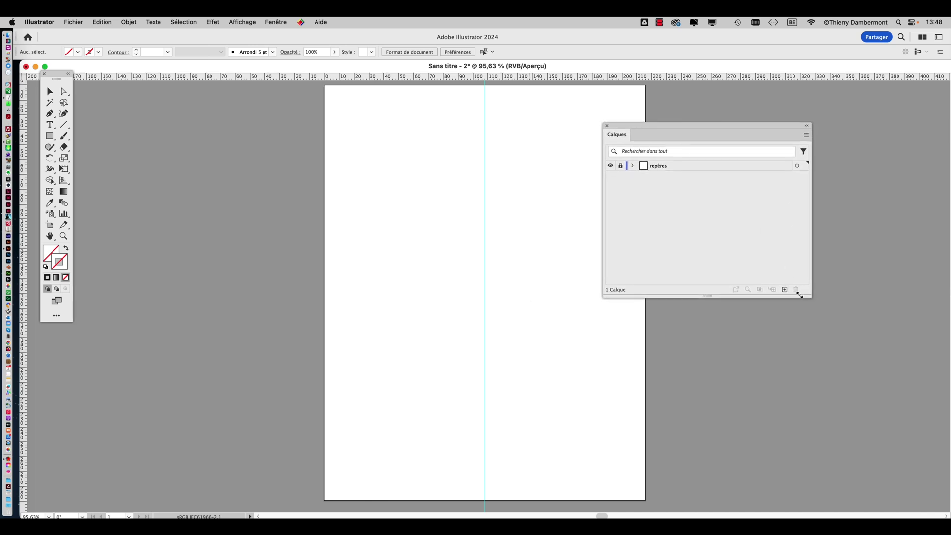
drag(799, 295, 726, 257)
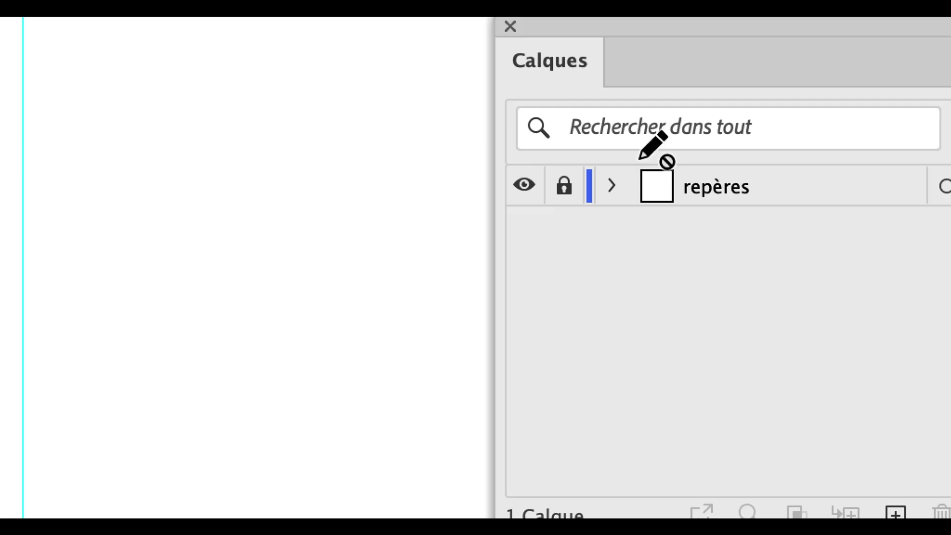
click(564, 187)
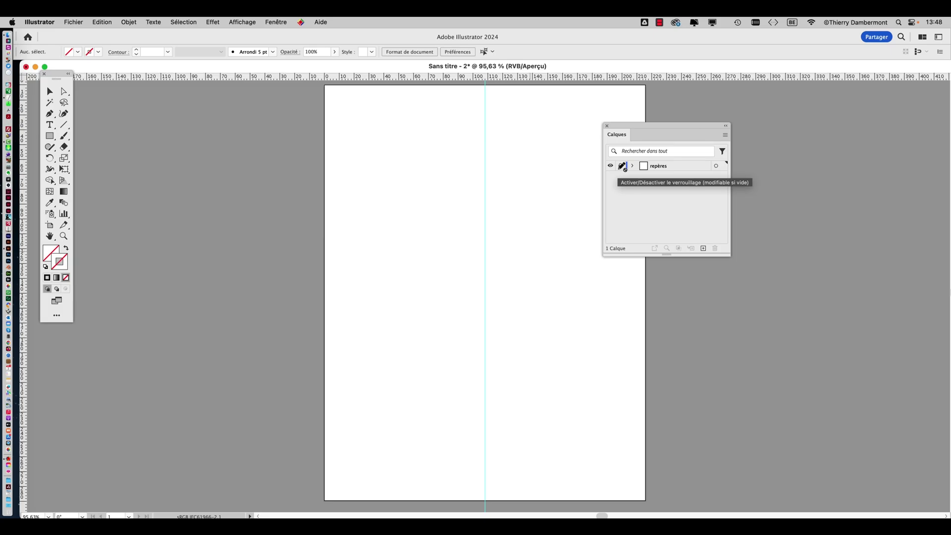
Lock the guides via Affichage > Repères > Verrouiller les repères and shift the Calques panel right.
click(202, 22)
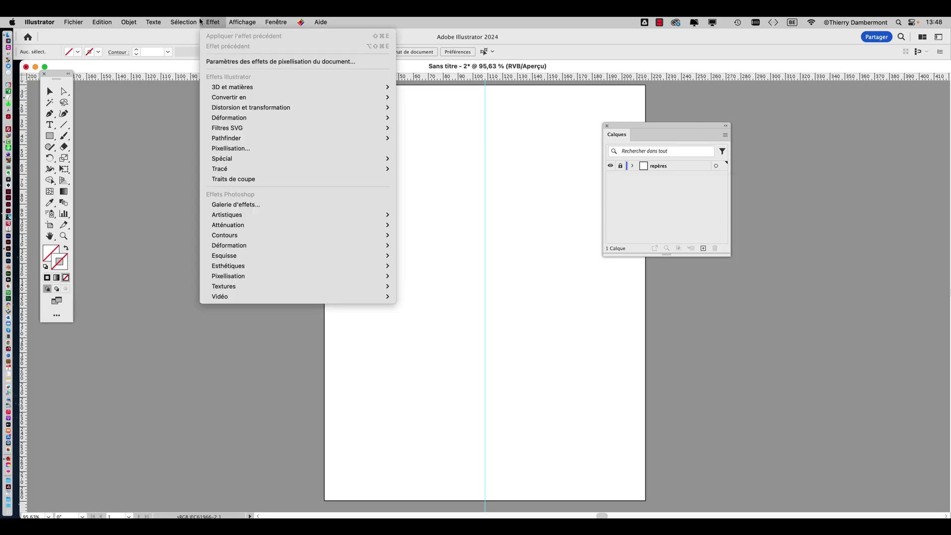
mouse_move(246, 22)
mouse_move(261, 430)
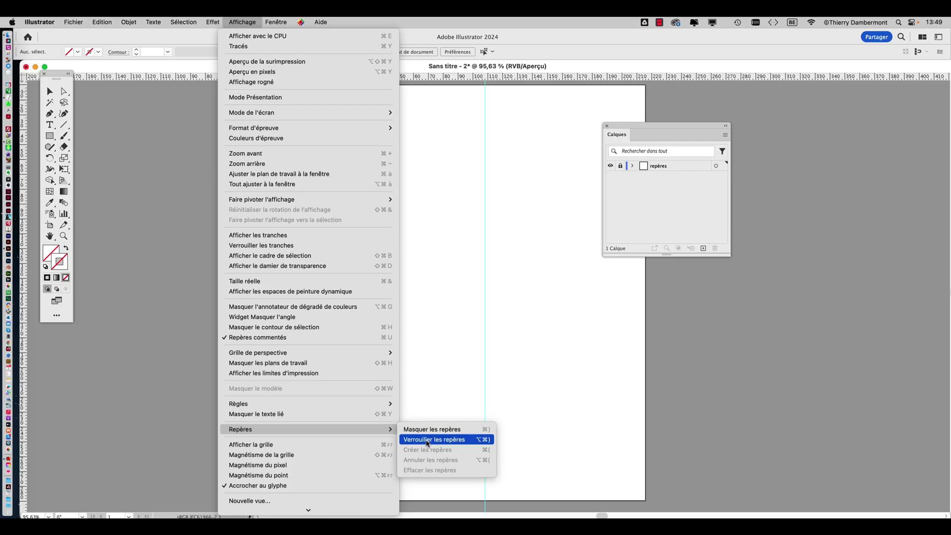
click(672, 194)
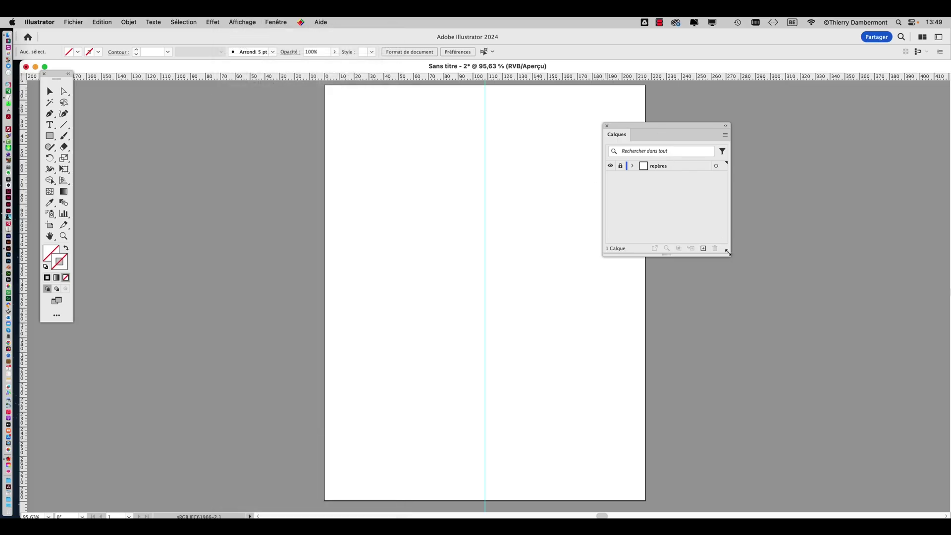
drag(646, 129, 739, 118)
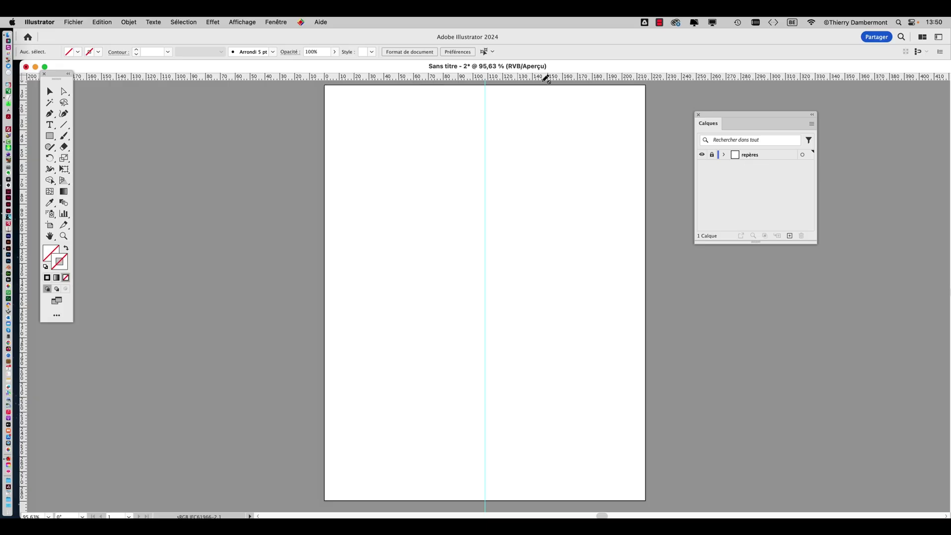
Add layer Calque 2 above repères, dock the Tools panel beside the artboard, and enable the precise cursor.
drag(752, 120, 700, 154)
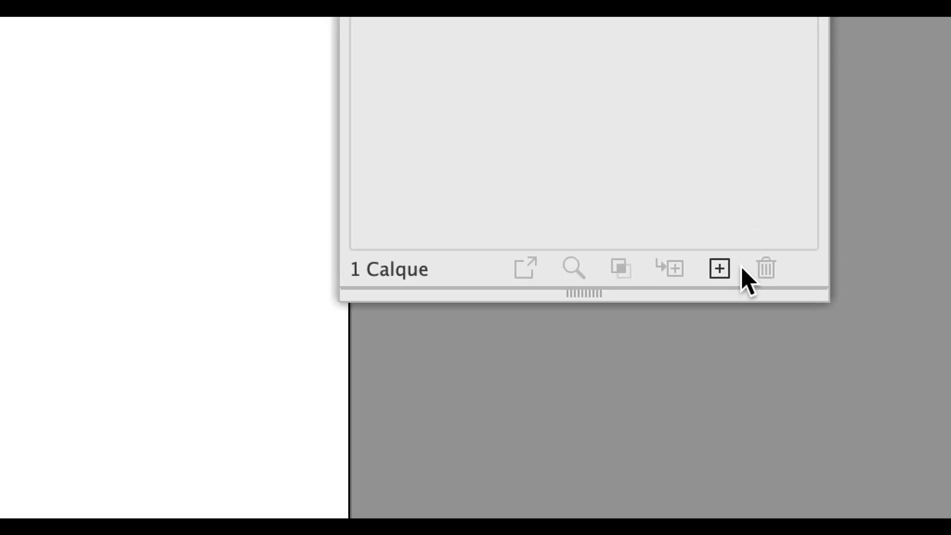
click(740, 269)
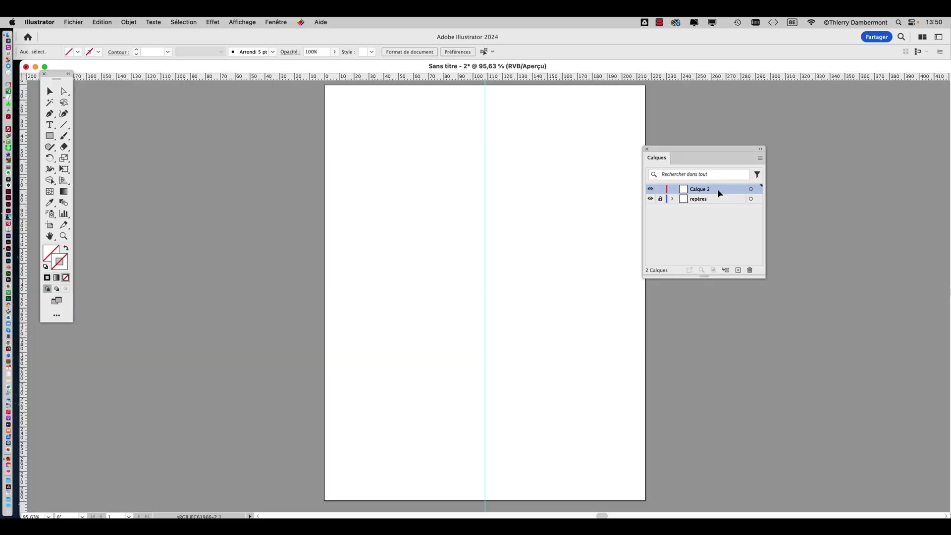
drag(701, 149, 762, 142)
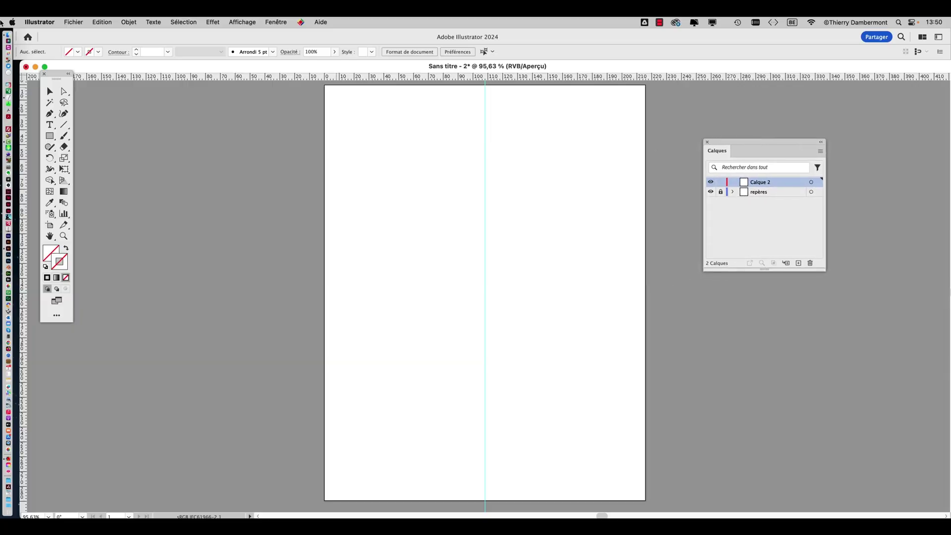
drag(57, 74, 227, 132)
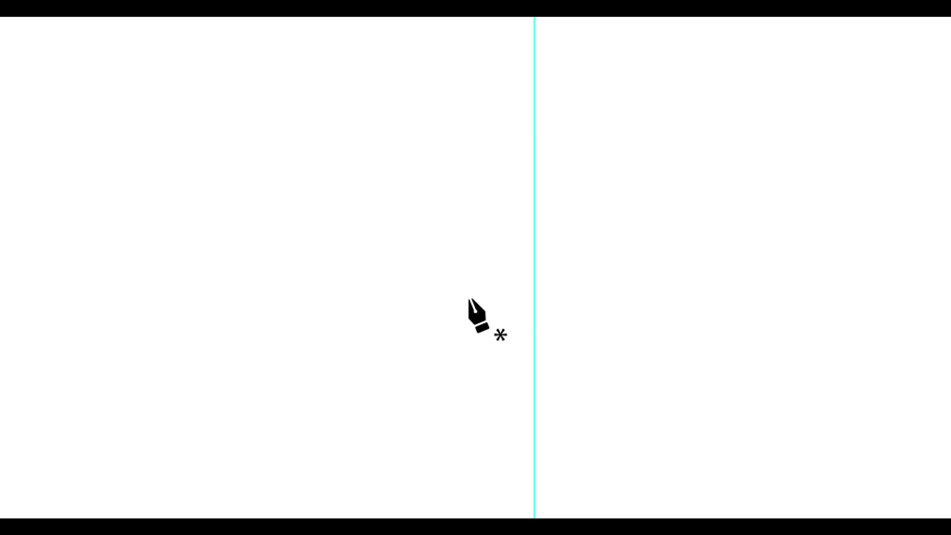
key(Caps_Lock)
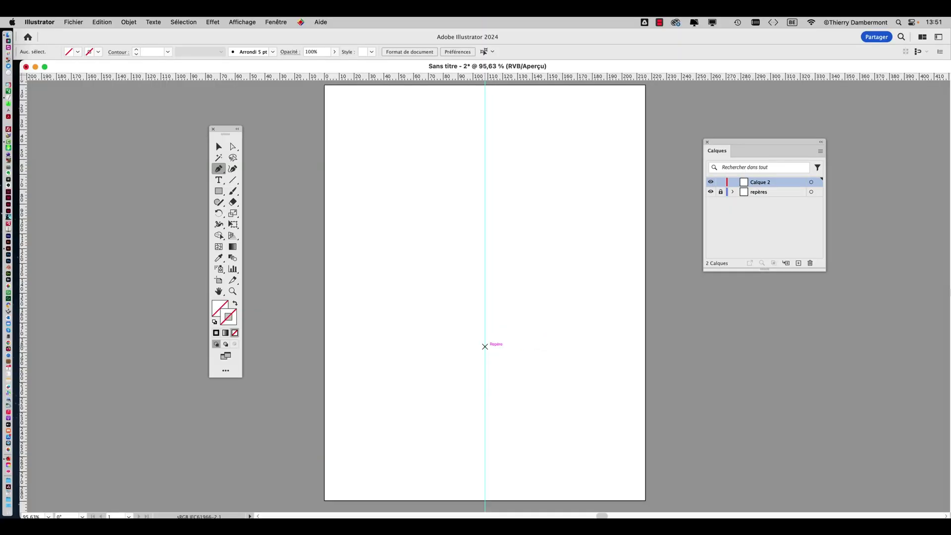
click(234, 22)
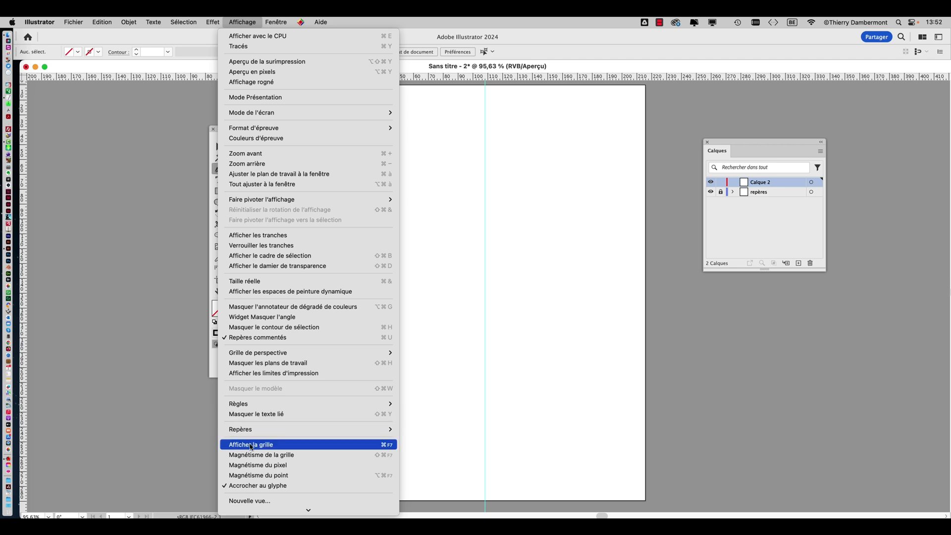
Enable Magnétisme du point in the Affichage menu and confirm it is ticked.
click(261, 476)
click(232, 22)
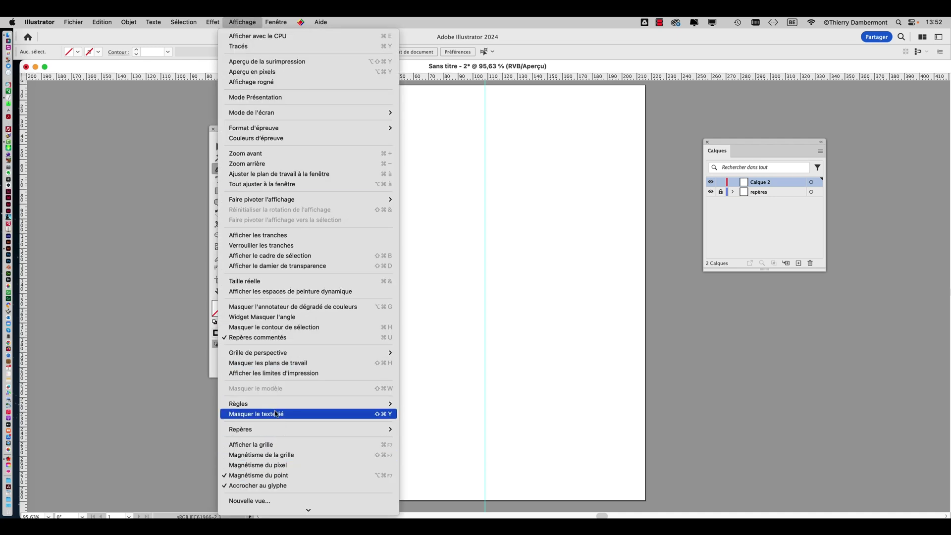
click(492, 233)
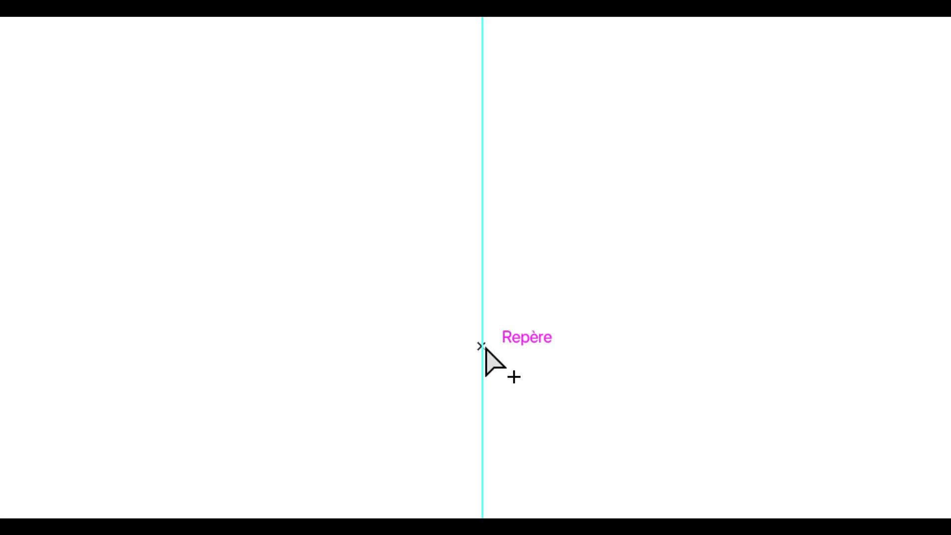
Draw the flask's left half-profile, starting on the centre guide and curving up to the neck.
click(483, 340)
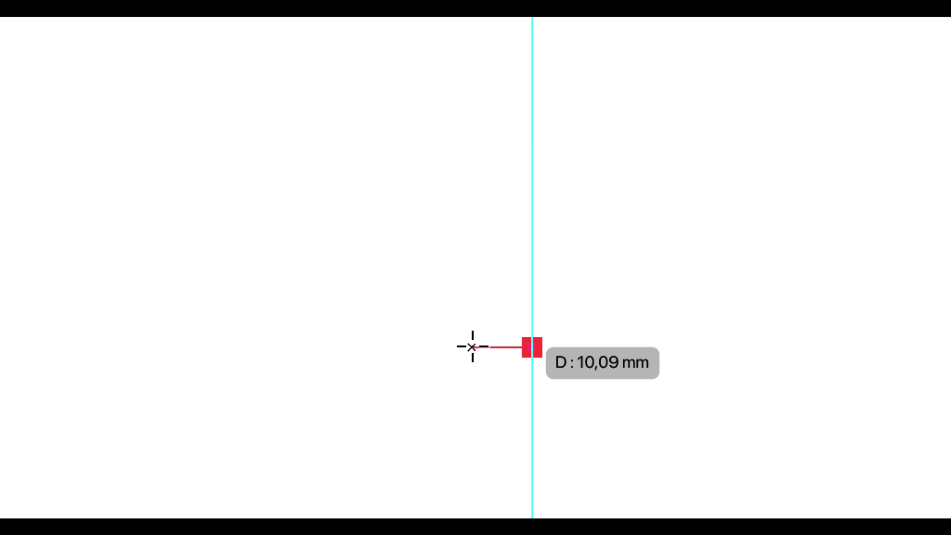
click(432, 347)
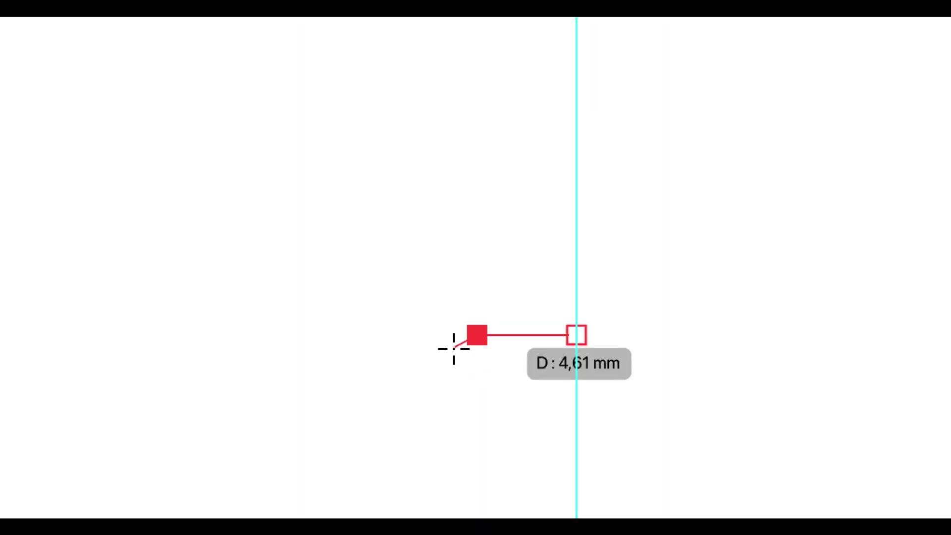
drag(453, 349, 287, 220)
key(v)
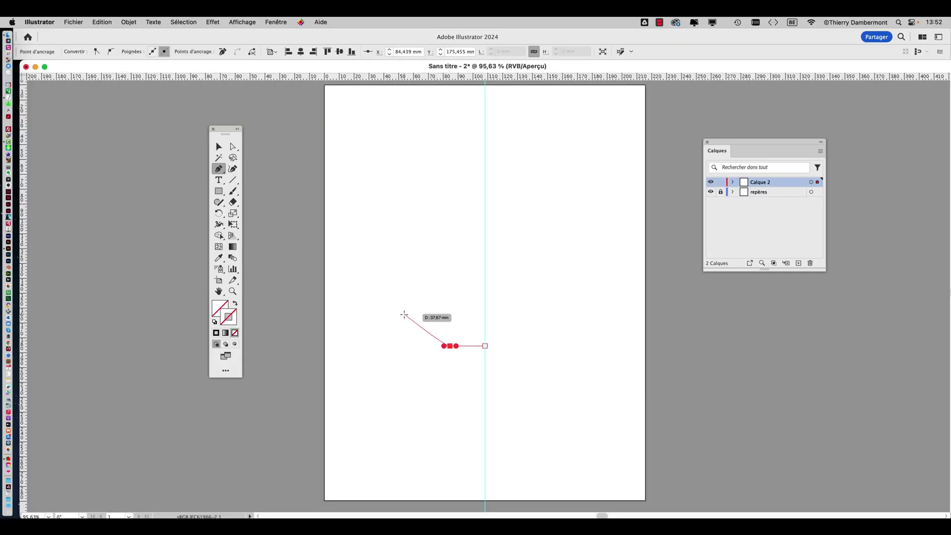
drag(404, 313, 402, 308)
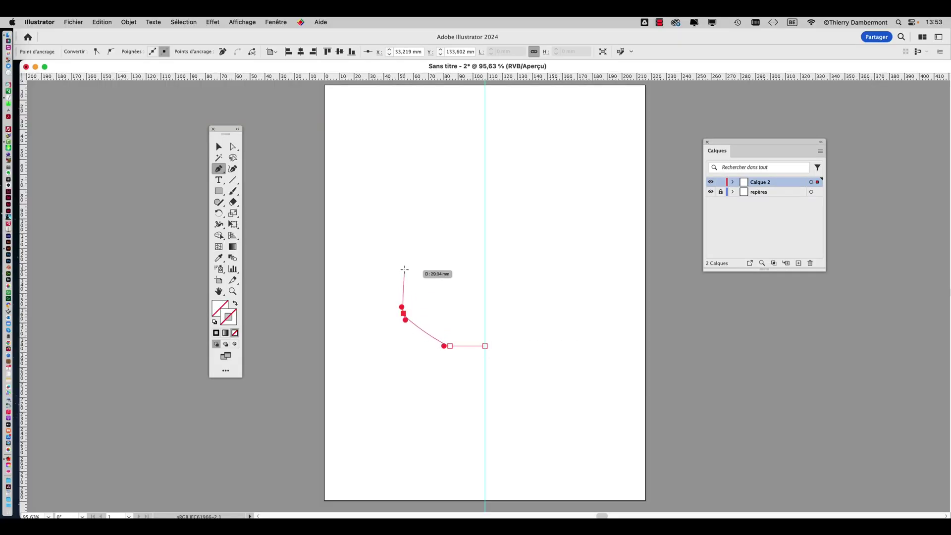
drag(404, 268, 409, 261)
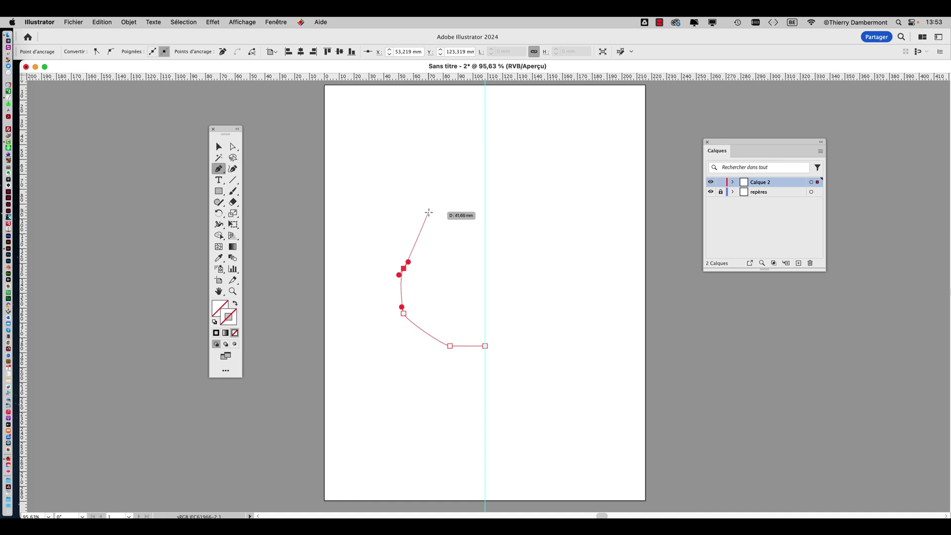
drag(429, 212, 429, 203)
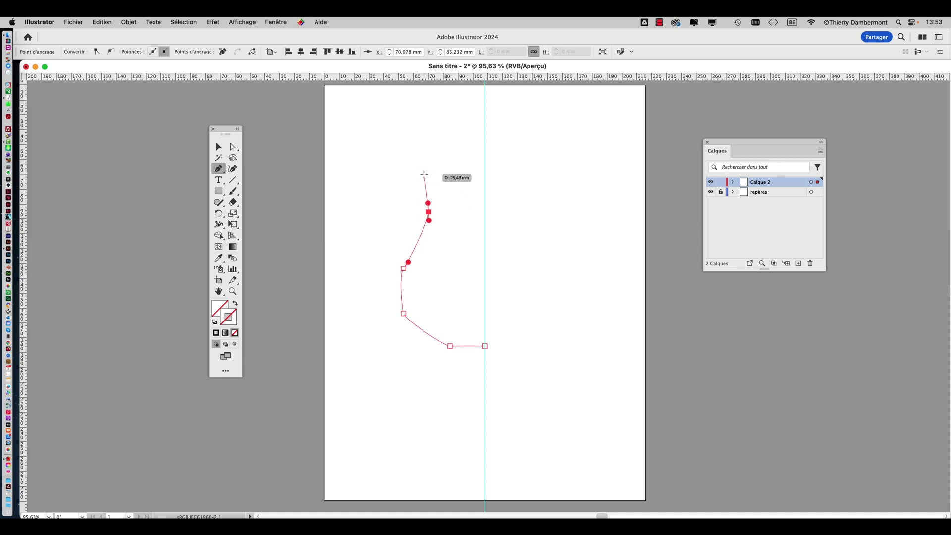
drag(418, 169, 408, 163)
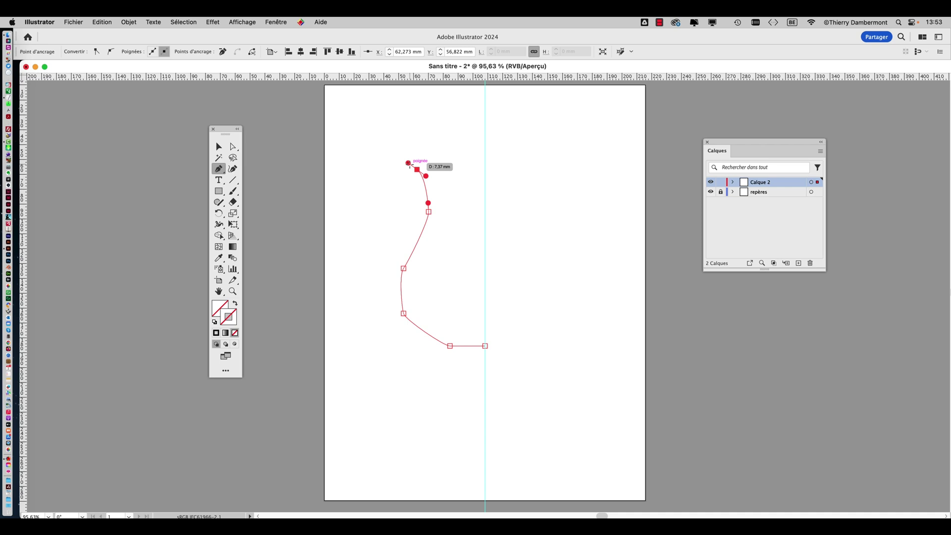
Move the neck anchors right with Direct Selection and drag a handle to bulge the lower curve.
click(233, 146)
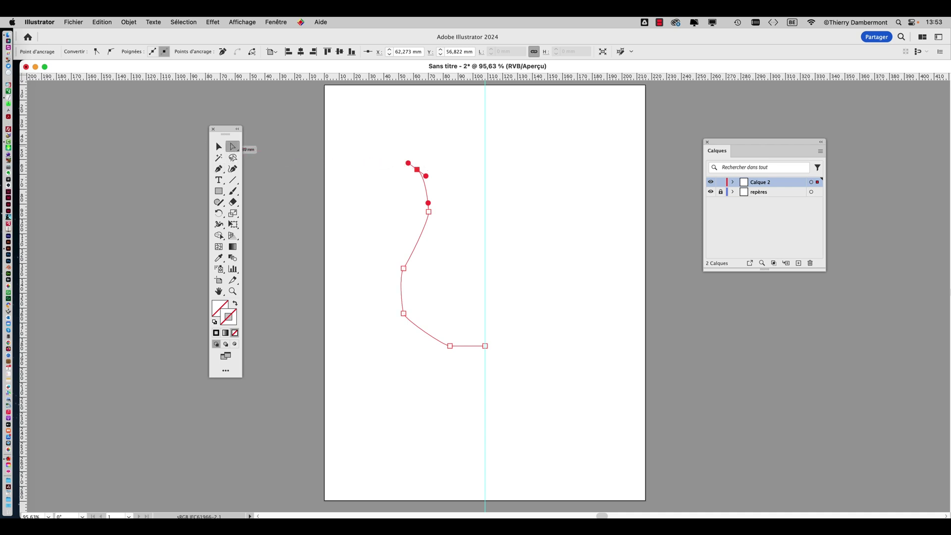
drag(429, 212, 452, 214)
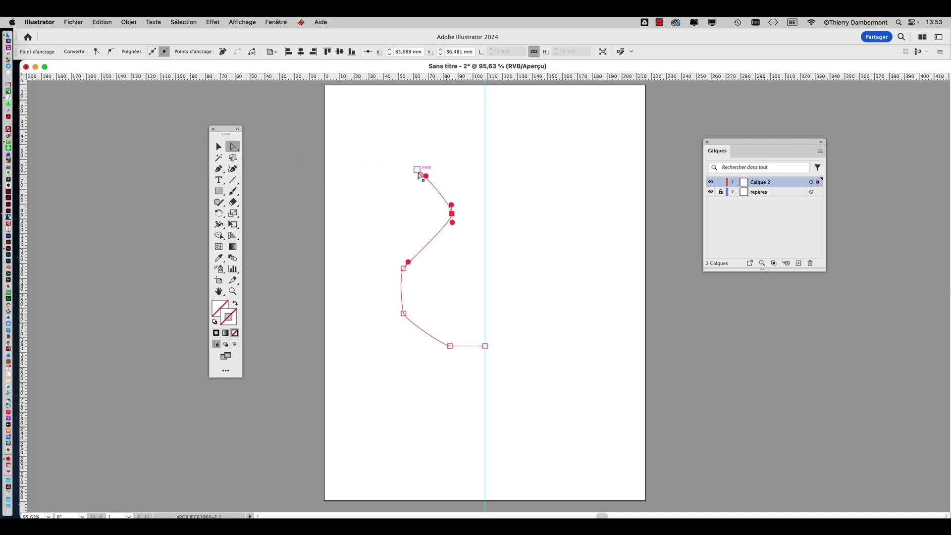
drag(417, 170, 457, 207)
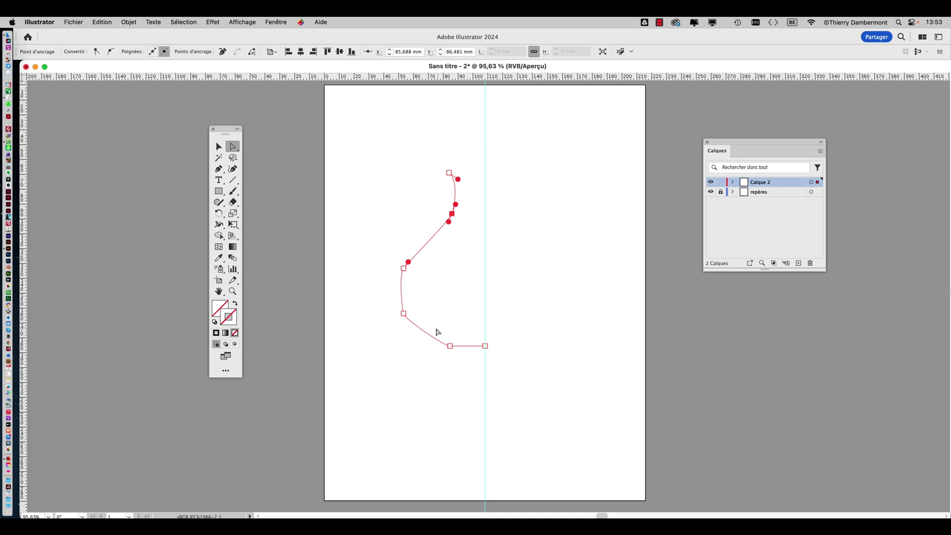
click(403, 269)
drag(400, 274, 398, 304)
Select the entire profile path with the Selection tool and dismiss the generative AI popup with 'Tester plus tard'.
click(446, 224)
click(404, 269)
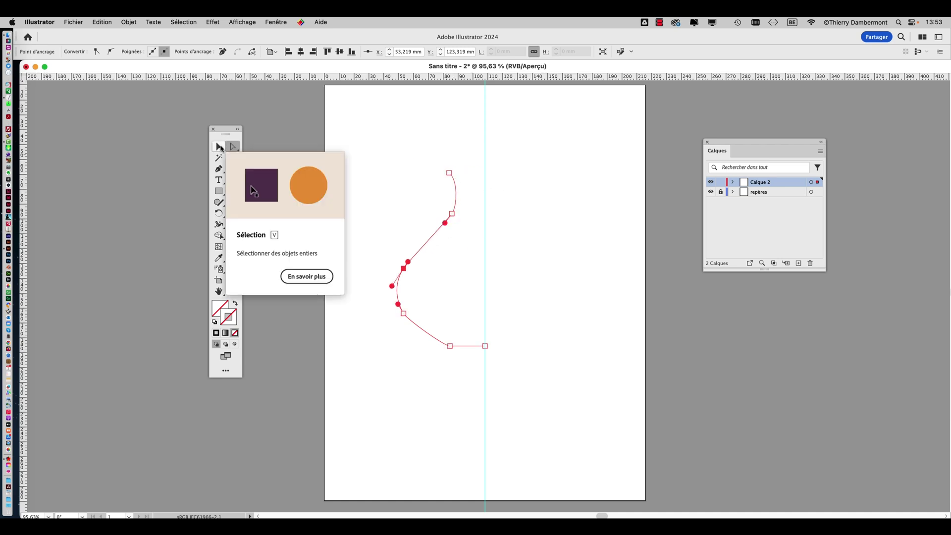
click(221, 148)
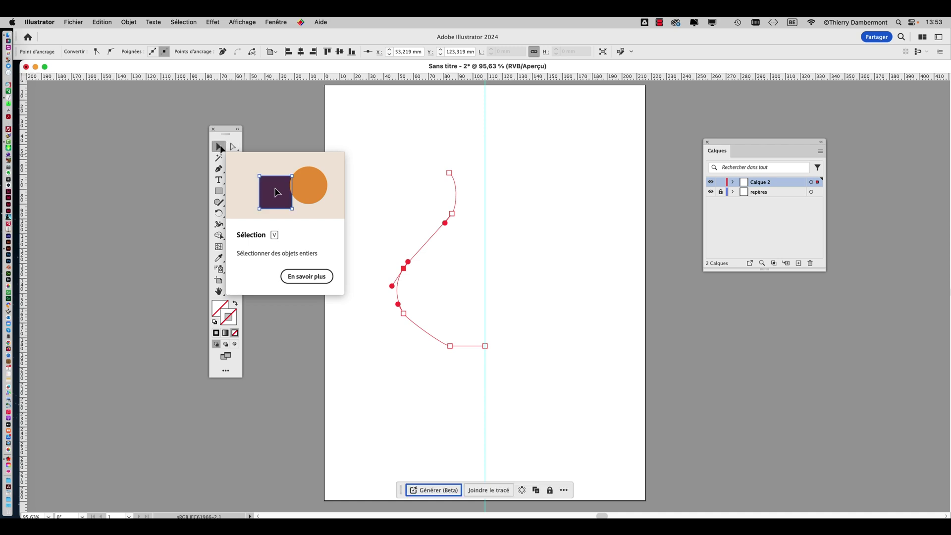
click(442, 158)
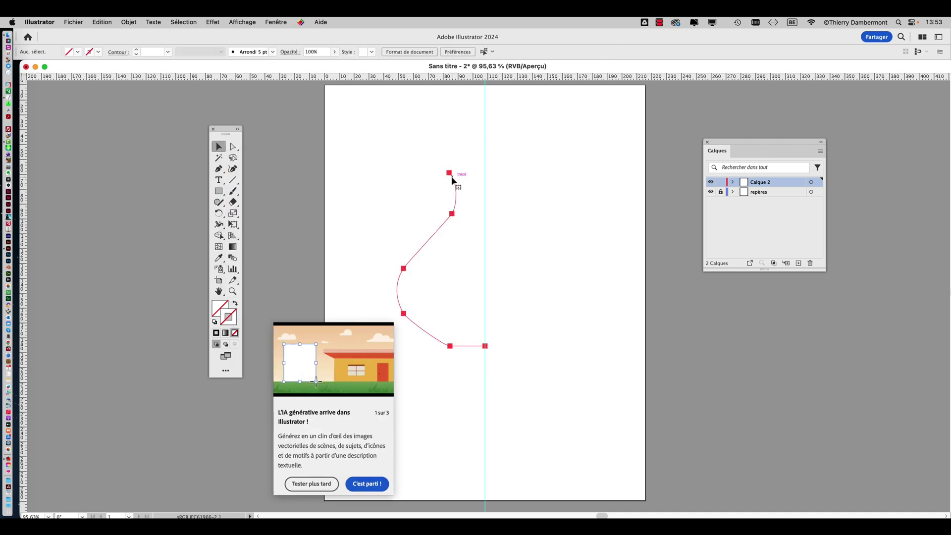
click(452, 176)
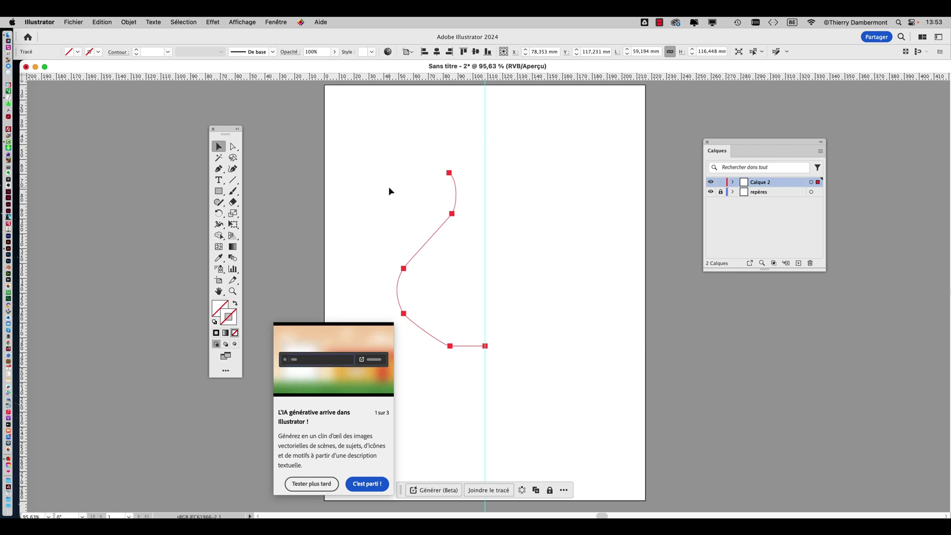
drag(219, 136, 351, 119)
click(312, 484)
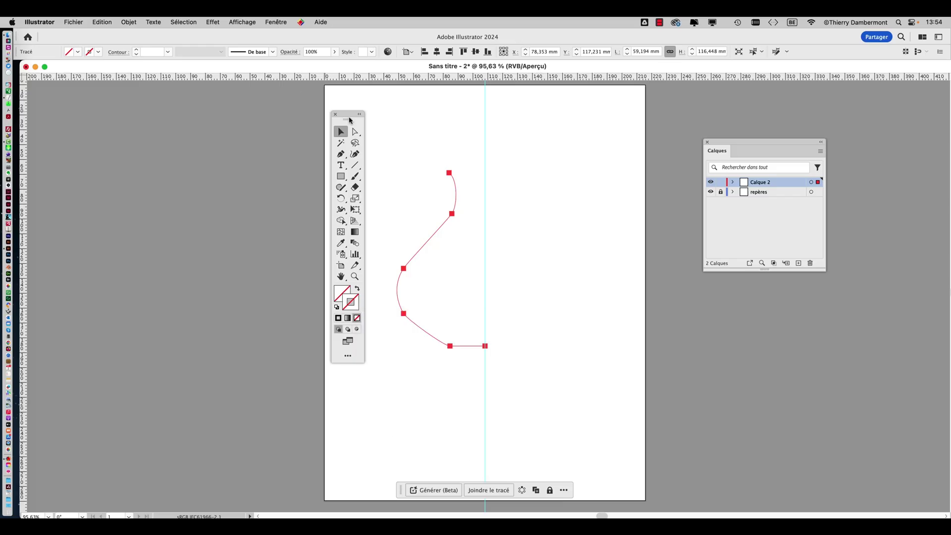
drag(348, 119, 233, 110)
click(278, 22)
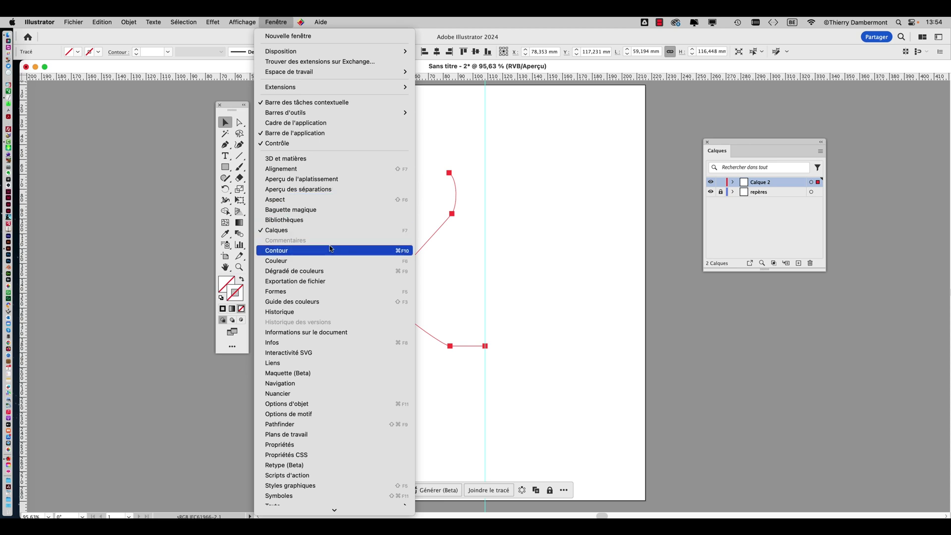
Give the path a green stroke from the Swatches panel and rearrange the Swatches, Layers and Tools panels.
click(319, 394)
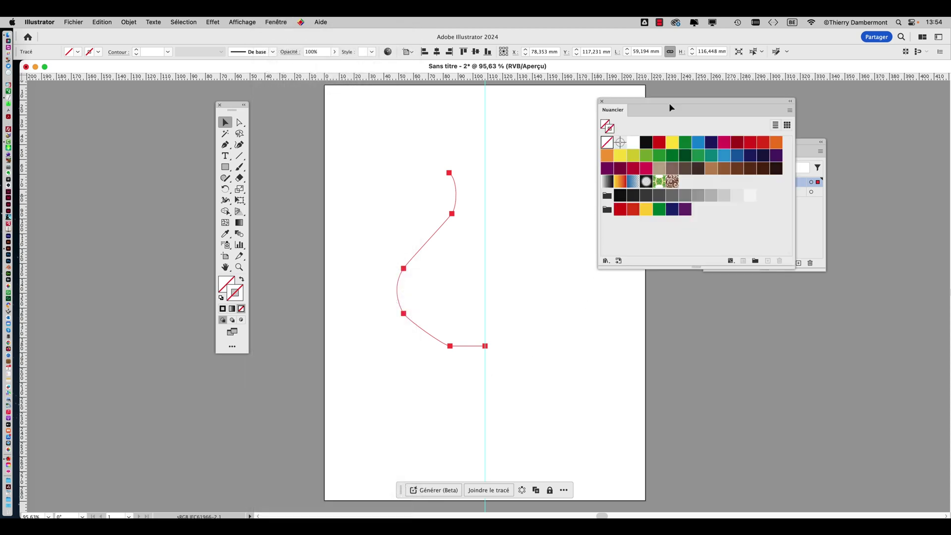
drag(636, 103, 551, 102)
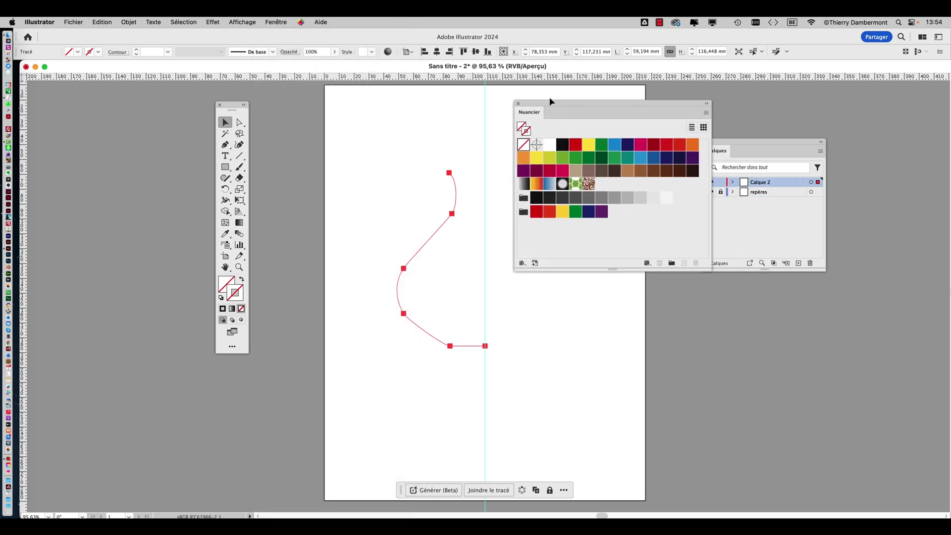
click(562, 158)
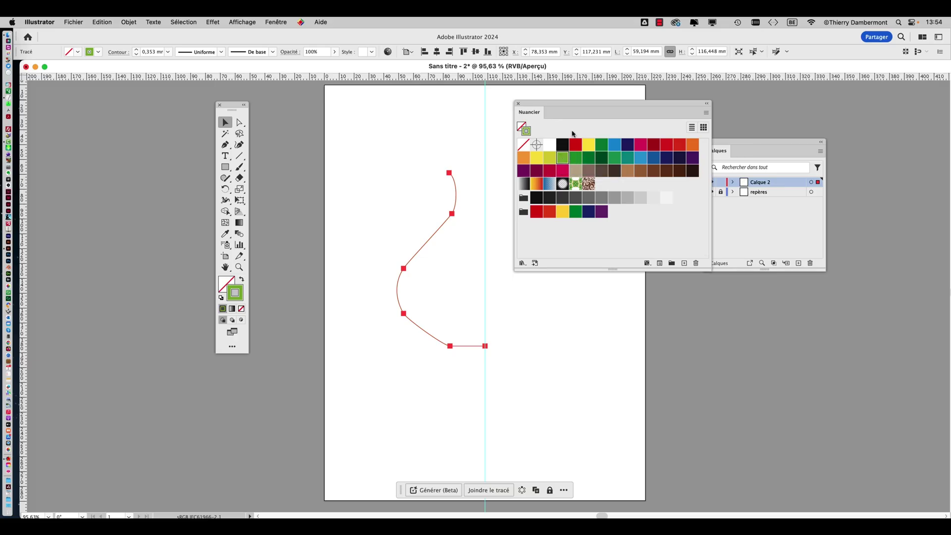
drag(739, 147, 813, 235)
drag(527, 106, 699, 102)
drag(230, 107, 130, 102)
Set the stroke weight to 2 mm in the Stroke panel.
click(276, 22)
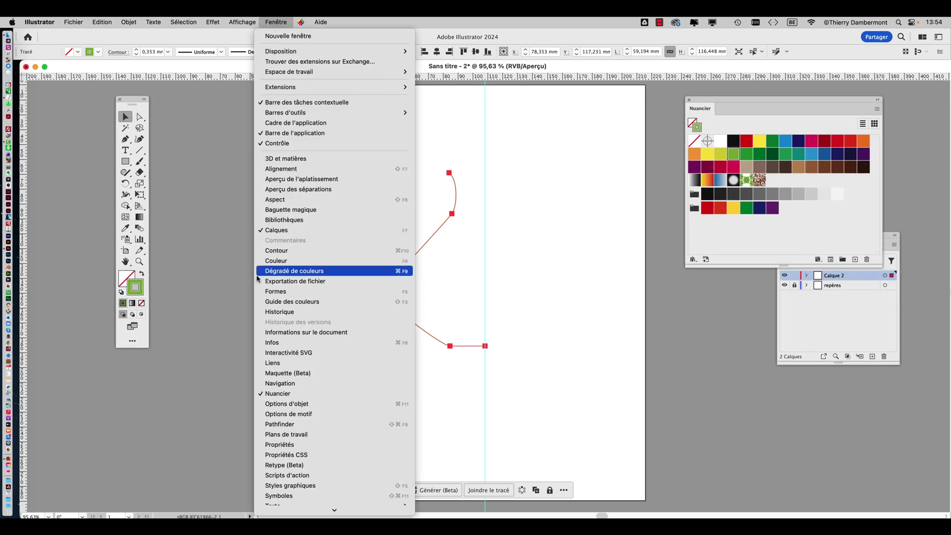
click(287, 250)
mouse_move(653, 295)
mouse_down()
mouse_move(564, 205)
mouse_move(552, 143)
mouse_up()
click(571, 164)
click(571, 164)
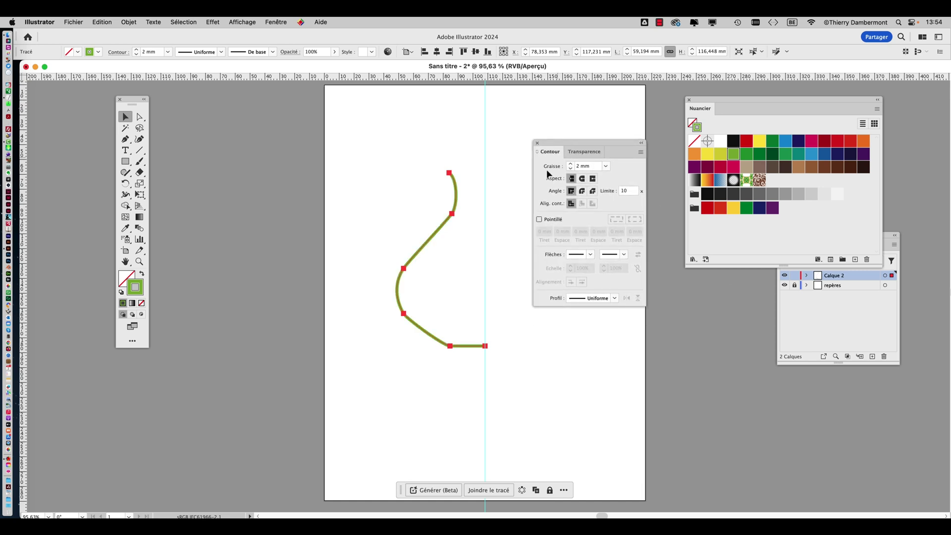
alt+scroll(456, 184, up, 3)
drag(433, 282, 336, 183)
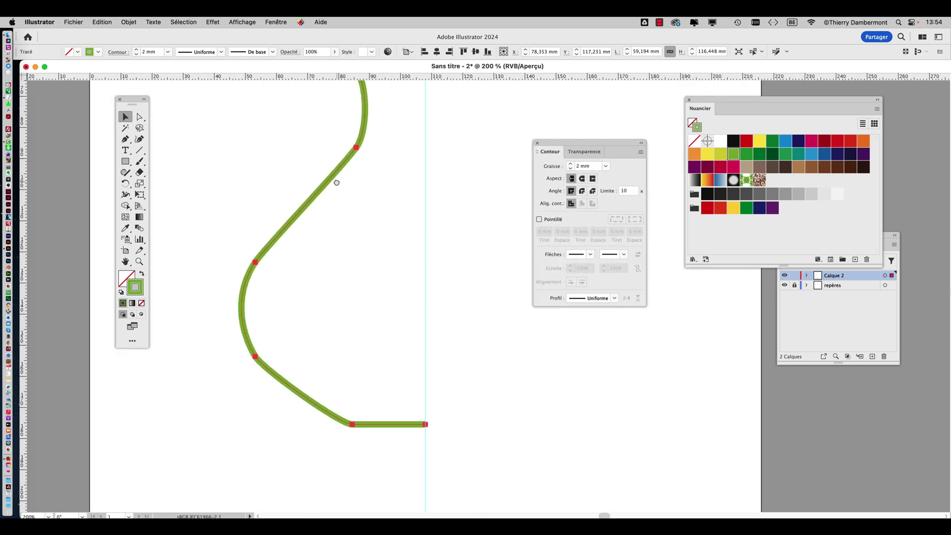
alt+scroll(365, 220, down, 1)
Save the document as 'flacon - 01' in TRAVAIL ENSEMBLE, accepting the default Illustrator options.
click(75, 21)
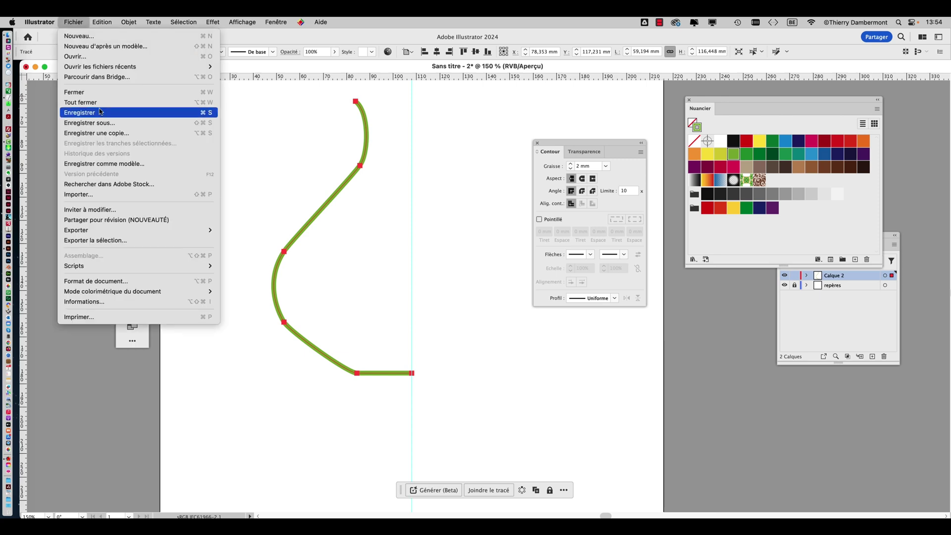
click(110, 124)
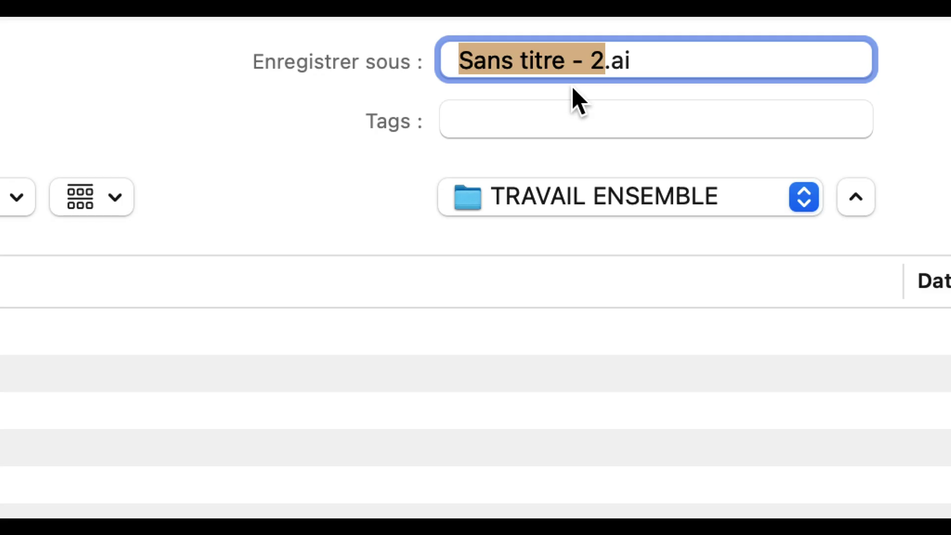
text(flacon - )
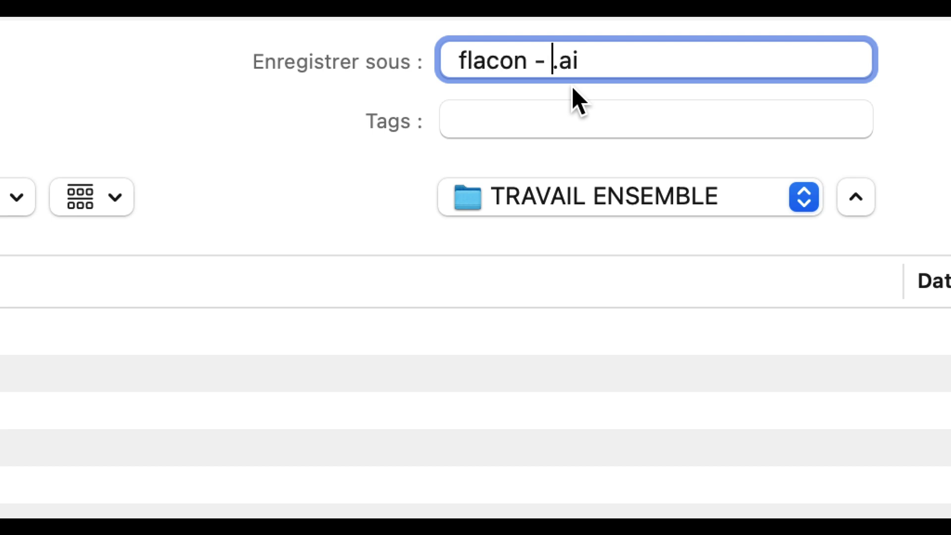
text(01)
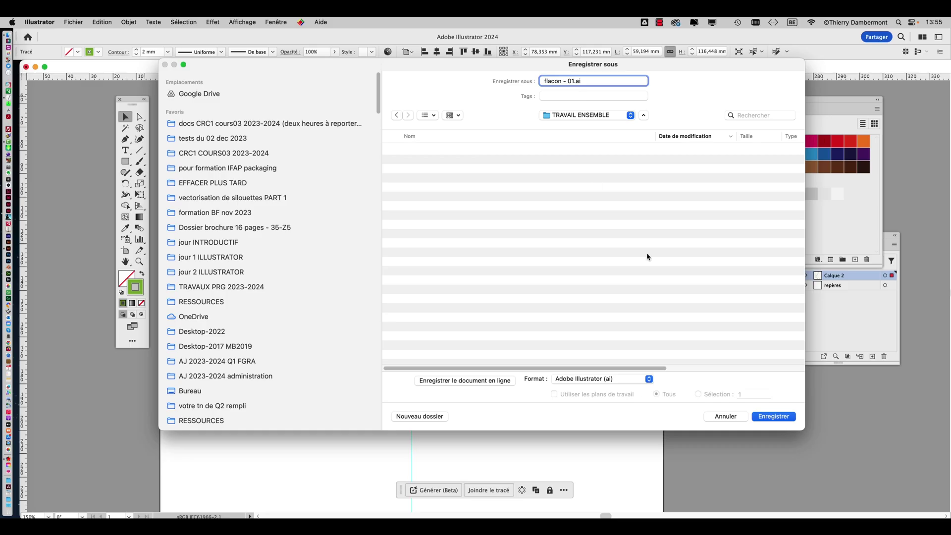
click(768, 417)
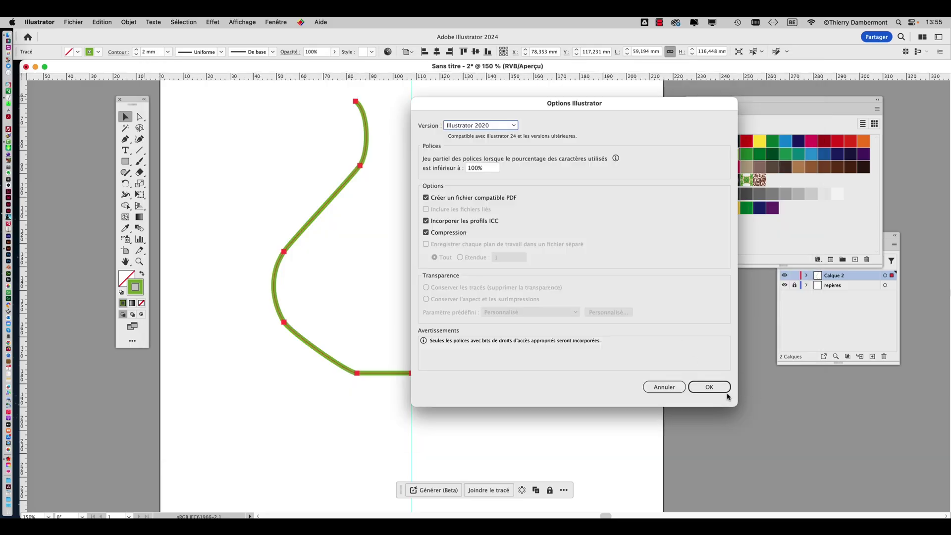
key(Return)
Recentre the artboard, move the Tools panel left and the Contour panel to the lower right.
alt+scroll(448, 225, down, 2)
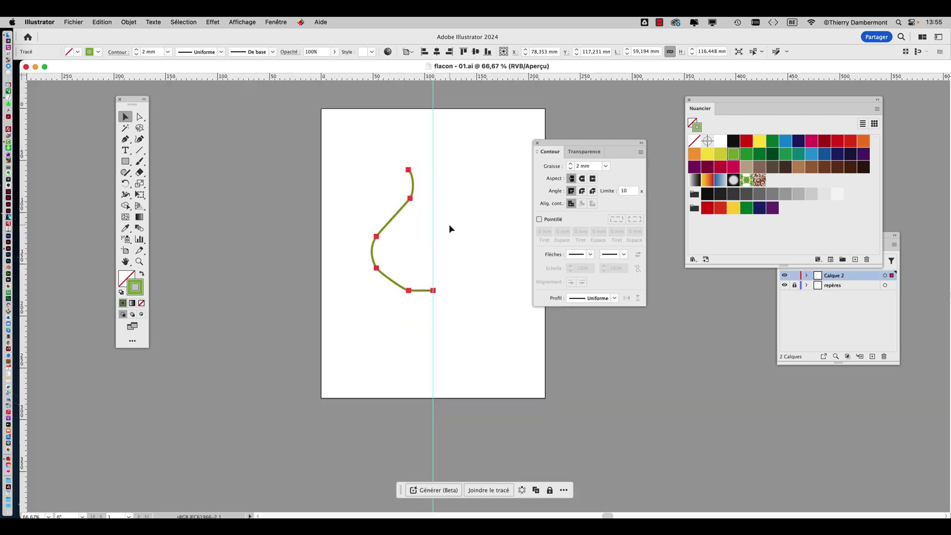
drag(377, 212, 231, 185)
alt+scroll(257, 187, up, 1)
alt+scroll(257, 185, up, 1)
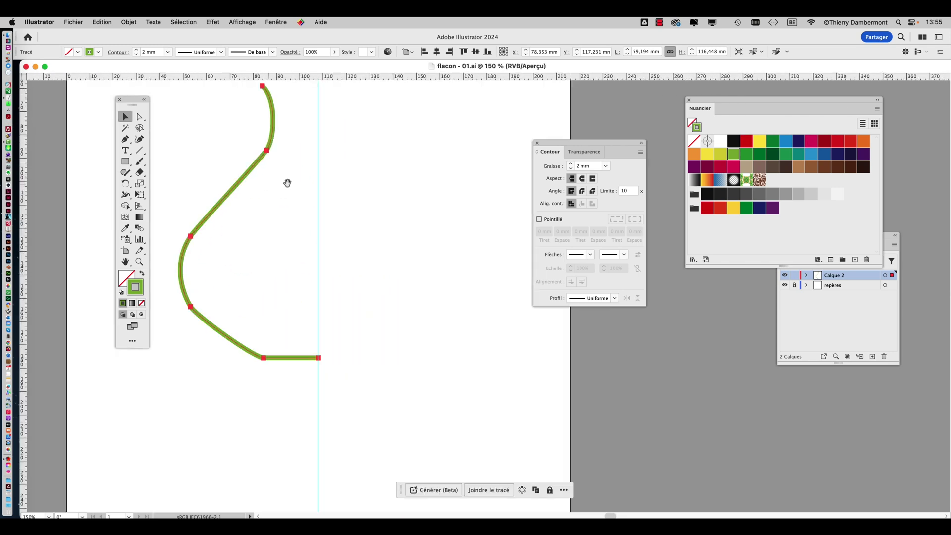
drag(138, 105, 76, 101)
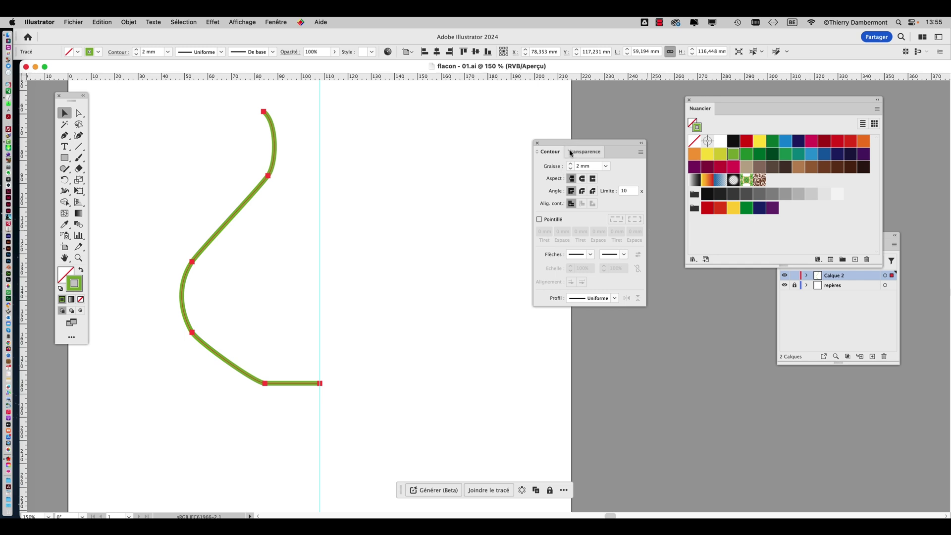
drag(564, 142, 648, 295)
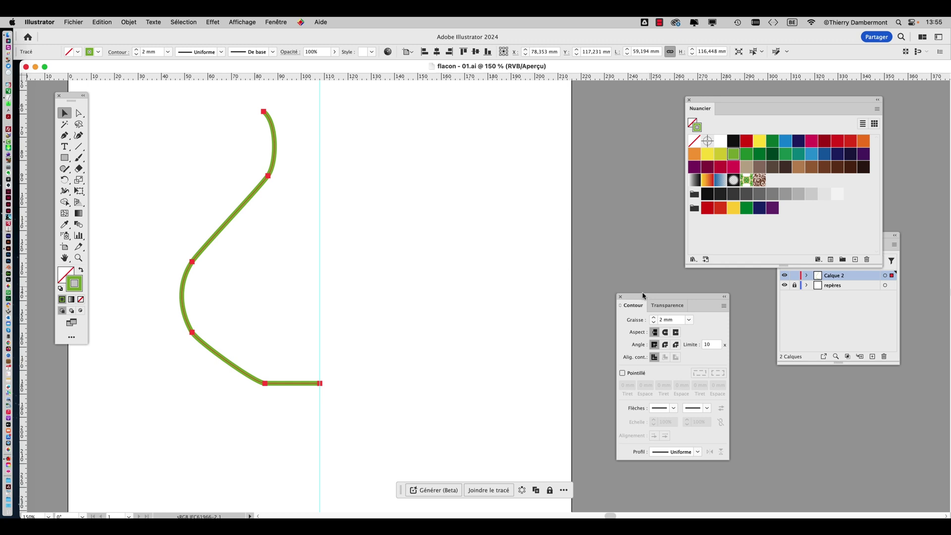
drag(645, 297, 729, 317)
click(274, 21)
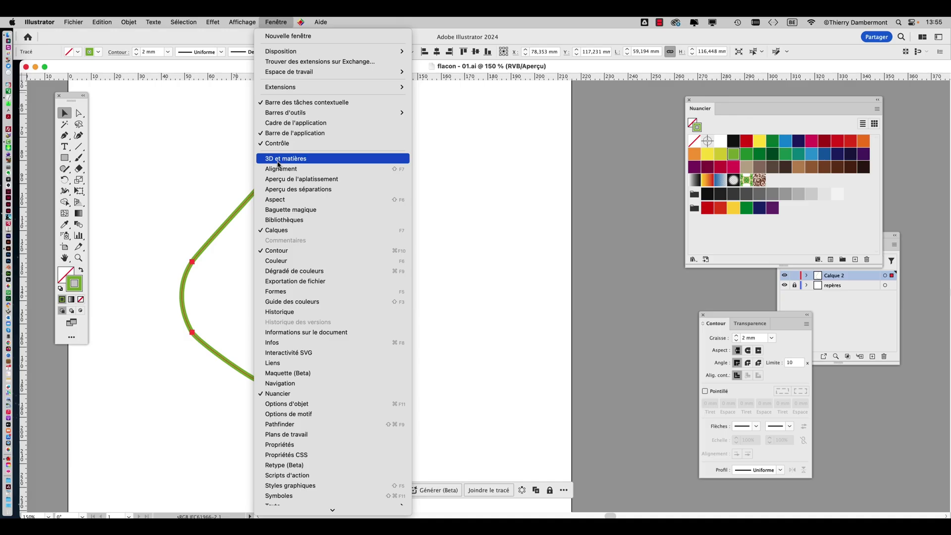
Open the 3D et matières panel, move it off the curve, and apply Révolution.
click(278, 164)
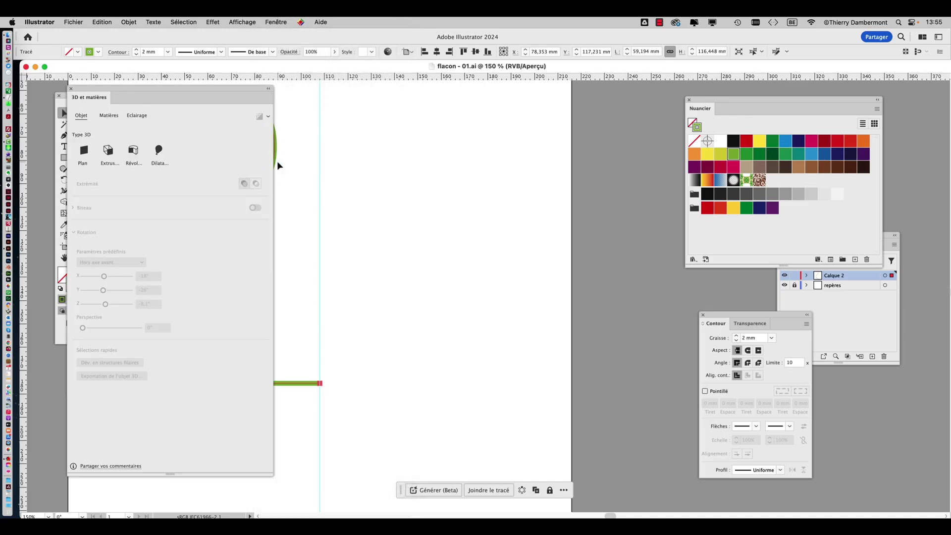
drag(117, 92, 507, 102)
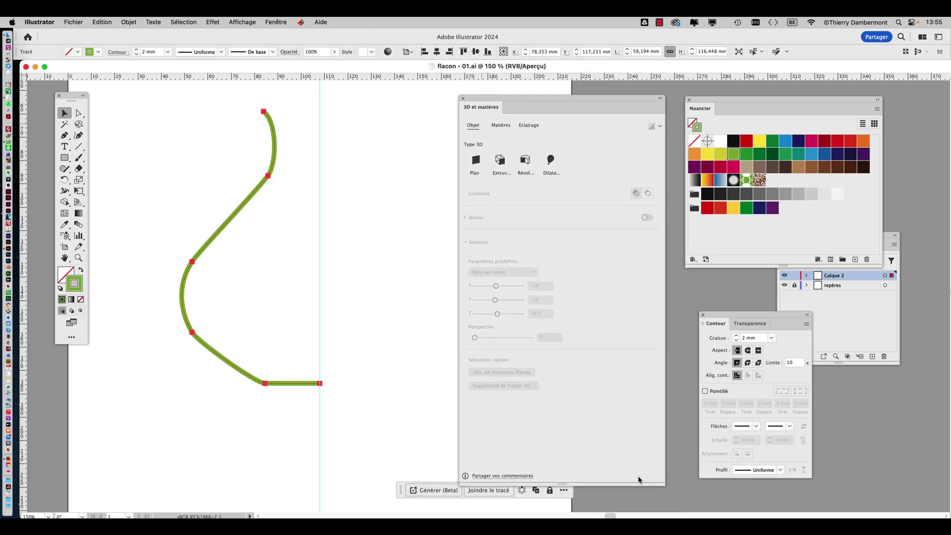
drag(664, 486, 620, 423)
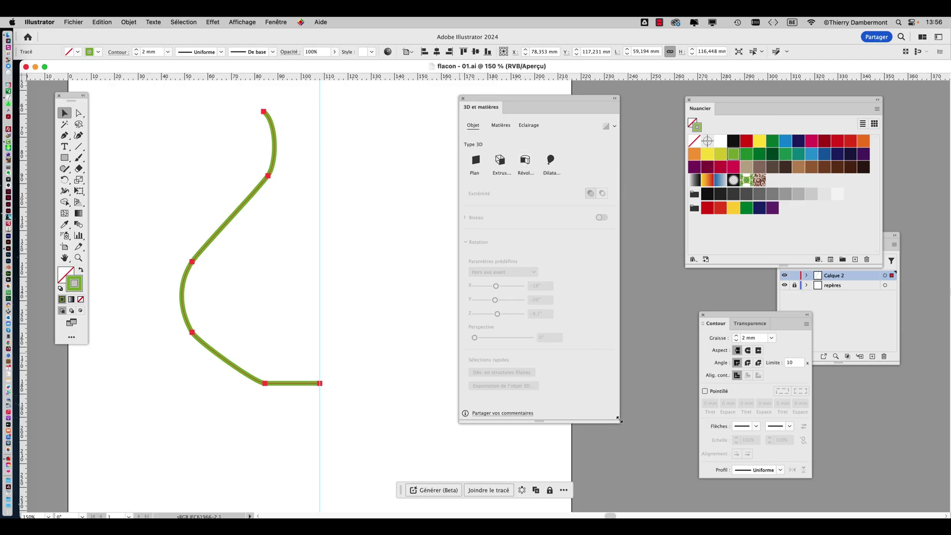
drag(619, 420, 789, 352)
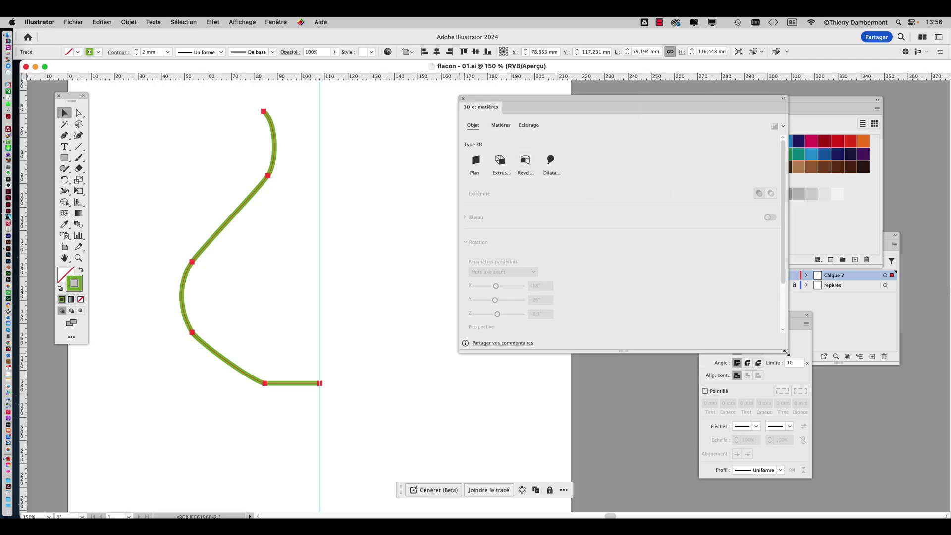
click(526, 167)
Set the revolve's 'Sens de décalage depuis' option to 'bord droit'.
drag(787, 352, 636, 360)
drag(644, 399, 648, 407)
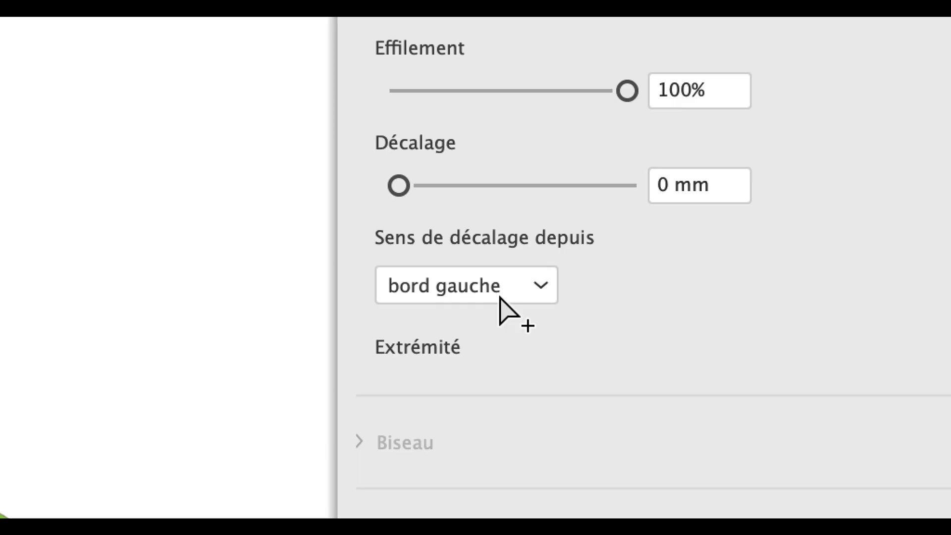
click(500, 296)
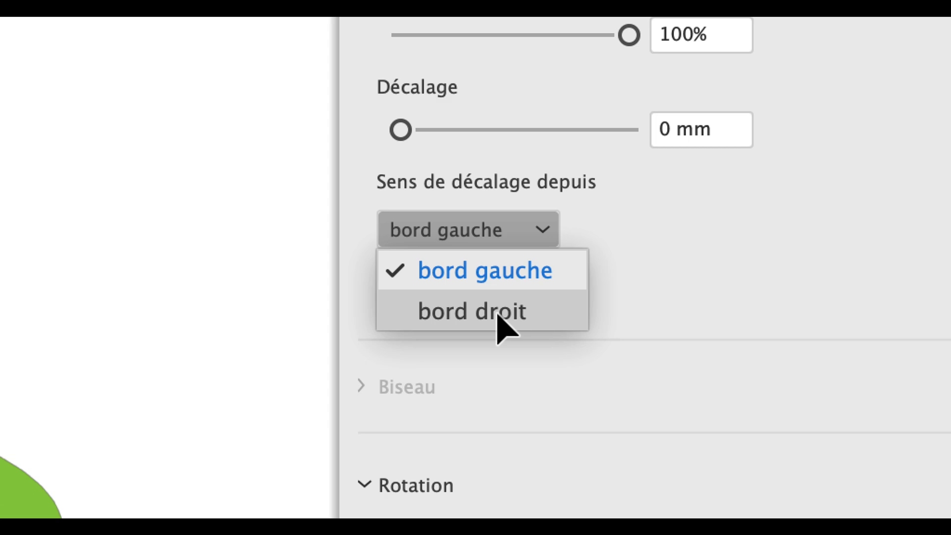
click(497, 315)
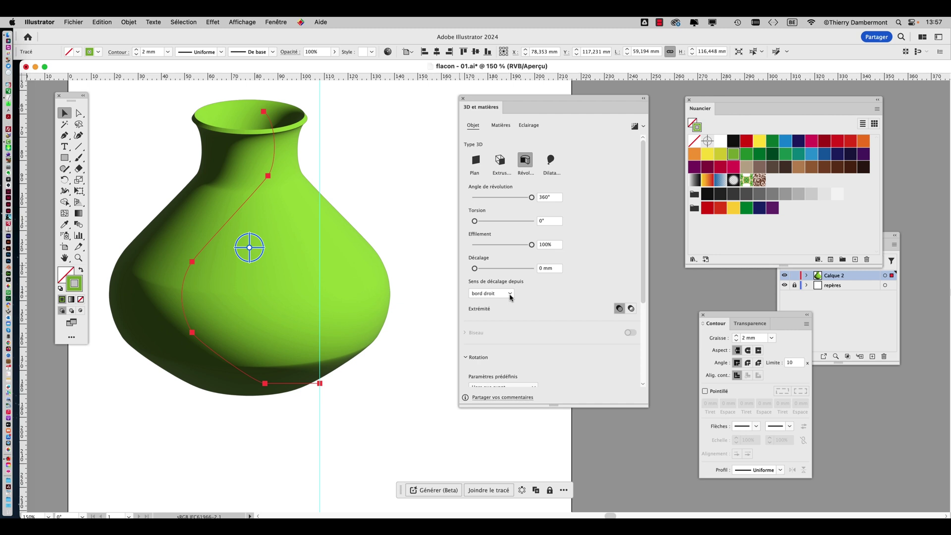
Toggle Outline and Preview with Cmd+Y to compare the bare profile with the 3D flask.
mouse_move(476, 269)
mouse_down()
mouse_move(489, 270)
mouse_move(474, 271)
mouse_up()
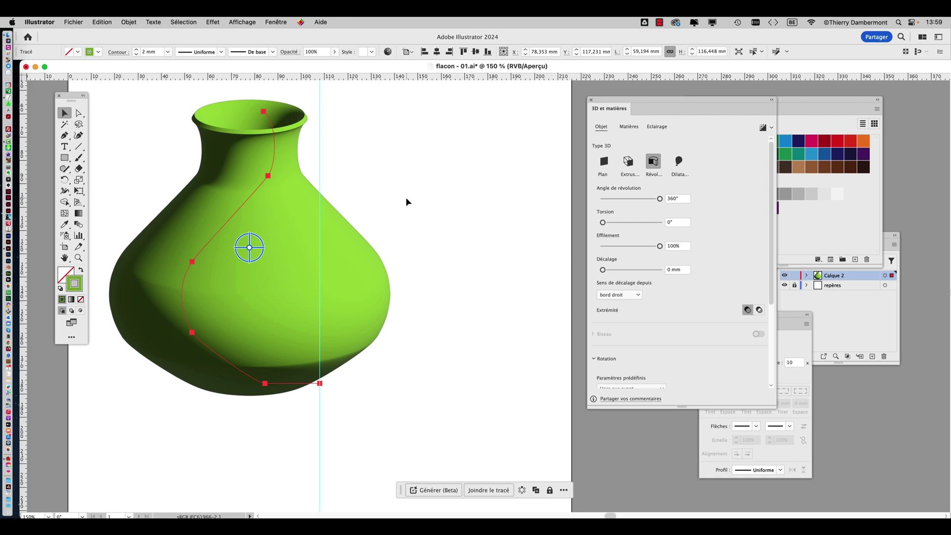
key(super+y)
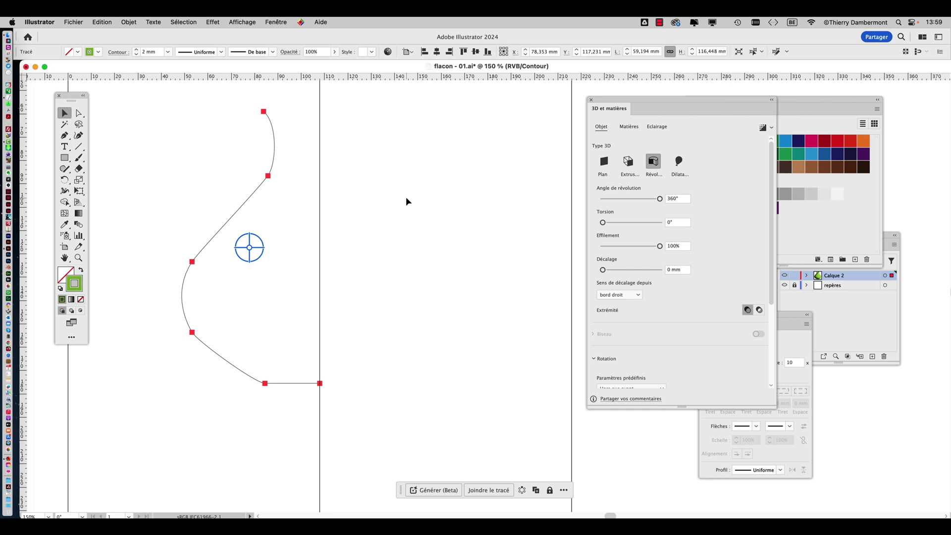
key(super+y)
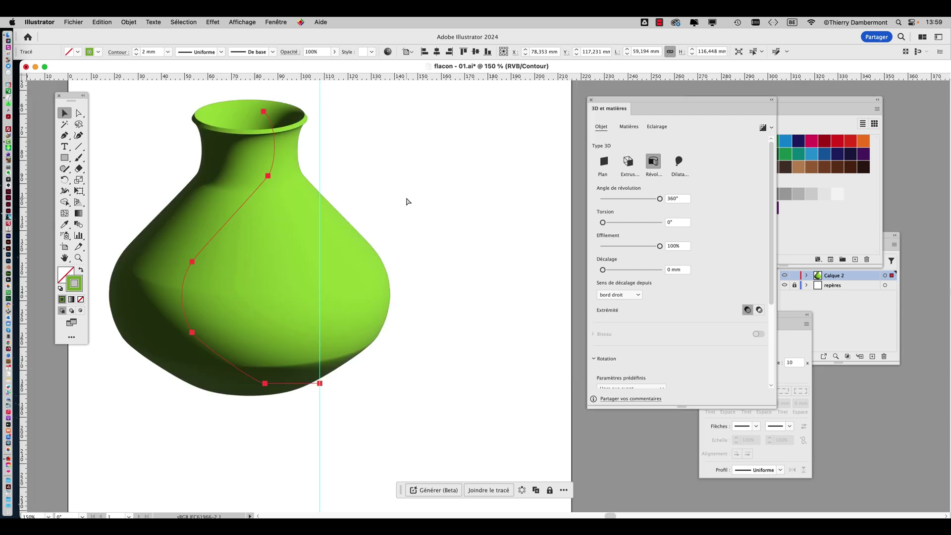
key(super+y)
key(super+y)
key(super+y)
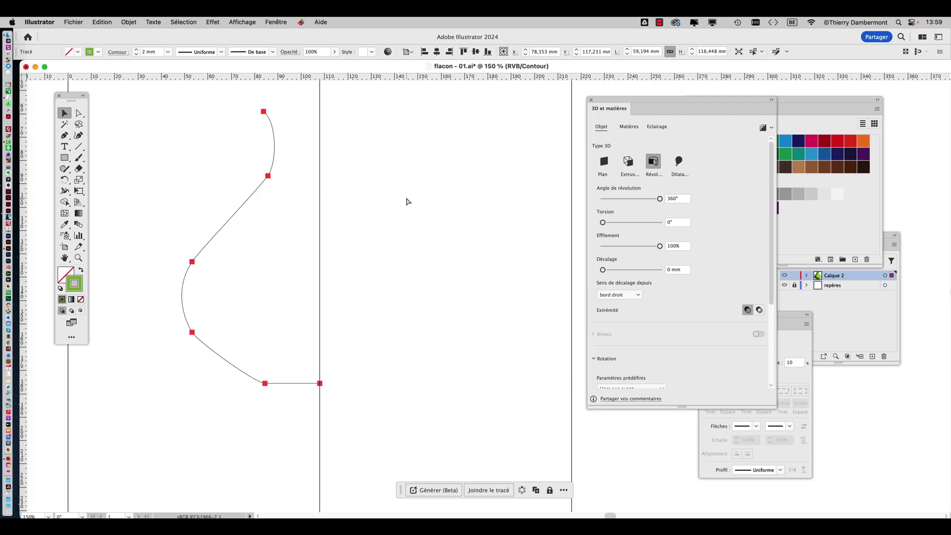
key(super+y)
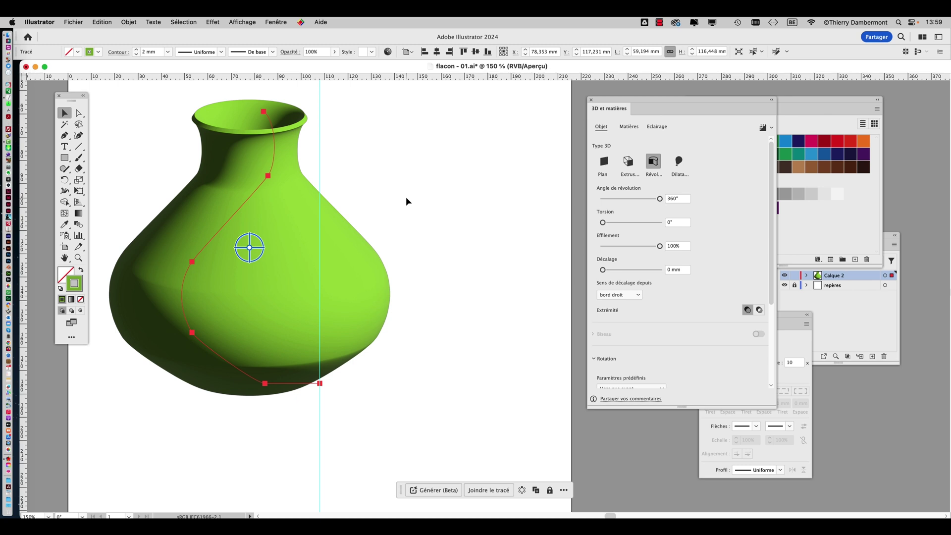
click(276, 22)
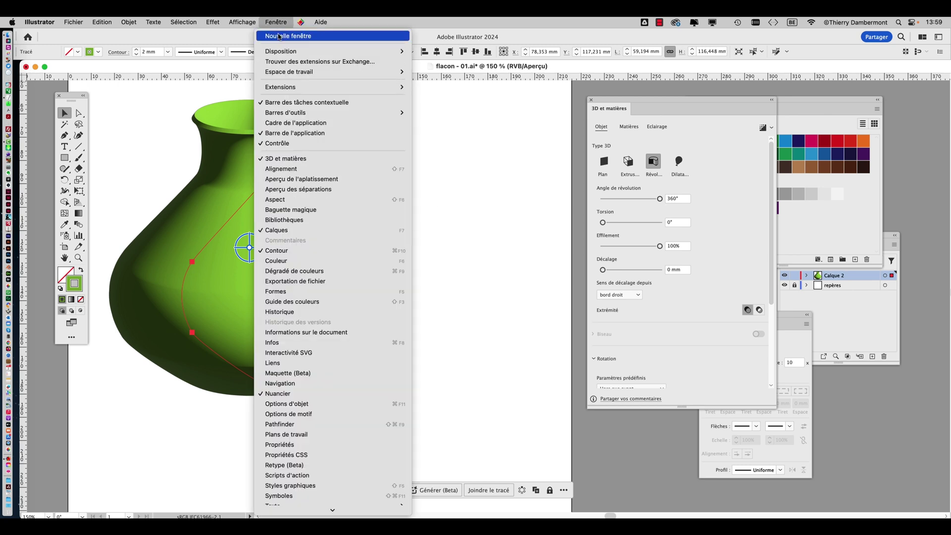
Open the Aspect panel, hide and reshow the 3D et matières effect, then dock both panels bottom-left.
click(318, 200)
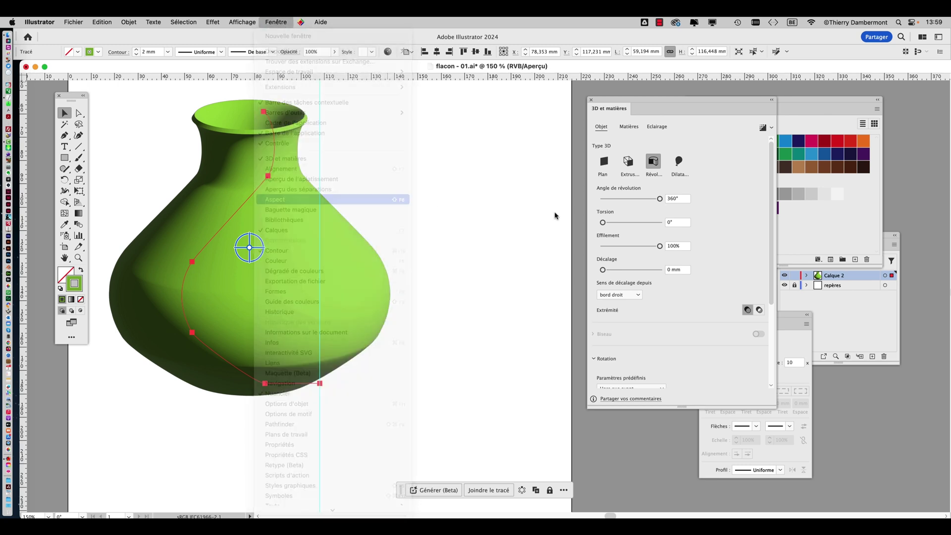
drag(551, 103, 493, 154)
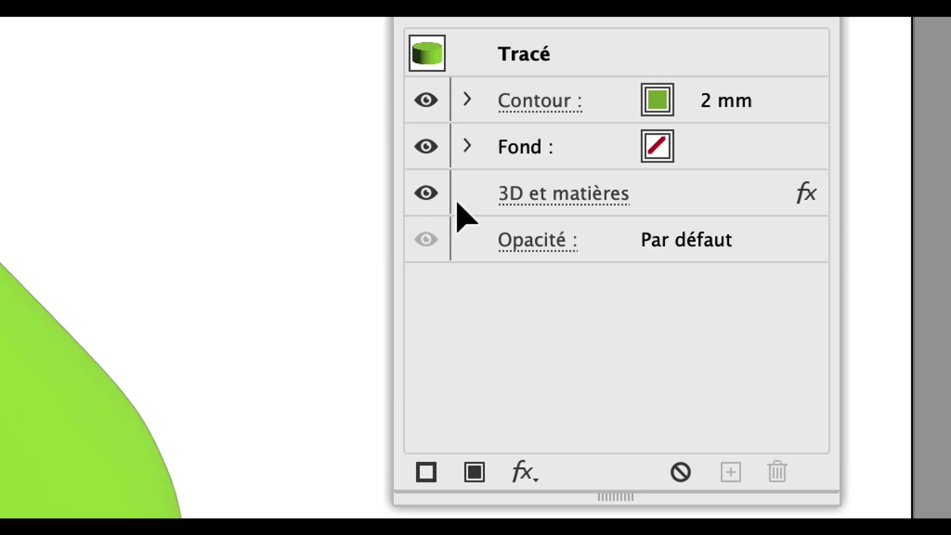
click(452, 200)
click(447, 199)
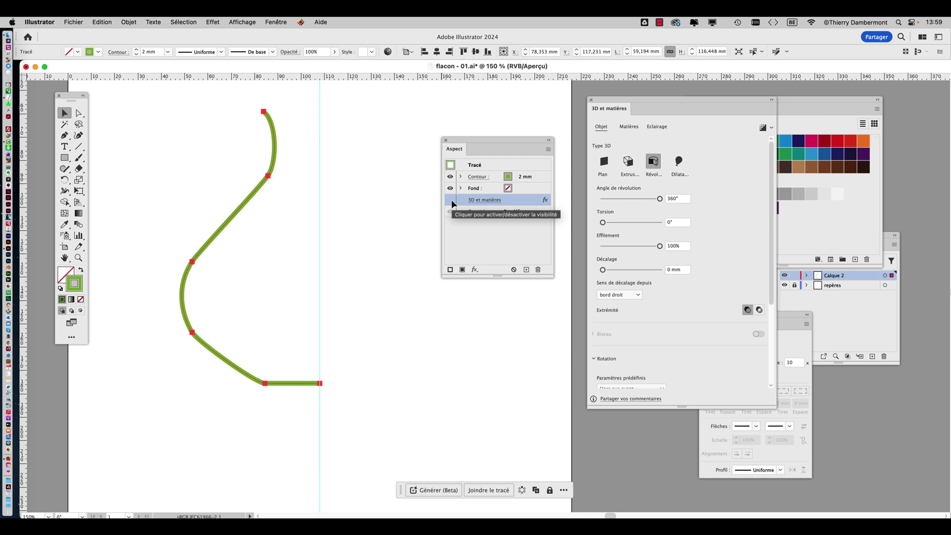
click(450, 200)
click(450, 200)
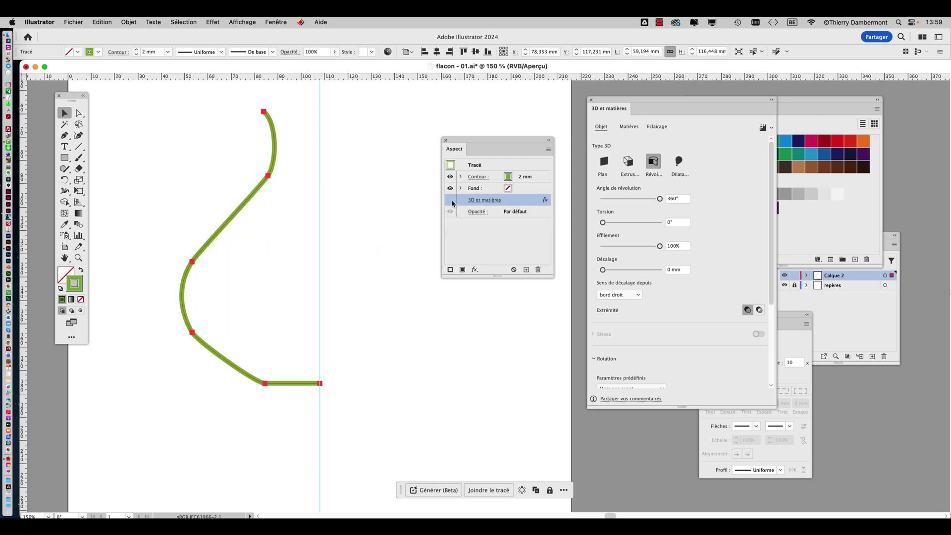
click(450, 200)
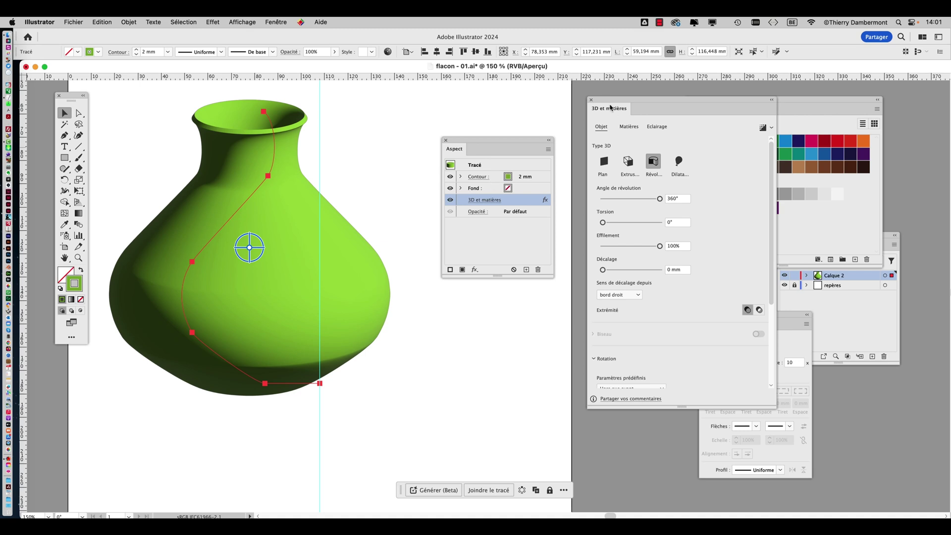
drag(604, 102, 97, 427)
drag(466, 139, 320, 423)
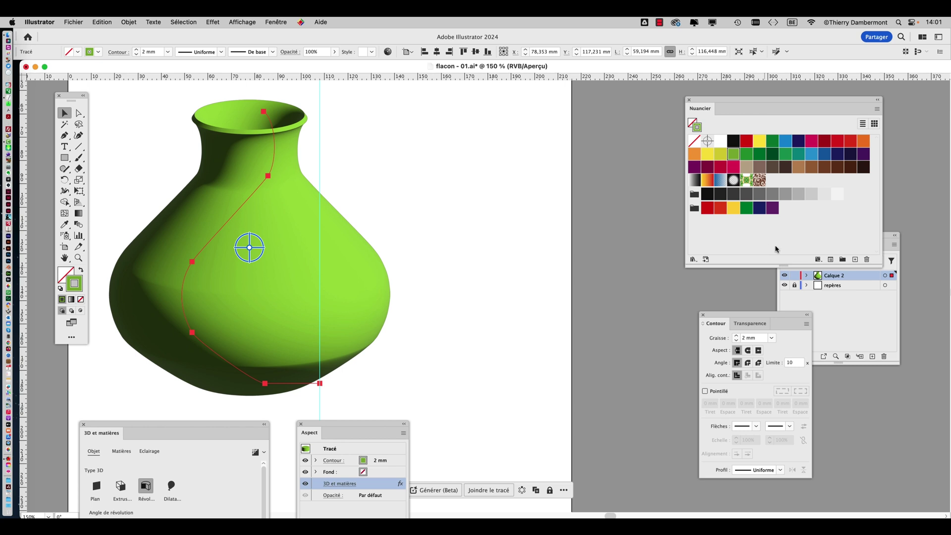
Open the Exportation de fichier panel and add the selected flask as asset Fichier 1.
click(283, 21)
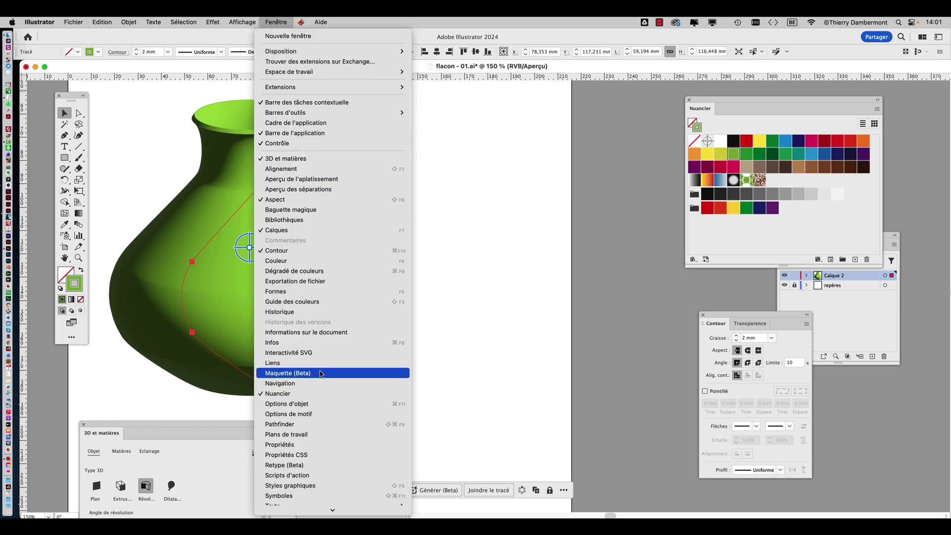
scroll(320, 364, down, 1)
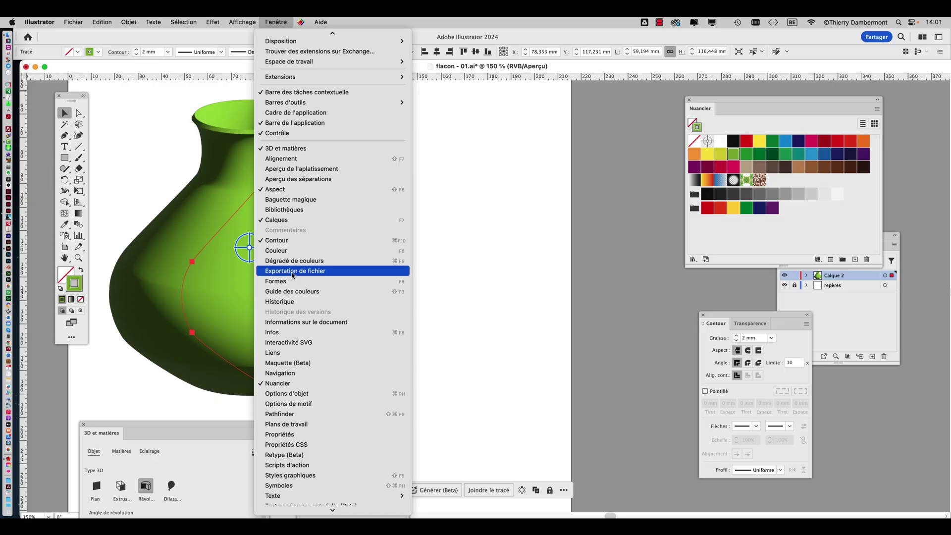
click(293, 276)
drag(709, 82, 471, 116)
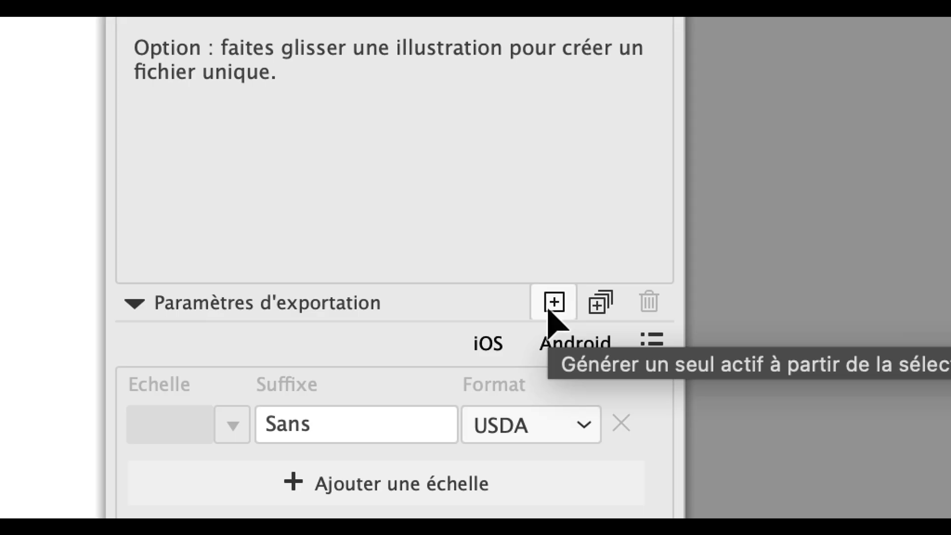
click(549, 311)
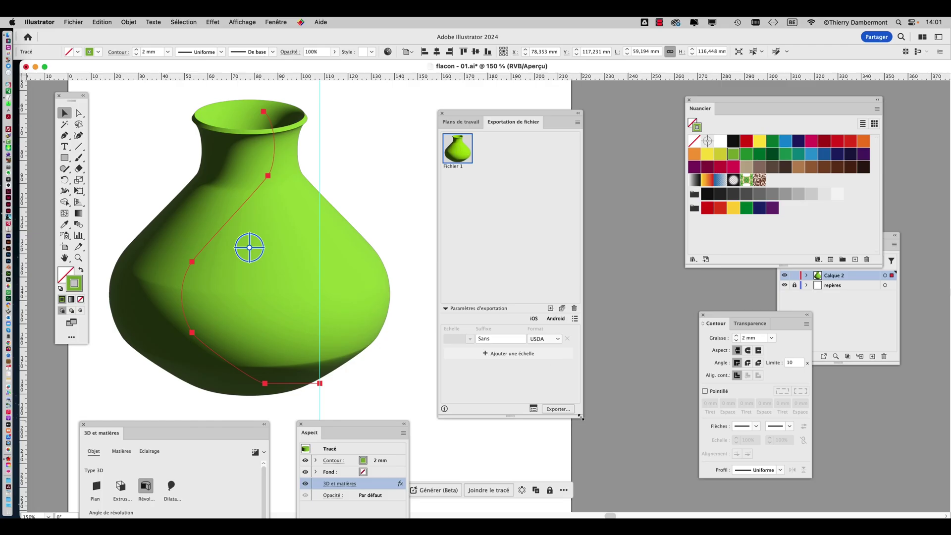
Change the Fichier 1 asset's format from USDA to OBJ and start the export.
drag(581, 418, 650, 346)
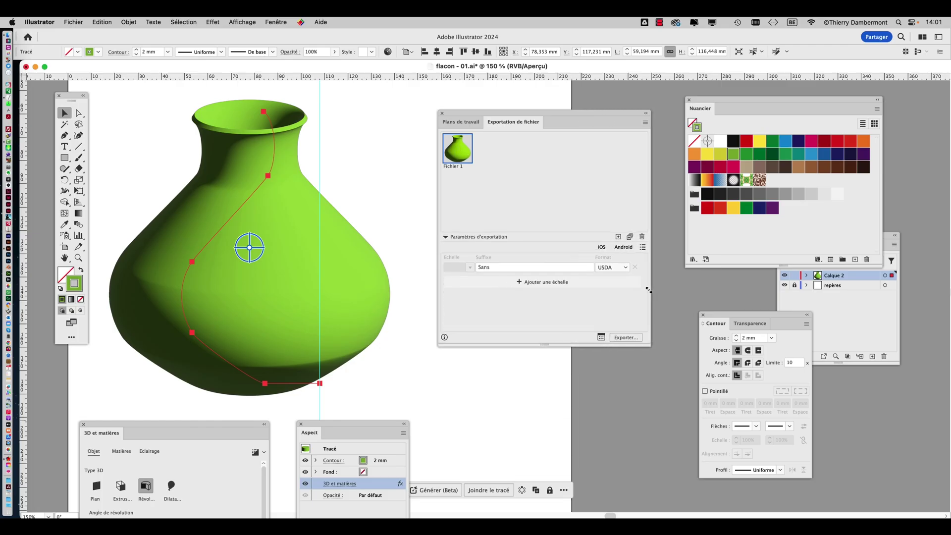
click(623, 269)
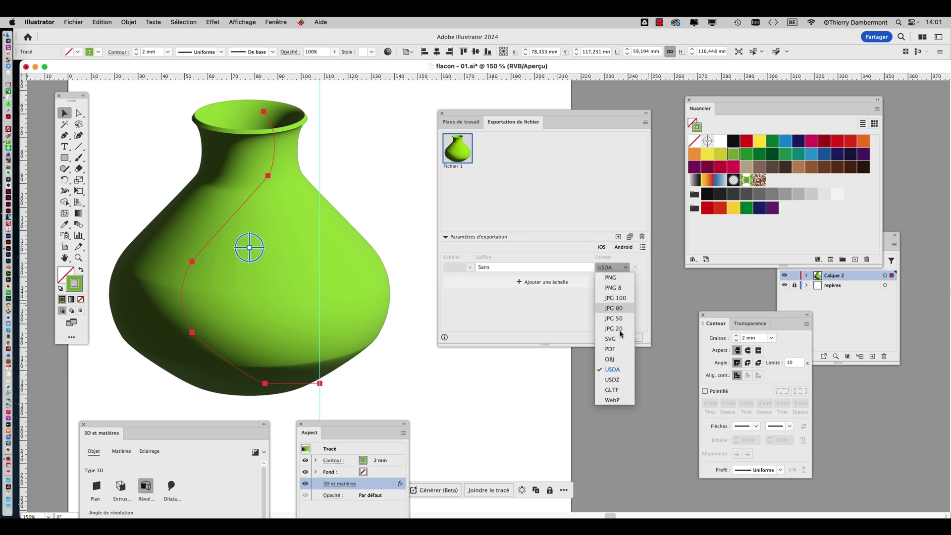
click(617, 359)
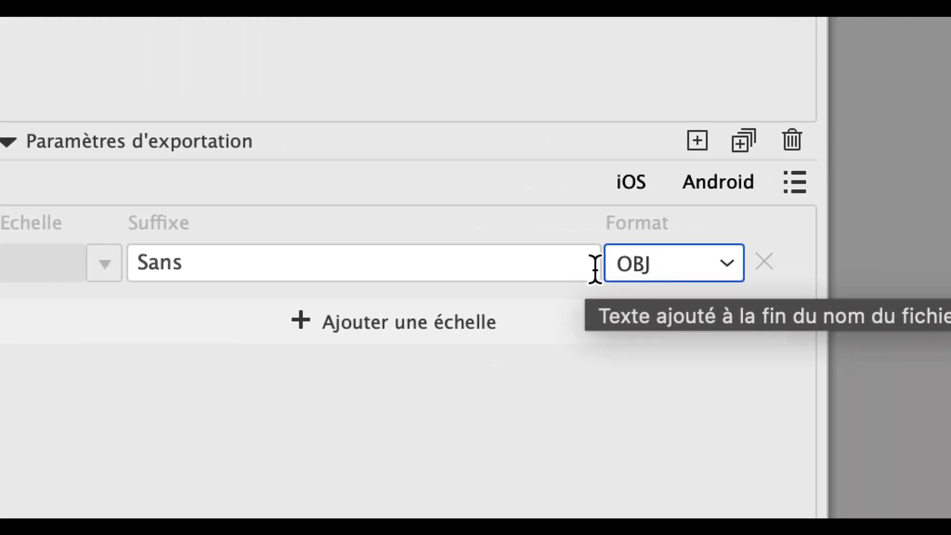
click(843, 273)
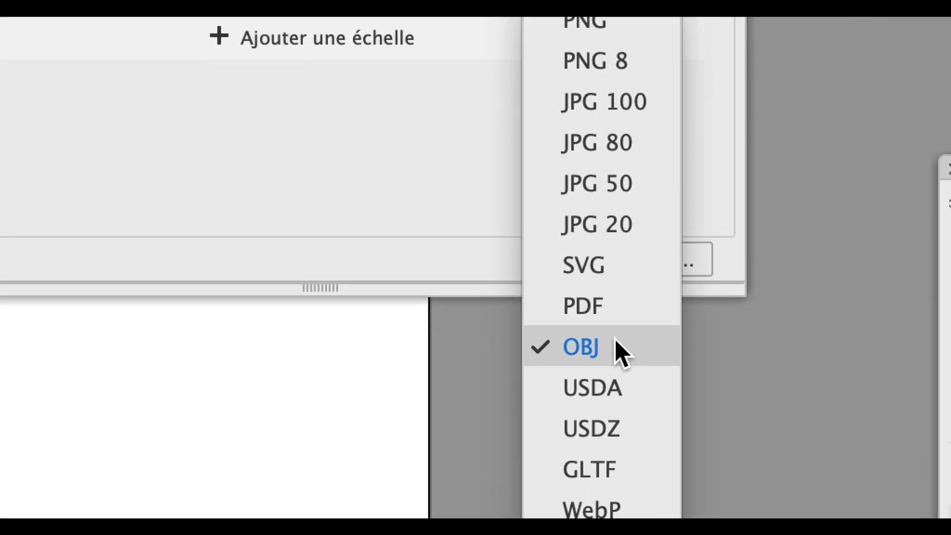
click(616, 347)
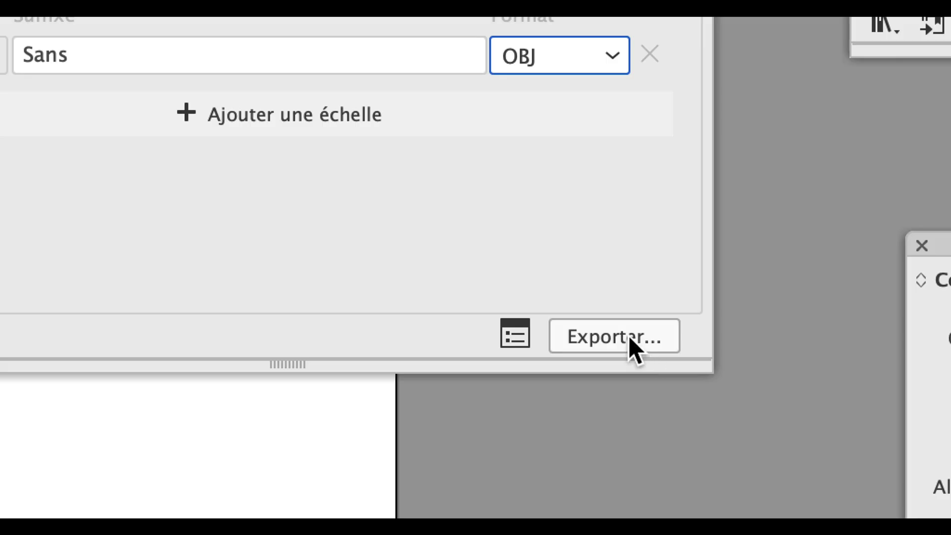
click(629, 339)
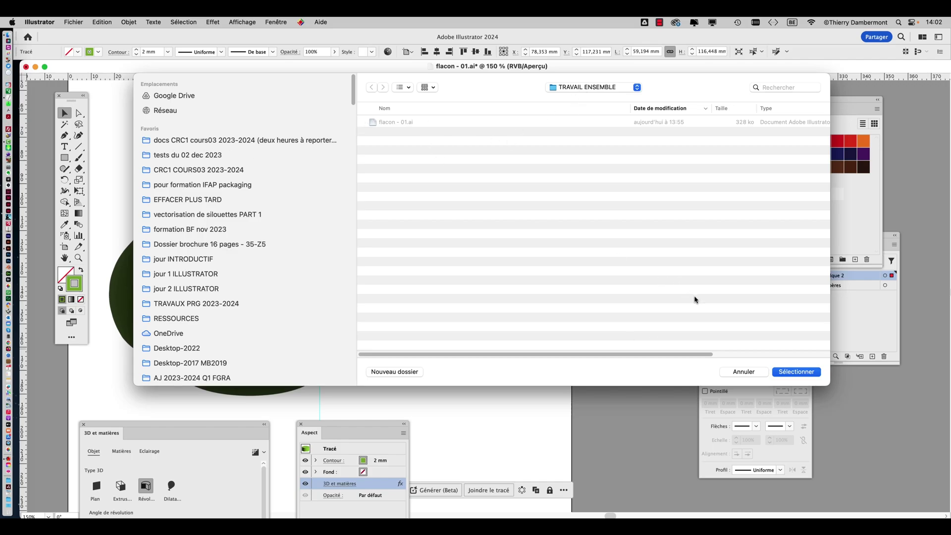
Export the flask into TRAVAIL ENSEMBLE and launch Adobe Dimension from the Dock.
click(796, 372)
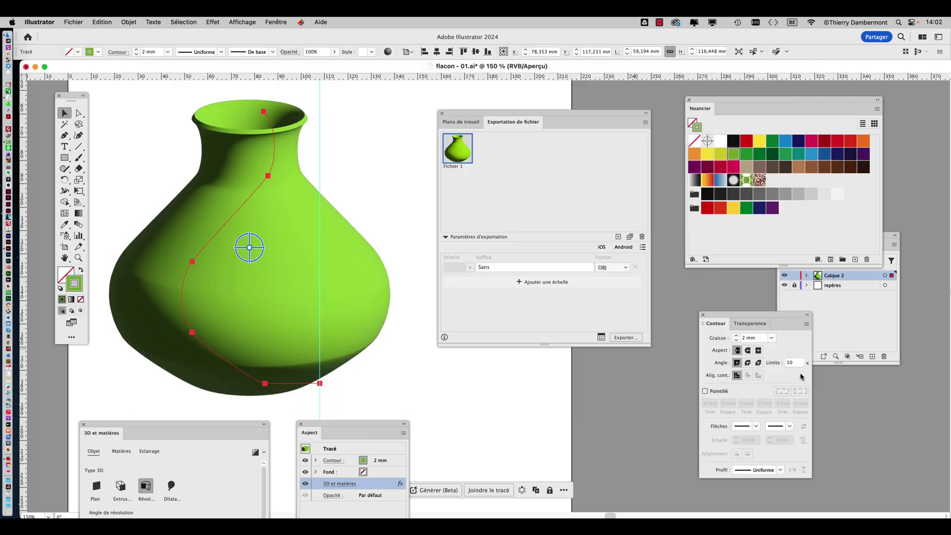
key(super+Tab)
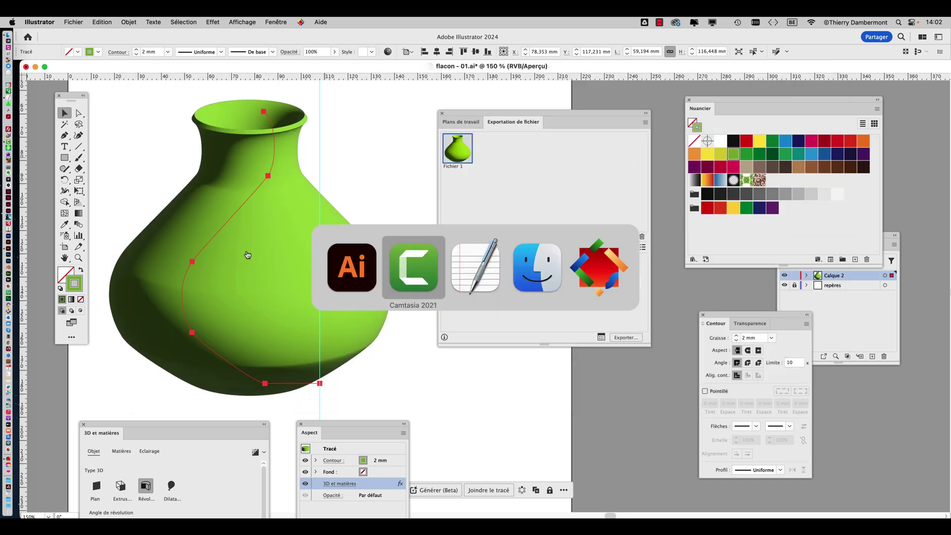
key(super+Tab)
key(super+Tab)
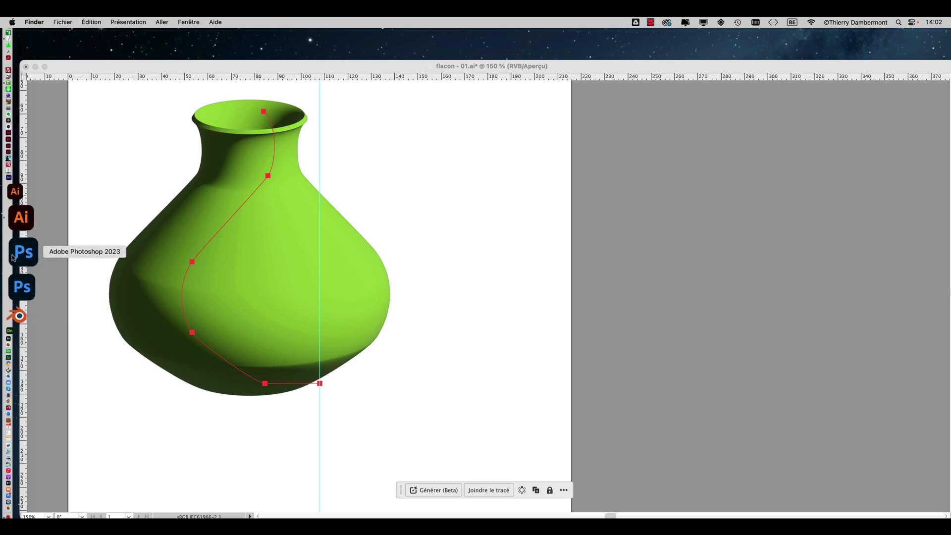
click(18, 275)
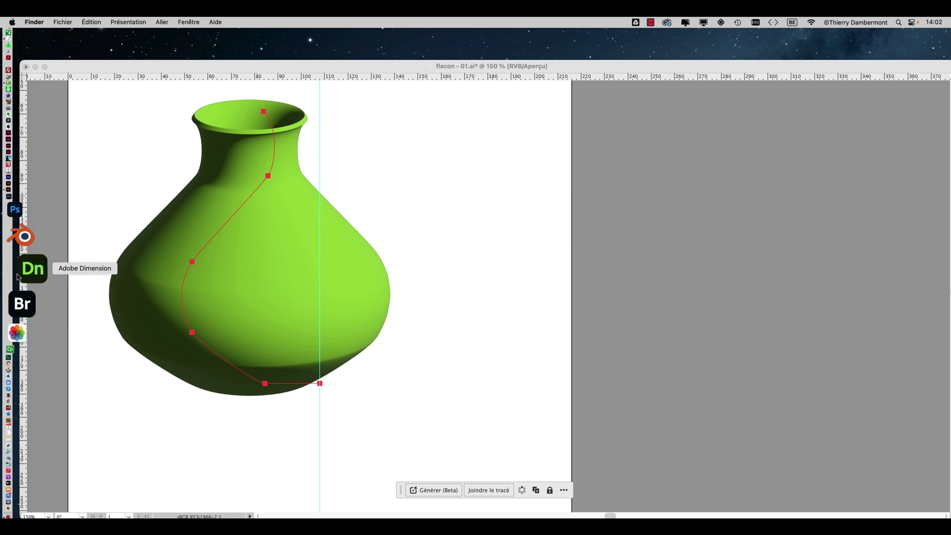
Return to Finder and open a new Finder window.
key(super+Tab)
key(super+Tab)
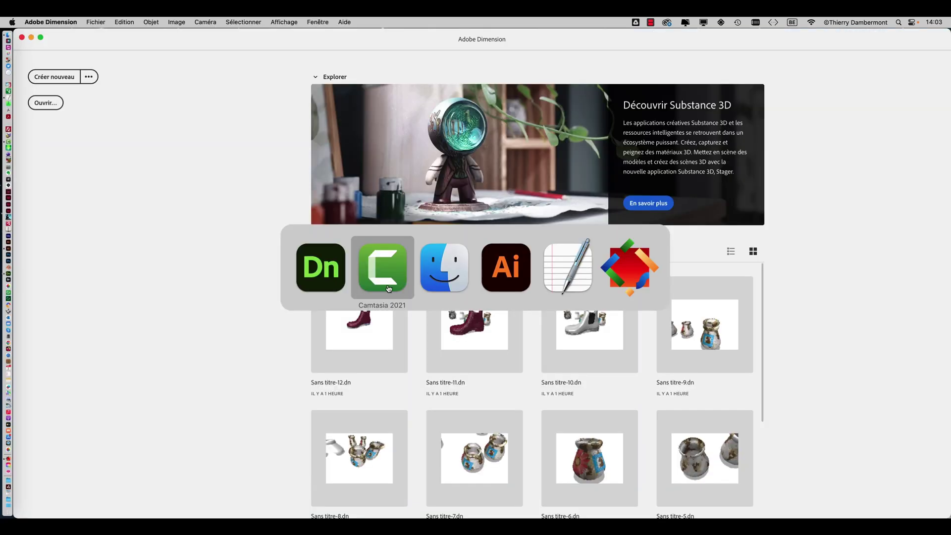
click(62, 22)
click(67, 35)
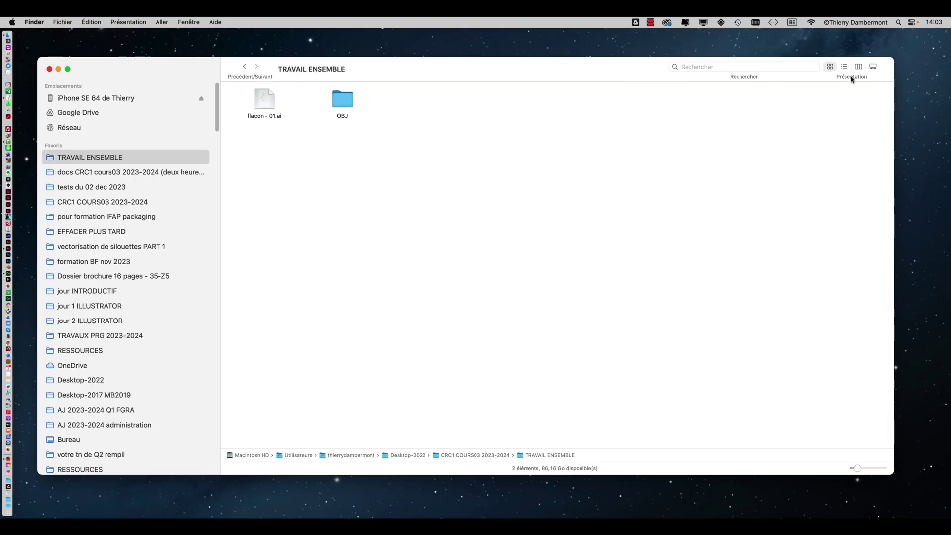
Expand TRAVAIL ENSEMBLE's OBJ folder, select Fichier 1.obj, then switch to Adobe Dimension.
click(844, 68)
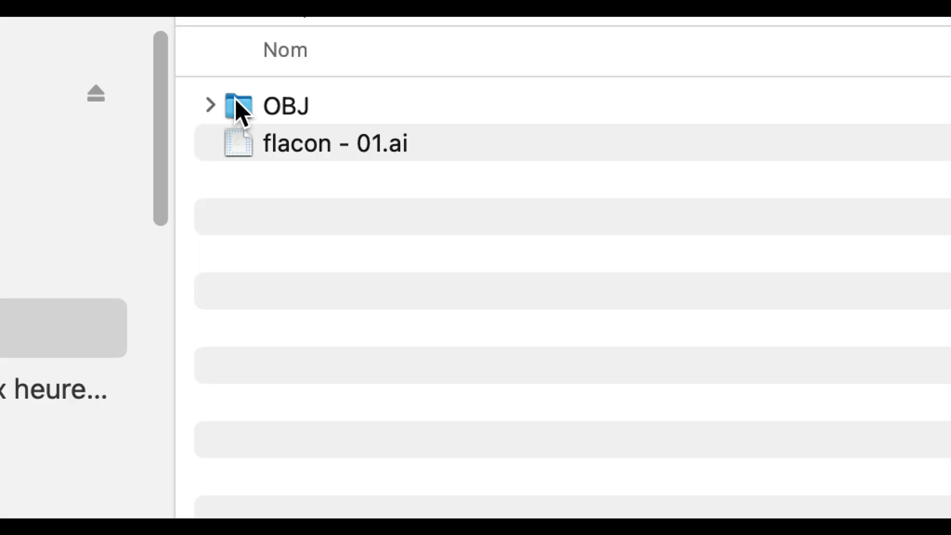
click(210, 105)
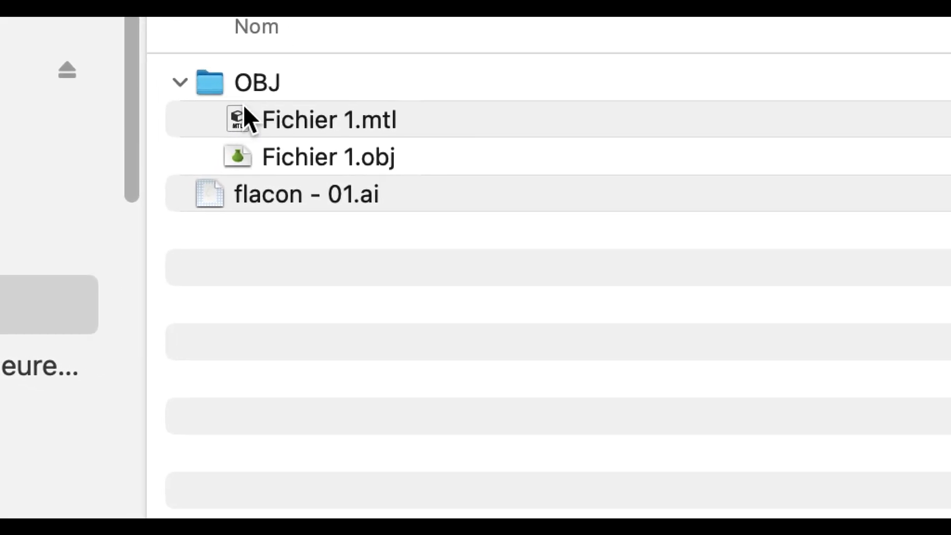
click(243, 150)
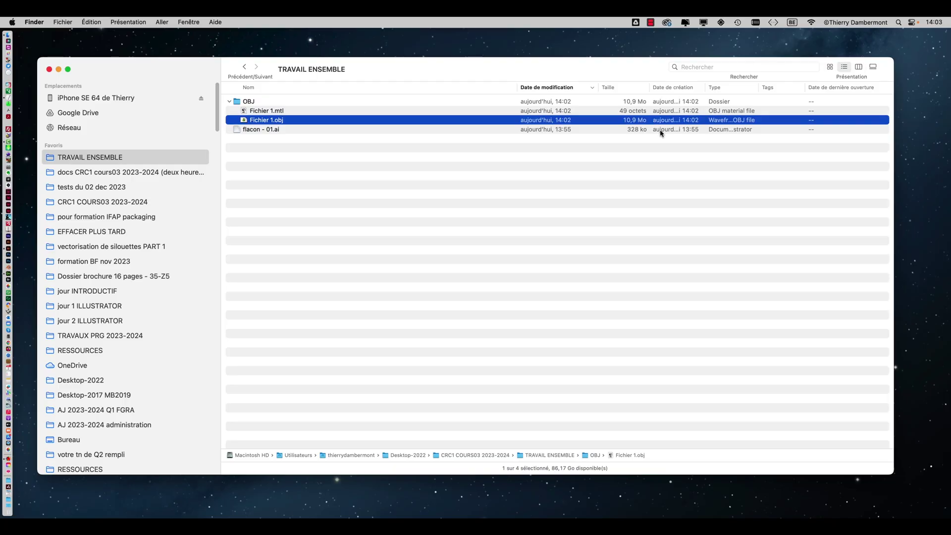
key(super+Tab)
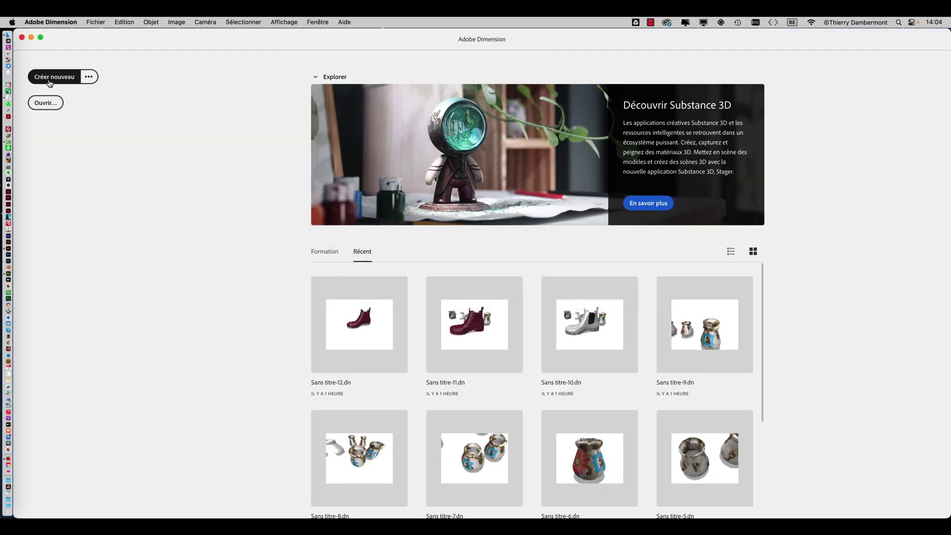
Create a new Dimension scene and import Fichier 1.obj from TRAVAIL ENSEMBLE > OBJ as a 3D model.
click(50, 79)
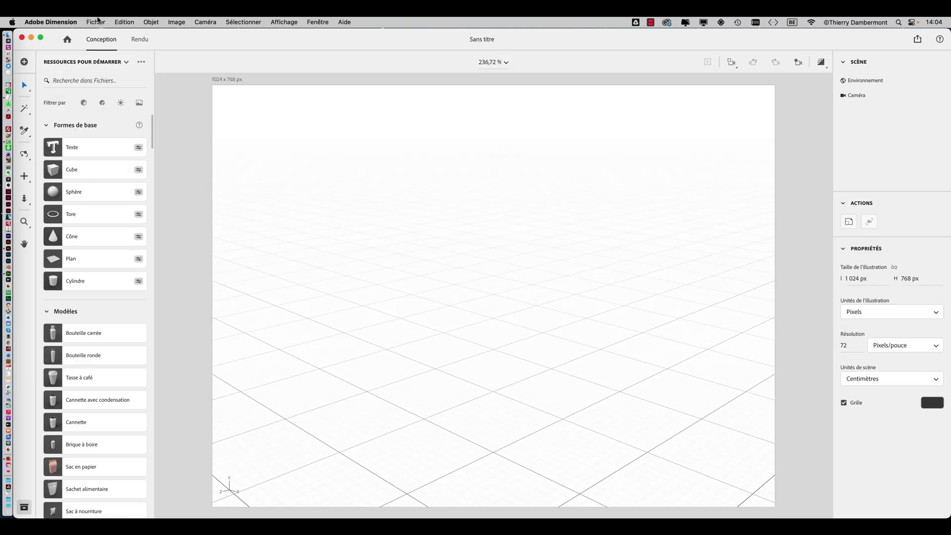
click(96, 22)
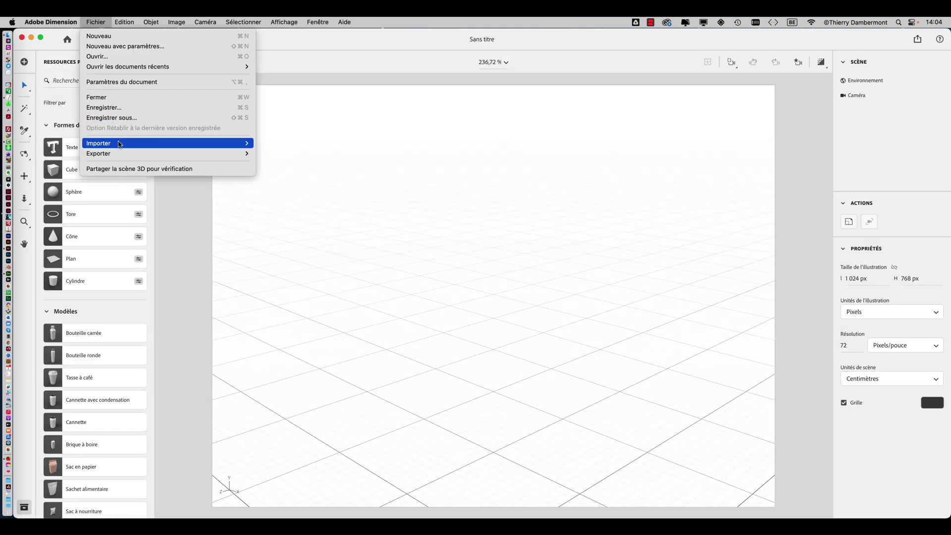
mouse_move(120, 145)
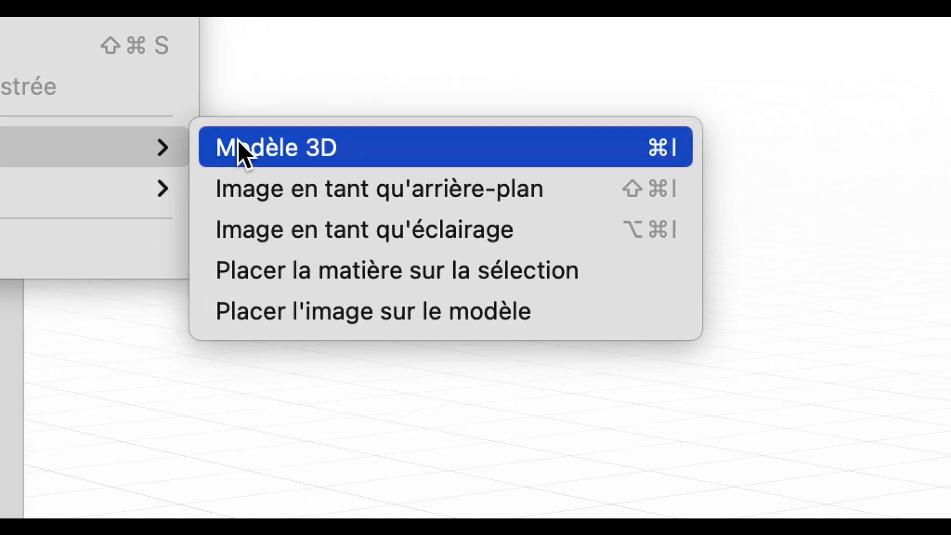
click(239, 144)
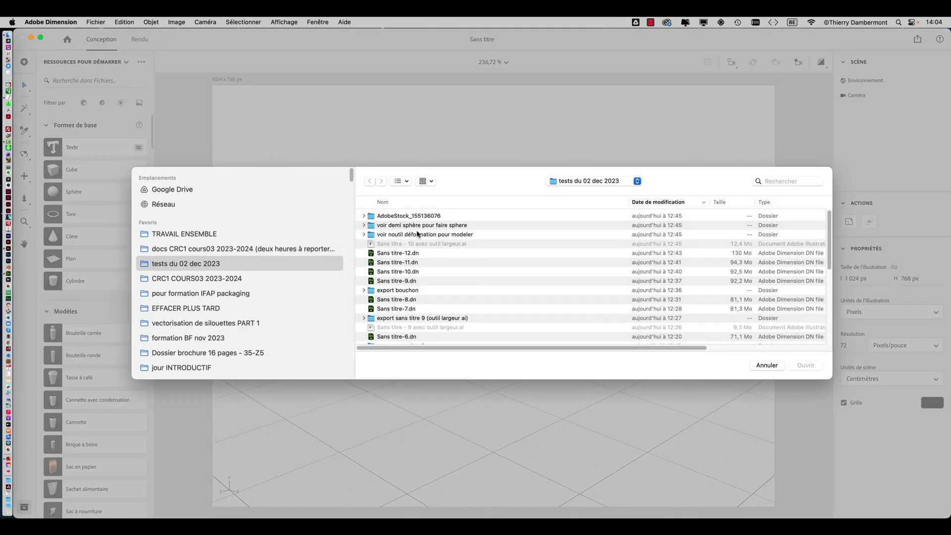
click(258, 237)
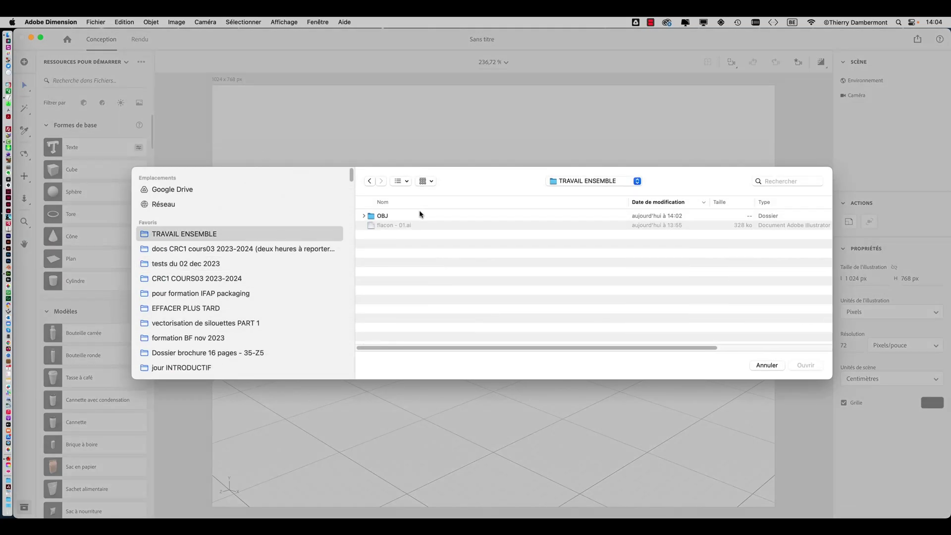
click(365, 217)
click(393, 236)
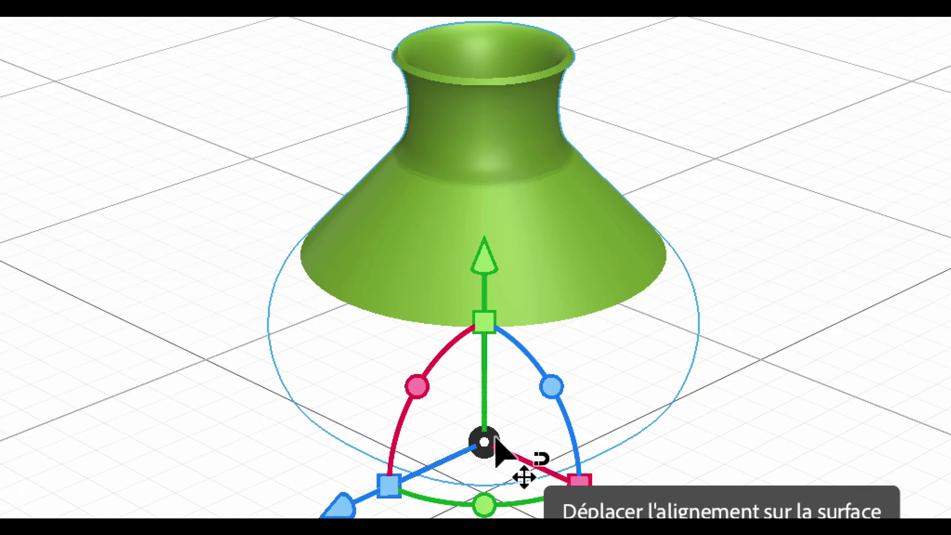
Slide the flask along the ground to X 2,9 cm and frame the view on it.
drag(496, 441, 554, 389)
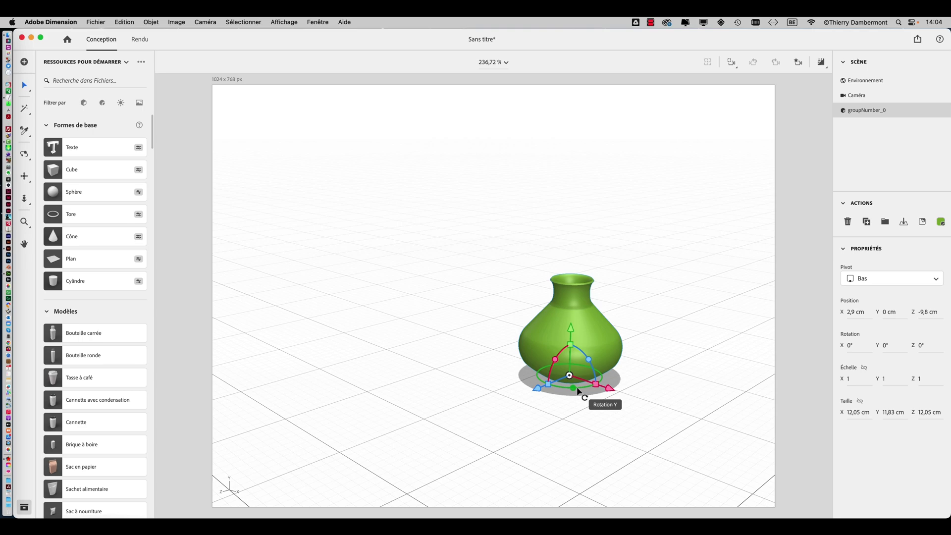
key(f)
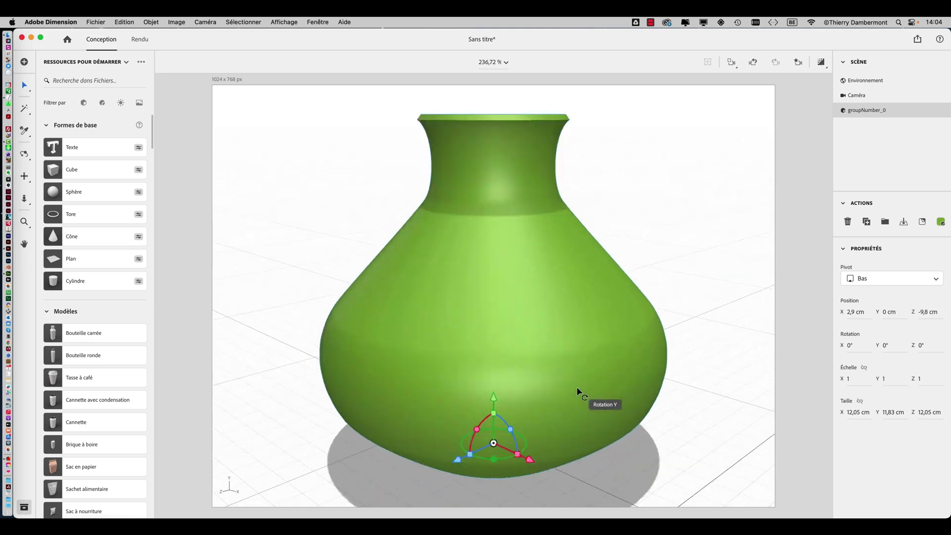
middle_drag(610, 320, 418, 212)
Orbit above to look into the flask's mouth, then return to Illustrator.
middle_drag(511, 229, 433, 311)
scroll(506, 275, up, 5)
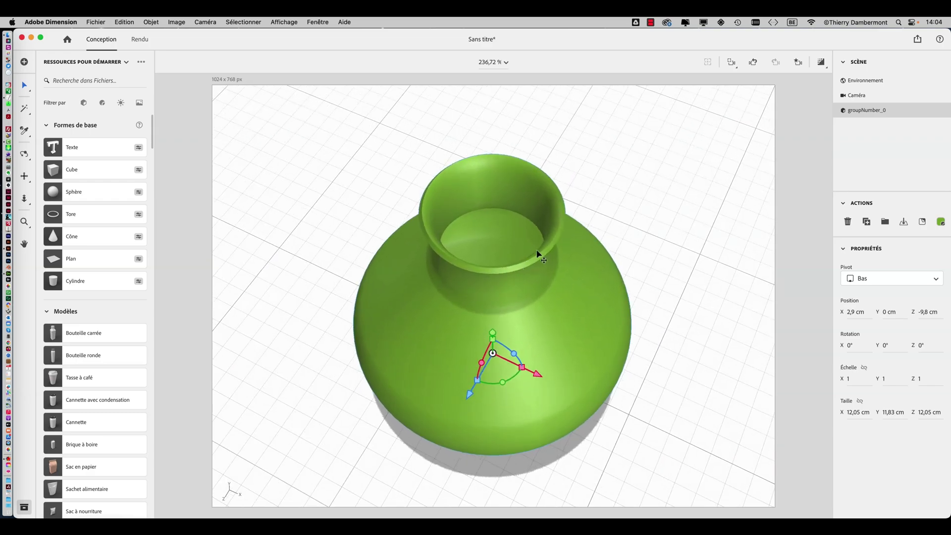
middle_drag(538, 254, 452, 219)
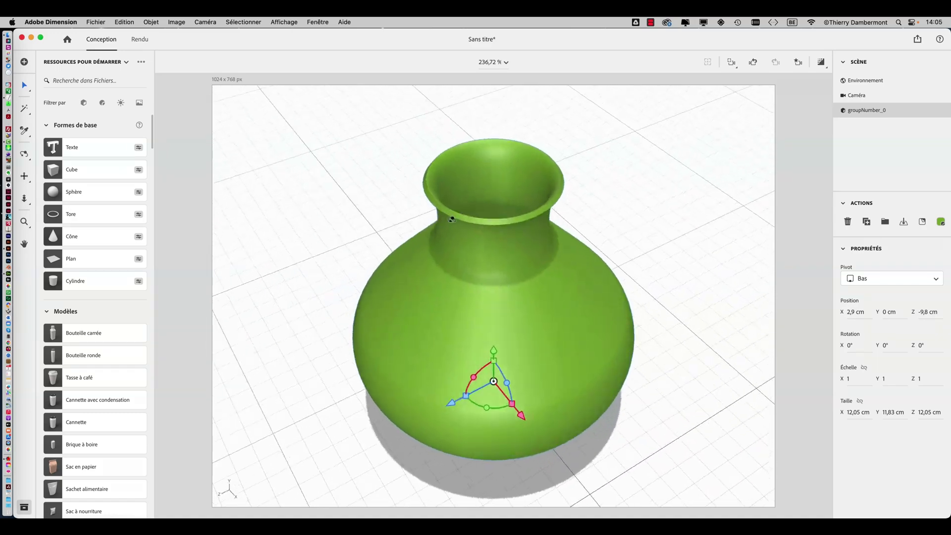
key(super+Tab)
key(super+Tab)
key(super+Tab)
key(super+Tab)
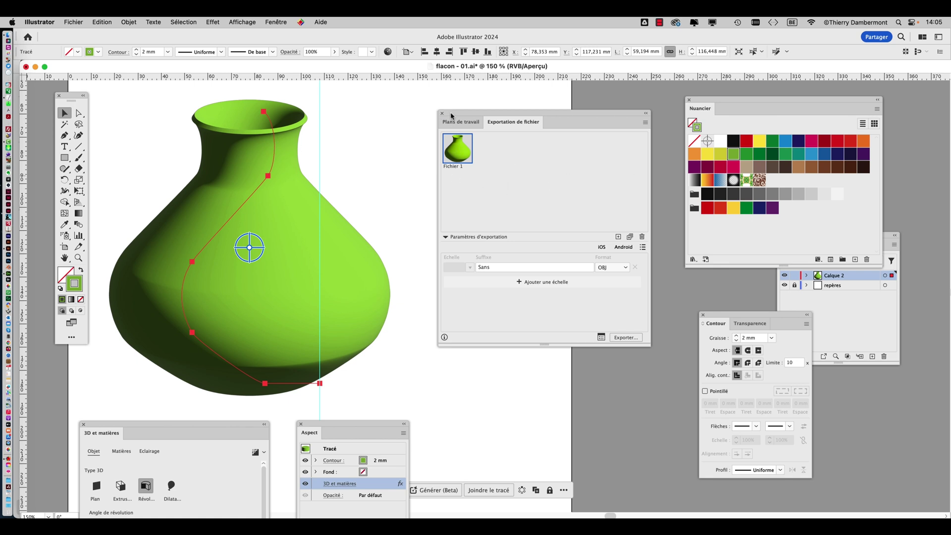
Hide the 3D et matières effect in the Aspect panel, then bring Adobe Dimension forward.
drag(451, 116, 540, 326)
drag(331, 427, 493, 101)
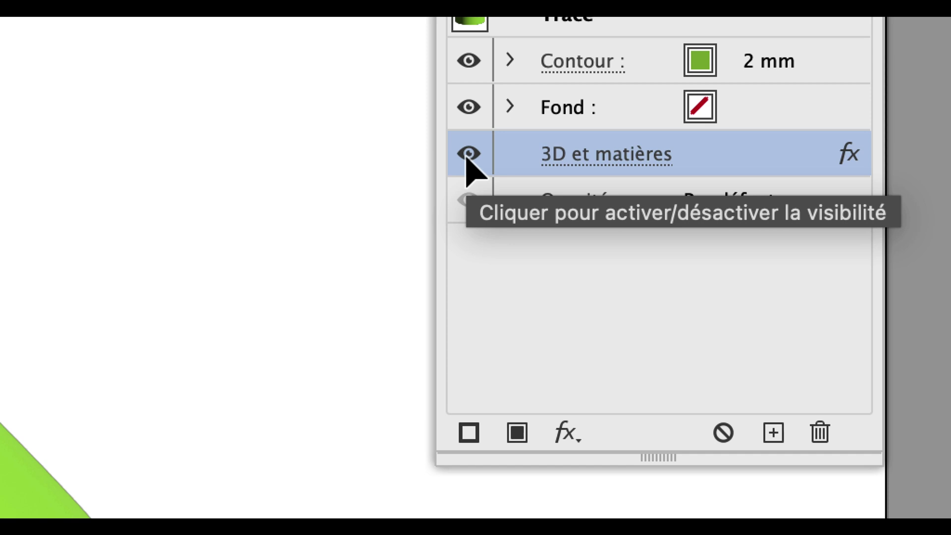
click(468, 157)
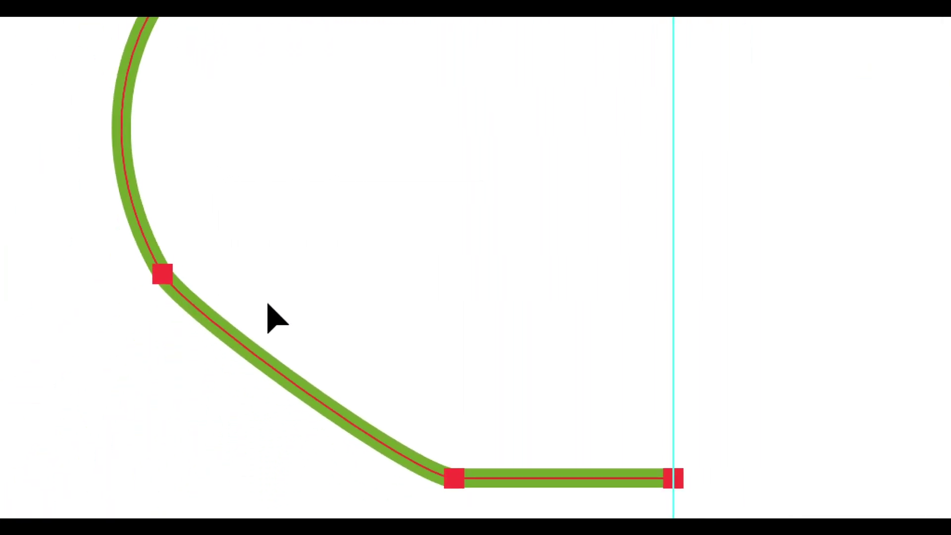
key(super+Tab)
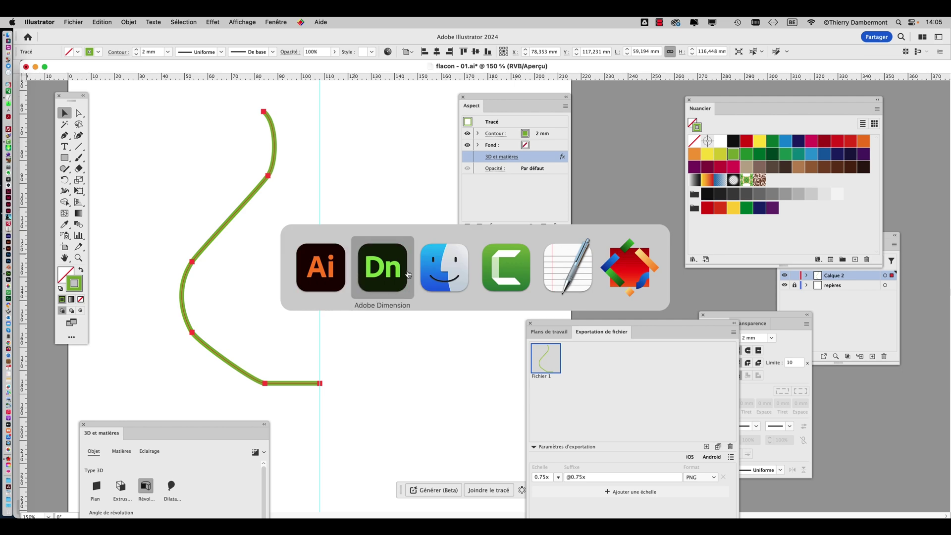
right_drag(419, 276, 608, 177)
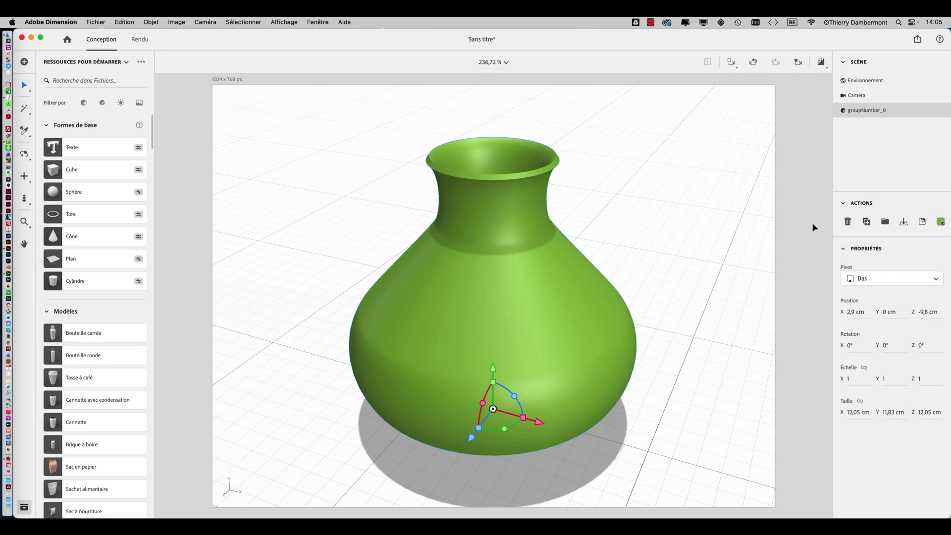
Deselect and reselect the flask in the Dimension scene, then return to Illustrator.
key(Escape)
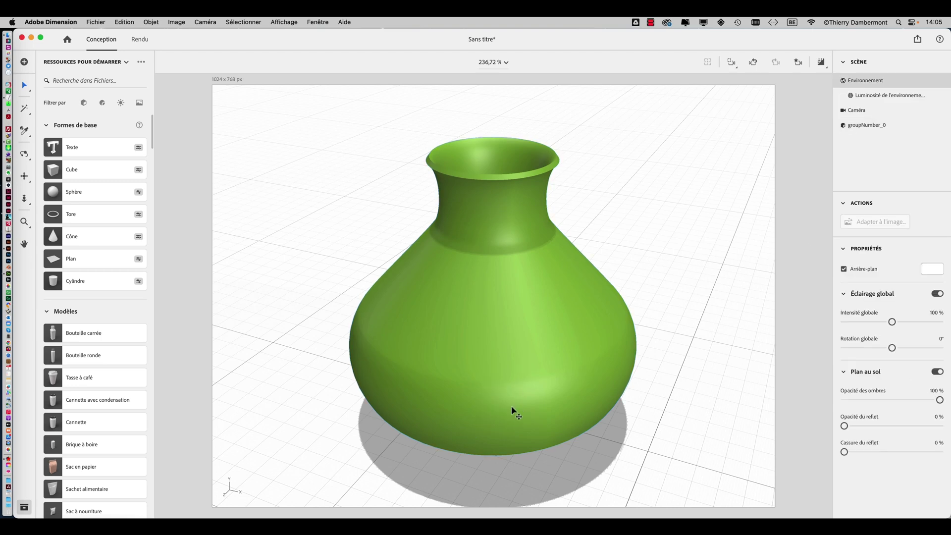
click(515, 413)
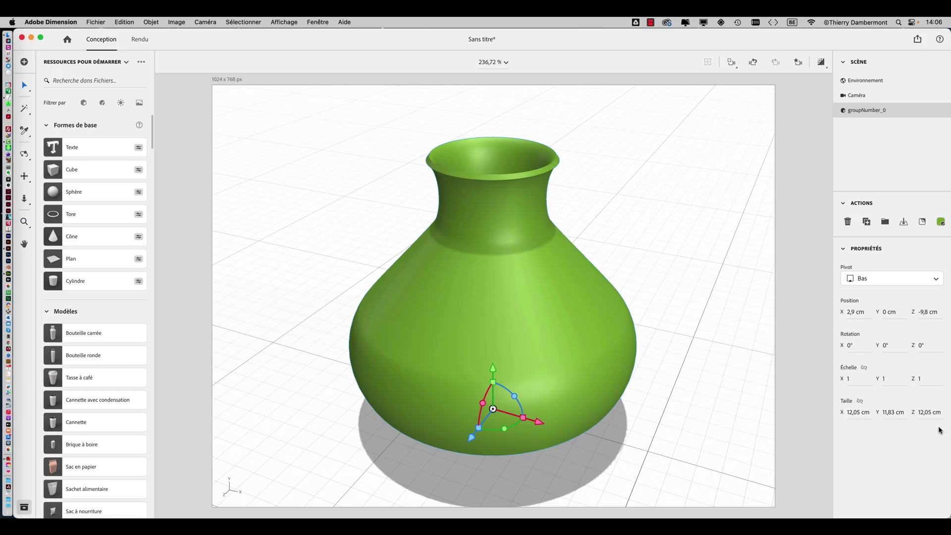
key(super+Tab)
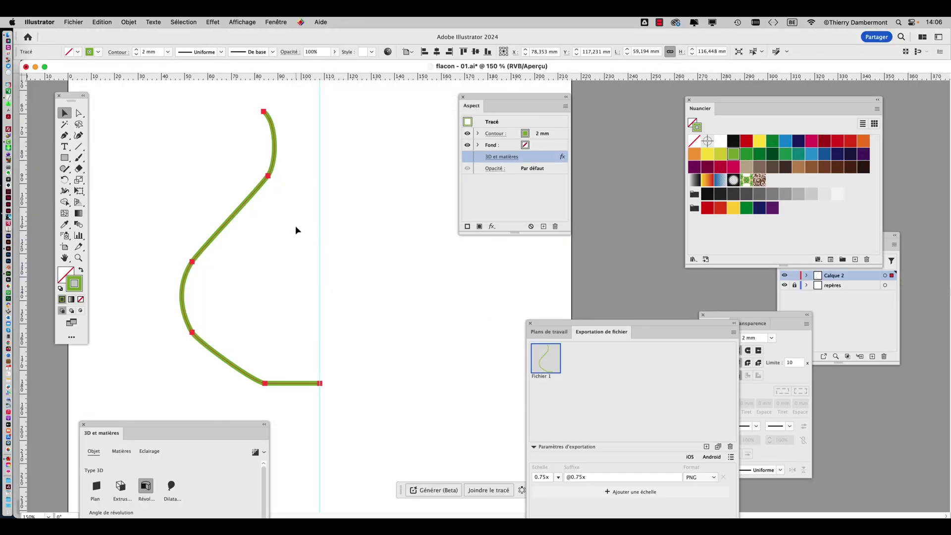
Show the Infos panel from the Fenêtre menu and move it off the Aspect panel.
alt+scroll(295, 228, down, 1)
drag(333, 261, 293, 217)
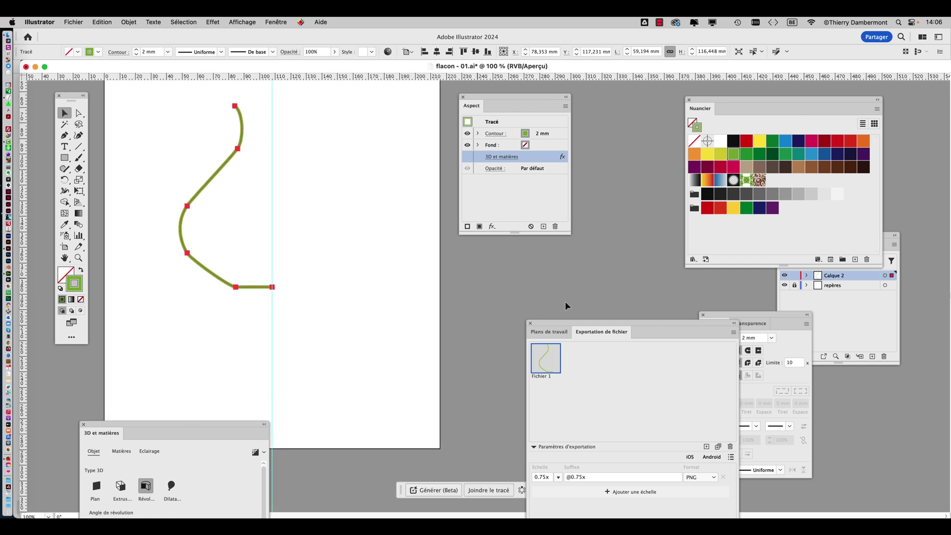
drag(547, 326, 326, 381)
click(276, 22)
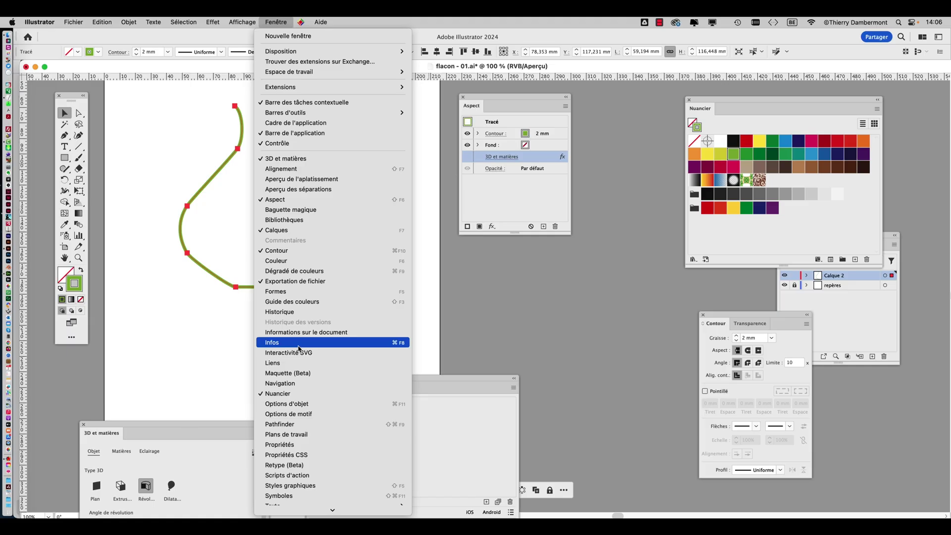
click(299, 349)
drag(370, 87, 323, 147)
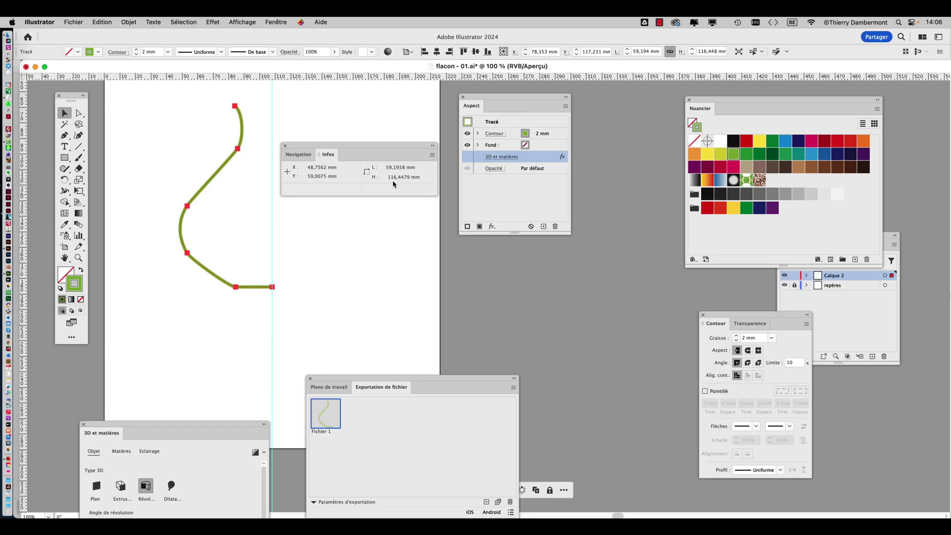
Reselect the profile path to read its 59,1938 × 116,4479 mm size in Infos.
click(478, 408)
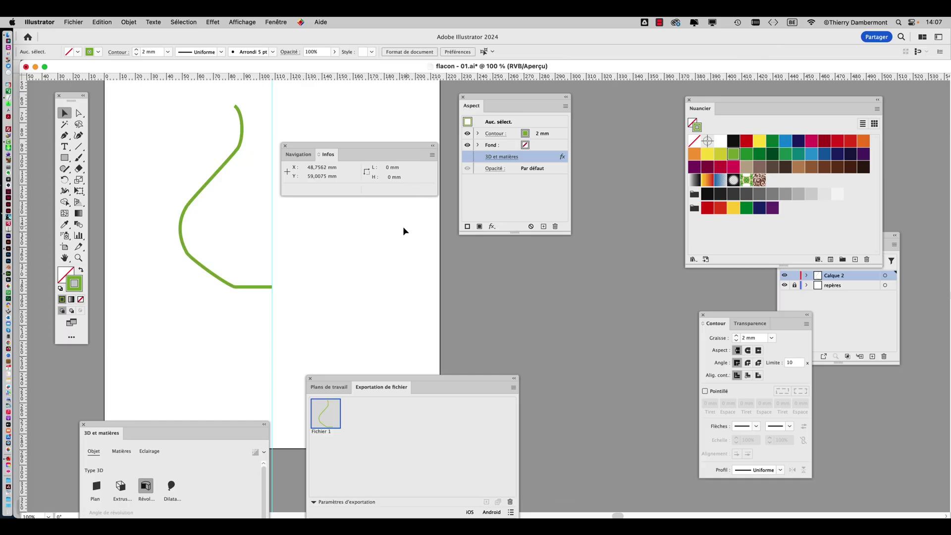
click(232, 156)
click(284, 205)
click(238, 158)
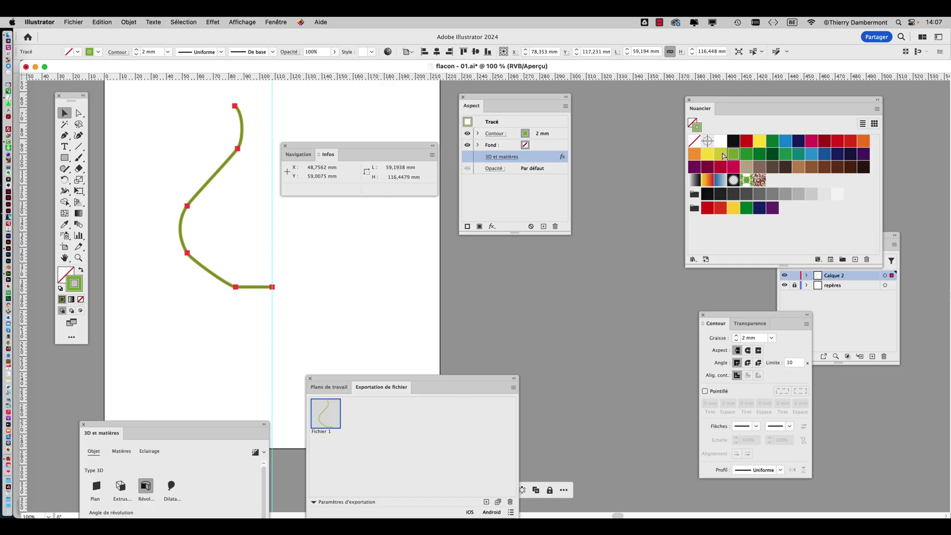
Briefly switch to Dimension, then nudge the Infos panel up and reopen the Fenêtre menu.
key(super+Tab)
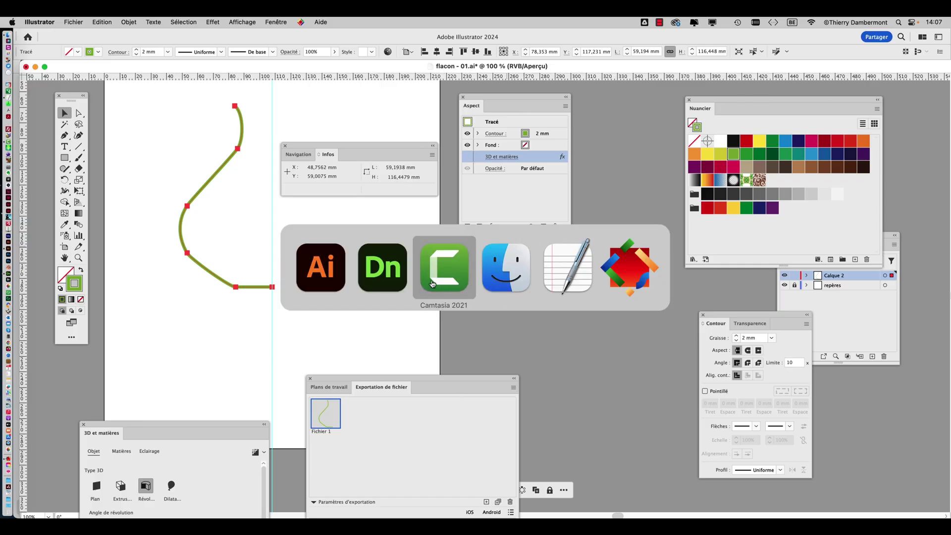
click(397, 270)
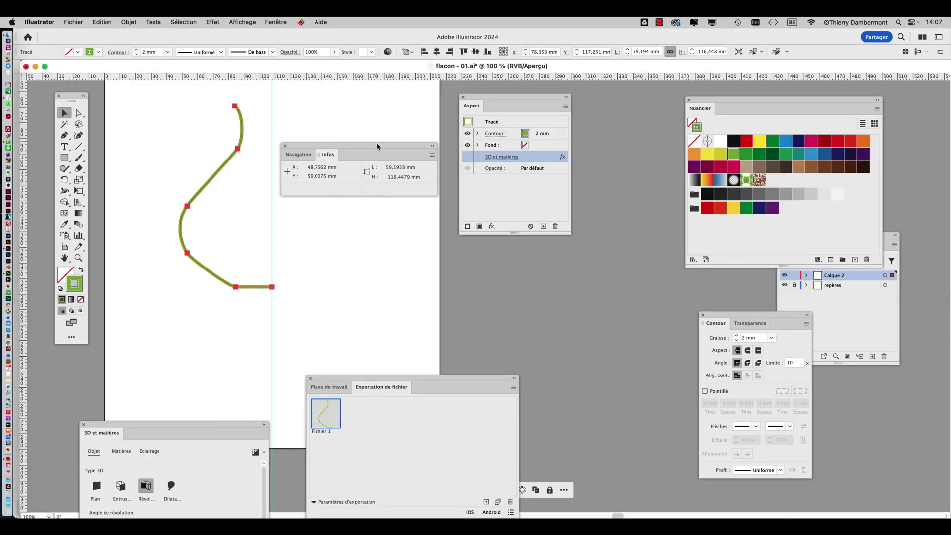
drag(377, 146, 380, 113)
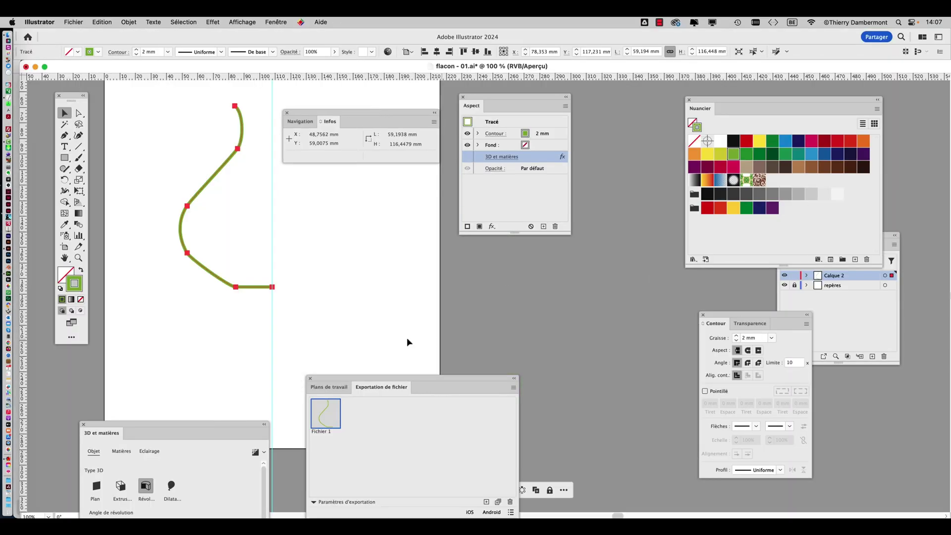
click(276, 22)
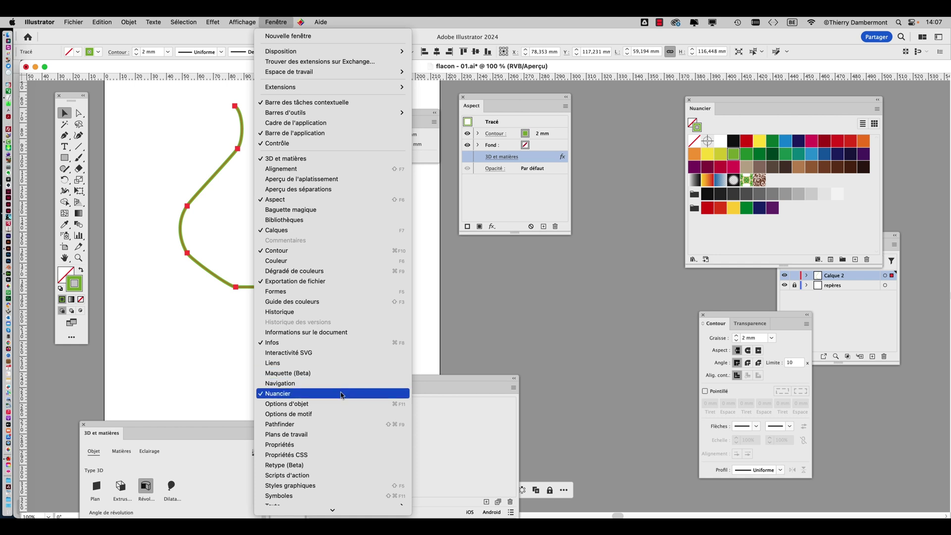
Show the Propriétés panel and arrange it alongside the Infos panel.
click(340, 445)
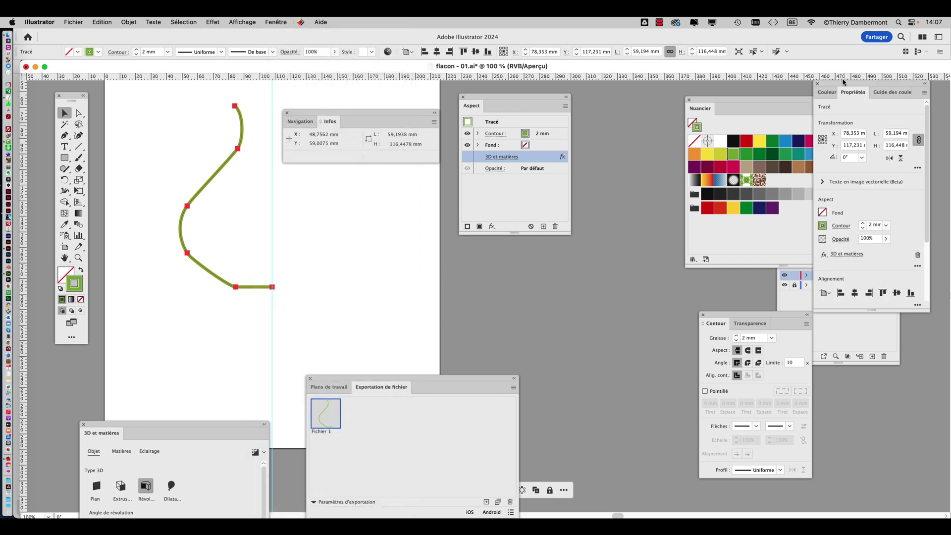
drag(844, 81, 320, 169)
drag(318, 118, 620, 104)
drag(339, 176, 364, 103)
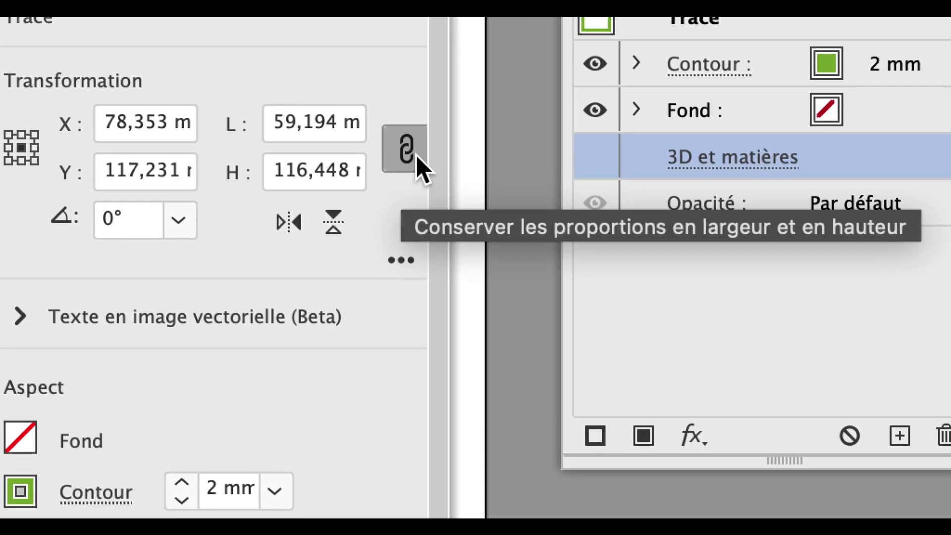
Unlink the proportions and set the profile path's height to 155 mm, keeping its width.
click(453, 141)
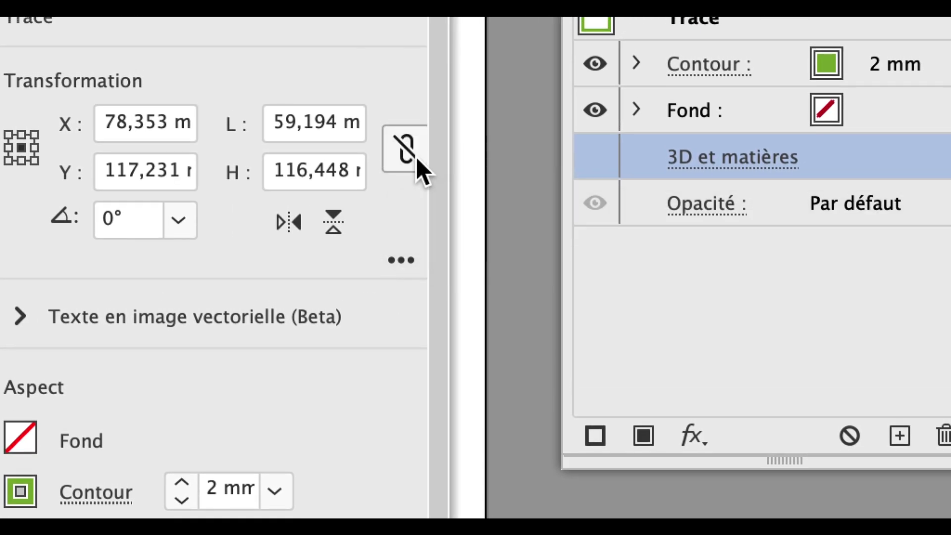
click(306, 159)
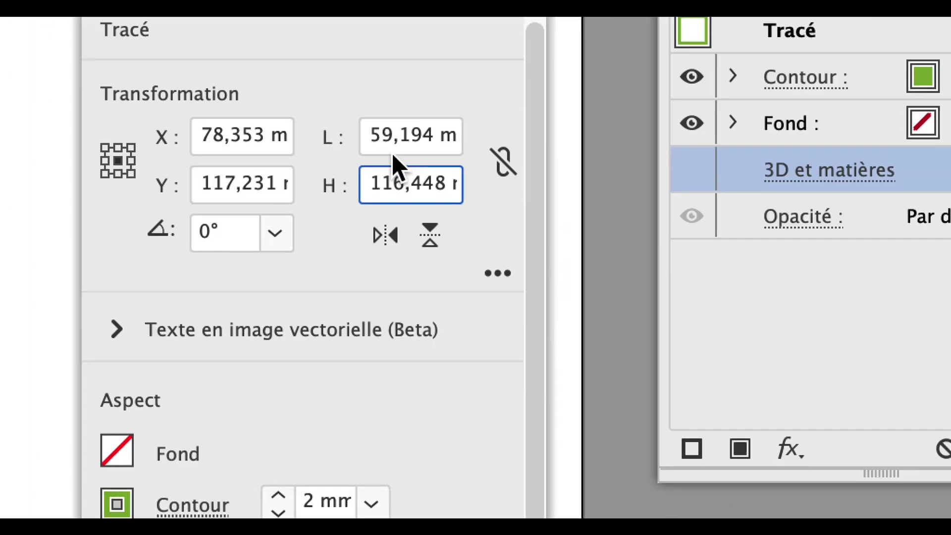
drag(587, 299, 646, 304)
drag(400, 161, 446, 165)
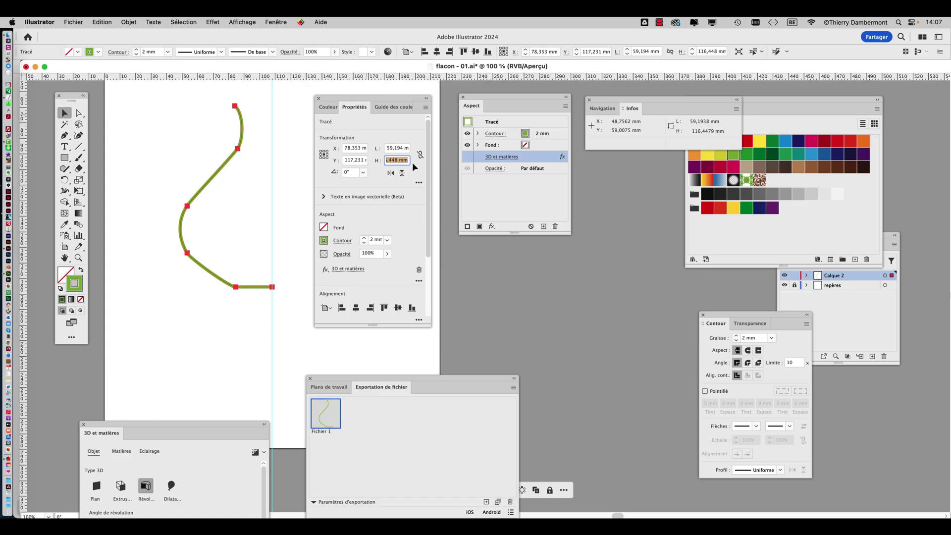
text(125 mm)
key(Tab)
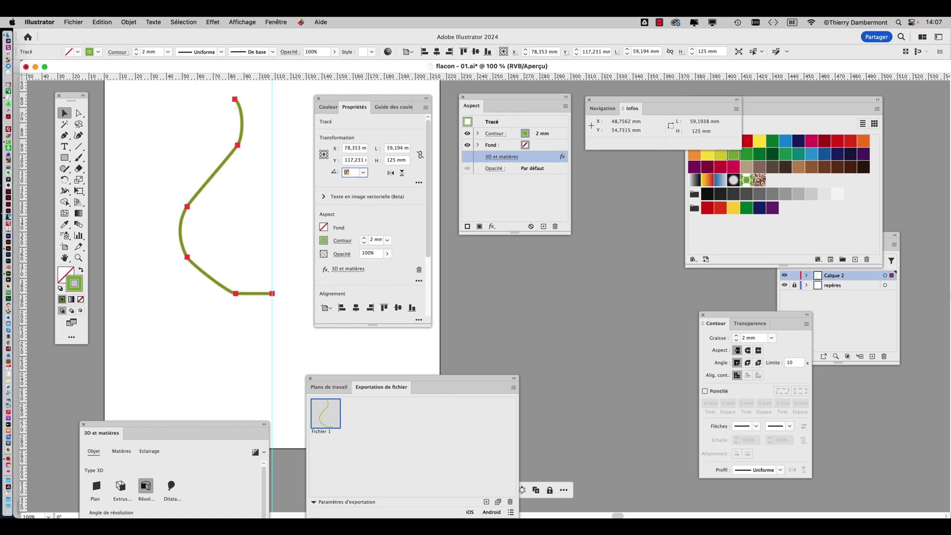
drag(388, 160, 418, 163)
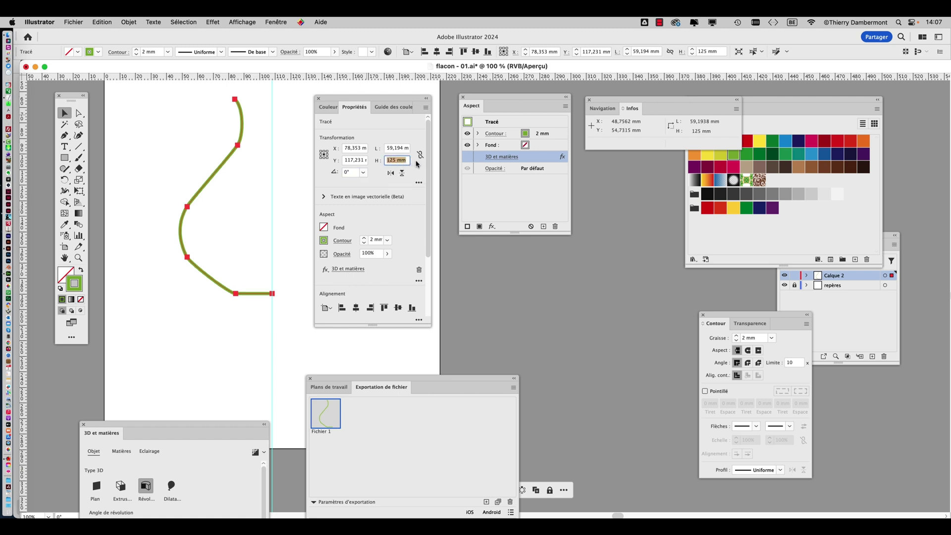
text(8)
key(Tab)
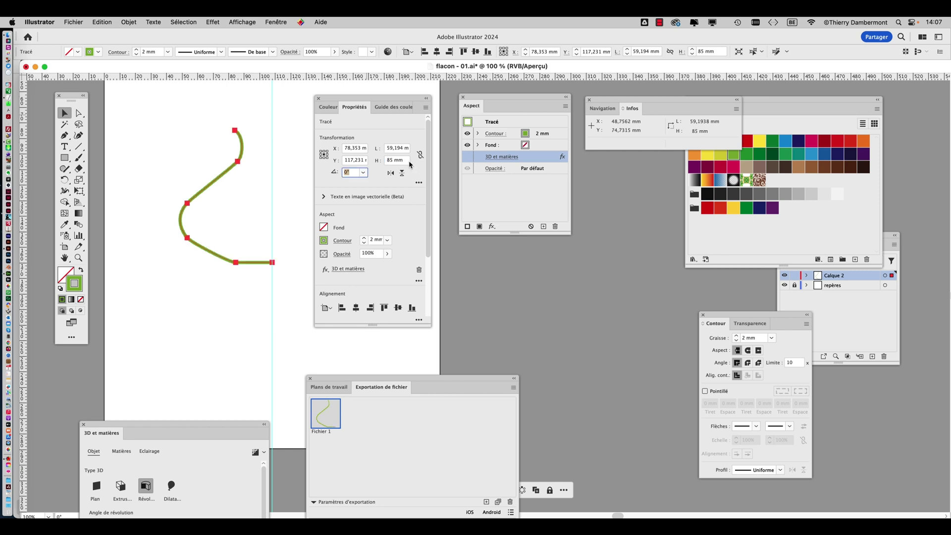
drag(386, 160, 419, 168)
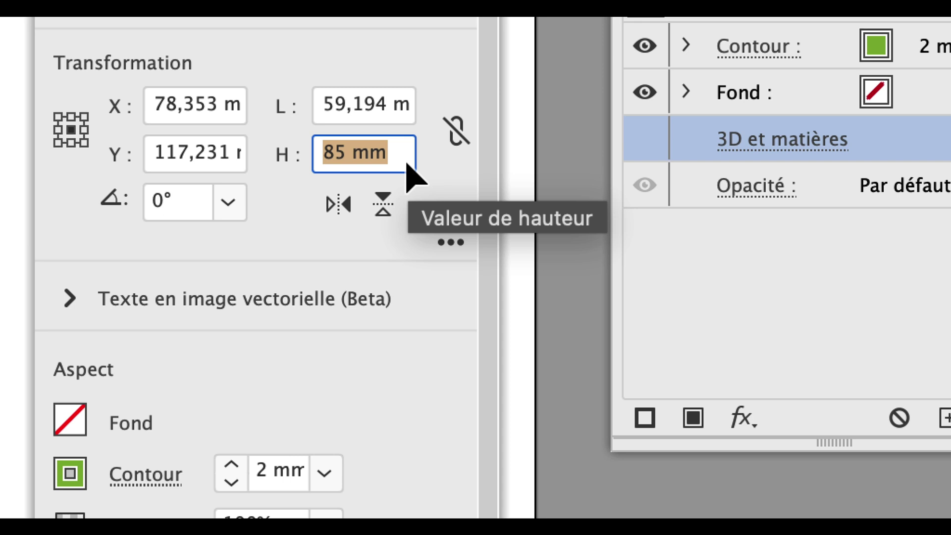
text(155)
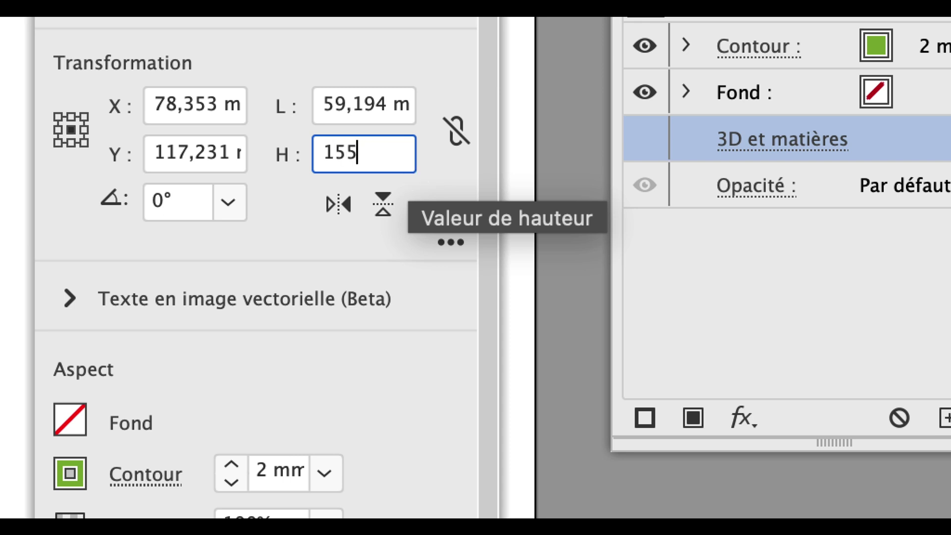
text(mm)
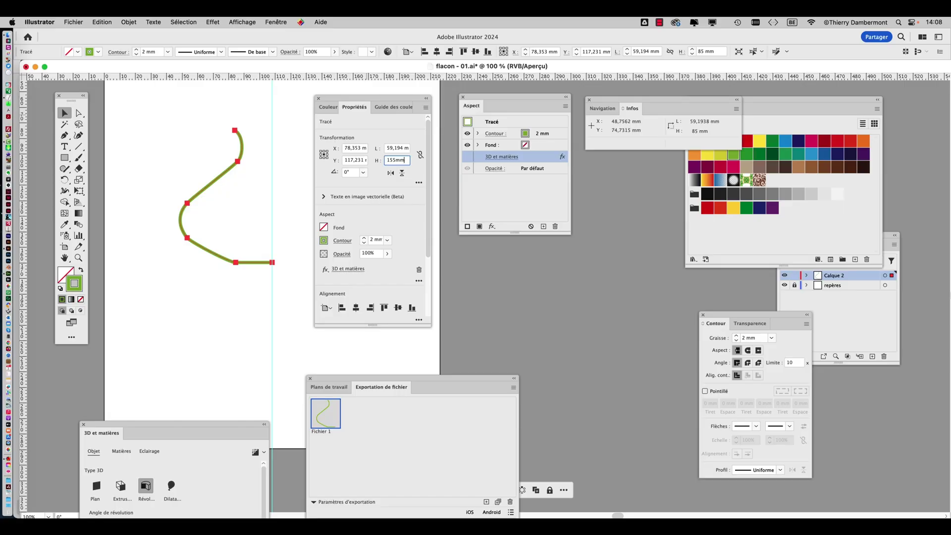
key(Tab)
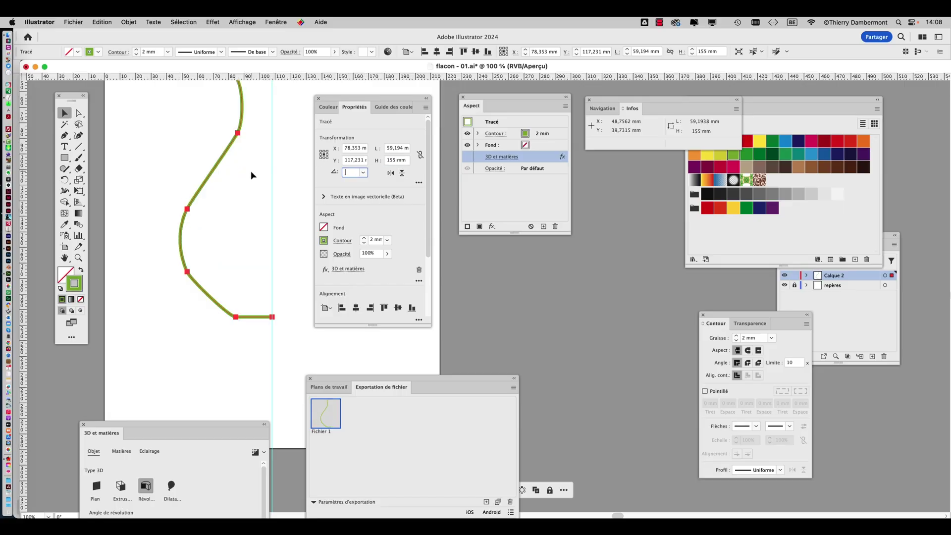
Zoom out to see the whole stretched curve, then switch over to Adobe Dimension.
alt+scroll(252, 176, down, 2)
drag(251, 166, 224, 194)
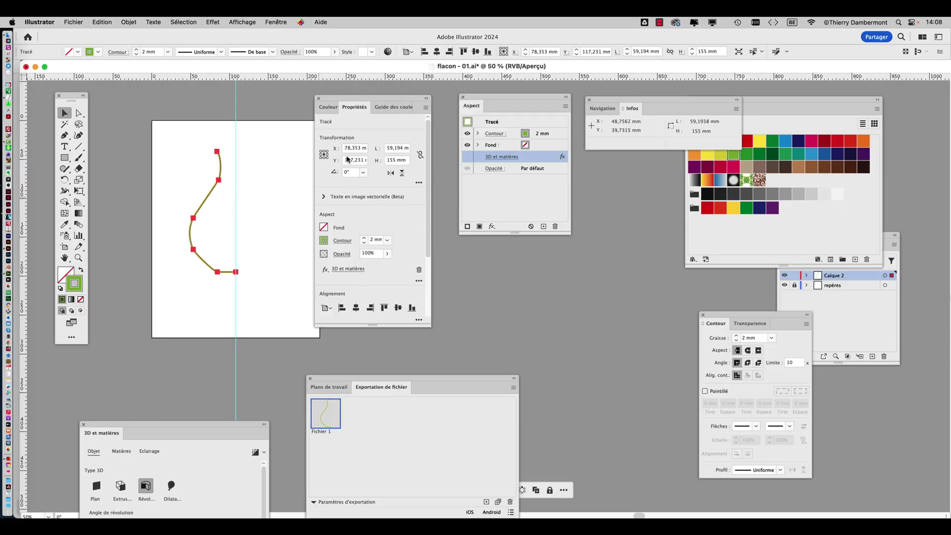
drag(332, 98, 359, 93)
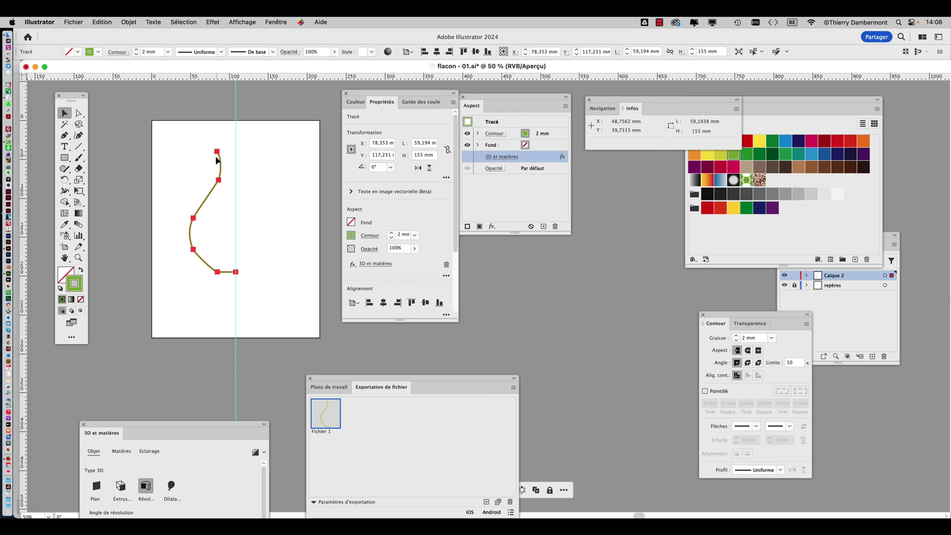
alt+scroll(217, 160, up, 3)
key(super+Tab)
key(super+Tab)
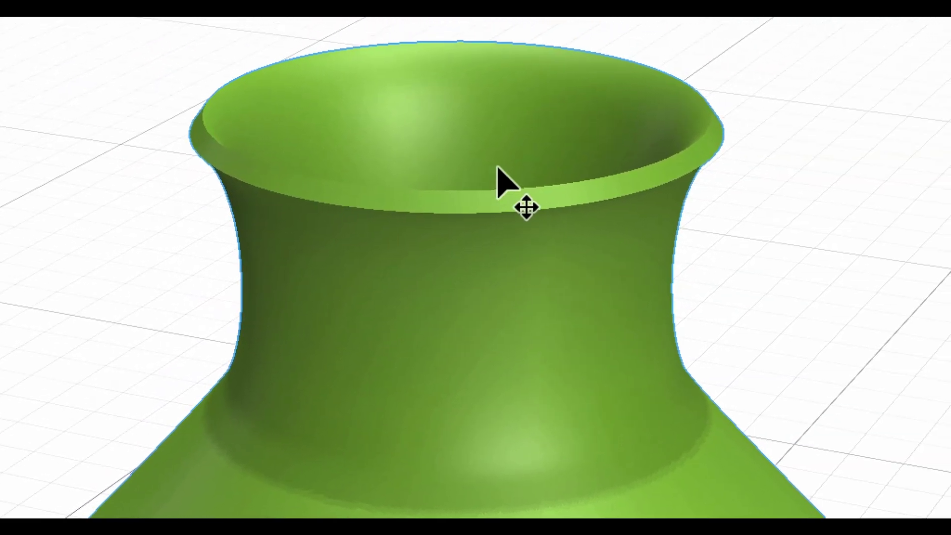
Orbit around the green vase in Dimension to view its rim, then return to Illustrator.
shift+middle_drag(498, 167, 421, 167)
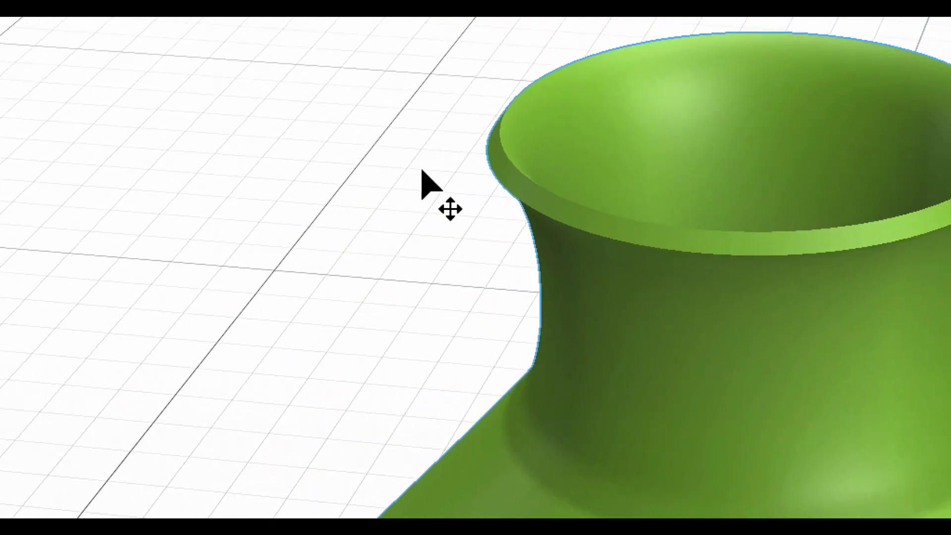
right_drag(422, 170, 459, 174)
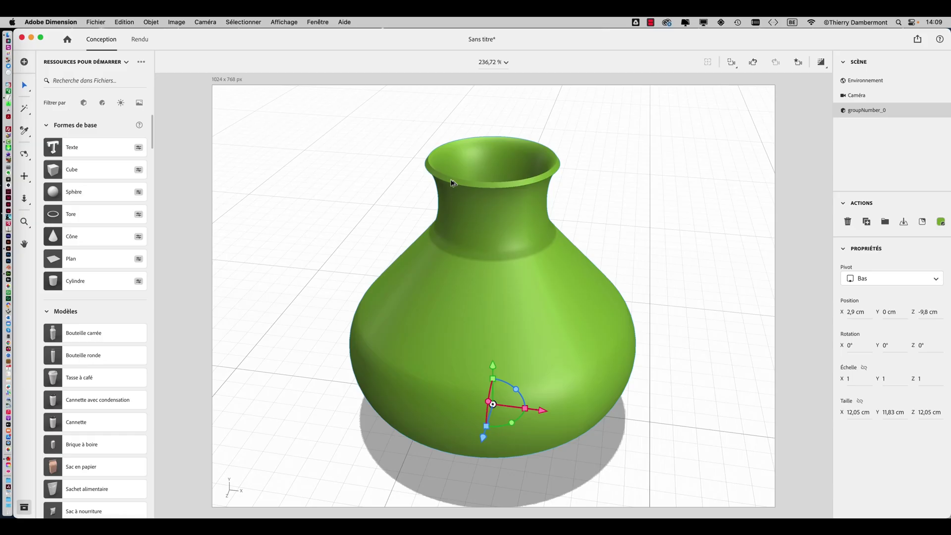
key(super+Tab)
key(super+Tab)
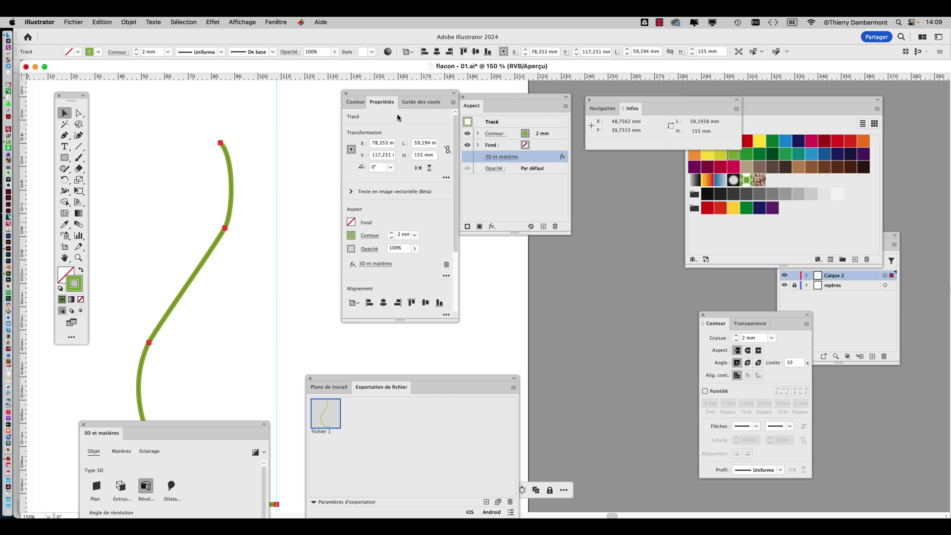
Set the profile stroke to 10 mm with rounded caps and re-enable the 3D et matières effect.
drag(381, 96, 604, 332)
drag(716, 317, 276, 137)
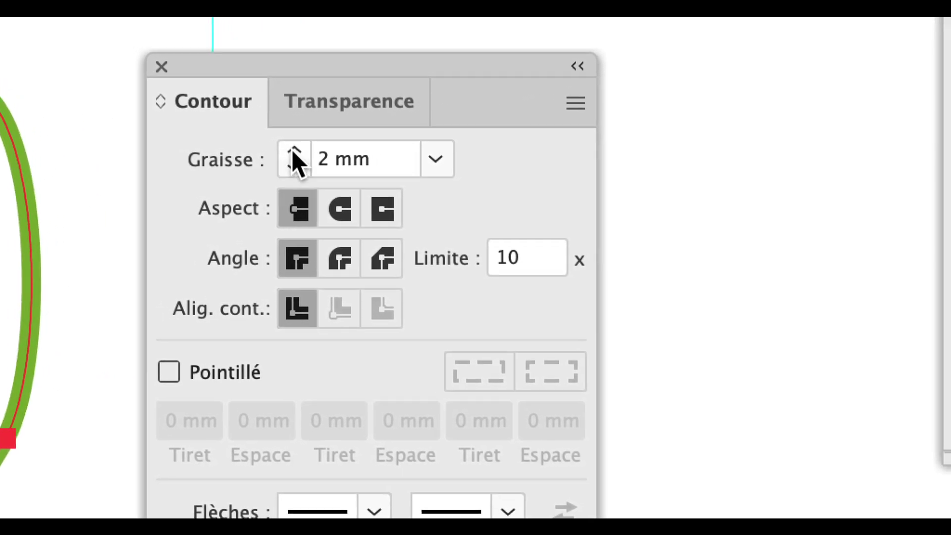
click(303, 151)
click(304, 151)
click(303, 150)
click(293, 152)
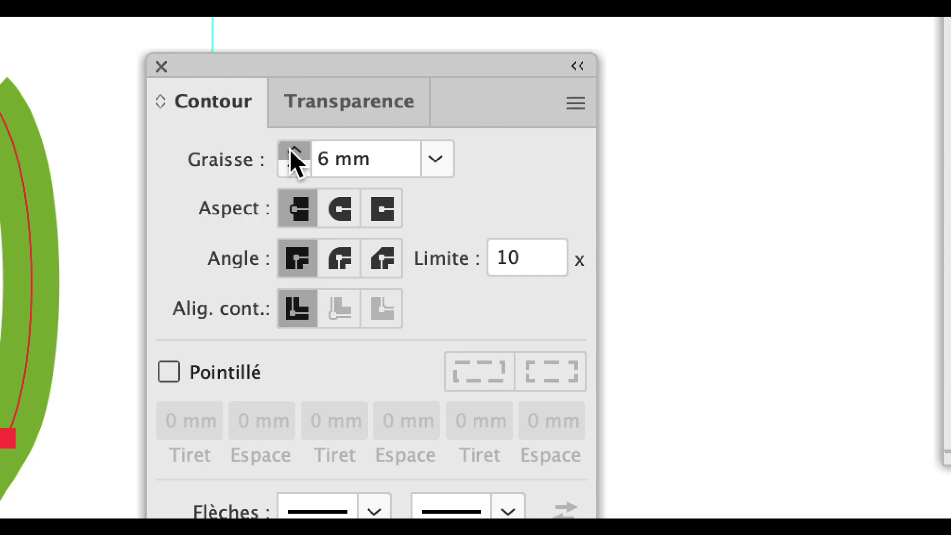
click(292, 152)
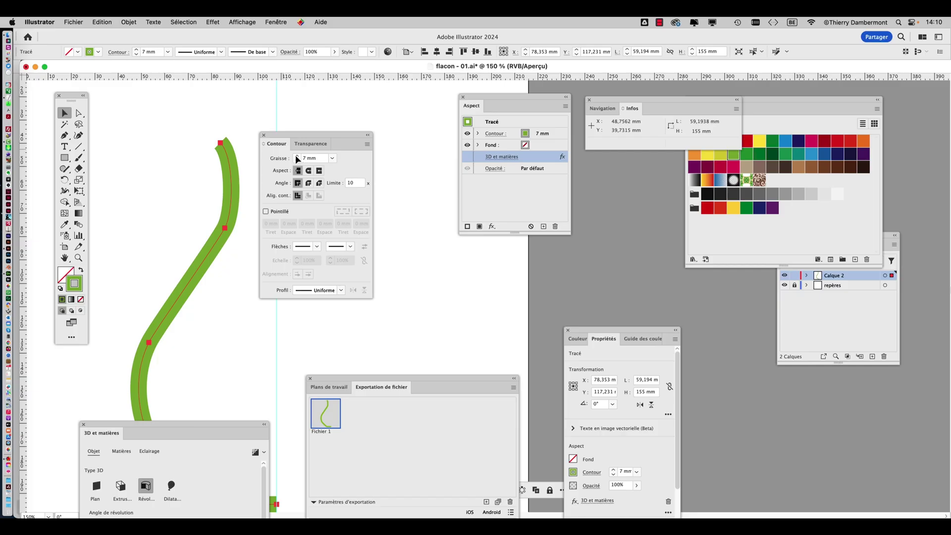
click(297, 157)
click(297, 157)
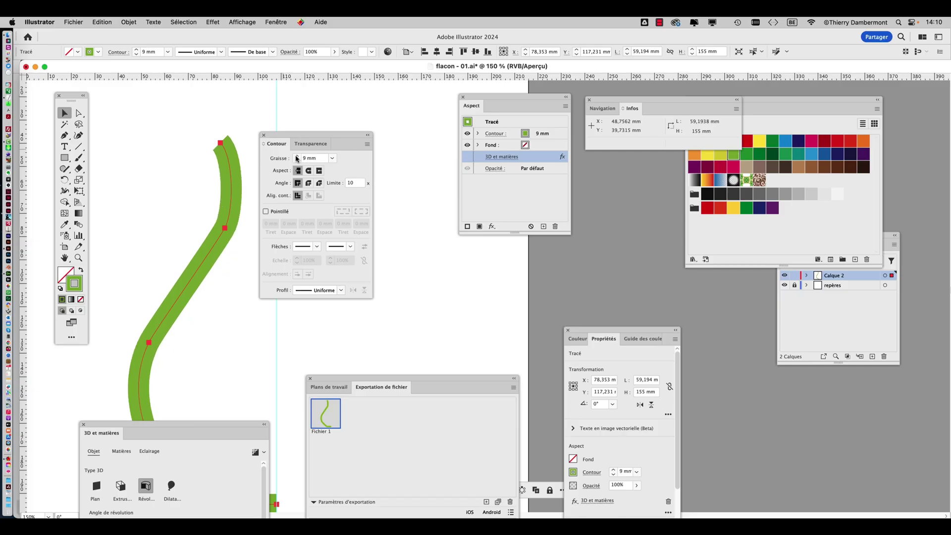
click(297, 157)
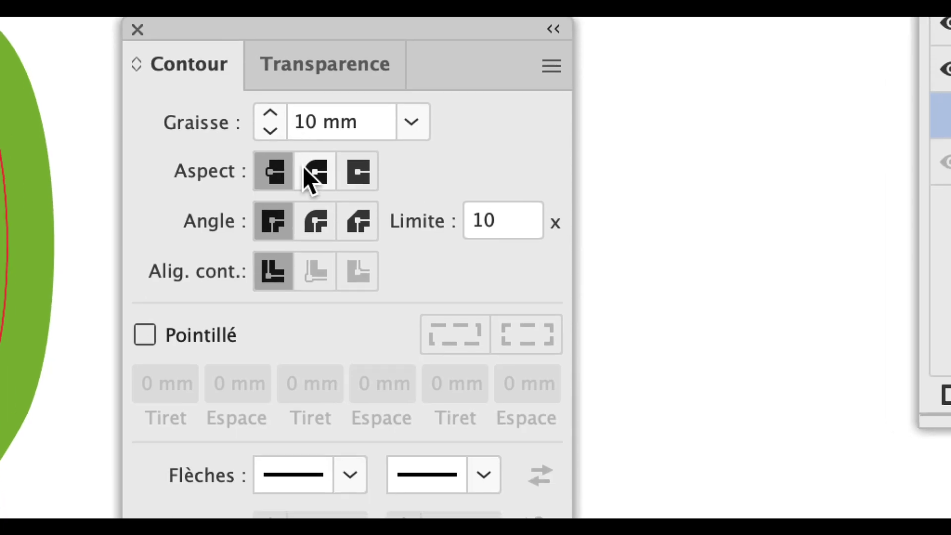
click(308, 170)
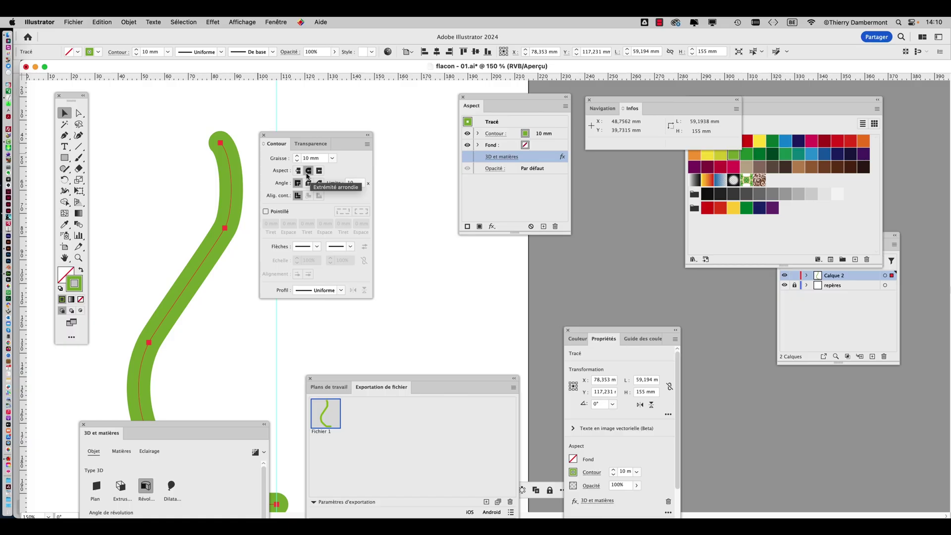
drag(298, 133, 618, 199)
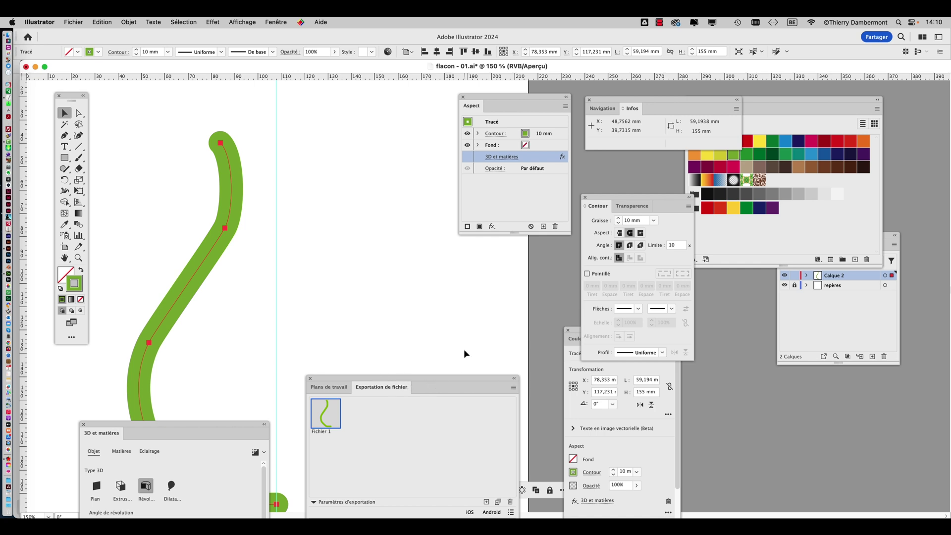
click(468, 157)
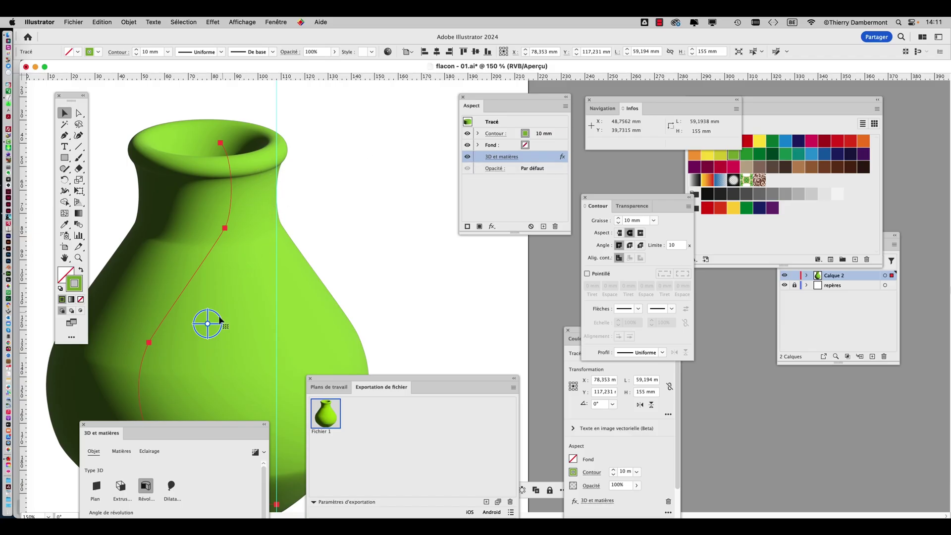
Move the 3D flask up and right, then tilt it so its opening faces upper right.
drag(335, 377, 489, 359)
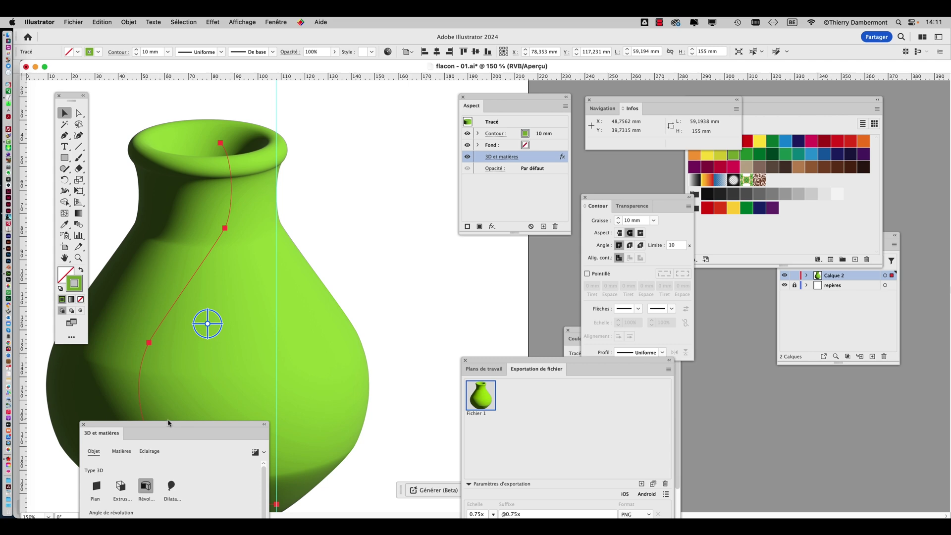
drag(168, 424, 851, 415)
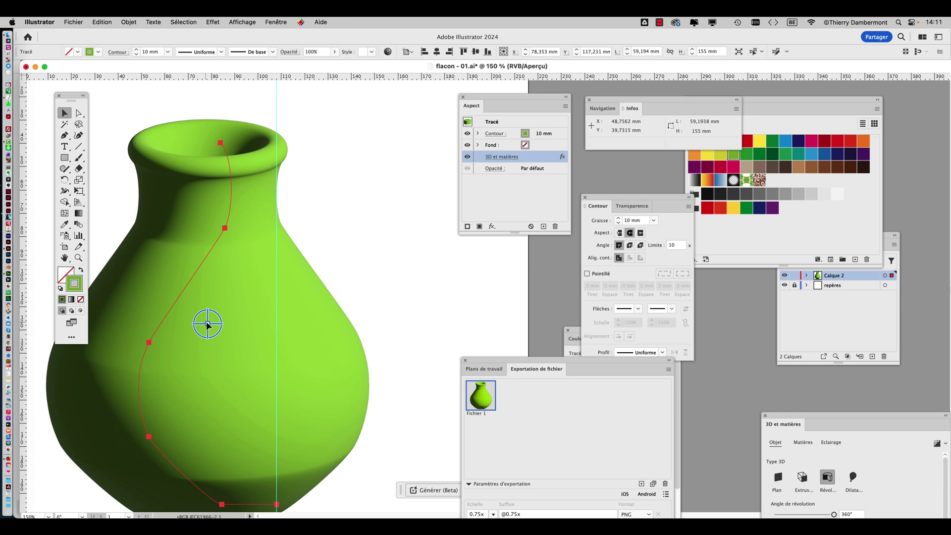
drag(208, 325, 239, 333)
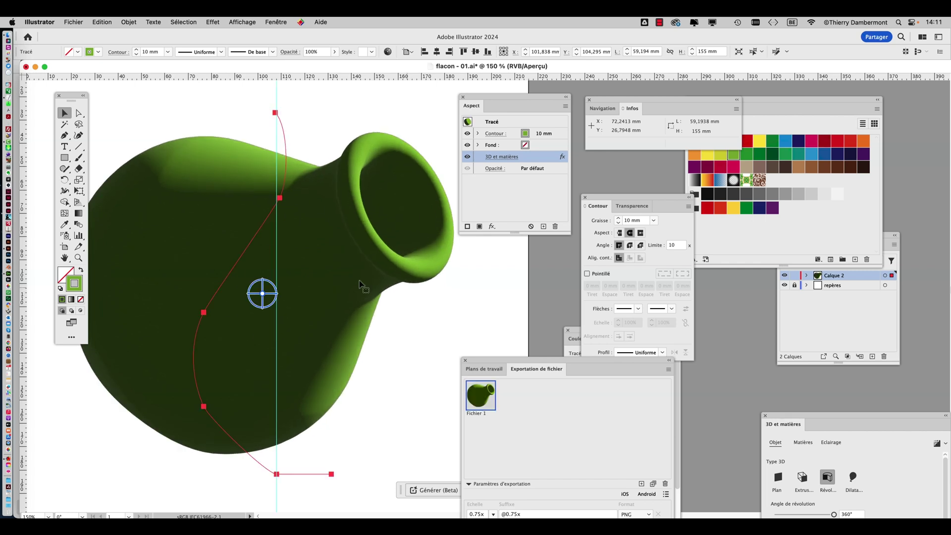
drag(262, 292, 205, 274)
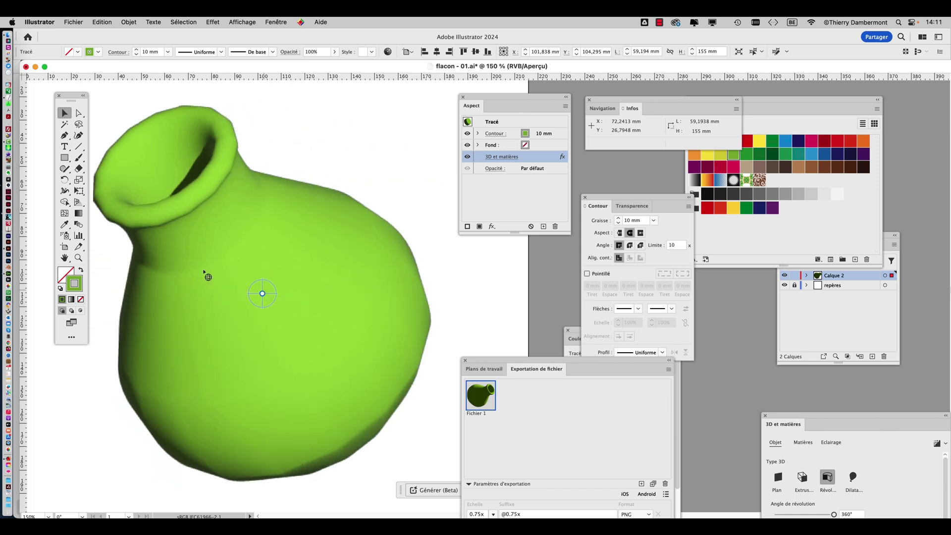
drag(266, 297, 234, 256)
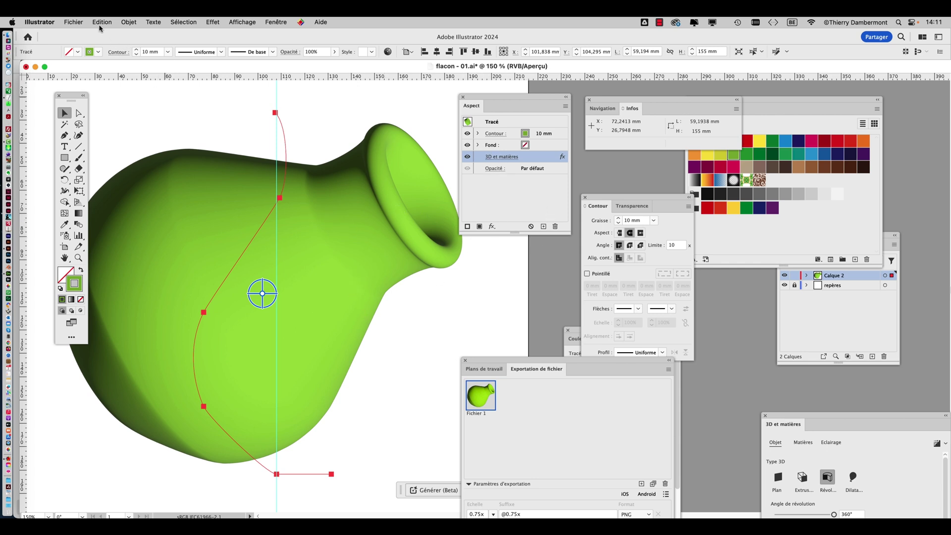
Save the document as 'flacon - 02.ai', accepting the default Illustrator options.
click(73, 22)
click(94, 124)
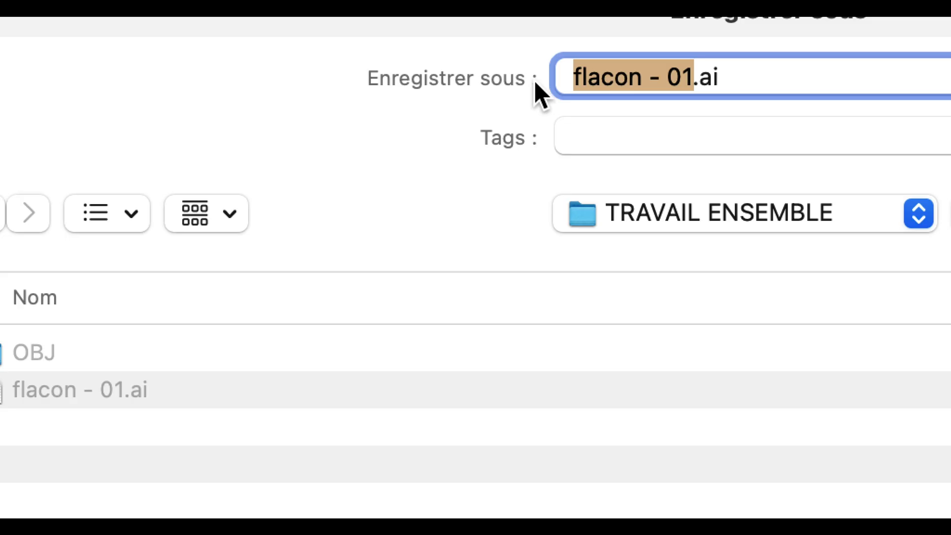
click(690, 80)
key(shift+Left)
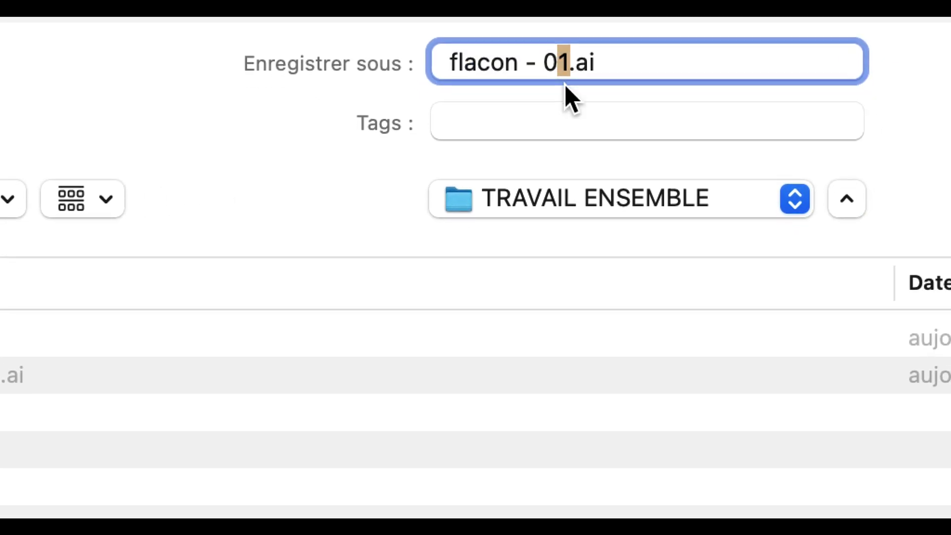
text(2)
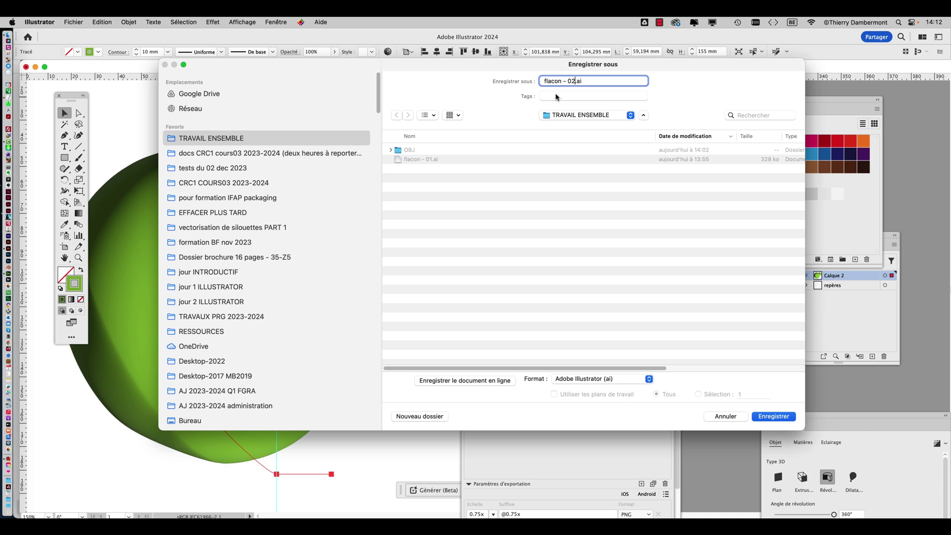
click(775, 417)
click(704, 387)
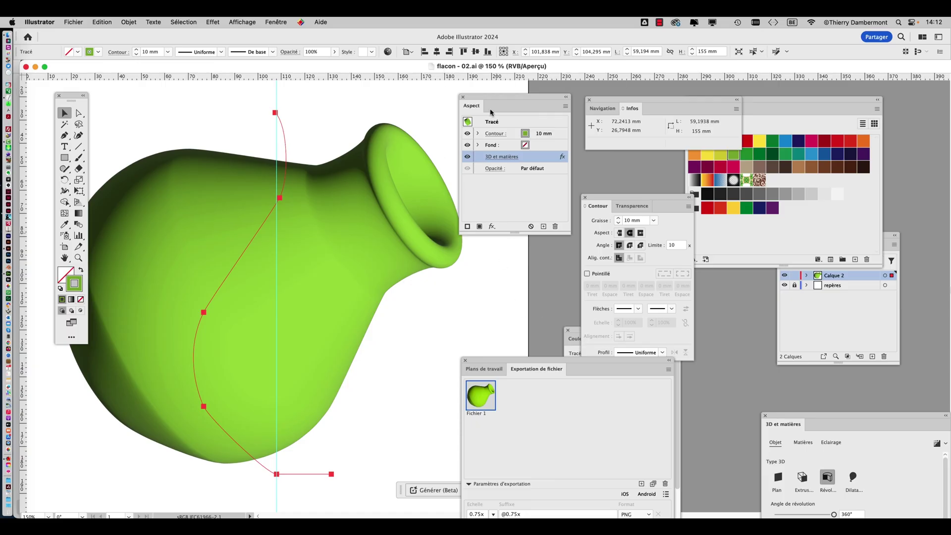
Add the tilted flask as an OBJ export asset and export it into TRAVAIL ENSEMBLE.
drag(490, 99, 682, 89)
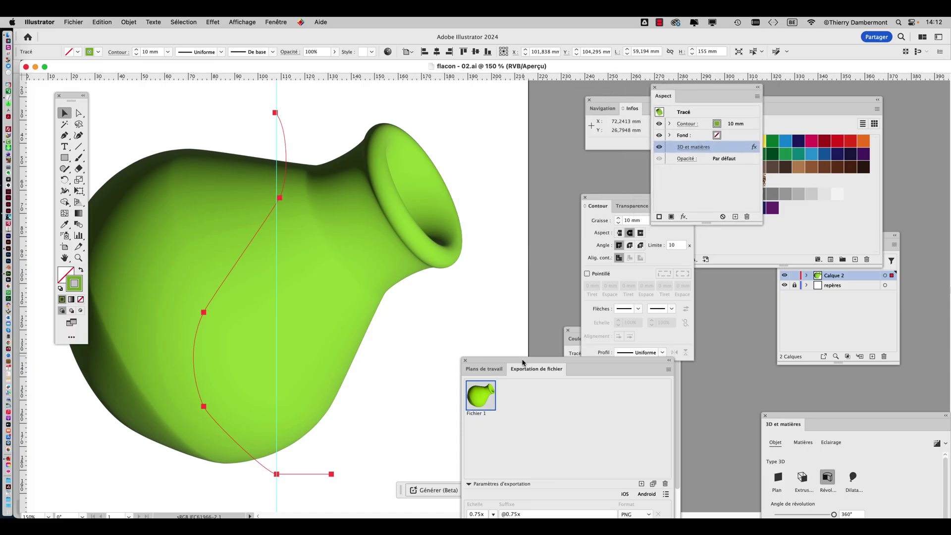
drag(523, 363, 421, 95)
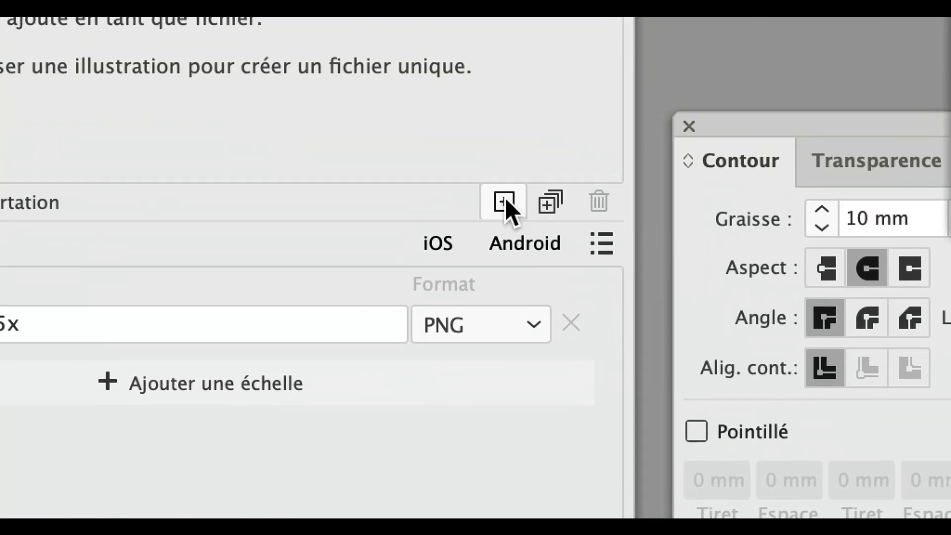
click(505, 201)
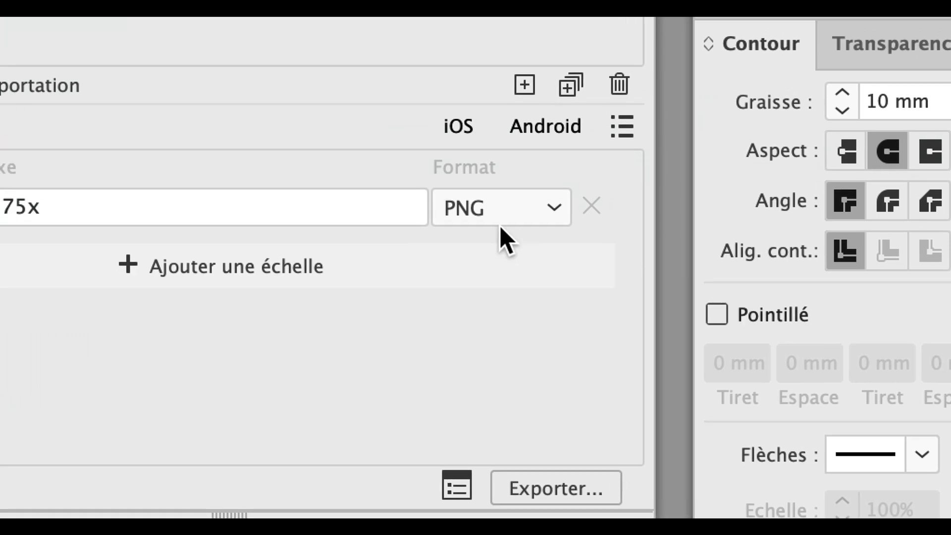
click(501, 225)
click(510, 311)
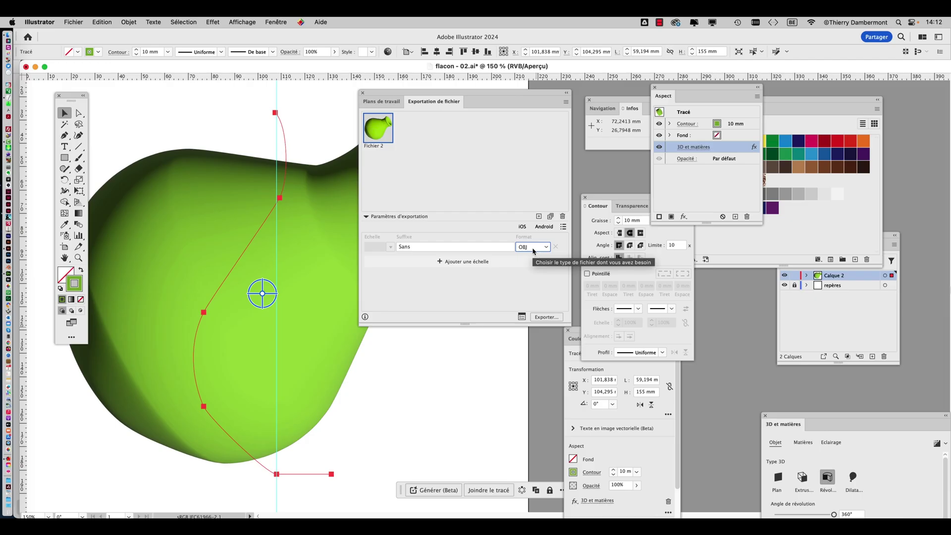
click(547, 317)
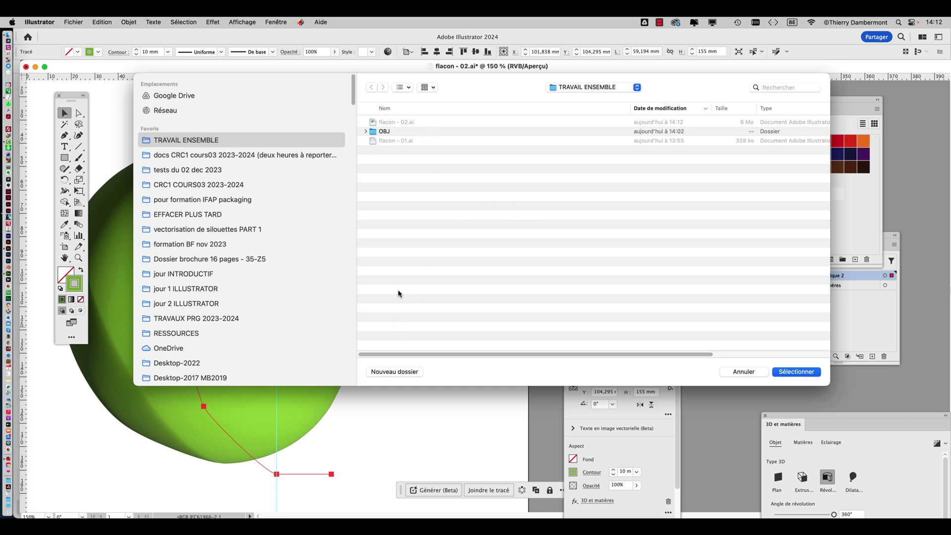
click(793, 375)
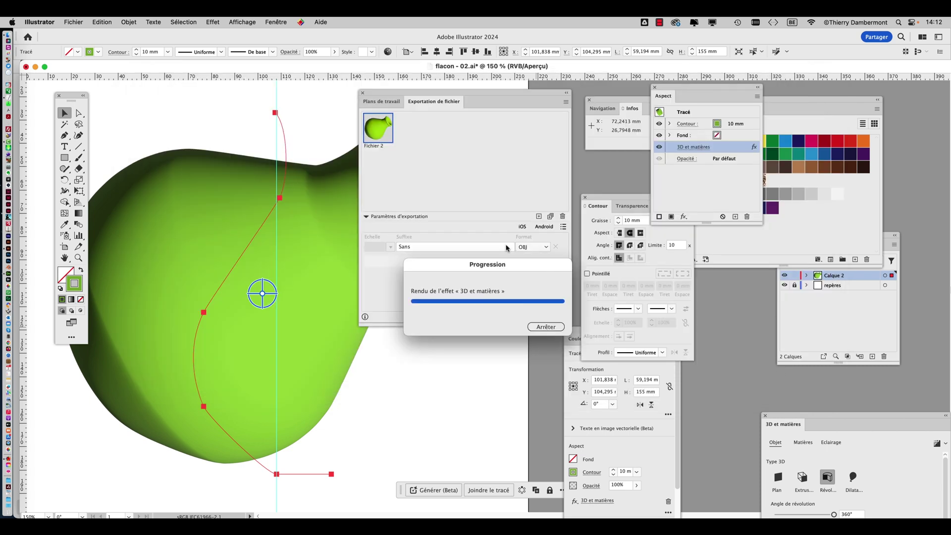
key(super+Tab)
key(super+Tab)
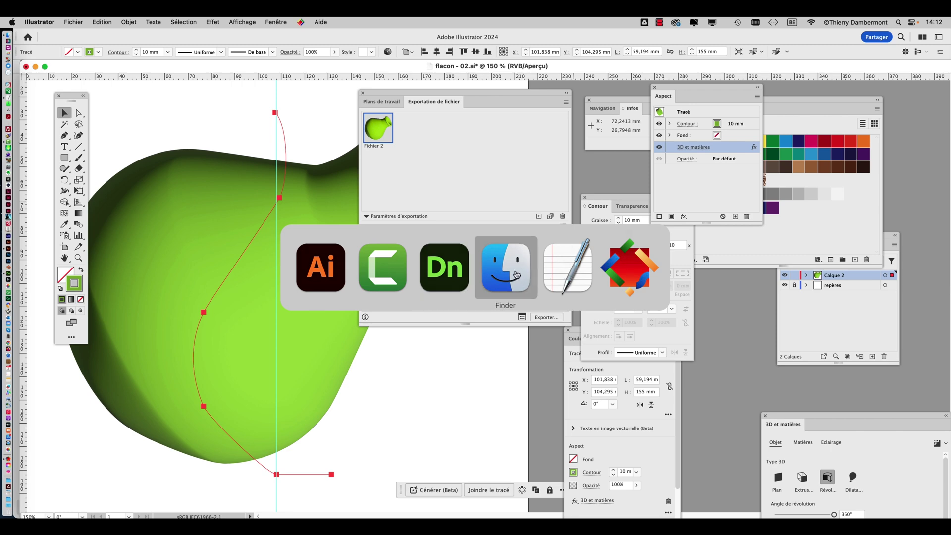
click(279, 193)
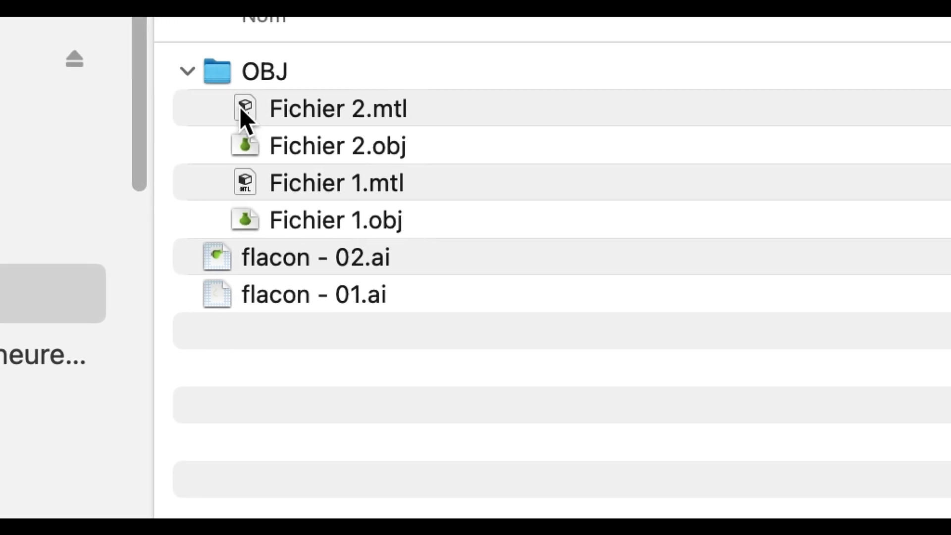
click(250, 118)
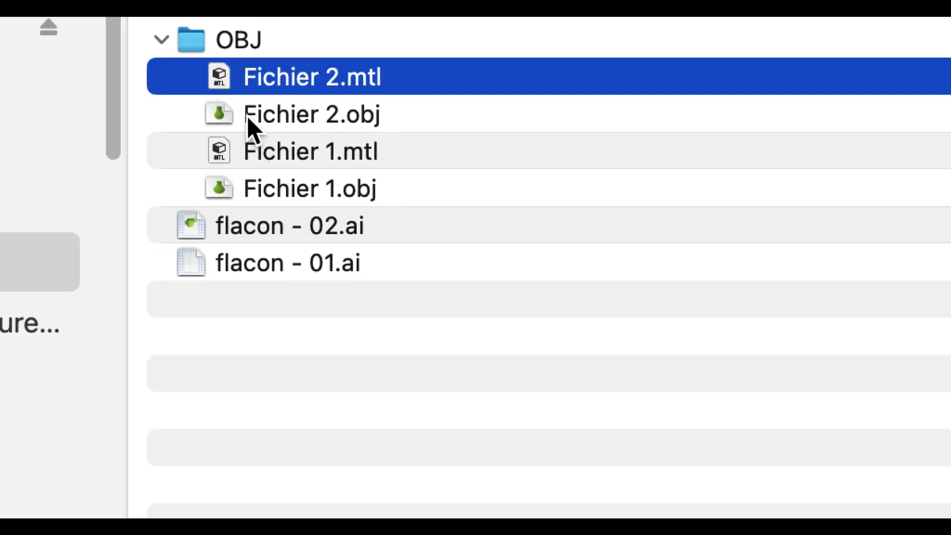
click(250, 148)
click(250, 188)
click(250, 143)
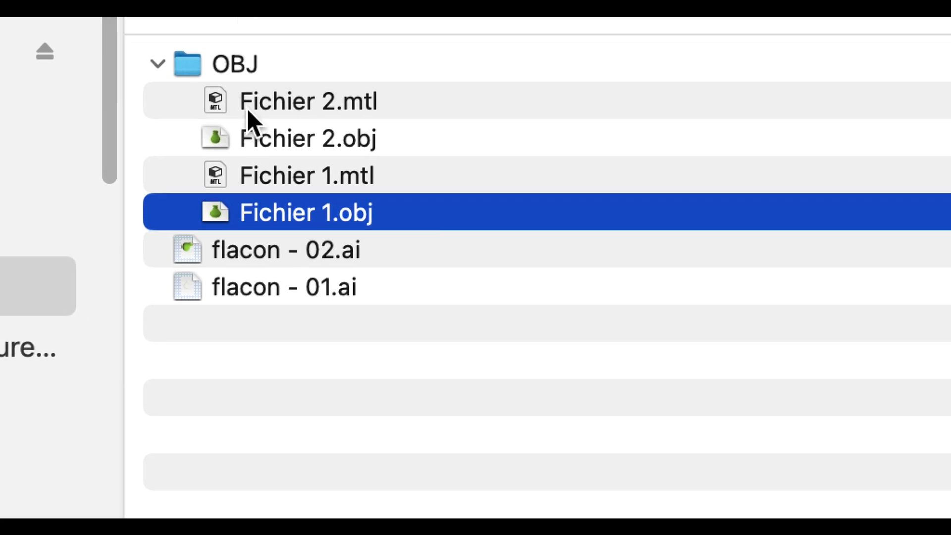
click(249, 128)
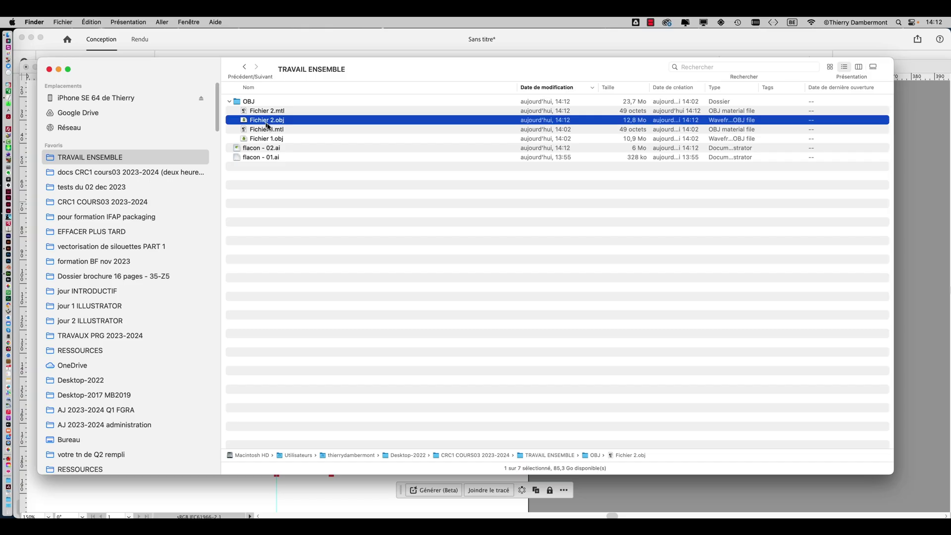
click(475, 177)
Import Fichier 2.obj into the Dimension scene as a second flask.
key(super+Tab)
key(super+Tab)
key(super+Tab)
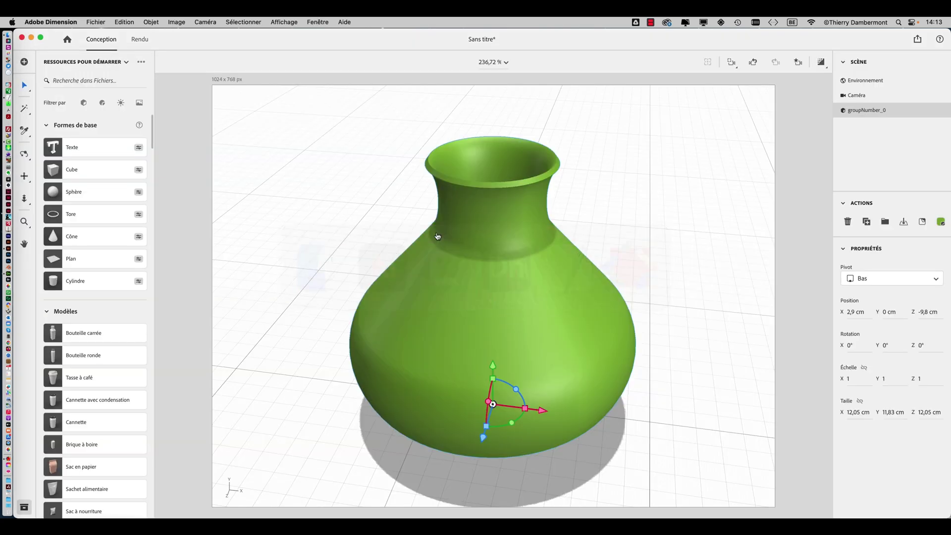
click(96, 22)
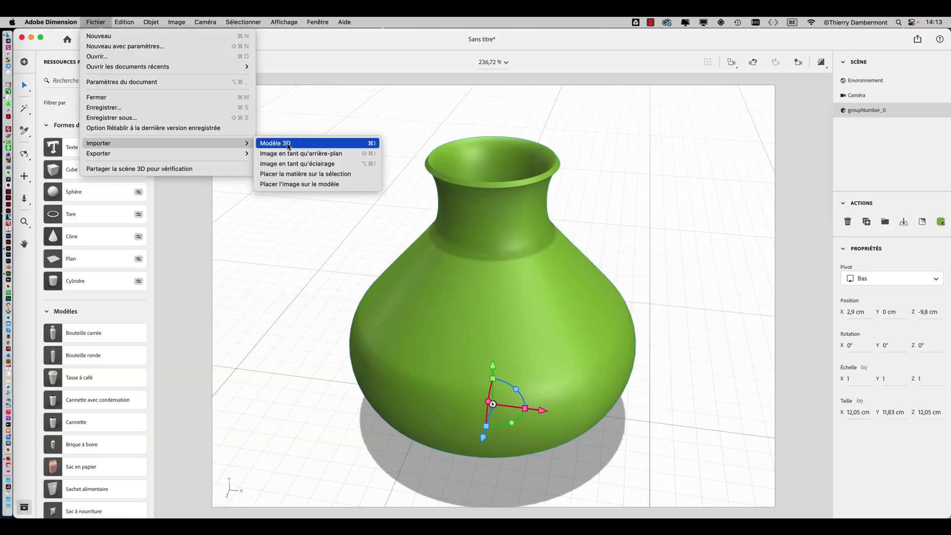
click(477, 134)
click(405, 236)
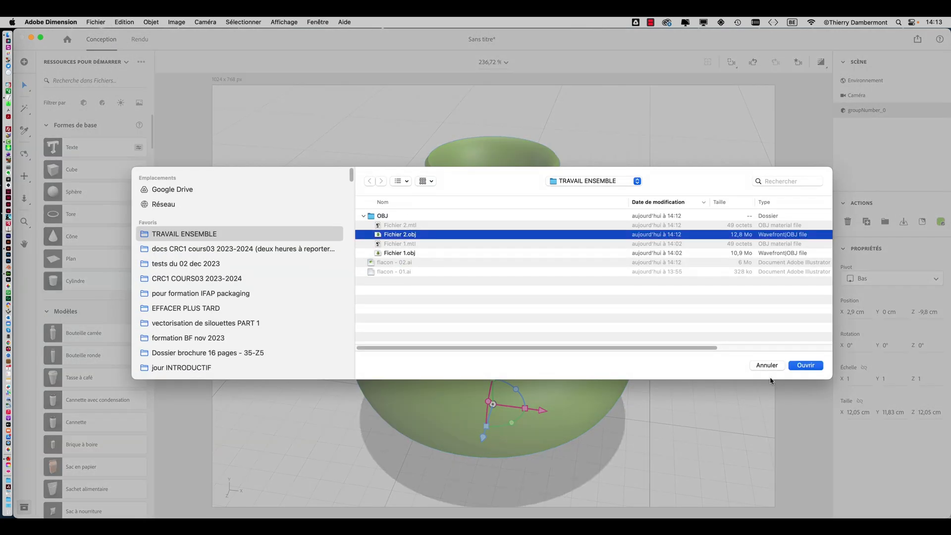
click(806, 365)
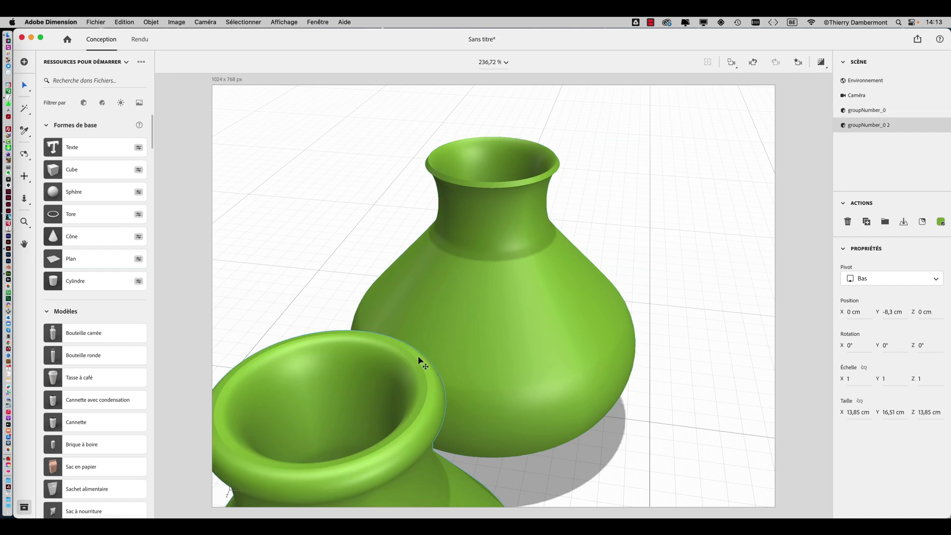
Position the new flask next to and behind the first flask.
scroll(422, 333, down, 10)
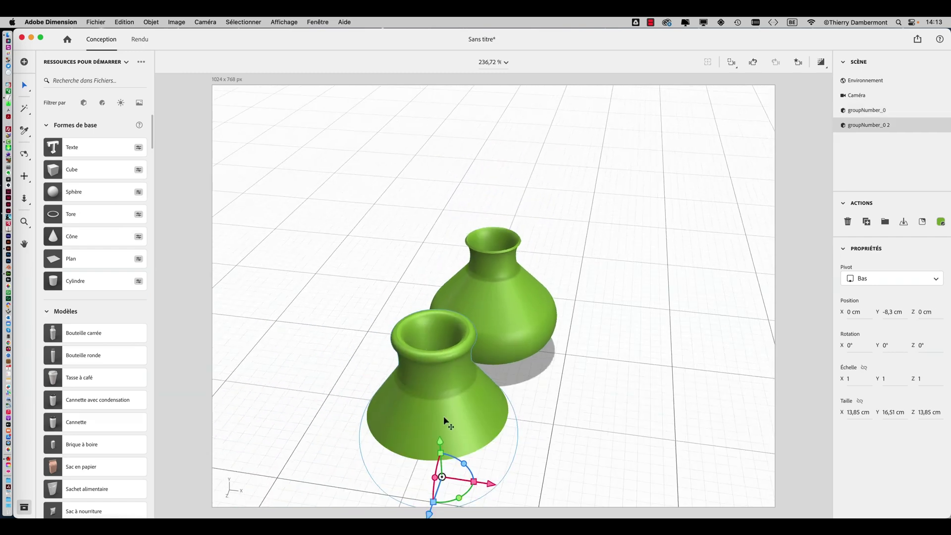
drag(443, 477, 423, 407)
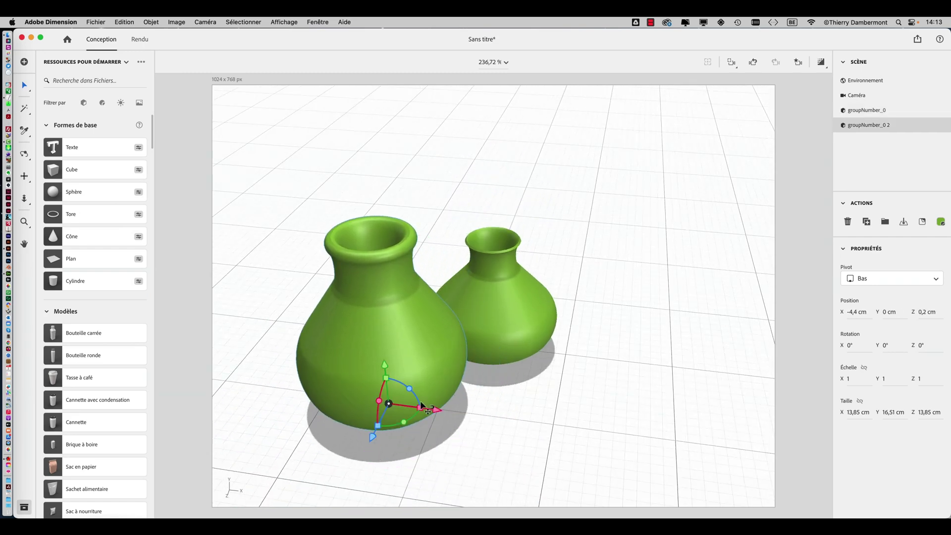
right_drag(485, 389, 342, 363)
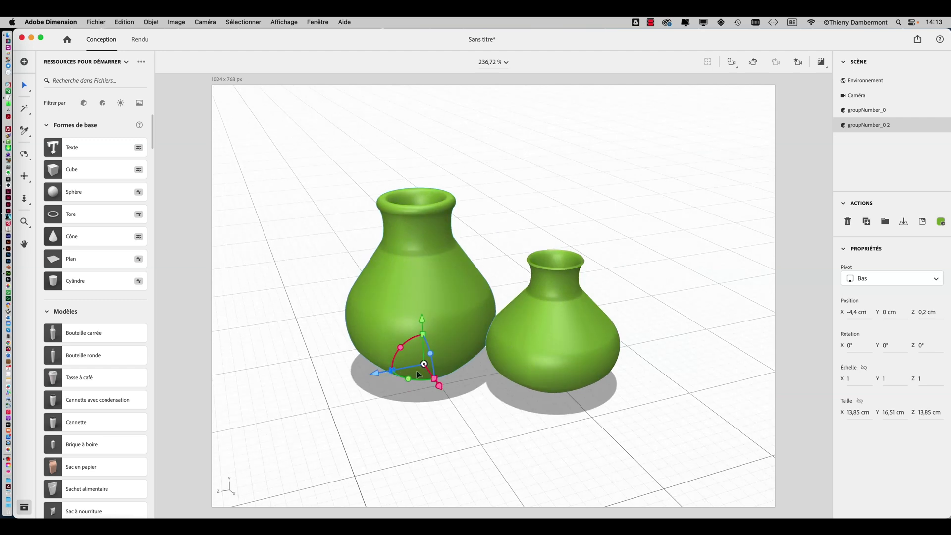
drag(425, 366, 668, 343)
middle_drag(632, 379, 467, 369)
right_drag(488, 379, 475, 352)
Zoom and orbit the view down to a low side view of both flasks.
scroll(474, 355, up, 5)
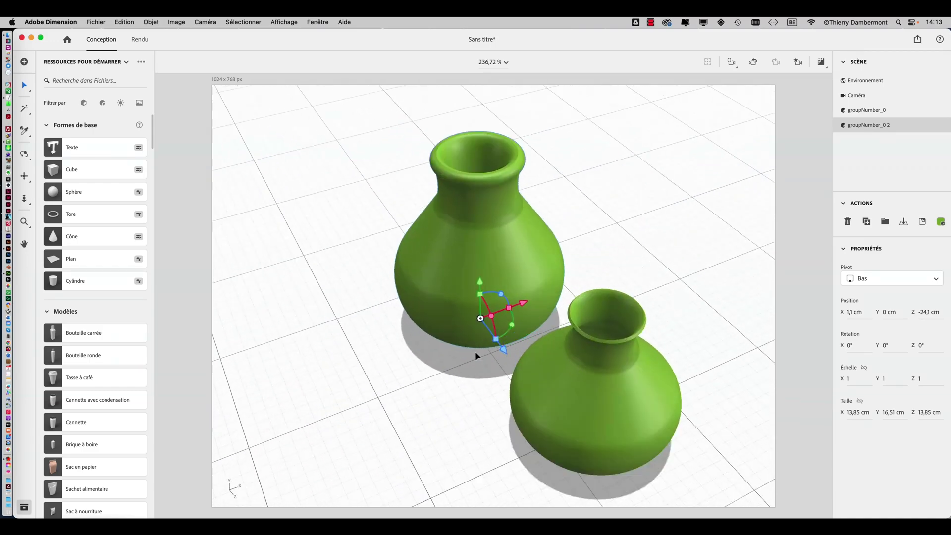
scroll(536, 308, up, 1)
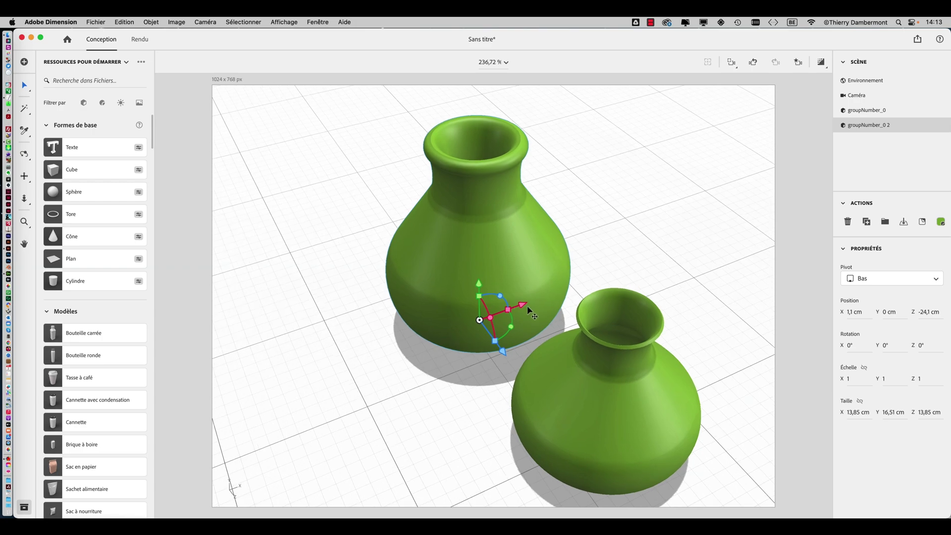
scroll(438, 335, up, 3)
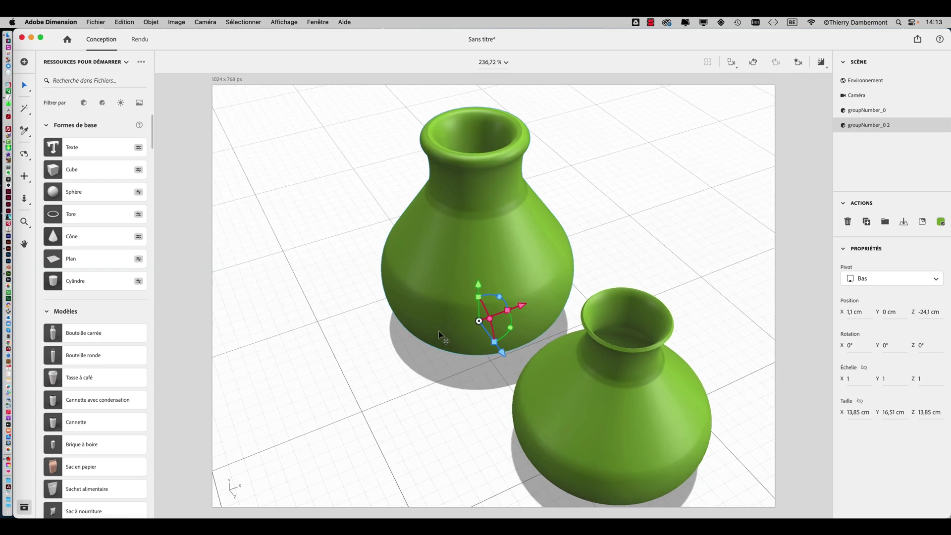
scroll(439, 334, down, 5)
scroll(439, 335, up, 3)
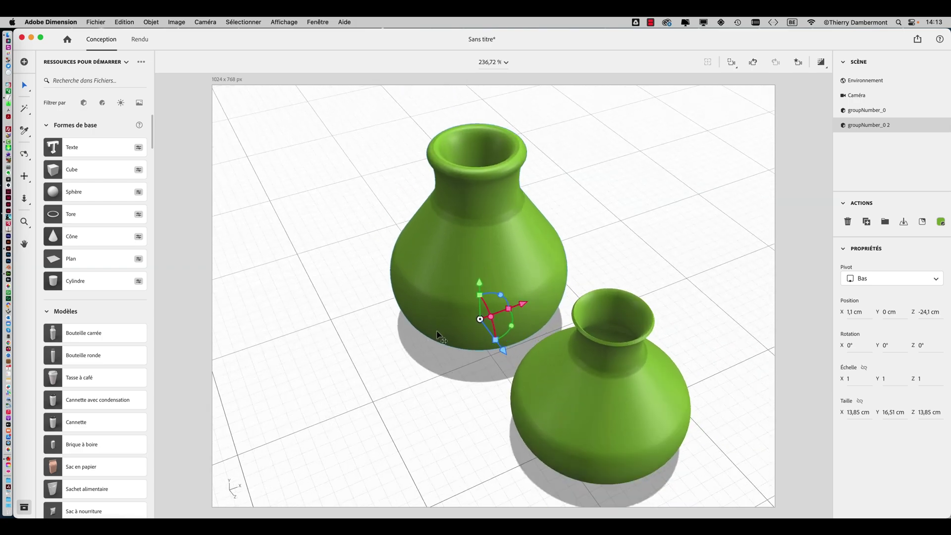
middle_drag(439, 332, 469, 353)
middle_drag(405, 383, 376, 402)
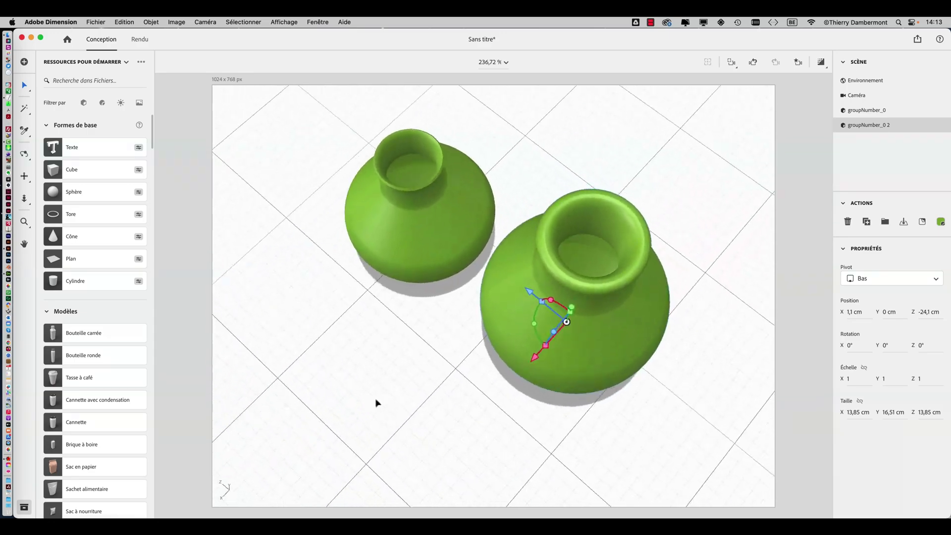
middle_drag(614, 276, 285, 210)
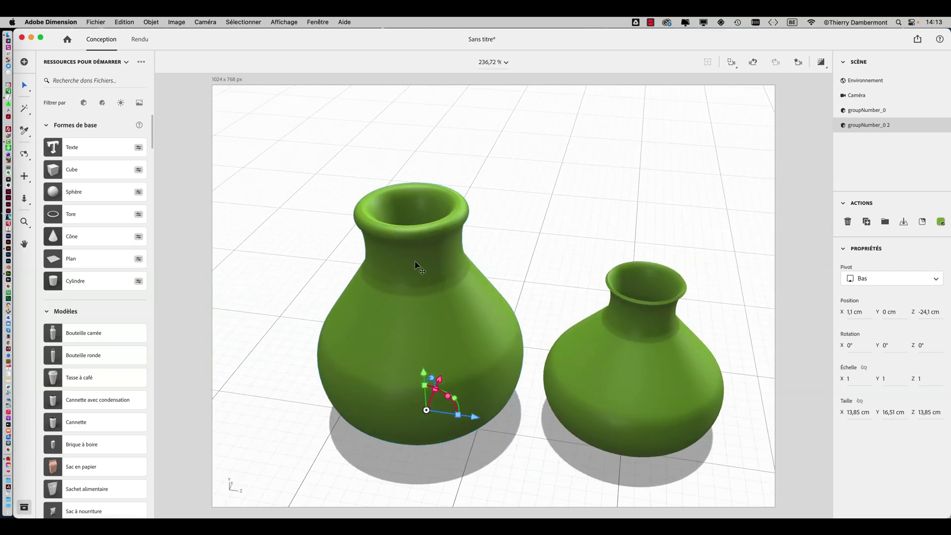
Save the Dimension scene as 'flacons - 01.dn' in TRAVAIL ENSEMBLE, then return to Illustrator's 'flacon - 02'.
click(95, 22)
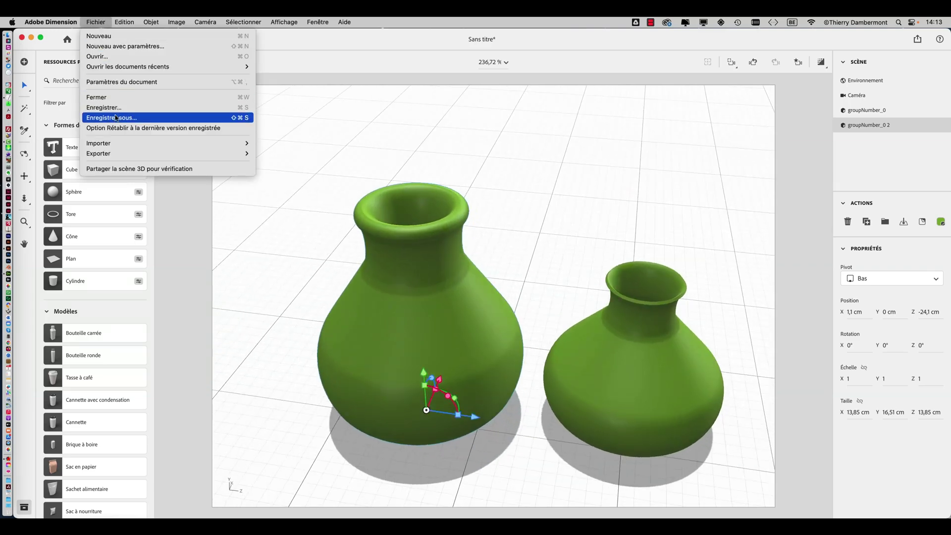
click(116, 117)
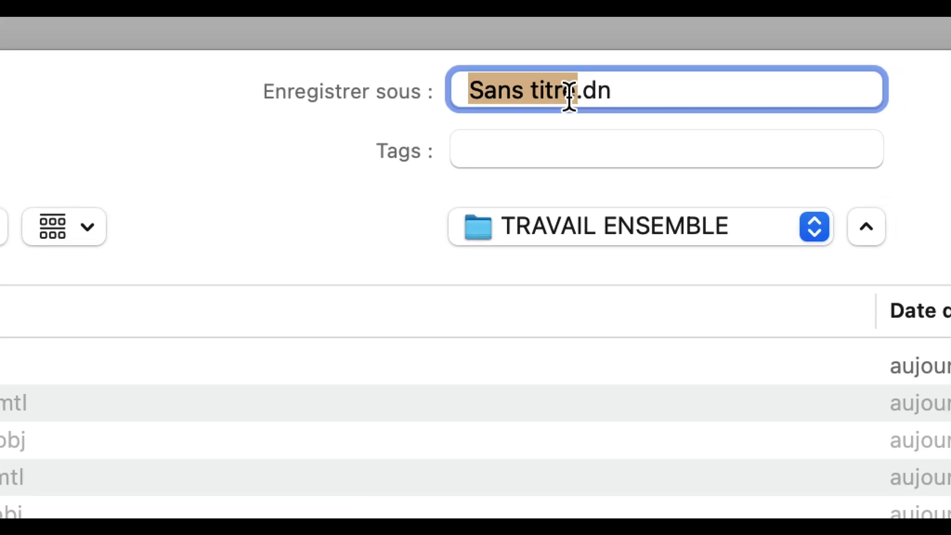
click(572, 94)
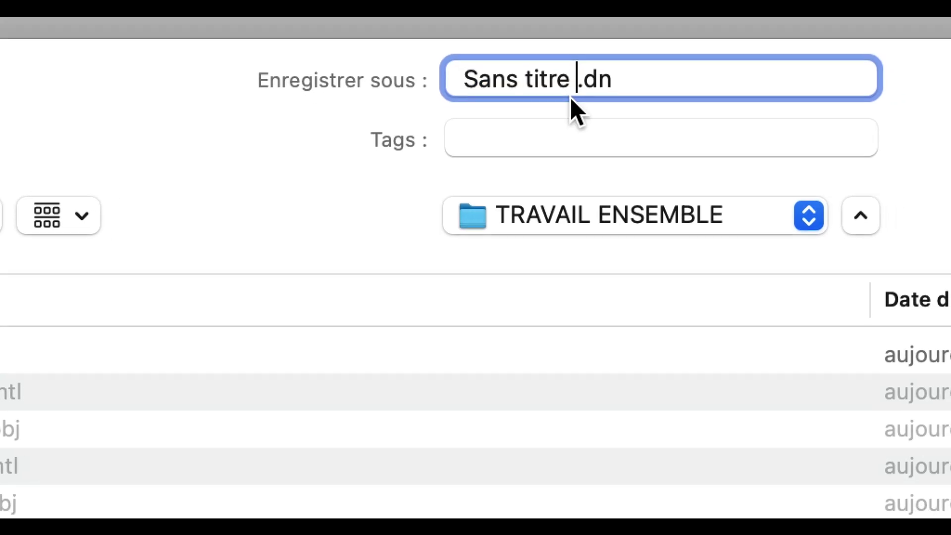
text(2)
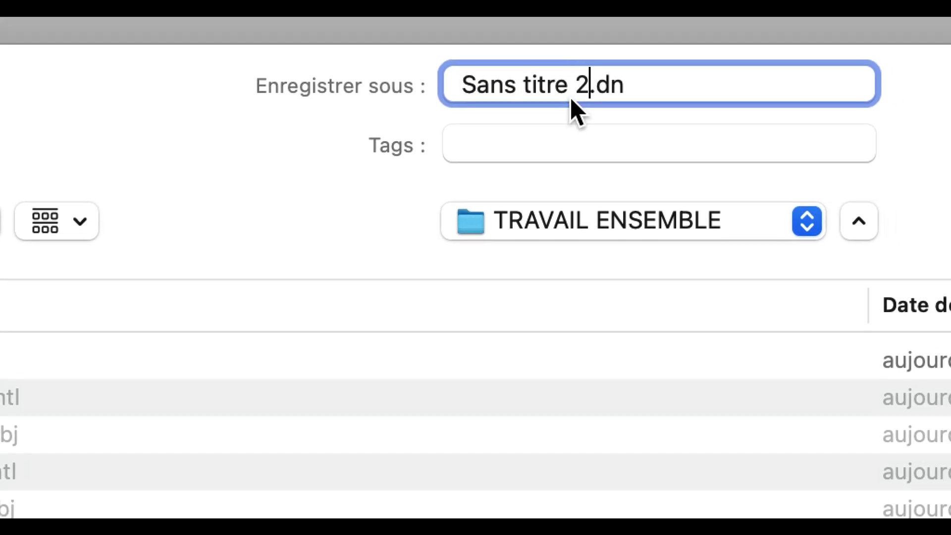
drag(571, 99, 493, 42)
text(fla)
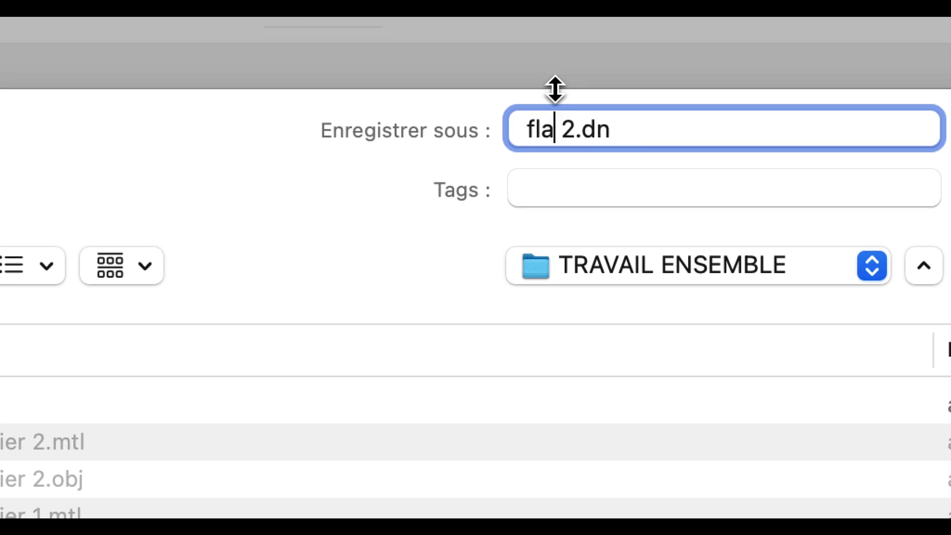
text(cons - )
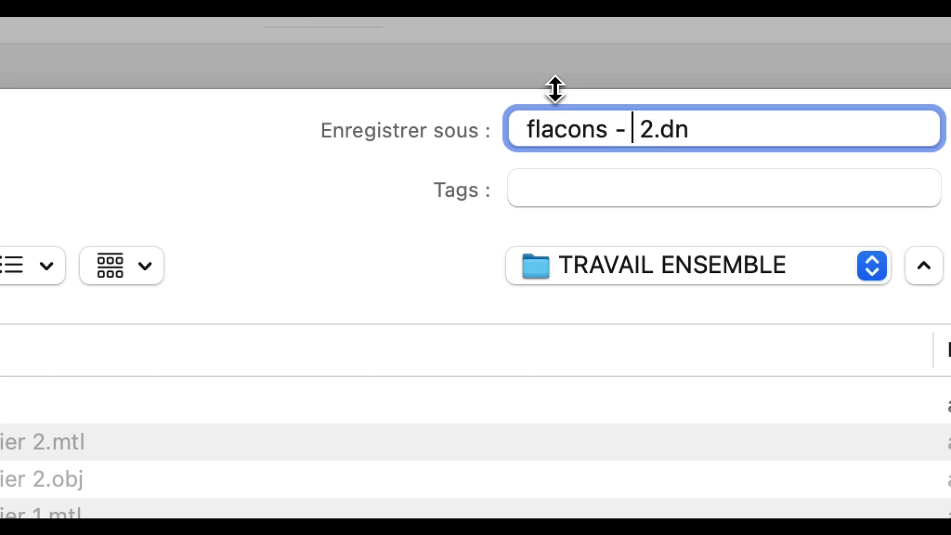
text(01)
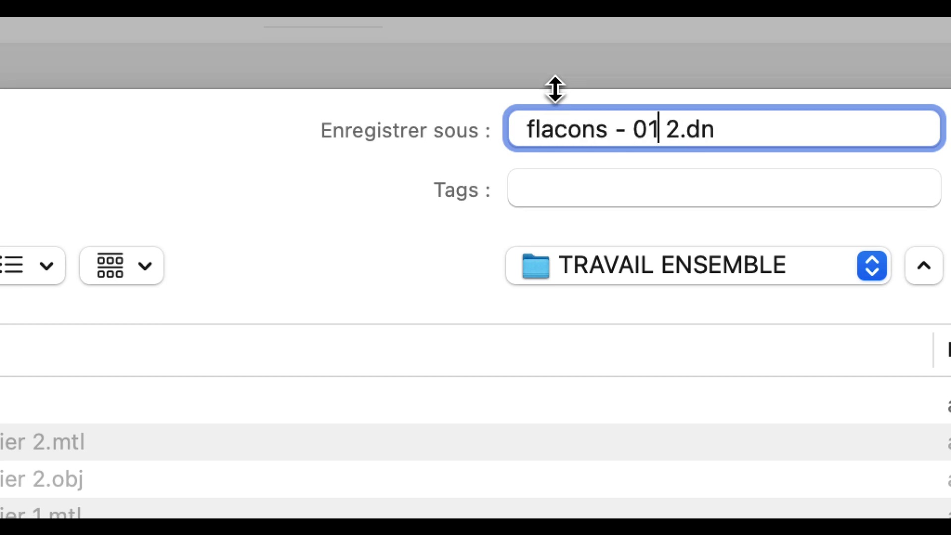
key(Delete)
key(Delete)
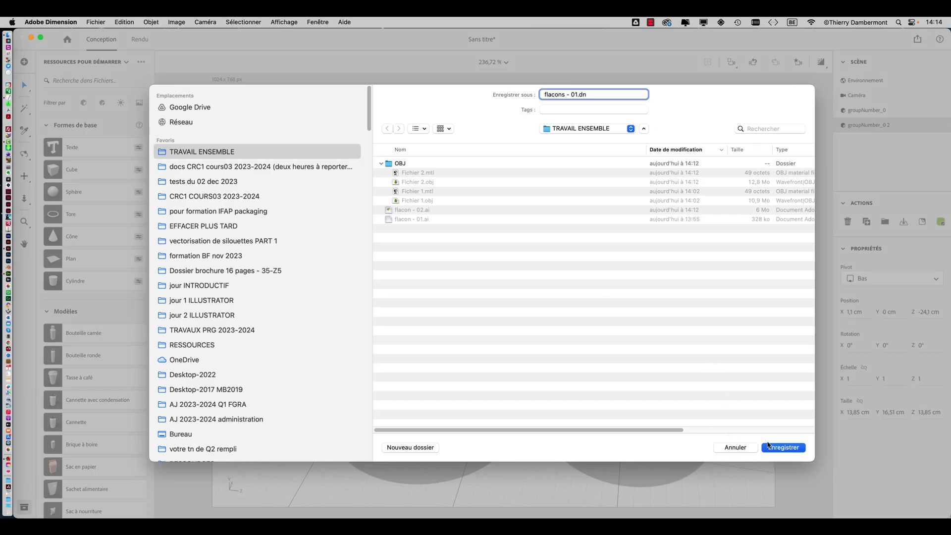
click(785, 445)
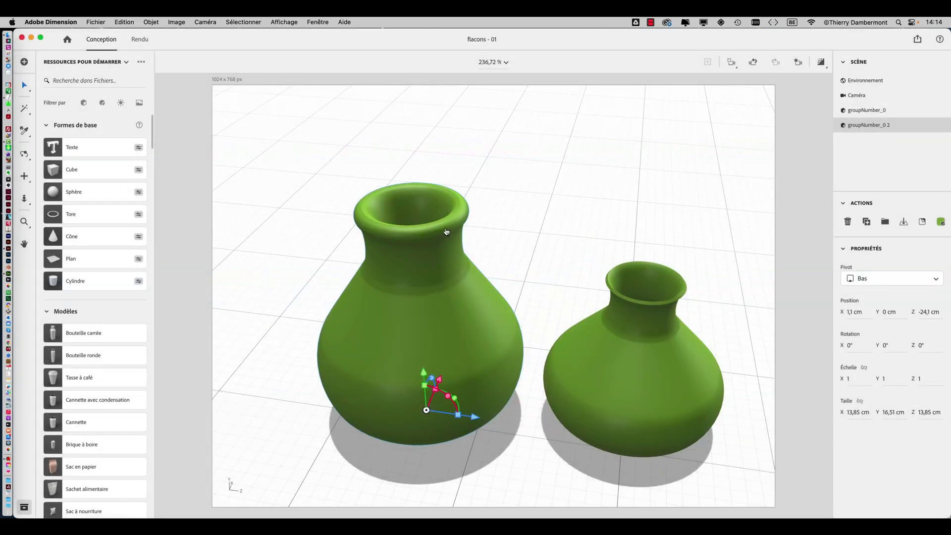
key(super+Tab)
key(Tab)
key(Tab)
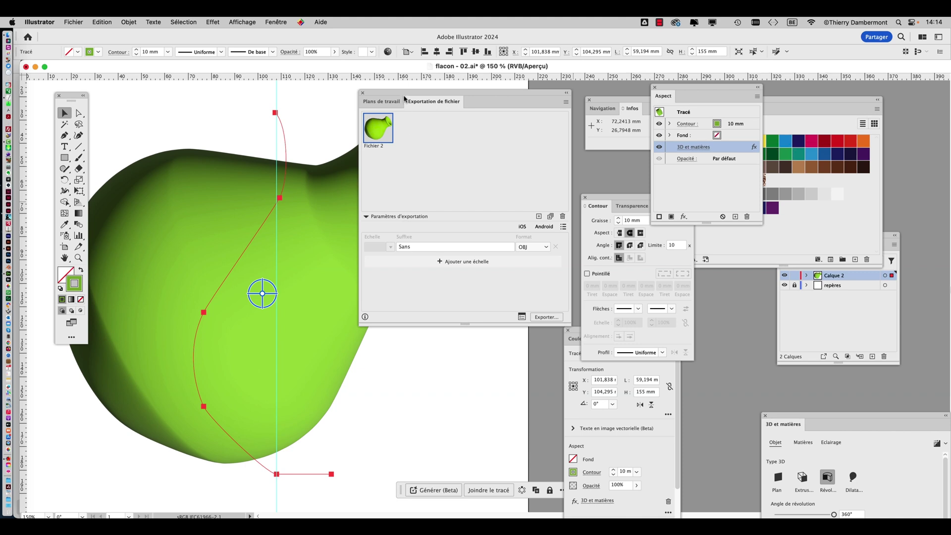
Move the Exportation de fichier and Propriétés panels aside to uncover the vase artboard.
drag(403, 96, 412, 342)
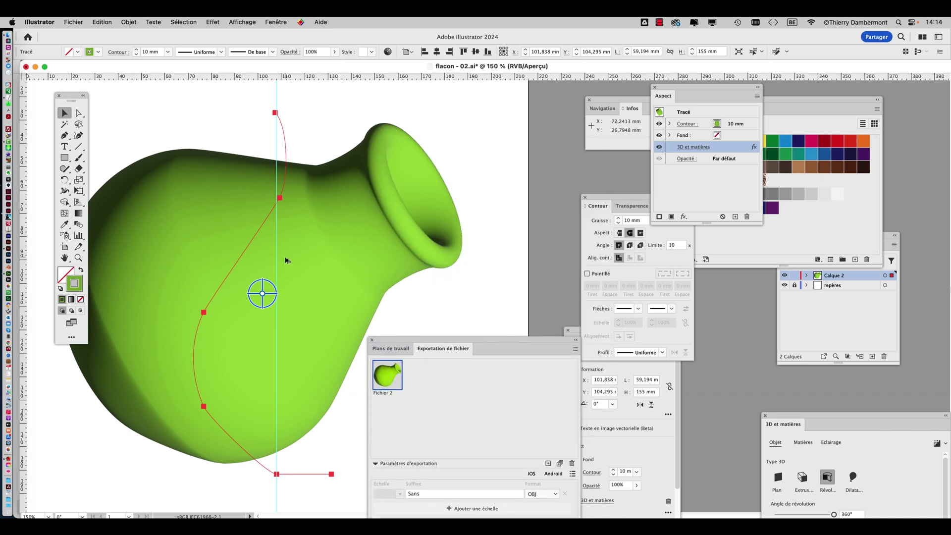
alt+scroll(286, 260, down, 2)
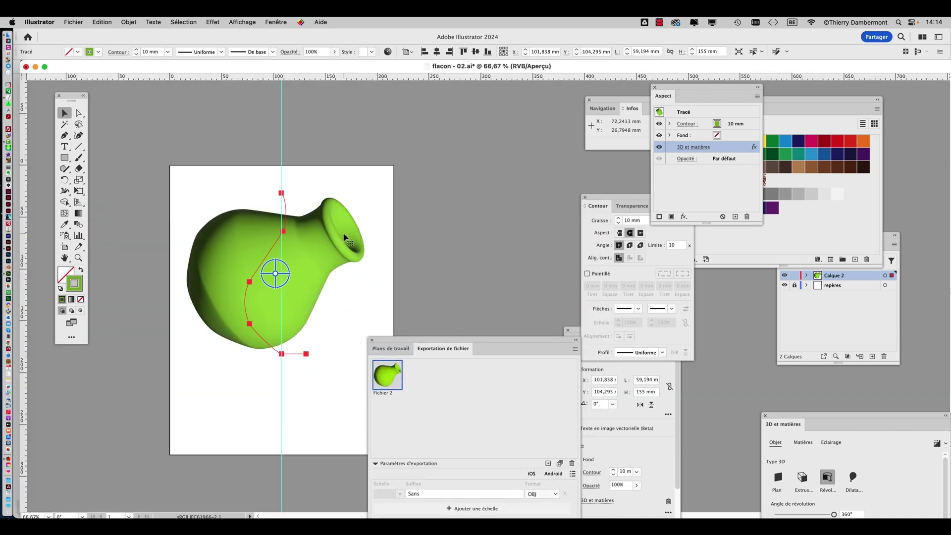
drag(523, 346, 251, 399)
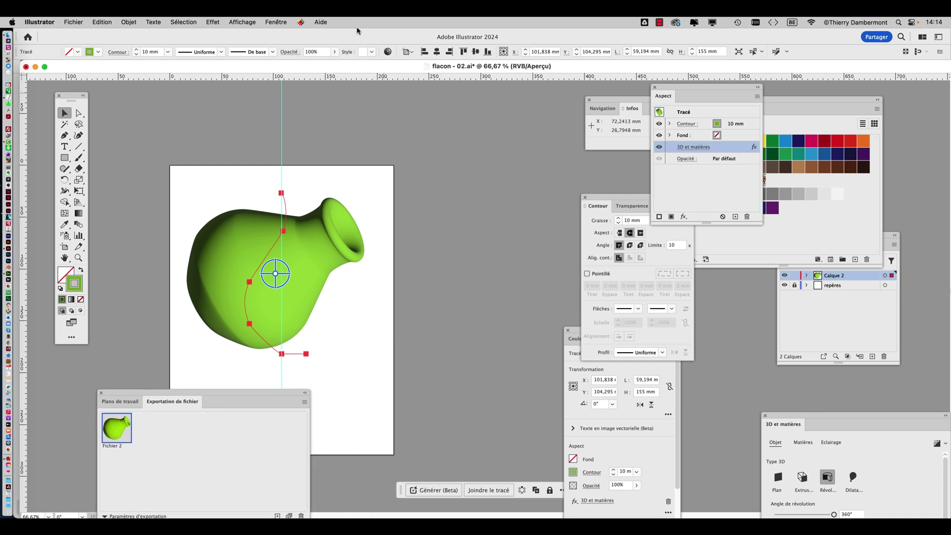
drag(577, 335, 454, 170)
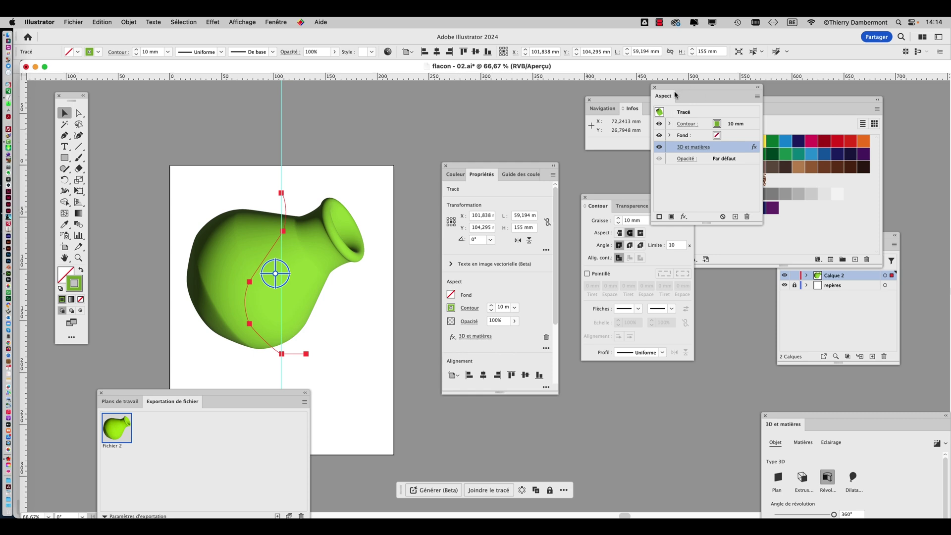
Close and reopen the 3D et matières panel from the Fenêtre menu.
click(276, 22)
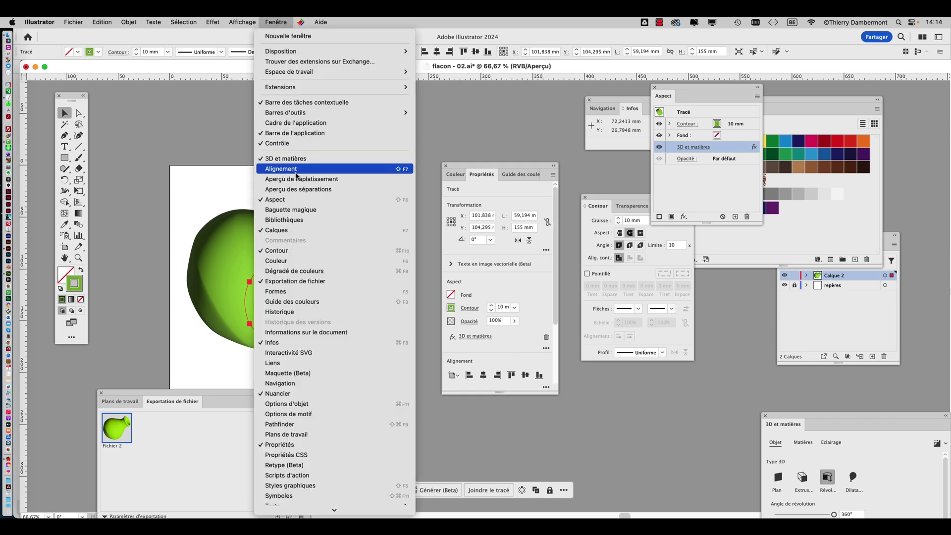
click(295, 154)
click(276, 22)
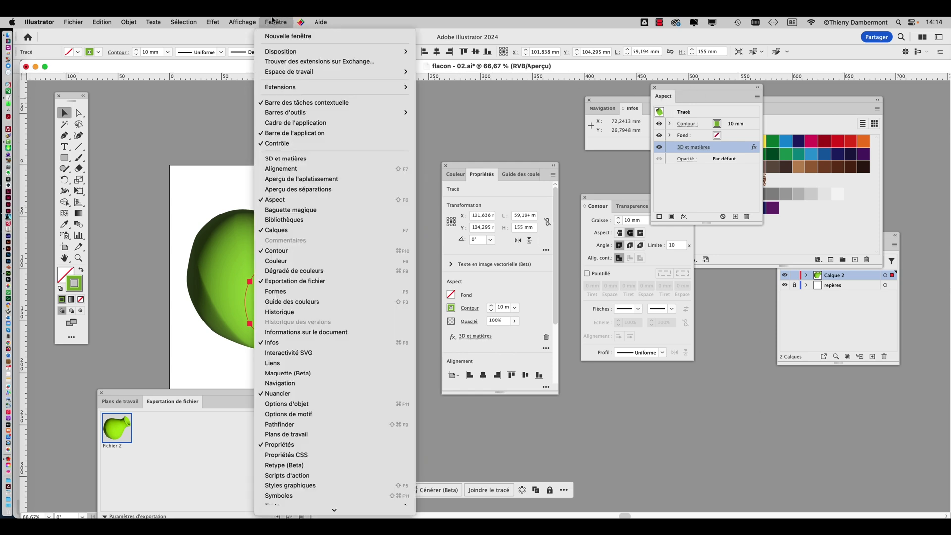
click(289, 156)
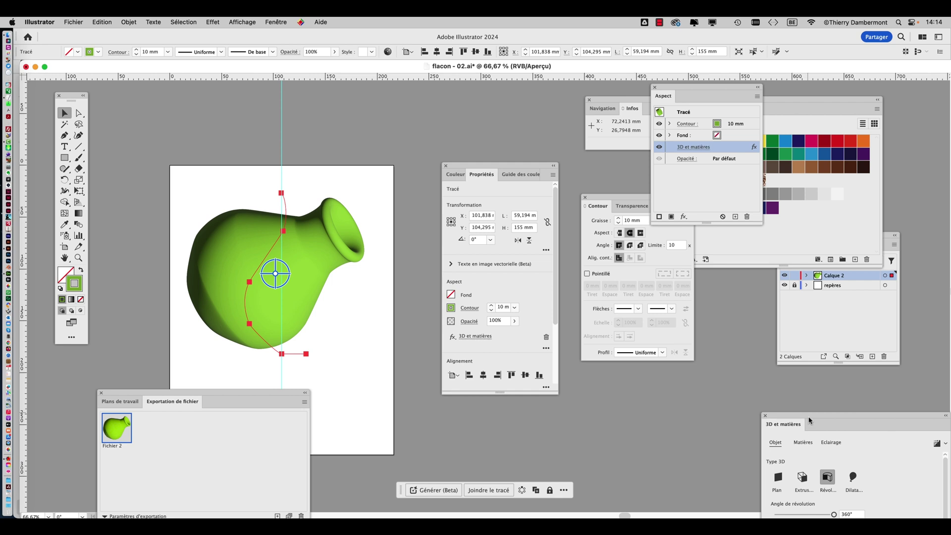
Enlarge the 3D et matières panel and set the rotation preset to Avant.
drag(810, 420, 413, 66)
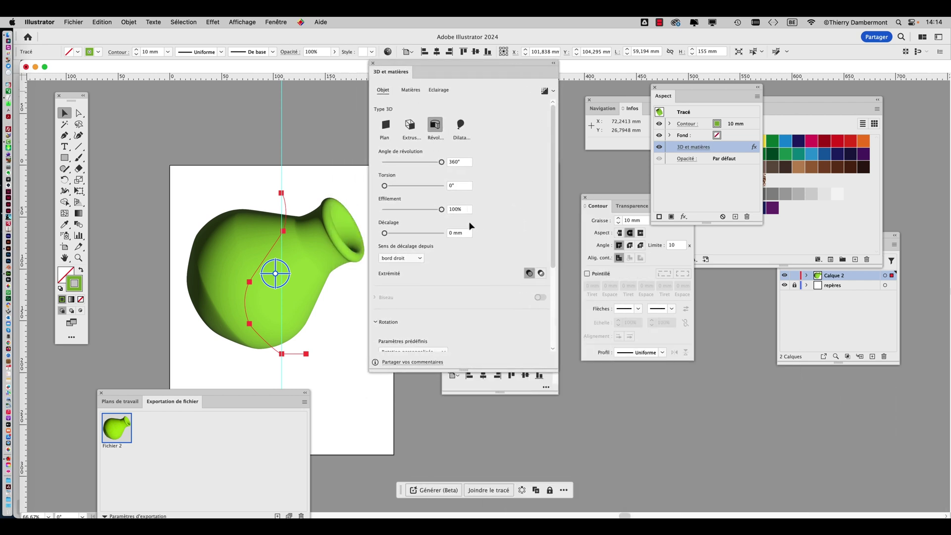
drag(557, 370, 635, 465)
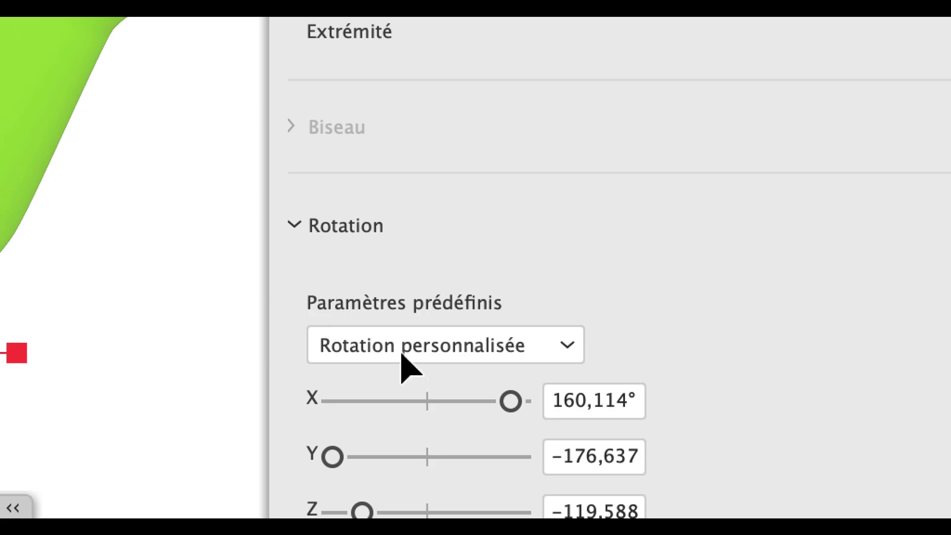
click(402, 355)
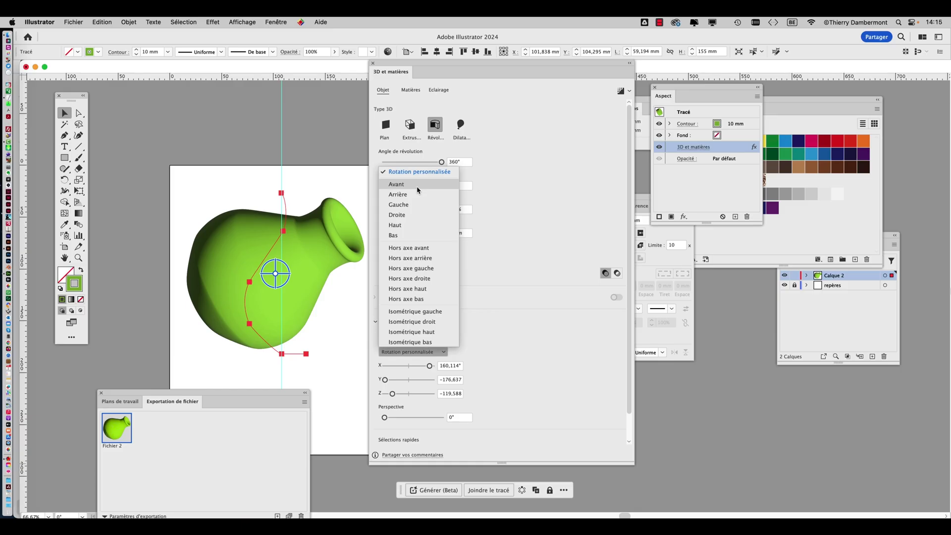
click(418, 185)
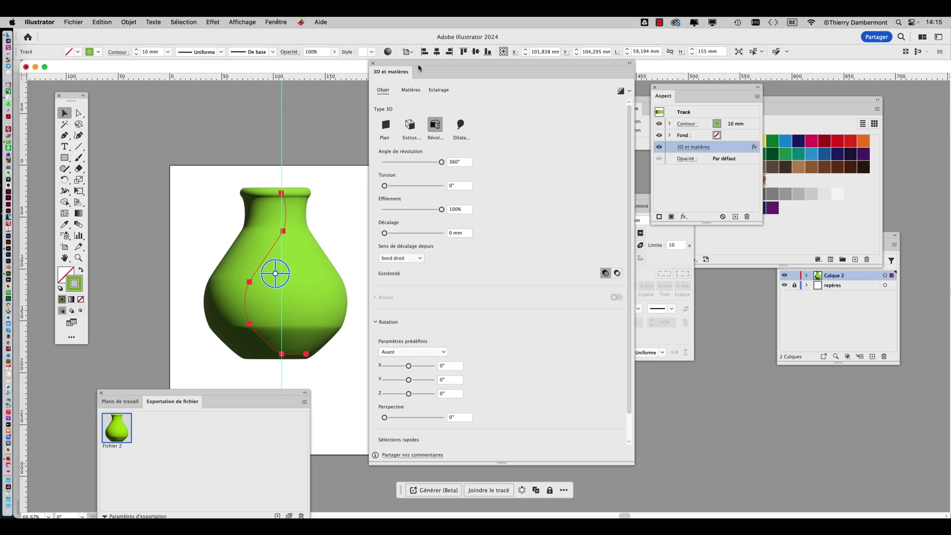
Move the panels off the artboard and check perspective, keeping it at 0°.
drag(419, 67, 497, 66)
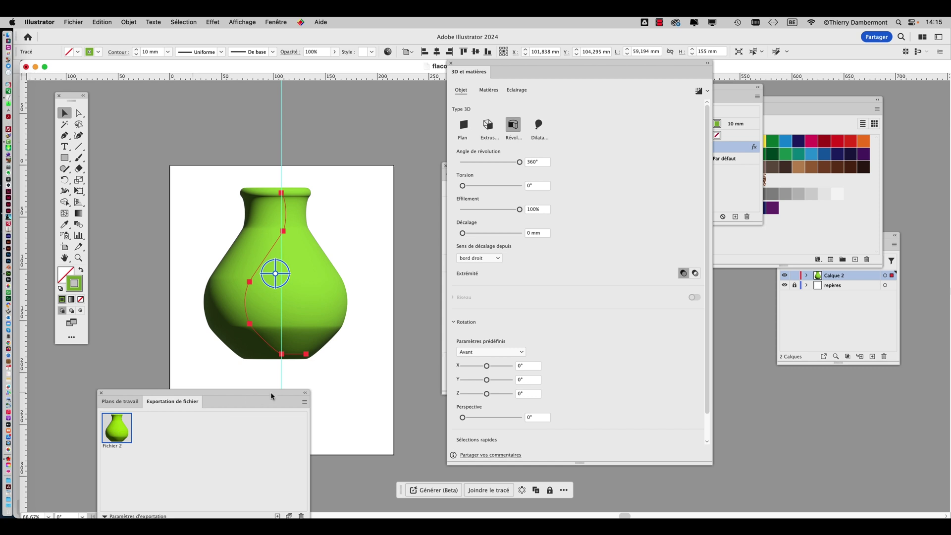
drag(272, 397, 151, 418)
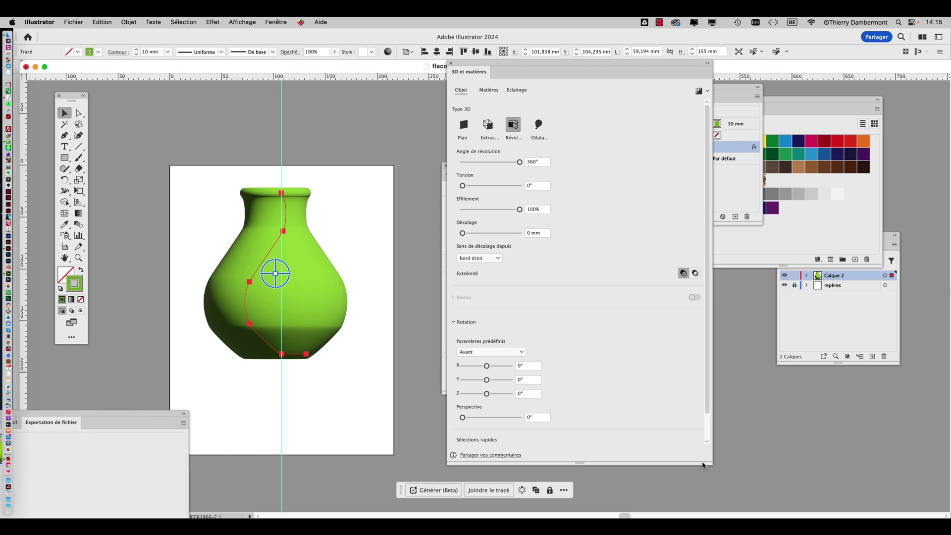
scroll(620, 387, down, 2)
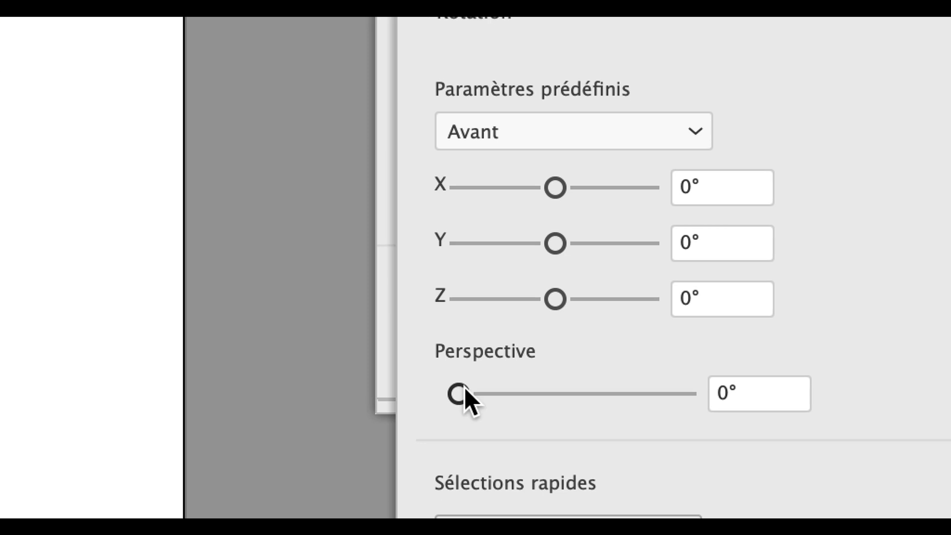
mouse_move(465, 389)
mouse_down()
mouse_move(501, 389)
mouse_move(448, 389)
mouse_move(524, 388)
mouse_move(446, 389)
mouse_up()
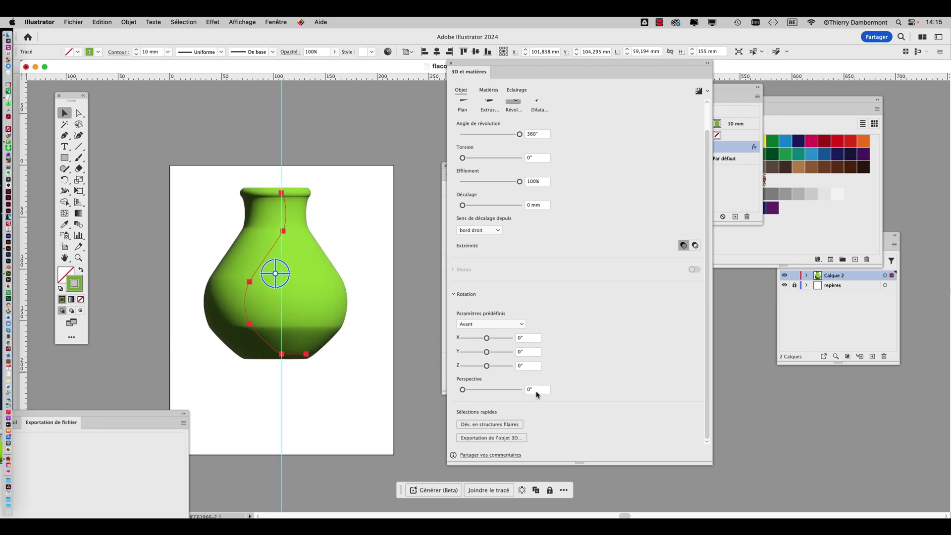
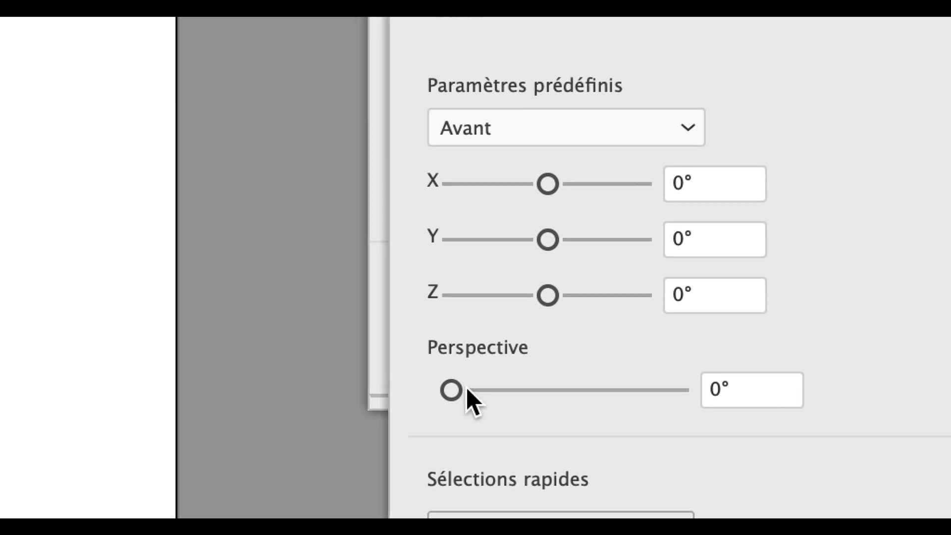
Try the vase's perspective at about 67° and reset it to 0°, then set Dimension's camera field of view to 20°.
drag(467, 390, 548, 390)
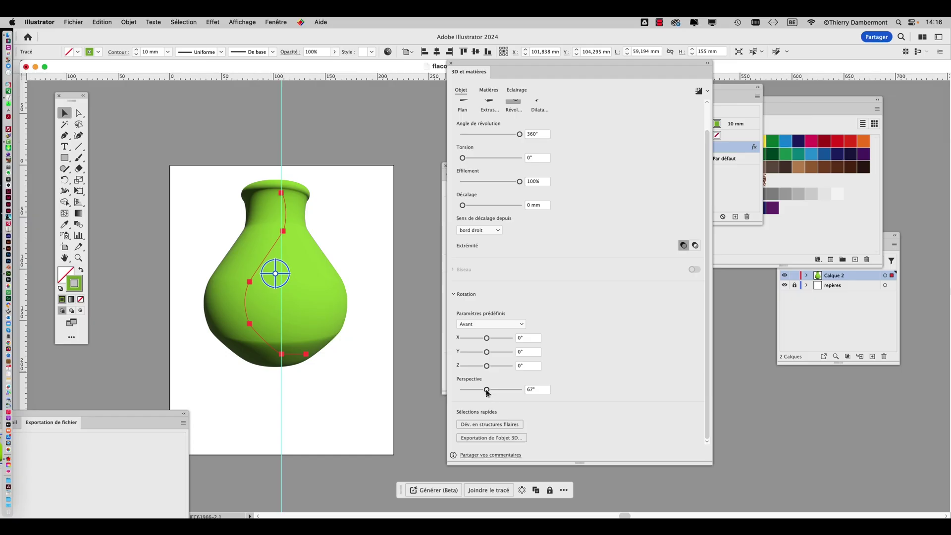
drag(487, 393, 423, 395)
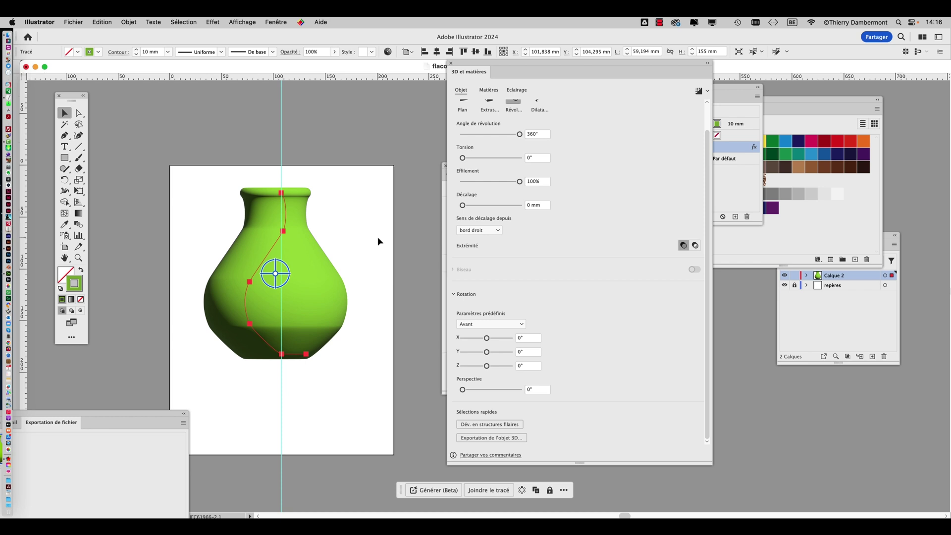
key(super+Tab)
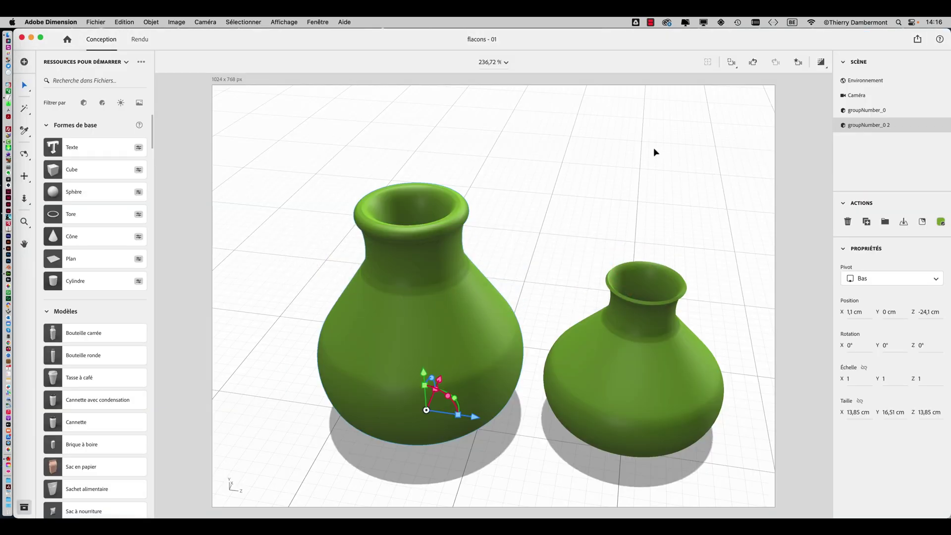
middle_drag(535, 238, 492, 194)
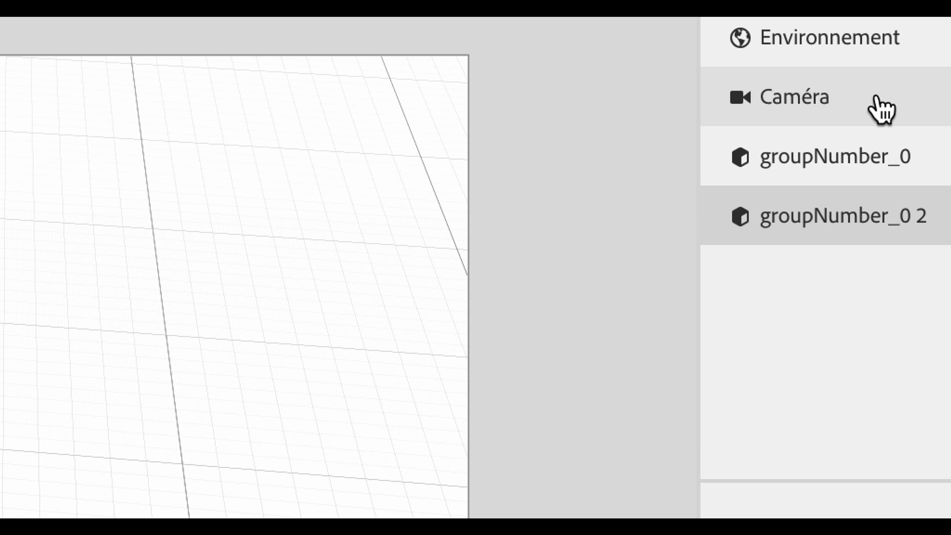
click(877, 99)
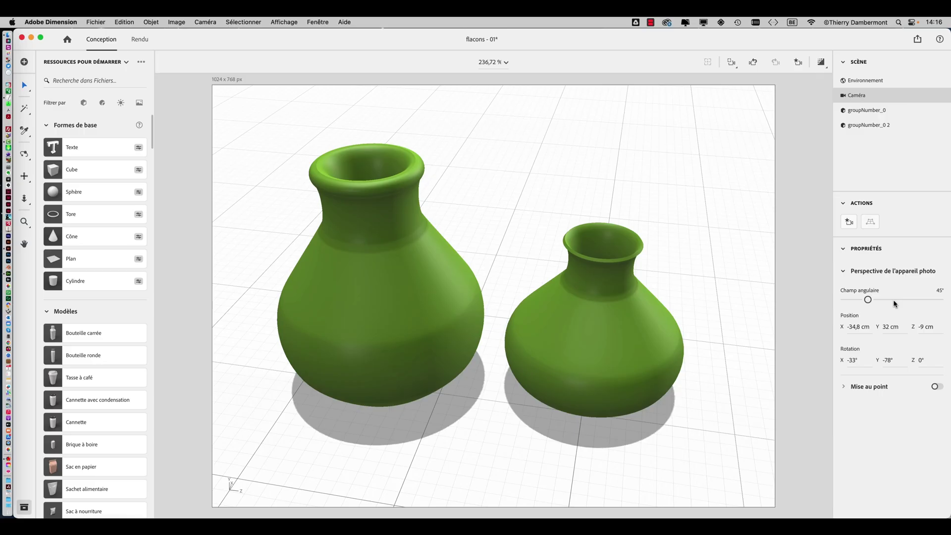
mouse_move(868, 300)
mouse_down()
mouse_move(885, 301)
mouse_move(854, 300)
mouse_up()
Narrow Dimension's camera field of view and orbit the camera to a lower side view of the vases.
scroll(523, 279, down, 10)
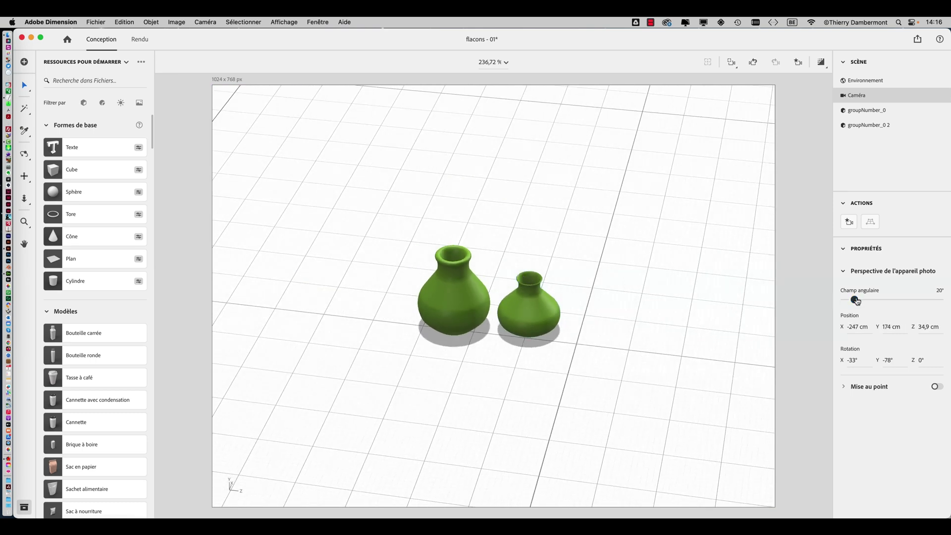
drag(855, 300, 847, 301)
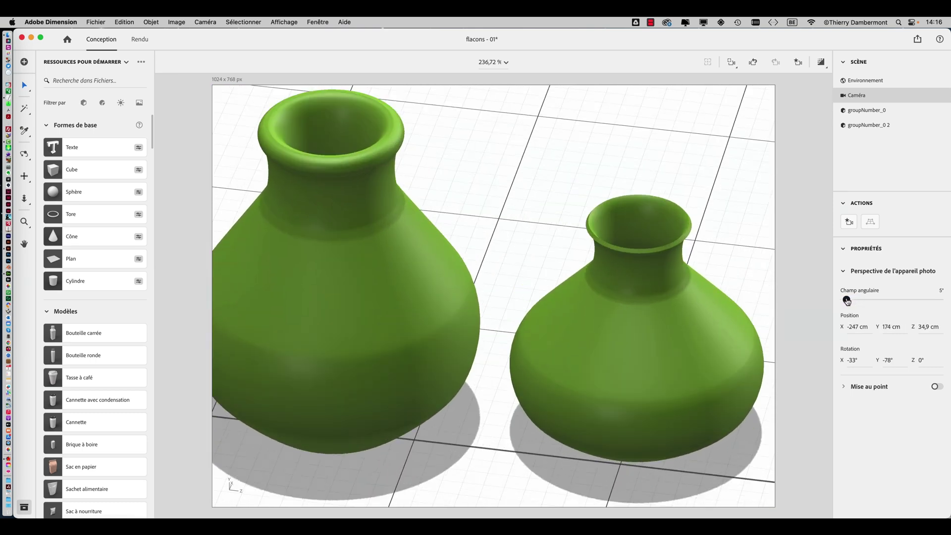
scroll(634, 290, down, 3)
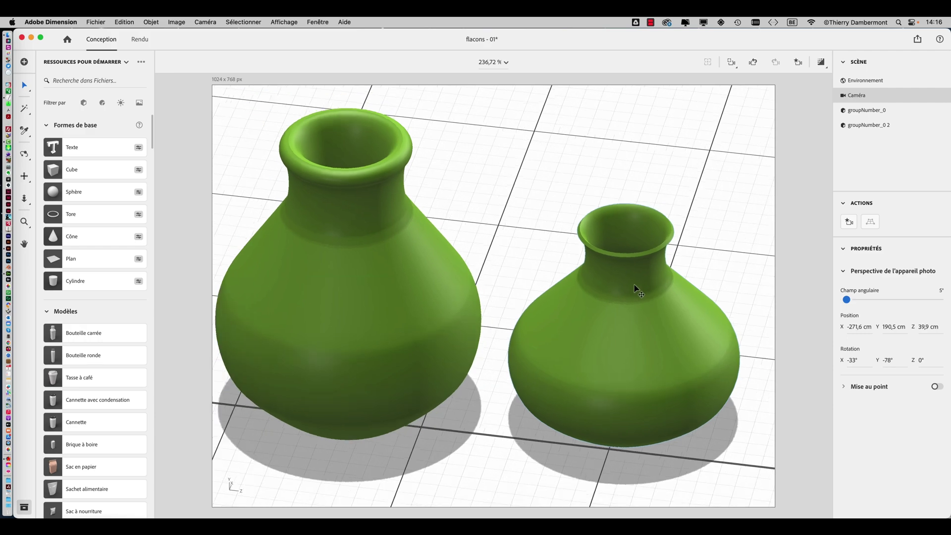
right_drag(635, 295, 683, 238)
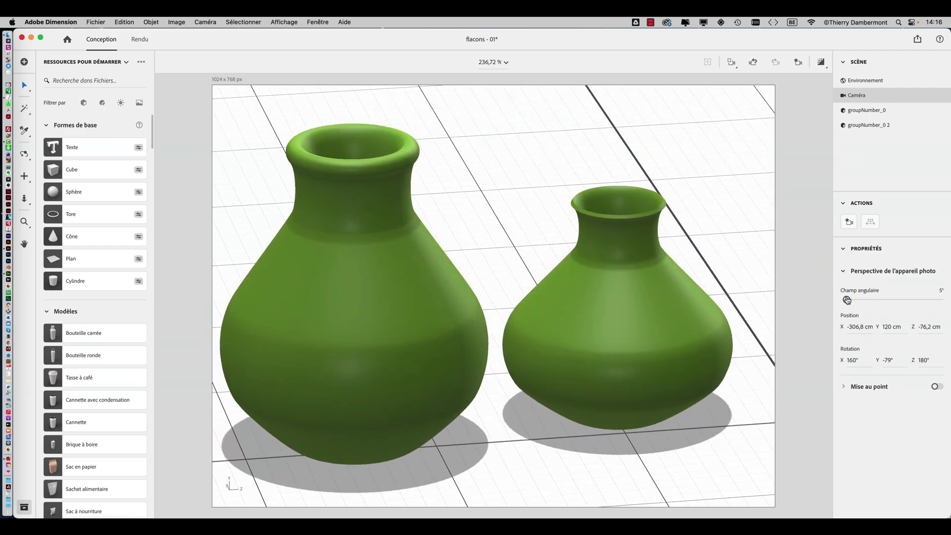
drag(846, 300, 850, 301)
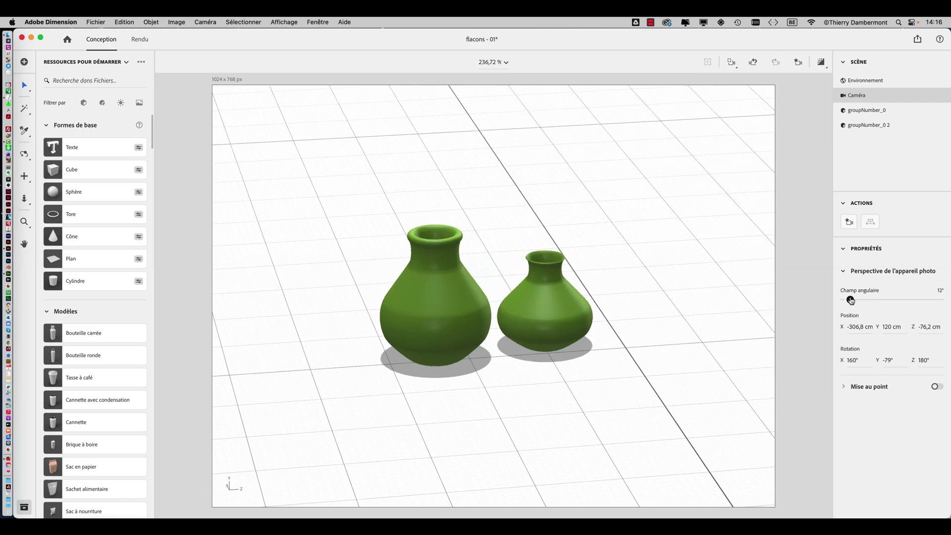
right_drag(672, 293, 537, 292)
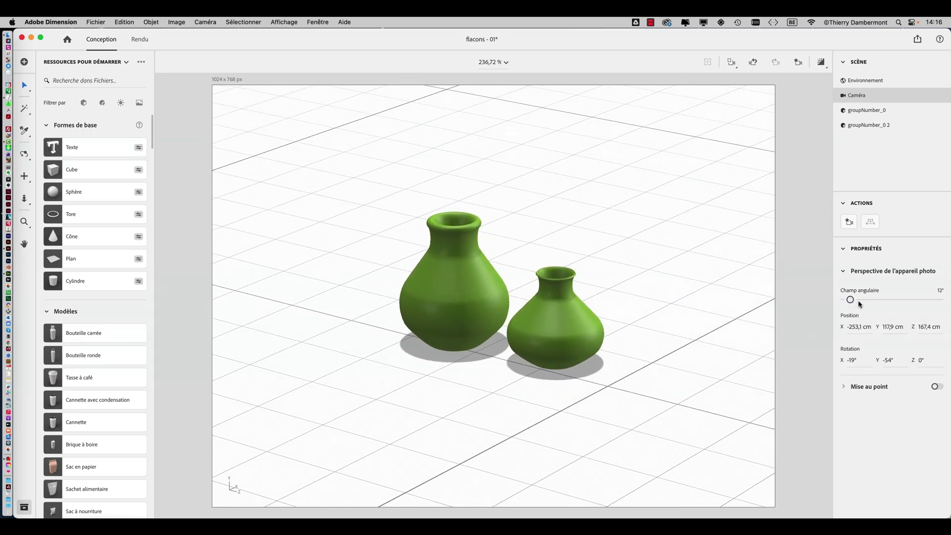
Set the field of view near 33° and orbit lower so the vases fill the frame, then return to Illustrator.
mouse_move(850, 301)
mouse_down()
mouse_move(871, 302)
mouse_move(854, 301)
mouse_up()
scroll(582, 299, up, 10)
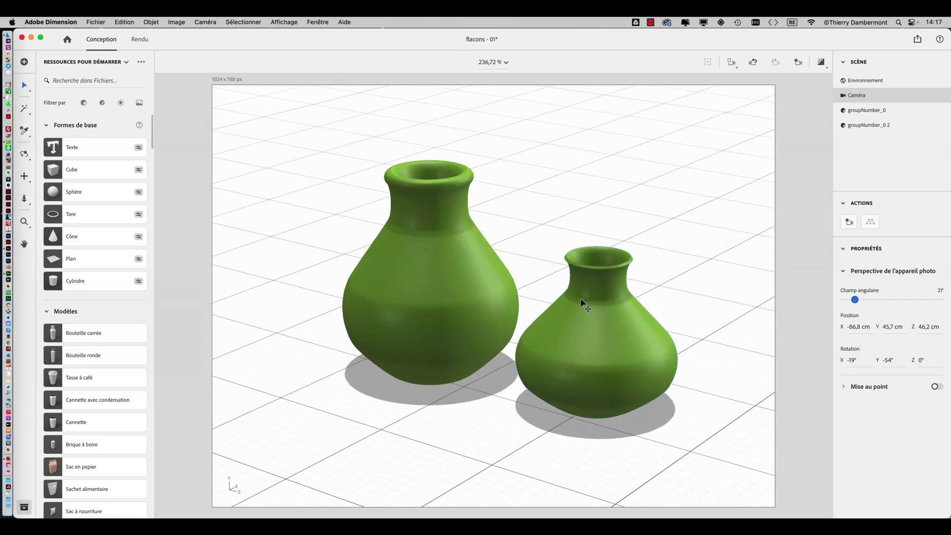
scroll(582, 304, up, 1)
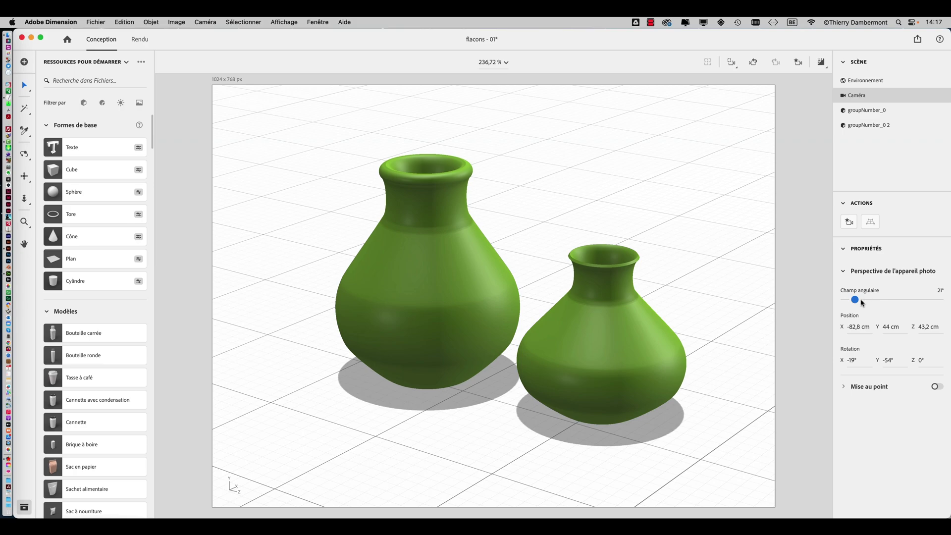
drag(856, 301, 855, 300)
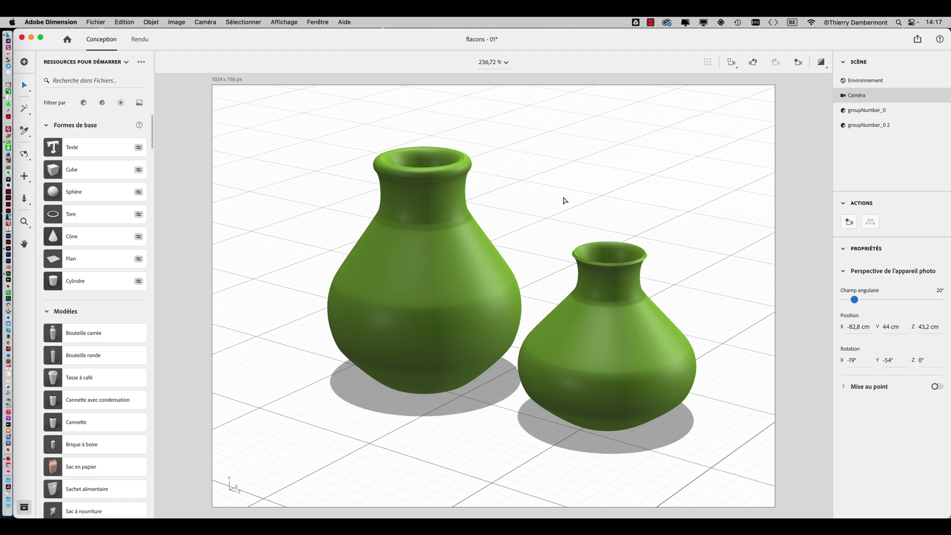
middle_drag(539, 283, 493, 234)
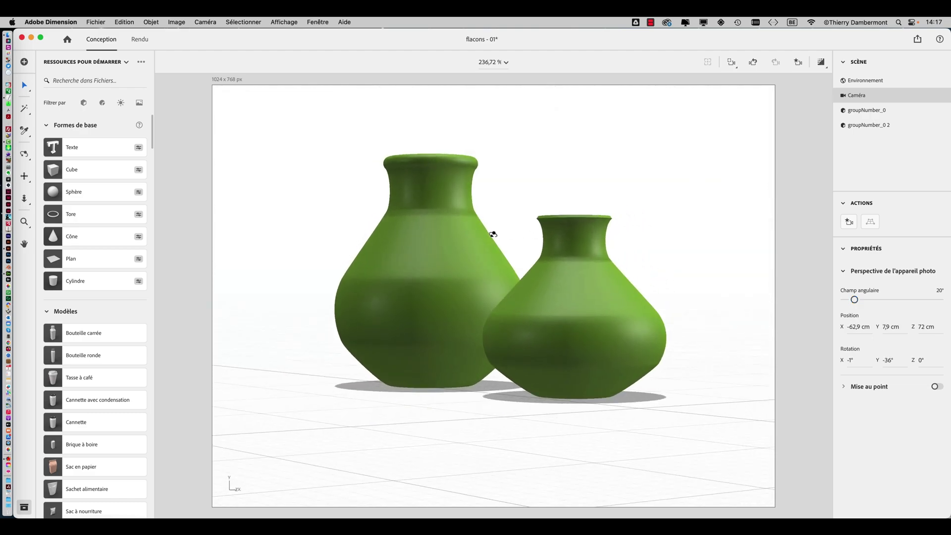
key(super+Tab)
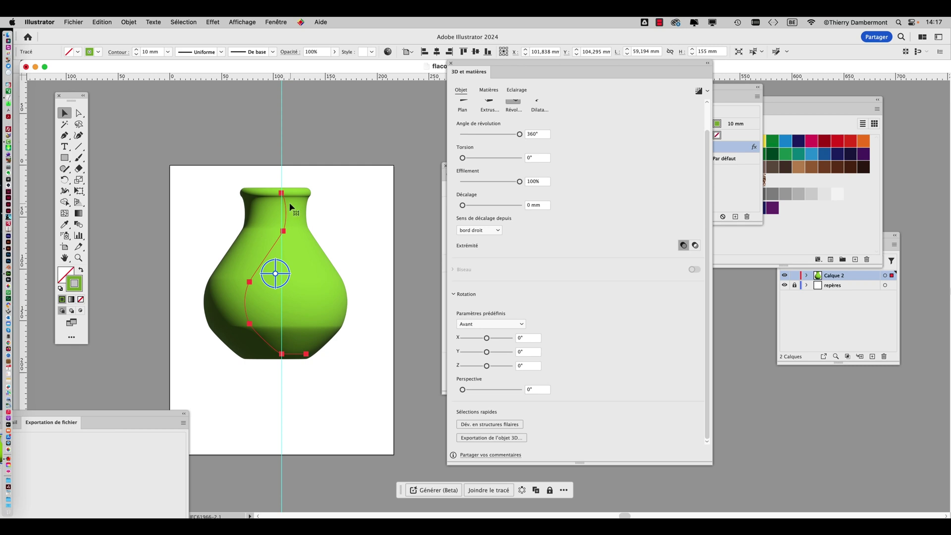
Show the Calques panel and hide the 'repères' layer so its cyan guide disappears.
click(270, 21)
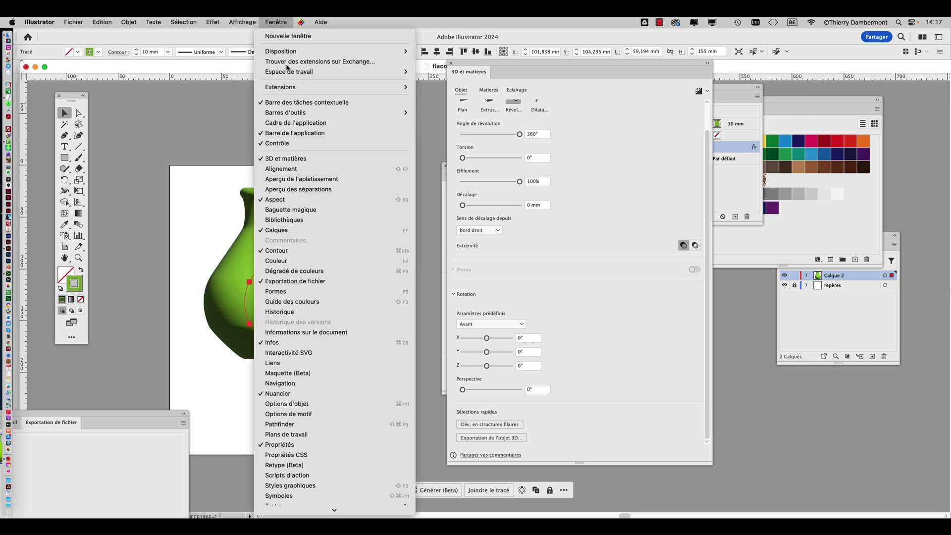
click(298, 231)
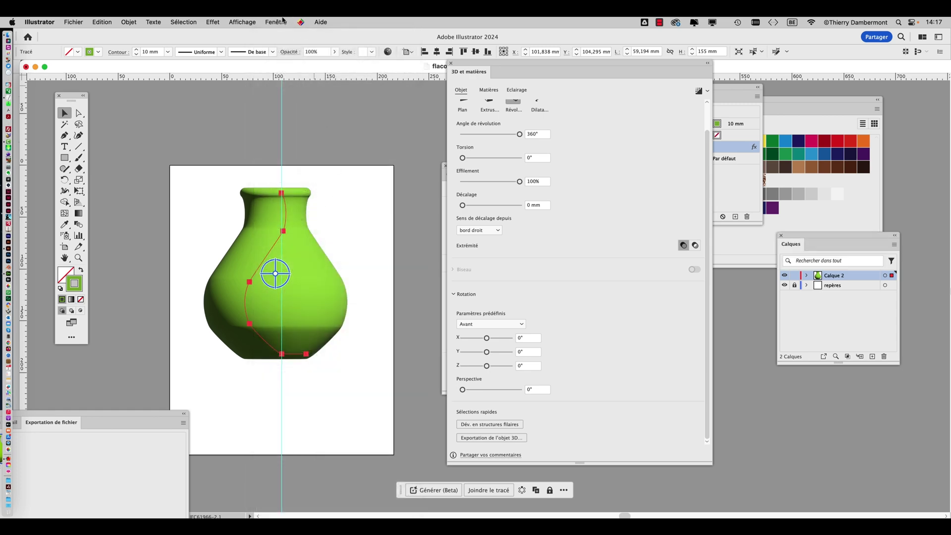
drag(806, 241, 347, 120)
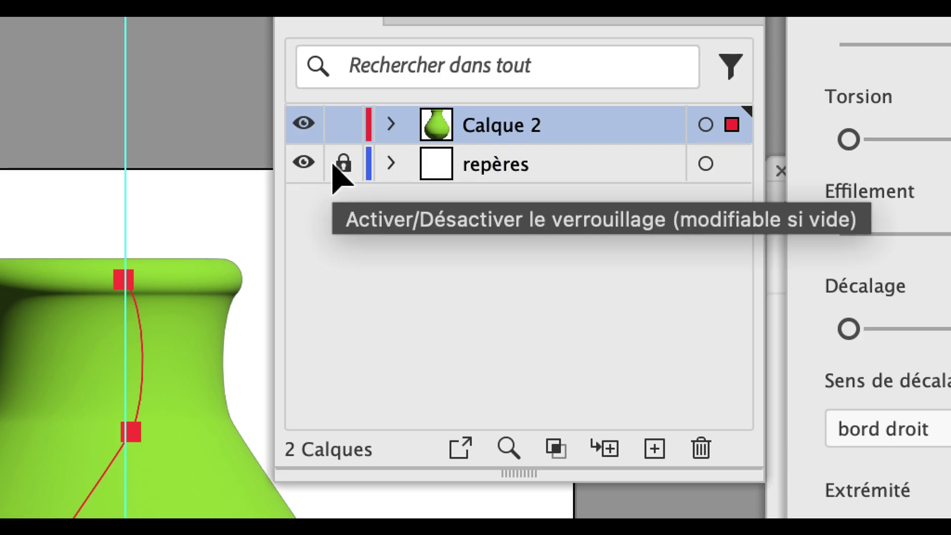
click(327, 164)
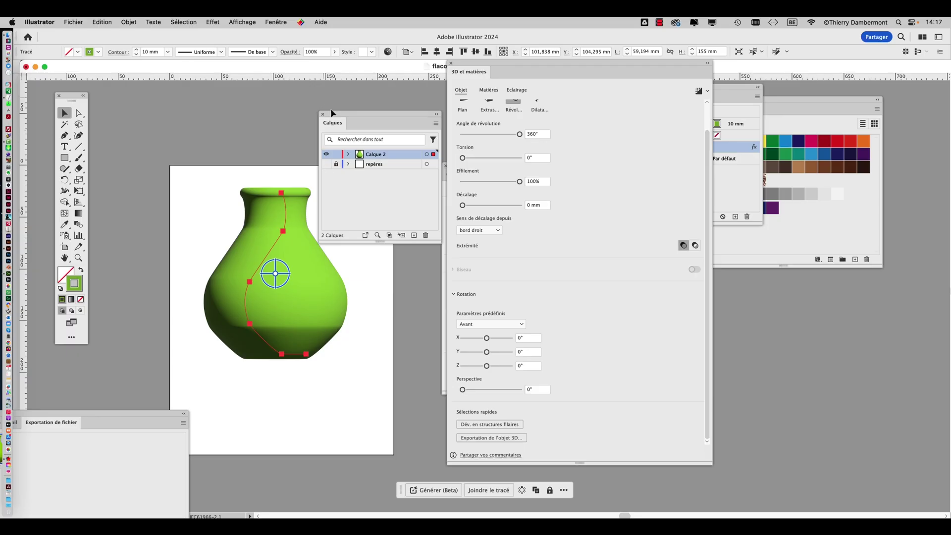
drag(333, 113, 740, 298)
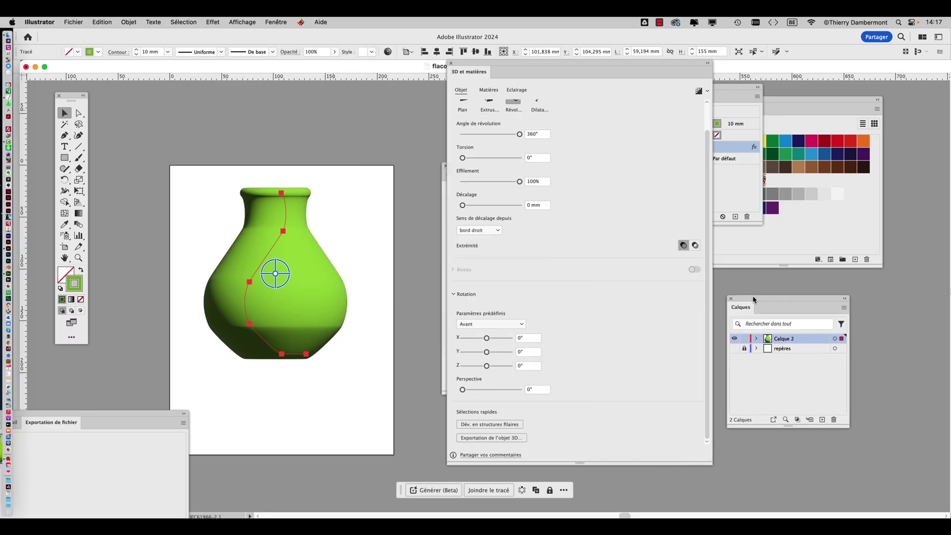
alt+scroll(289, 205, up, 3)
alt+scroll(346, 206, down, 3)
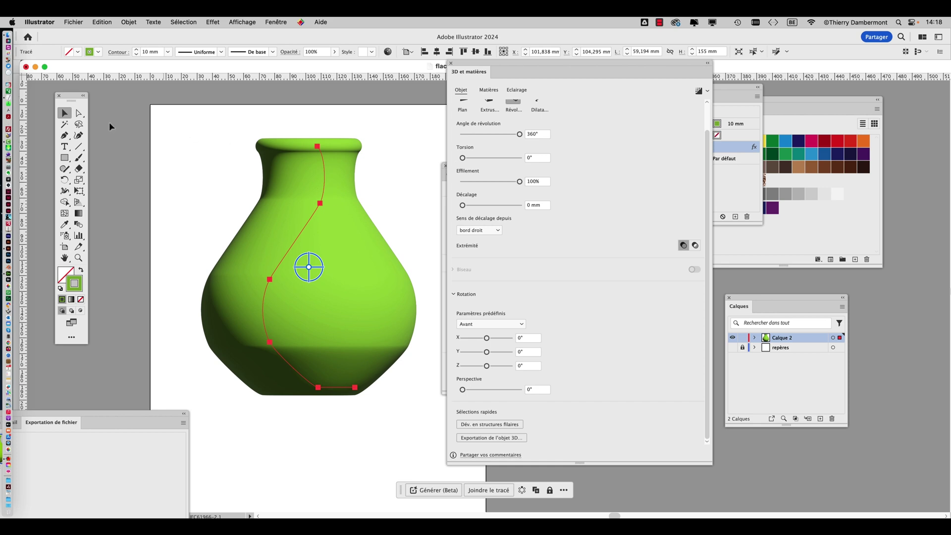
With Direct Selection, drag the profile's neck and shoulder anchors to new positions.
click(80, 114)
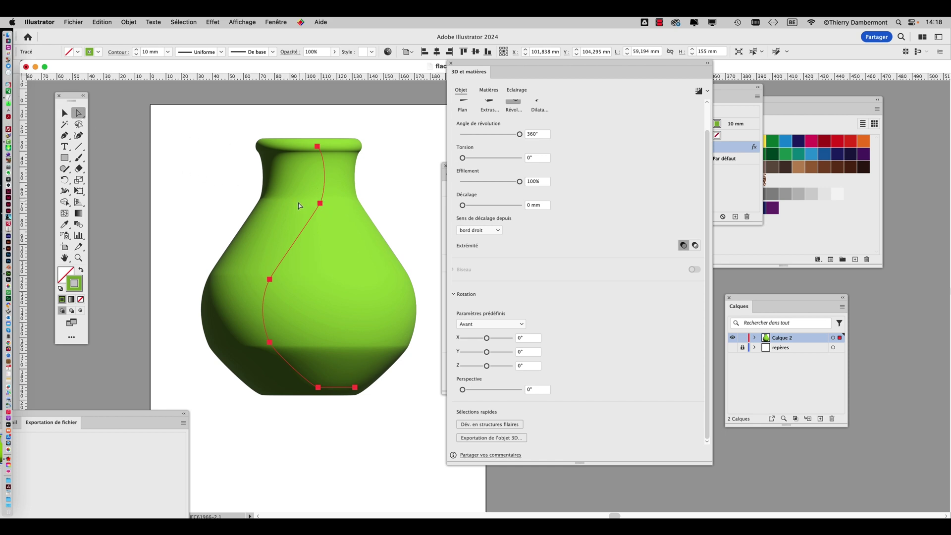
click(234, 198)
click(316, 214)
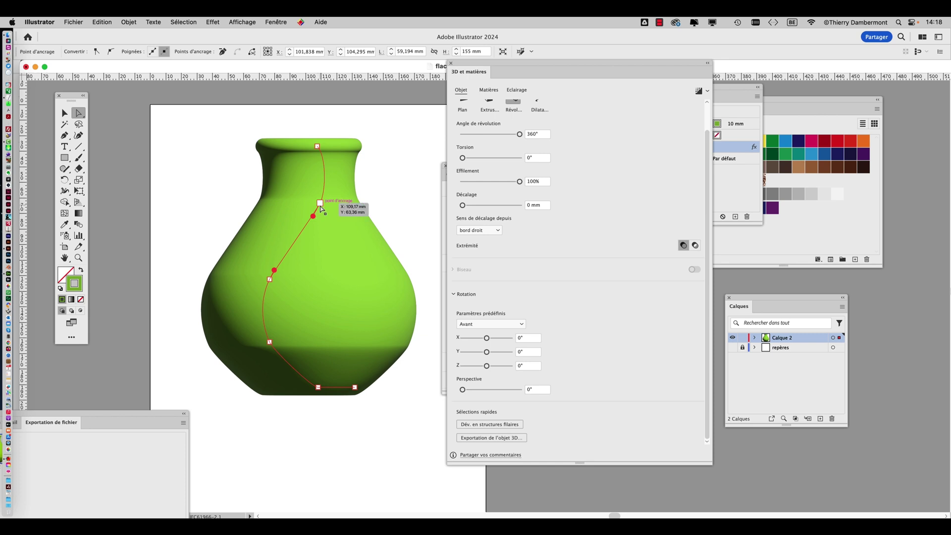
drag(319, 208, 322, 255)
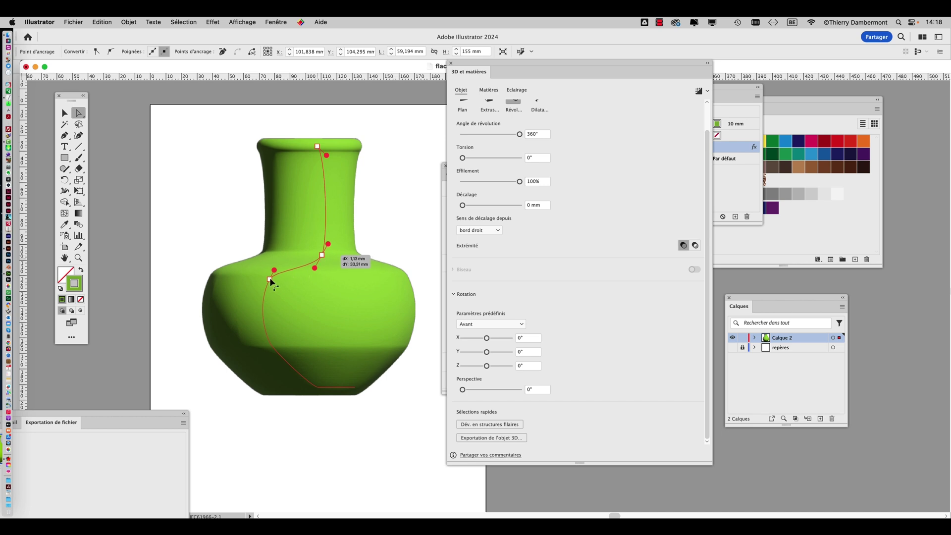
mouse_move(270, 280)
mouse_down()
mouse_move(270, 288)
mouse_move(276, 279)
mouse_up()
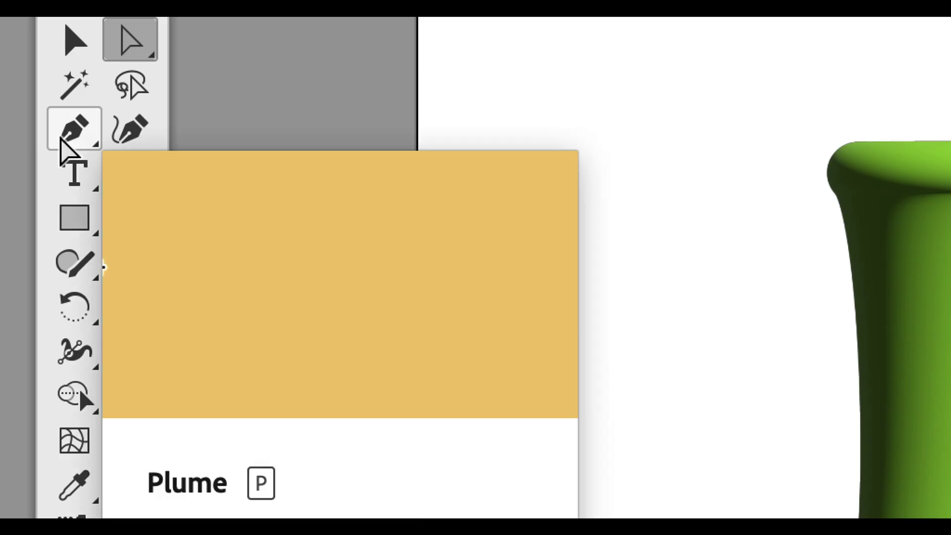
Tear off the pen tools into a floating group and choose the Anchor Point tool.
click(63, 138)
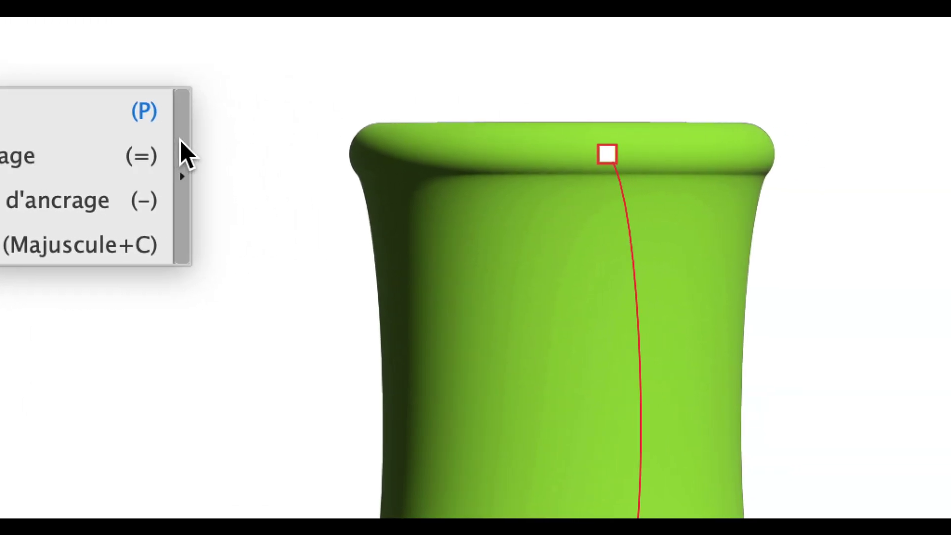
click(648, 179)
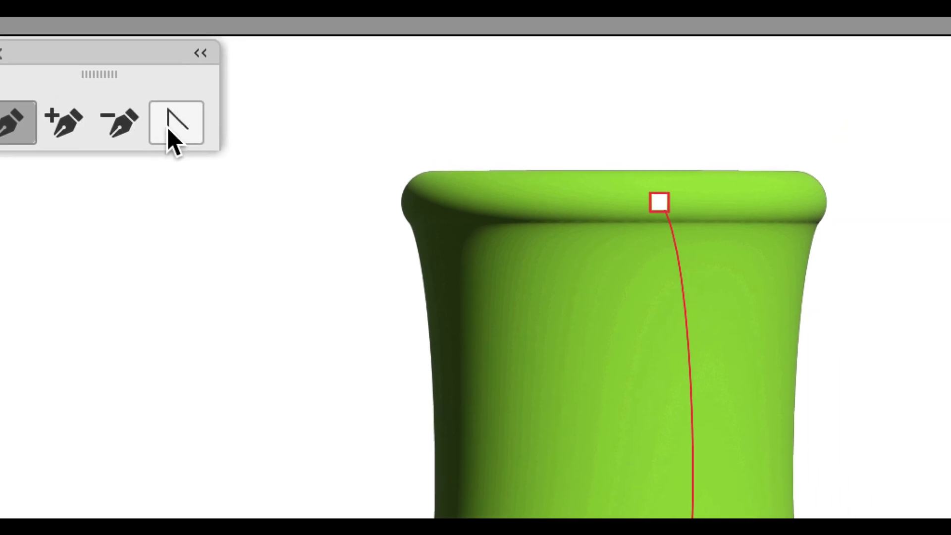
click(157, 237)
scroll(167, 119, down, 10)
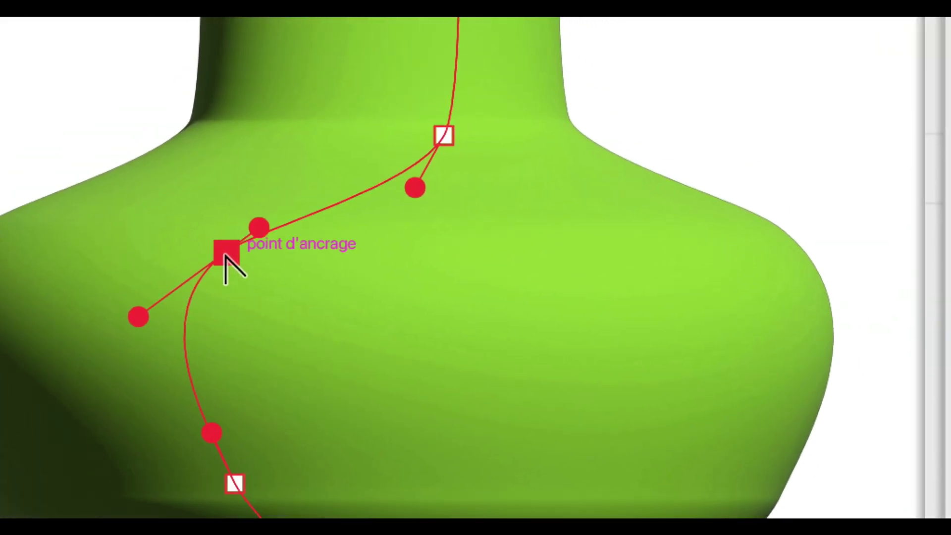
Convert the middle shoulder anchor to a corner and drag out new handles for a tighter curve.
click(224, 254)
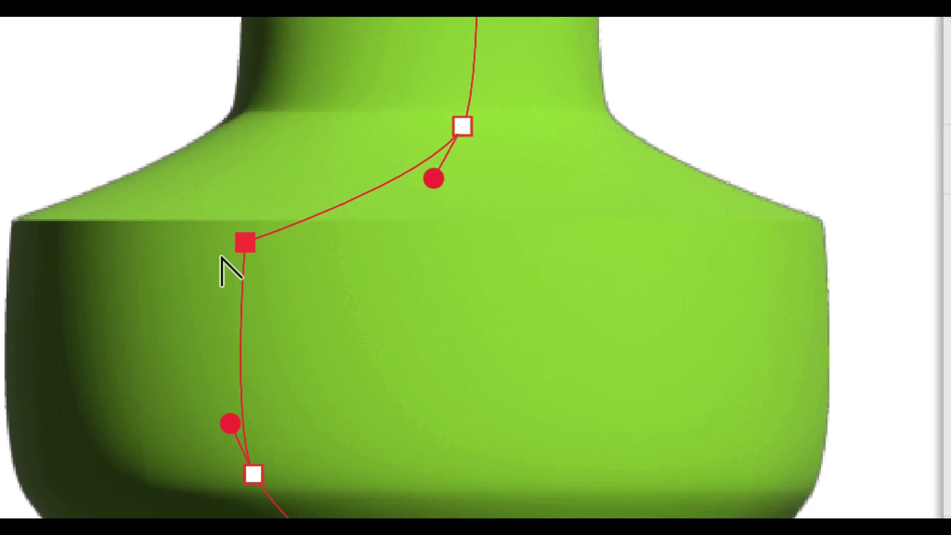
mouse_move(224, 254)
mouse_down()
mouse_move(216, 255)
mouse_move(227, 256)
mouse_move(236, 231)
mouse_move(258, 226)
mouse_move(195, 274)
mouse_move(228, 250)
mouse_up()
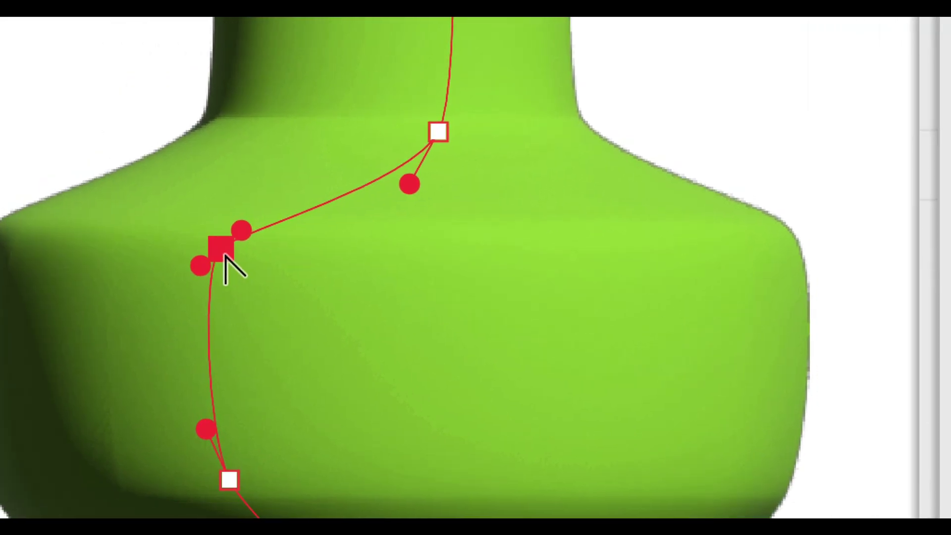
alt+scroll(225, 255, up, 3)
click(223, 249)
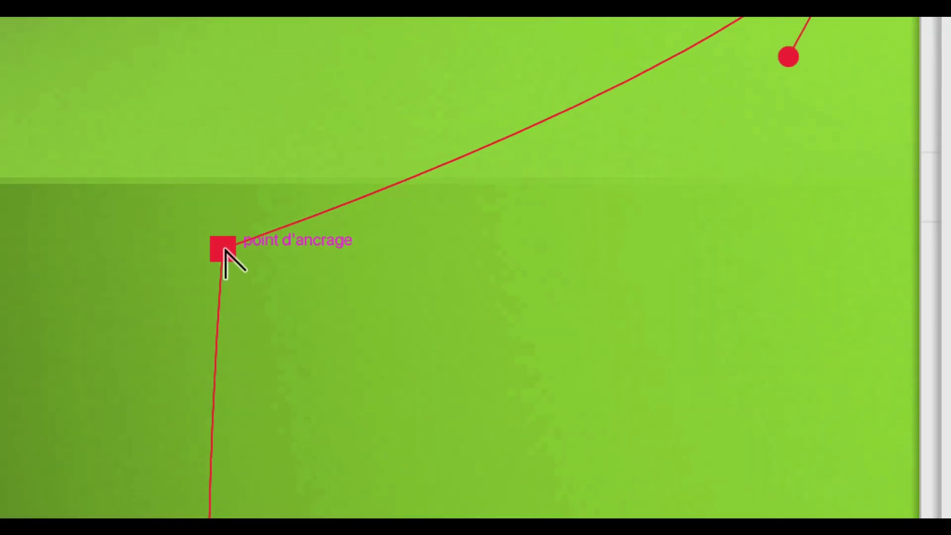
mouse_move(225, 250)
mouse_down()
mouse_move(200, 267)
mouse_move(230, 234)
mouse_move(230, 244)
mouse_up()
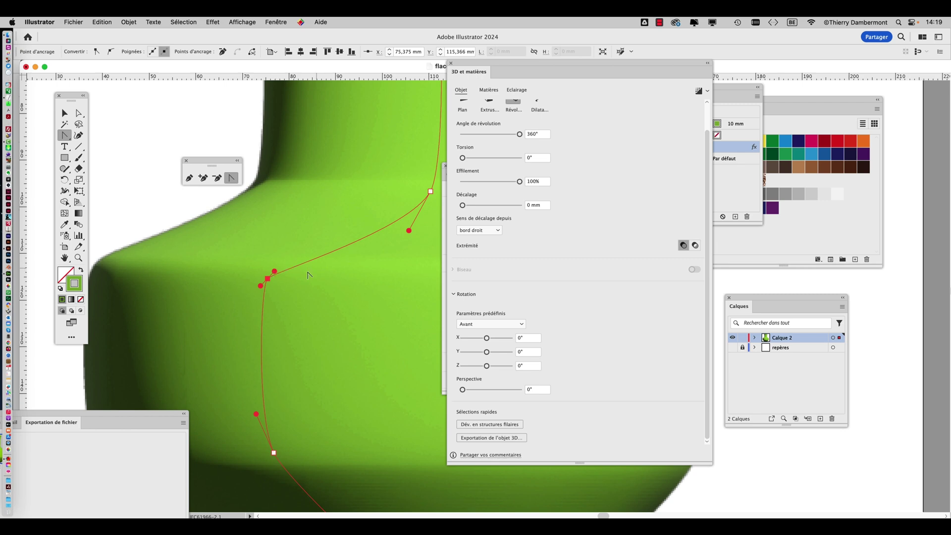
alt+scroll(354, 336, down, 3)
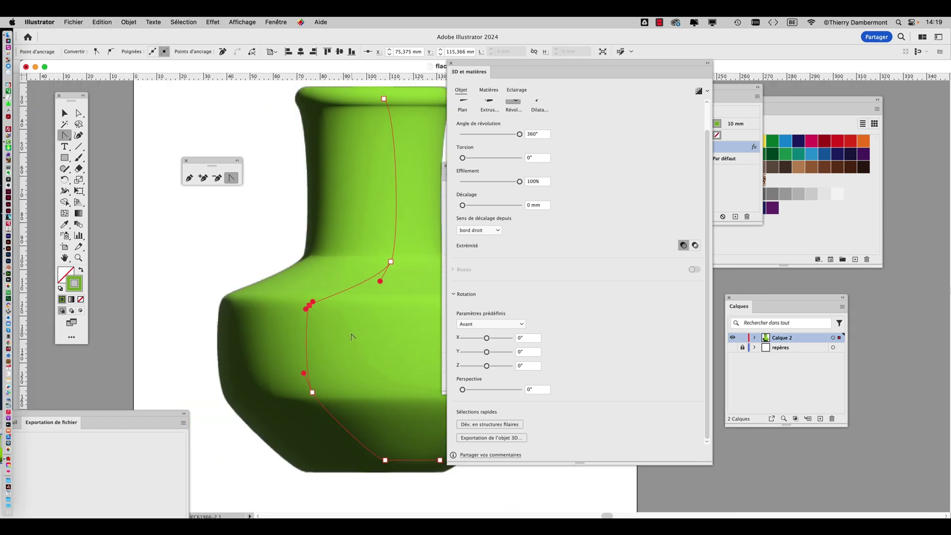
scroll(350, 338, right, 5)
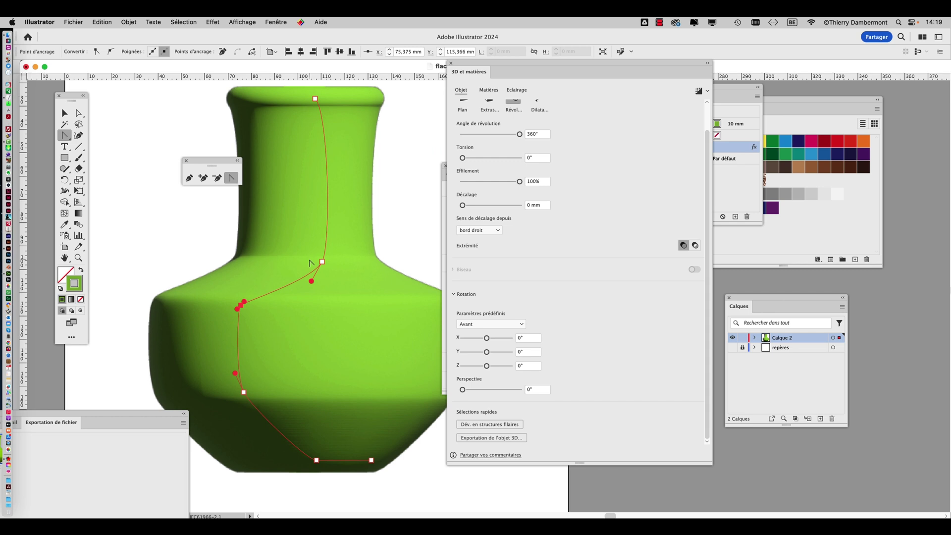
alt+scroll(330, 298, down, 2)
drag(334, 324, 339, 297)
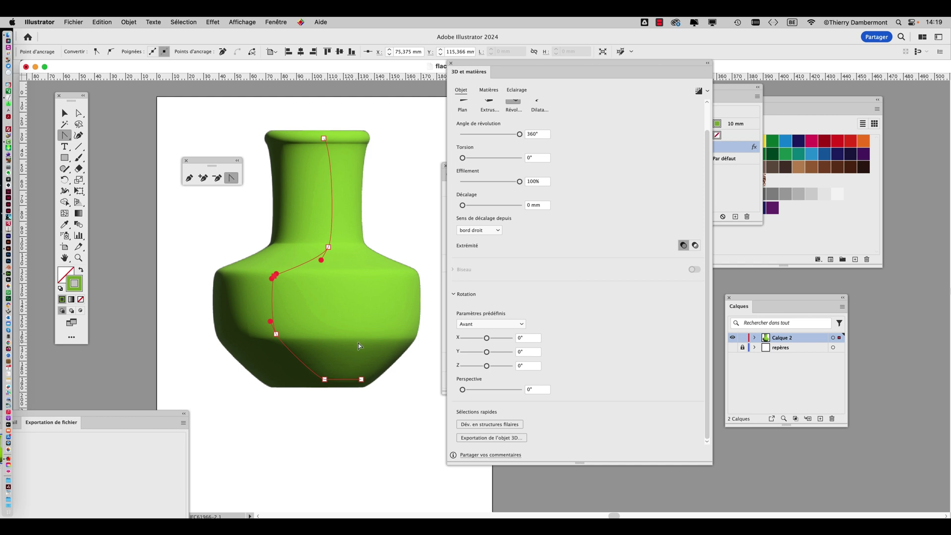
click(65, 114)
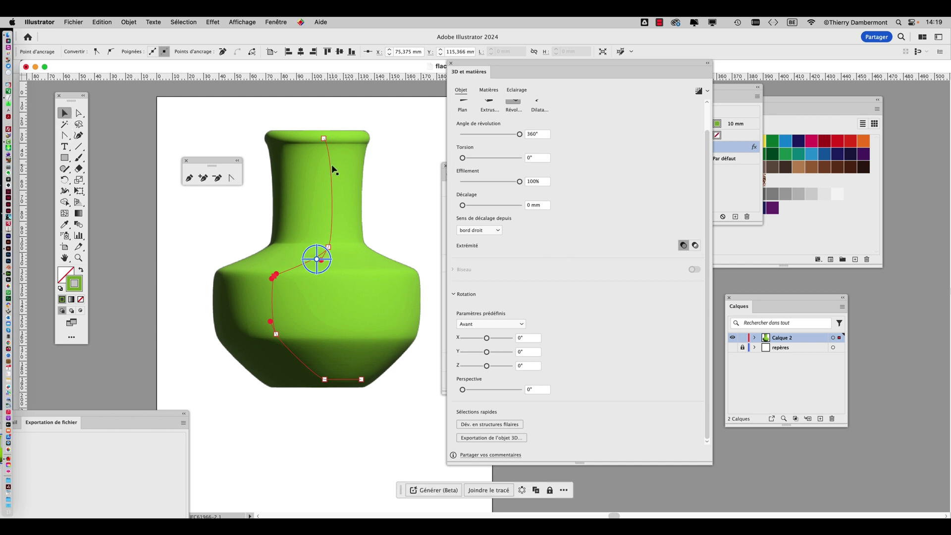
Tear off the distortion tools into a floating panel beside the canvas and pick the Déformation tool.
click(337, 179)
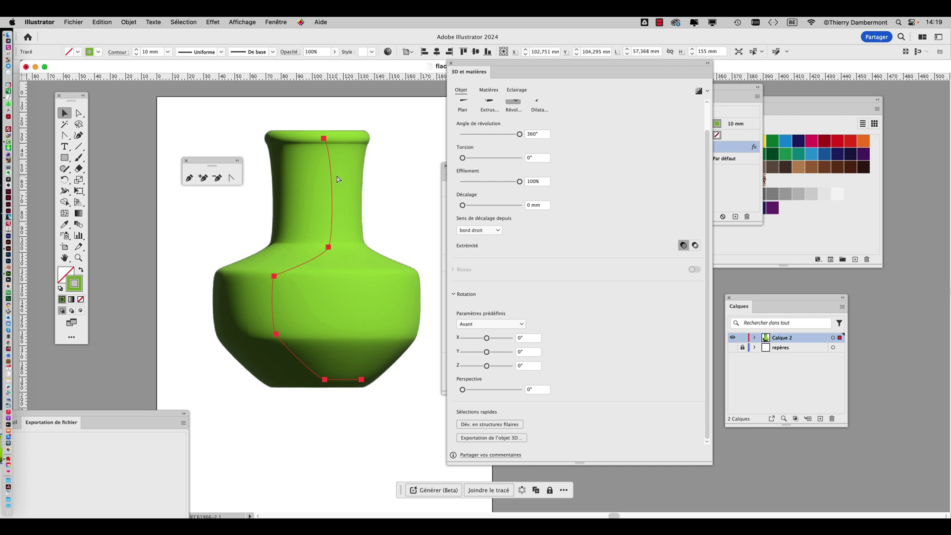
click(63, 193)
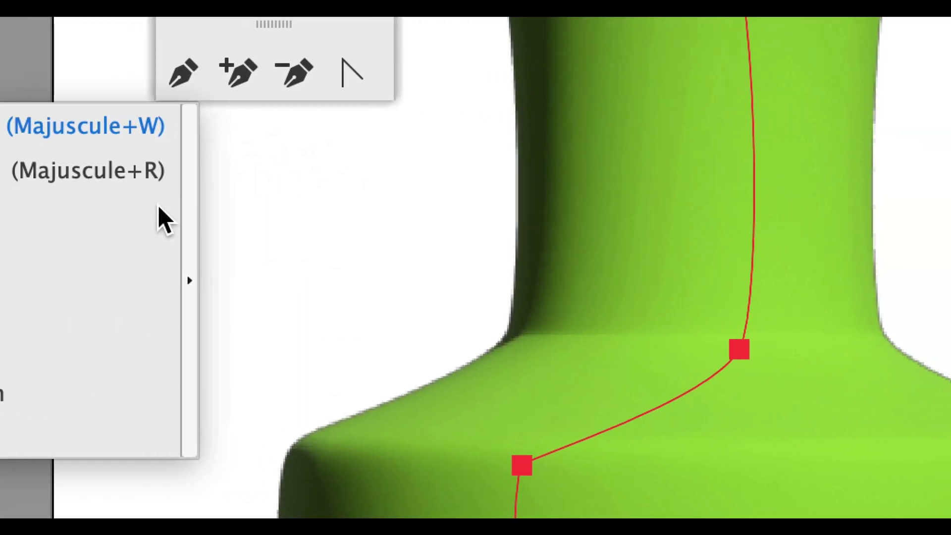
click(189, 281)
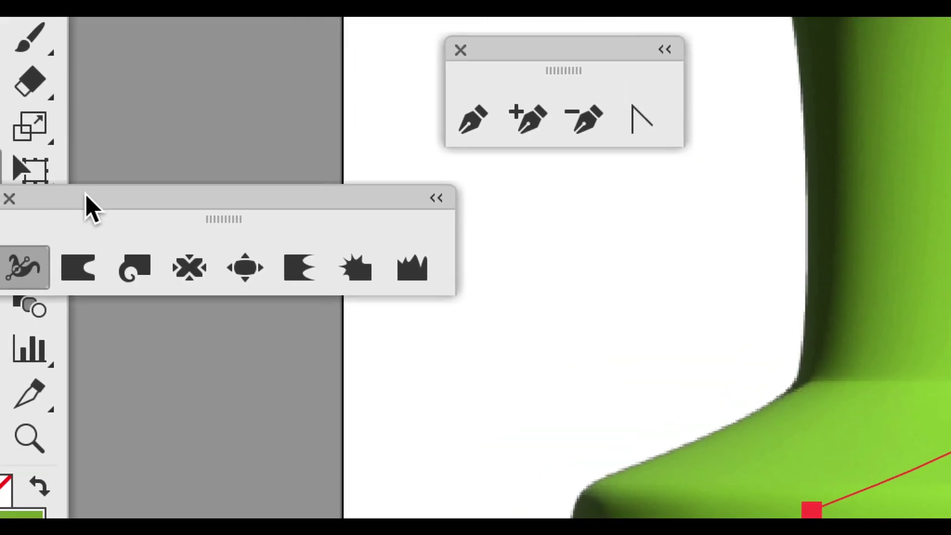
drag(89, 206, 181, 206)
click(157, 207)
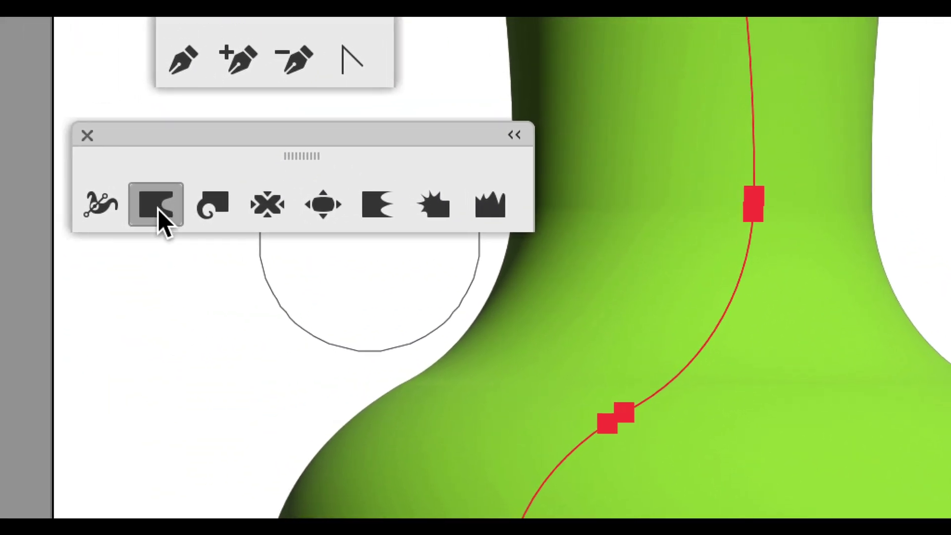
Set the Warp brush to 15 mm width and height and push the neck profile to form rings.
double_click(158, 209)
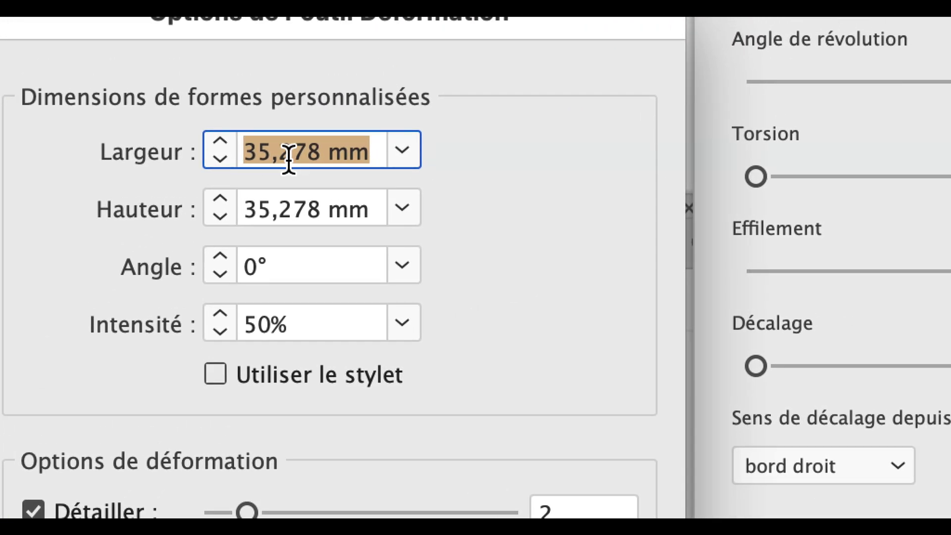
text(15)
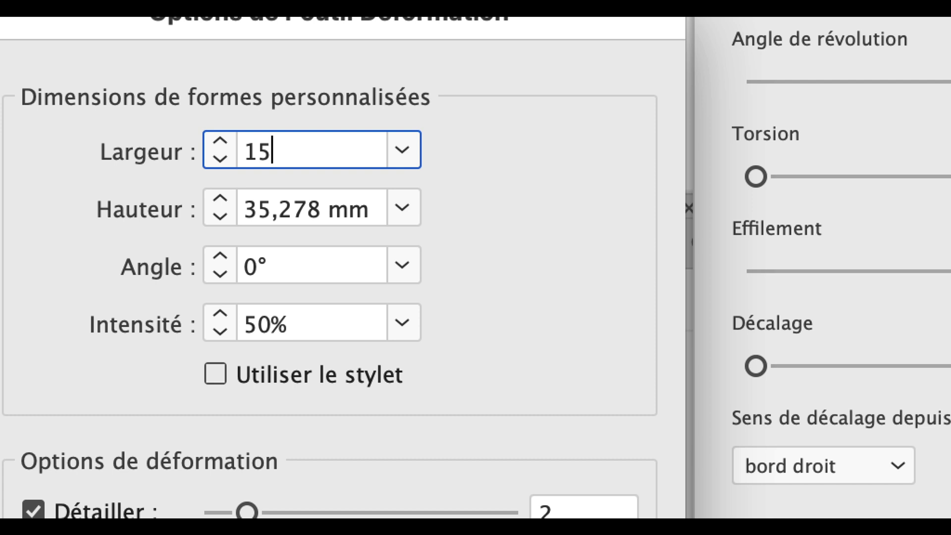
key(Tab)
text(15)
key(Tab)
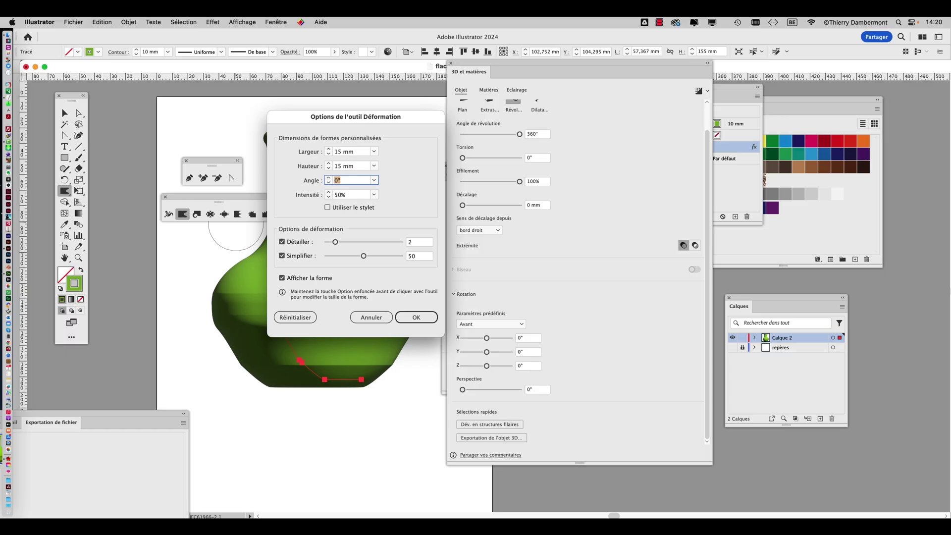
key(Return)
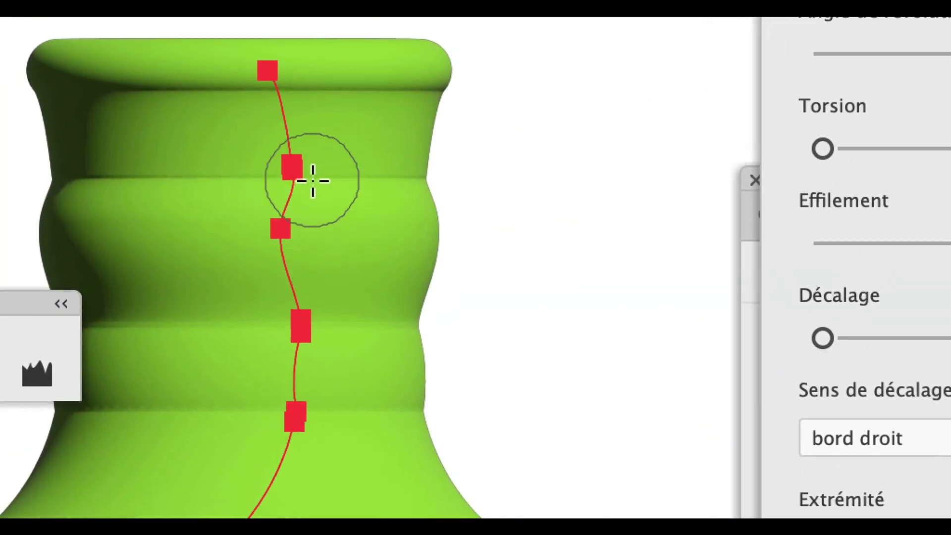
mouse_move(299, 144)
mouse_down()
mouse_move(308, 144)
mouse_move(272, 129)
mouse_up()
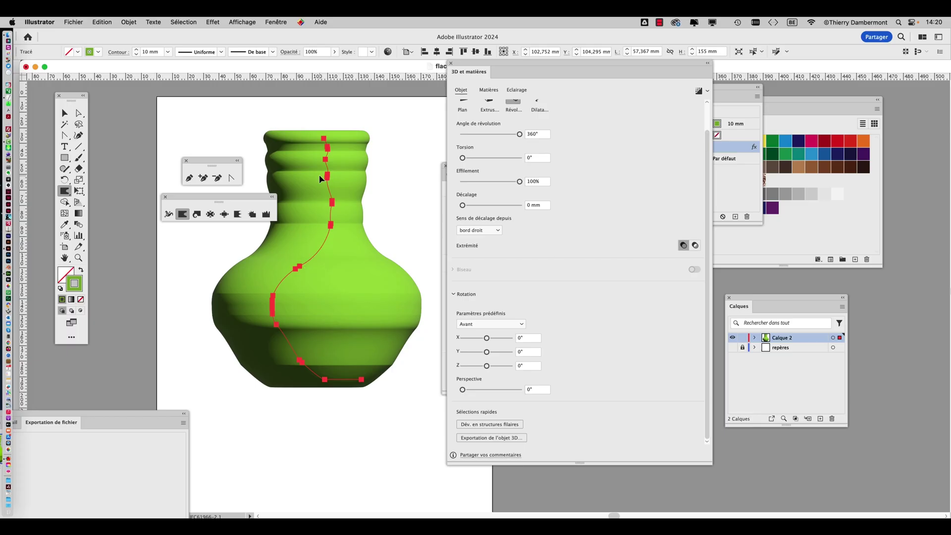
Move the 3D settings, floating pen and distortion tools, and properties panel away from the vase.
drag(471, 65, 560, 89)
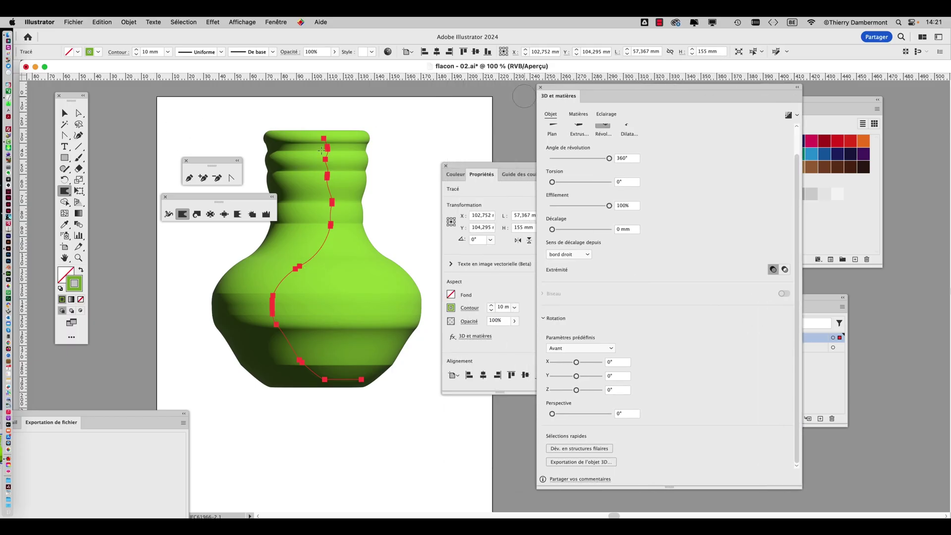
drag(209, 162, 142, 121)
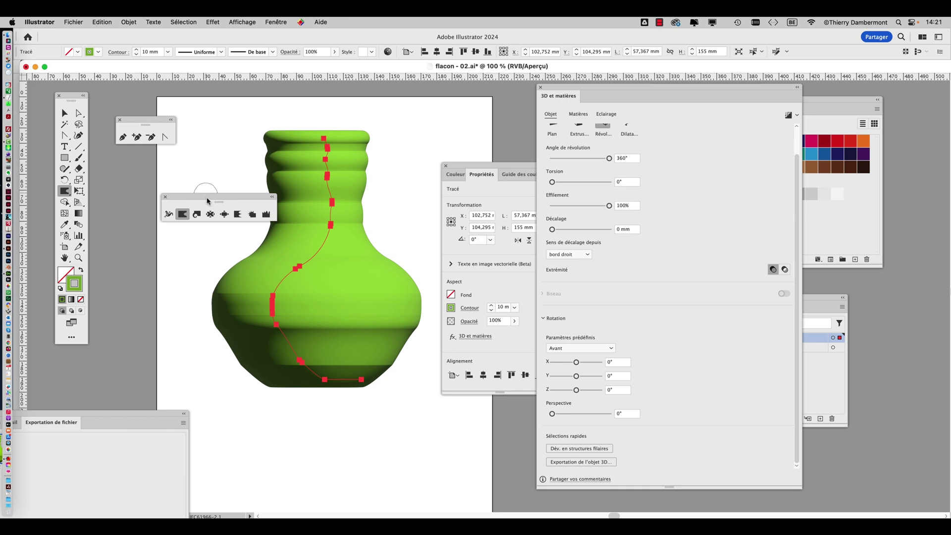
drag(209, 200, 130, 179)
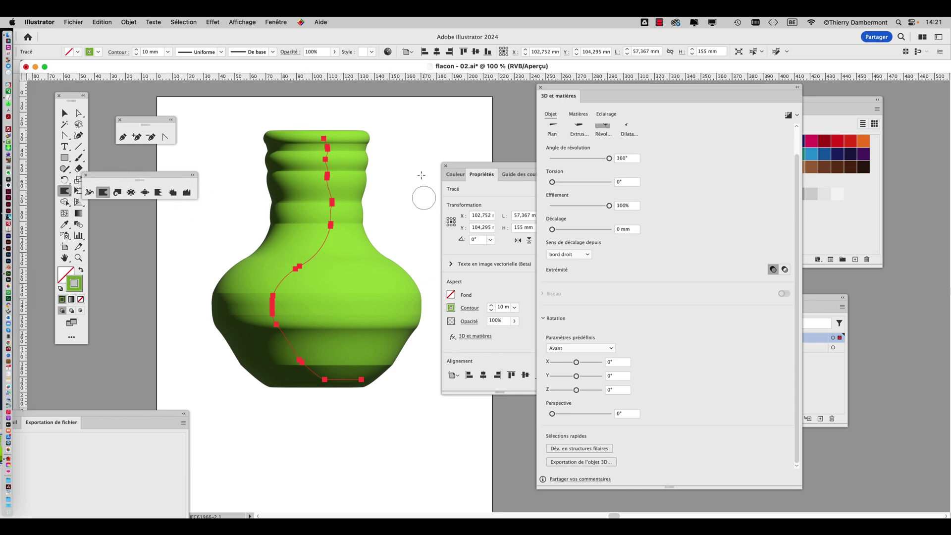
drag(449, 166, 455, 212)
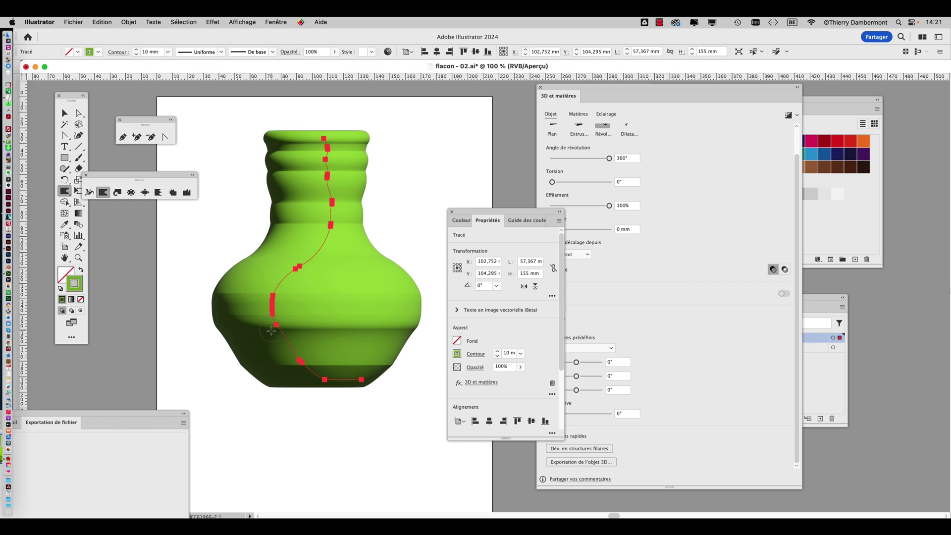
click(103, 194)
double_click(104, 195)
drag(283, 136, 422, 113)
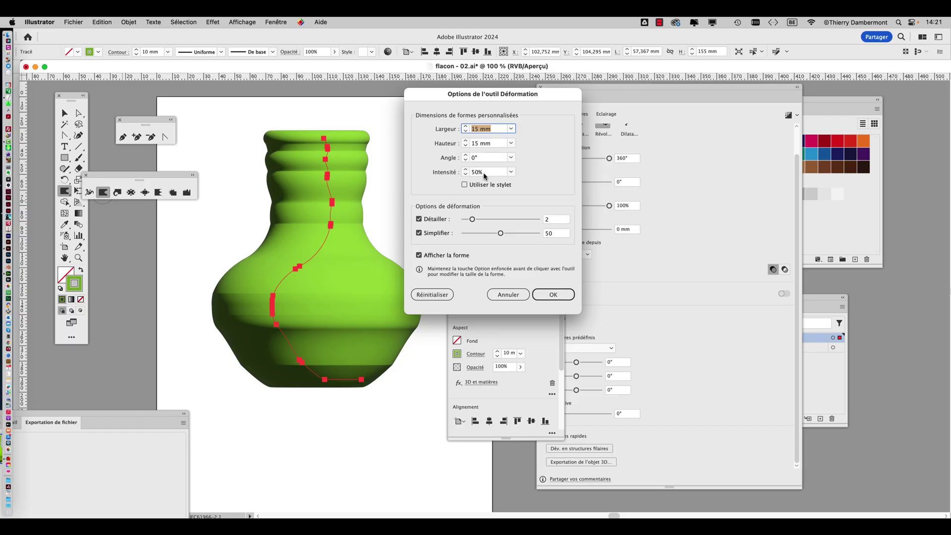
drag(479, 98, 490, 70)
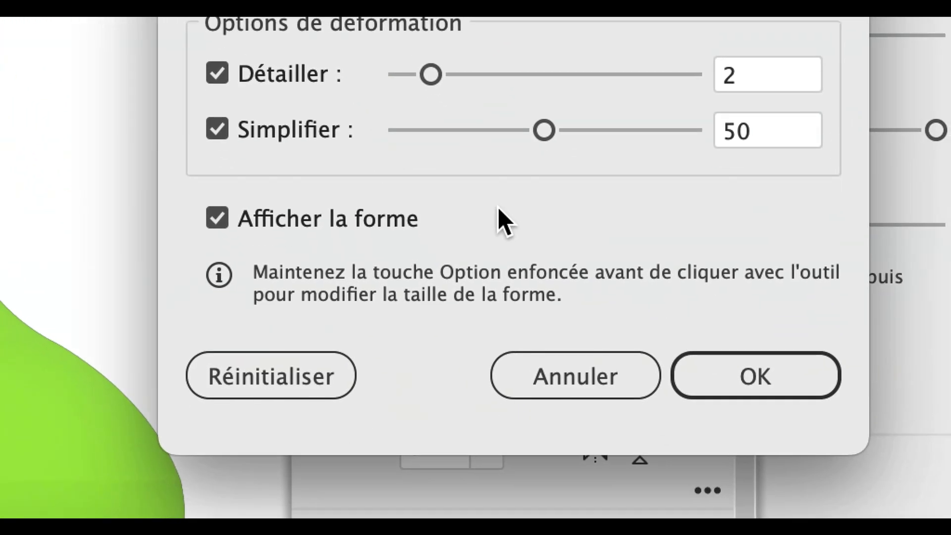
click(744, 380)
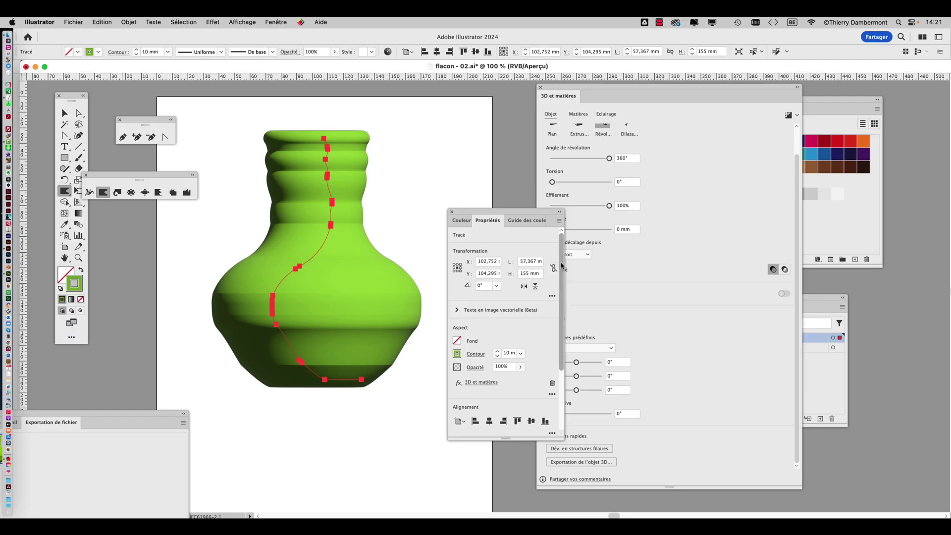
drag(501, 212, 518, 164)
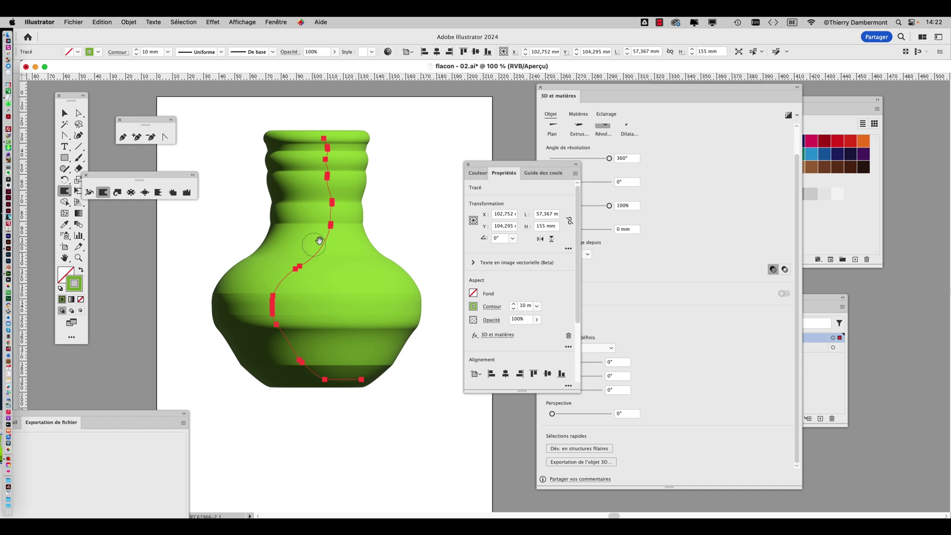
scroll(312, 243, down, 3)
scroll(312, 242, right, 3)
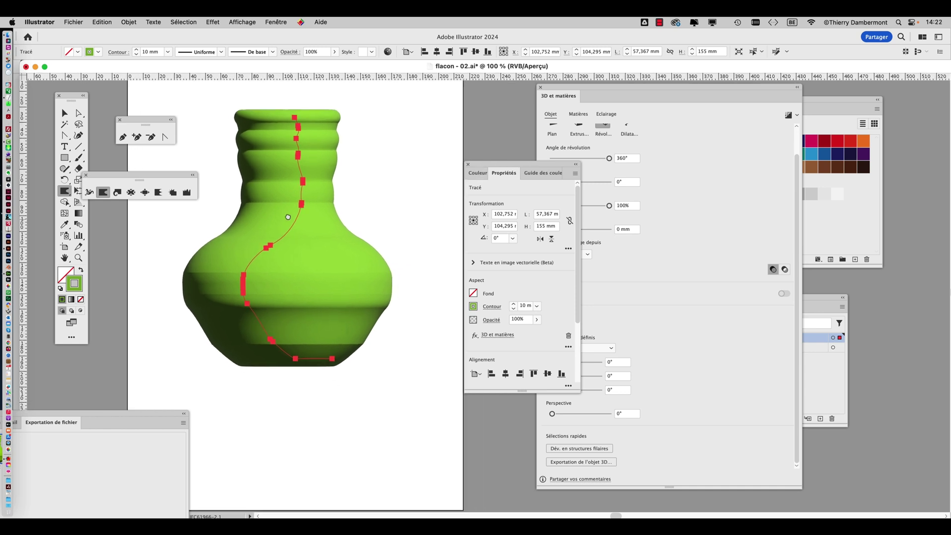
Apply Simplify to the vase profile path and move the properties and 3D panels aside.
click(128, 22)
mouse_move(149, 266)
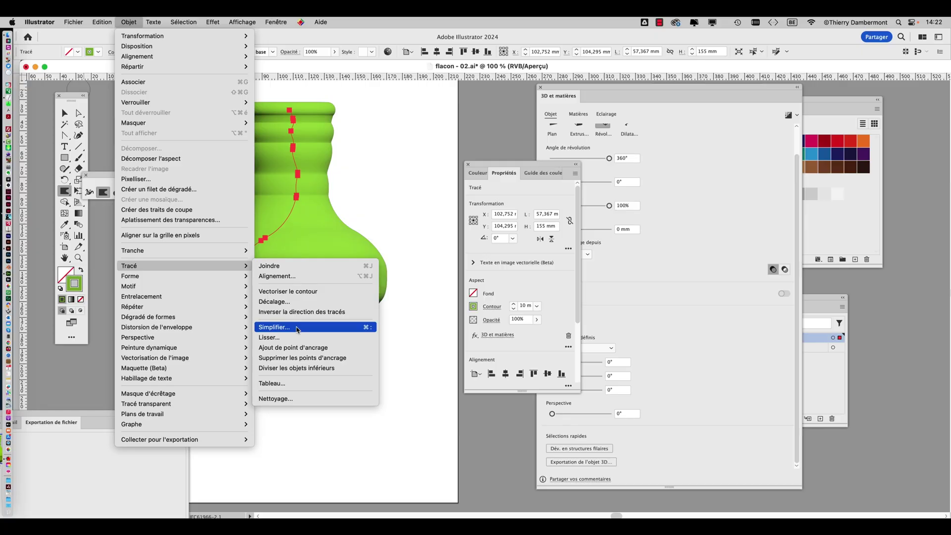
click(297, 330)
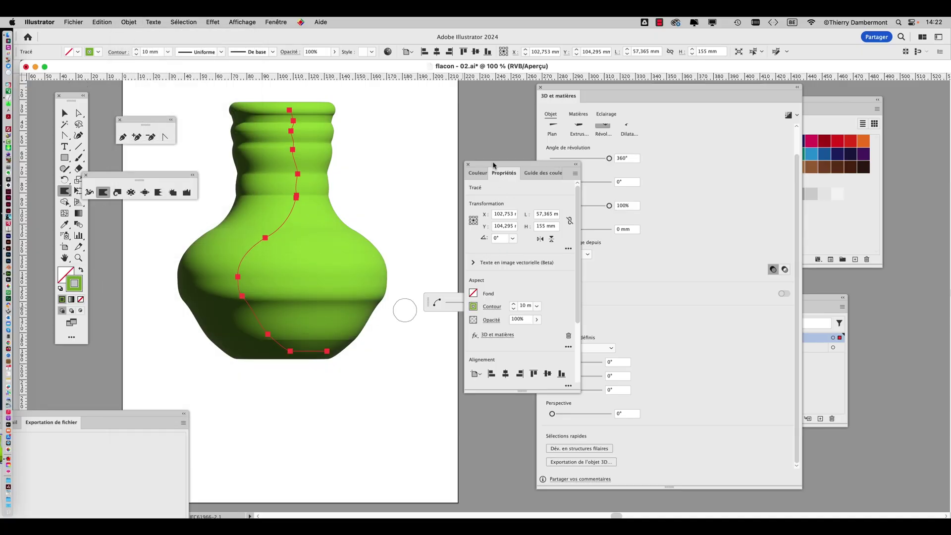
drag(494, 165, 883, 283)
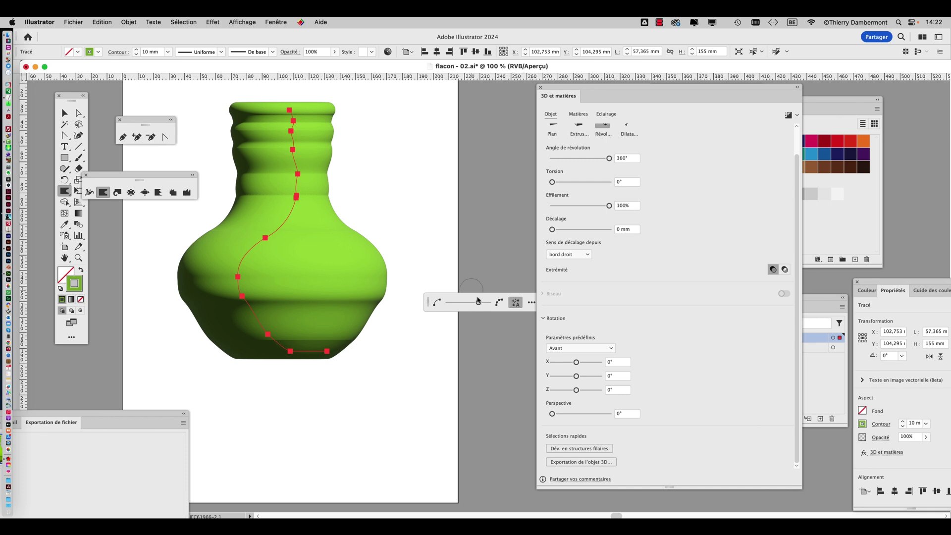
drag(568, 89, 607, 404)
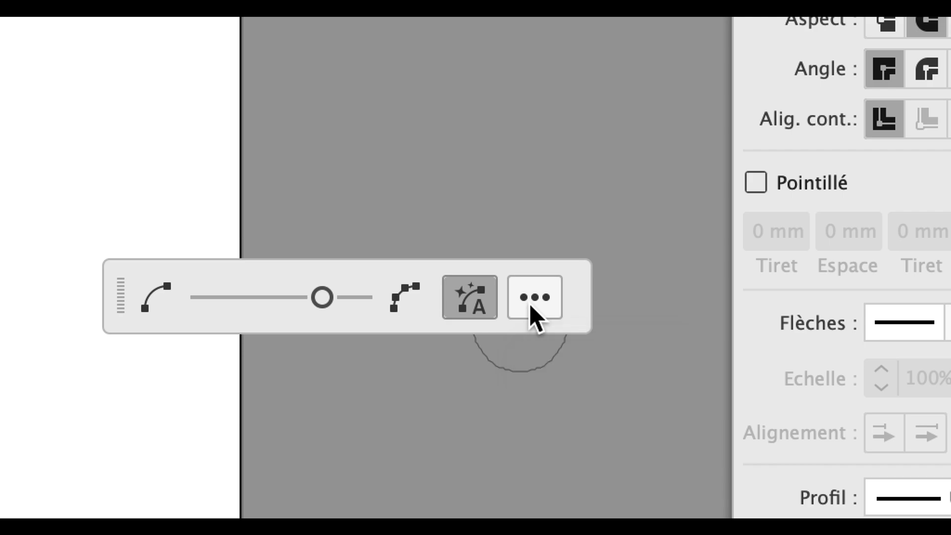
In the full Simplifier options, set the curve slider to about 72% and apply.
click(530, 305)
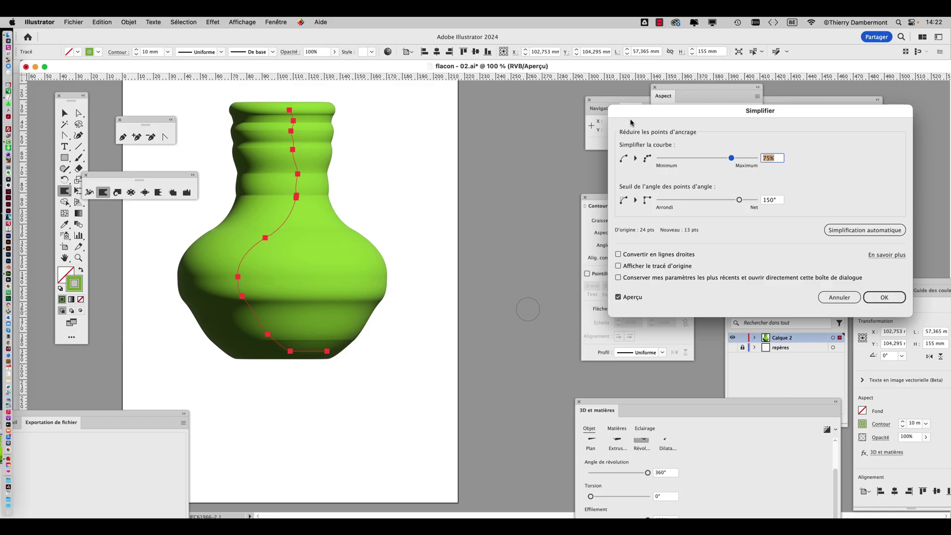
drag(631, 122, 448, 126)
click(509, 162)
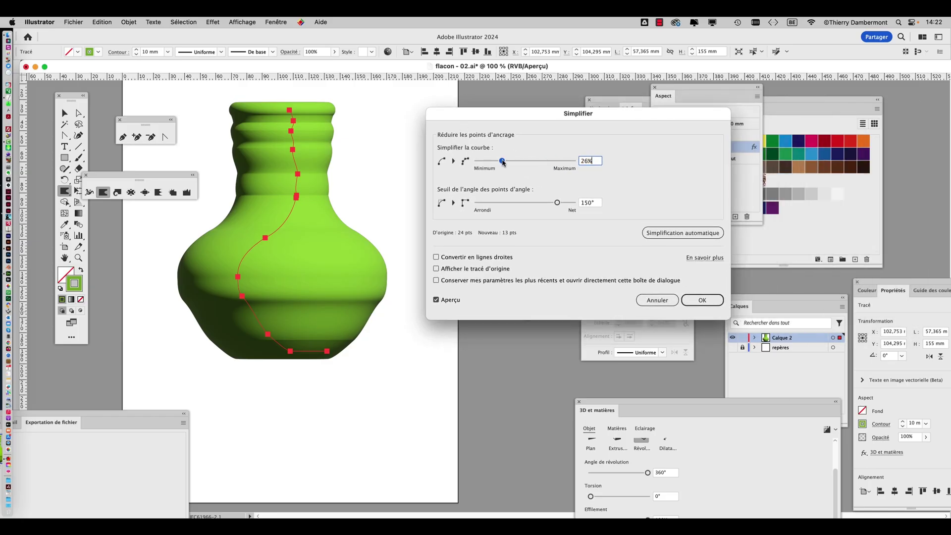
drag(509, 162, 548, 162)
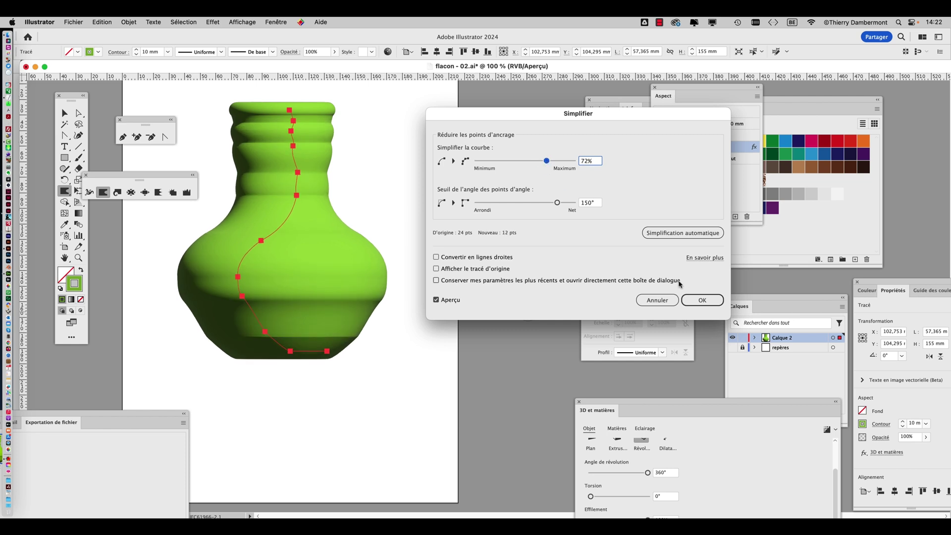
click(703, 300)
click(73, 22)
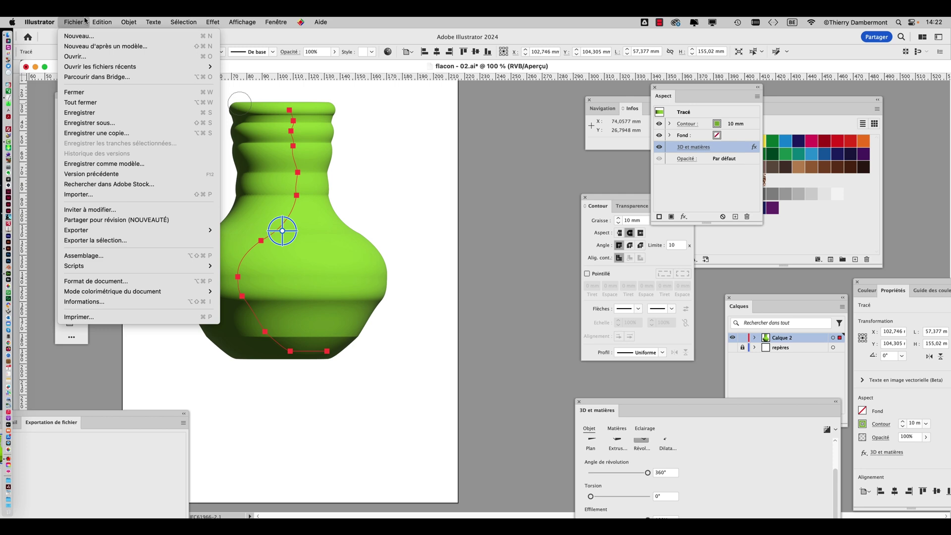
Save the document as flacon - 03.ai with the default Illustrator options.
click(123, 128)
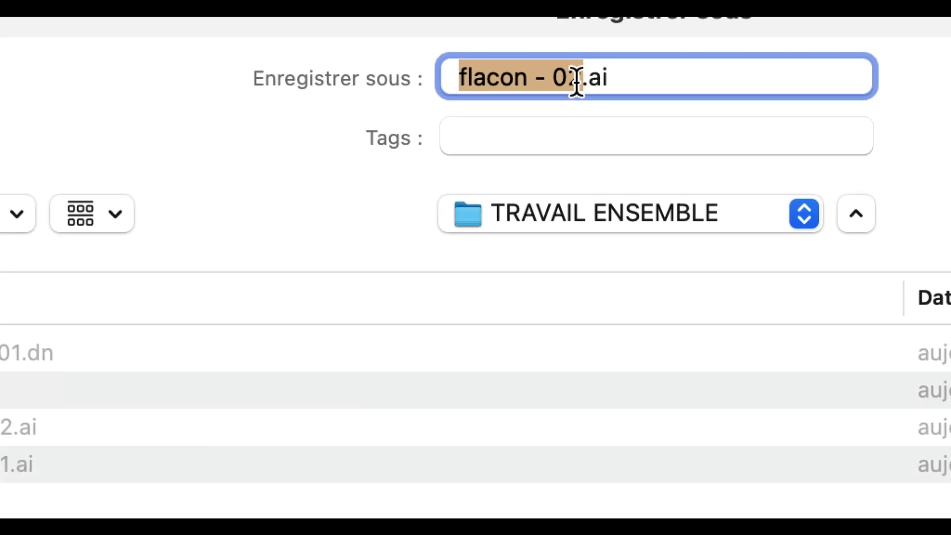
drag(574, 82, 572, 82)
text(3)
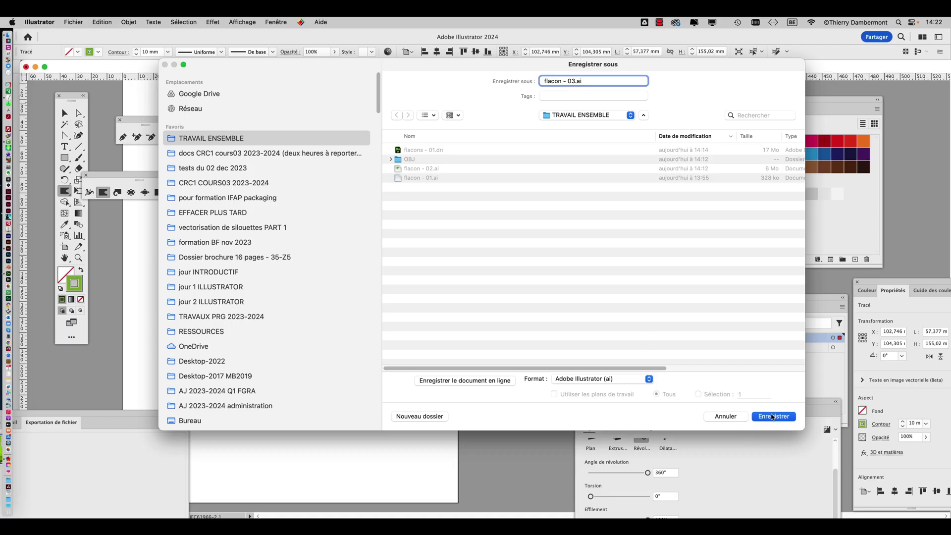
click(773, 416)
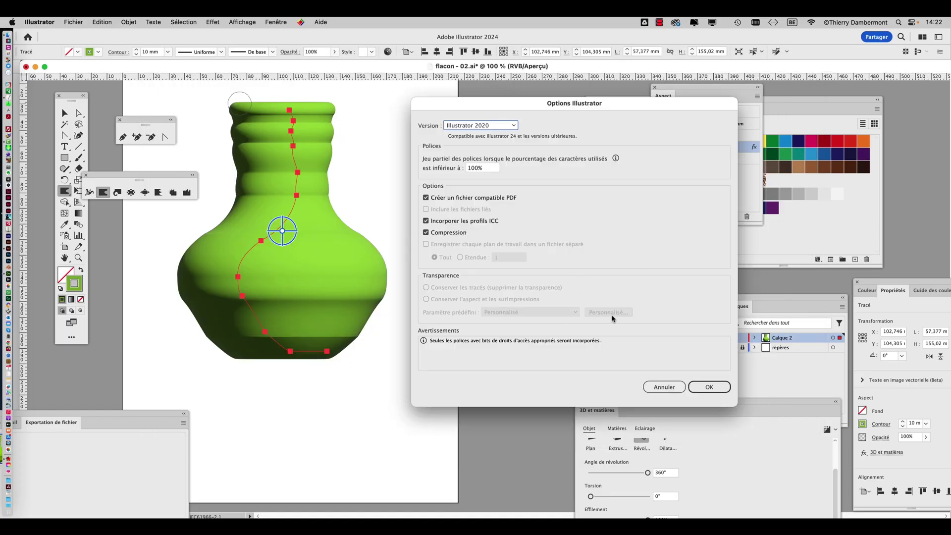
click(712, 388)
click(128, 22)
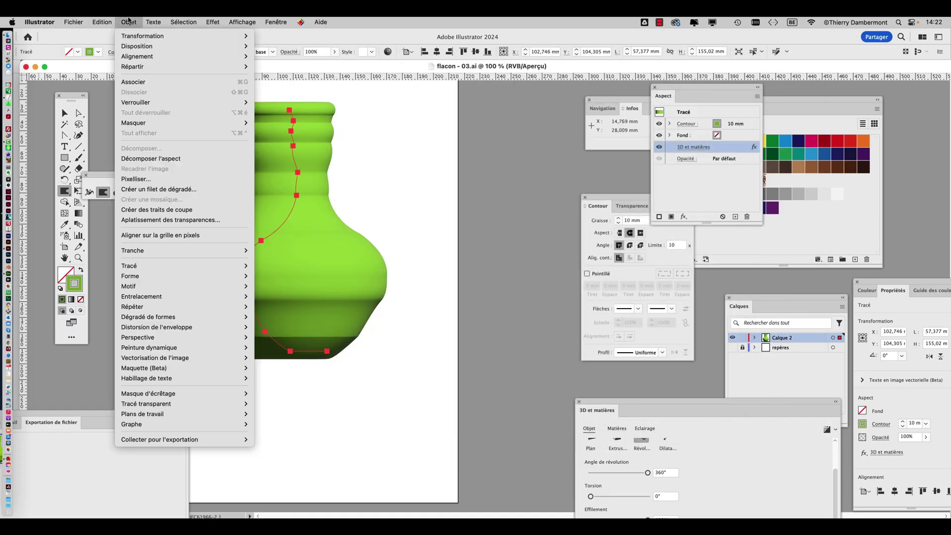
mouse_move(143, 268)
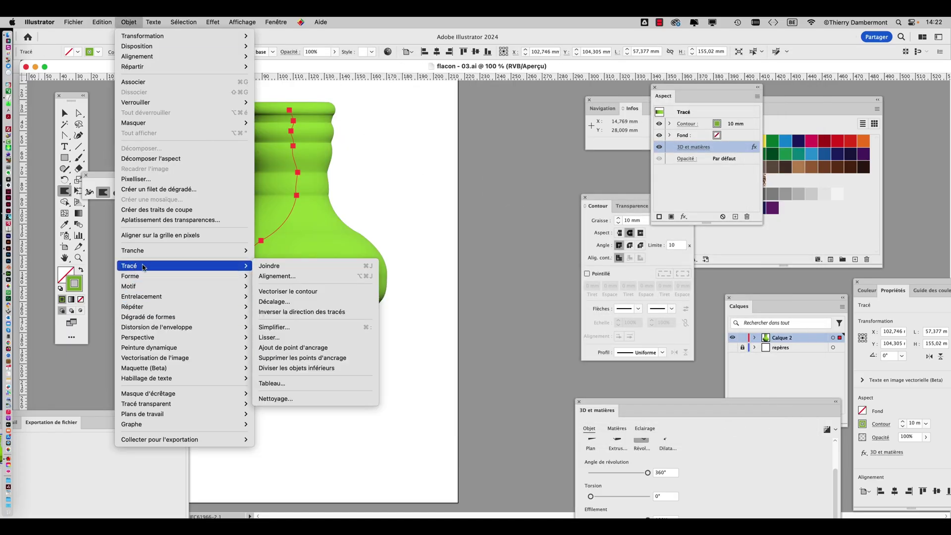
click(300, 328)
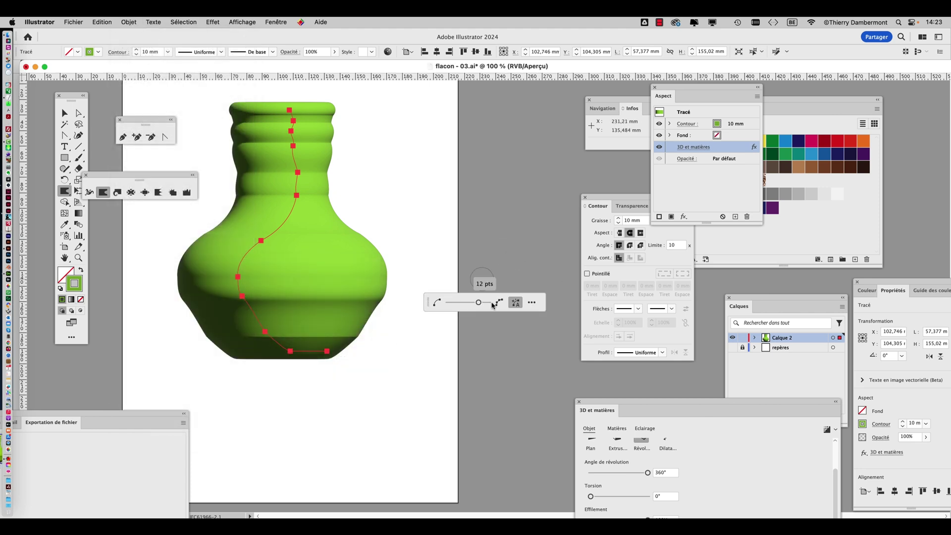
click(532, 303)
click(436, 257)
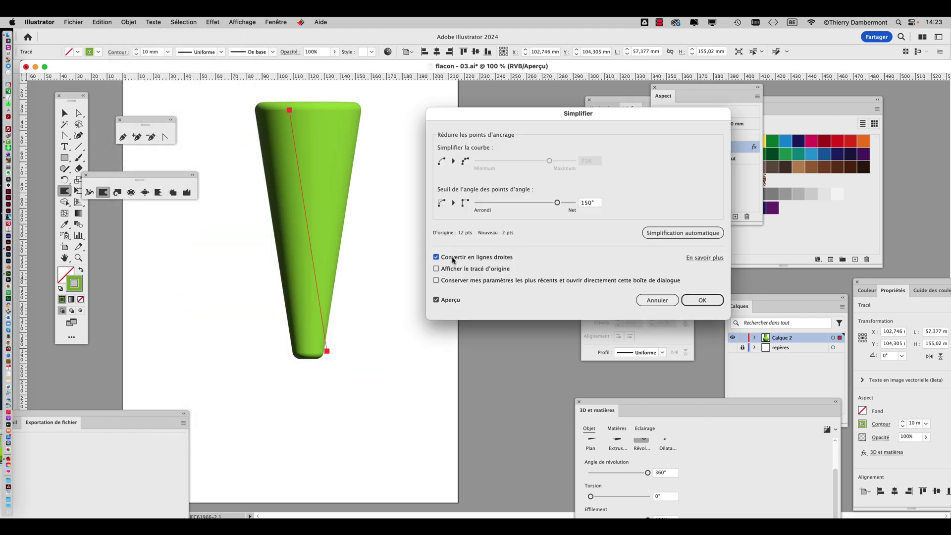
drag(556, 204, 485, 205)
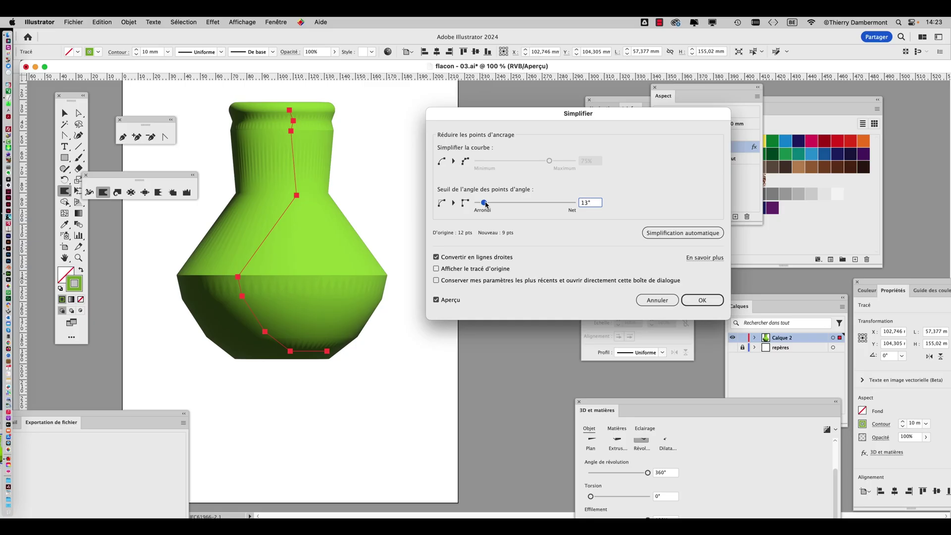
click(437, 257)
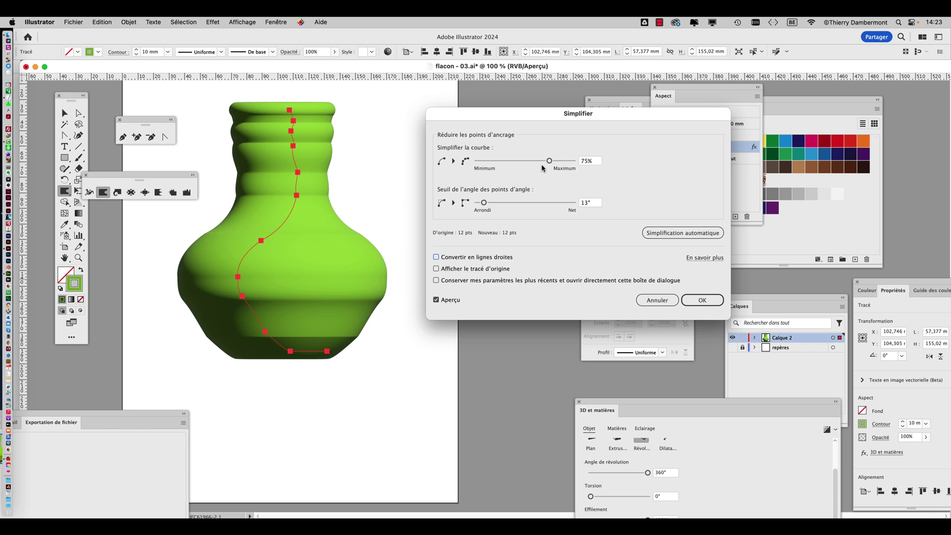
click(658, 301)
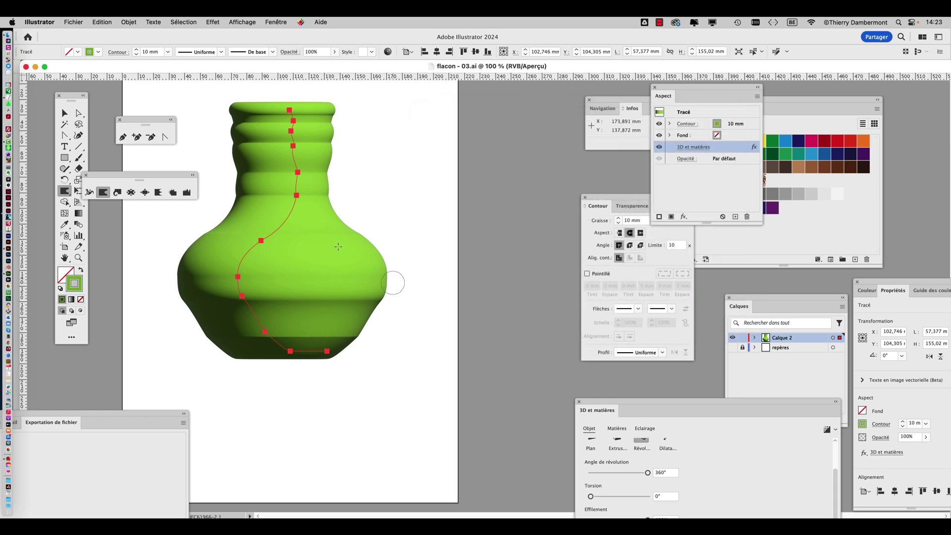
Tilt the 3D vase with the Selection tool so its opening shows.
alt+scroll(276, 204, up, 4)
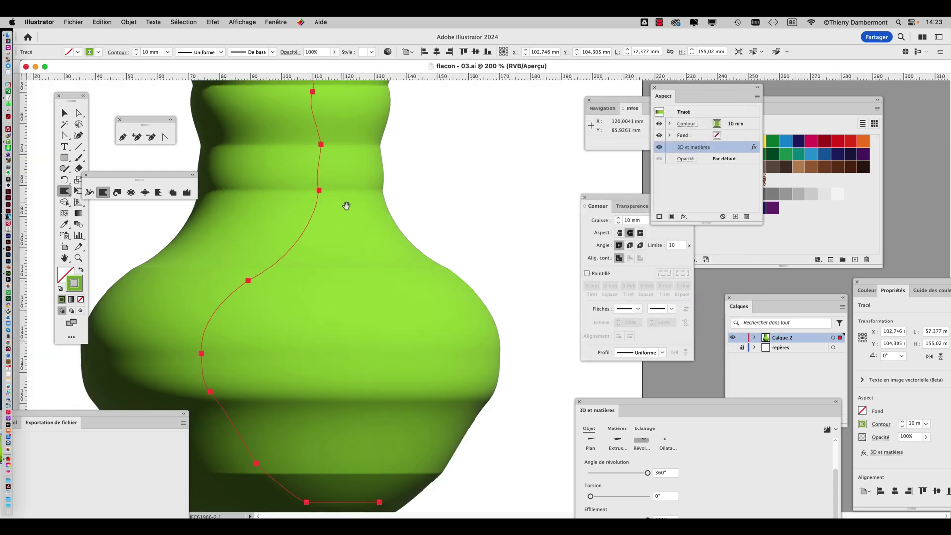
alt+scroll(344, 206, down, 4)
click(64, 113)
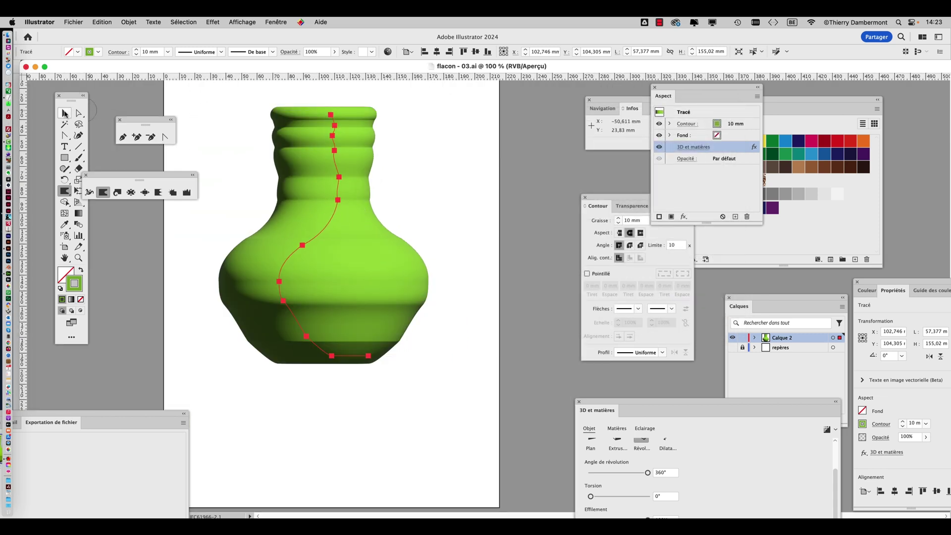
drag(325, 233, 371, 216)
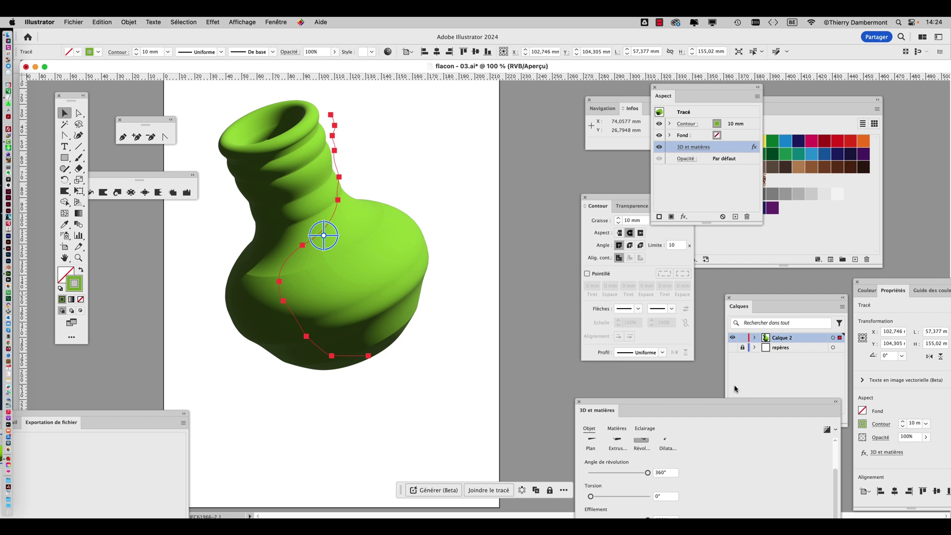
Export the vase as an OBJ file to the chosen folder, then switch to Adobe Dimension.
drag(145, 416, 558, 113)
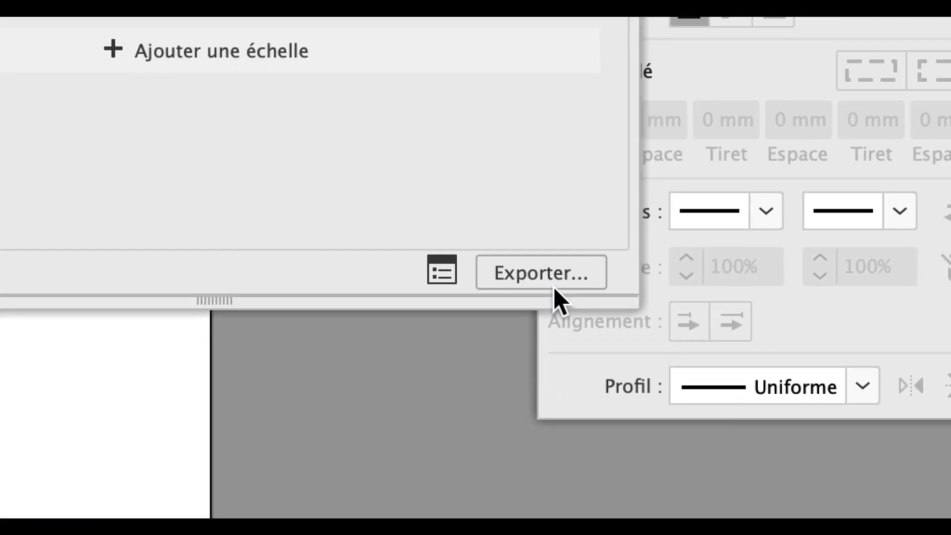
click(505, 488)
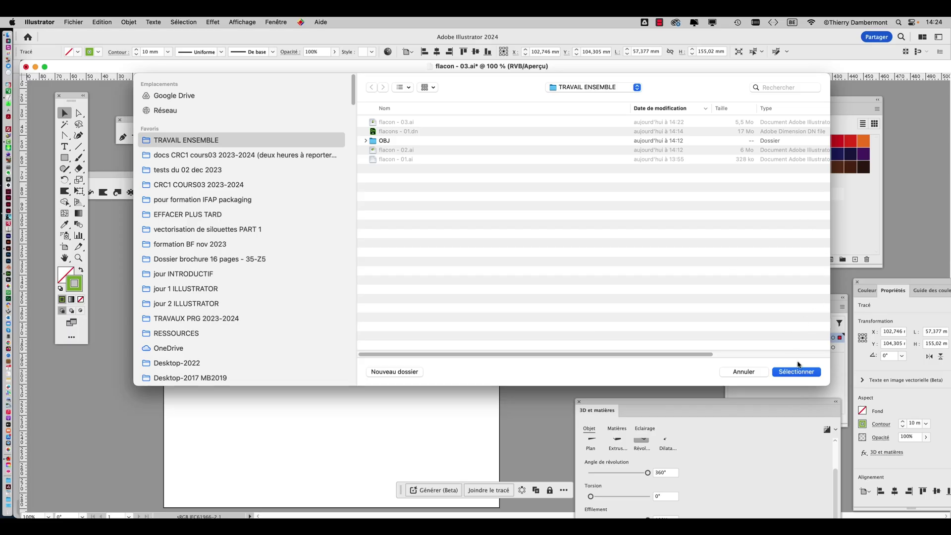
click(798, 371)
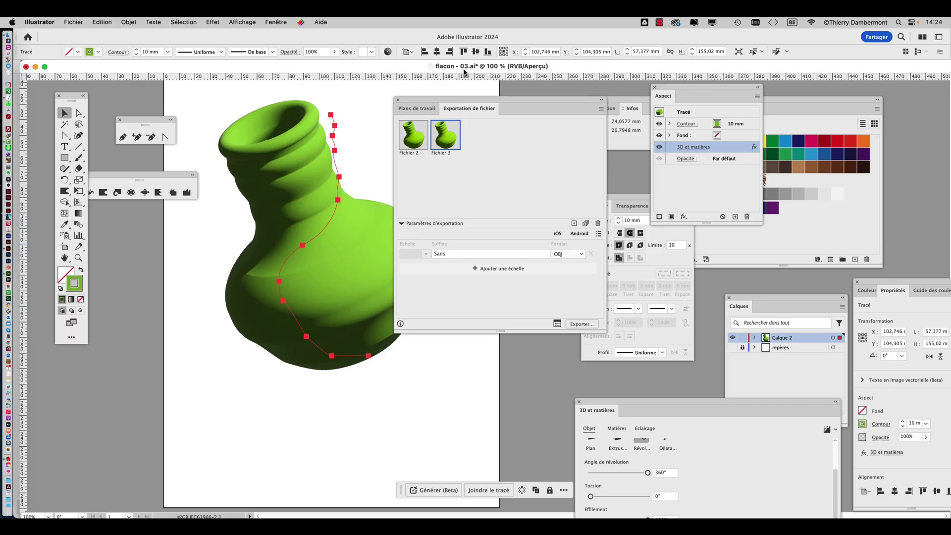
key(super+Tab)
key(super+Tab)
Import Fichier 3.obj into the Adobe Dimension scene.
click(96, 21)
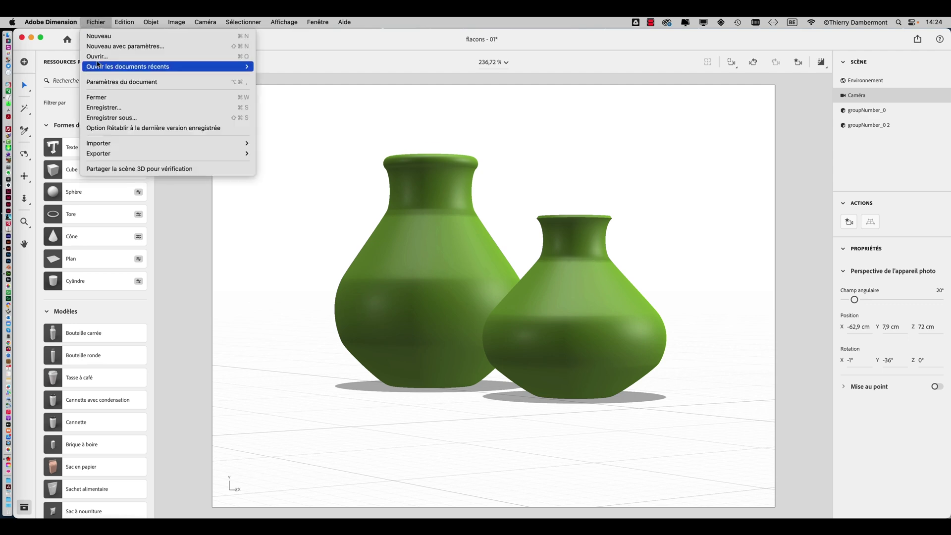
mouse_move(198, 144)
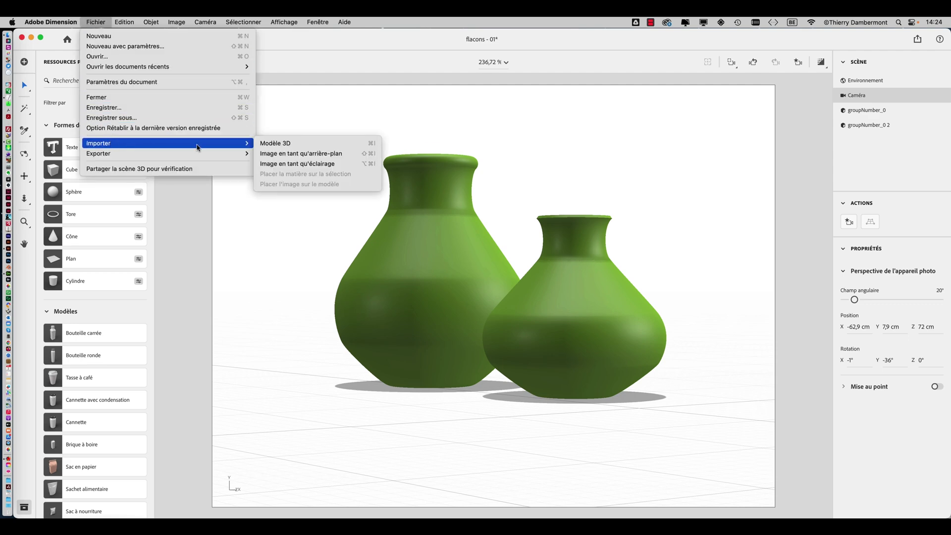
click(263, 143)
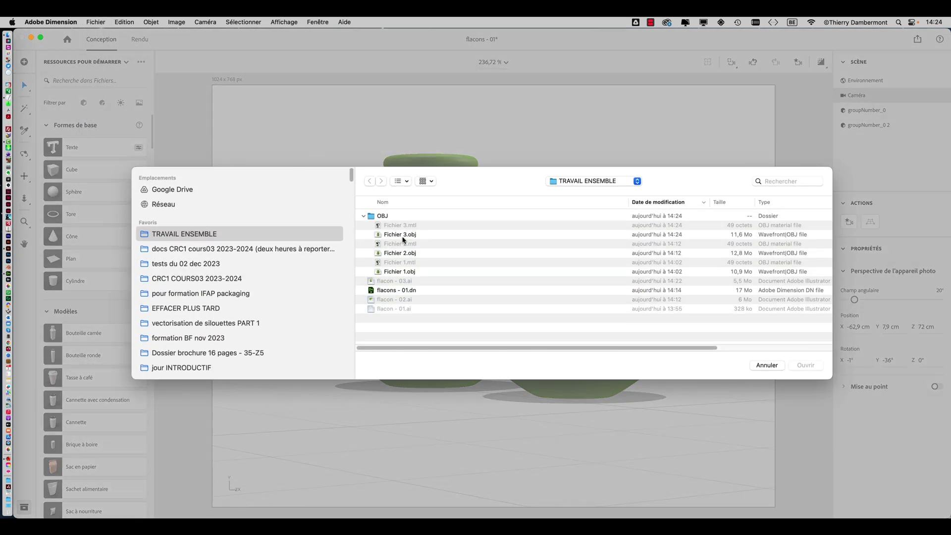
click(403, 237)
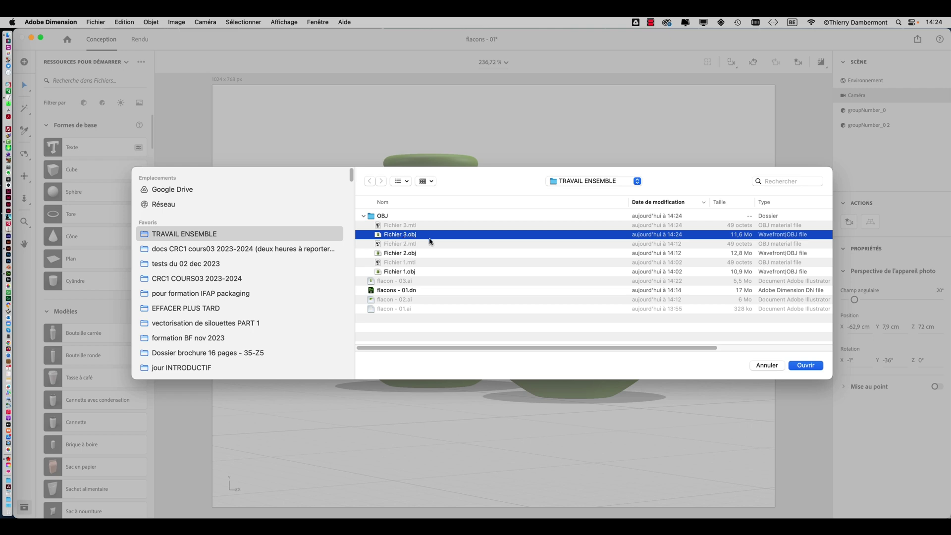
click(806, 366)
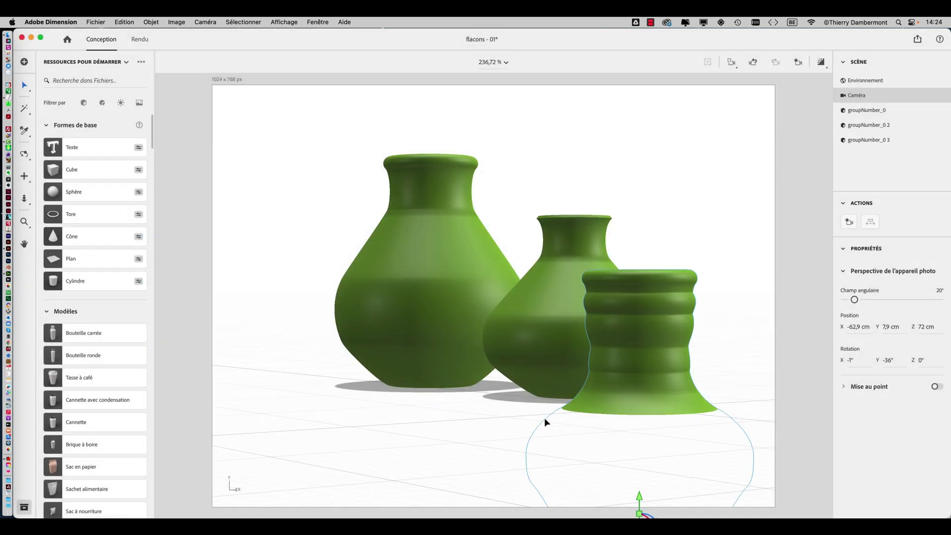
Place the ribbed flask behind the others on the ground, keeping it upright.
scroll(653, 410, down, 4)
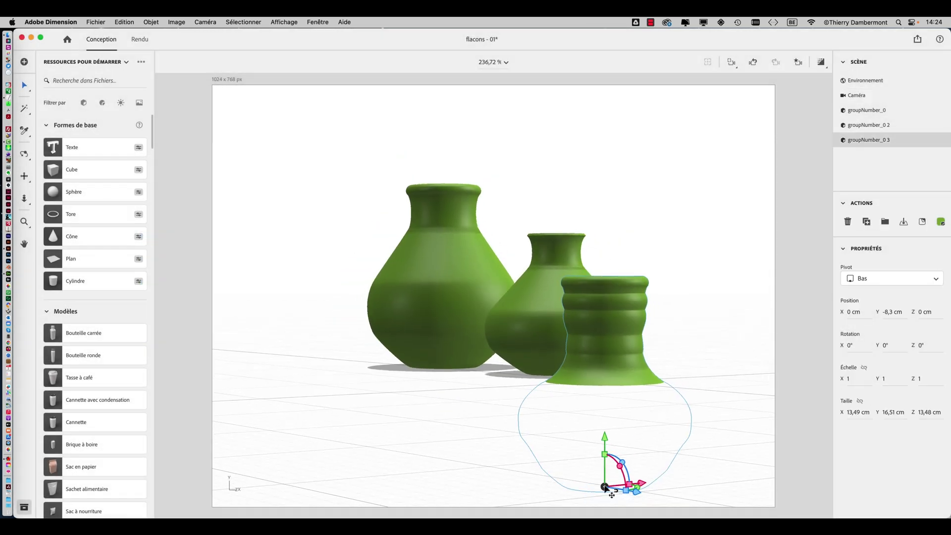
drag(606, 488, 674, 394)
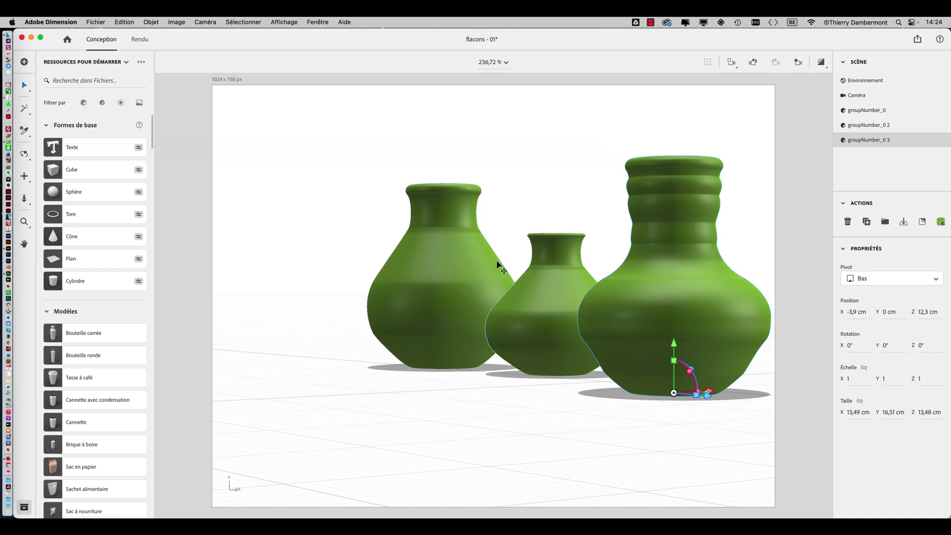
middle_drag(555, 278, 325, 312)
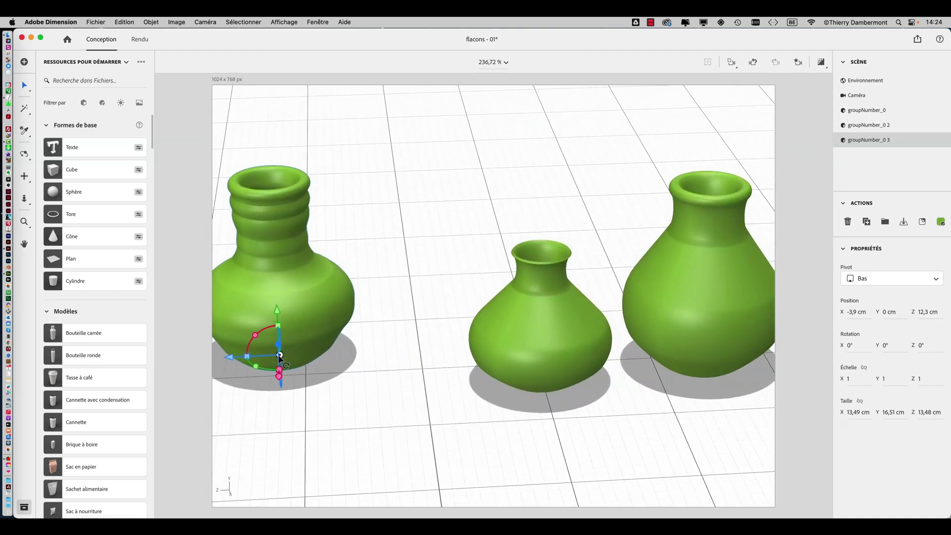
drag(280, 356, 361, 358)
drag(280, 356, 293, 372)
middle_drag(291, 372, 337, 407)
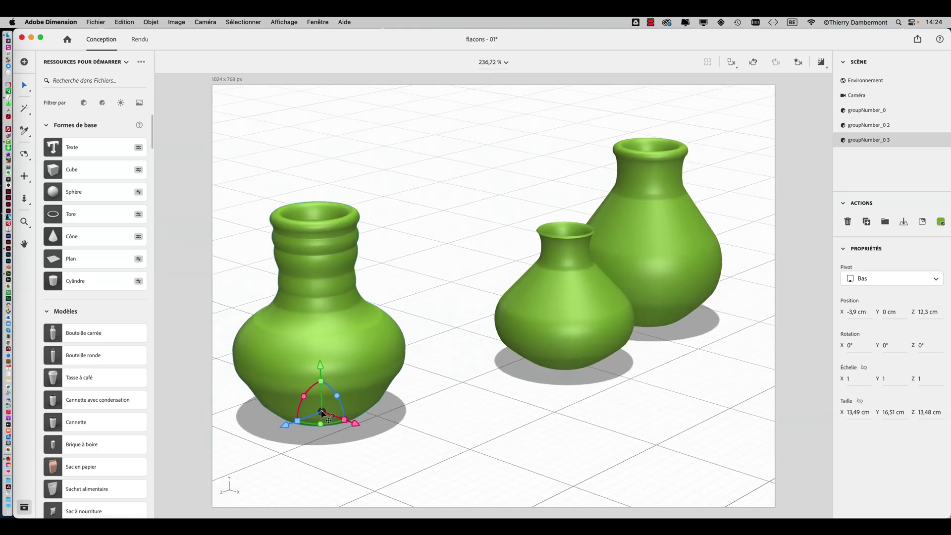
drag(322, 412, 736, 389)
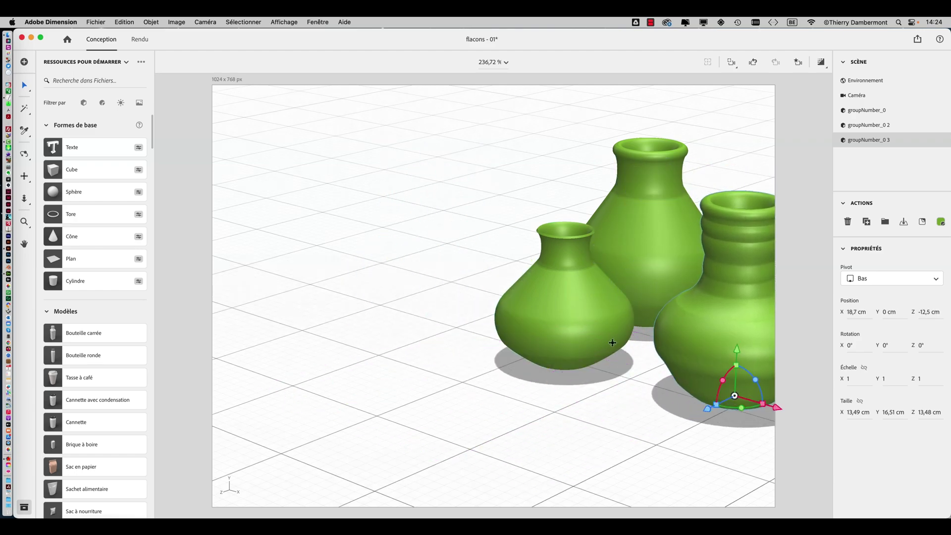
Orbit the camera to front and lower three-quarter views of the three flasks.
middle_drag(613, 343, 361, 319)
middle_drag(540, 312, 393, 368)
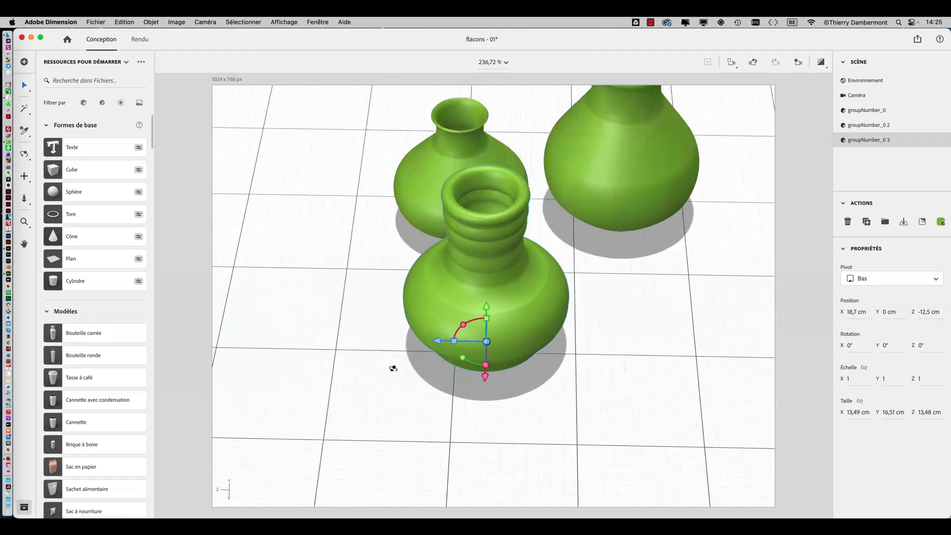
right_drag(394, 369, 264, 326)
middle_drag(547, 365, 387, 335)
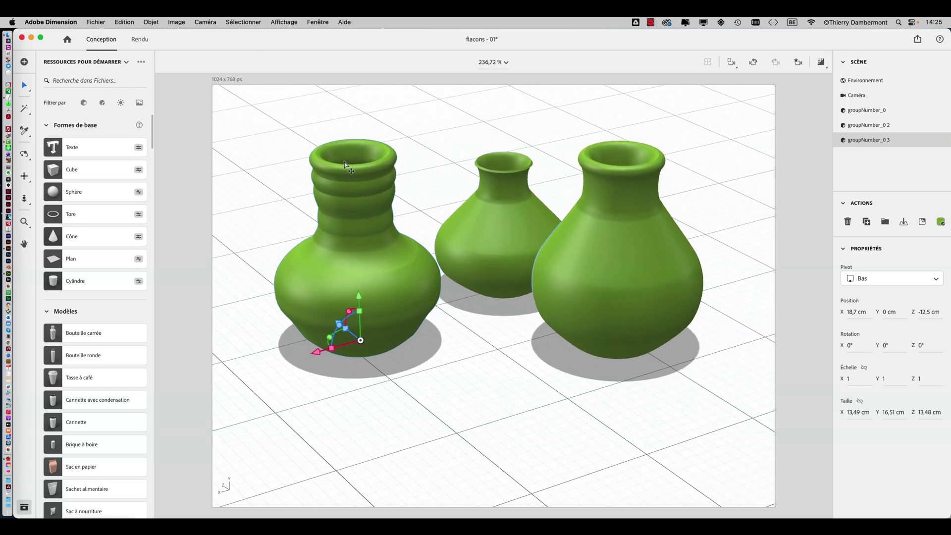
Switch to Illustrator, move the file export panel aside, and return to Illustrator.
key(super+Tab)
key(super)
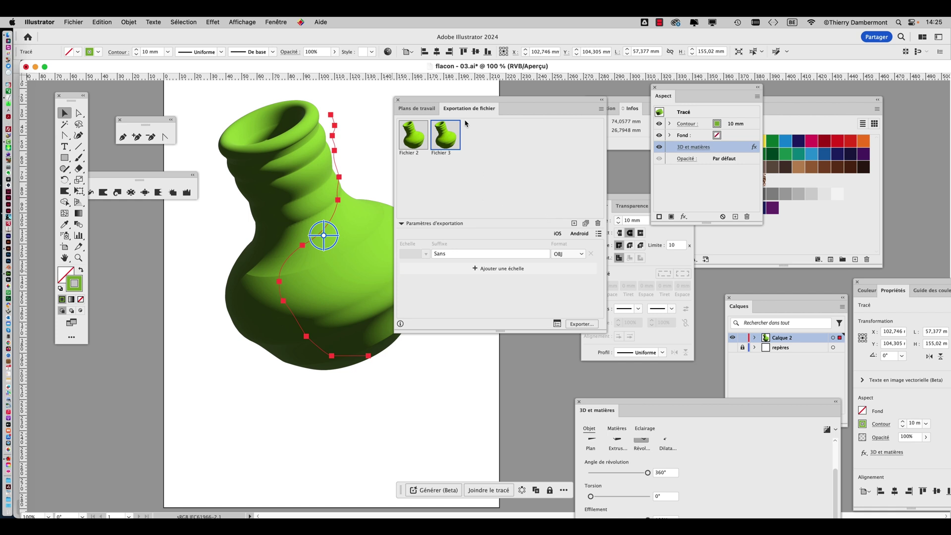
drag(449, 100, 75, 400)
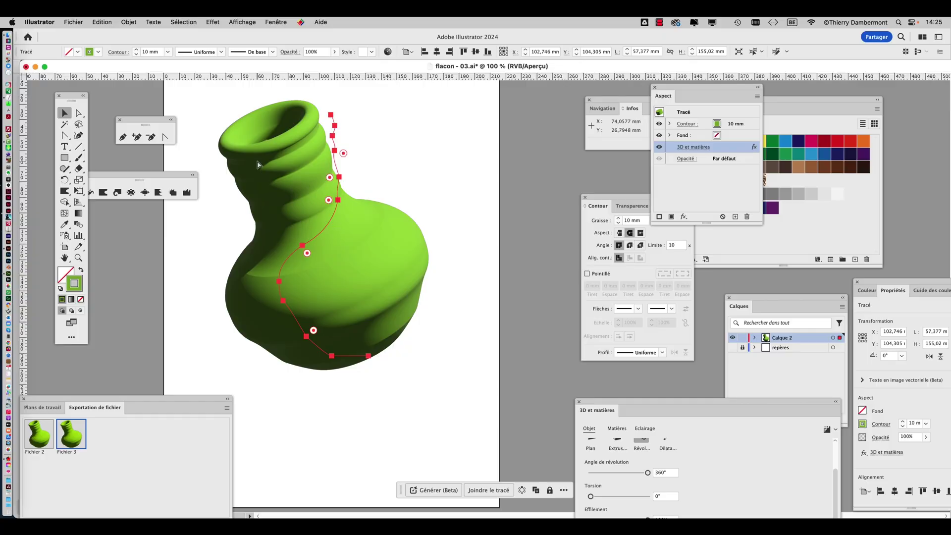
key(super+Tab)
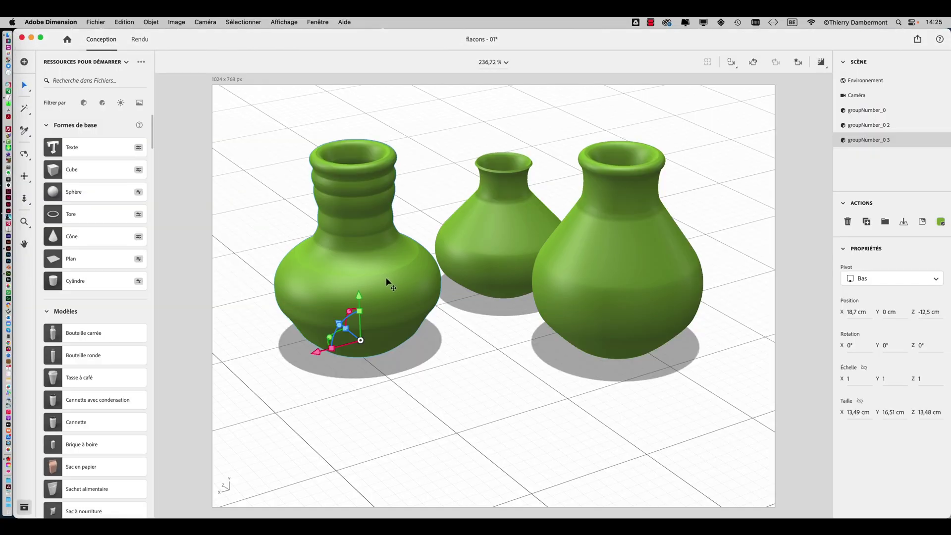
key(super+Tab)
Render the vase with ray tracing and rotate it to X 67.098°, Y −130.821°.
click(394, 282)
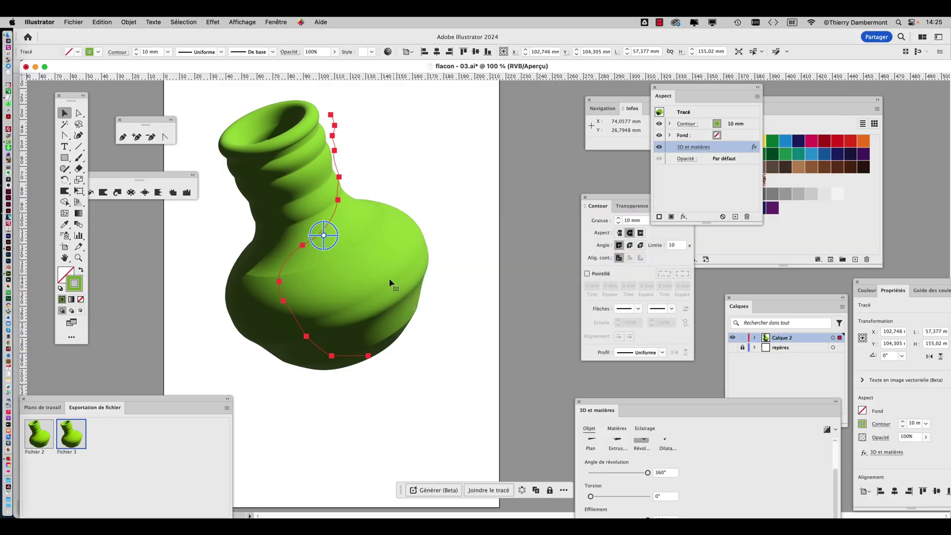
drag(709, 405, 510, 118)
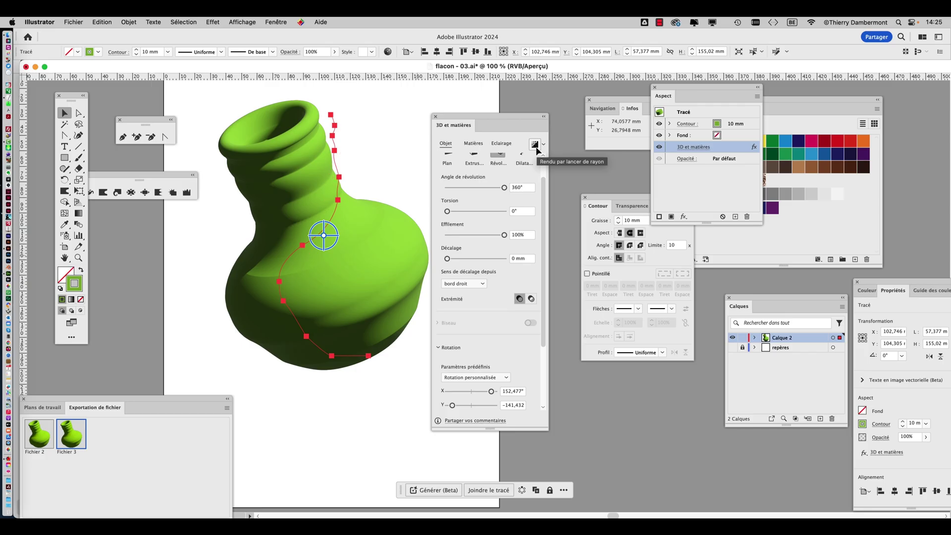
click(536, 148)
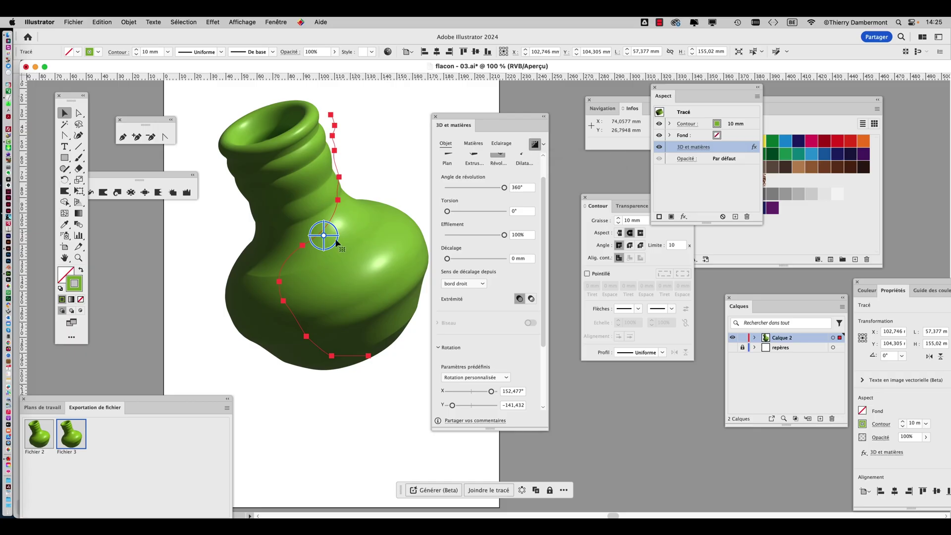
drag(324, 236, 354, 246)
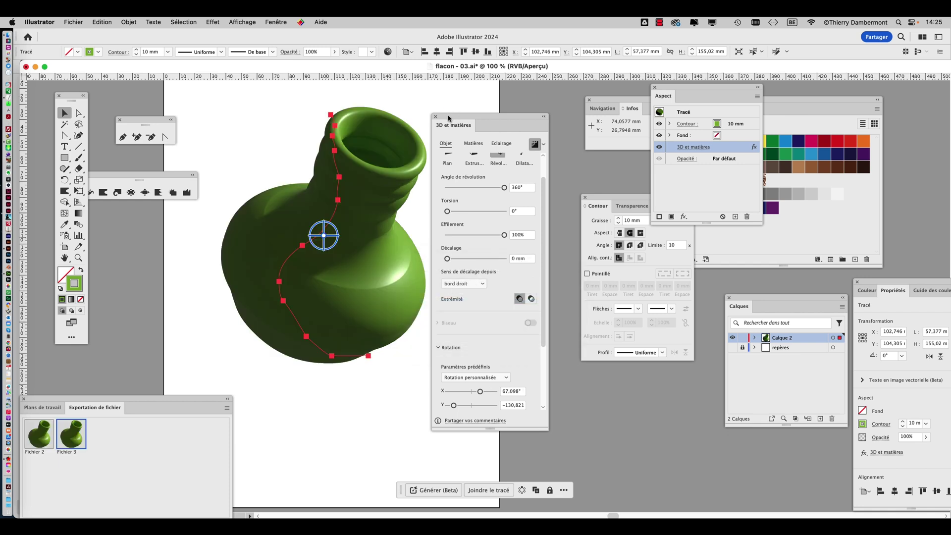
drag(449, 118, 460, 116)
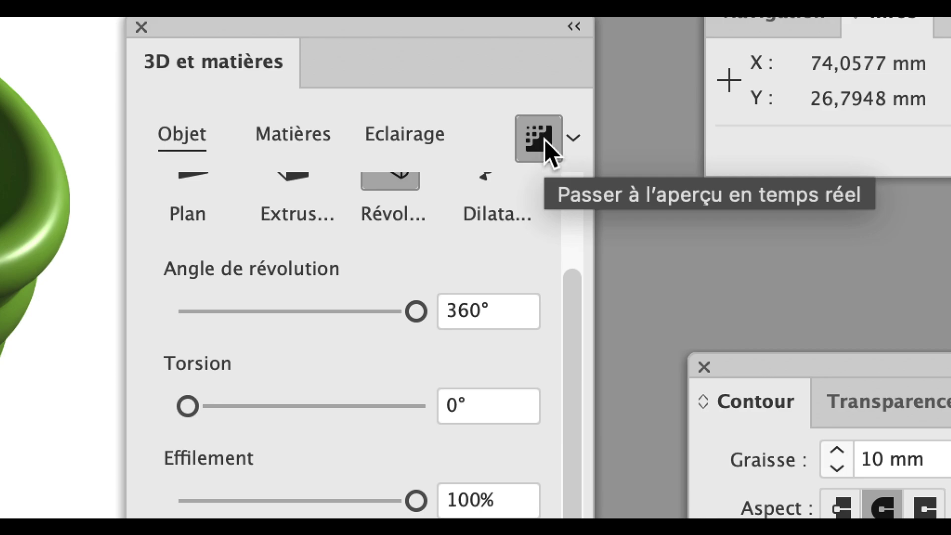
Switch to live preview and rotate the vase to X 159.158°, Y −169°, Z 146.542°.
click(545, 140)
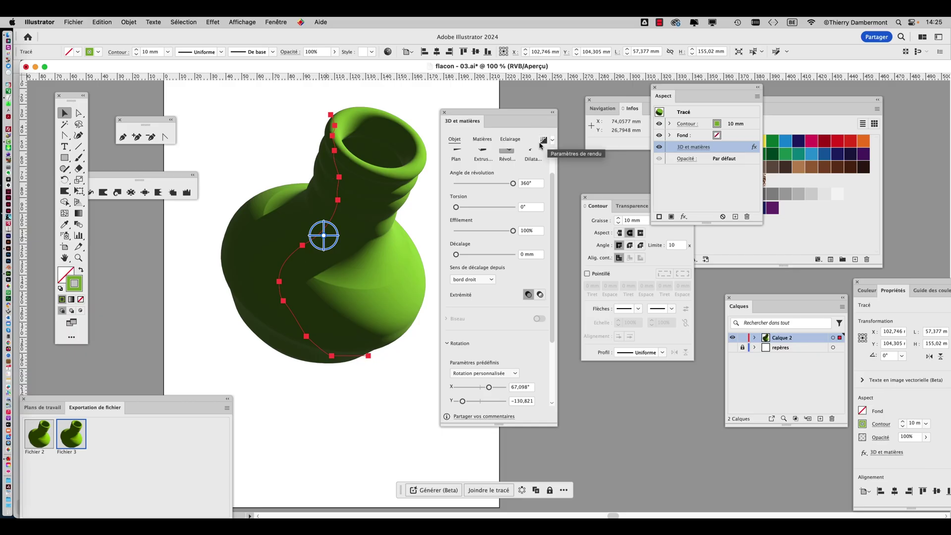
drag(324, 236, 357, 248)
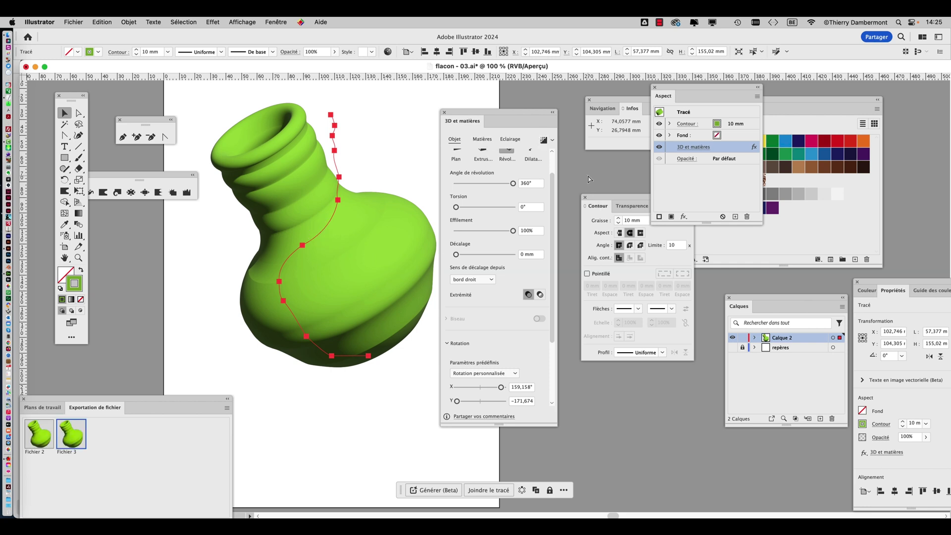
drag(476, 114, 431, 96)
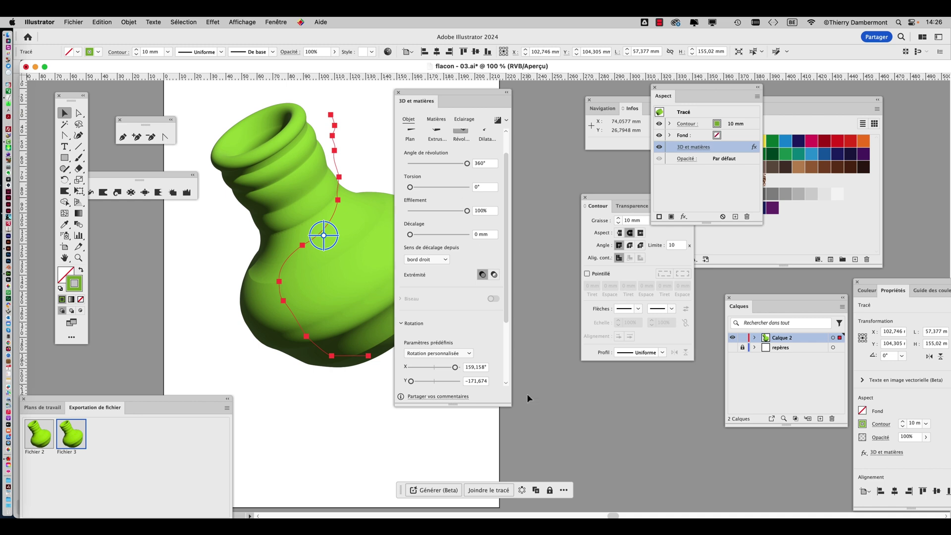
drag(509, 406, 601, 447)
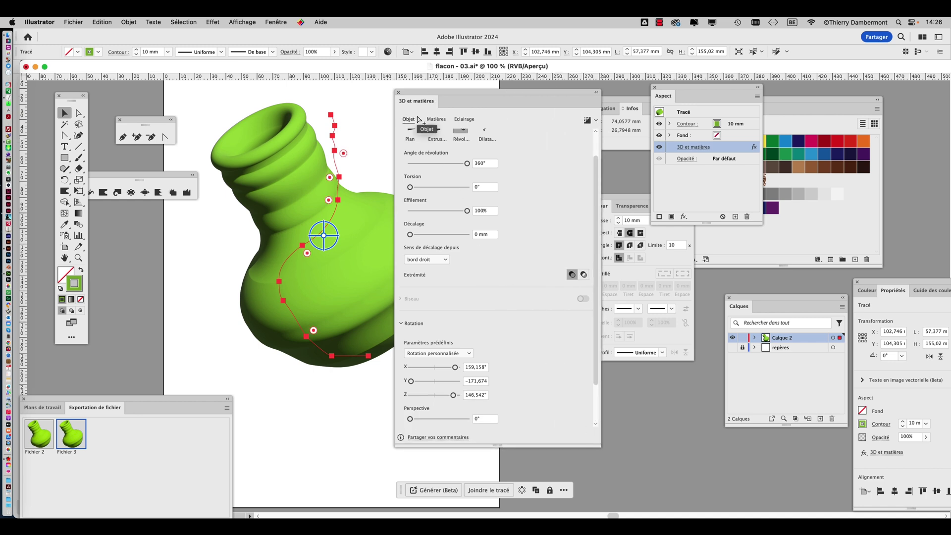
Check the Paramètres de rendu options and close them without changes.
scroll(495, 258, down, 2)
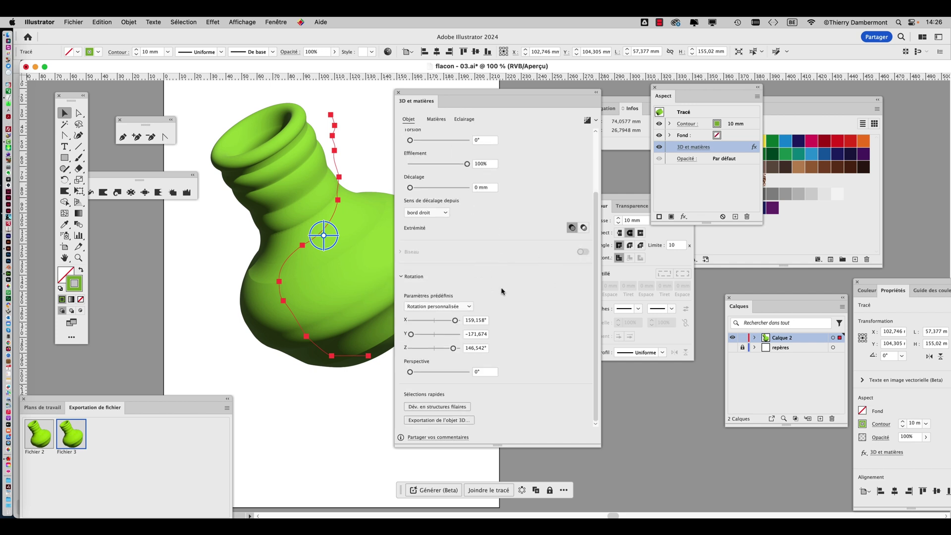
scroll(502, 293, up, 3)
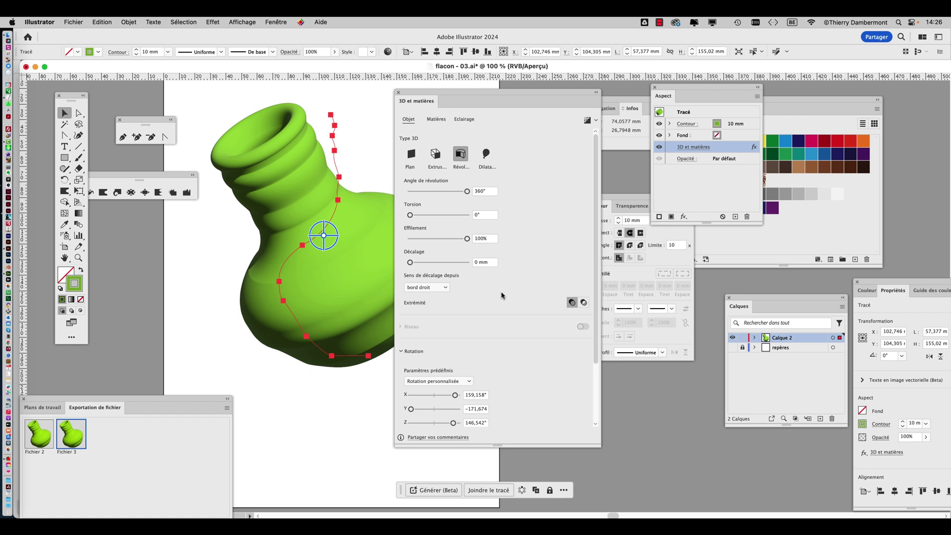
click(596, 121)
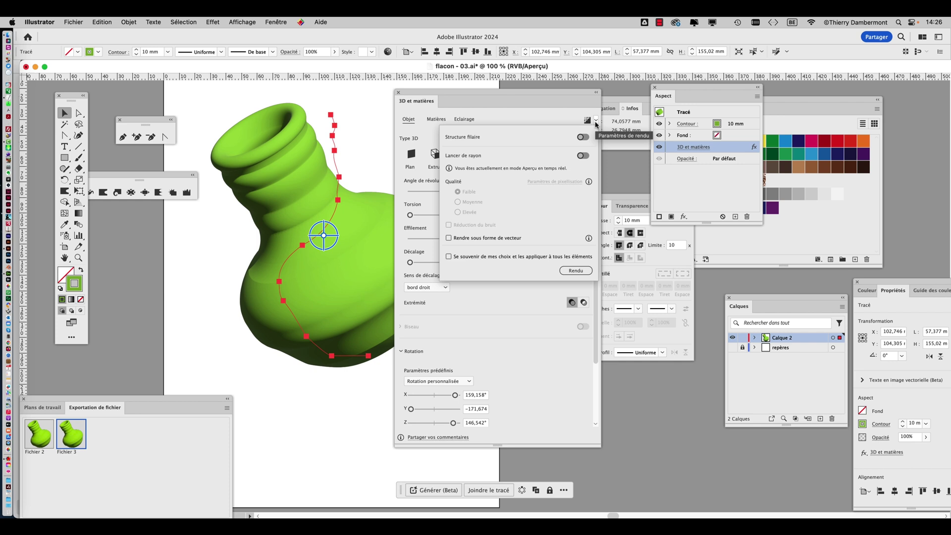
click(596, 123)
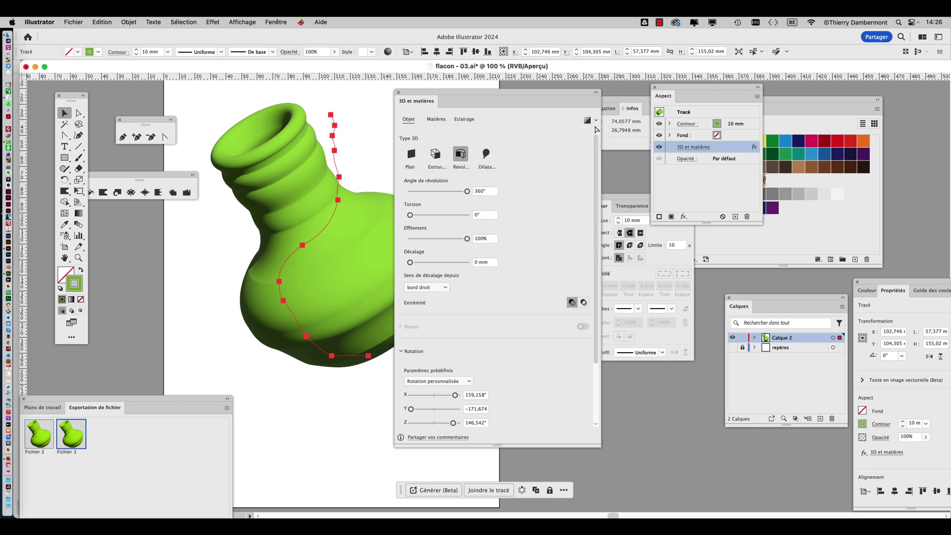
scroll(506, 306, down, 3)
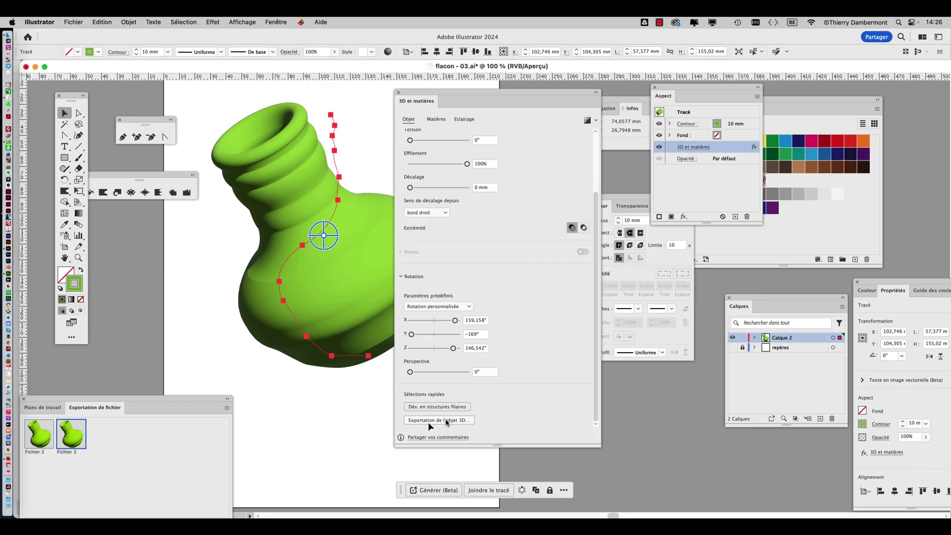
scroll(512, 300, up, 5)
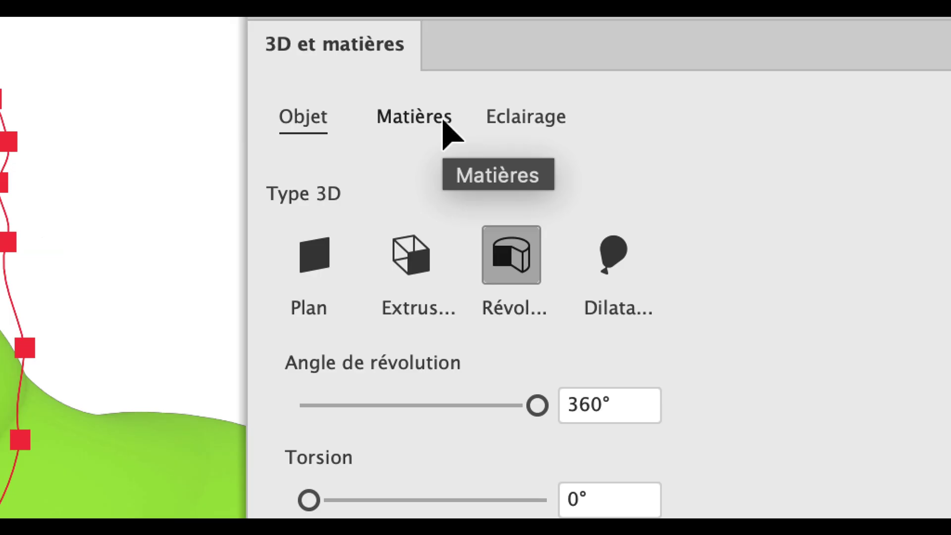
Show the material presets and apply Feuille de cuivre copper to the vase.
click(444, 123)
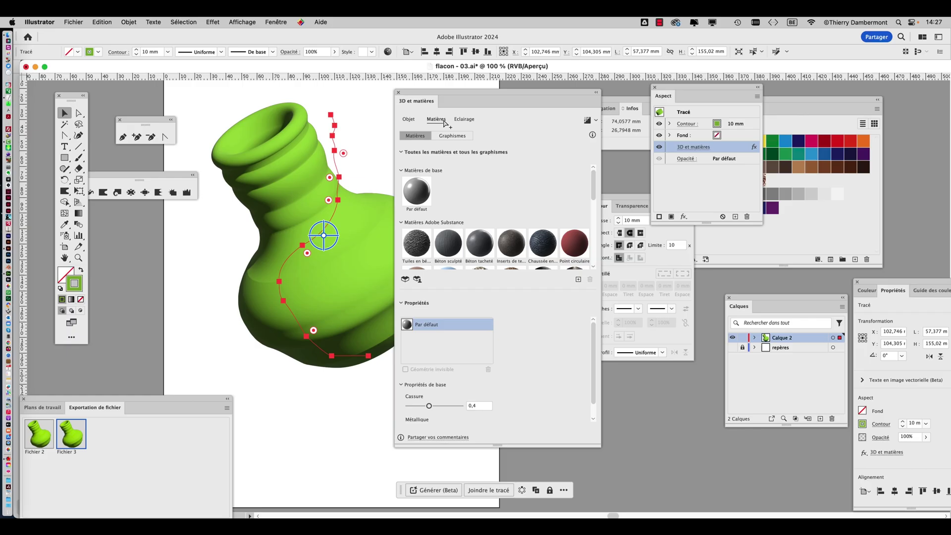
drag(590, 194, 593, 211)
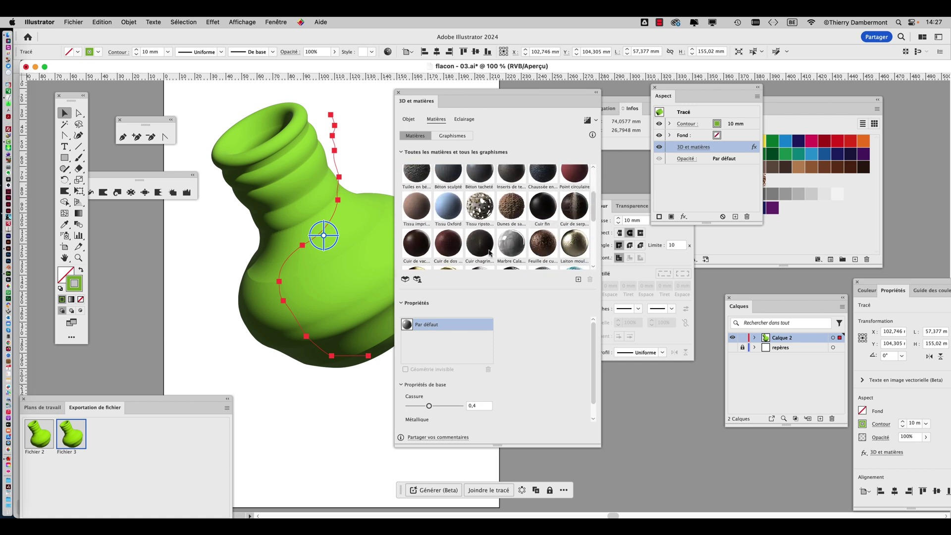
click(536, 249)
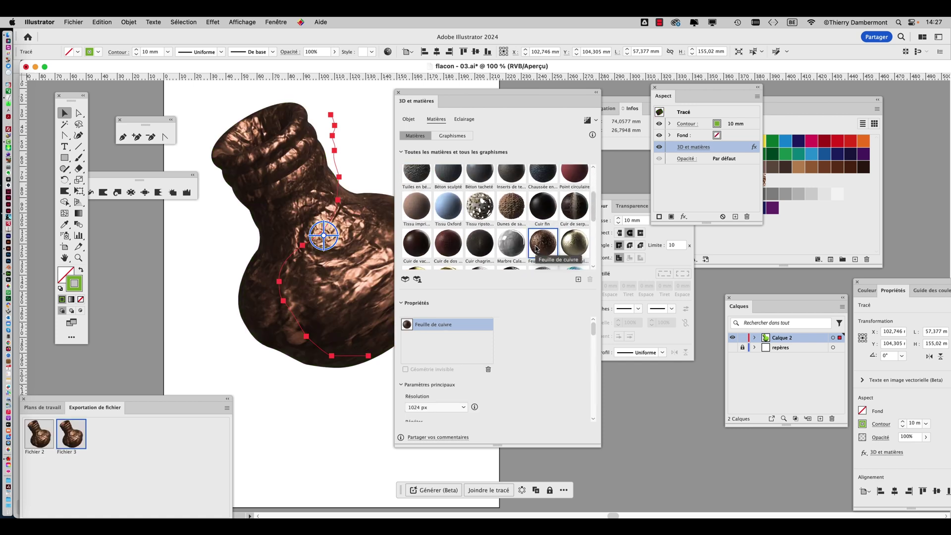
drag(471, 96, 532, 94)
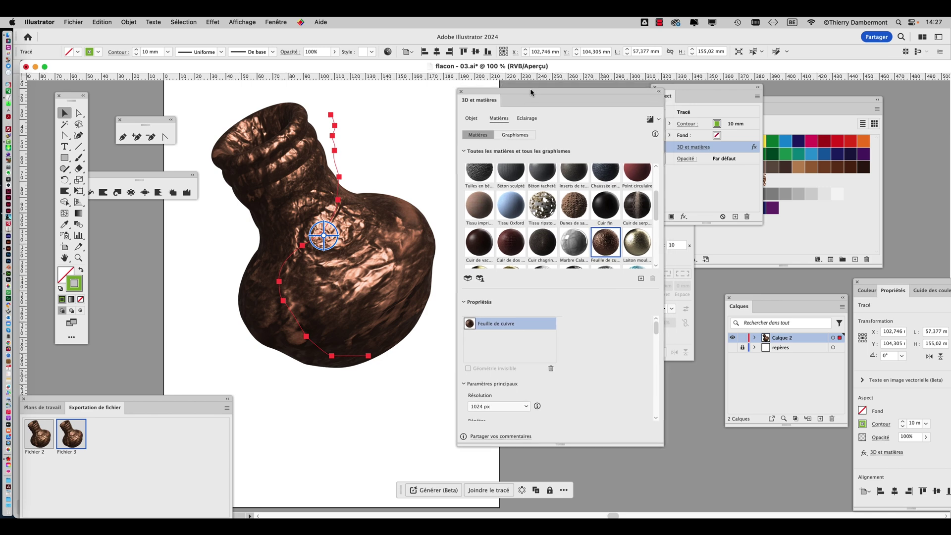
Try Laiton moulé sous pression brass with ray tracing, then apply Marbre Calacatta.
click(635, 250)
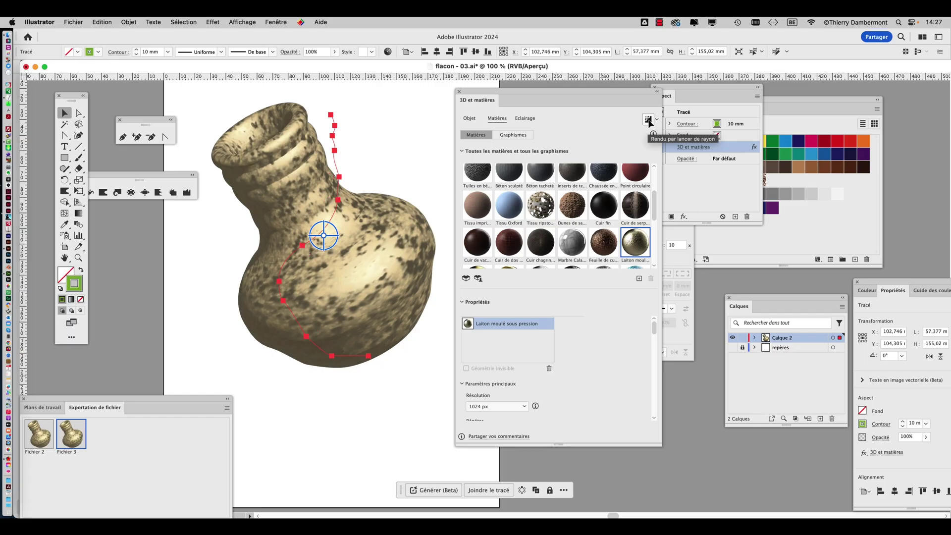
click(648, 120)
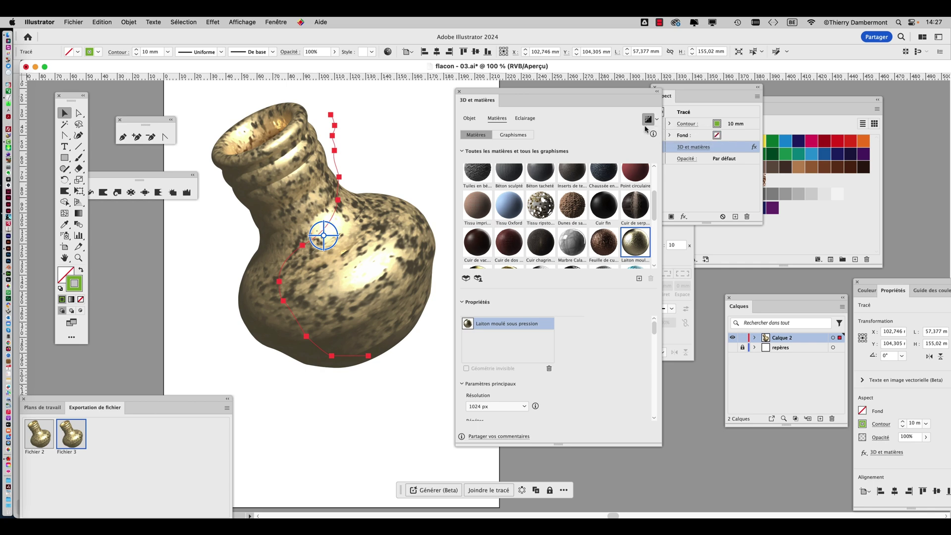
click(647, 121)
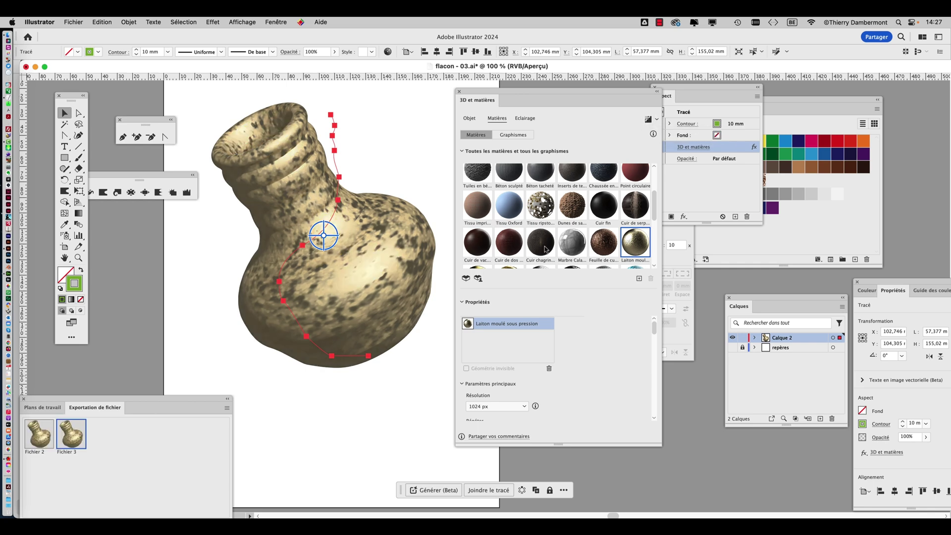
click(574, 246)
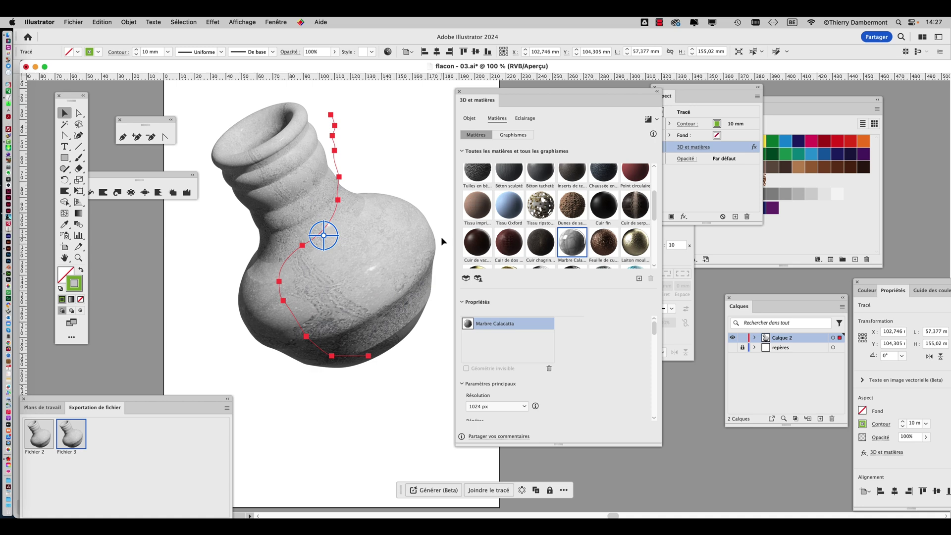
scroll(592, 329, down, 3)
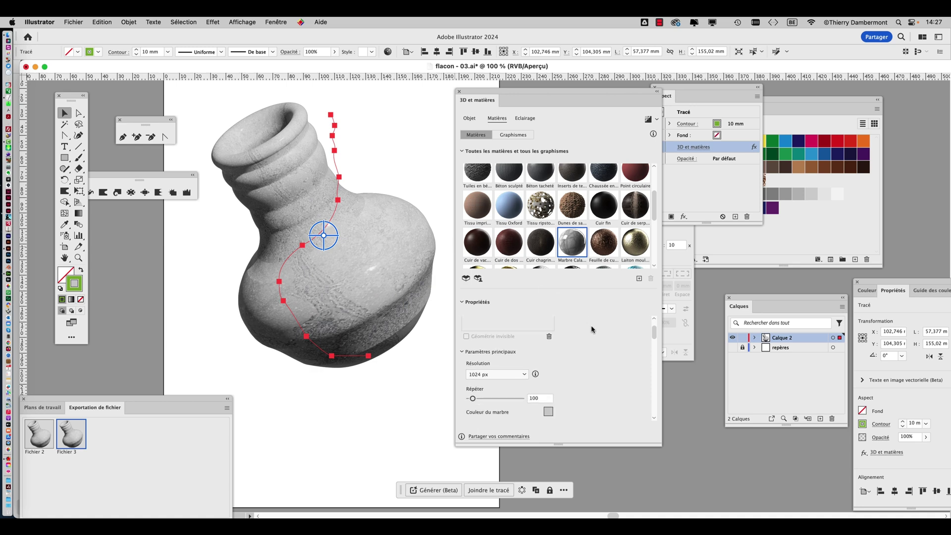
Set the Marbre Calacatta repeat to 118 and review the remaining marble properties.
drag(491, 94, 479, 39)
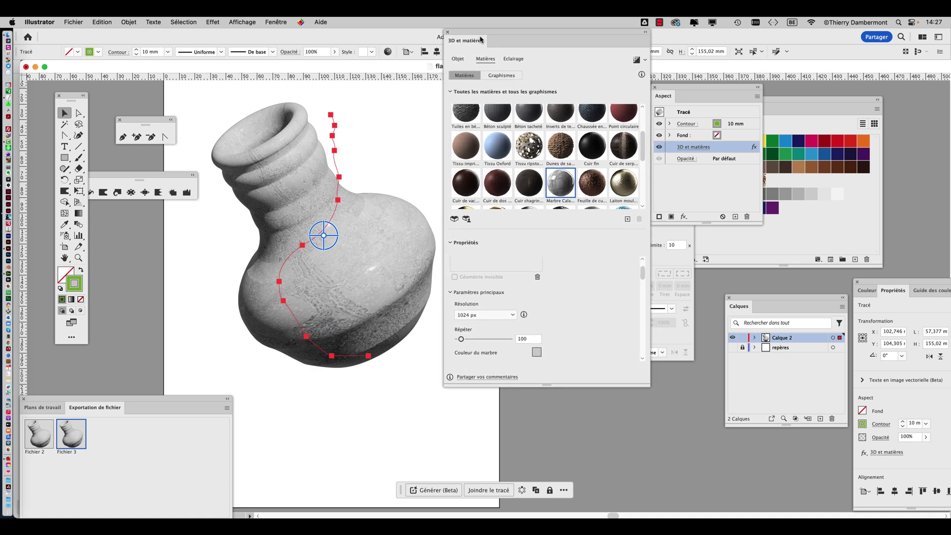
drag(649, 391, 679, 440)
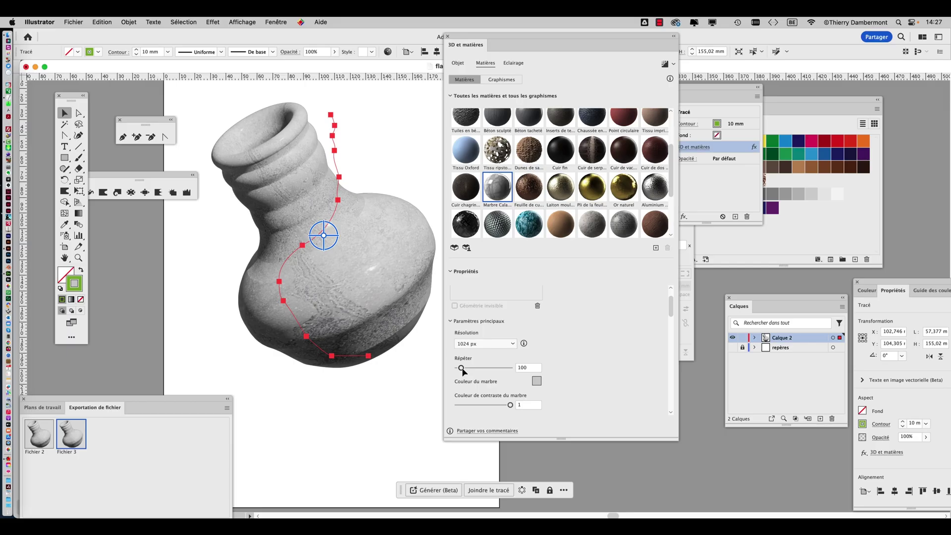
mouse_move(458, 365)
mouse_down()
mouse_move(479, 378)
mouse_move(460, 371)
mouse_up()
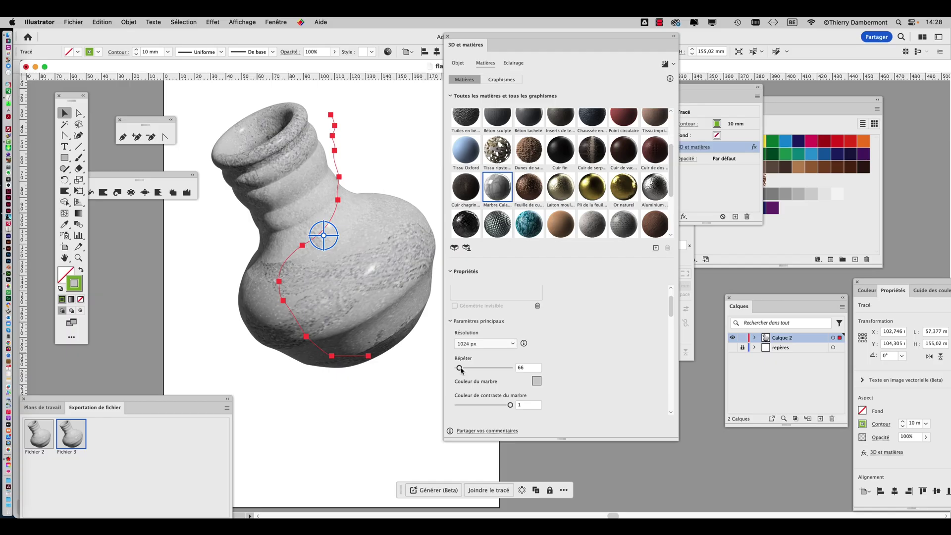
drag(460, 369, 463, 369)
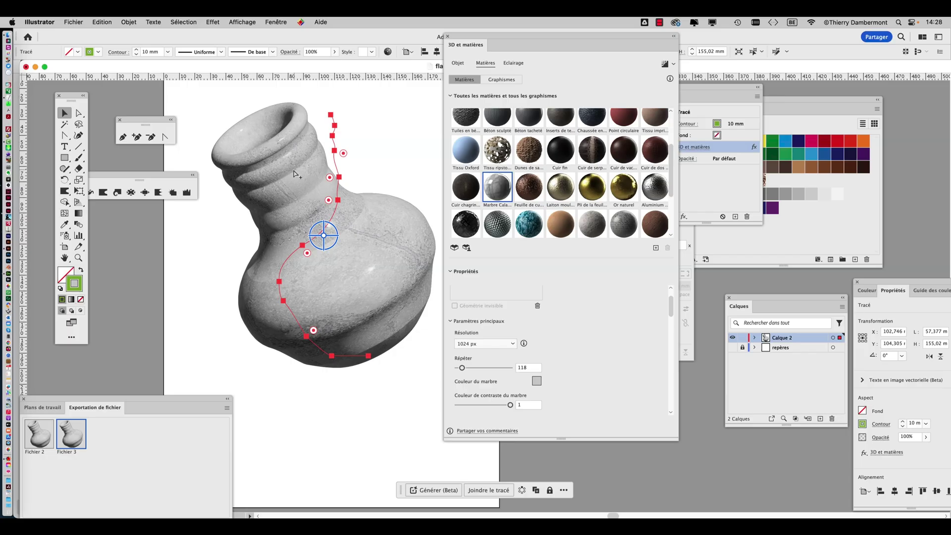
scroll(577, 376, down, 5)
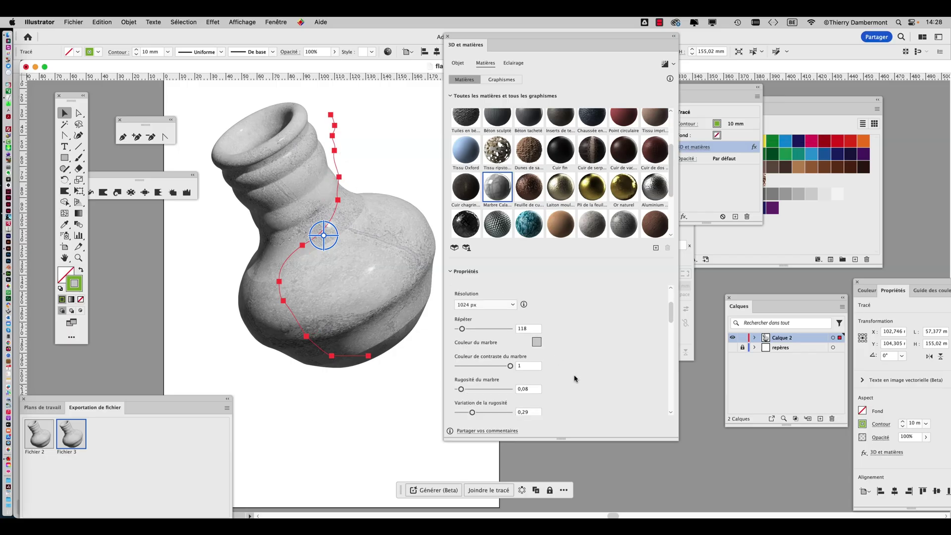
scroll(574, 382, down, 6)
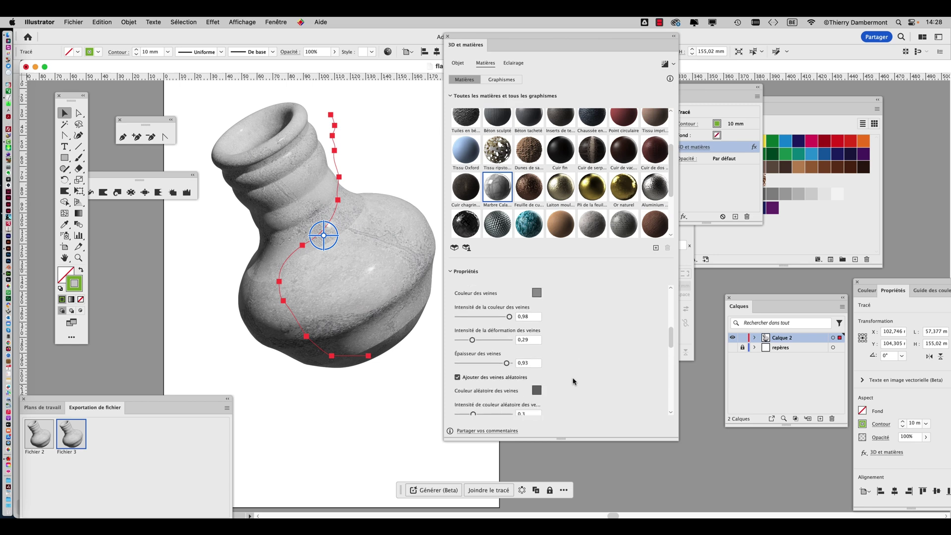
scroll(573, 382, down, 6)
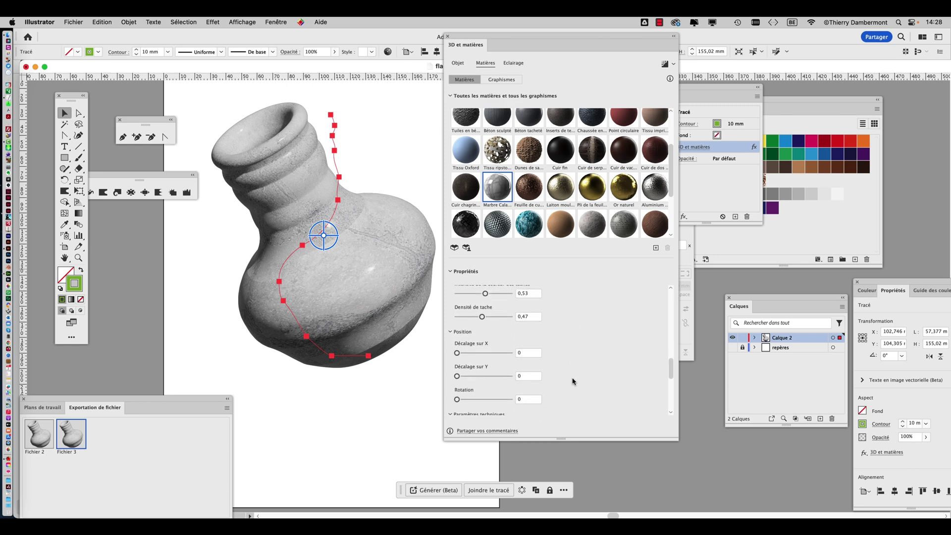
scroll(573, 382, down, 4)
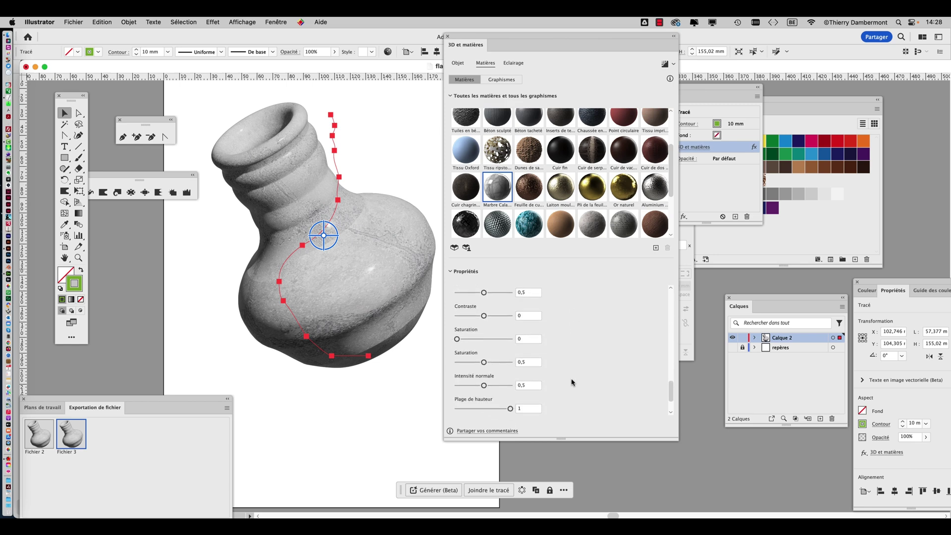
scroll(573, 382, down, 2)
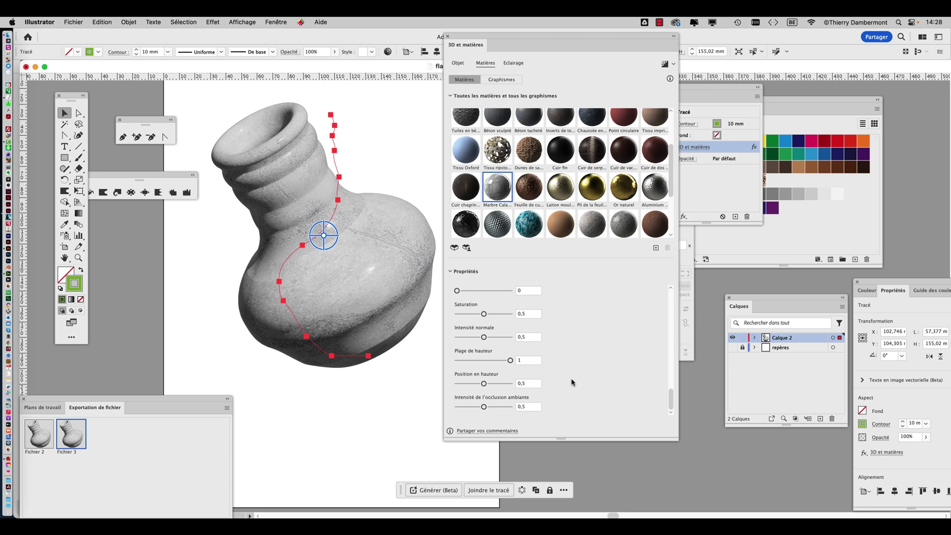
scroll(573, 382, up, 15)
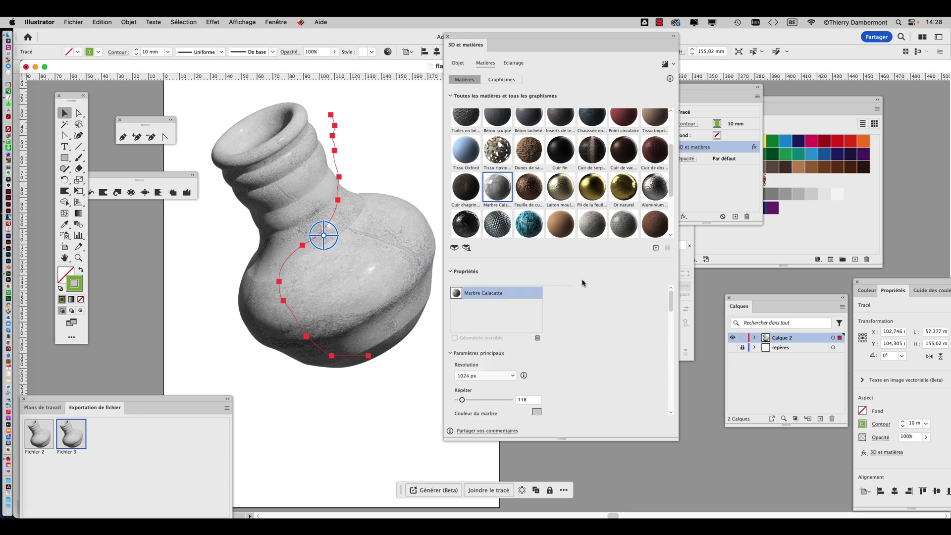
scroll(597, 208, up, 3)
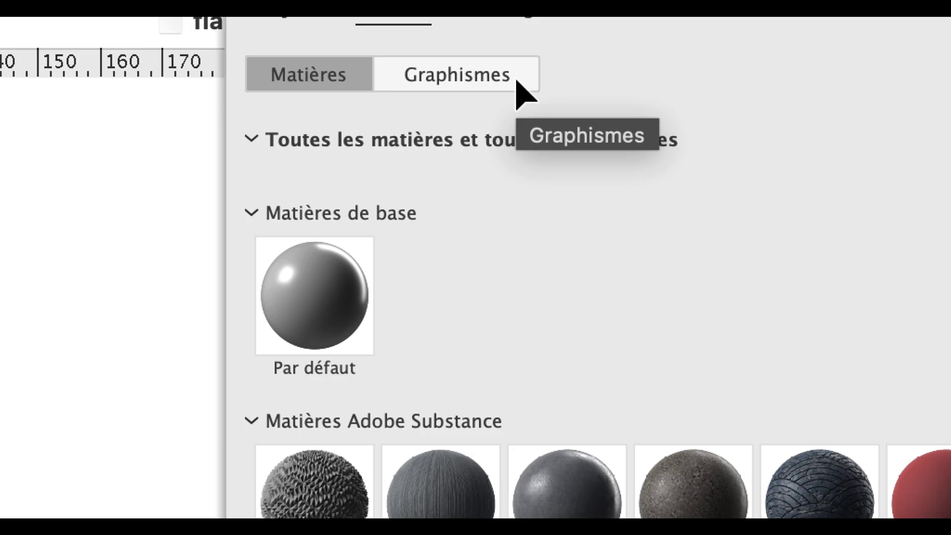
Show the Graphismes list and resize and reposition the 3D et matières panel.
click(518, 81)
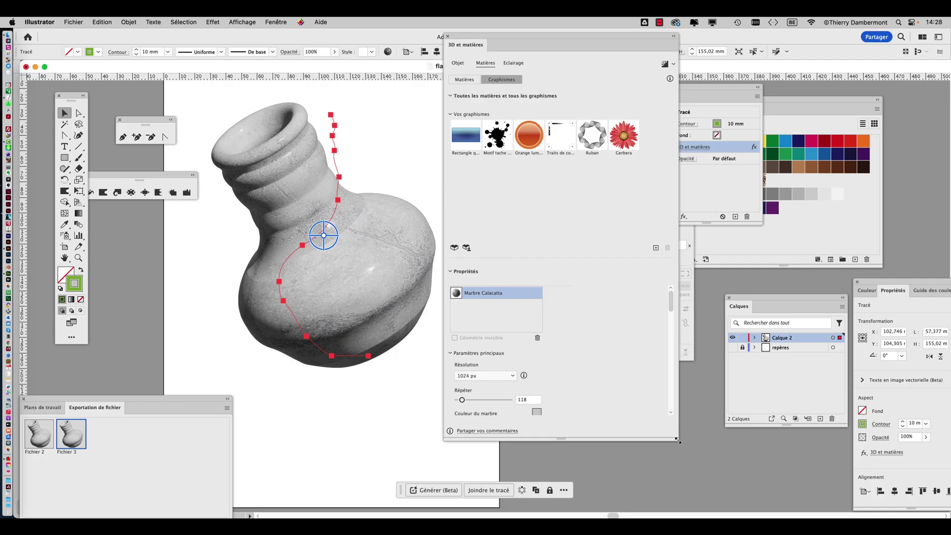
drag(678, 441, 558, 432)
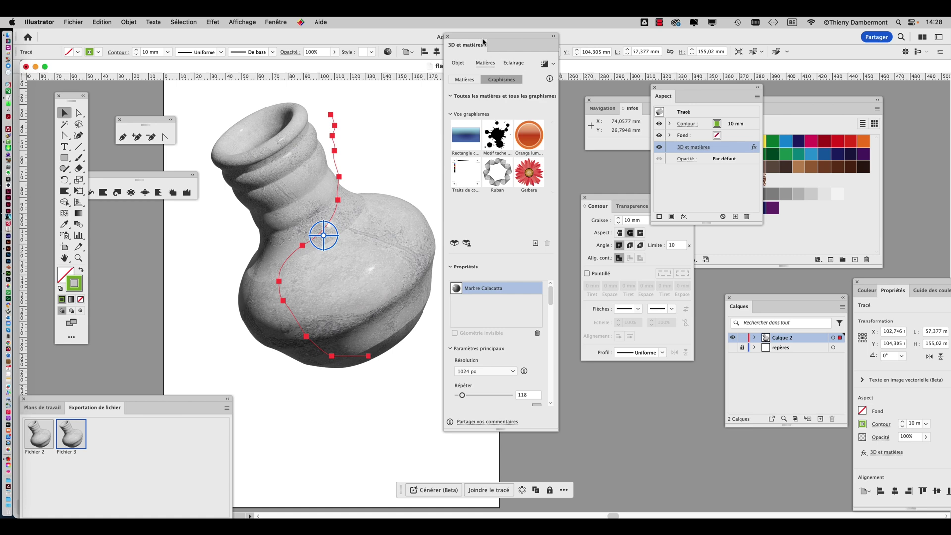
drag(484, 43, 140, 55)
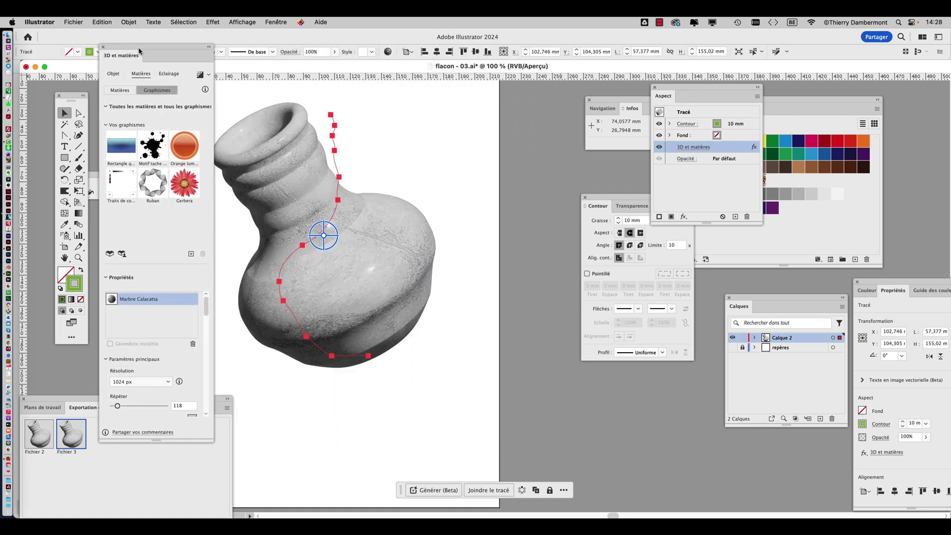
Open the Symboles panel and arrange it alongside the 3D et matières panel.
click(276, 22)
scroll(301, 326, down, 3)
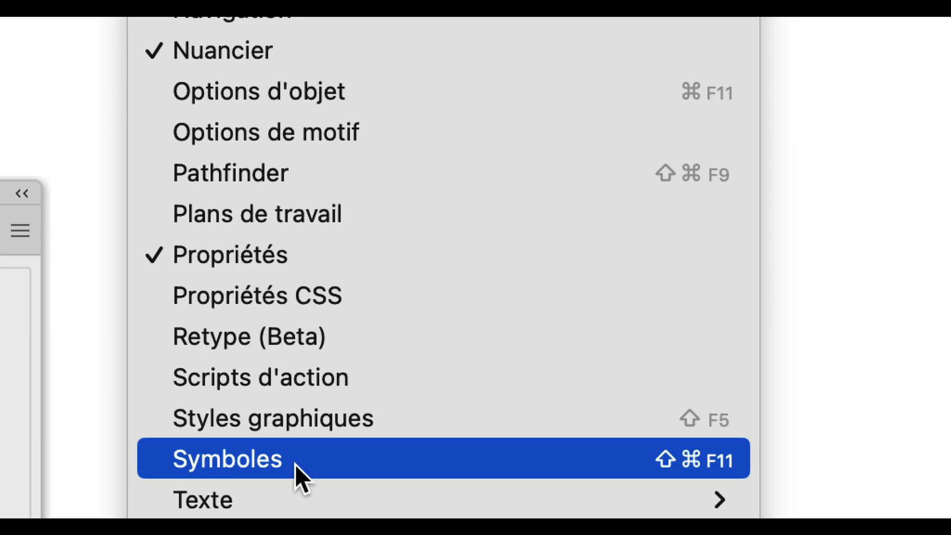
click(295, 465)
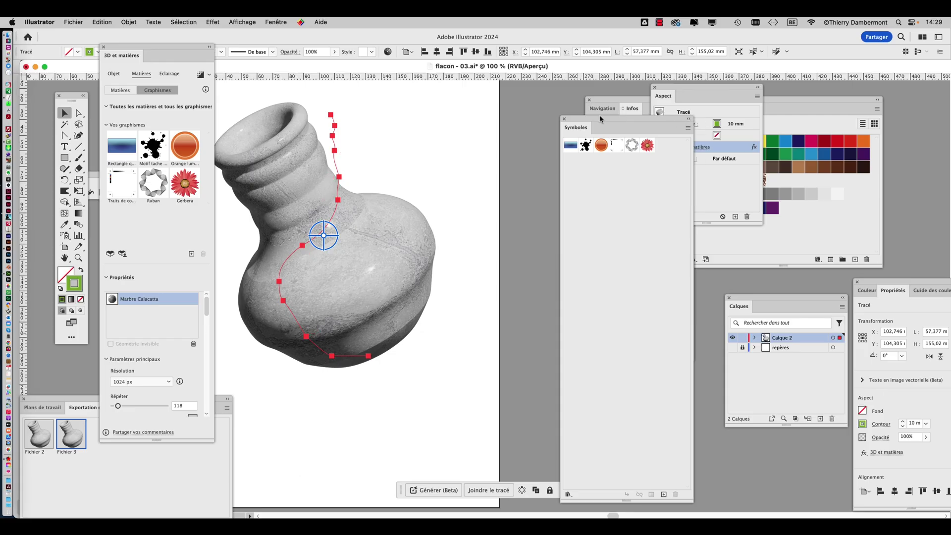
drag(600, 119, 473, 63)
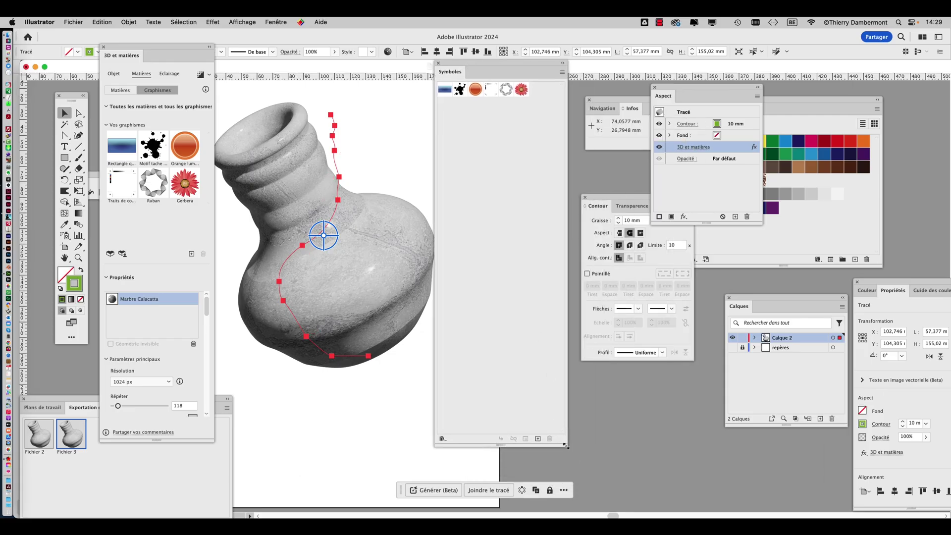
drag(567, 447, 557, 160)
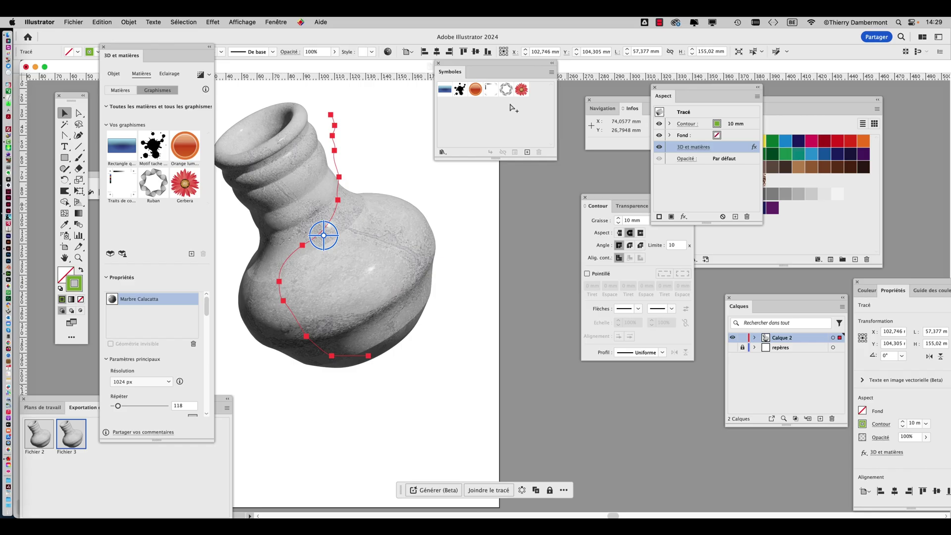
drag(463, 69, 592, 401)
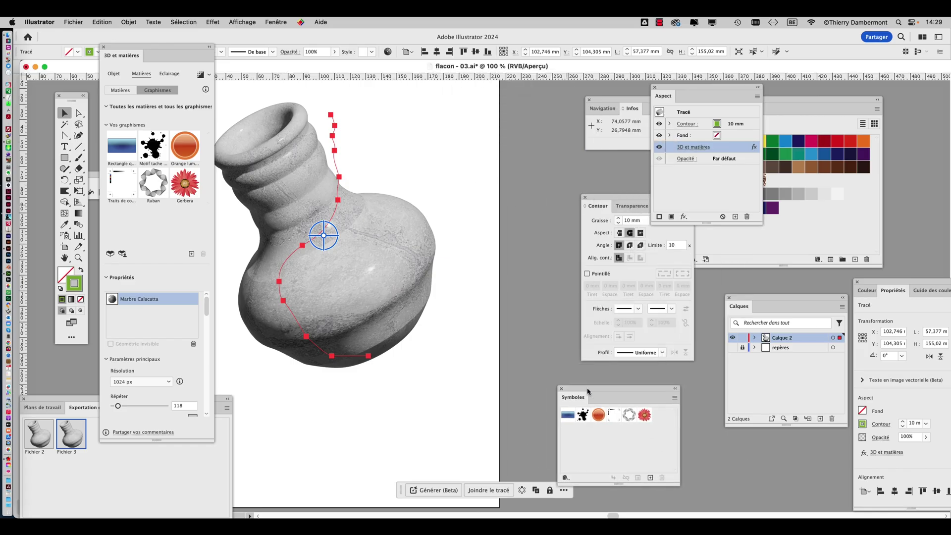
drag(134, 44, 483, 59)
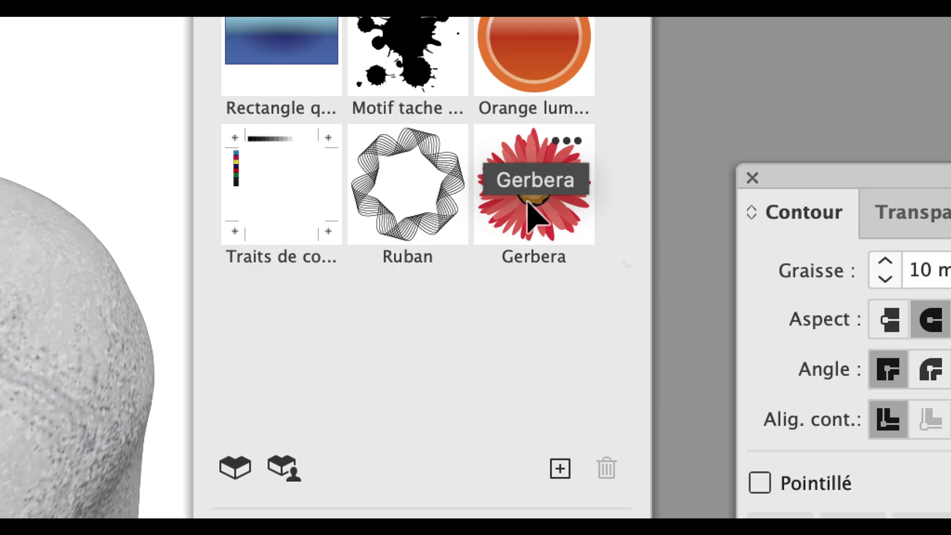
Apply the Gerbera graphic to the flask and enlarge it.
drag(529, 204, 331, 144)
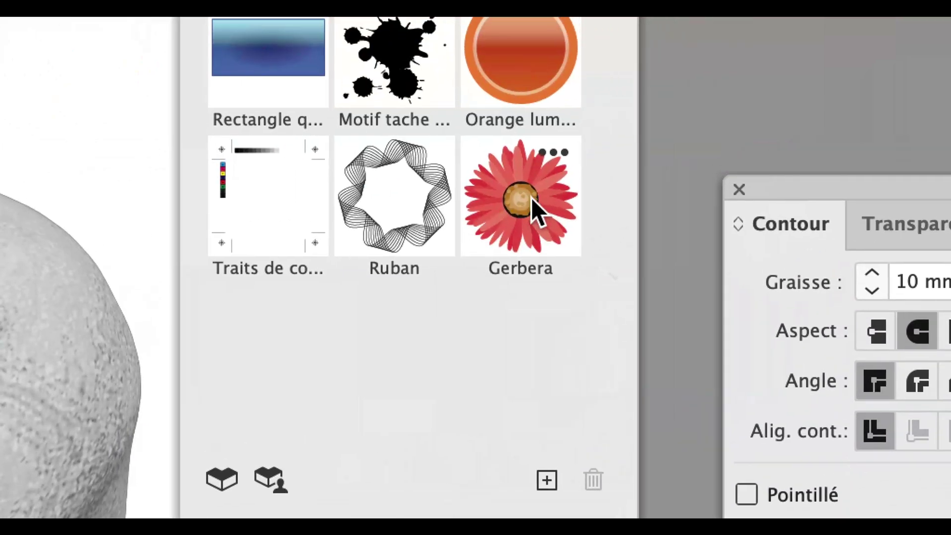
click(531, 198)
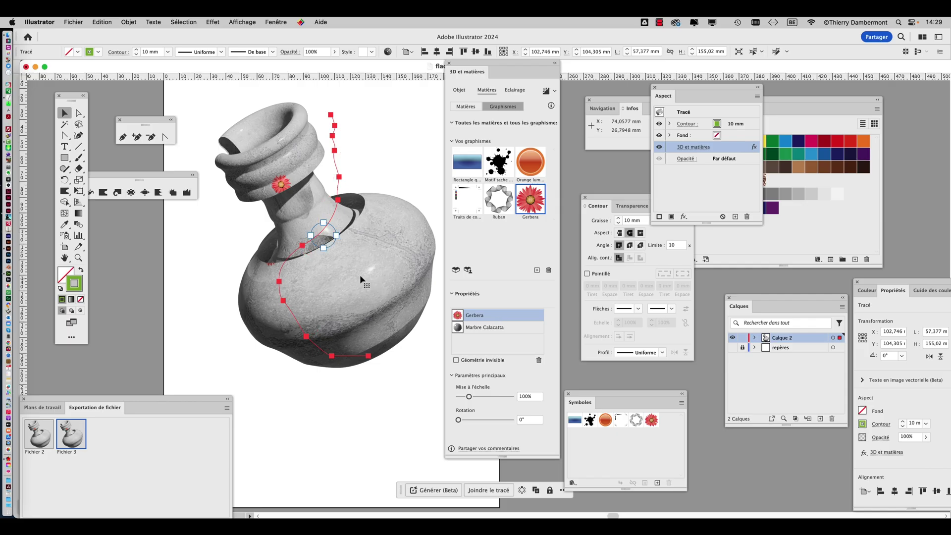
drag(324, 249, 381, 283)
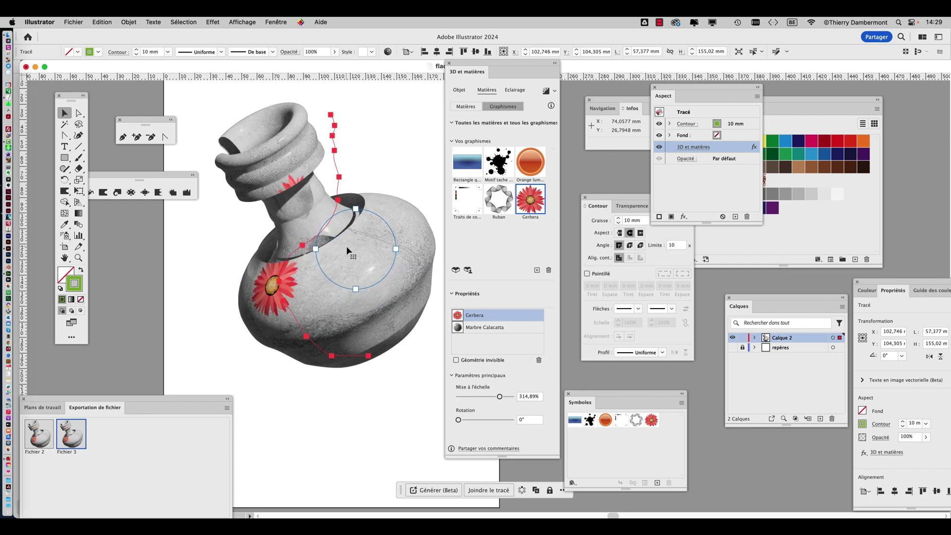
Undo both Gerbera changes and rotate the flask upright with its opening visible.
right_click(374, 244)
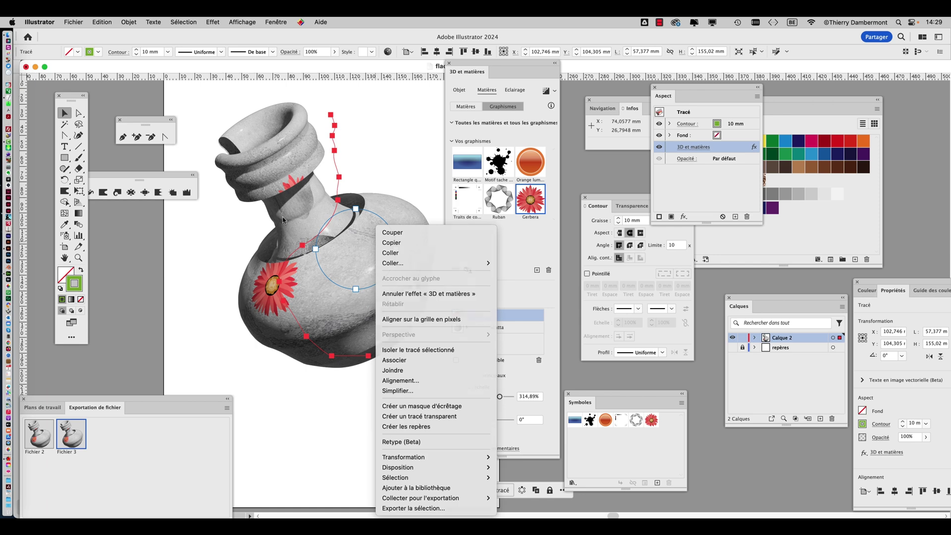
click(342, 238)
key(super+z)
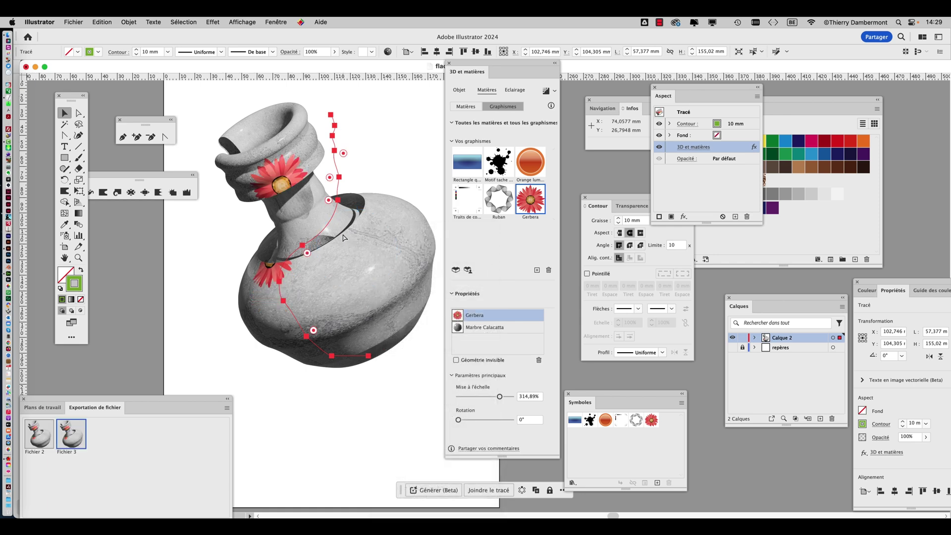
key(super+z)
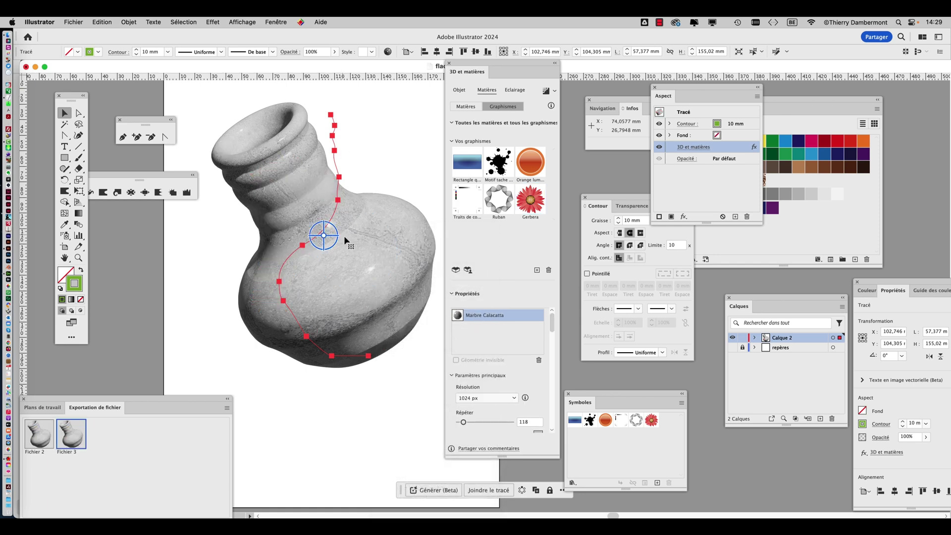
drag(327, 239, 362, 241)
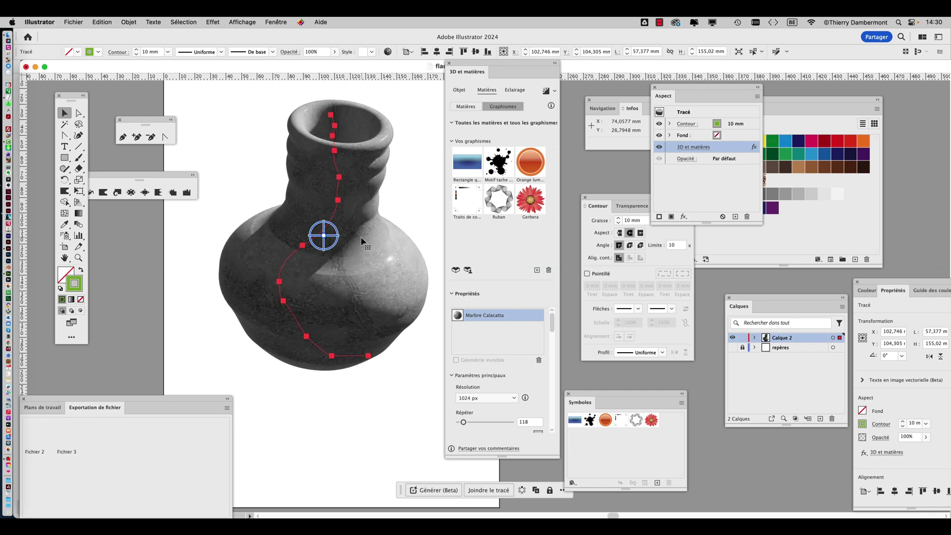
Apply the Gerbera graphic, enlarge it, and move it down the flask body.
click(524, 204)
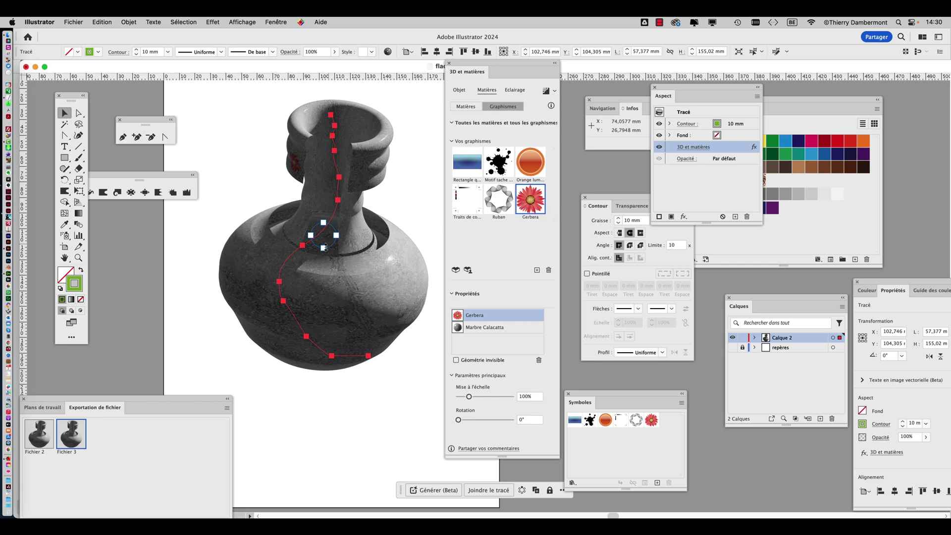
drag(325, 248, 324, 270)
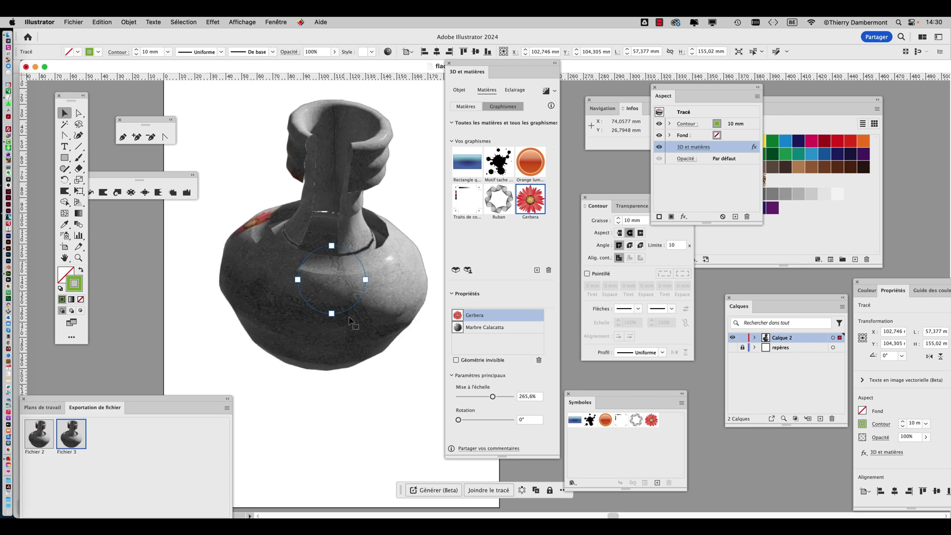
drag(343, 265, 345, 352)
right_click(378, 293)
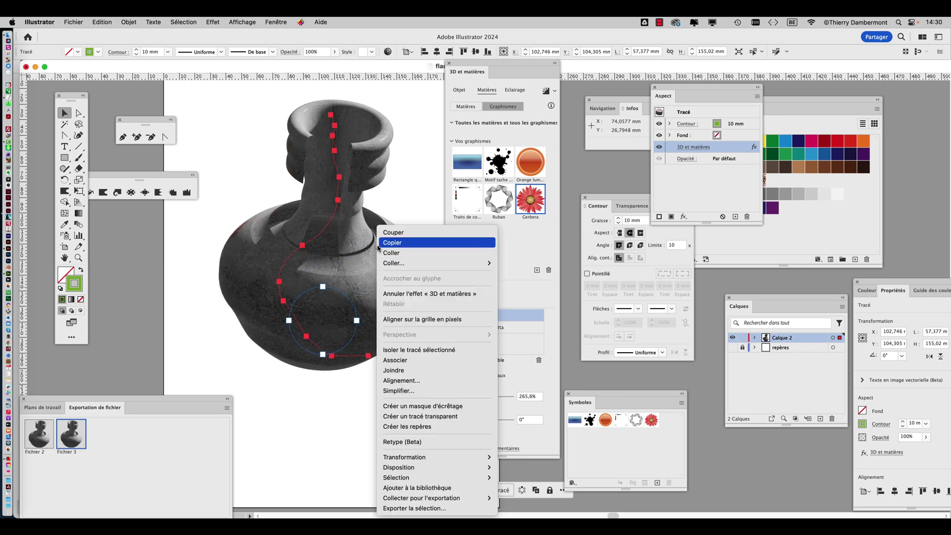
click(264, 223)
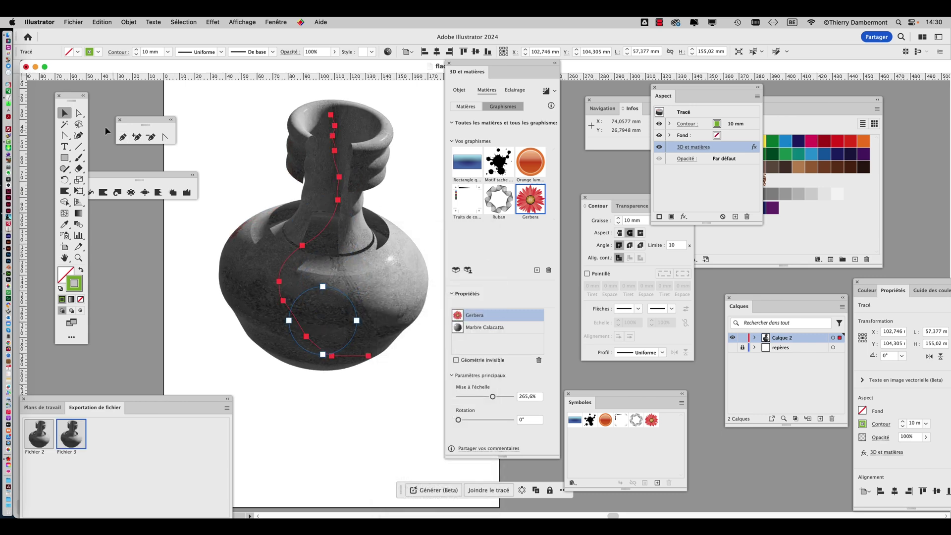
Rotate the vase to X 164.381°, Y −124.915°, Z 165.923° and show its Révolution settings.
click(323, 234)
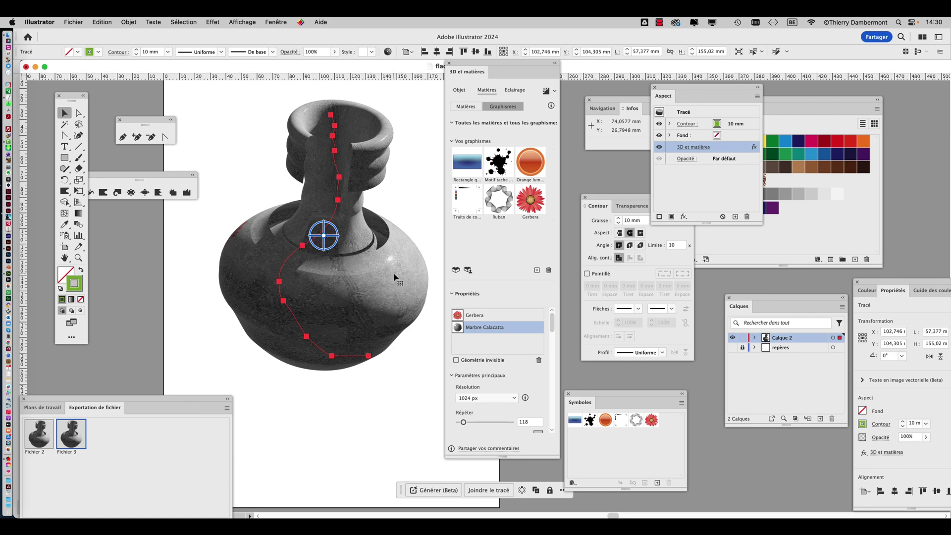
drag(324, 236, 348, 223)
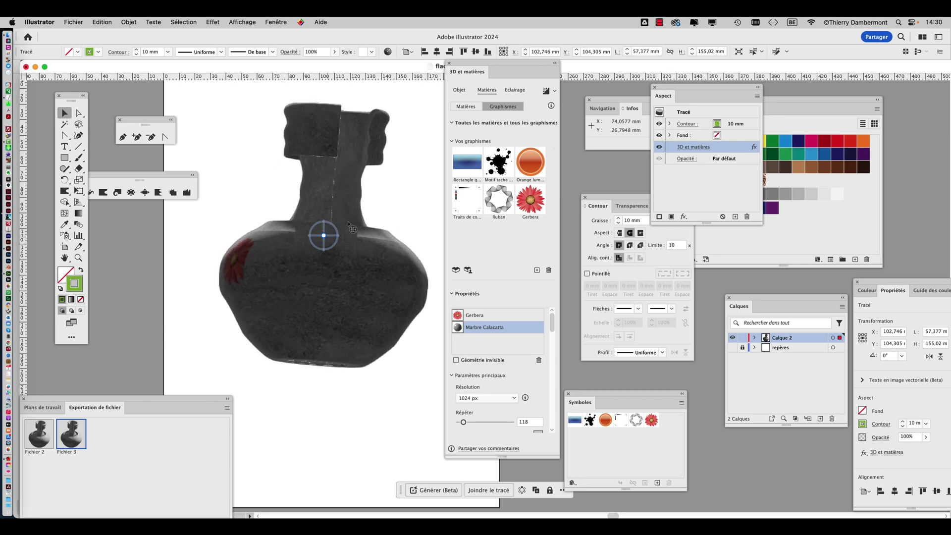
click(450, 91)
scroll(516, 219, down, 5)
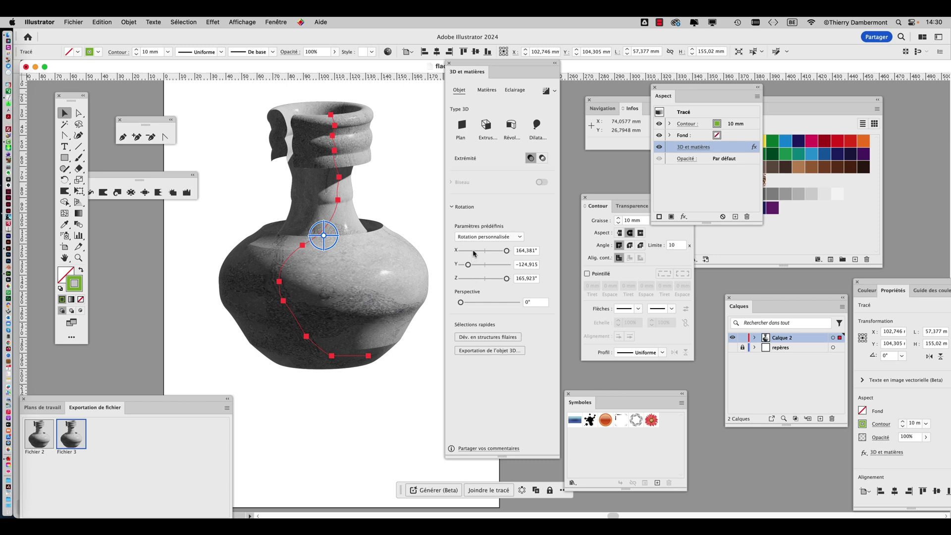
click(512, 127)
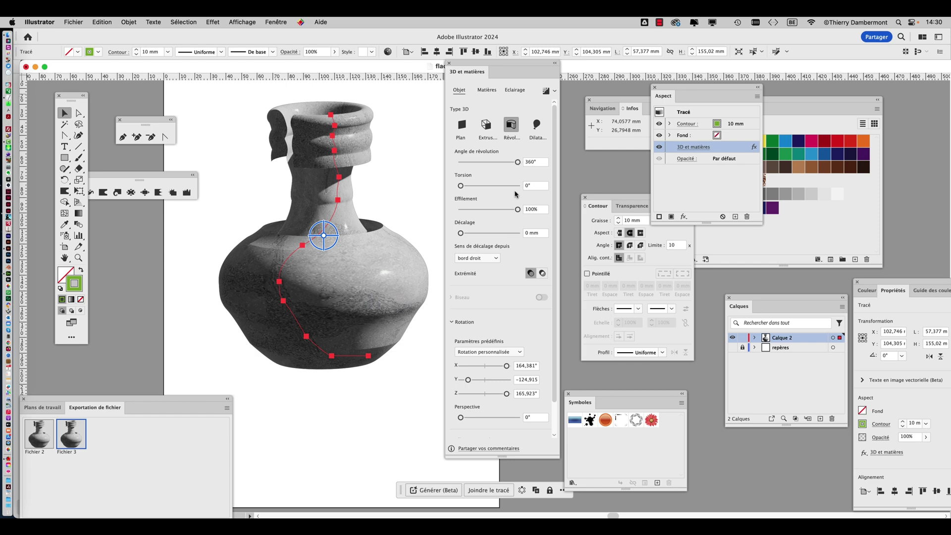
Save the document as flacon - 04.ai with default Illustrator options.
click(73, 22)
click(198, 123)
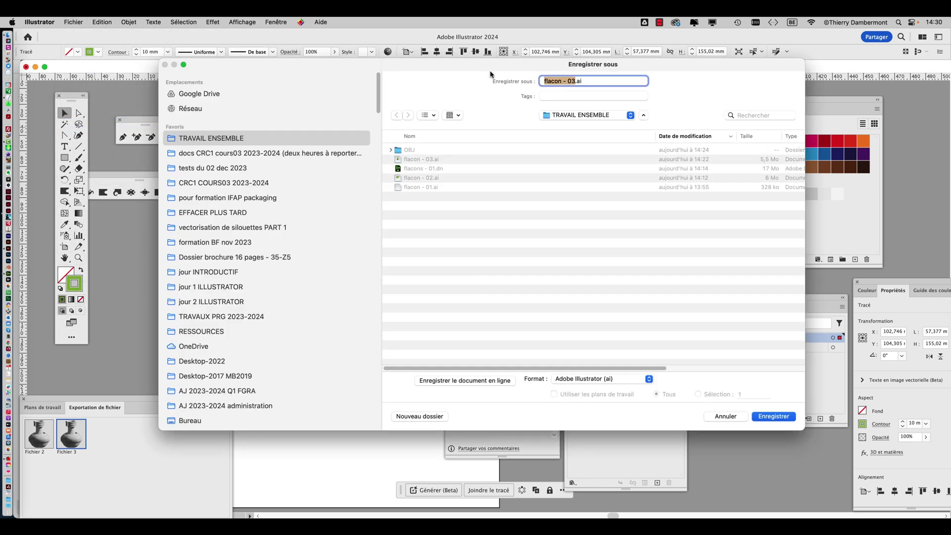
click(574, 81)
click(789, 417)
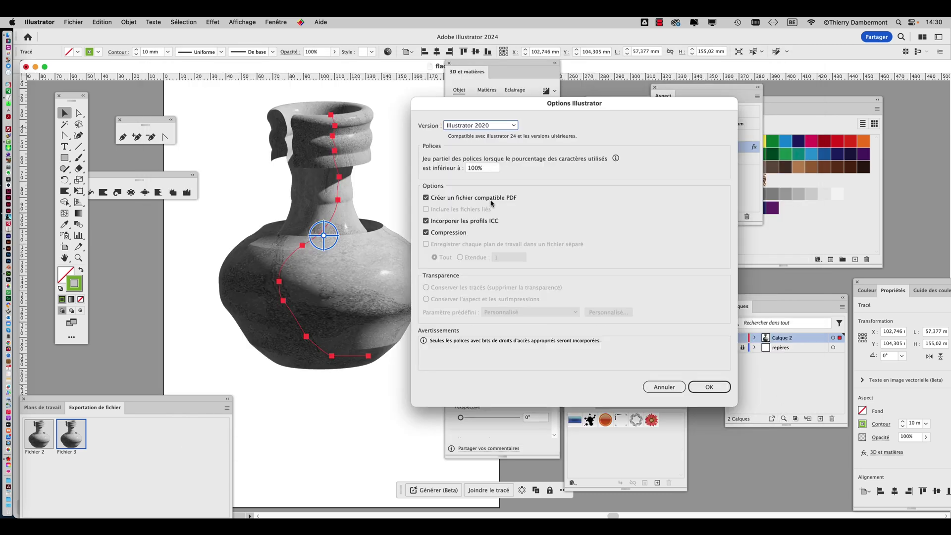
click(703, 387)
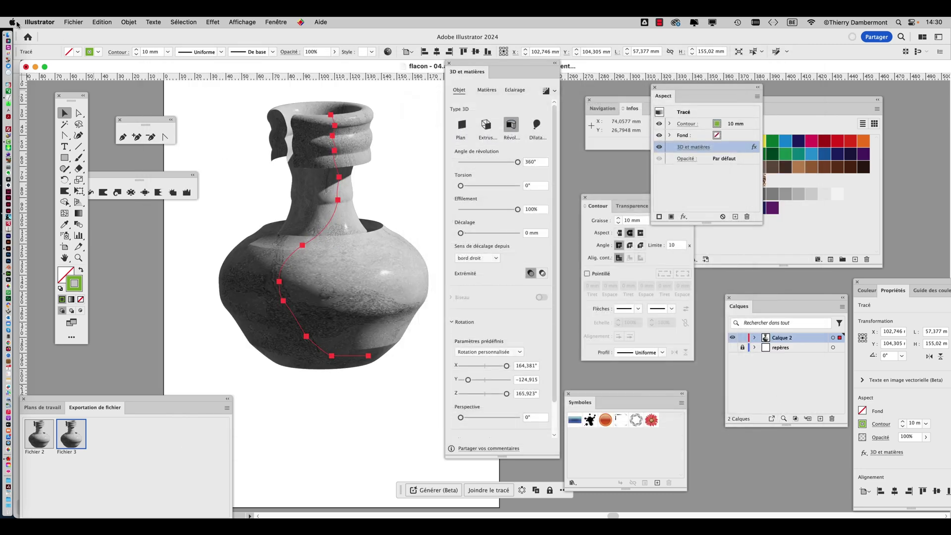
Close the document and quit Illustrator.
click(26, 67)
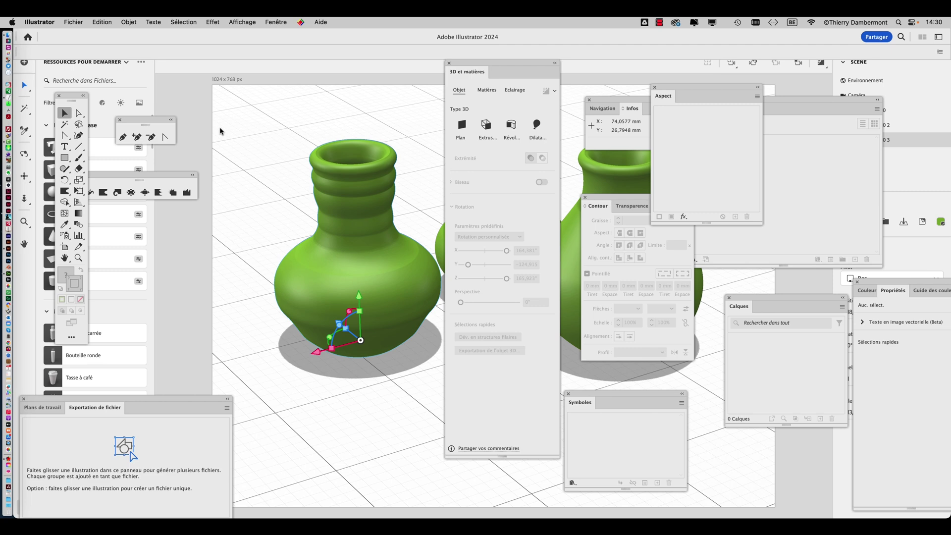
key(super+w)
click(73, 22)
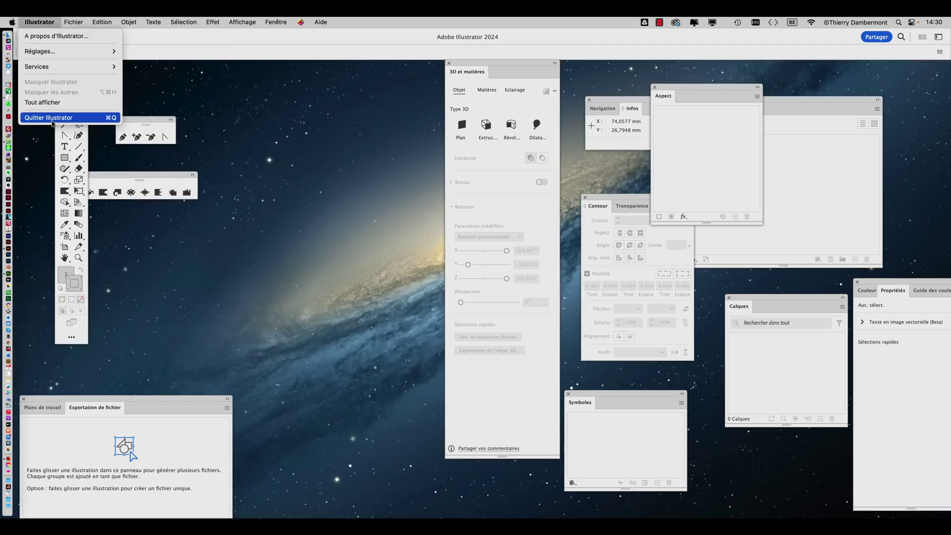
click(52, 118)
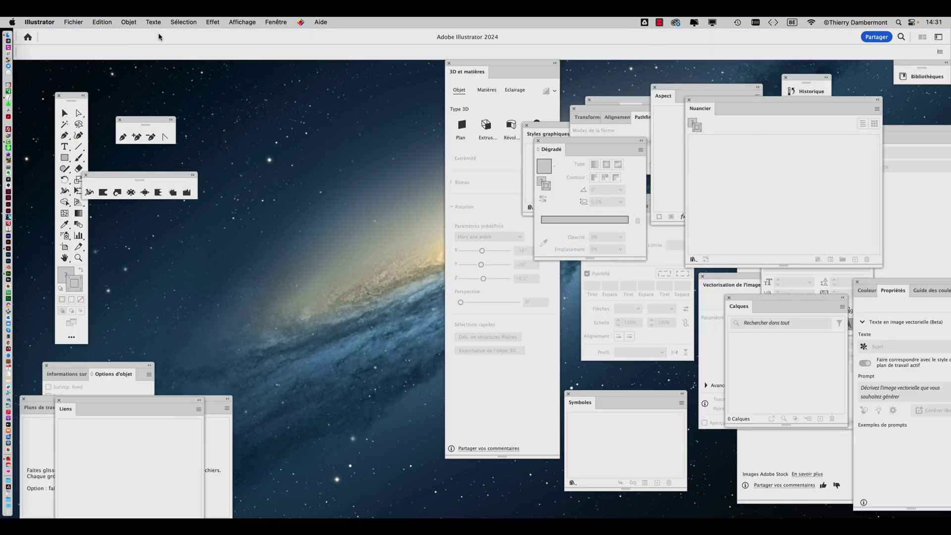
Reopen flacon - 04.ai from recent files and select the vase's red profile path.
click(82, 21)
mouse_move(88, 69)
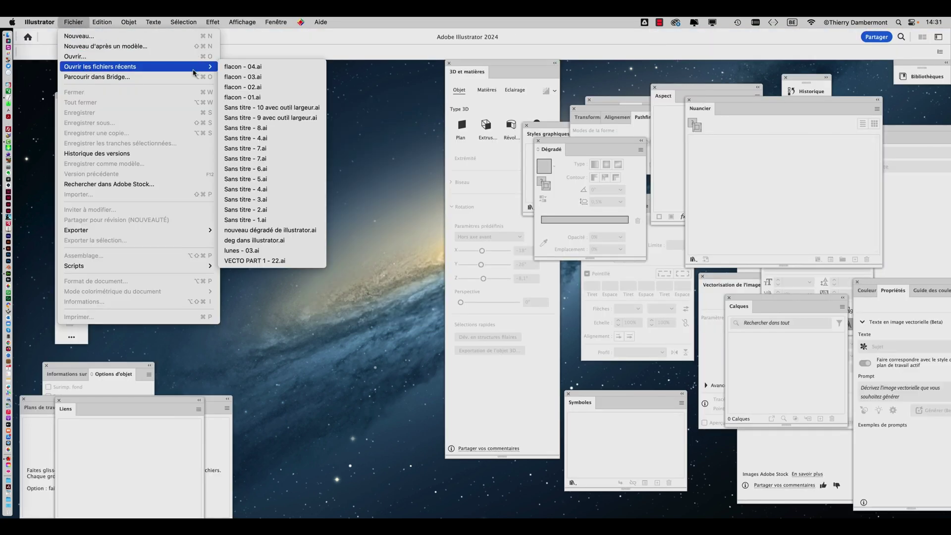
click(264, 69)
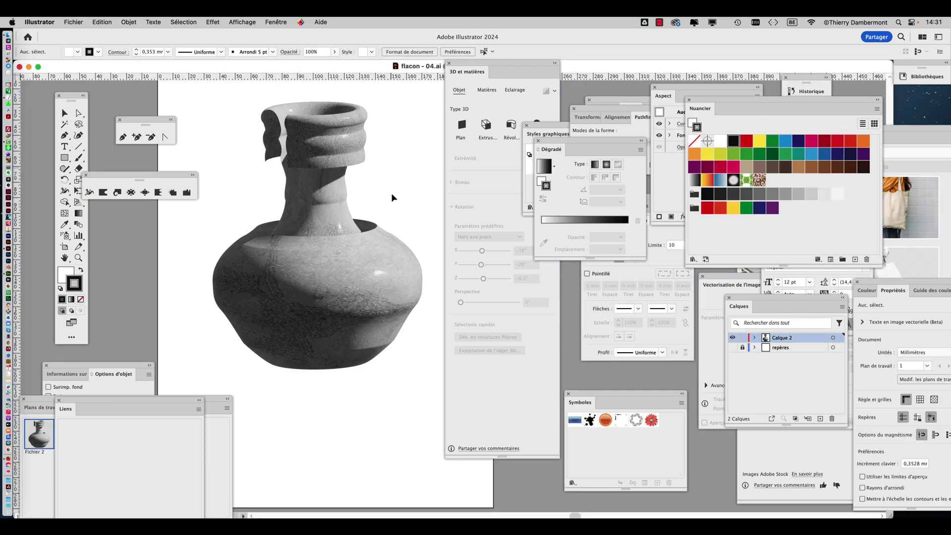
click(331, 180)
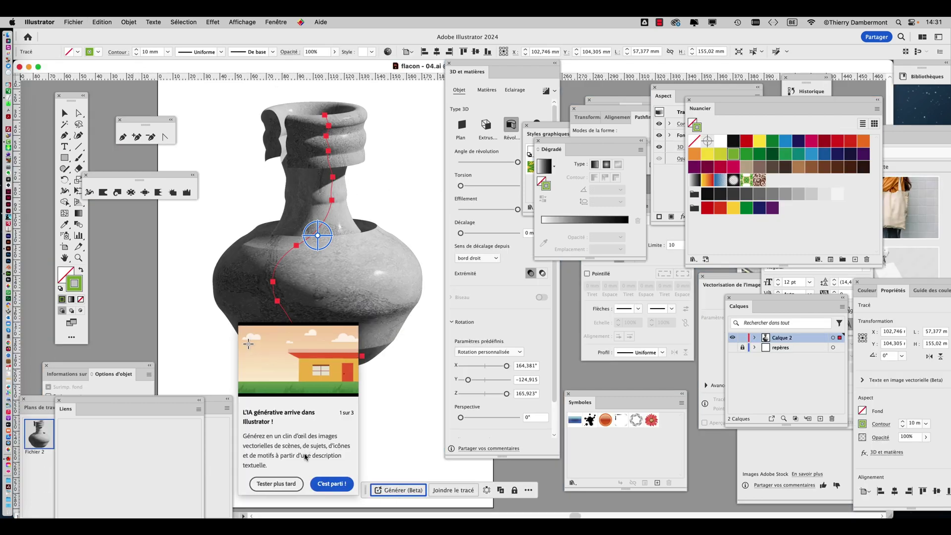
Rotate the vase to X 7.22°, Y 176.305°, Z −7.928° and move the Gerbera leftward.
click(276, 483)
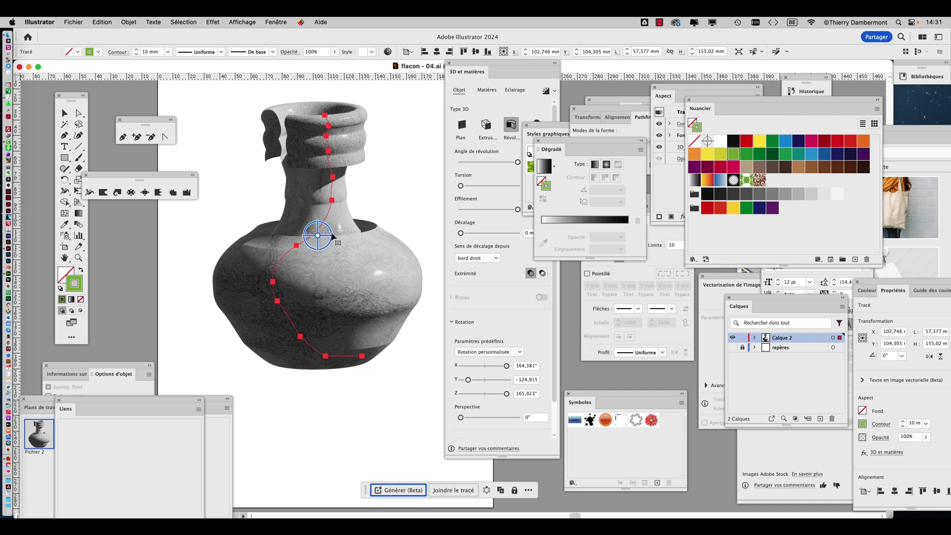
drag(318, 235, 302, 259)
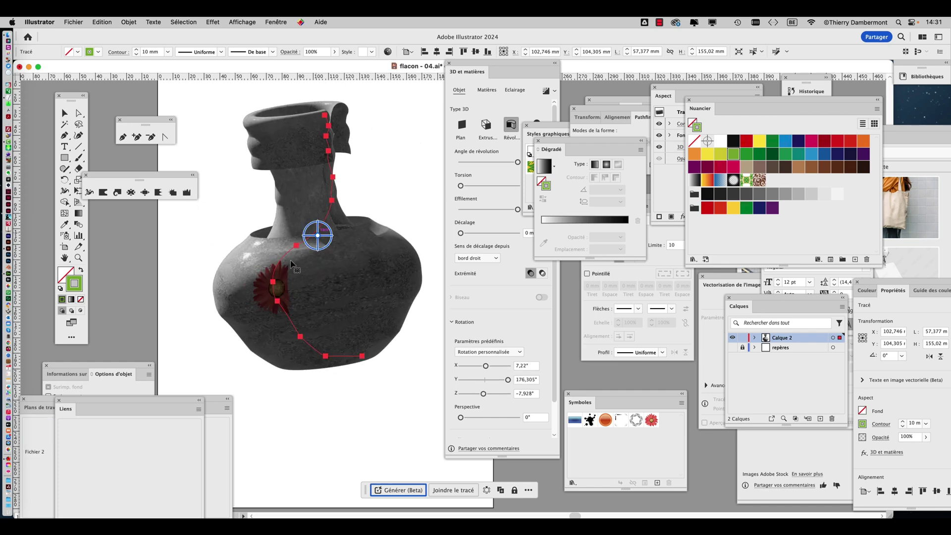
click(487, 90)
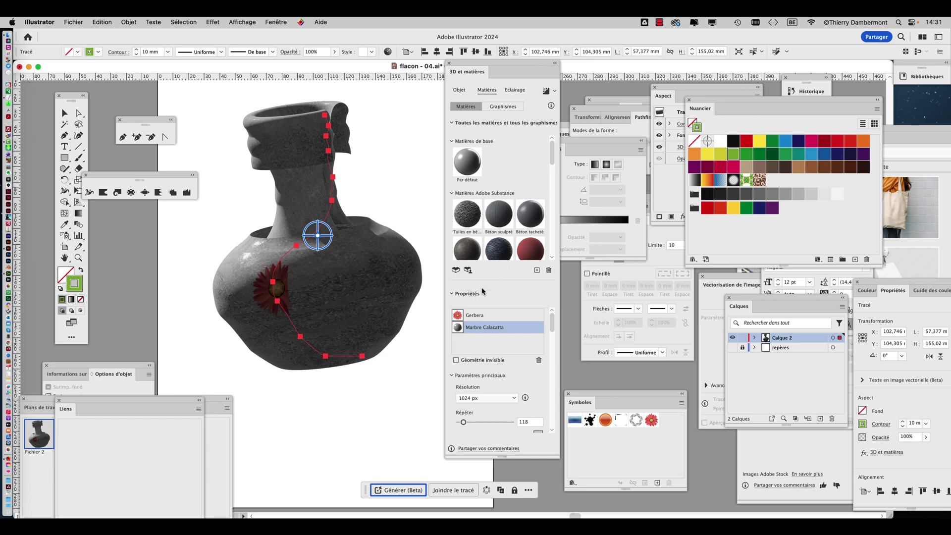
click(485, 316)
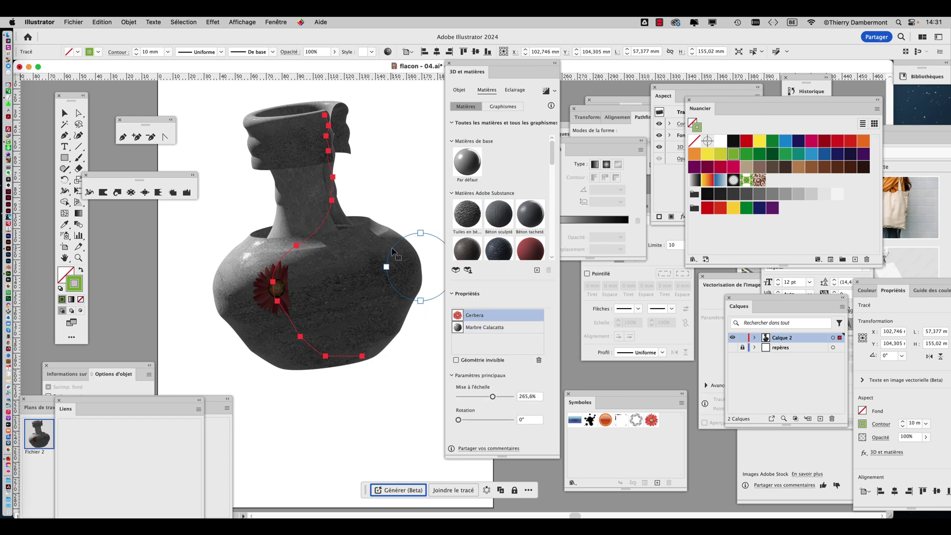
drag(392, 252, 363, 276)
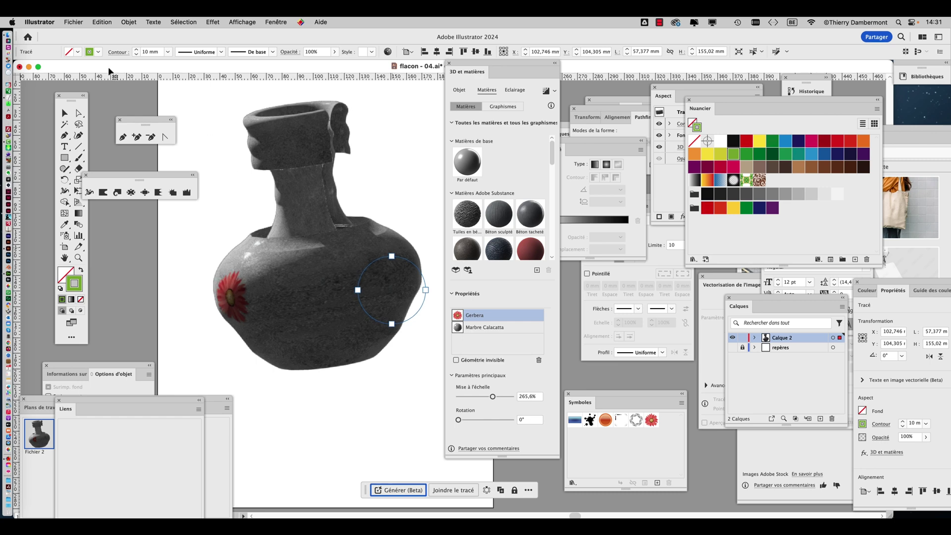
click(73, 21)
Open the recent files flacon - 03.ai and then flacon - 02.ai.
mouse_move(99, 67)
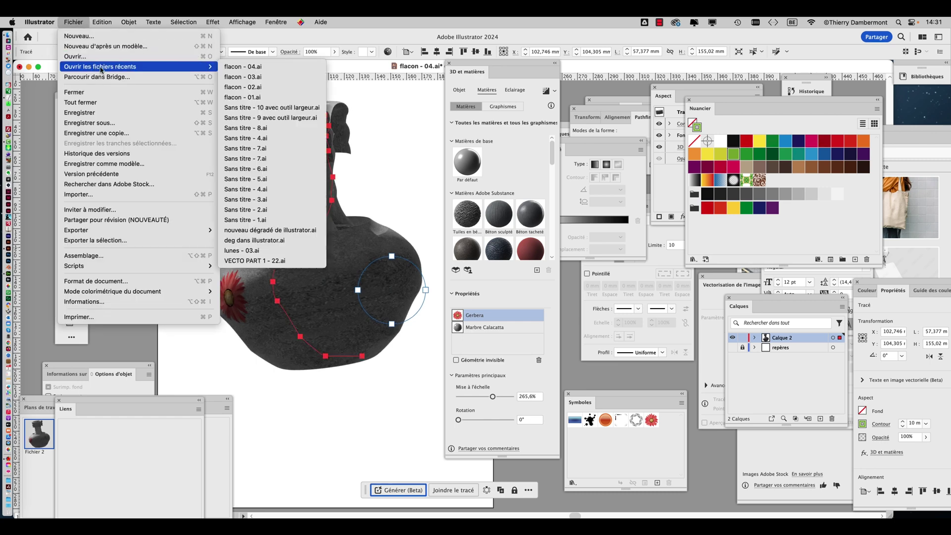
click(262, 76)
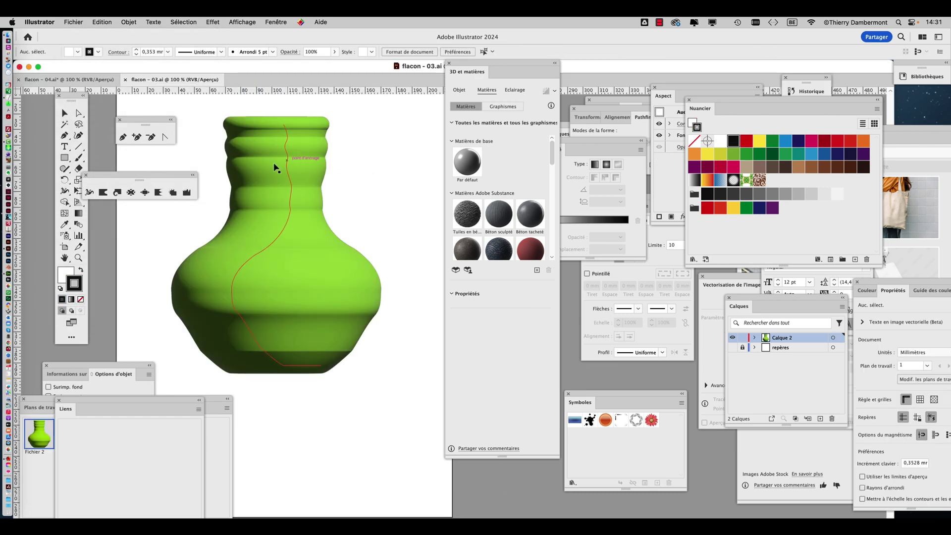
click(72, 22)
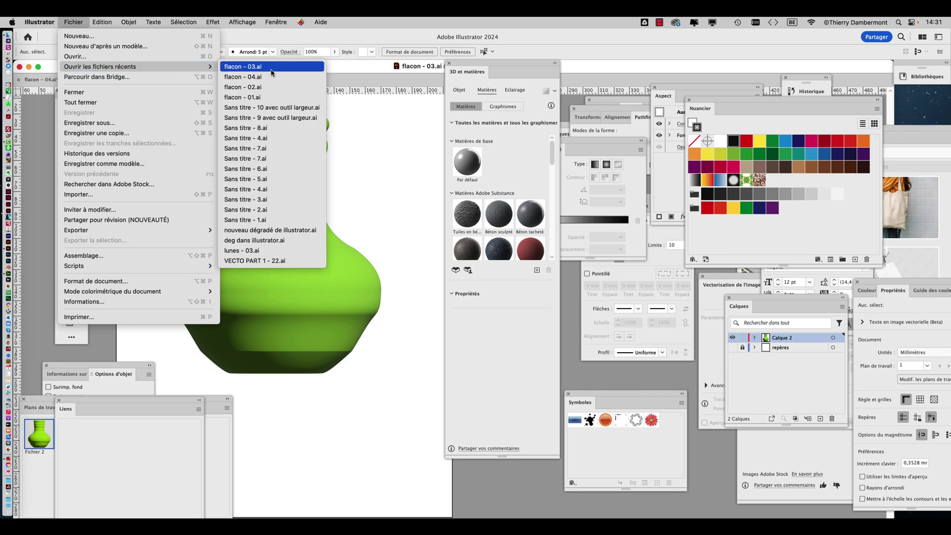
click(400, 188)
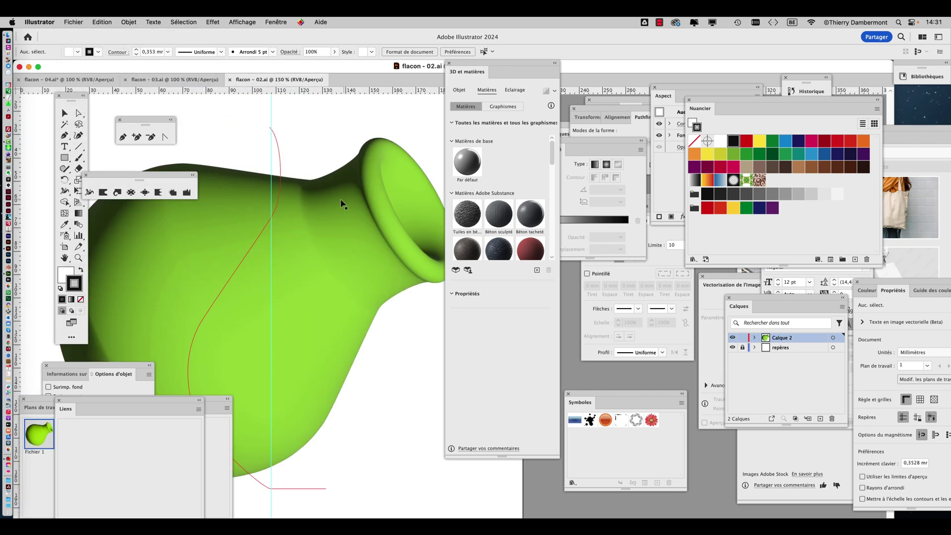
Give the green vase's profile path the Marbre Calacatta marble material.
alt+scroll(313, 202, down, 3)
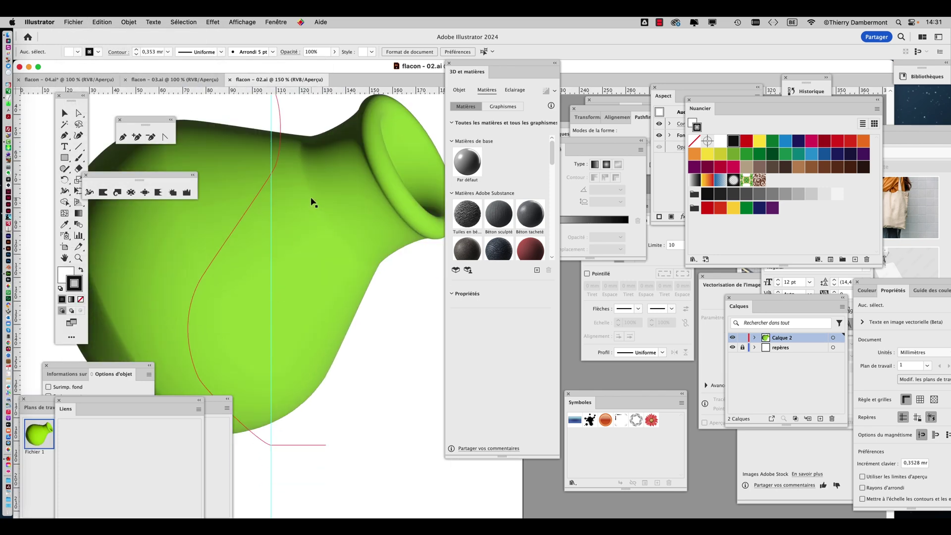
click(295, 198)
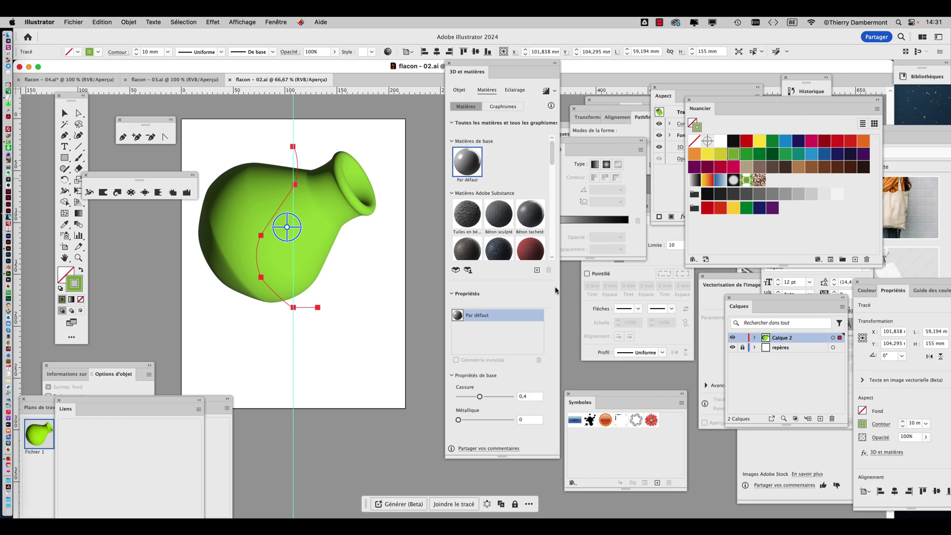
drag(458, 62, 416, 37)
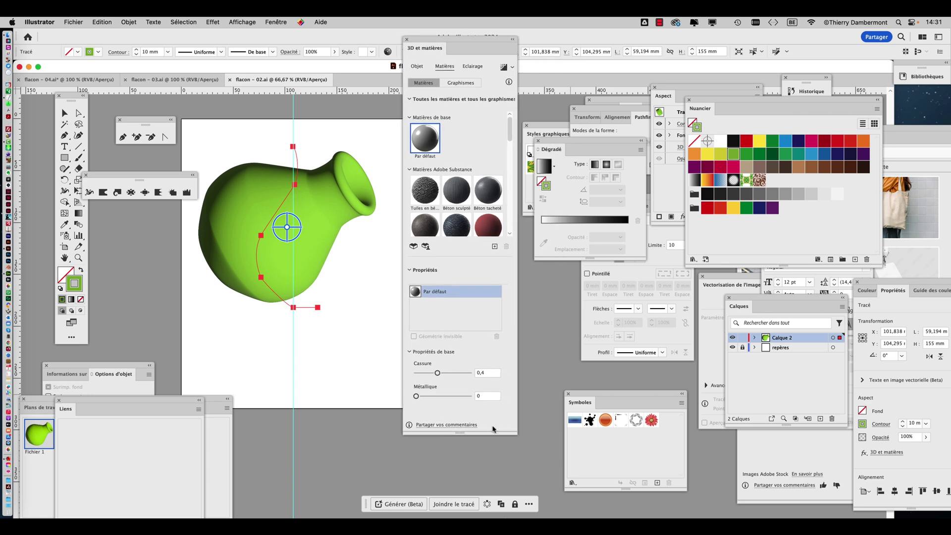
drag(517, 433, 729, 505)
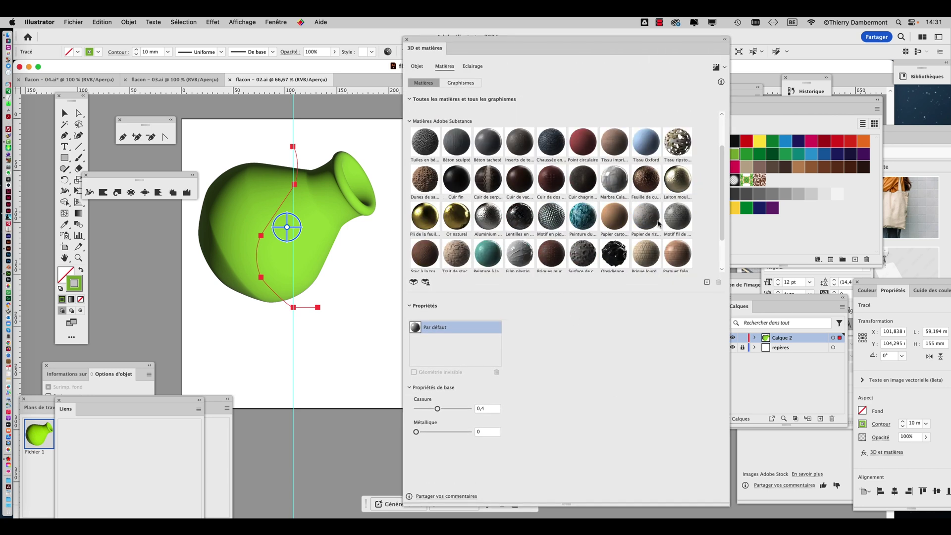
scroll(676, 225, down, 2)
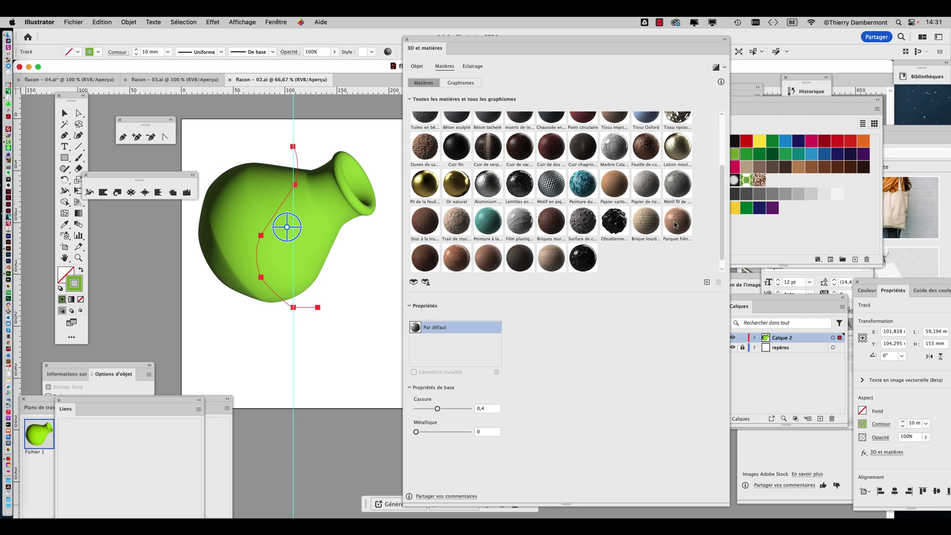
scroll(664, 210, up, 1)
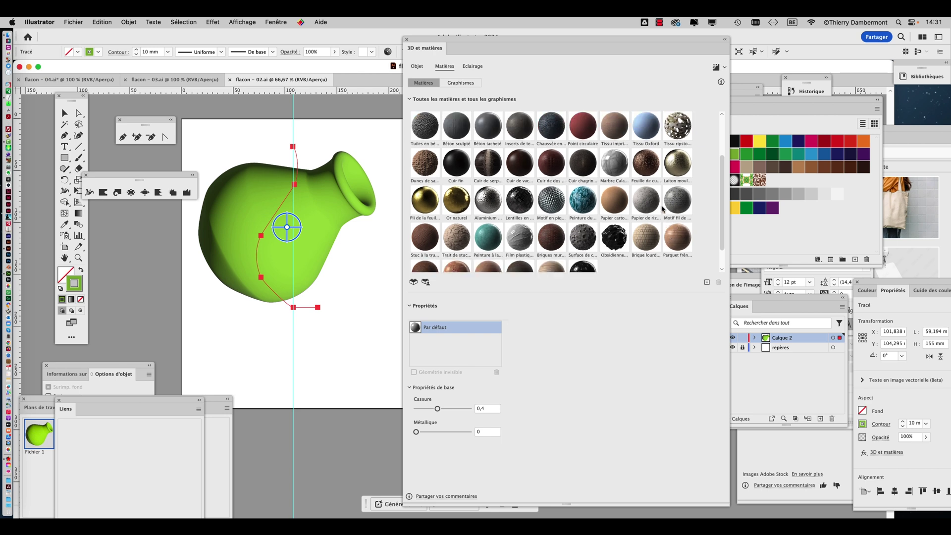
click(620, 170)
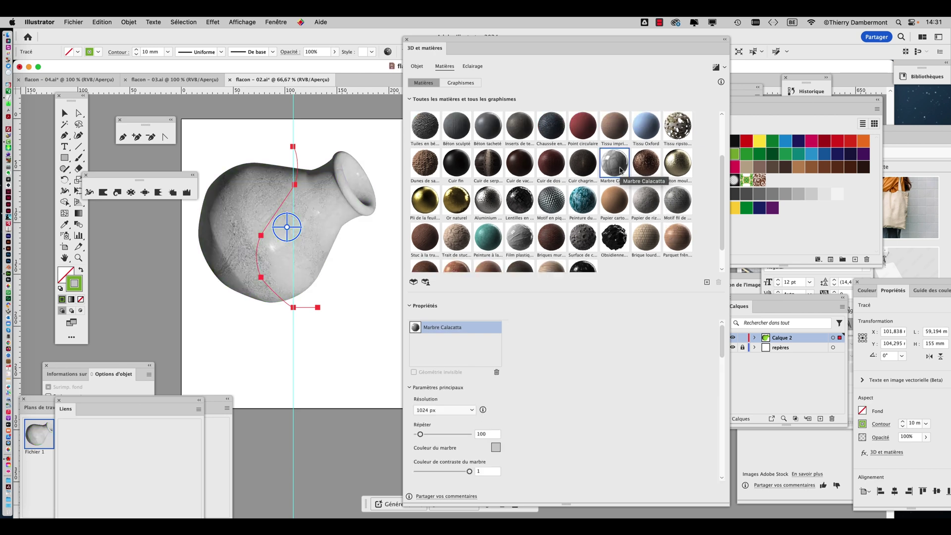
click(461, 82)
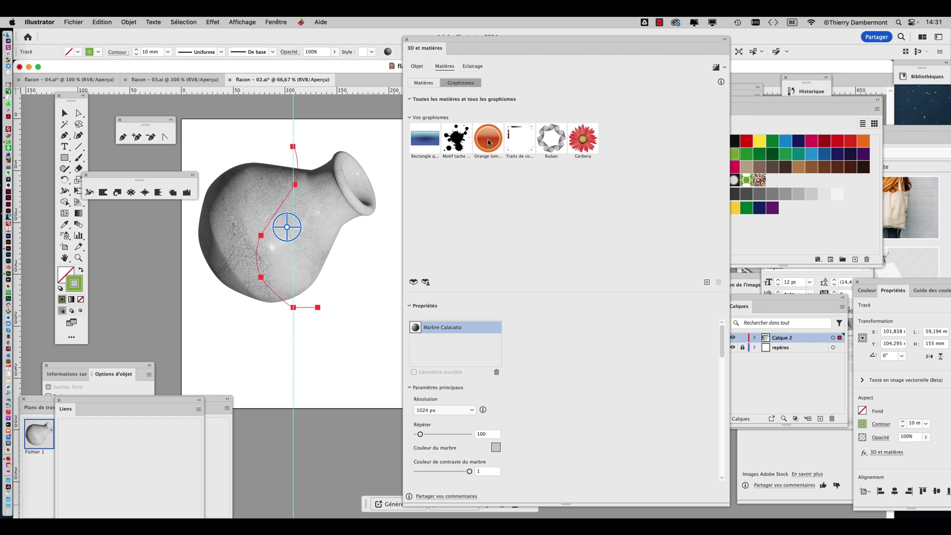
Apply the Gerbera graphic to the vase, enlarge it to 400% and drag it onto the vase.
click(574, 140)
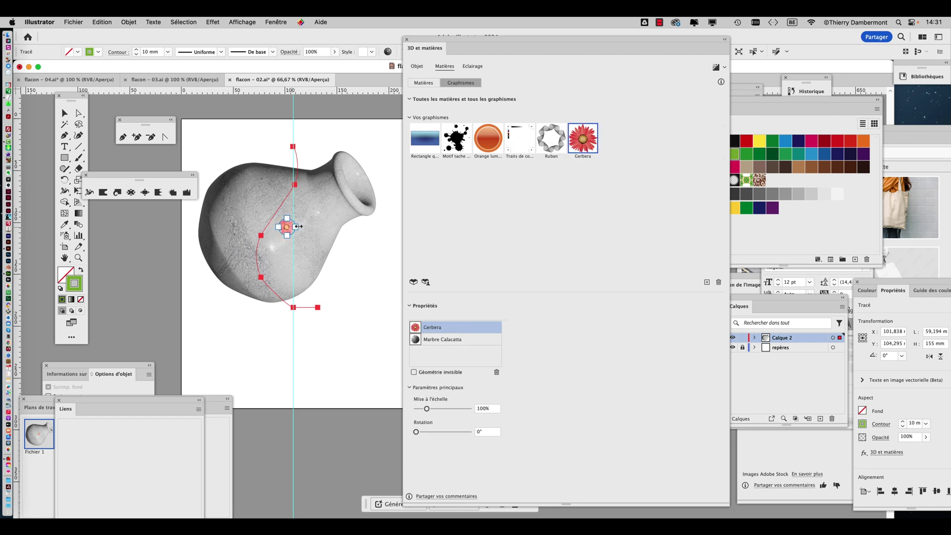
drag(308, 228, 329, 229)
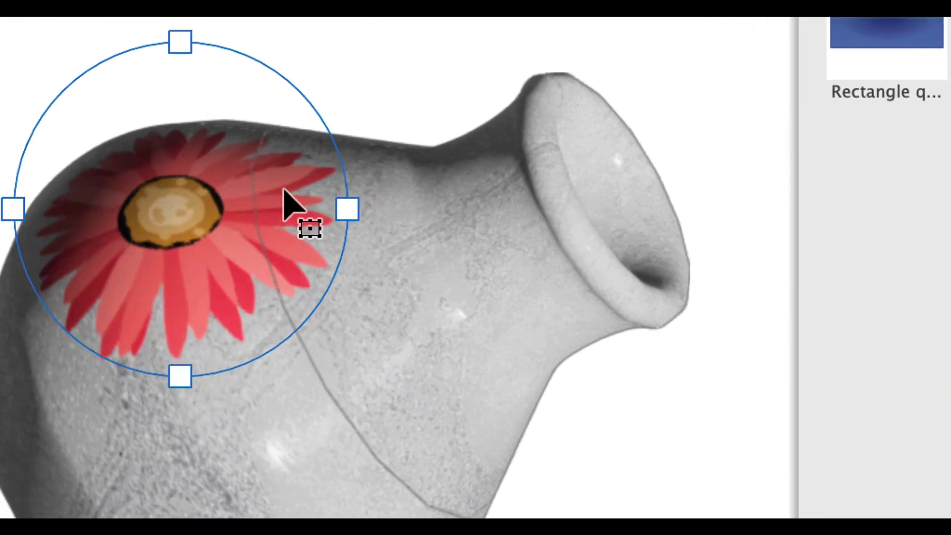
drag(284, 190, 519, 465)
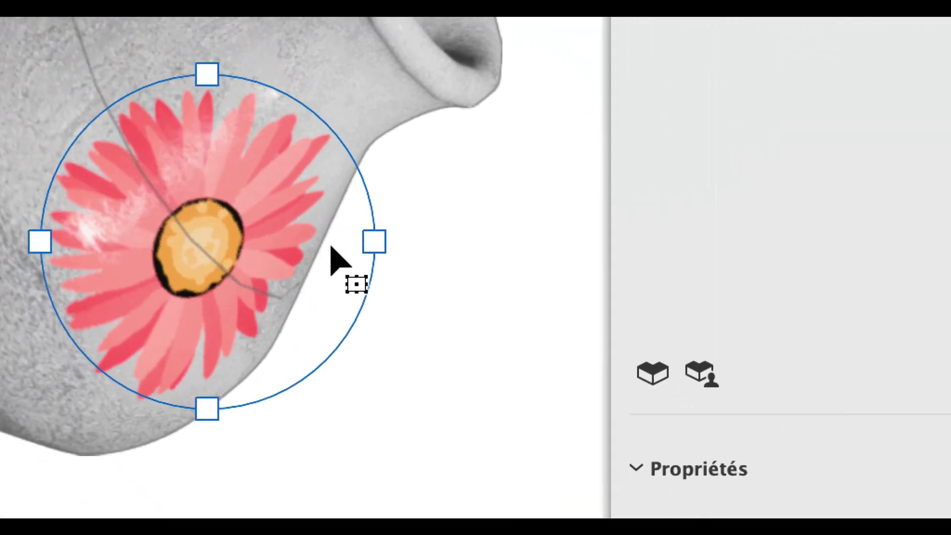
drag(331, 246, 297, 193)
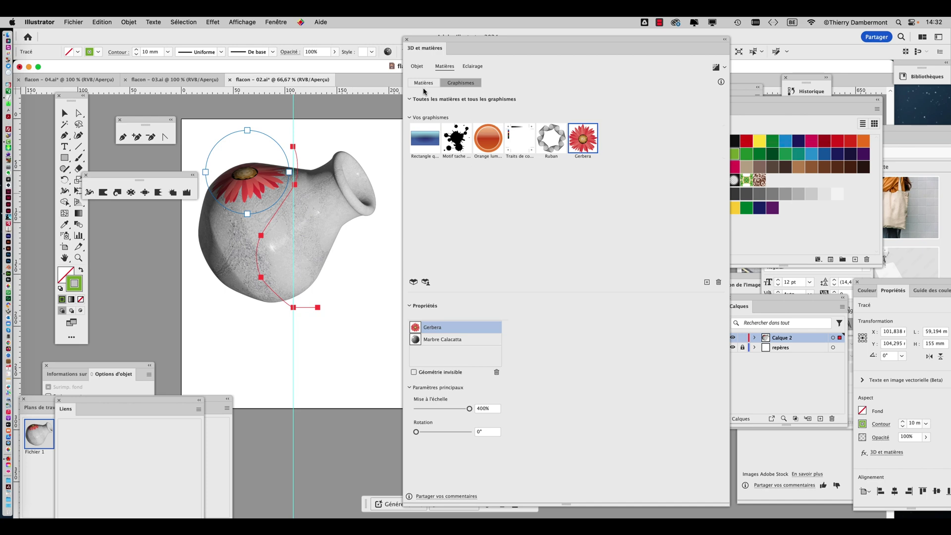
Rotate the marble vase upright and reposition the Gerbera on its lower left side.
click(424, 86)
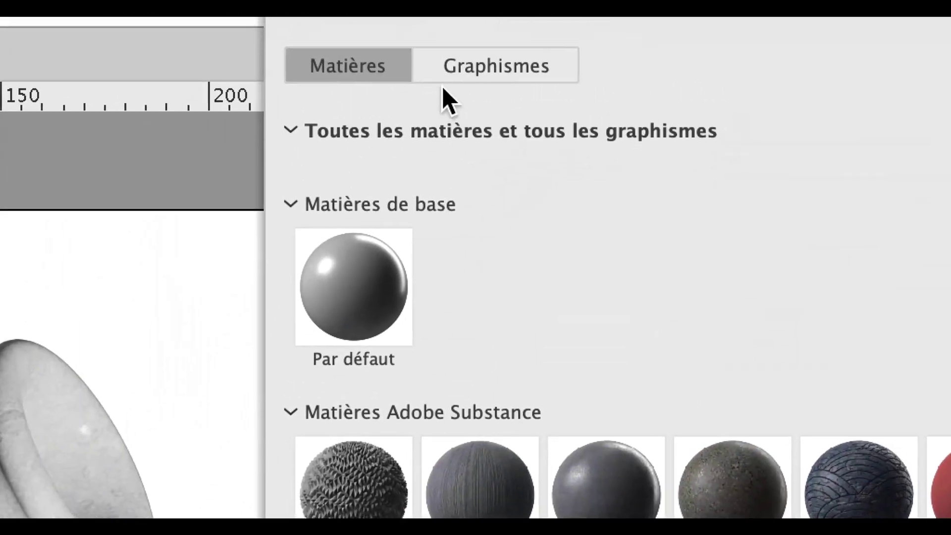
click(444, 84)
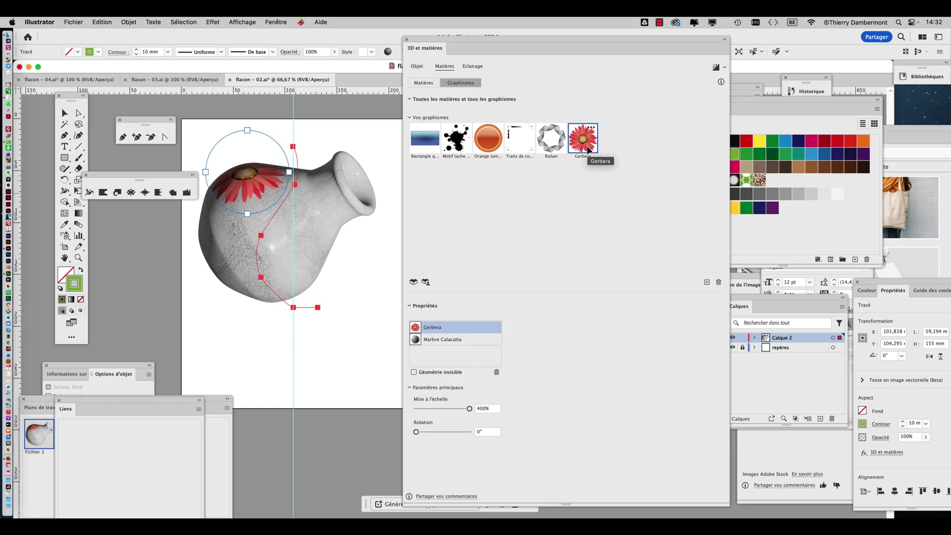
drag(589, 150, 315, 215)
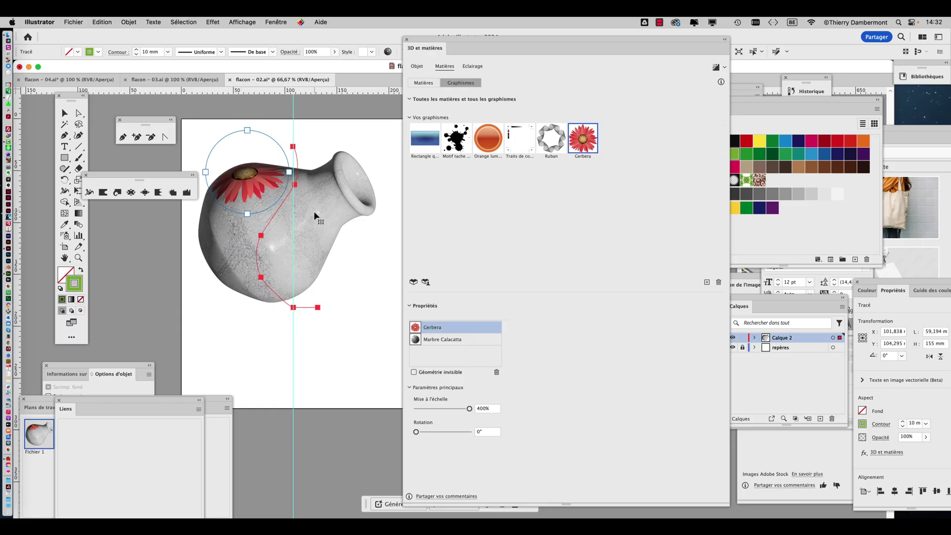
click(381, 288)
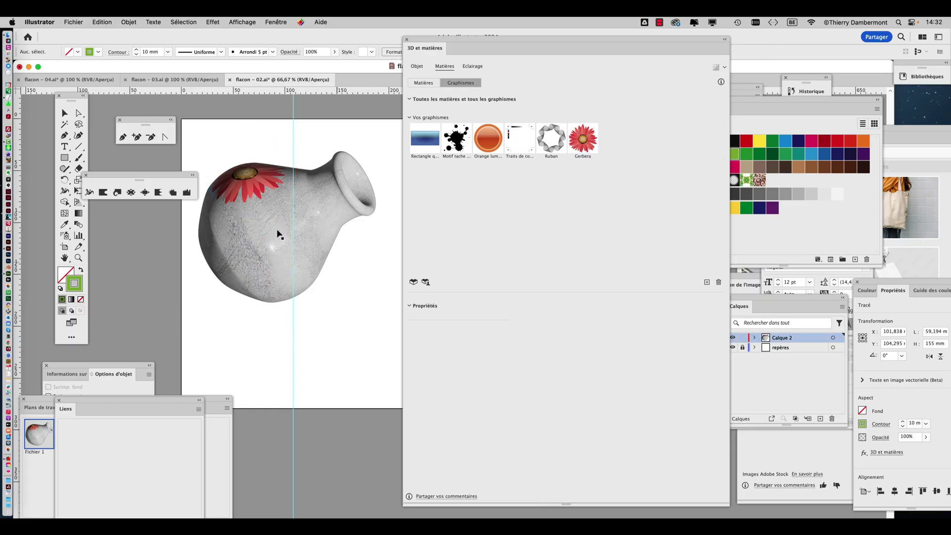
click(277, 238)
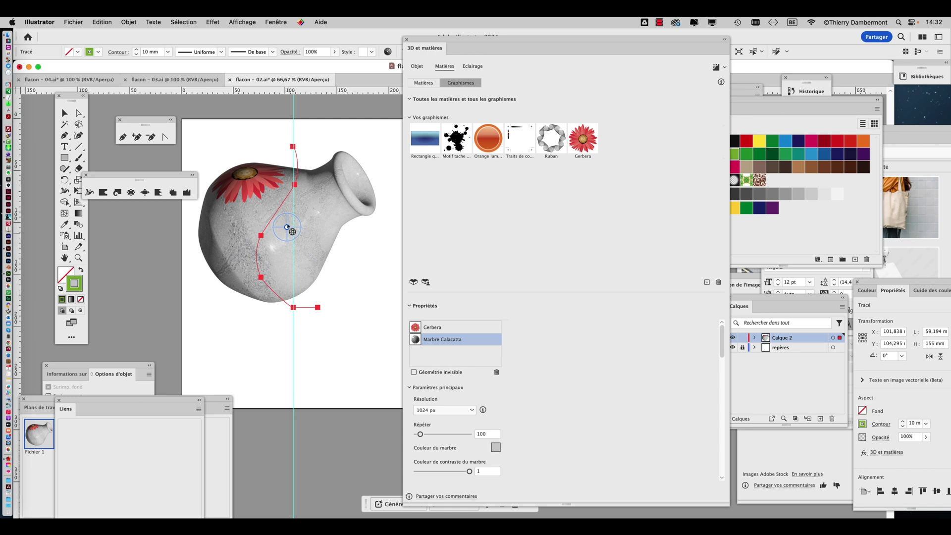
mouse_move(292, 232)
mouse_down()
mouse_move(350, 261)
mouse_move(287, 228)
mouse_up()
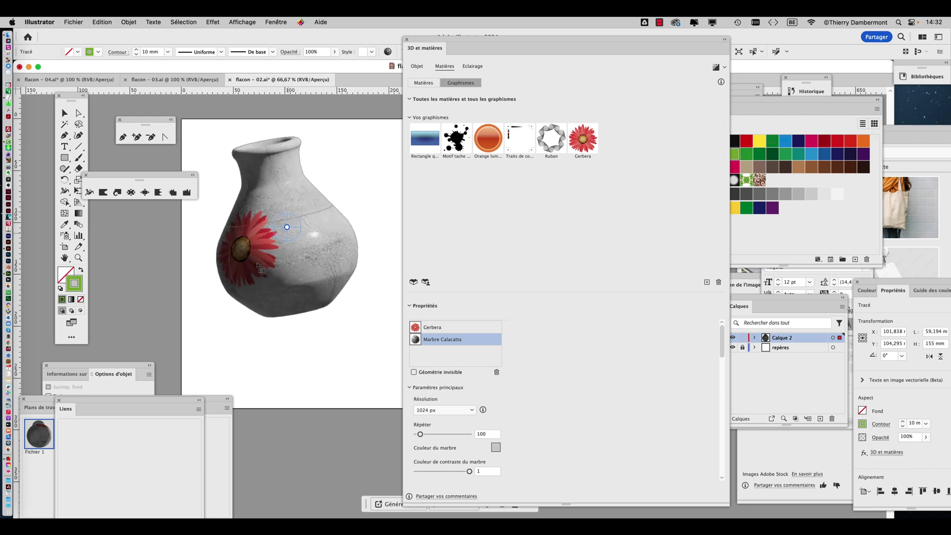
drag(257, 263, 264, 265)
Save the document as flacon - 05.ai with default Illustrator options, then switch to Adobe Dimension.
click(82, 22)
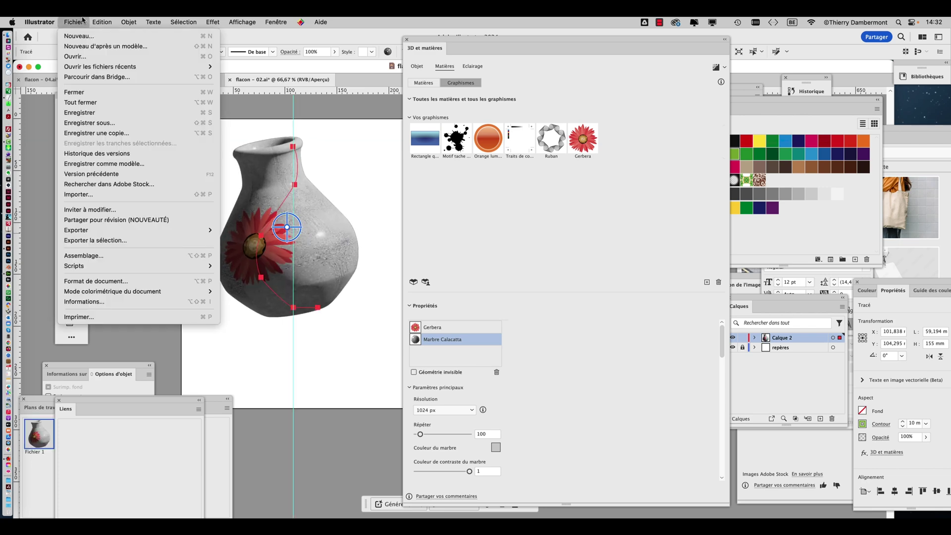
click(126, 123)
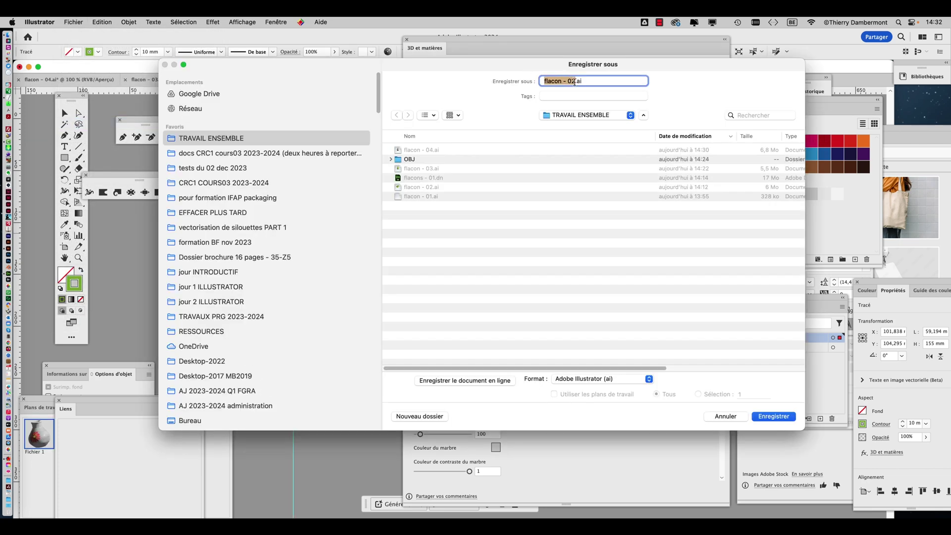
click(575, 81)
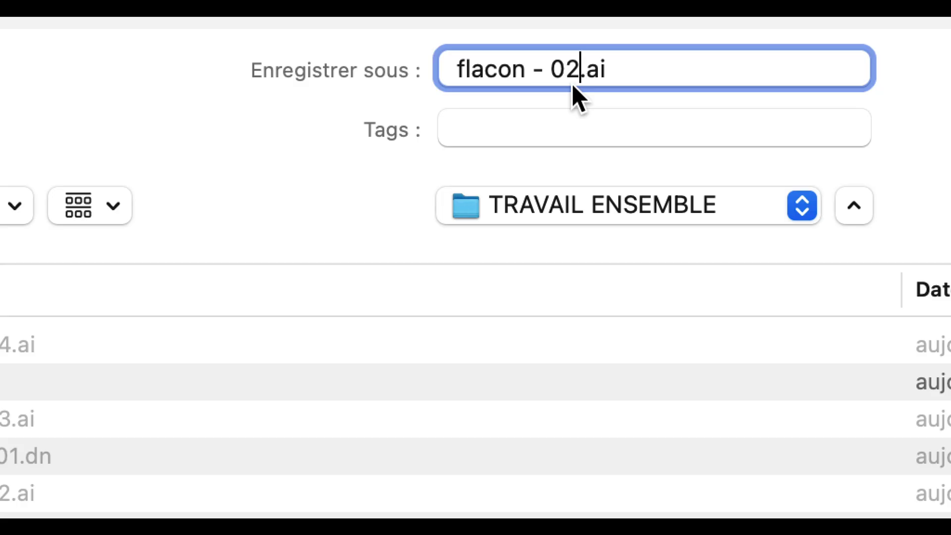
key(BackSpace)
text(5)
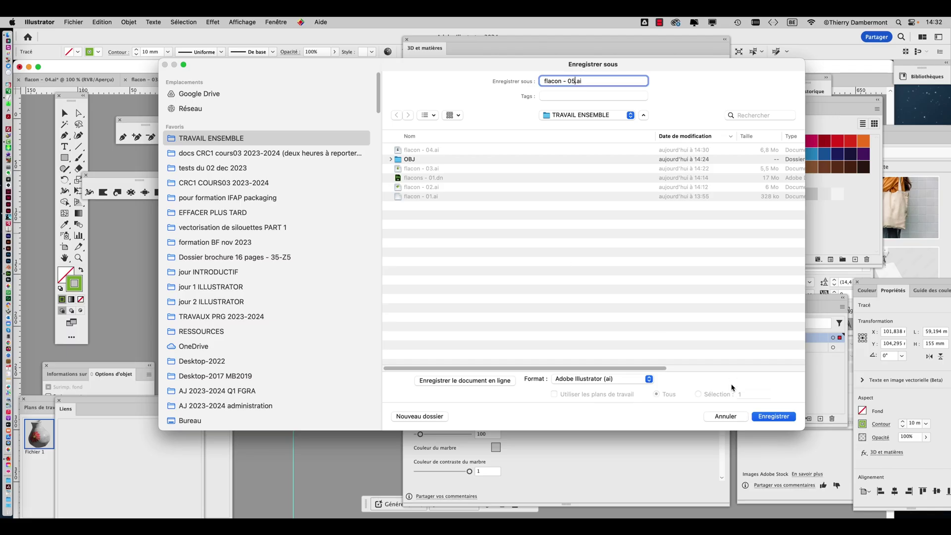
click(775, 417)
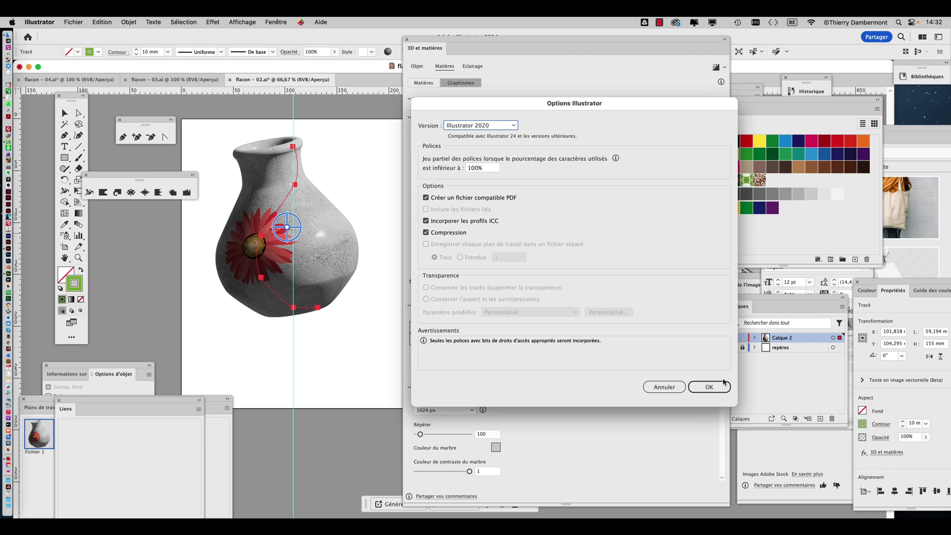
click(709, 387)
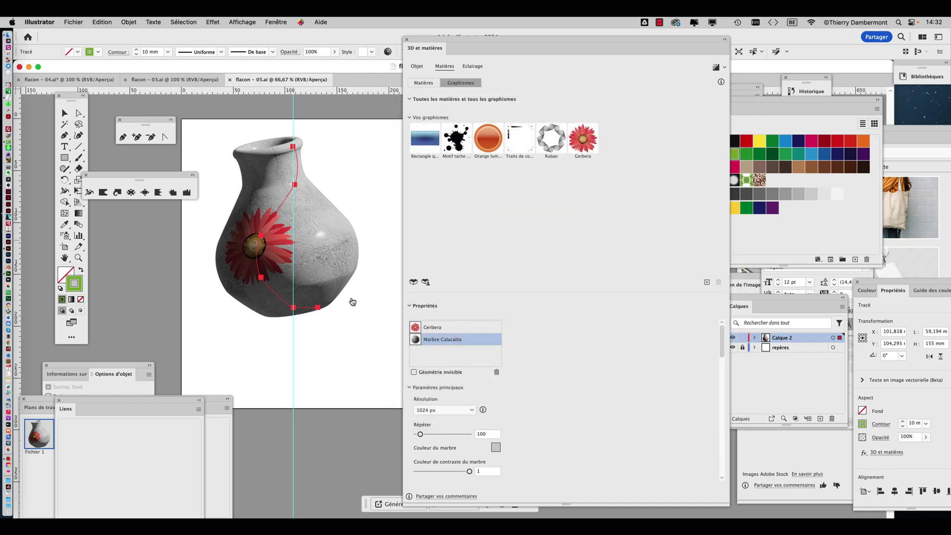
key(super+Tab)
click(450, 287)
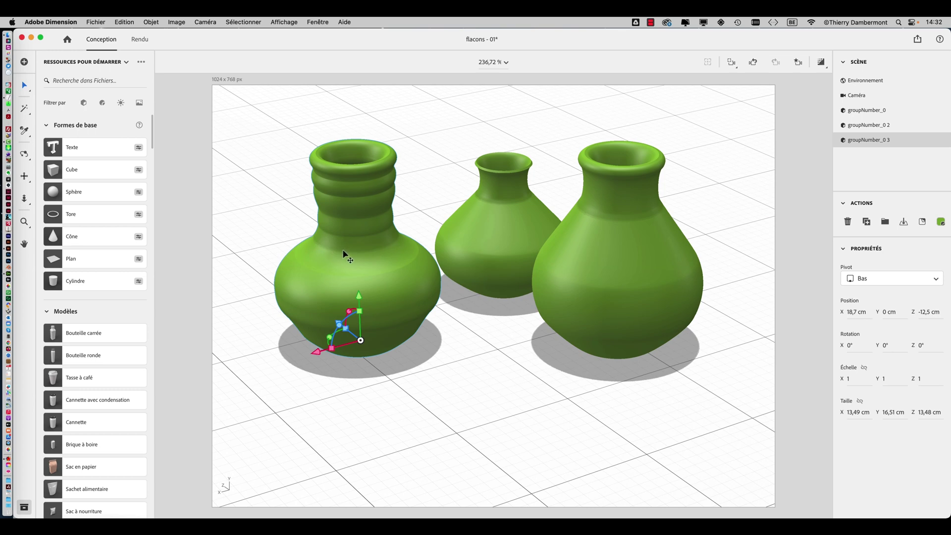
Look at Dimension's Import options without importing anything, then return to Illustrator.
click(95, 21)
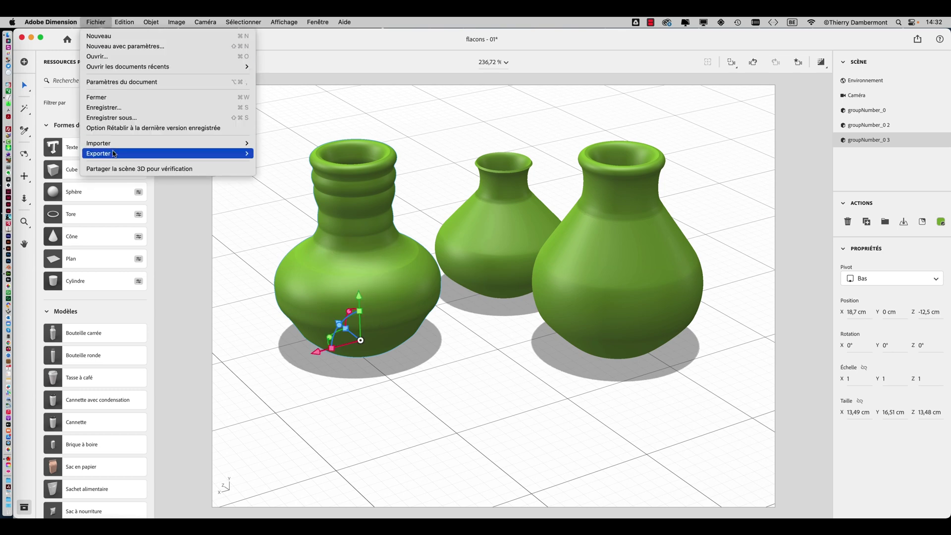
mouse_move(116, 144)
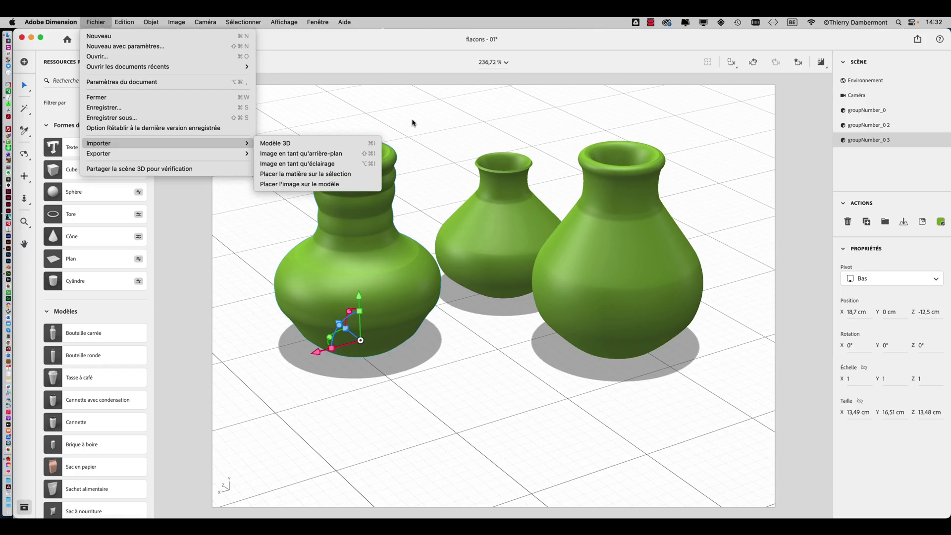
click(443, 99)
key(super+Tab)
click(379, 272)
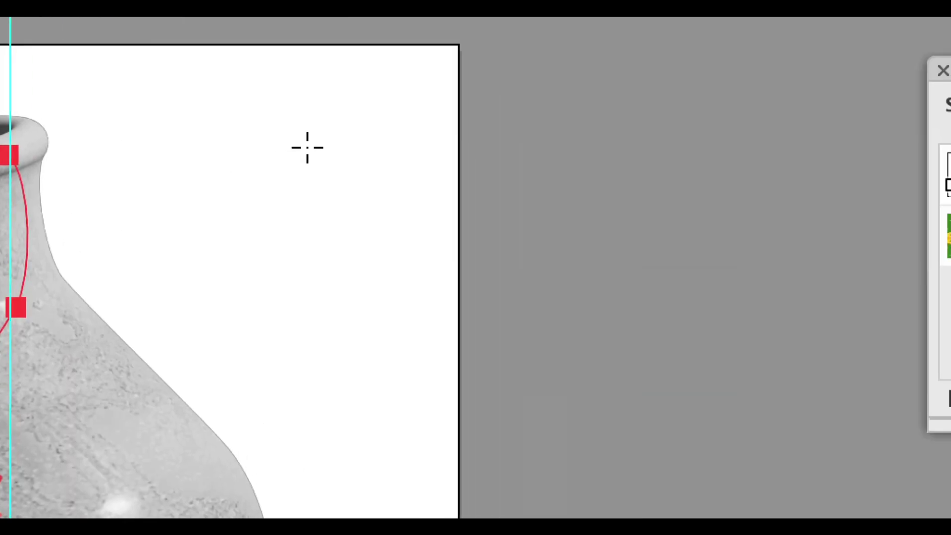
Draw a small square near the page's top-right corner with a crimson stroke.
drag(307, 139, 383, 214)
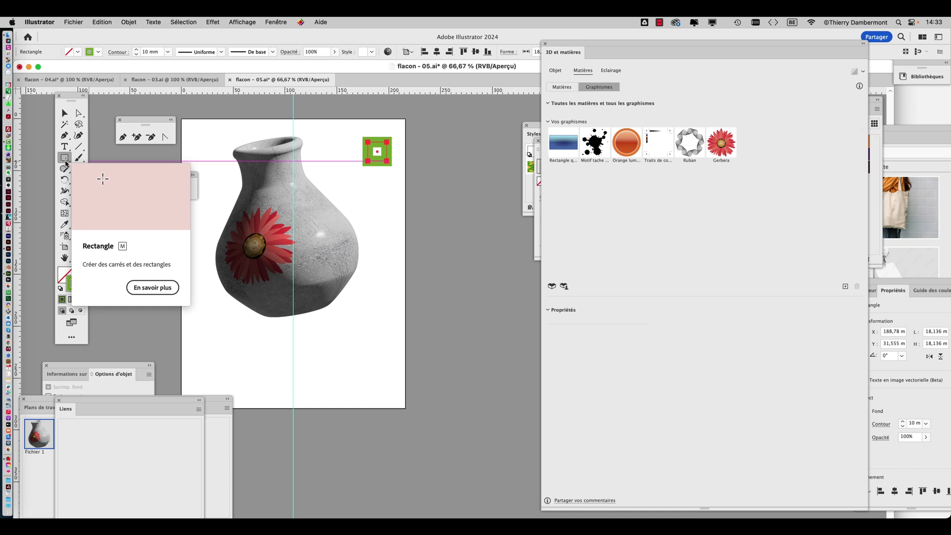
drag(600, 48, 441, 332)
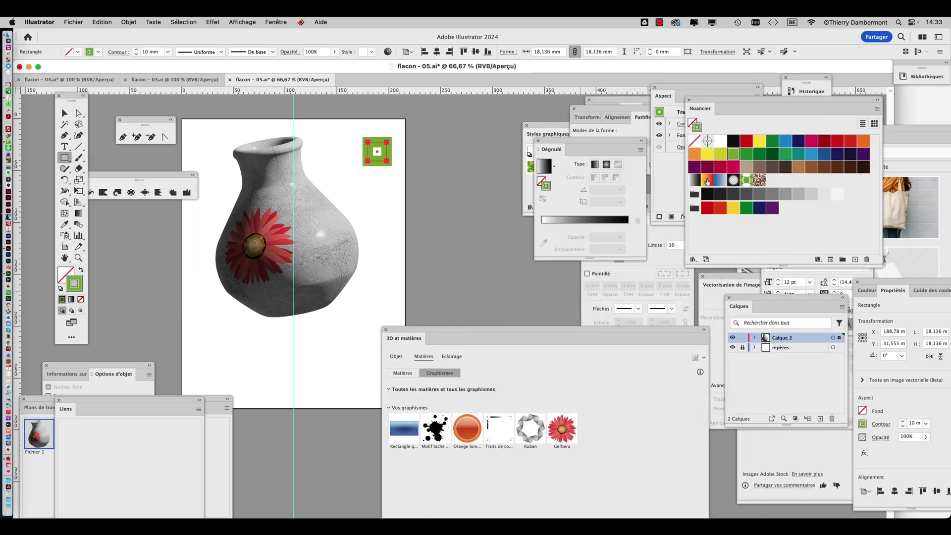
click(721, 167)
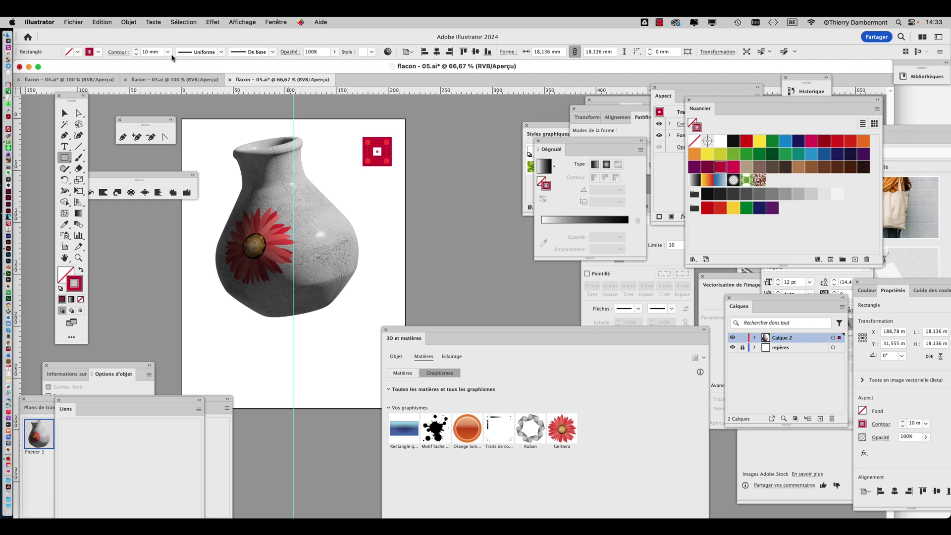
Reduce the square's stroke weight from 10 mm to 4 mm in the Stroke panel.
click(271, 22)
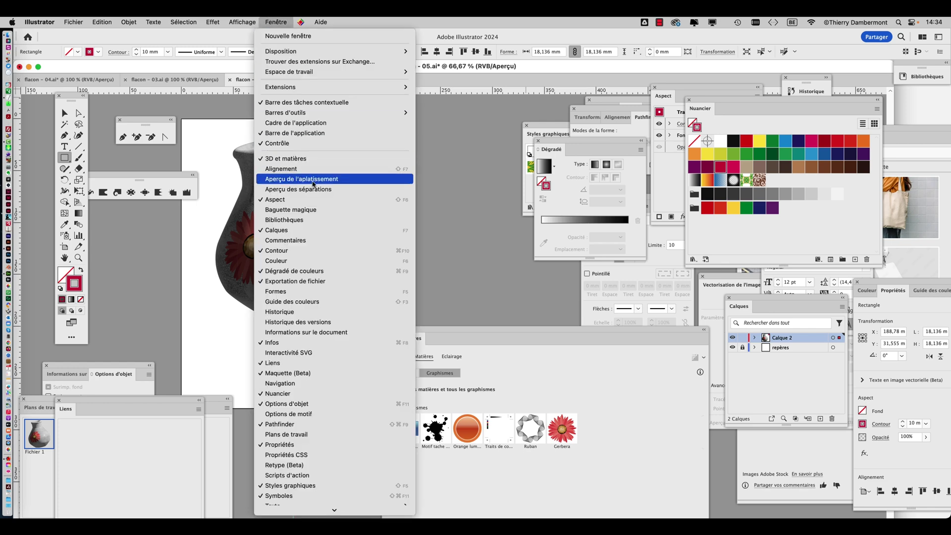
click(318, 251)
click(272, 22)
click(614, 206)
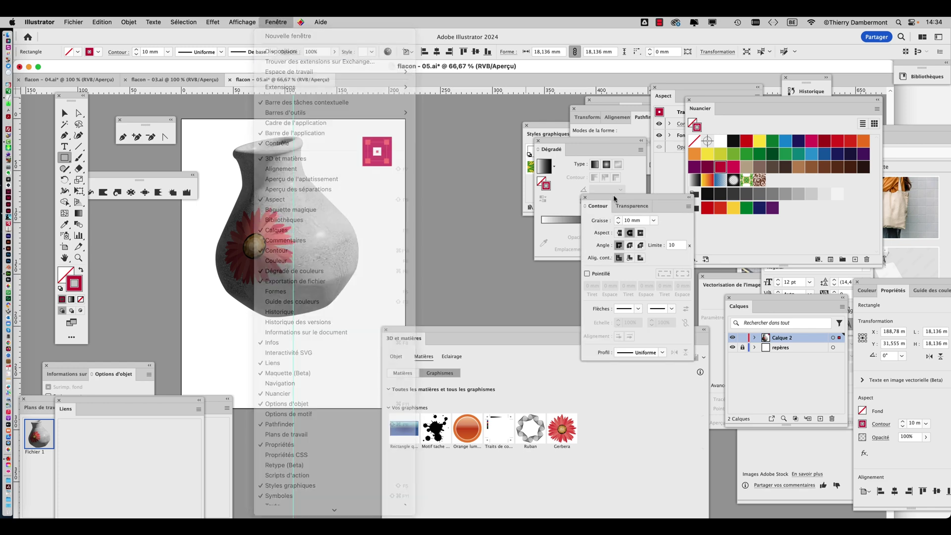
drag(614, 206, 456, 129)
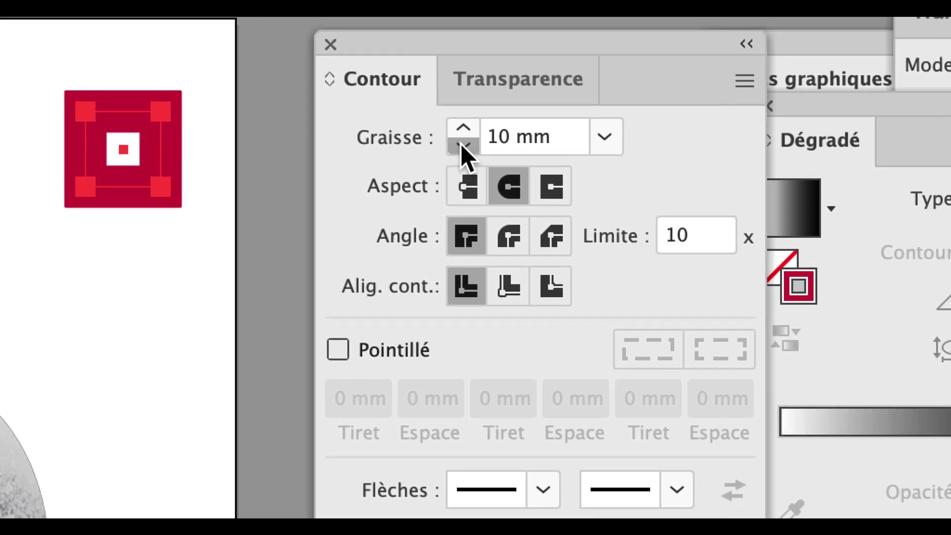
click(462, 144)
click(462, 144)
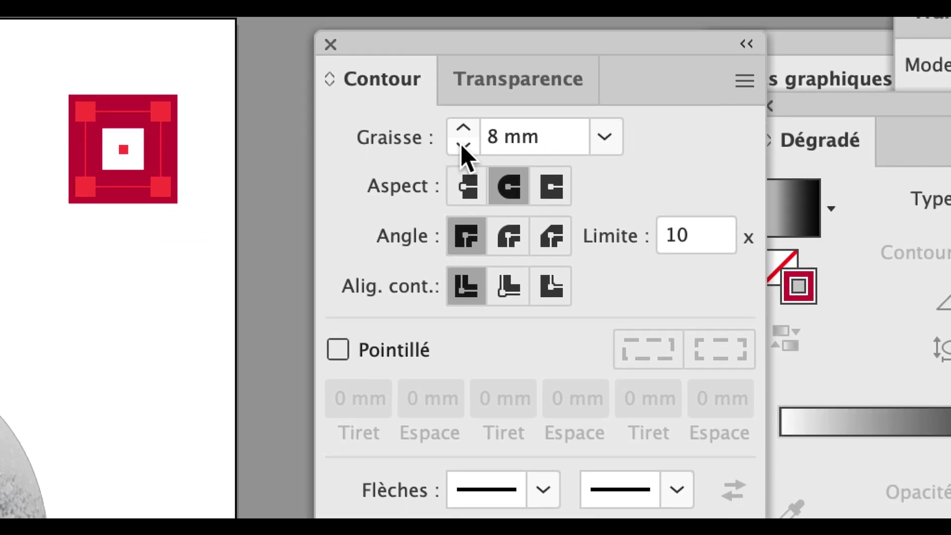
click(461, 144)
click(462, 144)
click(462, 144)
click(461, 144)
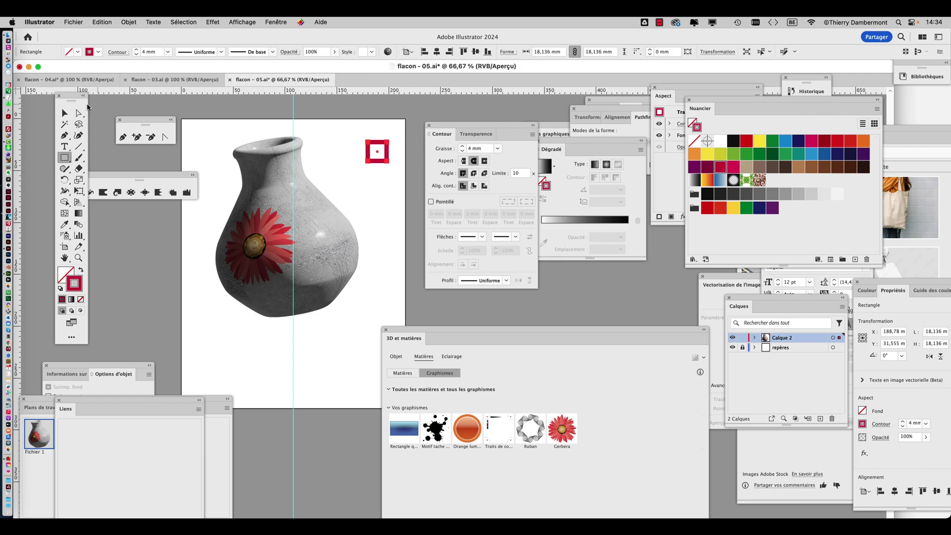
key(v)
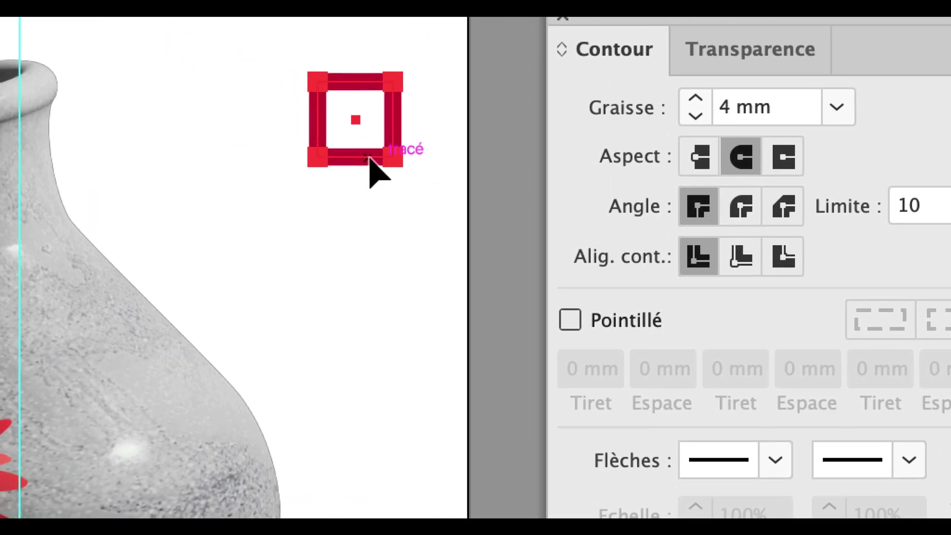
Duplicate the crimson square diagonally and save both interlocking squares as the new 'Graphisme' 3D graphic.
mouse_move(371, 160)
alt+mouse_down()
mouse_move(401, 194)
mouse_move(375, 166)
alt+mouse_up()
drag(275, 6, 389, 193)
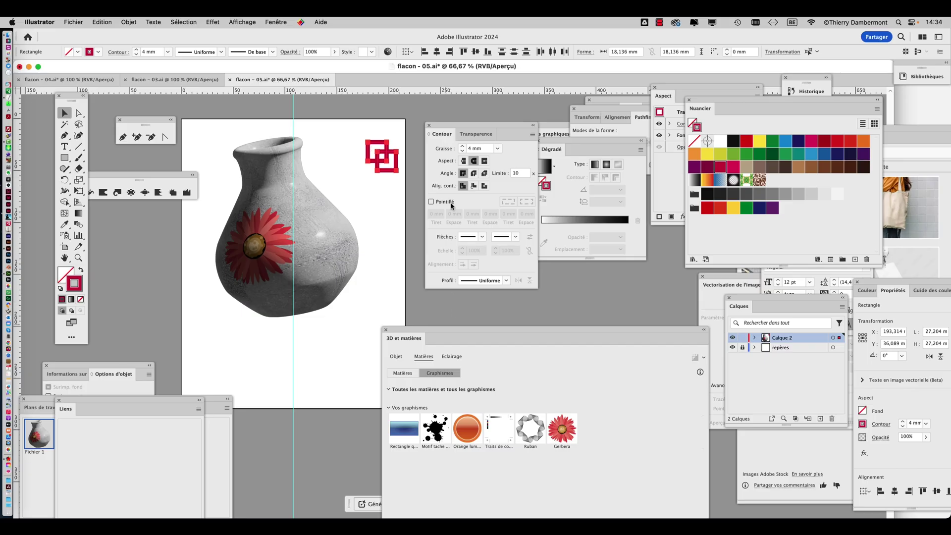
drag(445, 133, 203, 371)
drag(418, 331, 472, 91)
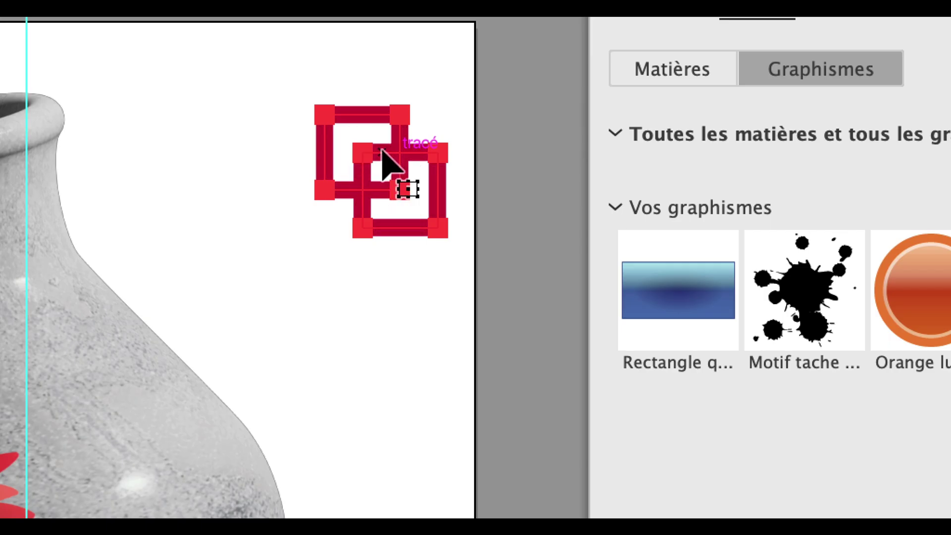
drag(381, 149, 908, 412)
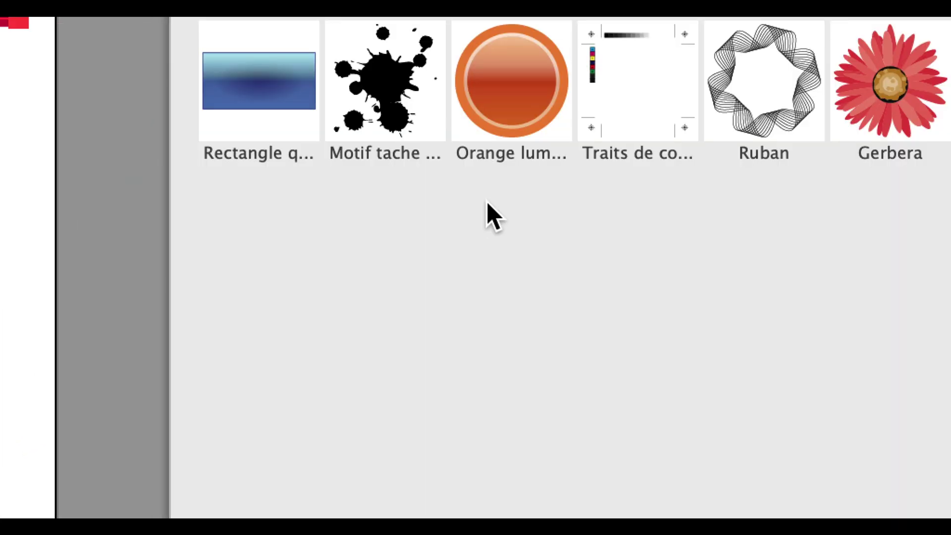
drag(487, 202, 486, 204)
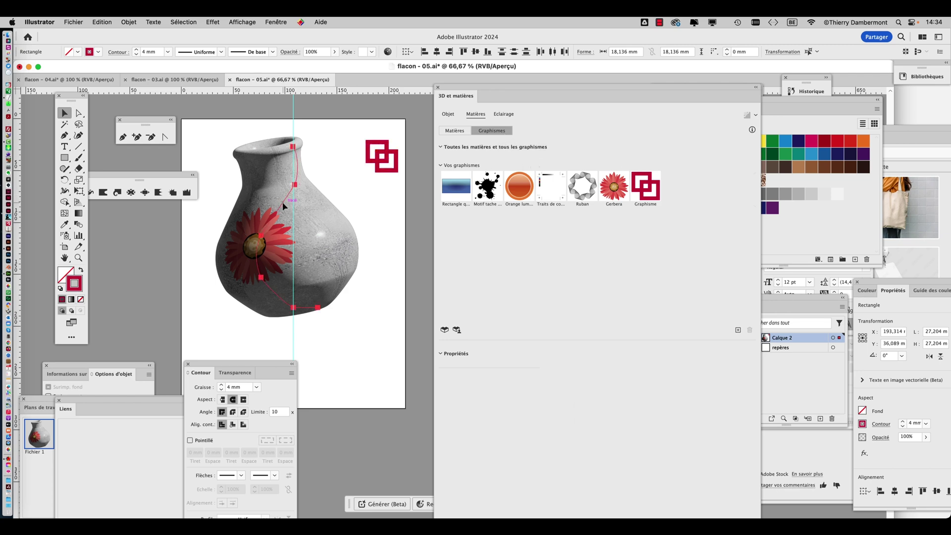
click(283, 203)
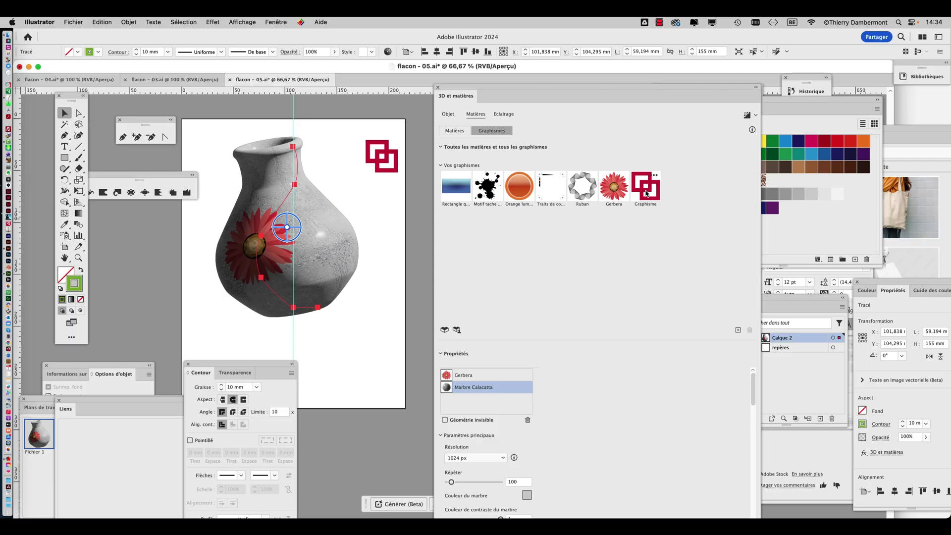
Place the Graphisme graphic on the vase and push it to the vase's right side.
click(647, 193)
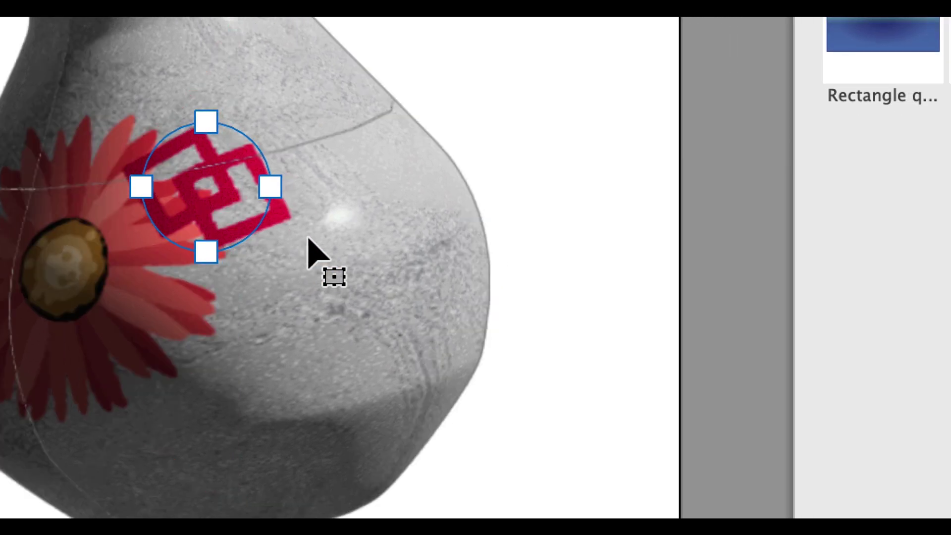
drag(308, 239, 402, 248)
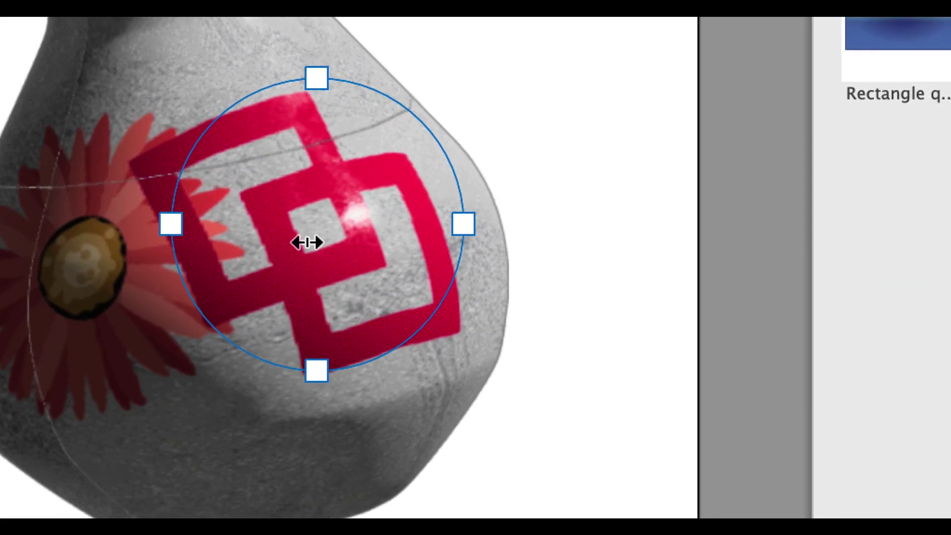
mouse_move(307, 242)
mouse_down()
mouse_move(312, 266)
mouse_move(323, 265)
mouse_move(322, 245)
mouse_up()
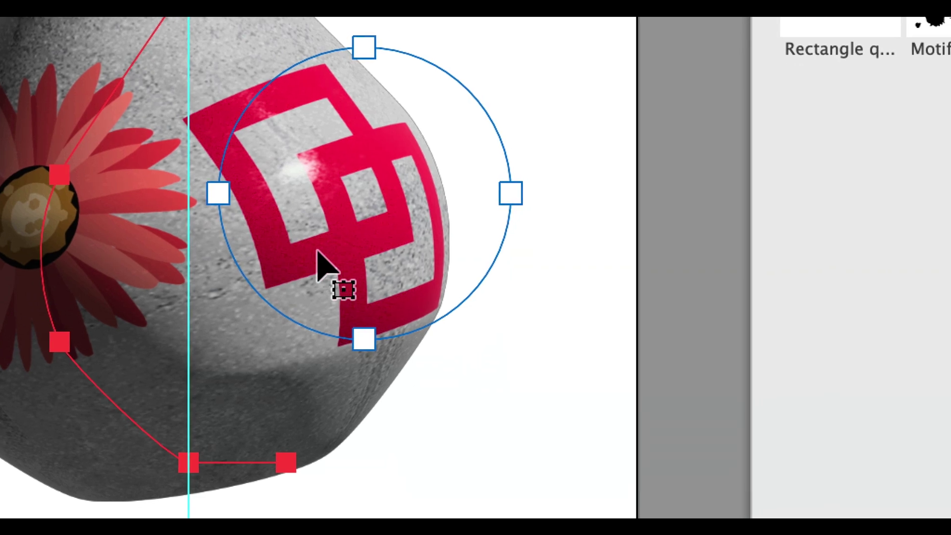
mouse_move(313, 247)
mouse_down()
mouse_move(302, 237)
mouse_move(314, 249)
mouse_up()
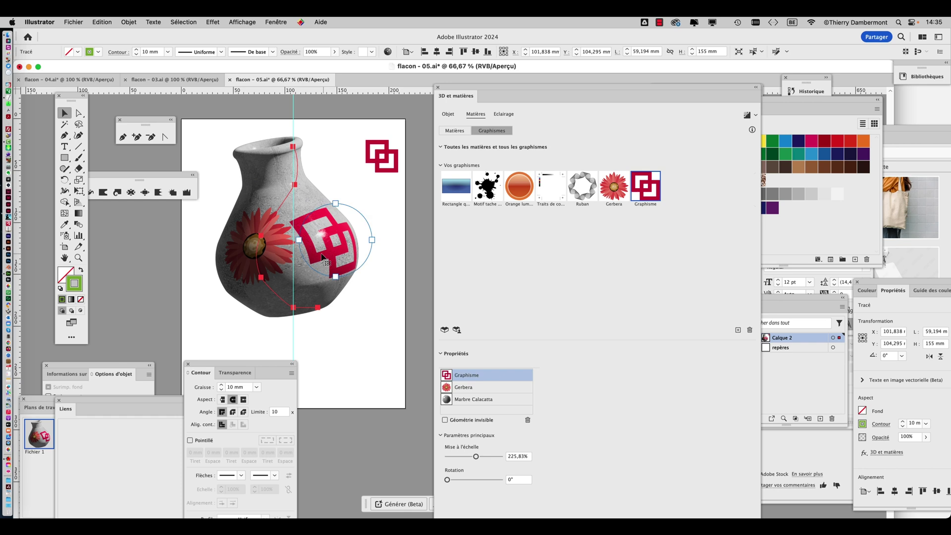
drag(341, 263, 343, 262)
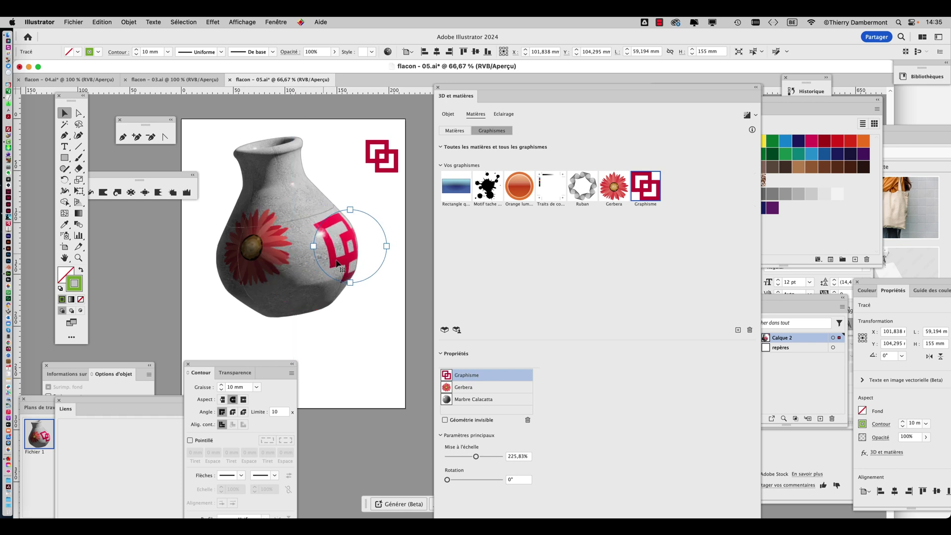
Rotate the vase through several angles to check the graphic, ending upright with the Gerbera in front.
click(226, 177)
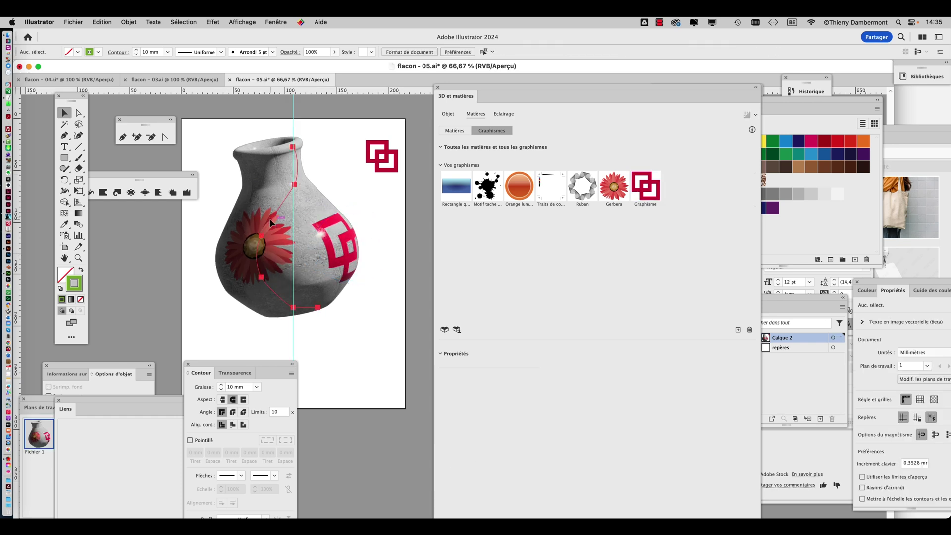
click(271, 223)
drag(287, 229, 225, 236)
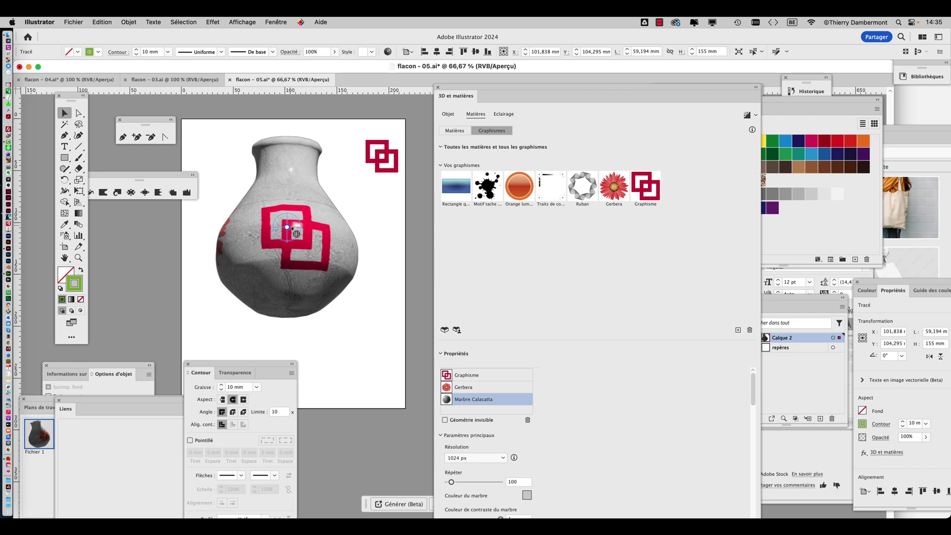
drag(297, 234, 266, 240)
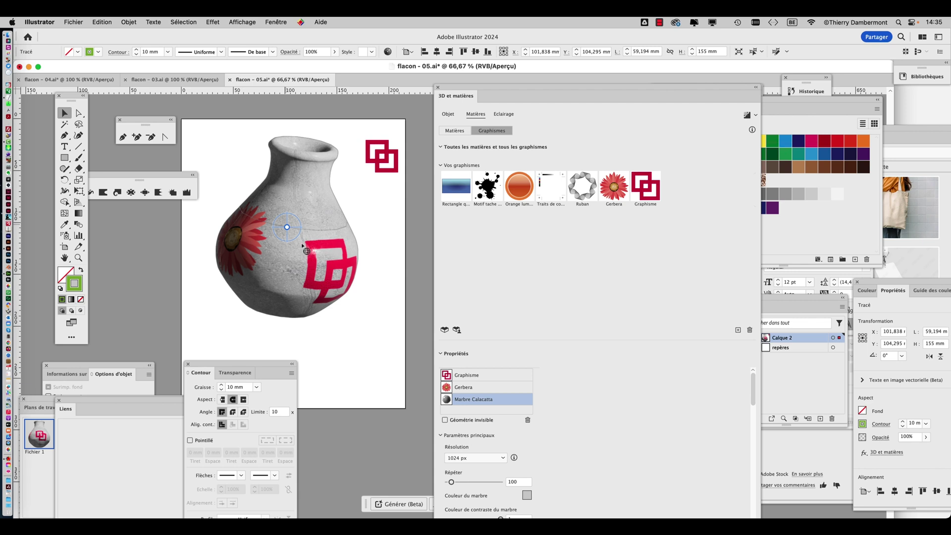
drag(302, 245, 301, 245)
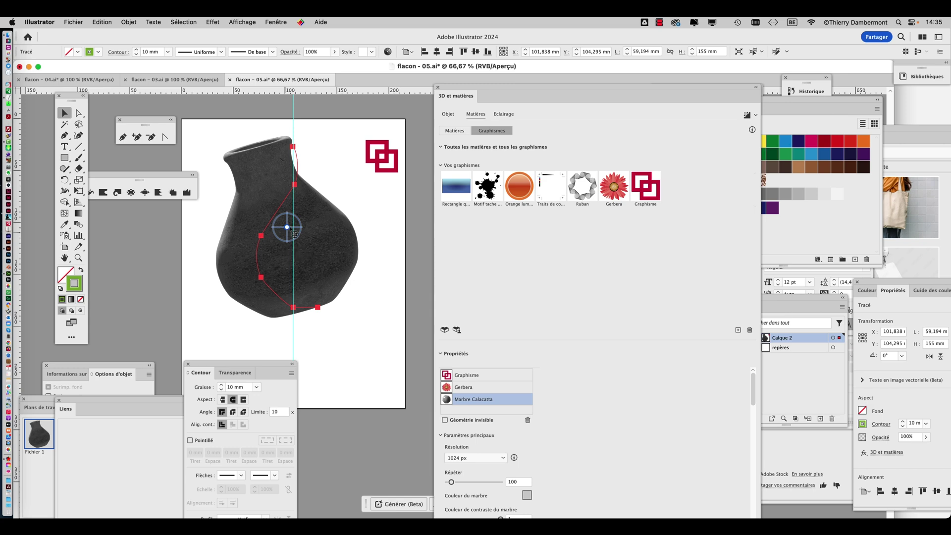
drag(295, 226, 330, 256)
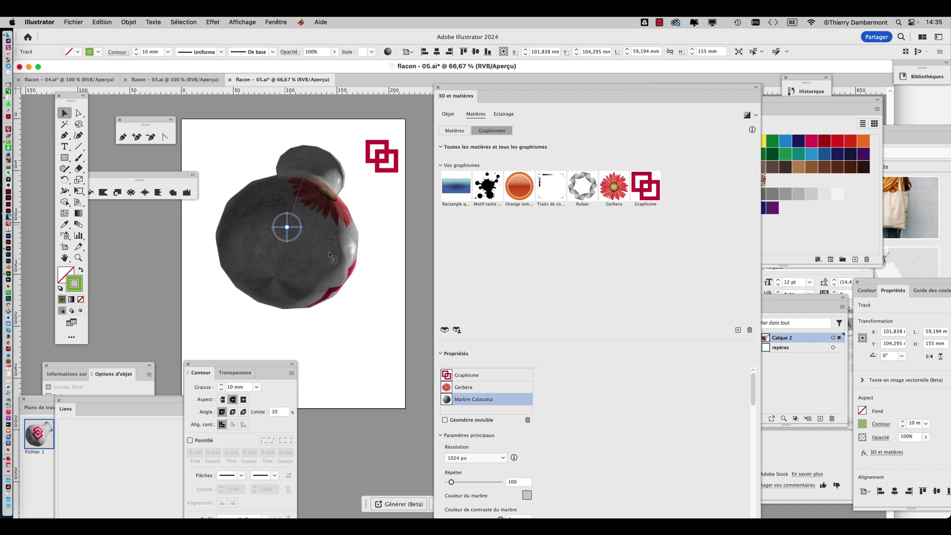
drag(285, 229, 265, 253)
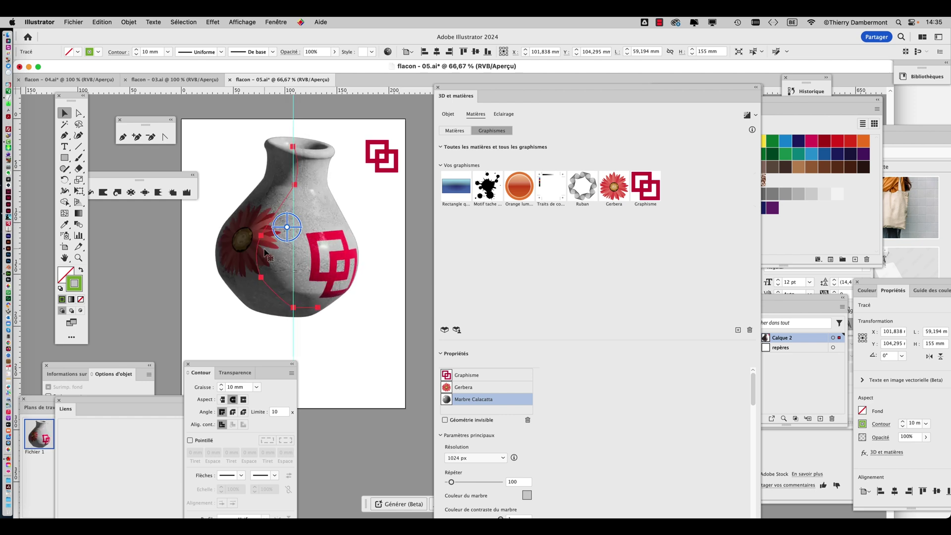
click(368, 192)
Scale down the Graphisme graphic and move the Gerbera right and down toward the vase's centre.
click(286, 210)
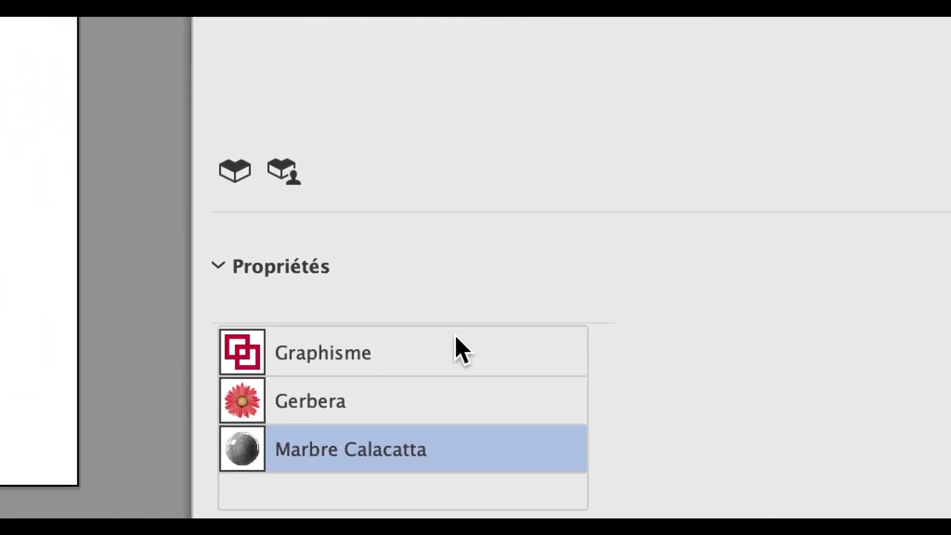
click(456, 342)
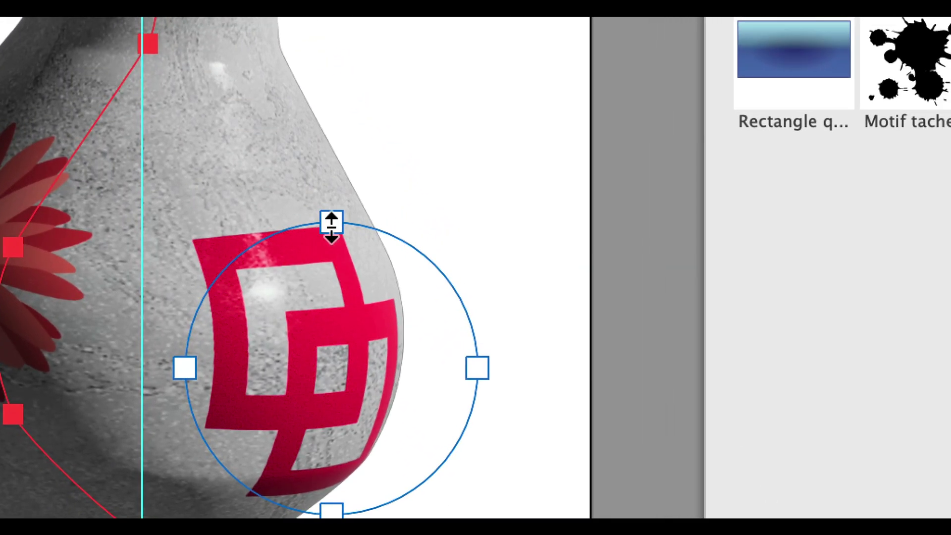
drag(331, 228, 332, 275)
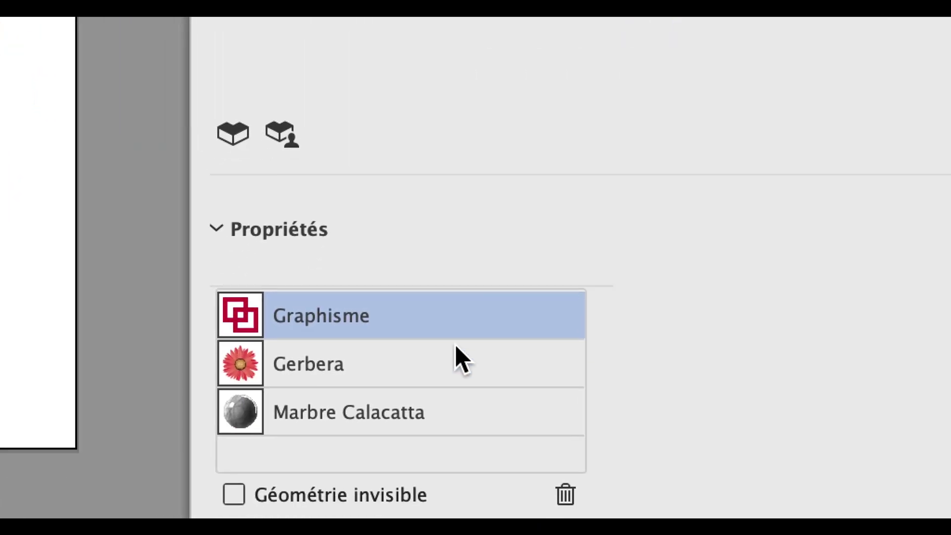
click(456, 349)
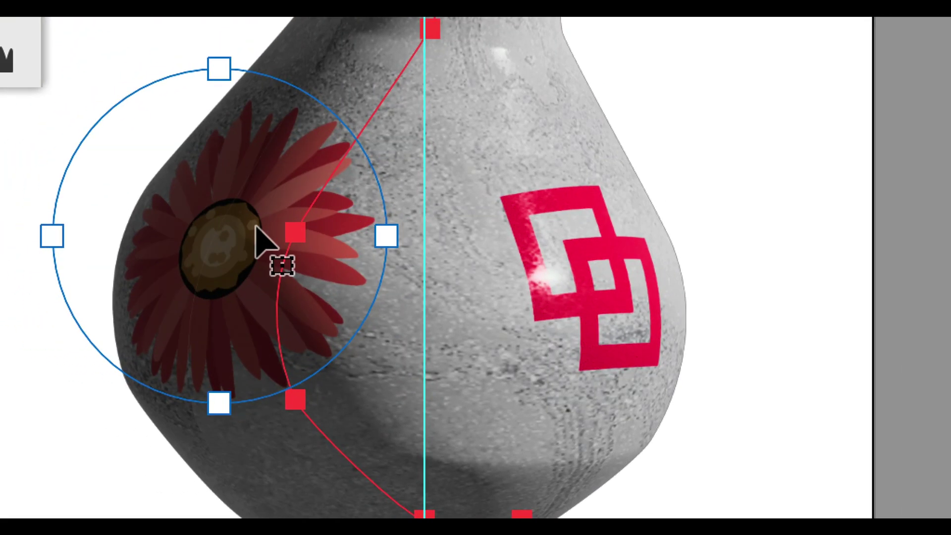
drag(266, 244, 306, 247)
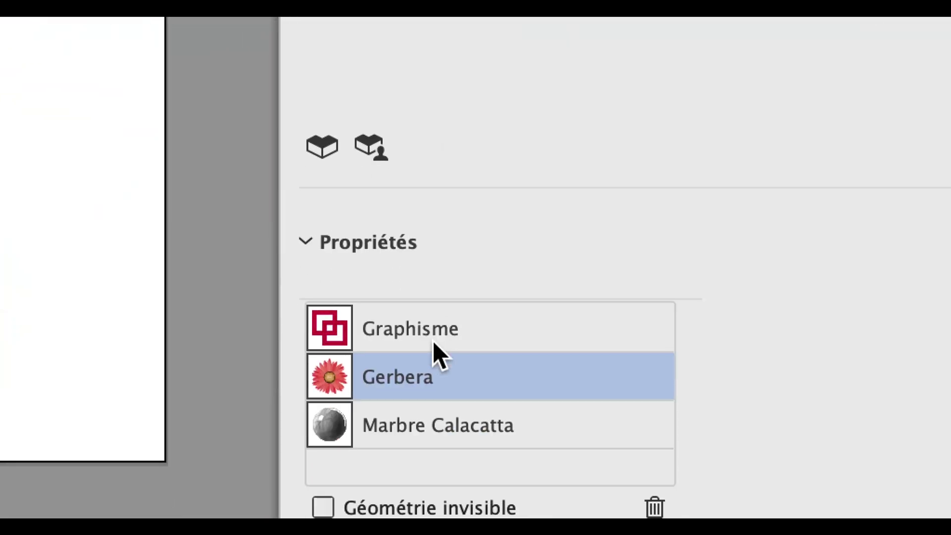
Reorder the vase's graphics so Graphisme sits above Gerbera, checking the overlap zoomed in.
drag(436, 339, 480, 411)
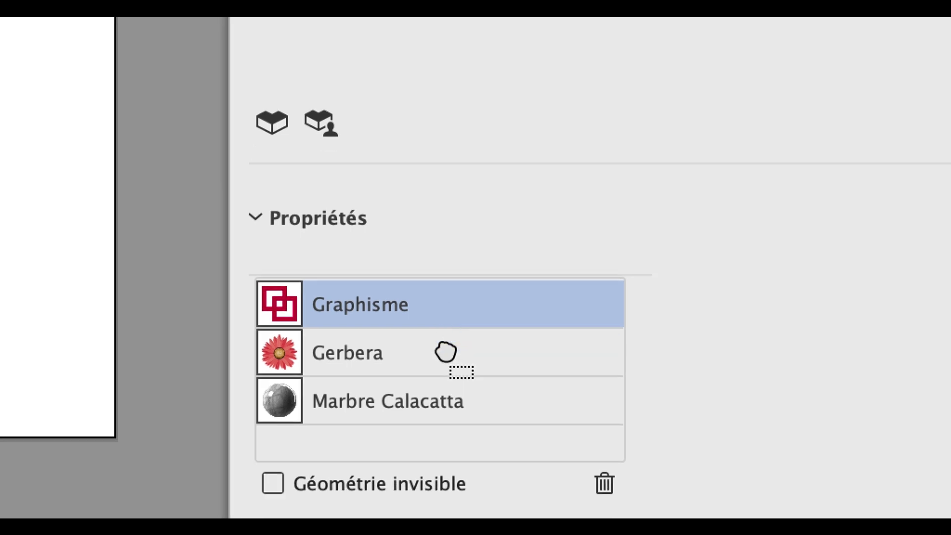
drag(448, 364, 446, 361)
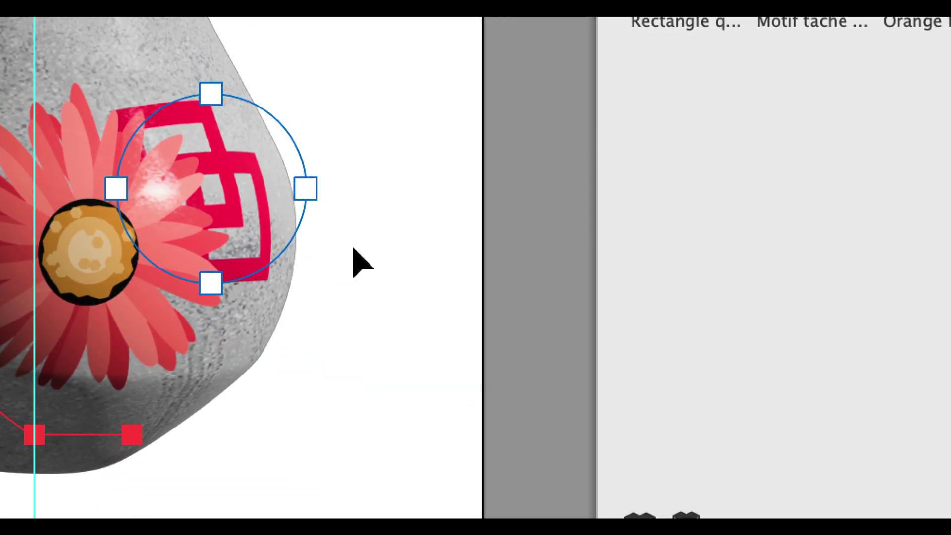
click(384, 268)
click(216, 247)
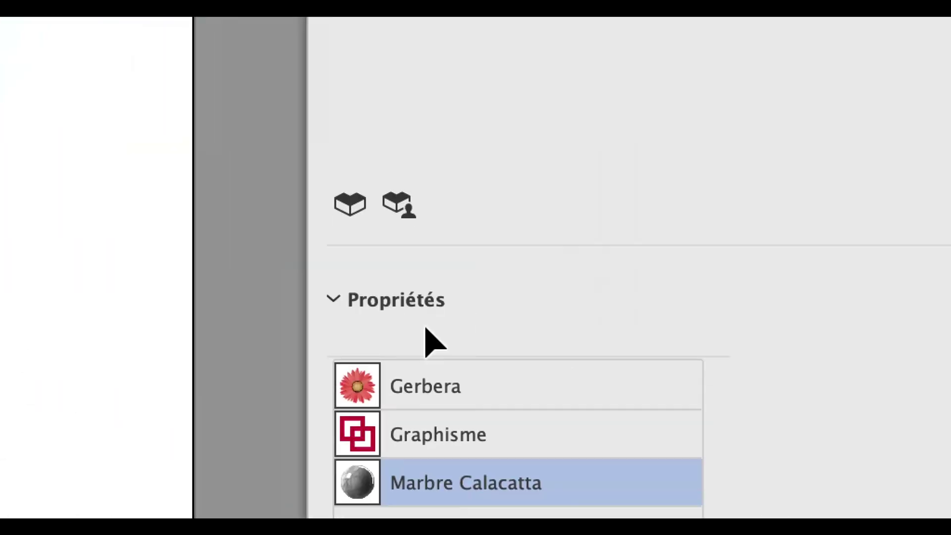
click(443, 336)
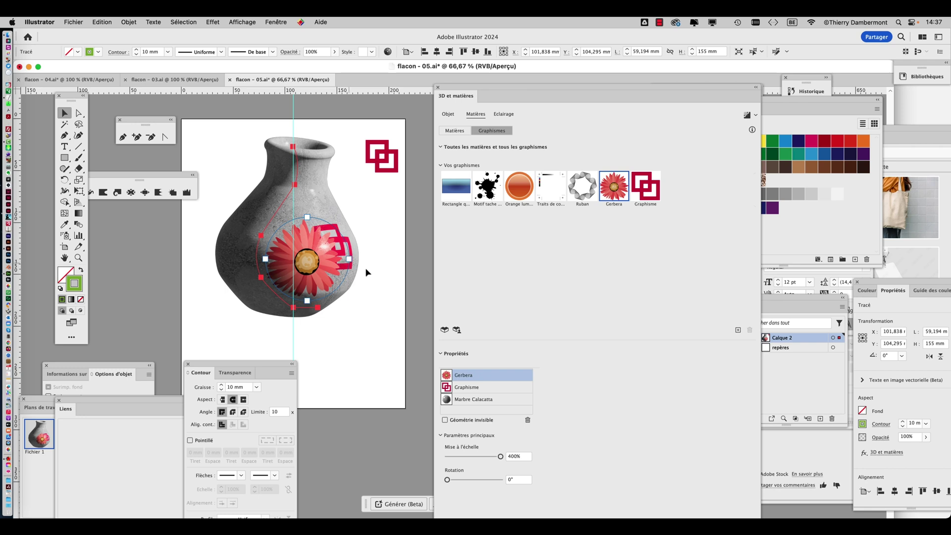
click(484, 388)
drag(484, 371, 484, 373)
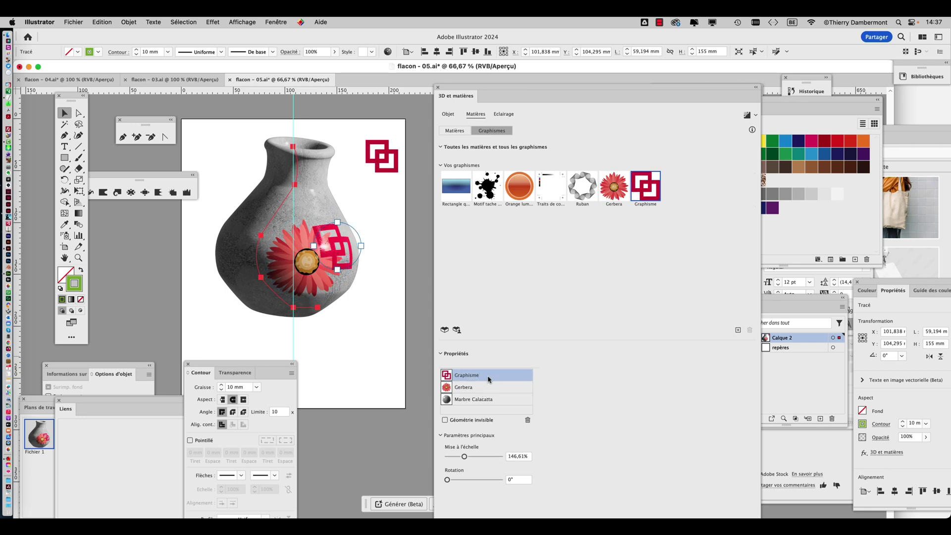
drag(486, 392, 484, 390)
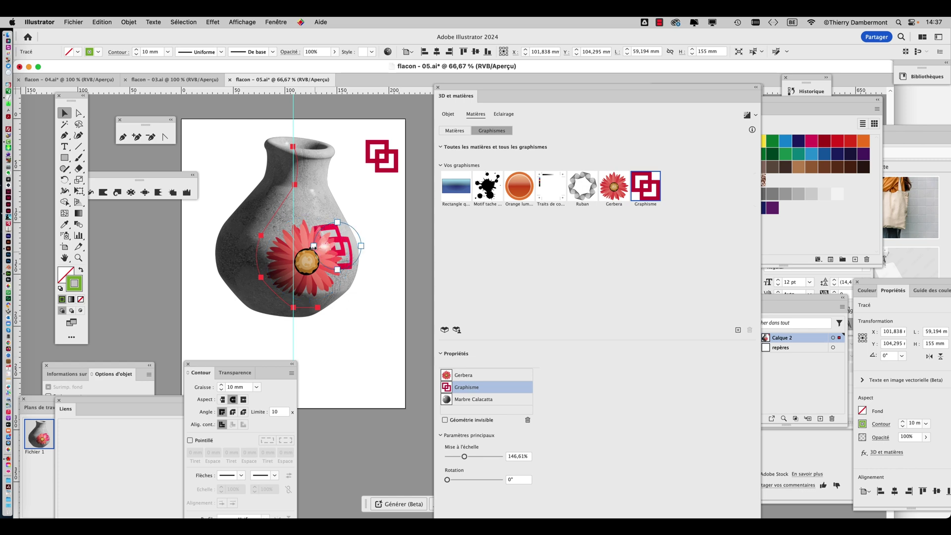
key(super+equal)
key(super+equal)
key(super+equal)
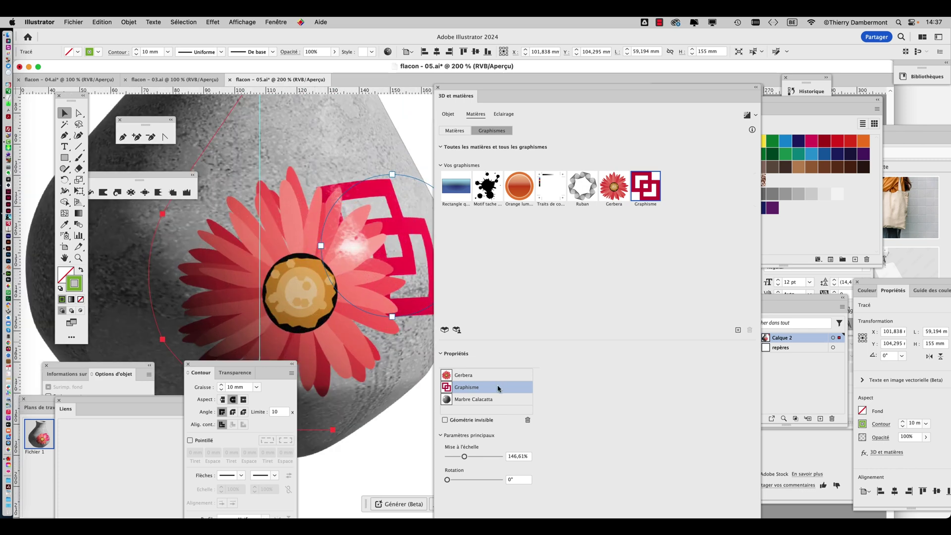
drag(497, 374, 496, 375)
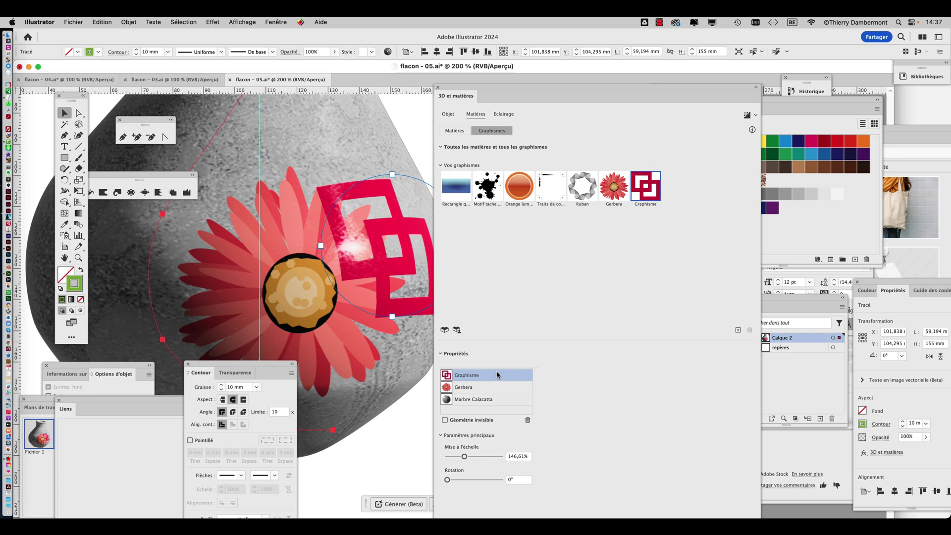
key(super+minus)
key(super+minus)
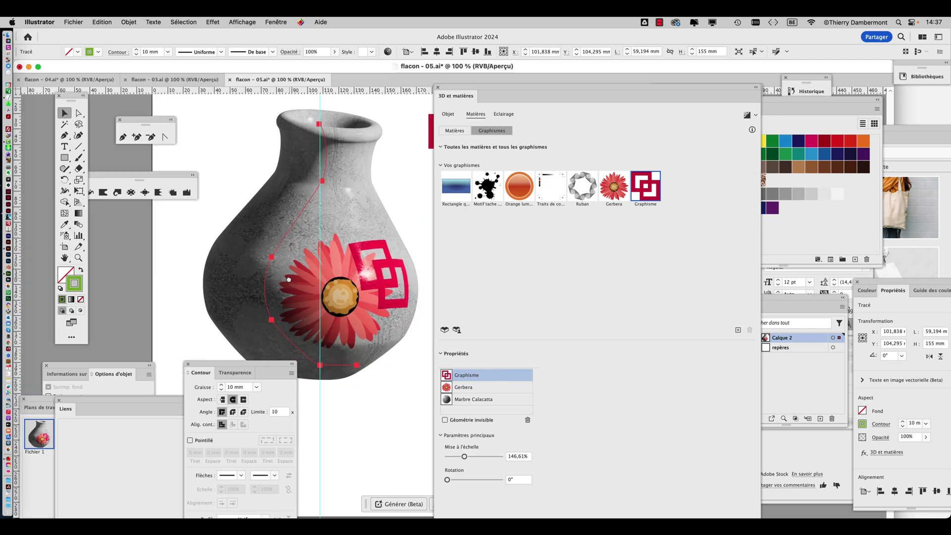
drag(288, 279, 235, 256)
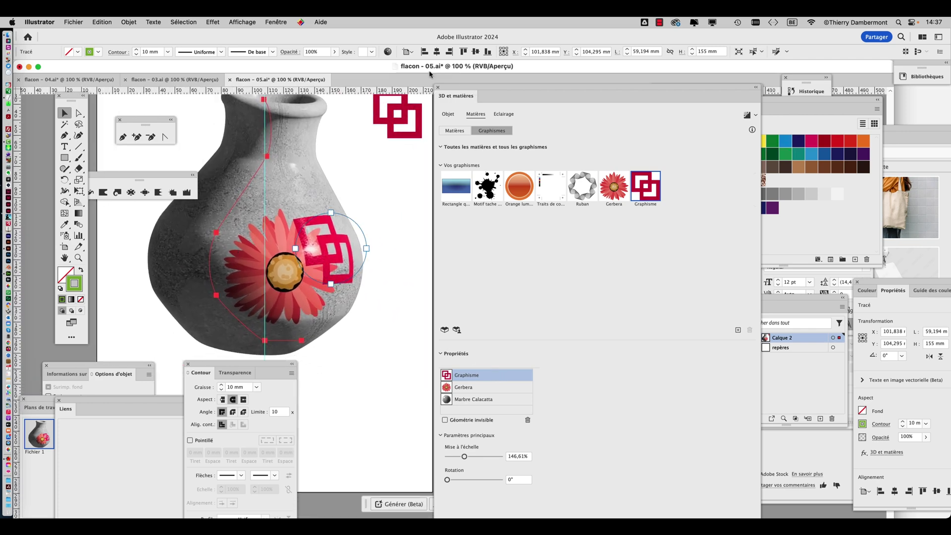
Start saving the document under a new name, then cancel.
click(78, 23)
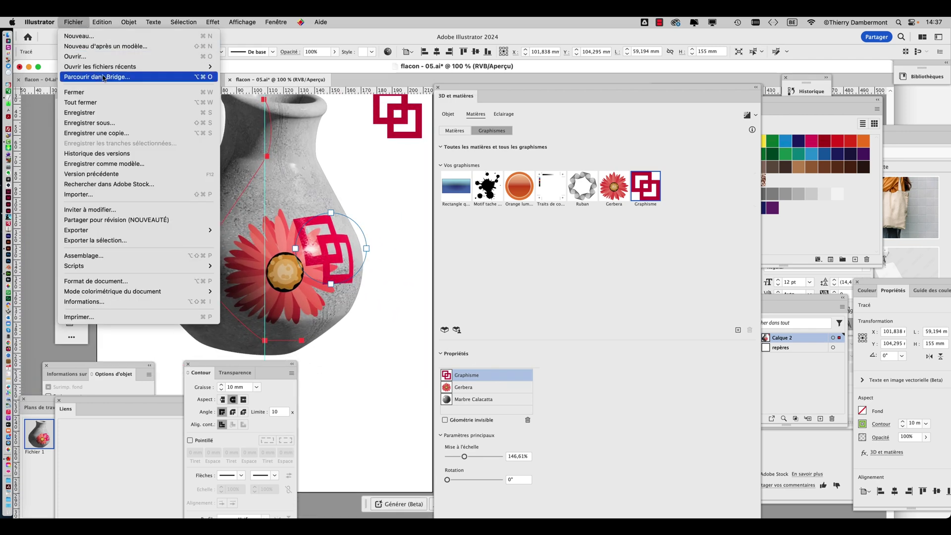
click(125, 124)
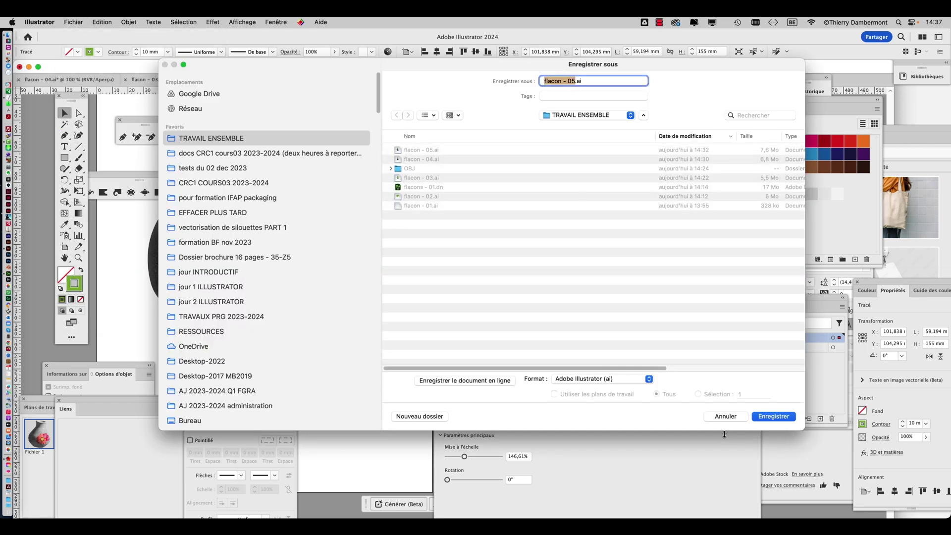
click(735, 416)
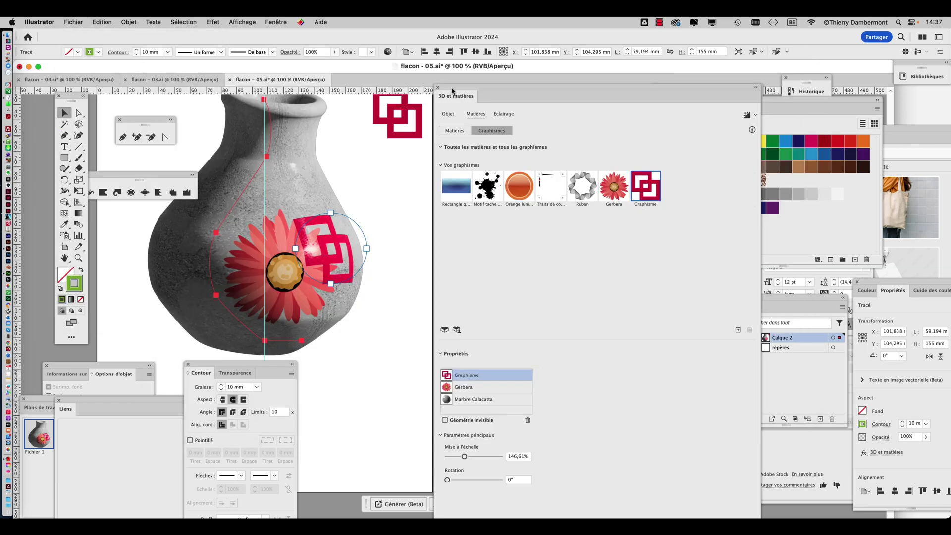
Select the vase and review its materials and 3D object settings (360° revolve, X 165.727°).
drag(452, 91, 523, 70)
click(272, 152)
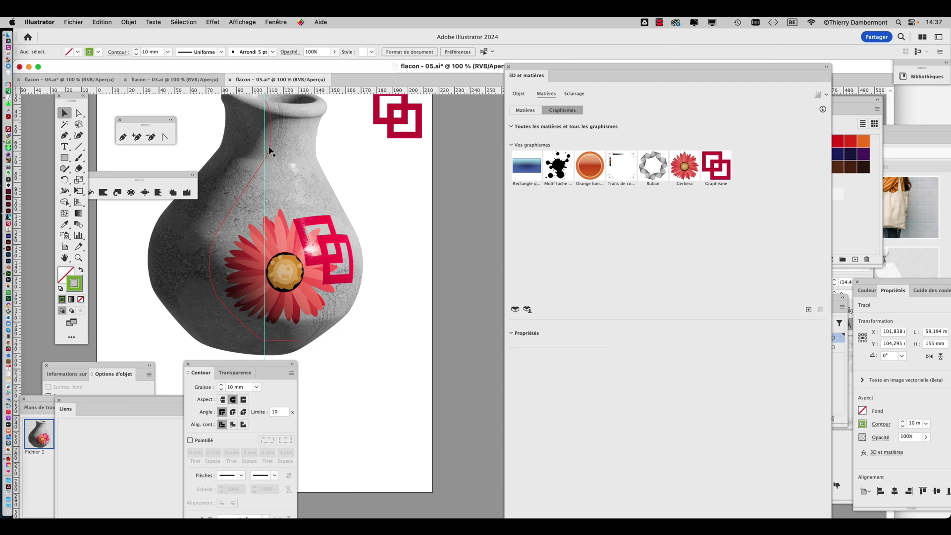
click(269, 152)
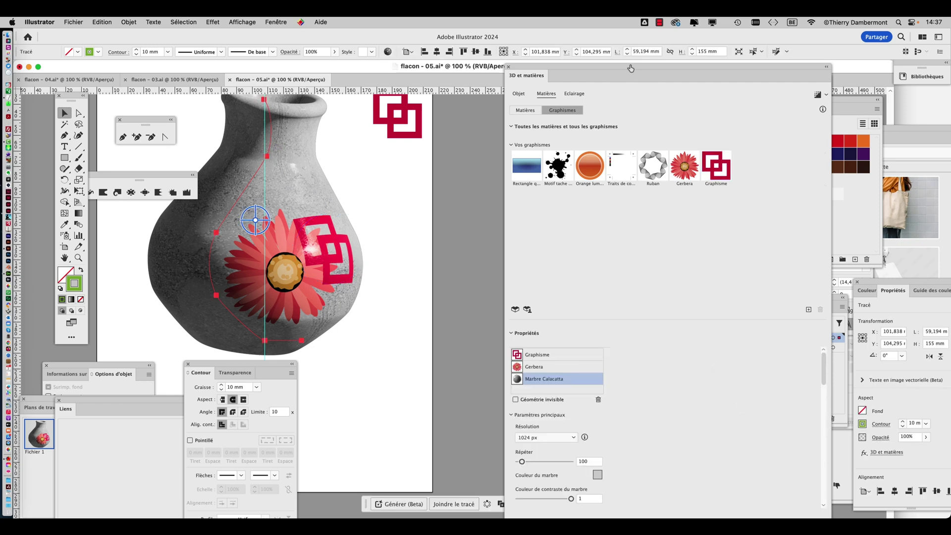
drag(603, 67, 519, 31)
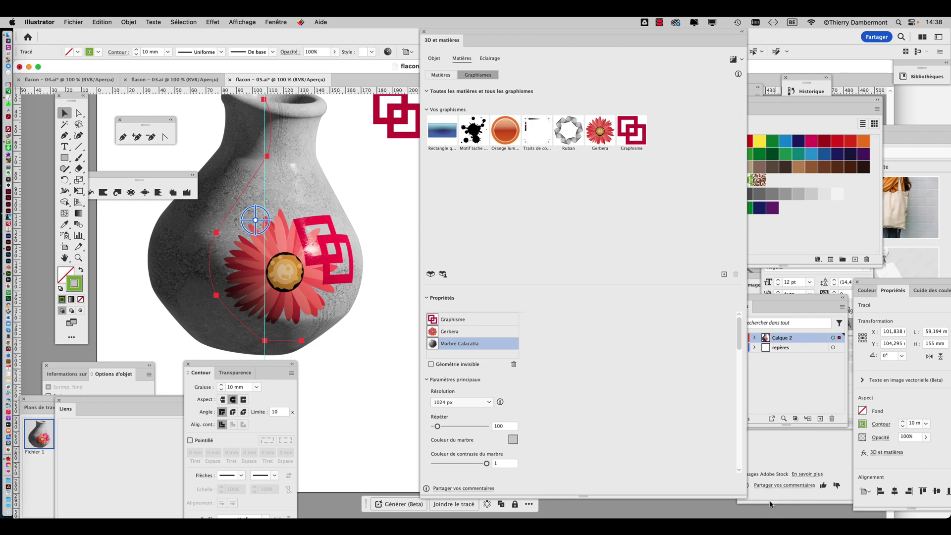
drag(722, 480, 622, 344)
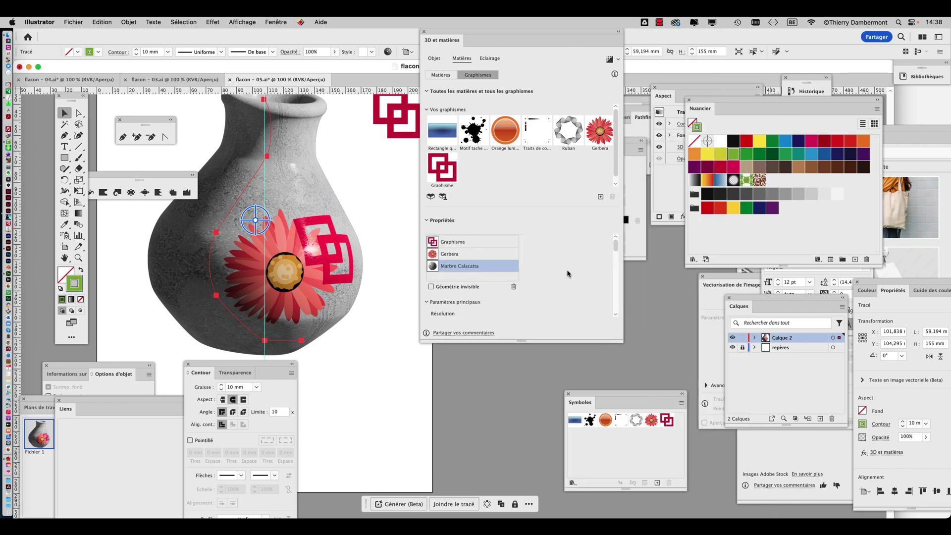
scroll(558, 266, down, 5)
scroll(559, 267, down, 3)
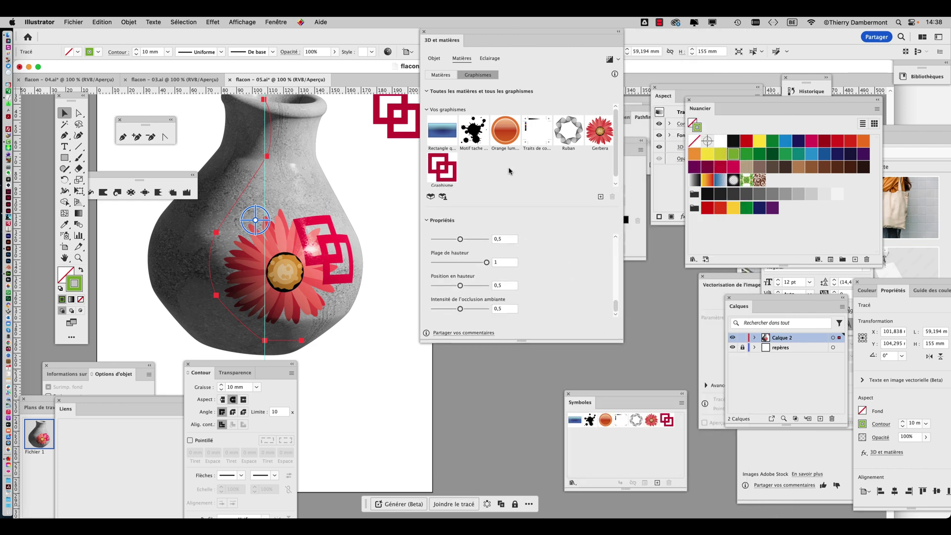
click(435, 60)
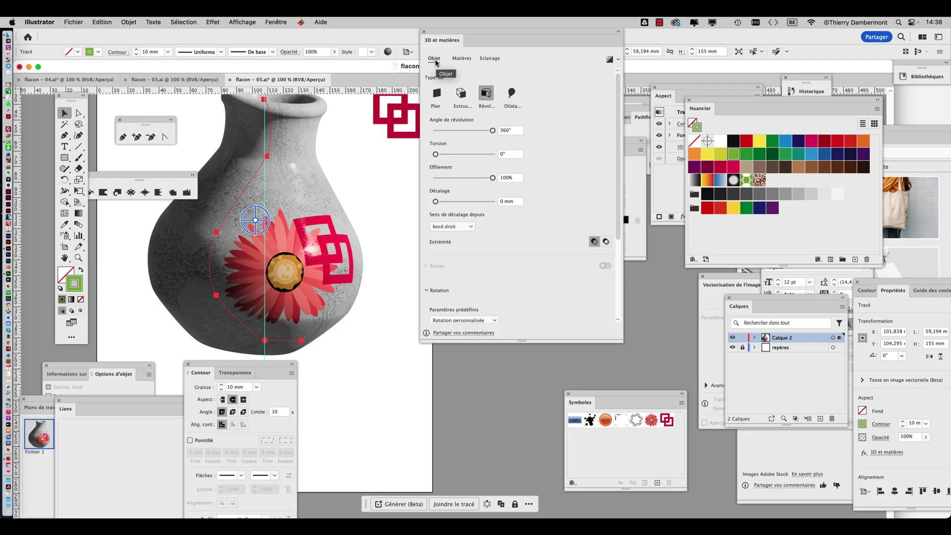
scroll(518, 255, down, 5)
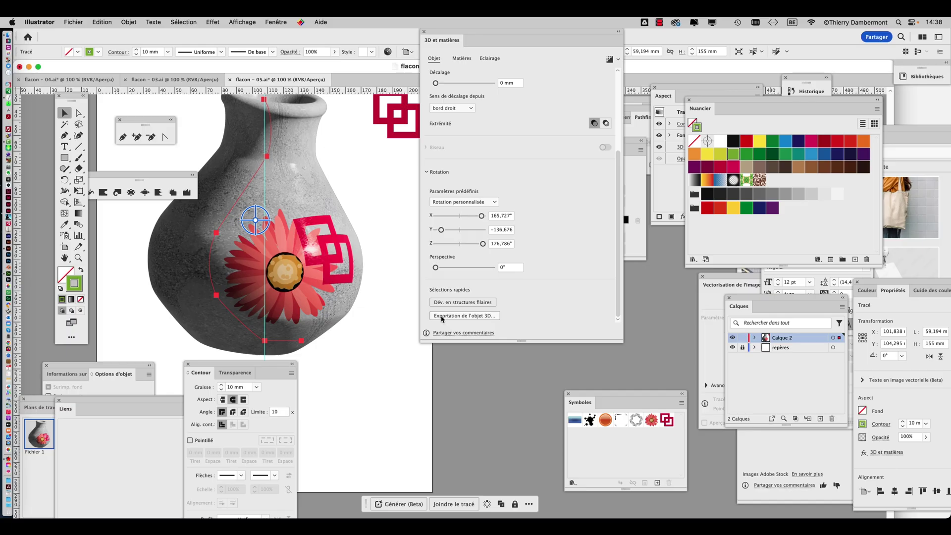
Add the 3D vase to Export Assets as Fichier 2 and move the export panel aside.
click(443, 317)
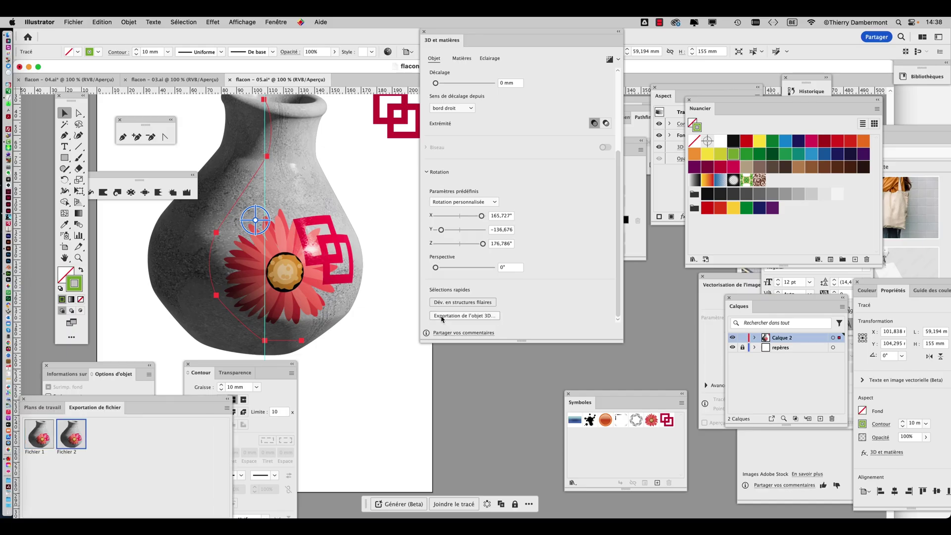
drag(196, 398, 407, 123)
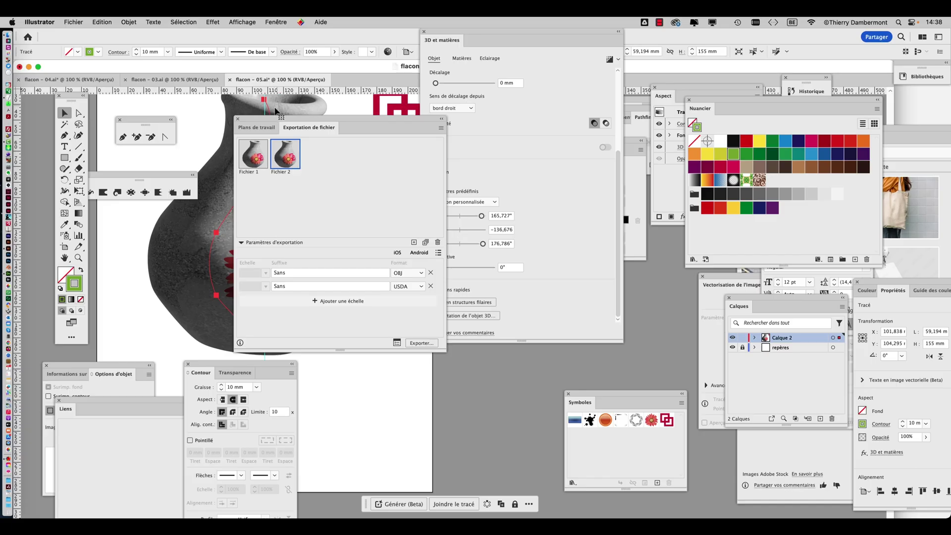
drag(275, 119, 605, 182)
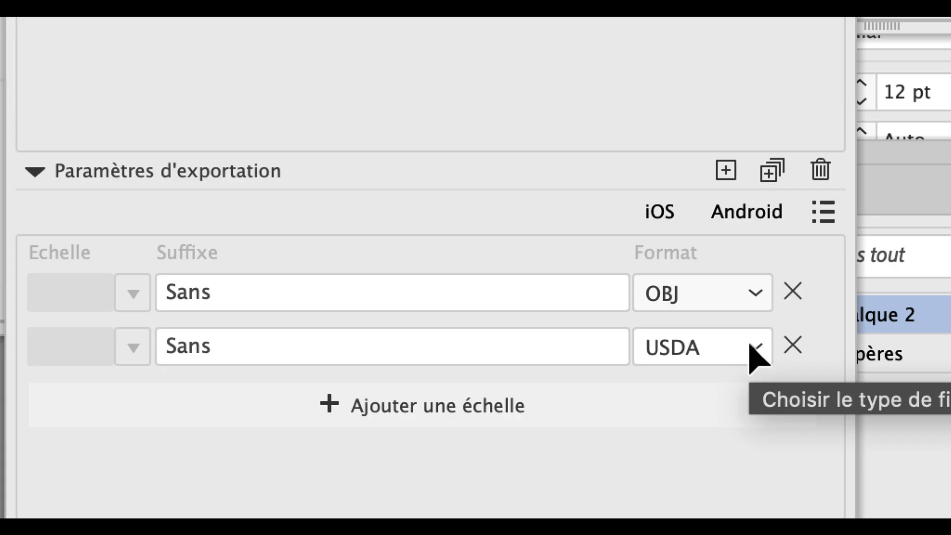
Delete the USDA row and add a new scale row set to USDA.
click(750, 345)
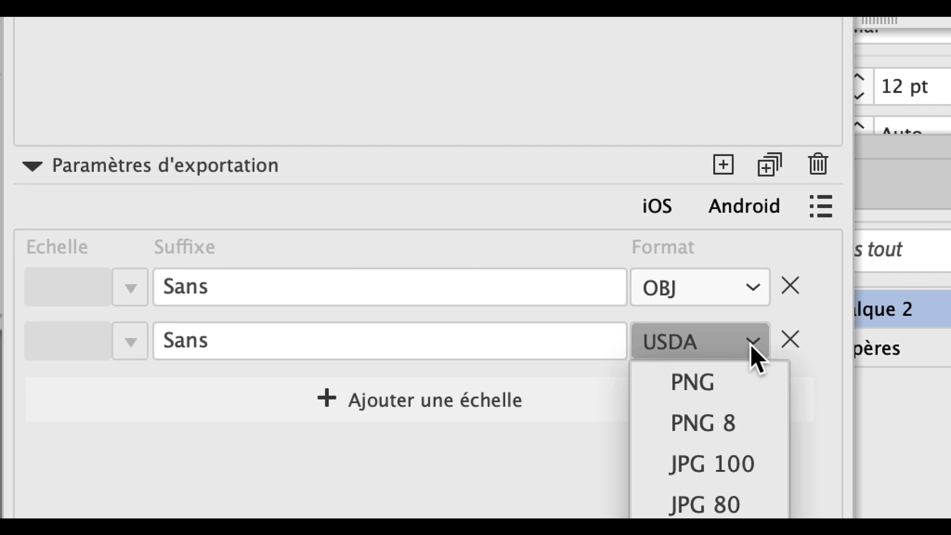
click(756, 348)
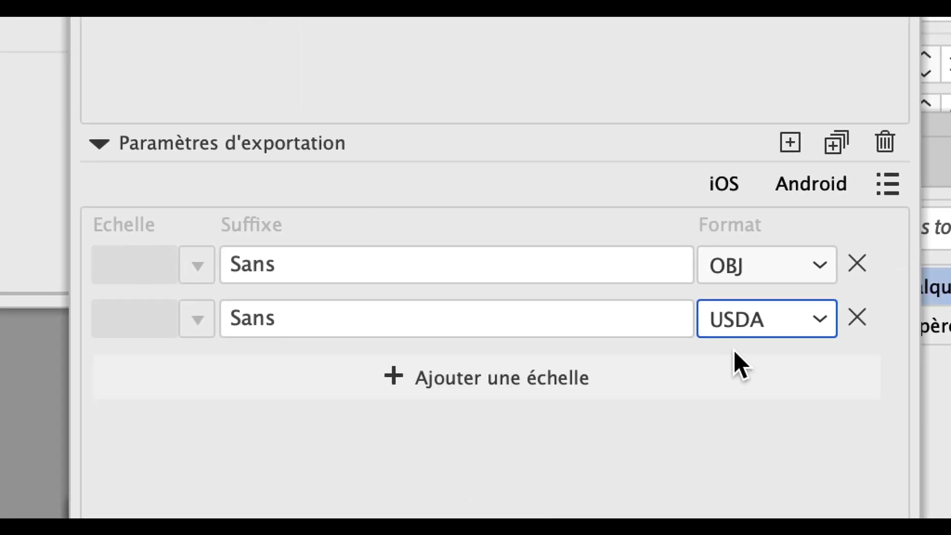
click(857, 318)
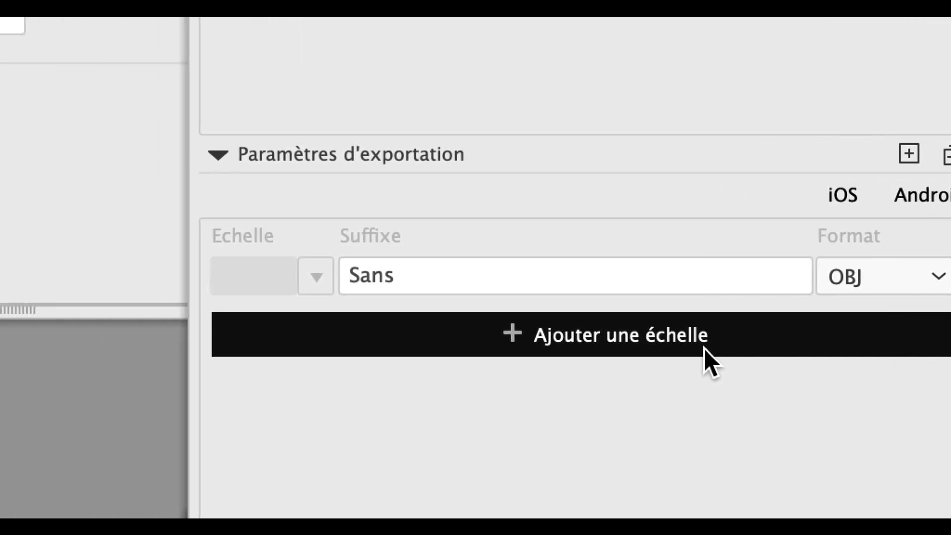
click(637, 348)
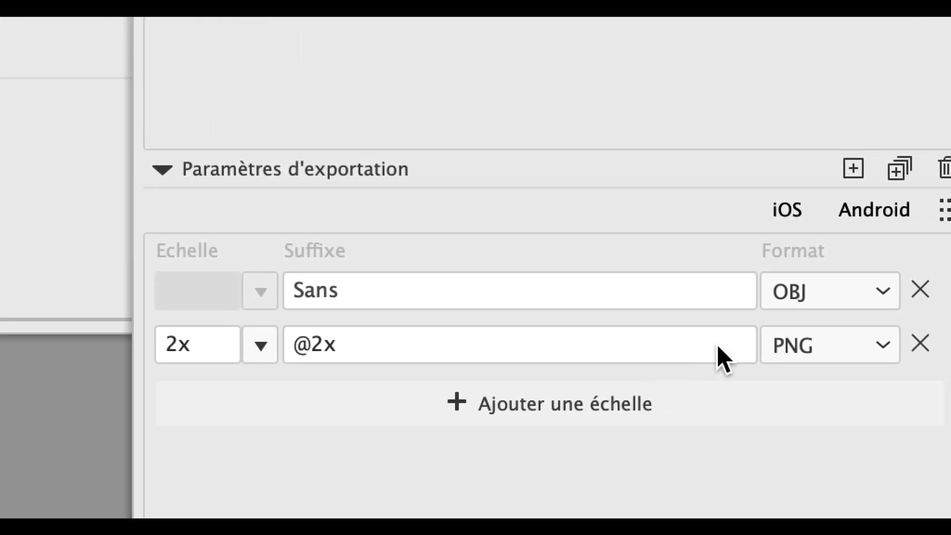
click(762, 341)
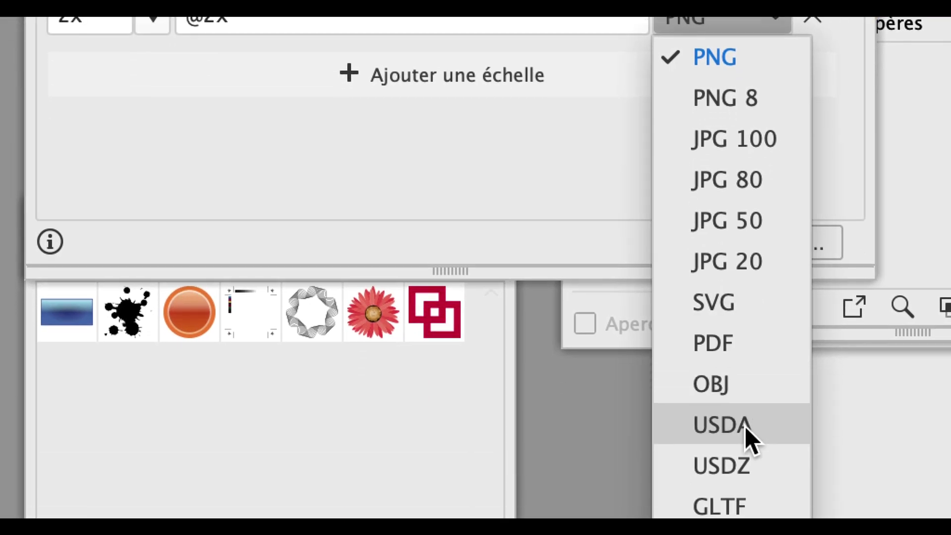
click(746, 431)
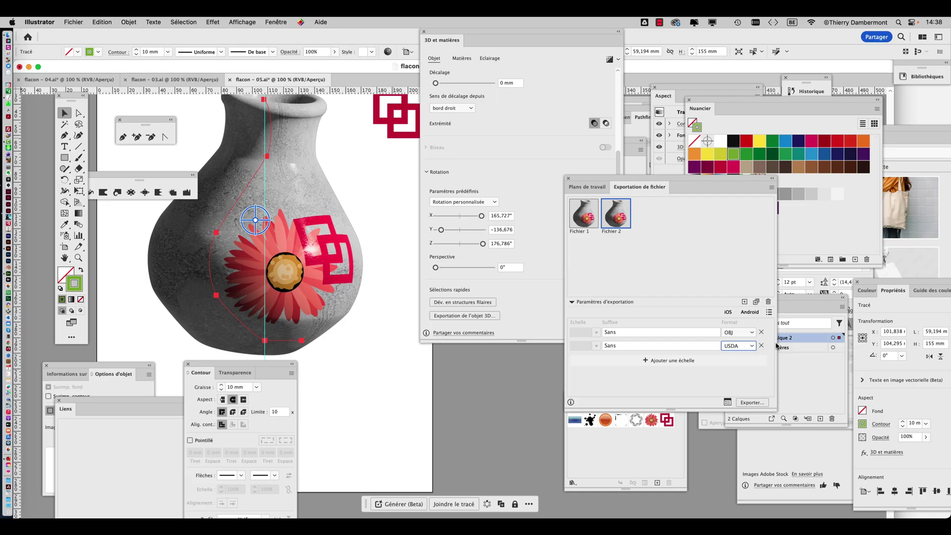
Remove the USDA row, re-add the vase as a single asset, and add a USDA format row.
drag(647, 183, 264, 137)
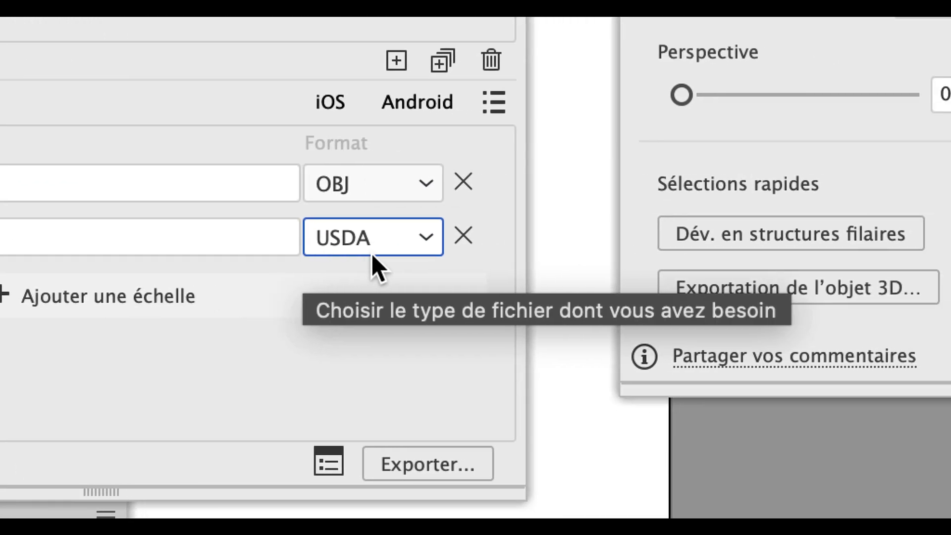
click(565, 240)
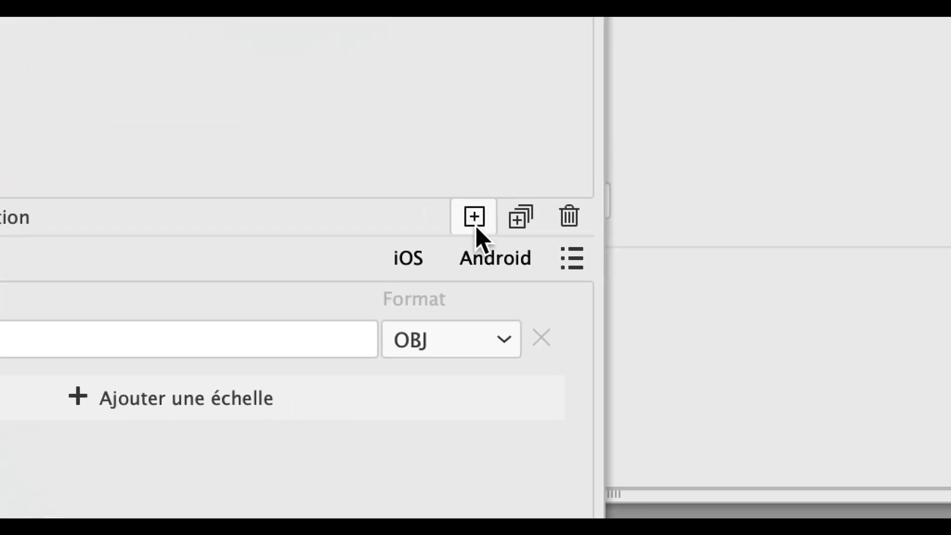
click(471, 193)
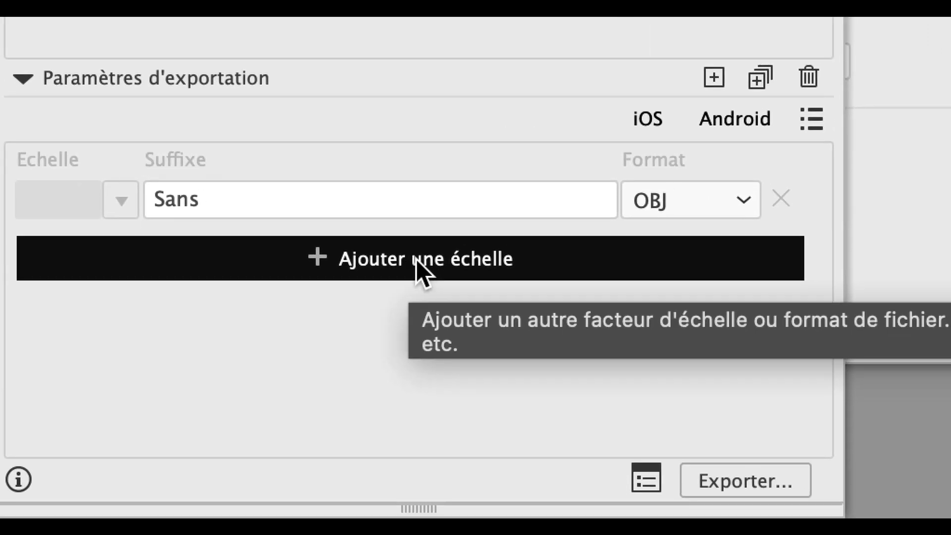
click(416, 261)
click(488, 262)
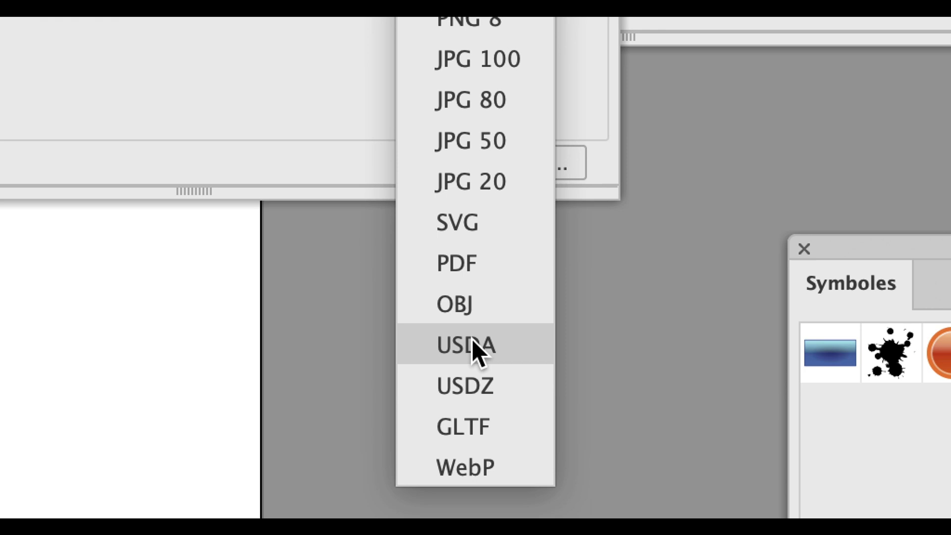
click(472, 340)
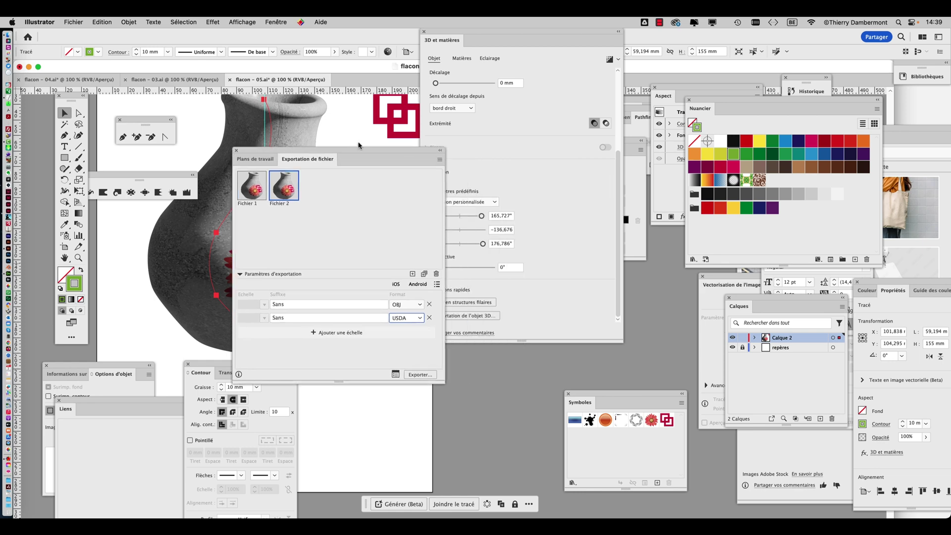
Rearrange the export and 3D settings panels to reveal the vase.
drag(360, 149, 335, 128)
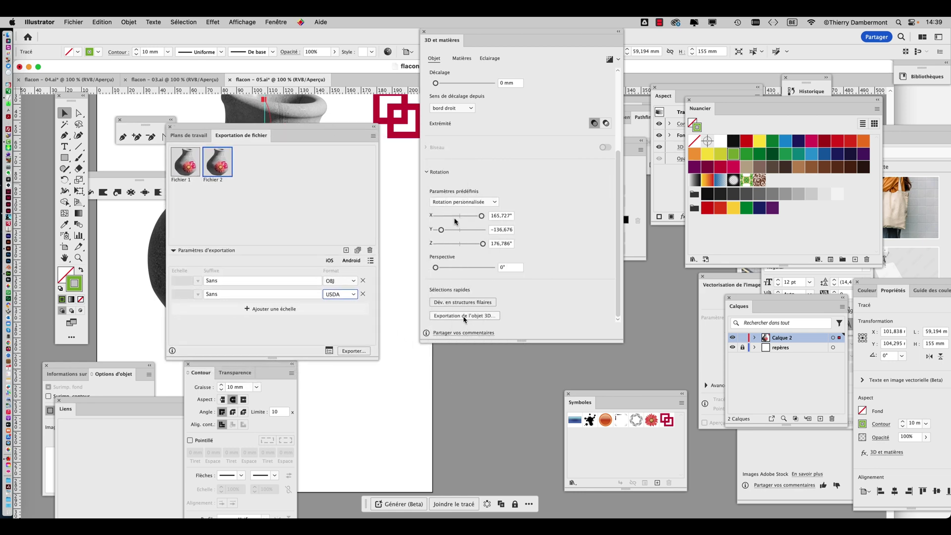
drag(443, 33, 588, 59)
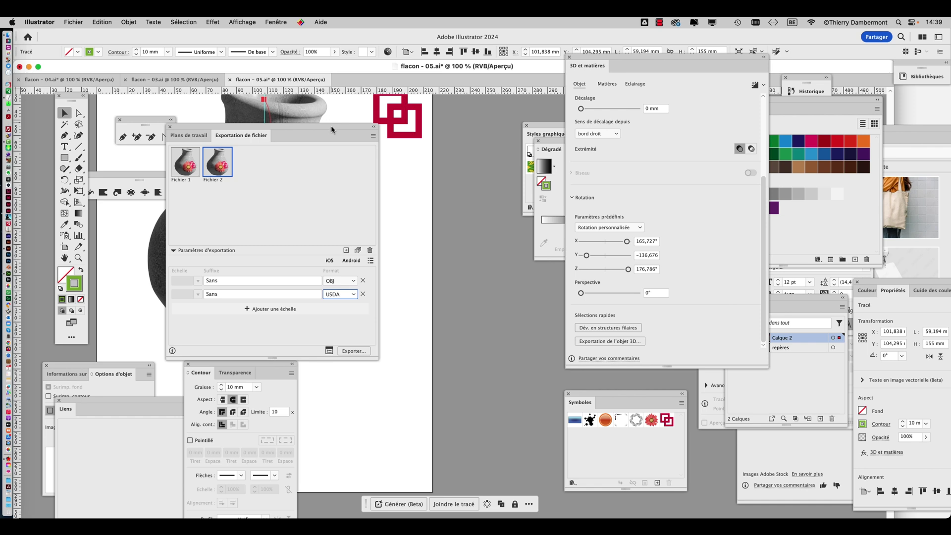
drag(331, 126, 516, 95)
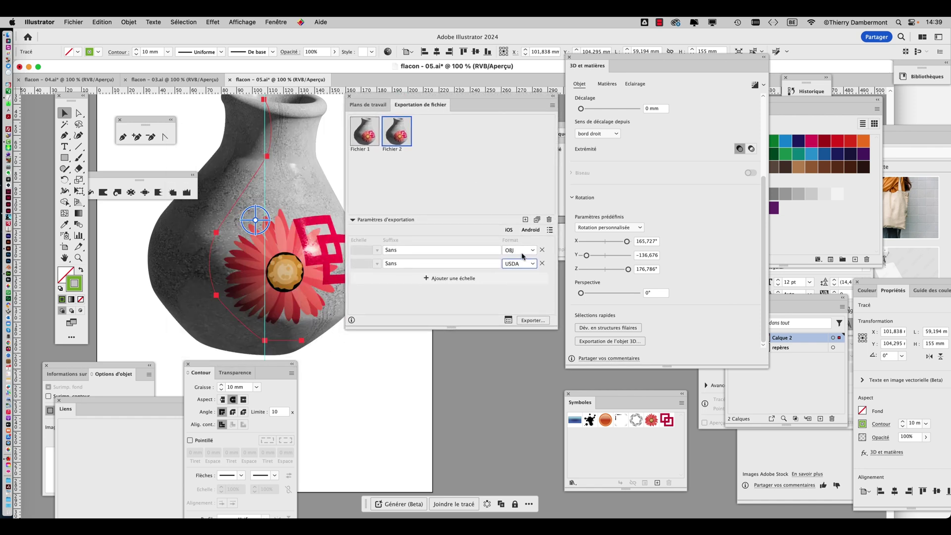
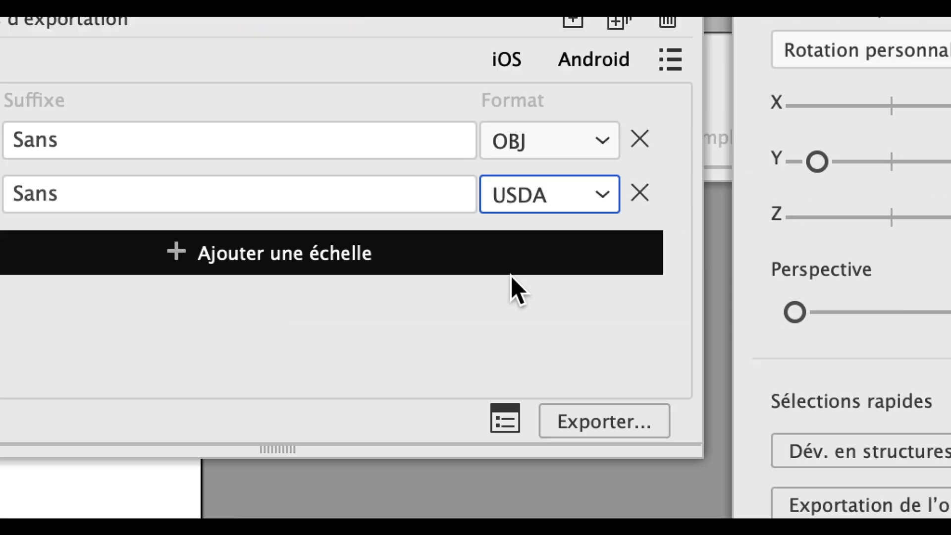
Export the vase as OBJ and USDA into a new 'export OBJ et USDA' folder in TRAVAIL ENSEMBLE.
click(604, 427)
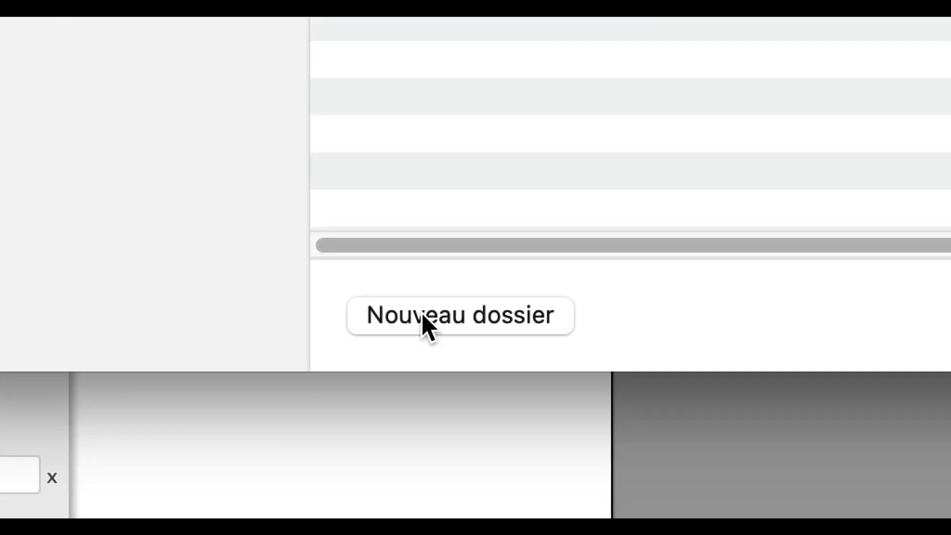
click(425, 323)
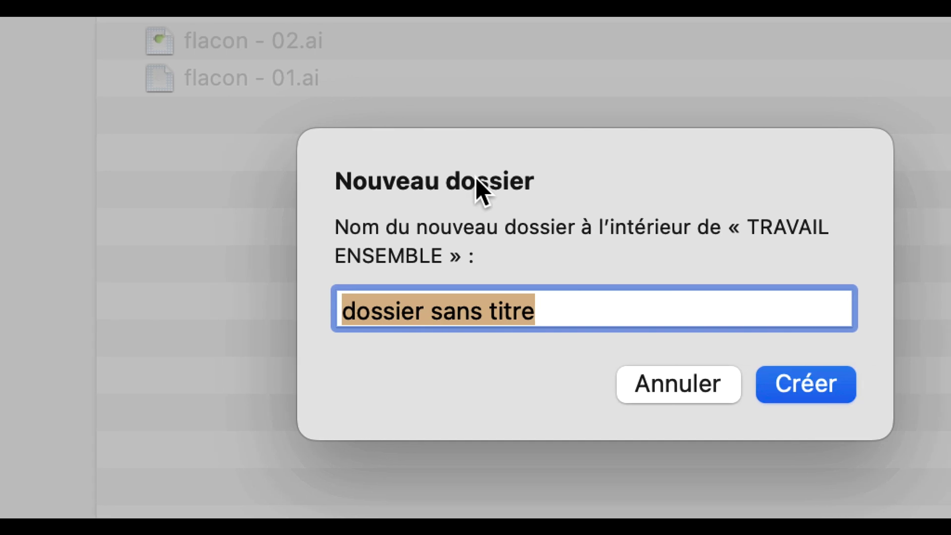
text(export )
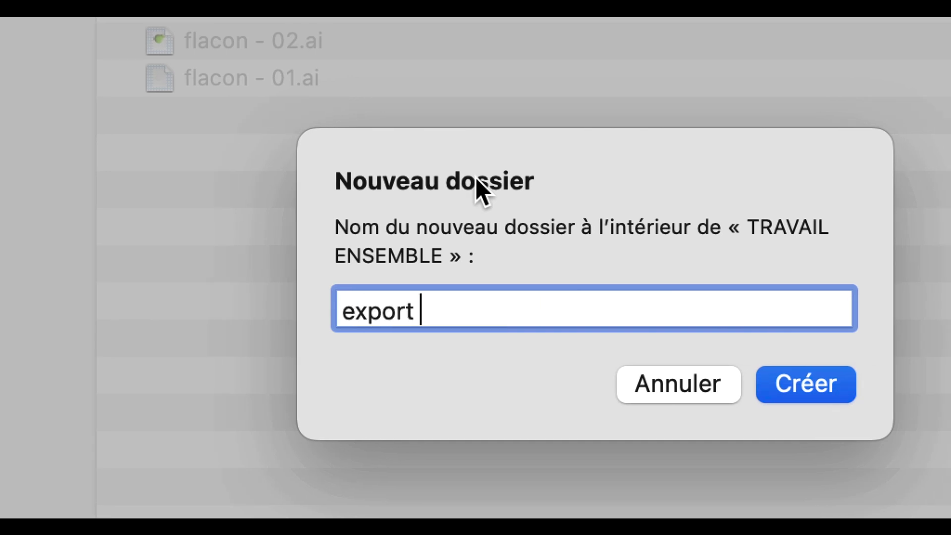
text(OBJ)
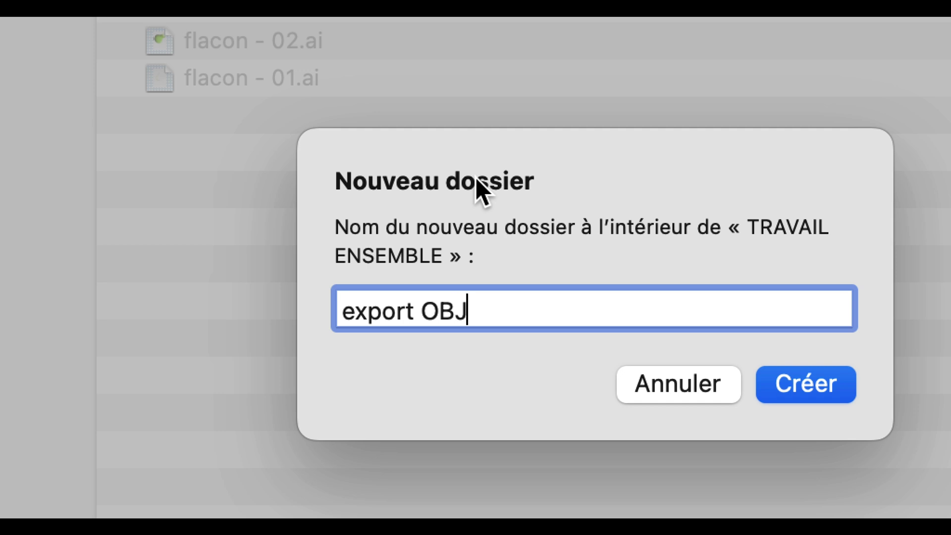
text( et USDA)
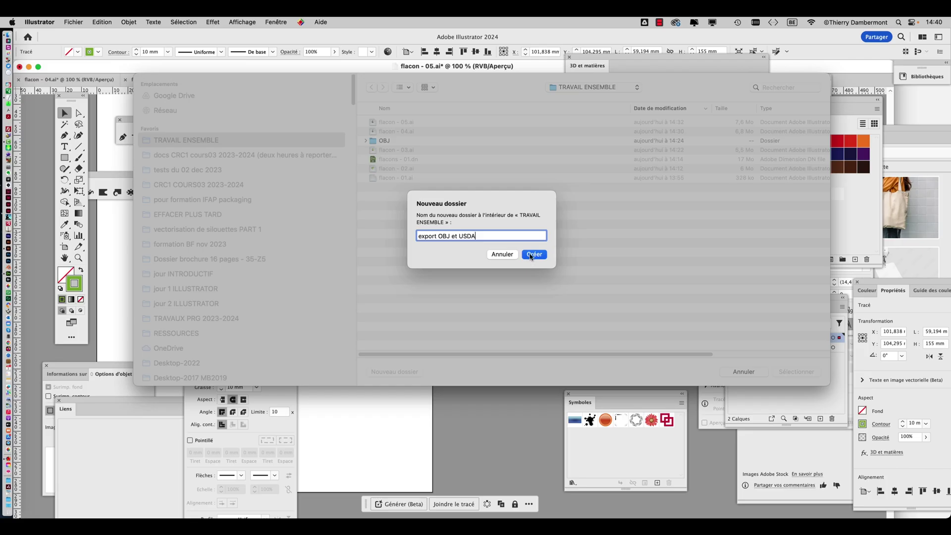
click(806, 384)
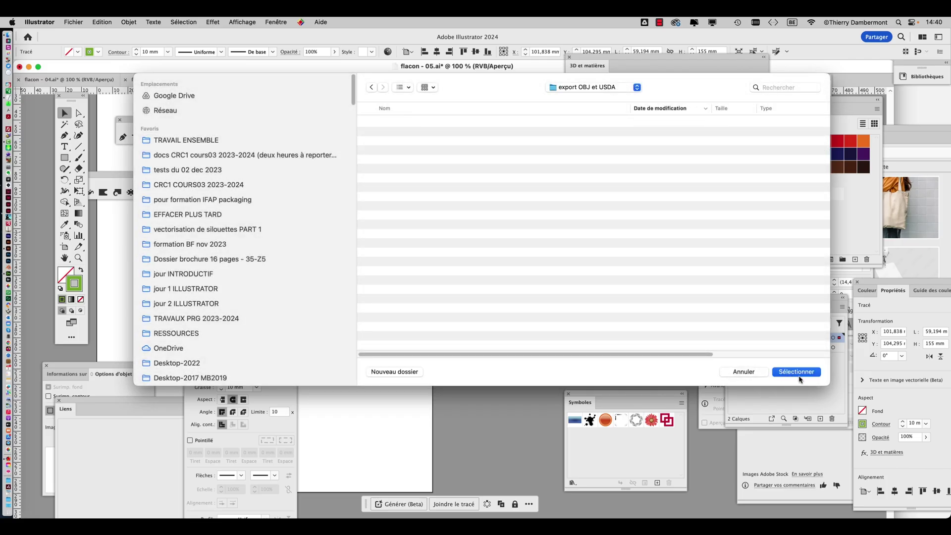
click(798, 372)
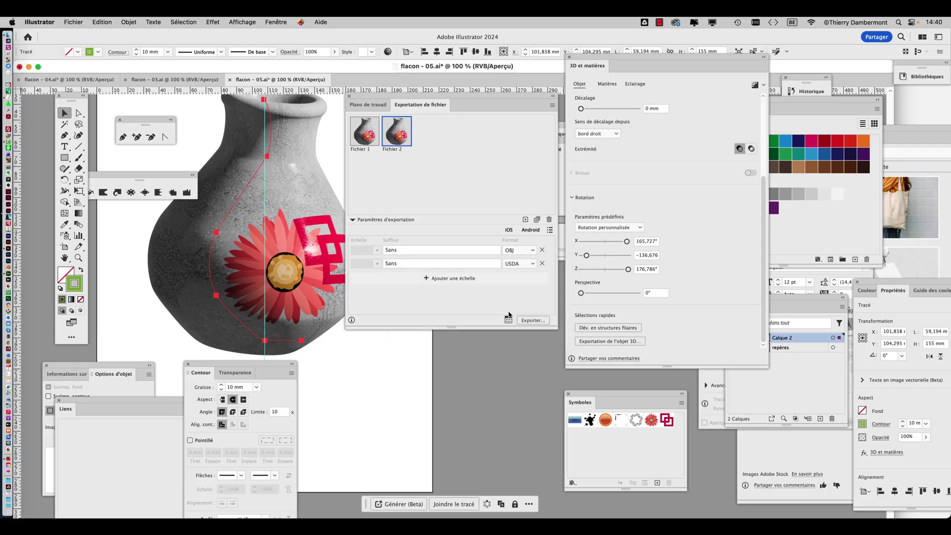
In Dimension, import Fichier 2.obj from export OBJ et USDA/OBJ into the scene.
key(super+Tab)
key(super+Tab)
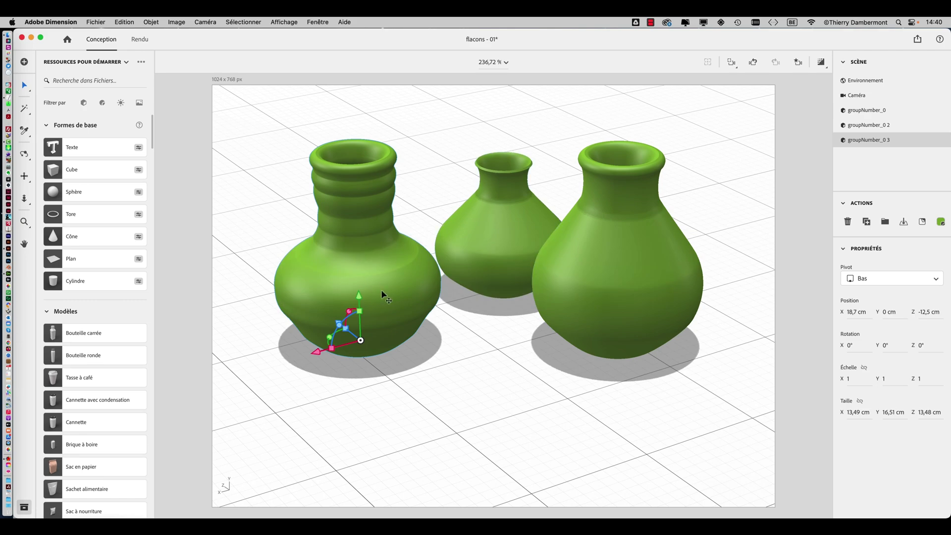
scroll(399, 293, down, 5)
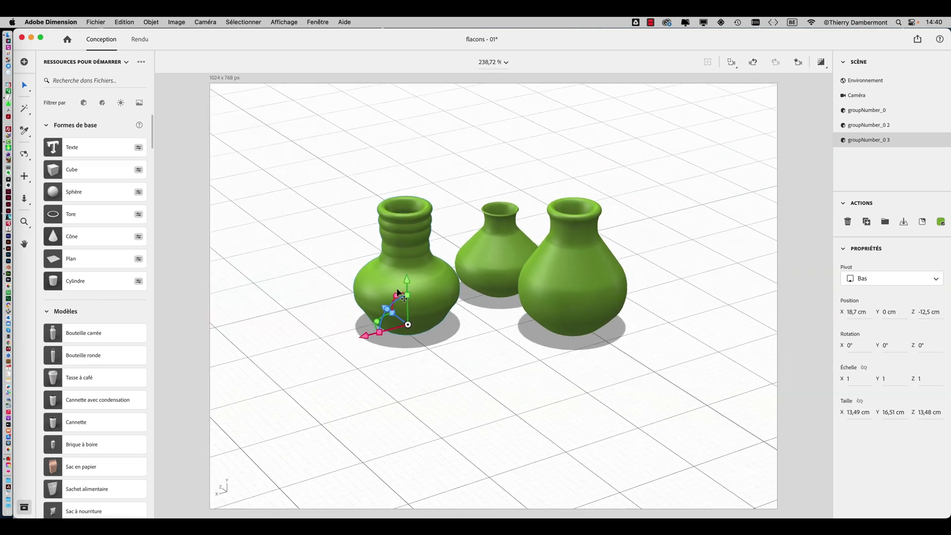
click(305, 200)
middle_drag(317, 226, 474, 253)
key(super+o)
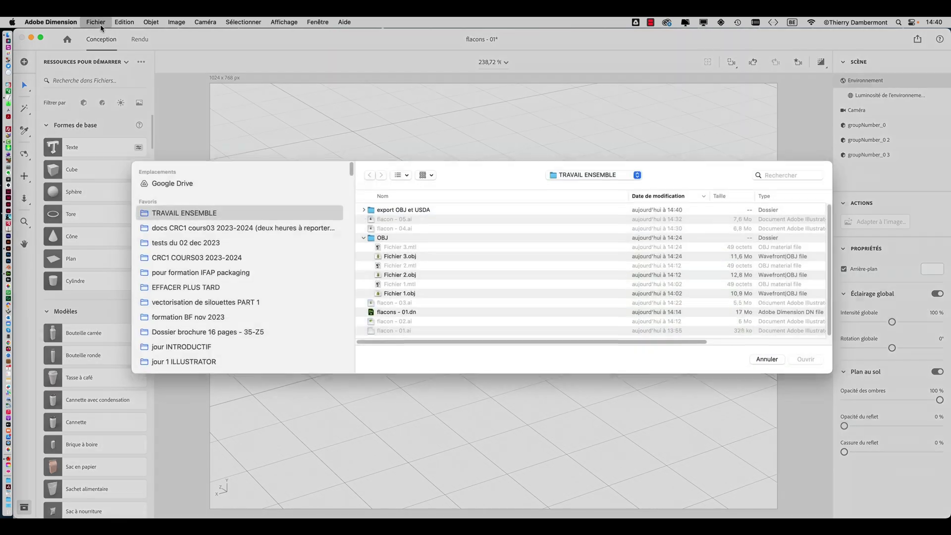
click(364, 245)
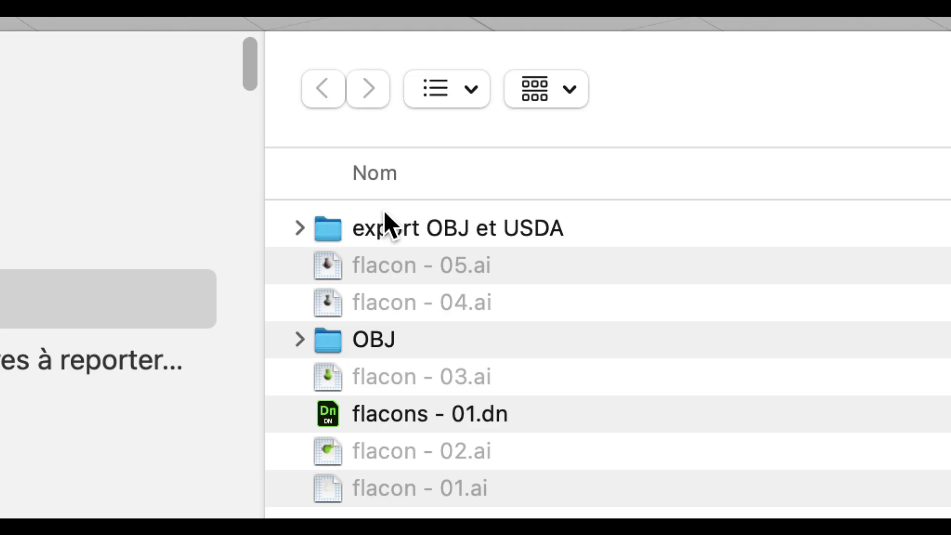
click(364, 216)
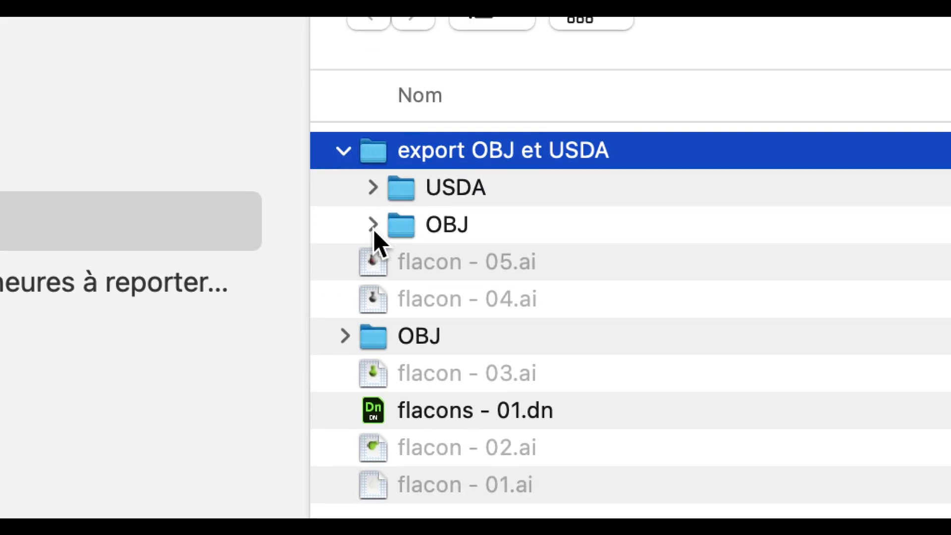
click(373, 224)
click(390, 243)
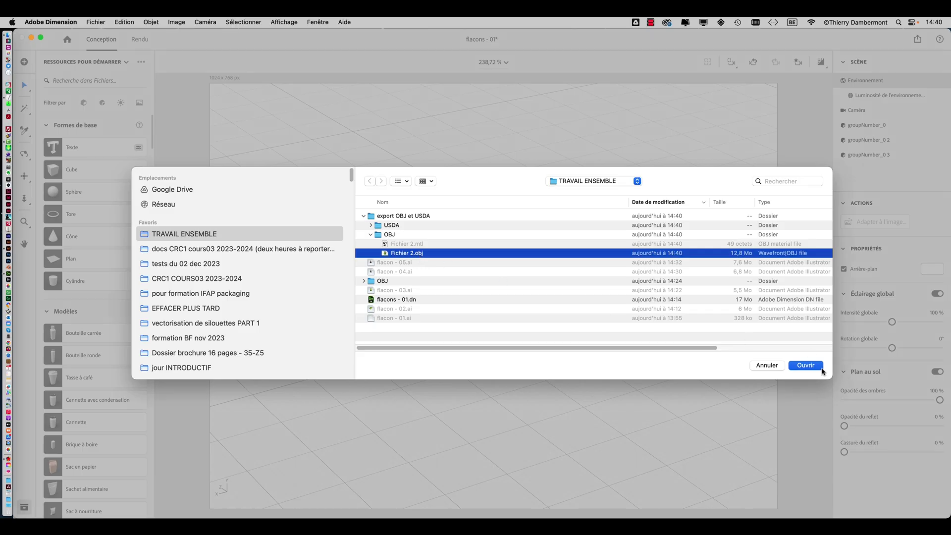
click(820, 368)
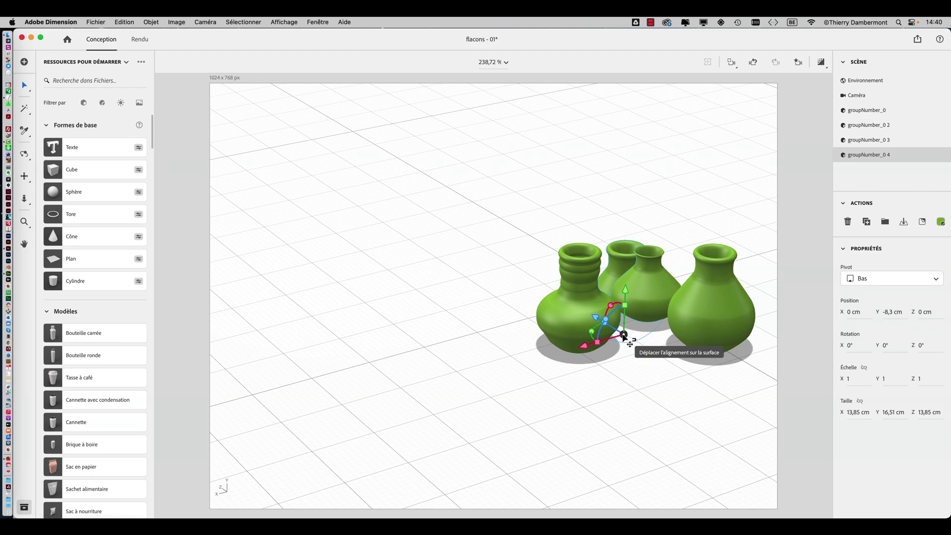
Move the new green vase to the left of the other three vases.
drag(625, 337, 438, 251)
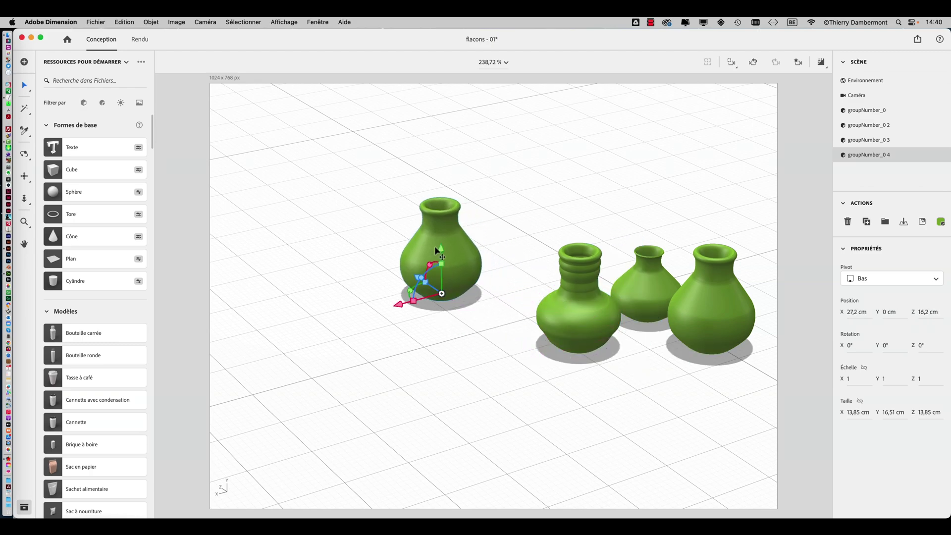
key(f)
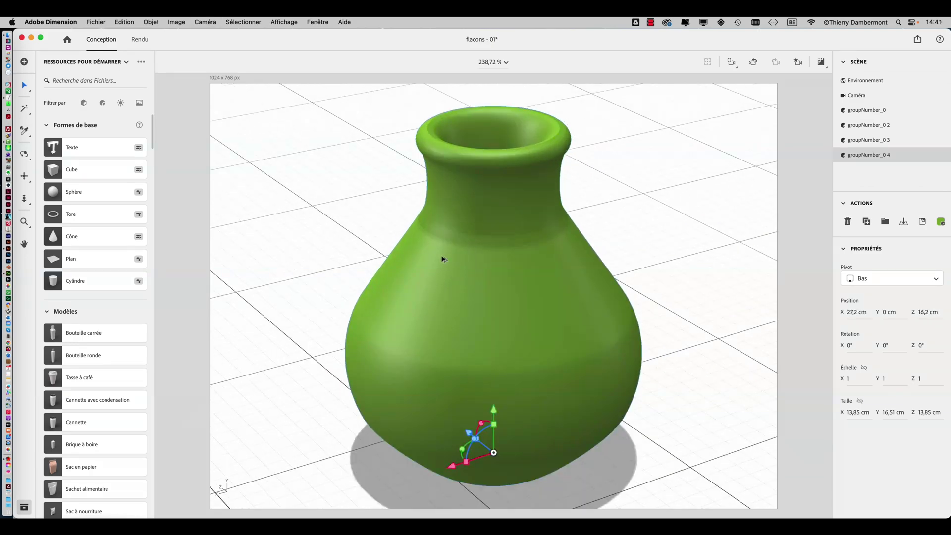
scroll(444, 260, down, 10)
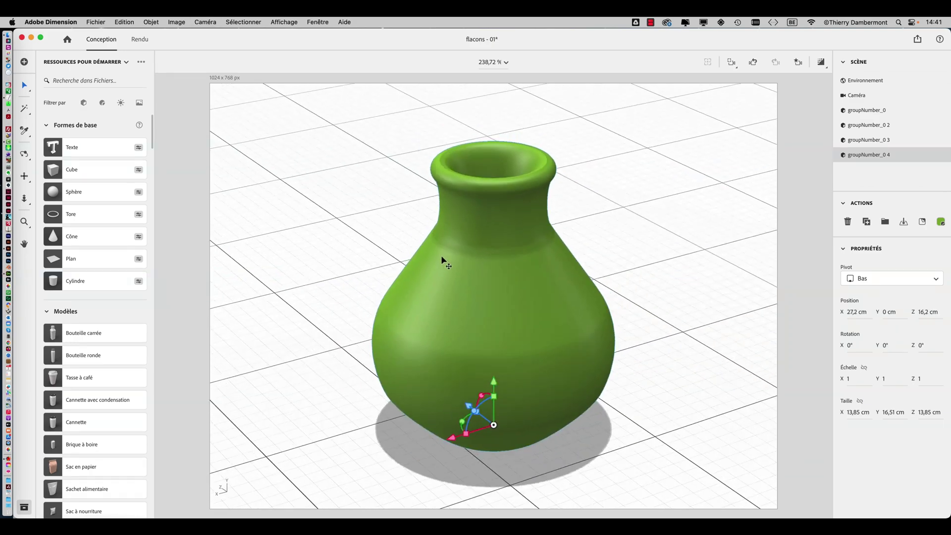
key(Escape)
Import Fichier 2.usda from the USDA export folder as a 3D model.
click(95, 21)
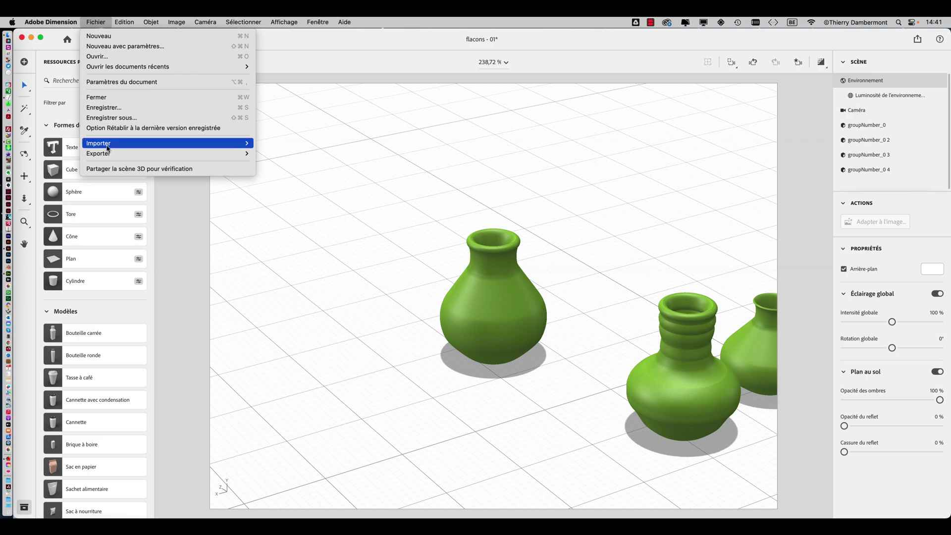
mouse_move(110, 143)
click(280, 144)
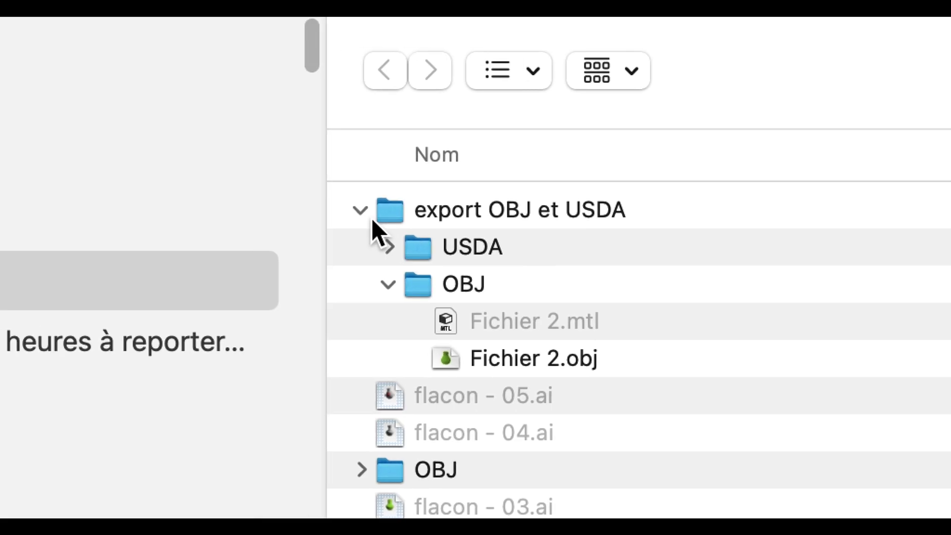
click(370, 225)
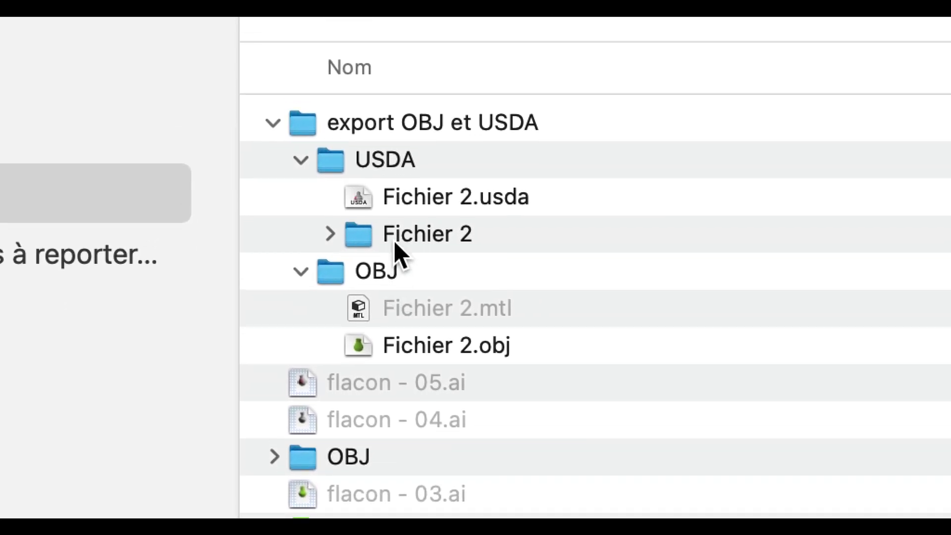
click(342, 207)
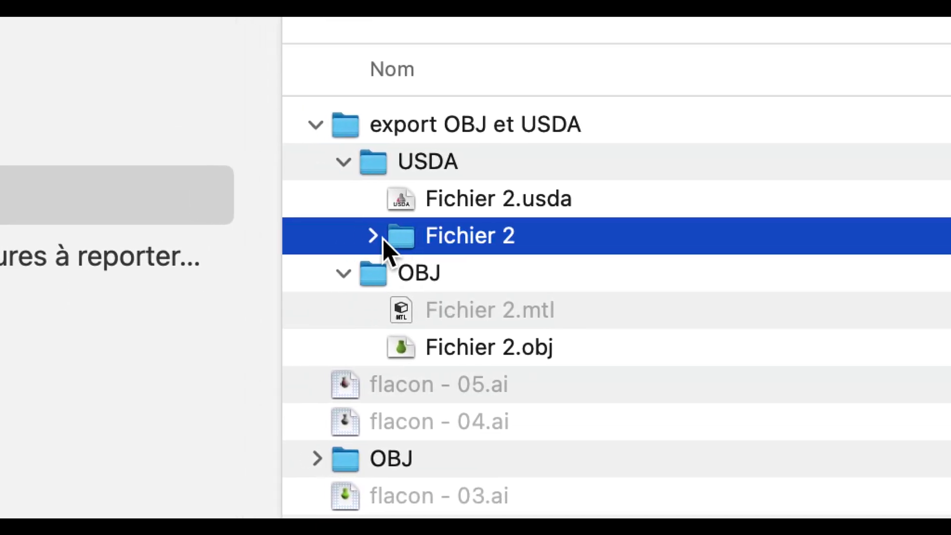
click(330, 205)
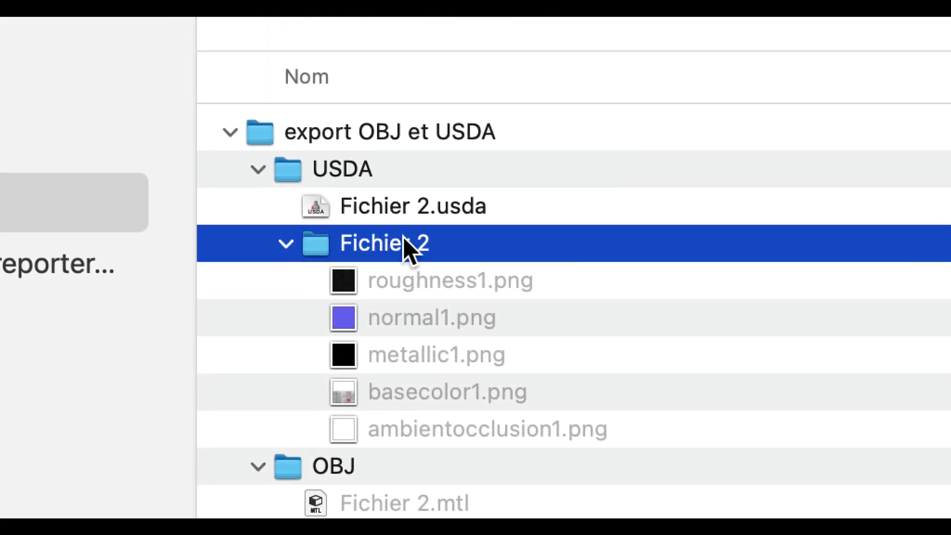
click(404, 207)
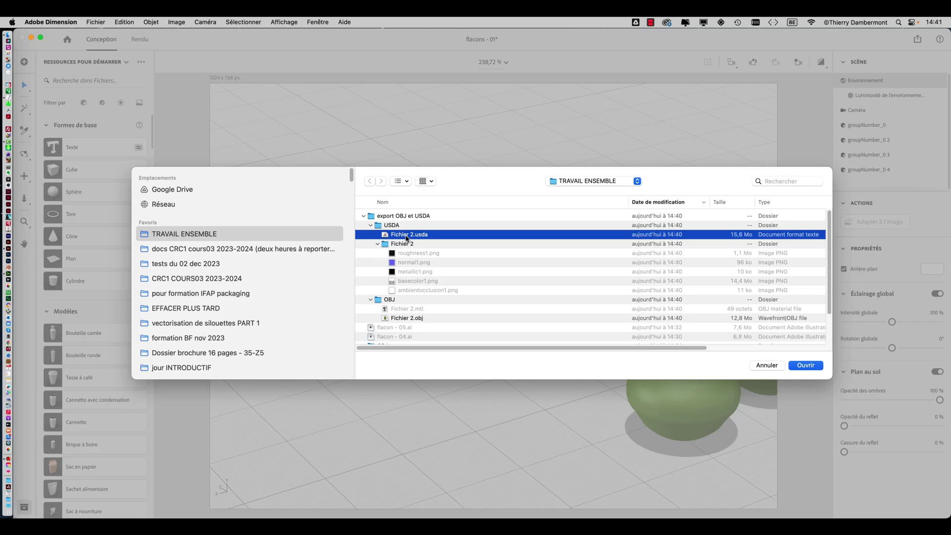
click(812, 360)
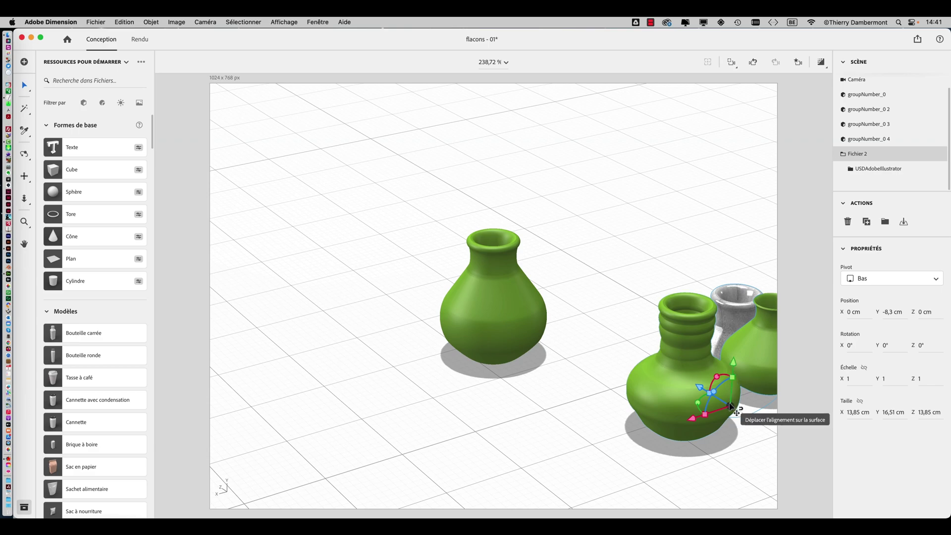
Place the grey vase beside the front vase and orbit to reveal its flower decal.
drag(732, 407, 388, 330)
key(f)
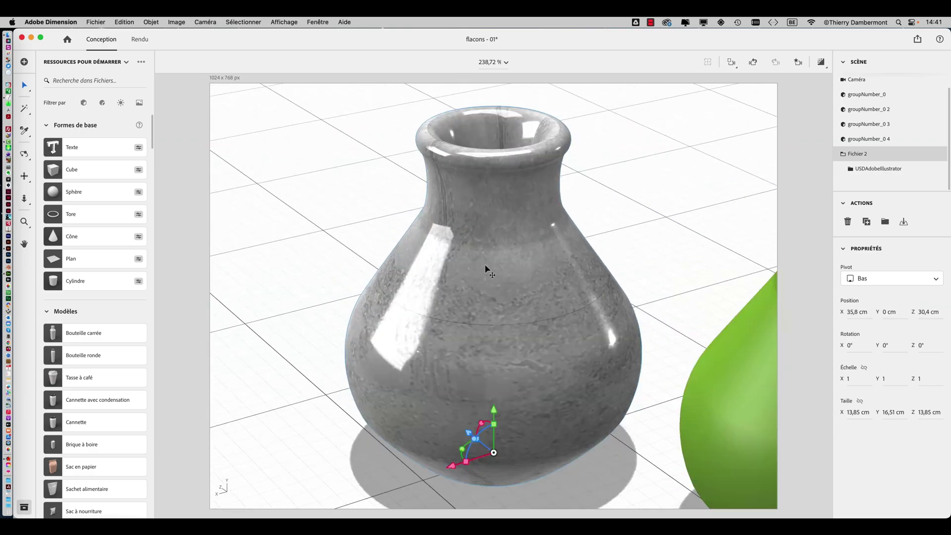
right_drag(556, 223, 466, 261)
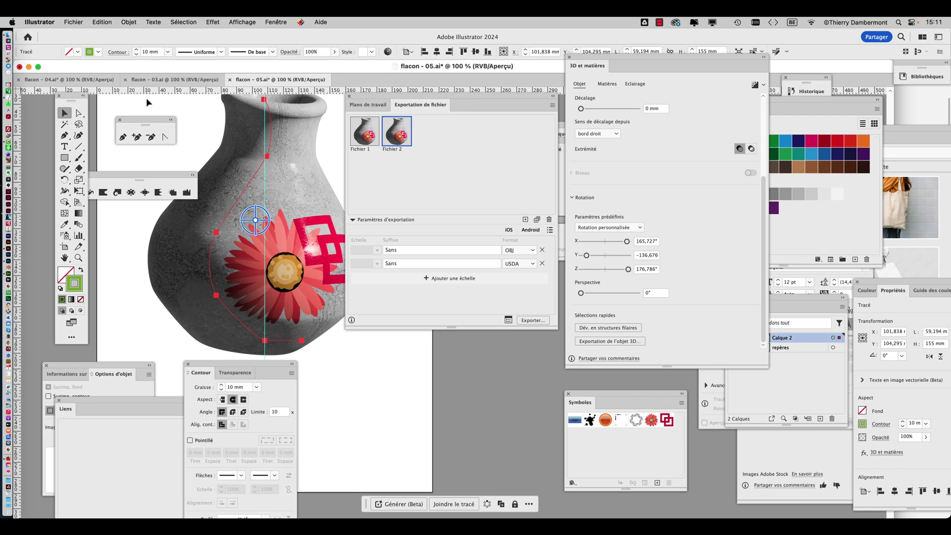
Create a blank Lettre-size CMYK print document from the Impression presets and hide the panels.
click(147, 102)
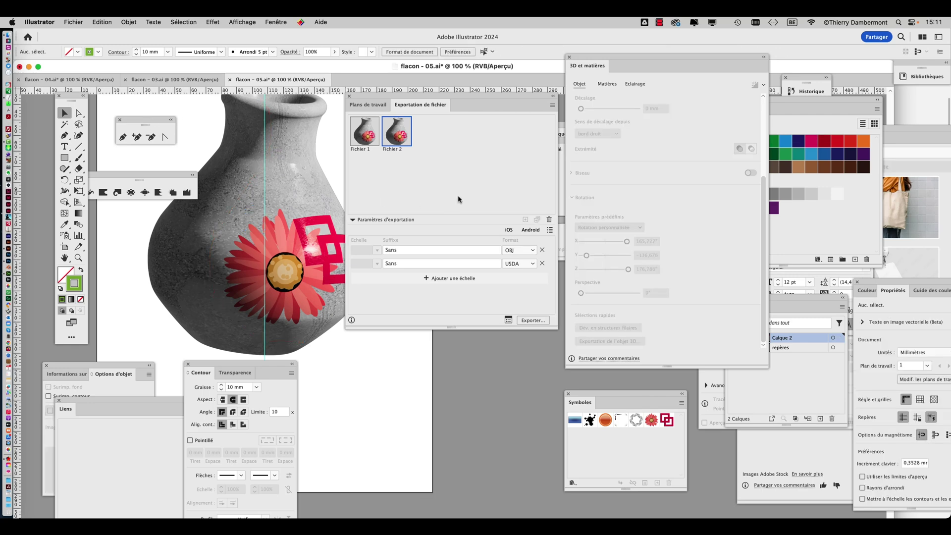
click(74, 21)
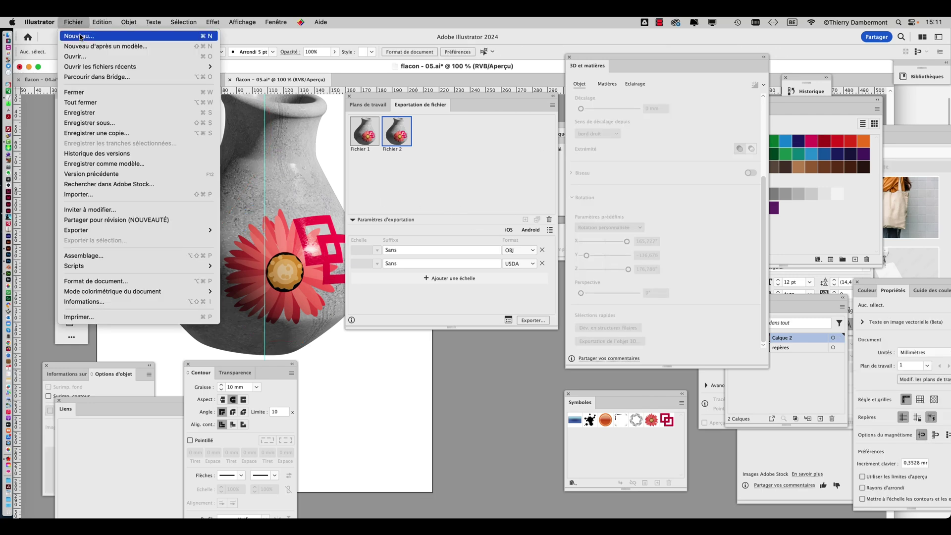
click(80, 31)
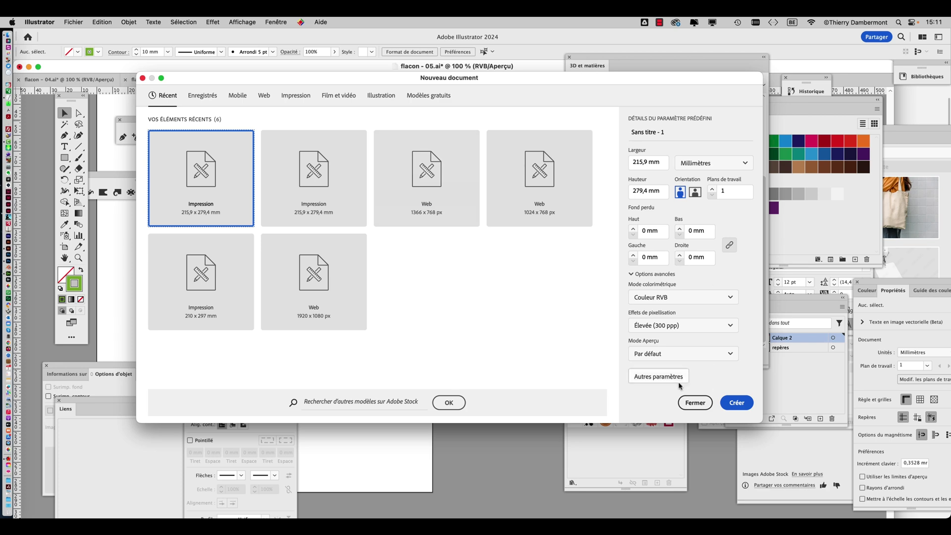
click(296, 96)
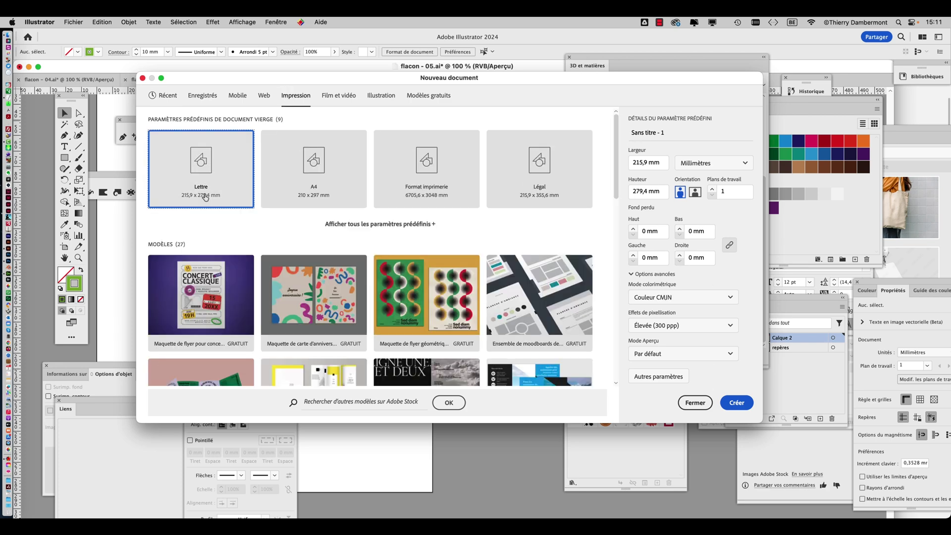
click(738, 403)
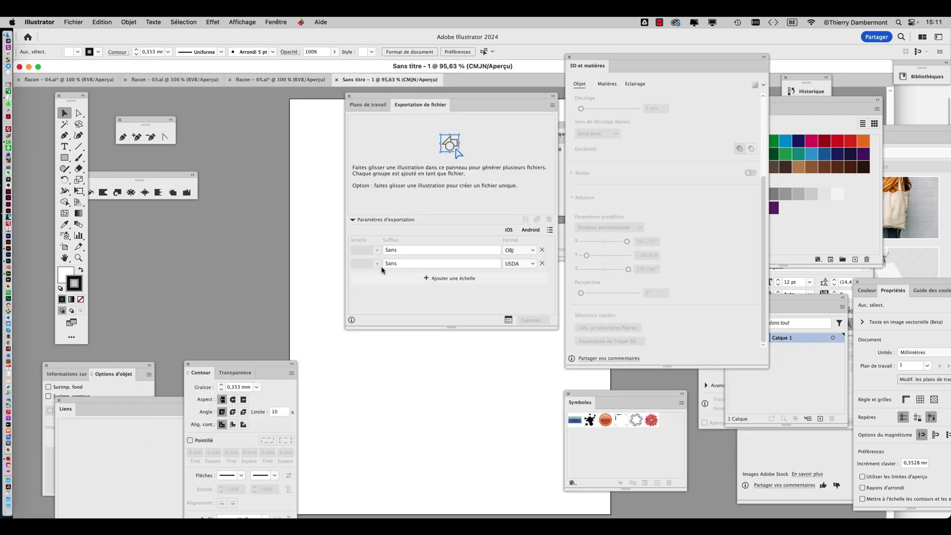
key(shift+Tab)
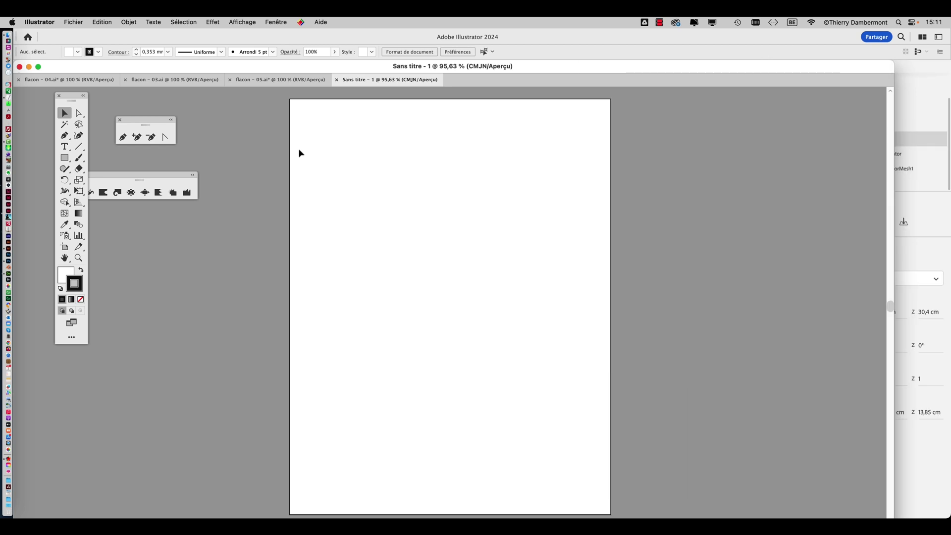
drag(117, 177, 145, 157)
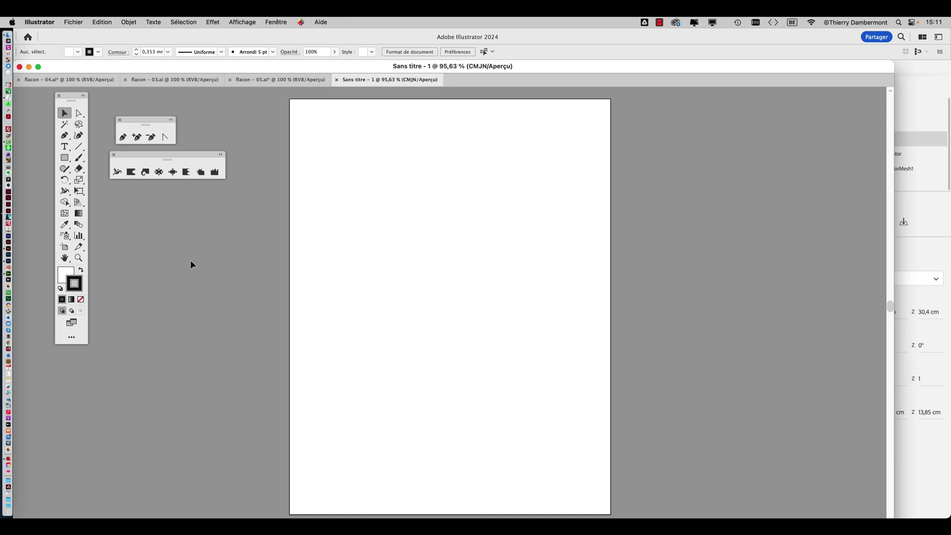
Show the 3D et matières panel's Matières section and follow its link to Substance 3D Assets.
click(273, 22)
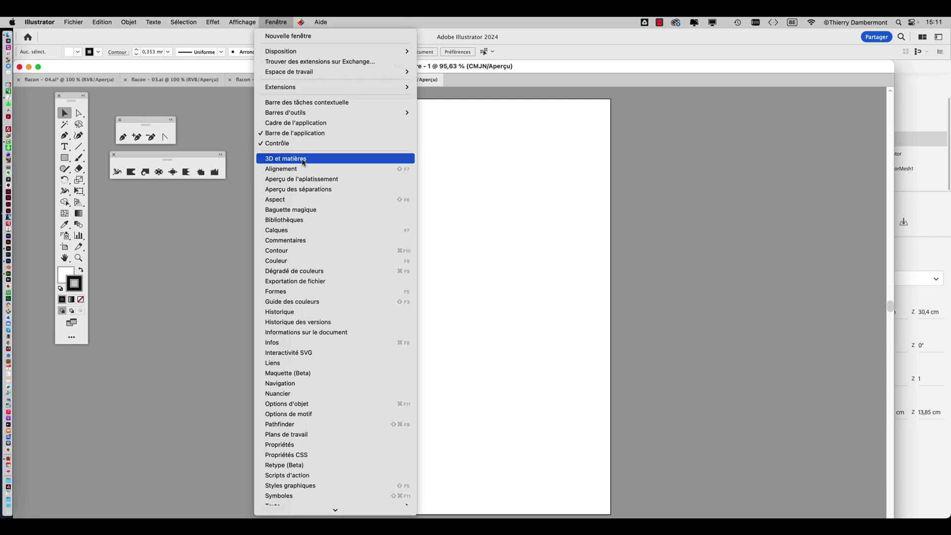
click(304, 160)
drag(595, 60, 631, 74)
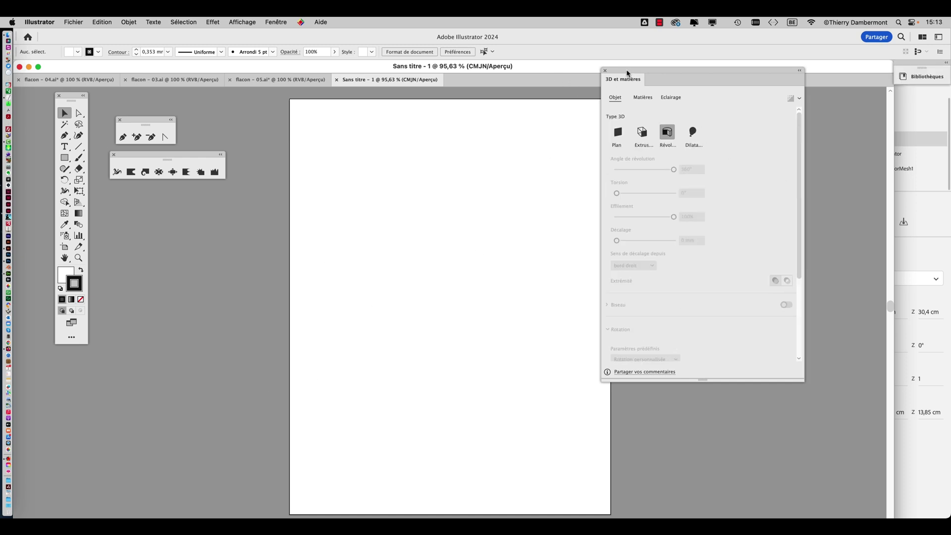
drag(622, 76, 563, 99)
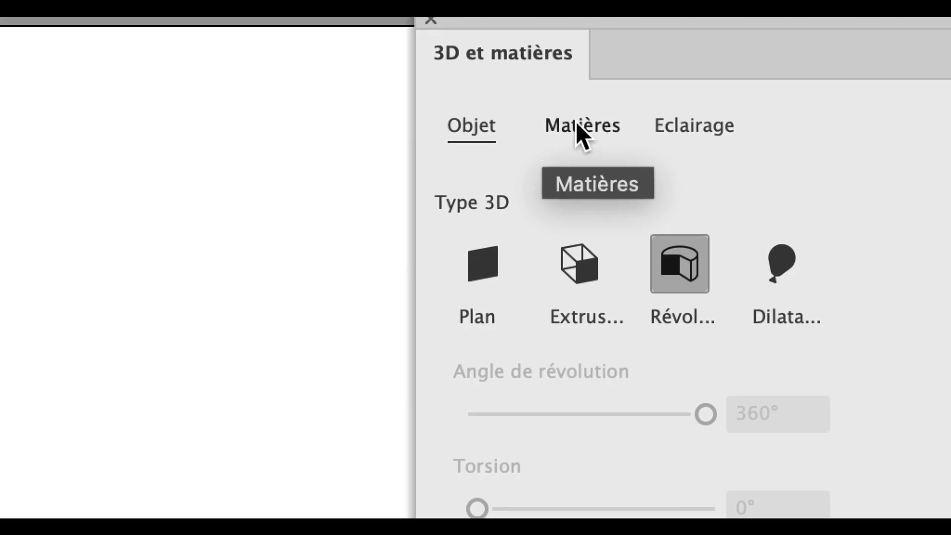
click(579, 125)
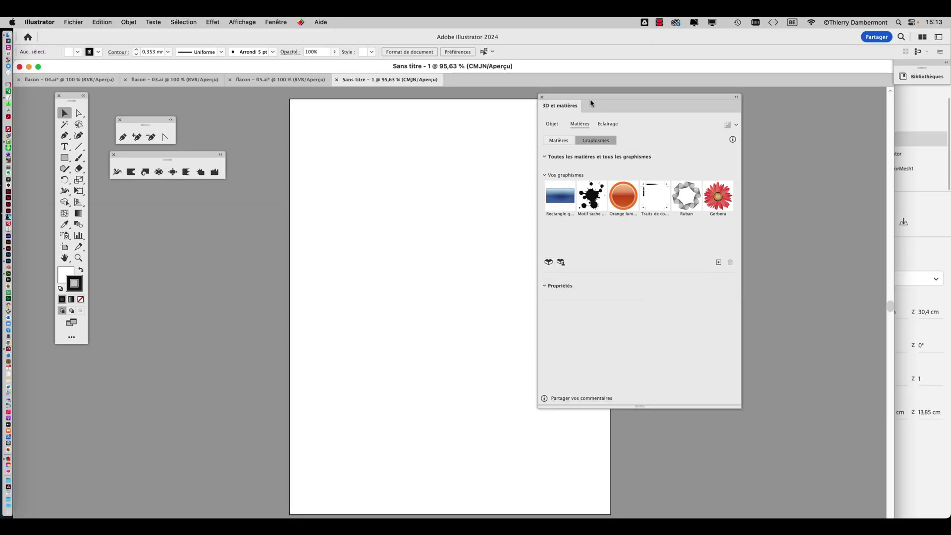
drag(591, 103, 310, 140)
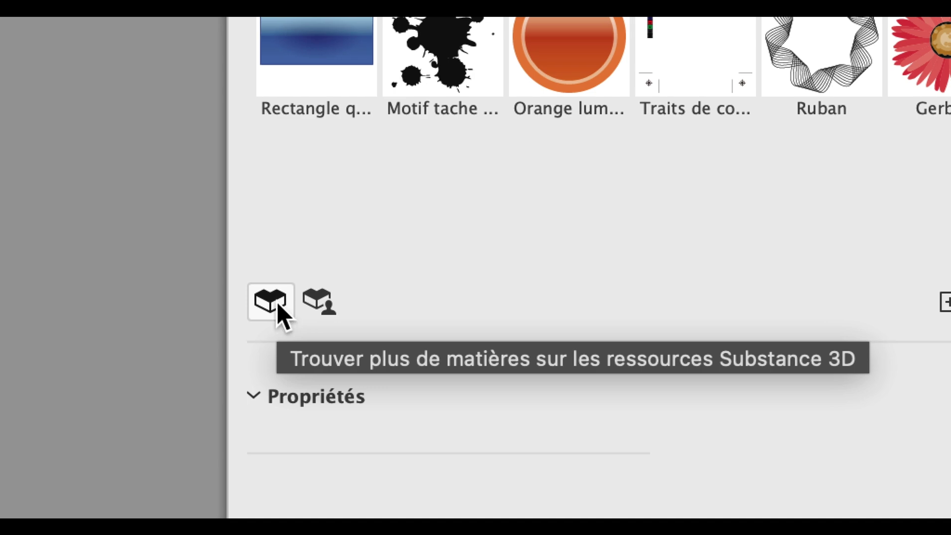
click(278, 306)
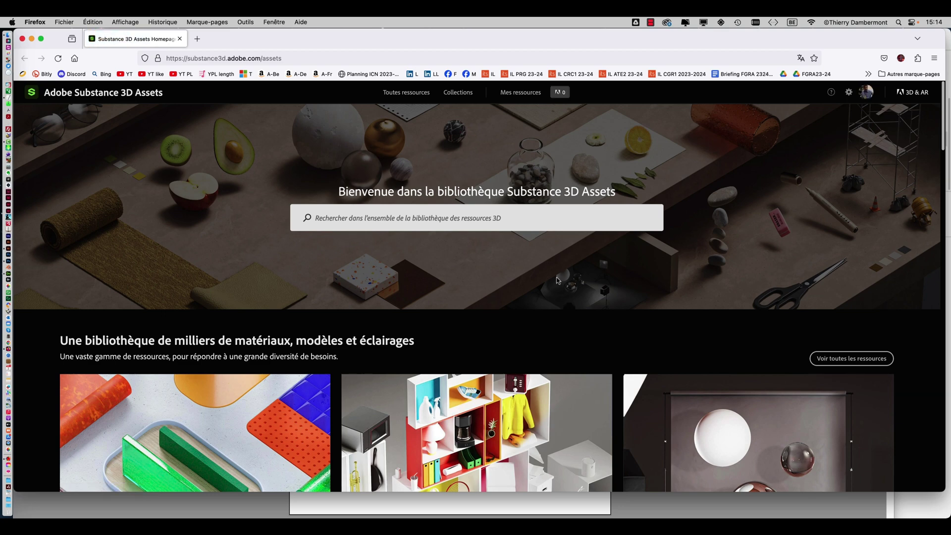
Browse the Modèles category and preview the Cat Bed model.
scroll(556, 280, down, 5)
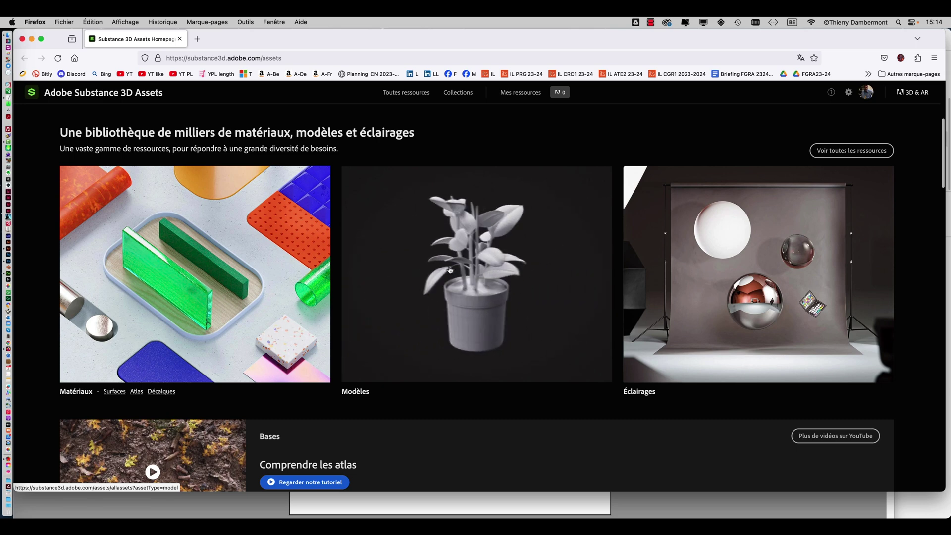
click(450, 271)
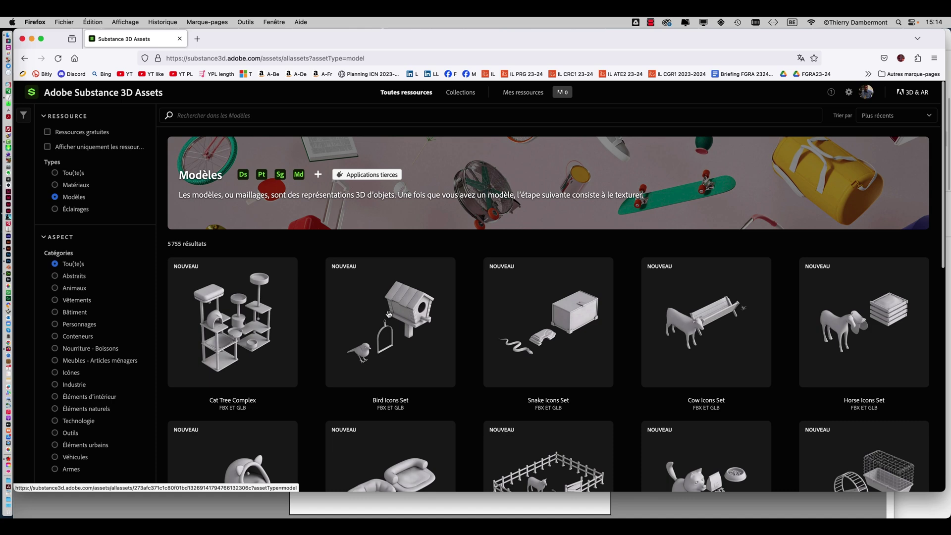
scroll(389, 313, down, 1)
scroll(388, 313, down, 3)
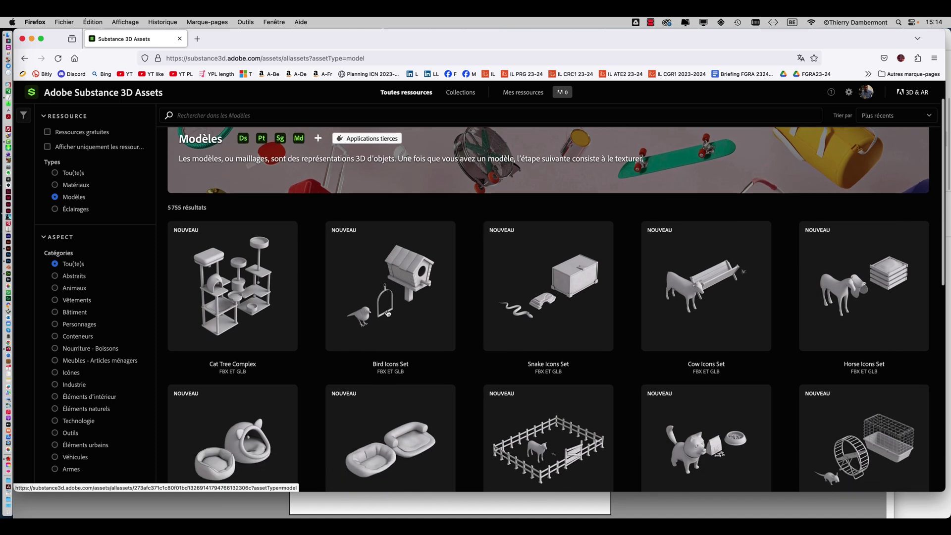
scroll(380, 309, down, 2)
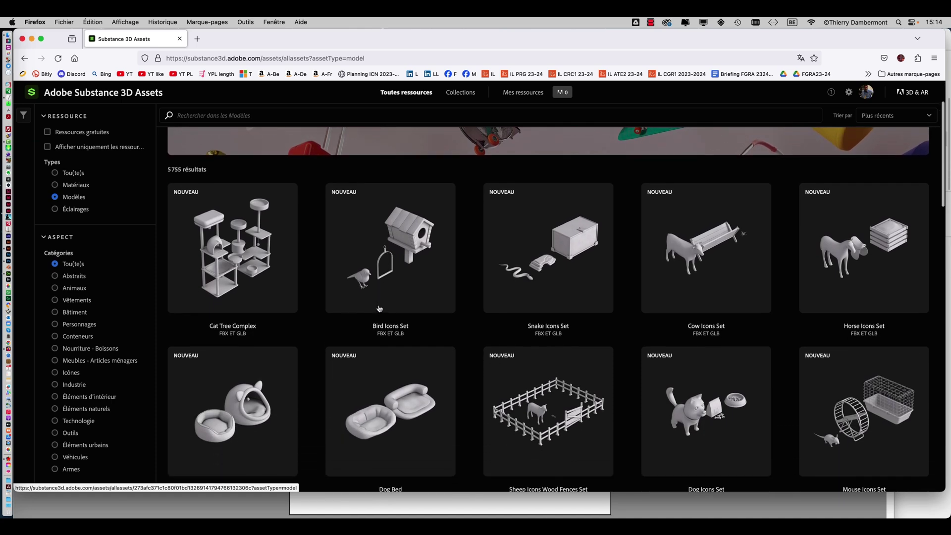
scroll(380, 309, down, 1)
scroll(379, 307, down, 3)
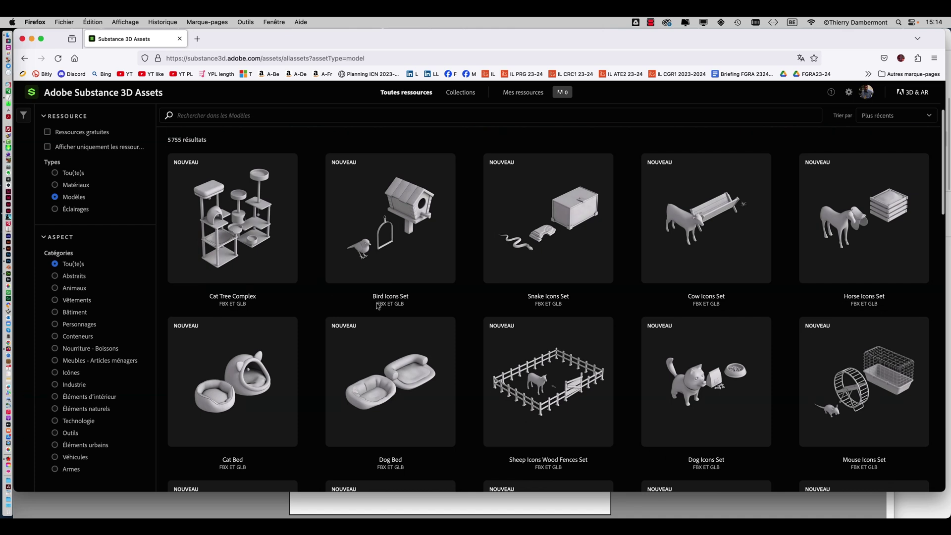
click(231, 352)
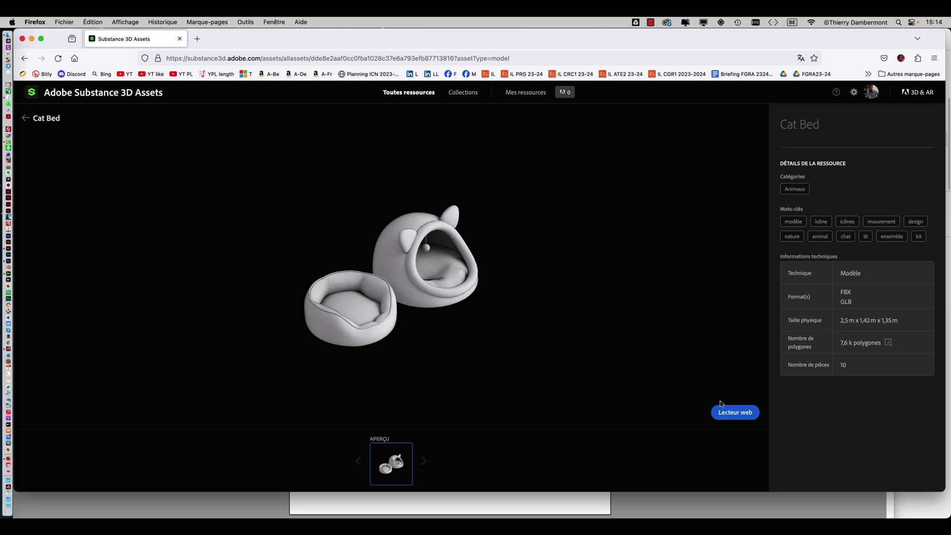
Filter the models to the 68 free resources and scroll to Modern Bentwood Chair 02.
click(27, 117)
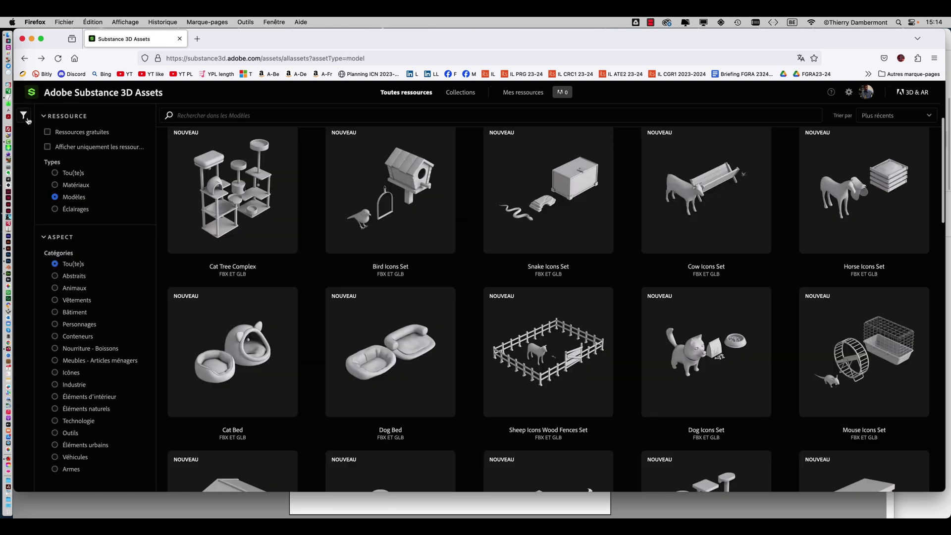
click(62, 132)
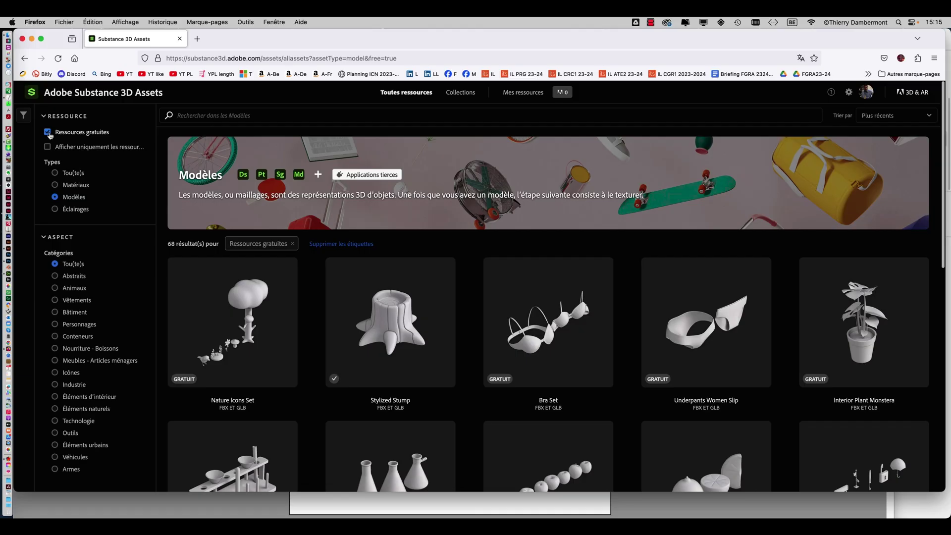
scroll(377, 280, down, 5)
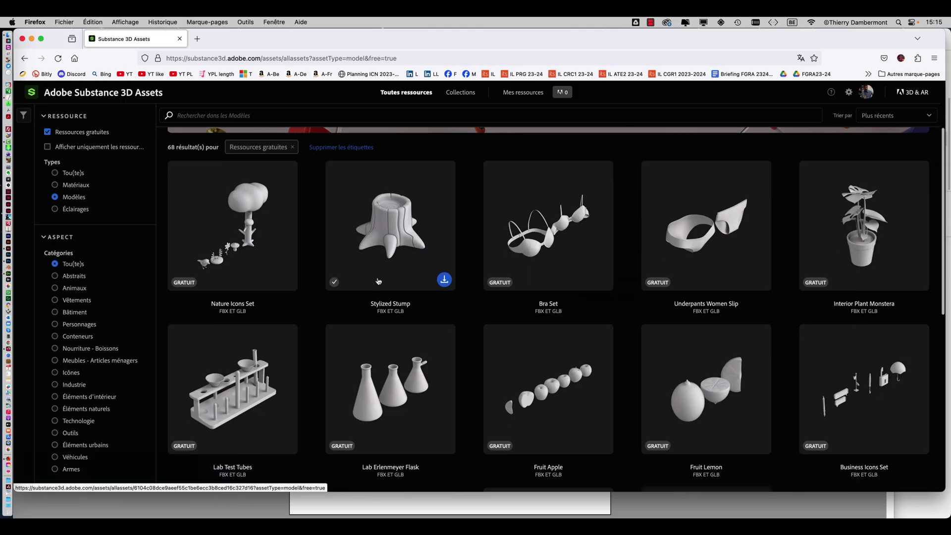
scroll(378, 280, down, 5)
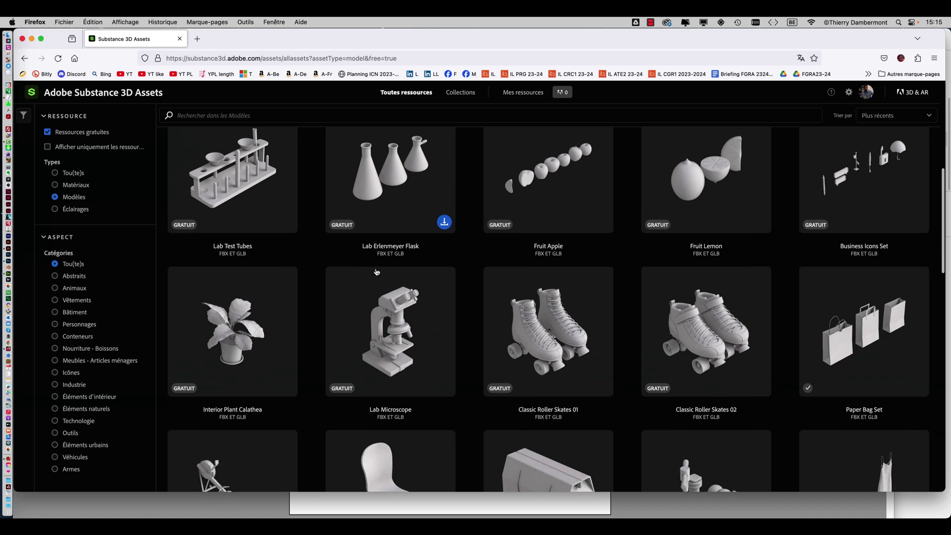
scroll(377, 271, down, 5)
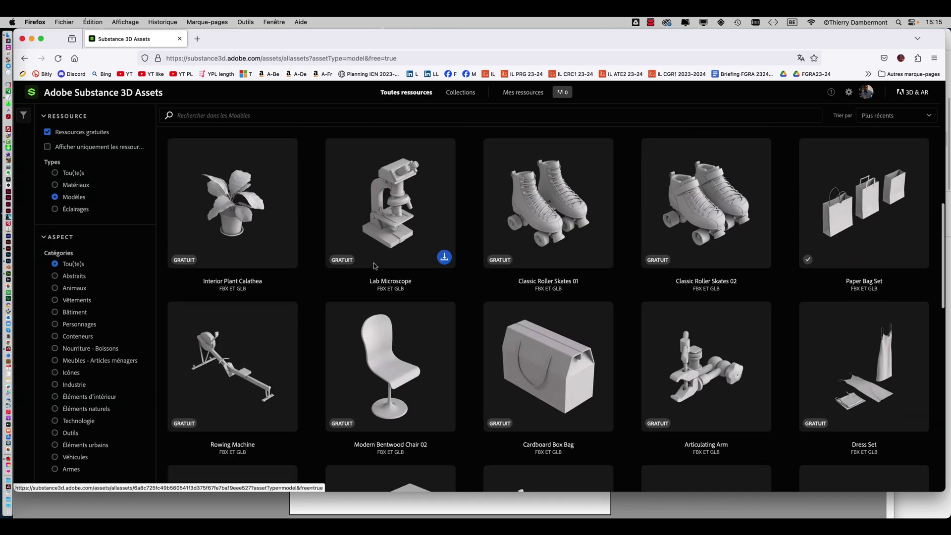
scroll(374, 267, down, 2)
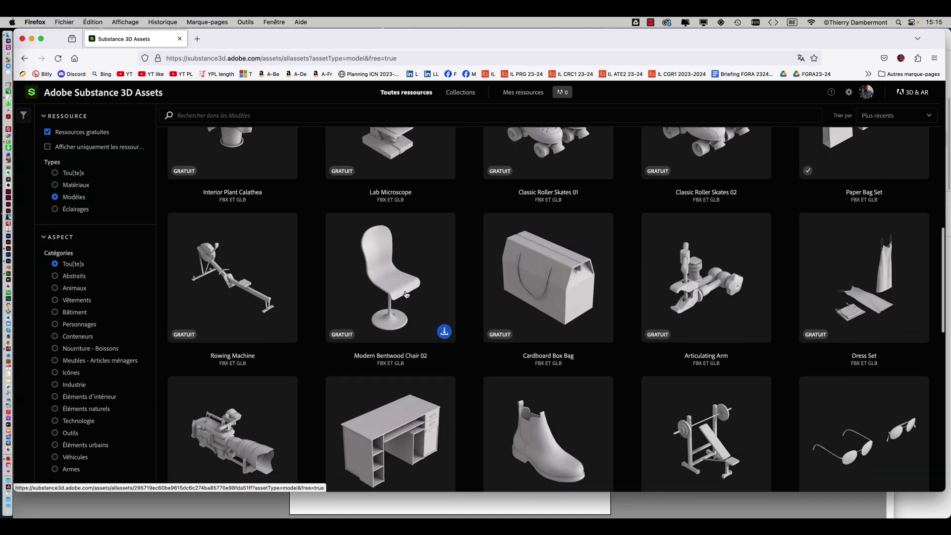
Download Modern Bentwood Chair 02 as FBX into a new 'modèles téléchargés' folder in TRAVAIL ENSEMBLE.
click(382, 270)
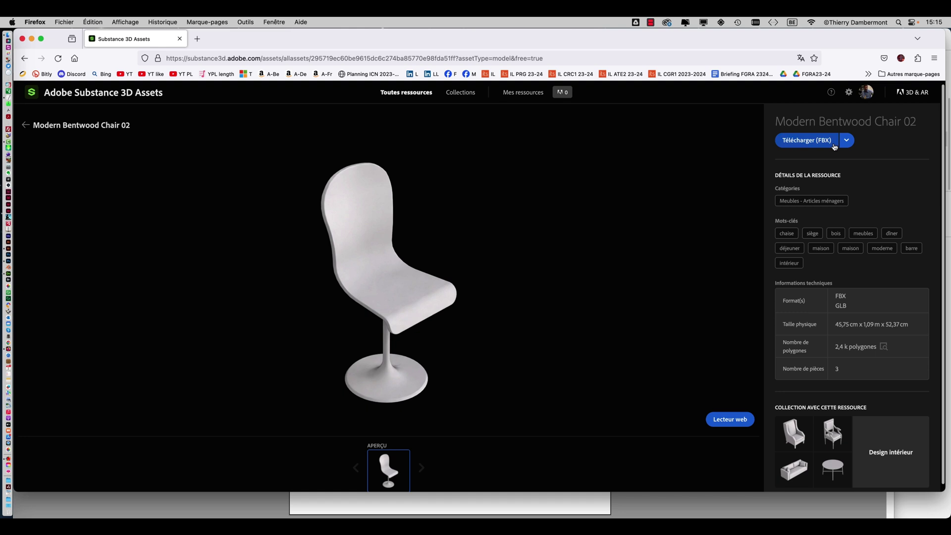
click(848, 141)
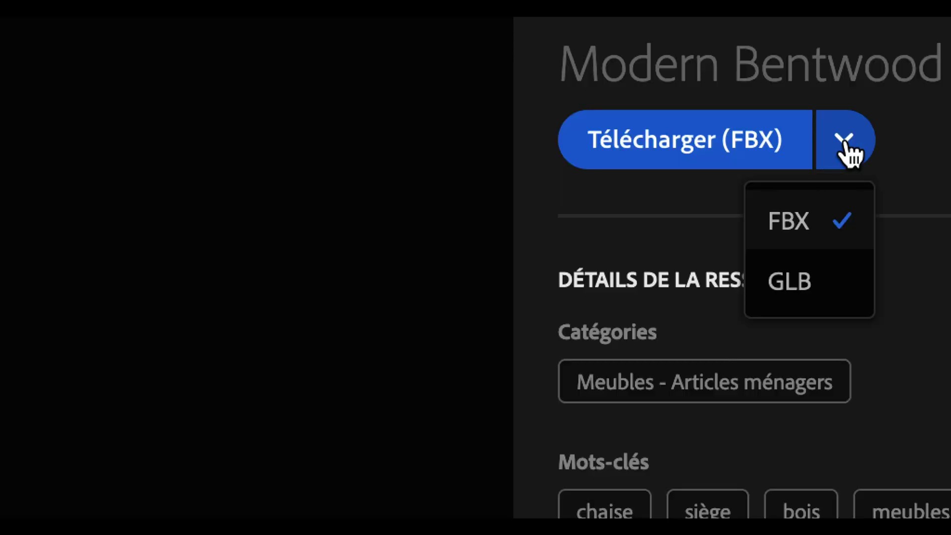
click(780, 143)
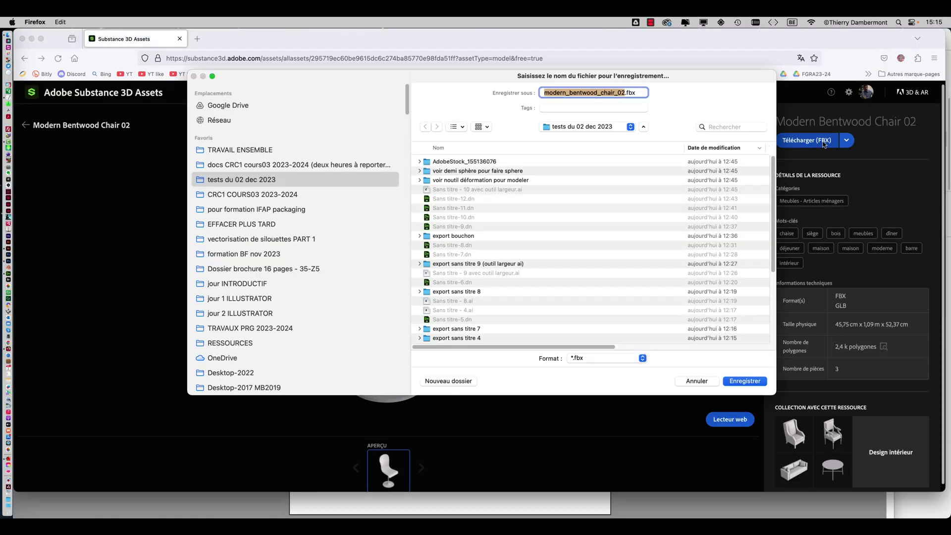
click(241, 151)
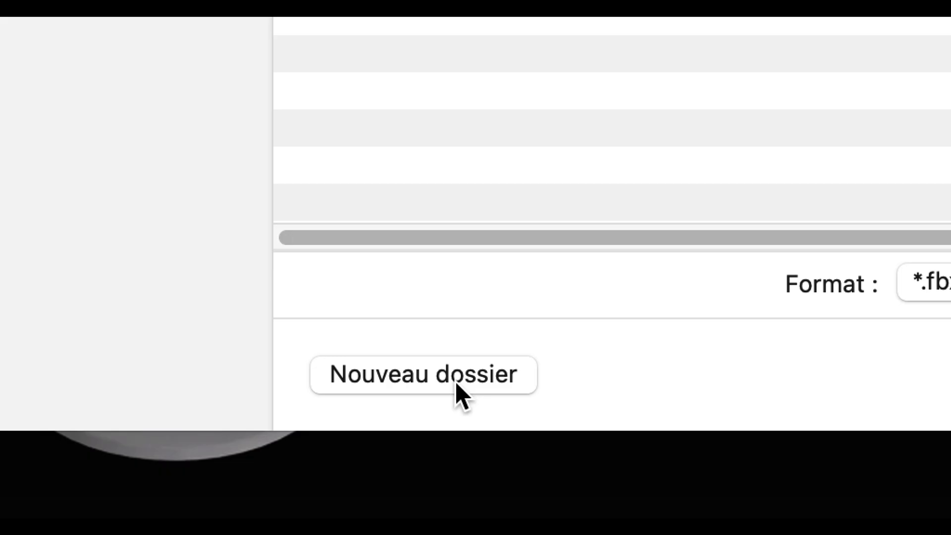
click(460, 392)
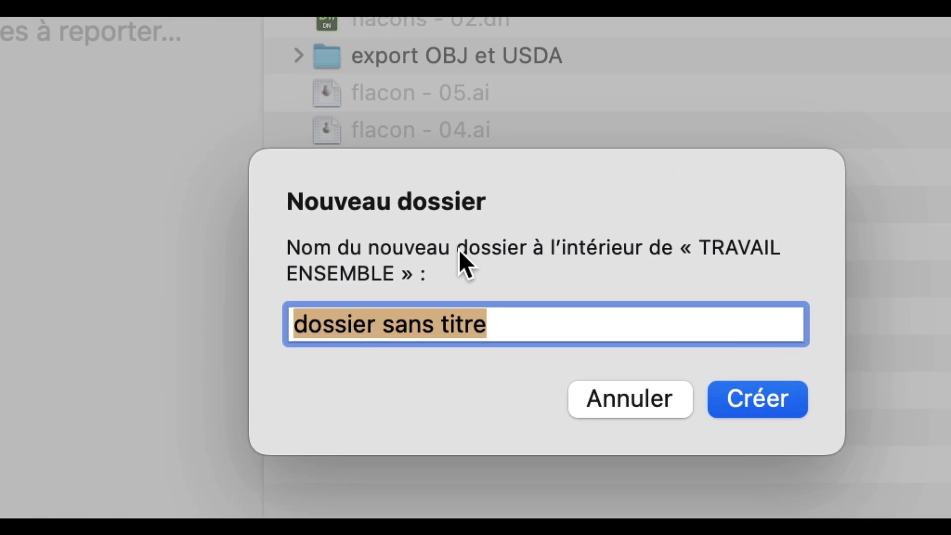
text(modèles tél)
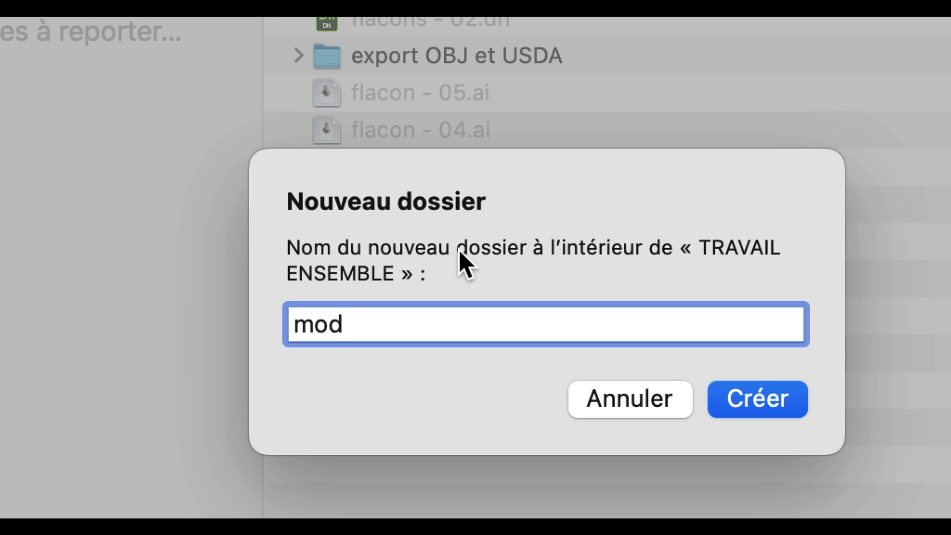
text(échargés)
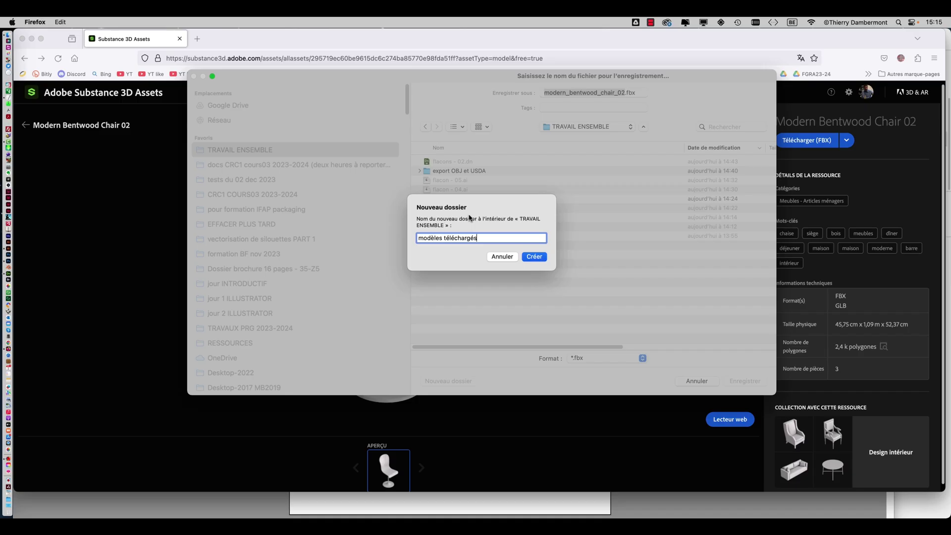
click(728, 416)
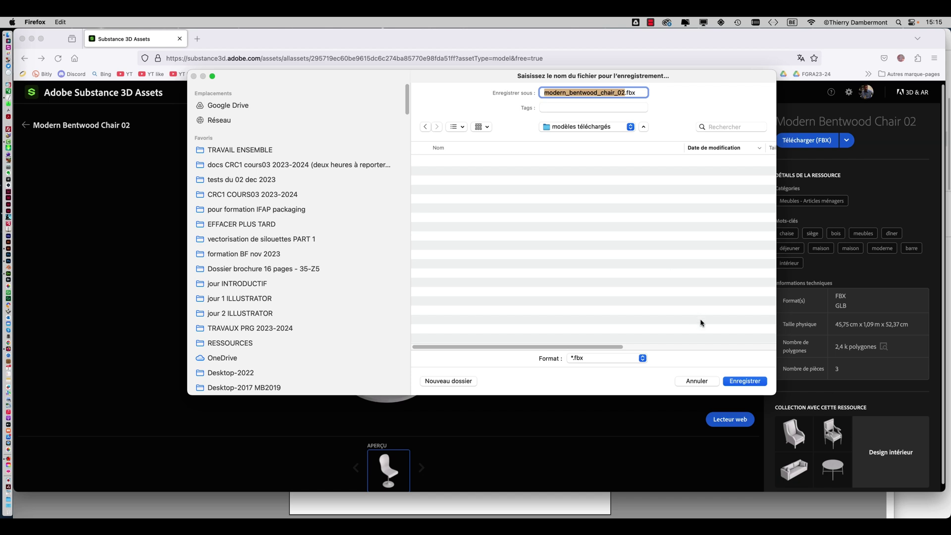
click(743, 381)
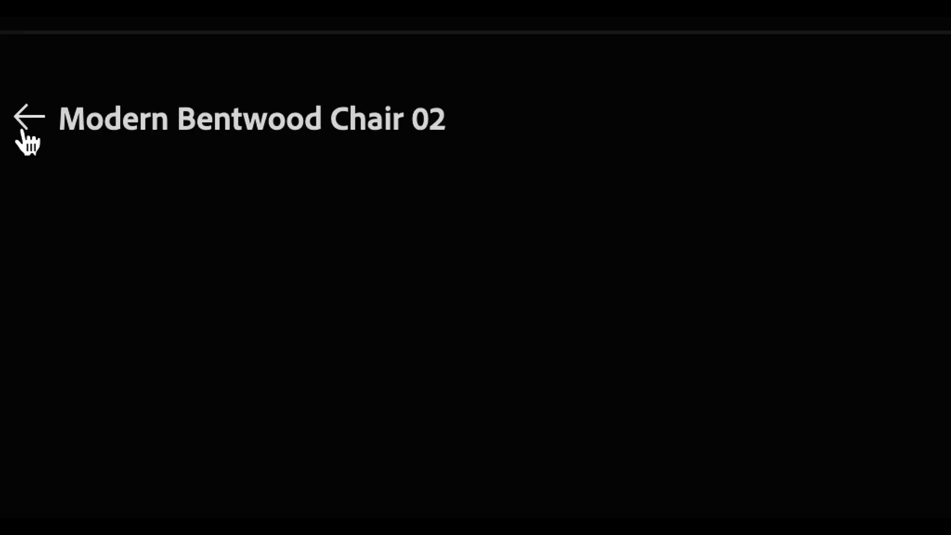
Download the Bag Backpack model as bag_backpack.fbx into modèles téléchargés.
click(22, 131)
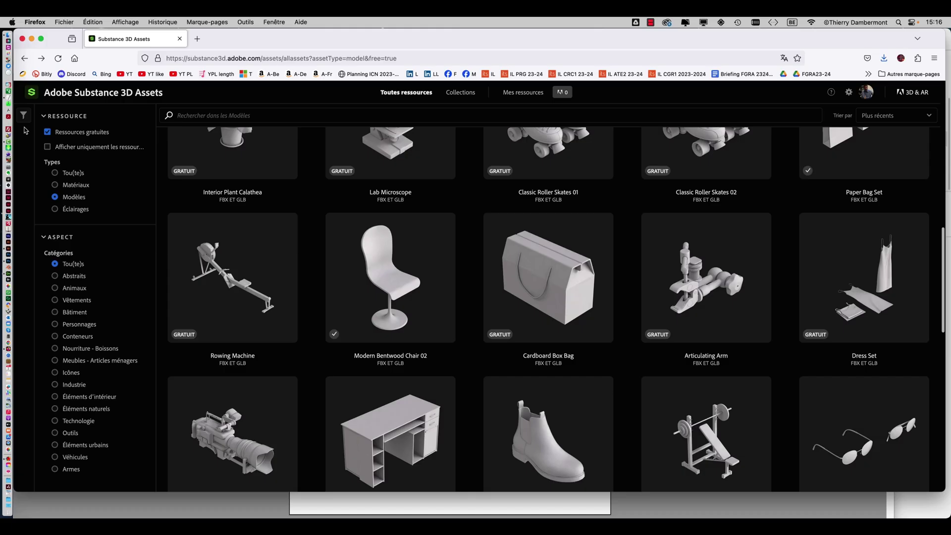
scroll(573, 323, down, 5)
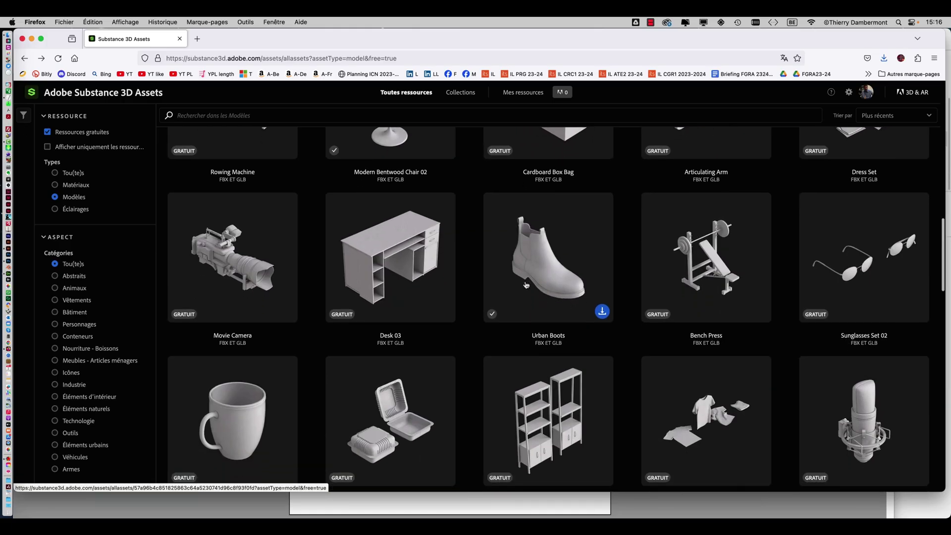
scroll(526, 283, down, 2)
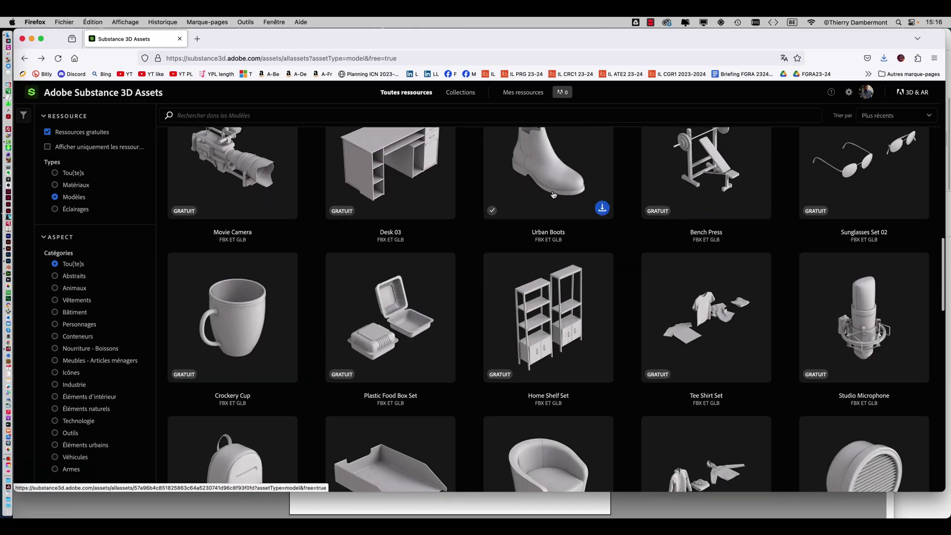
scroll(553, 201, down, 4)
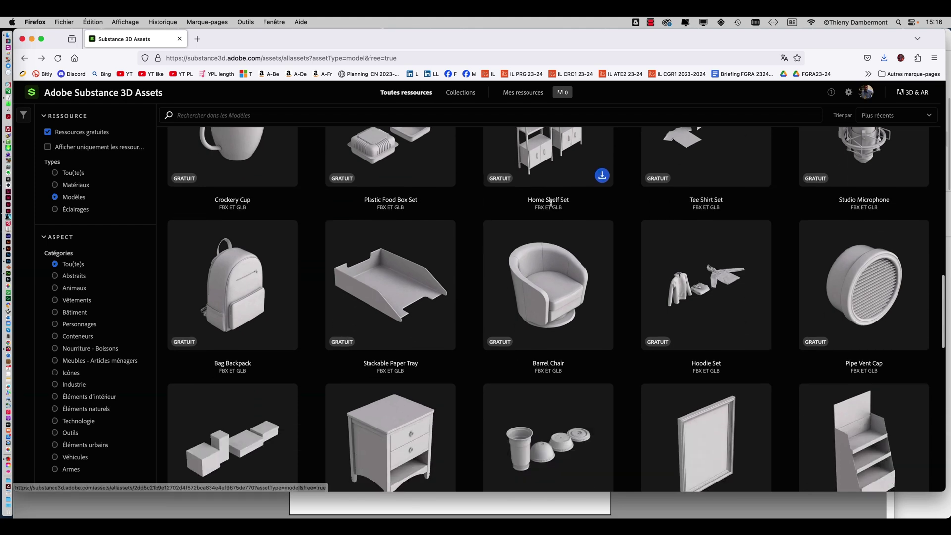
scroll(551, 202, down, 4)
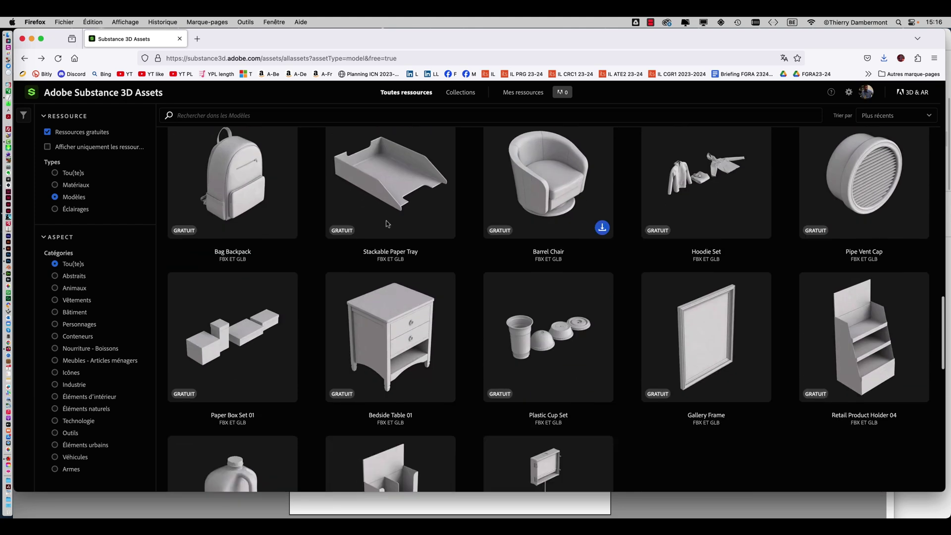
click(268, 177)
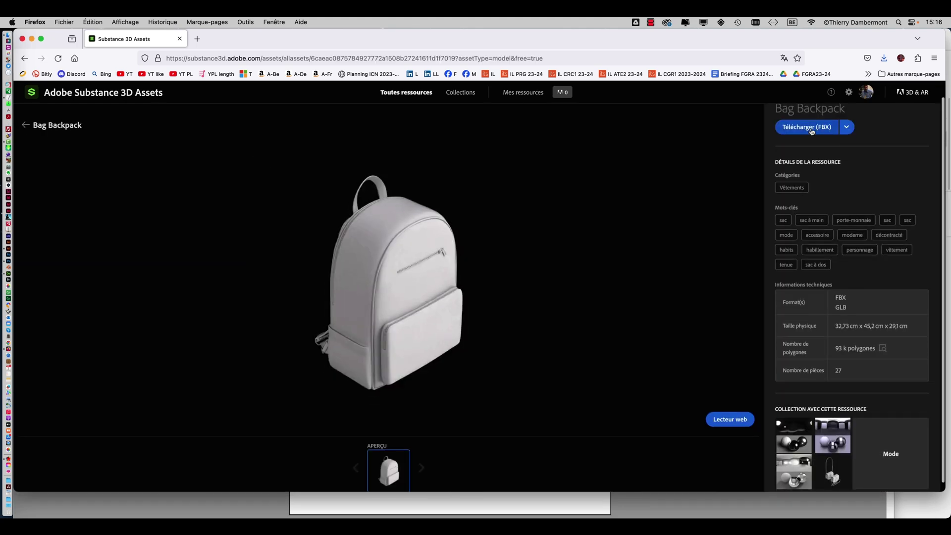
click(812, 128)
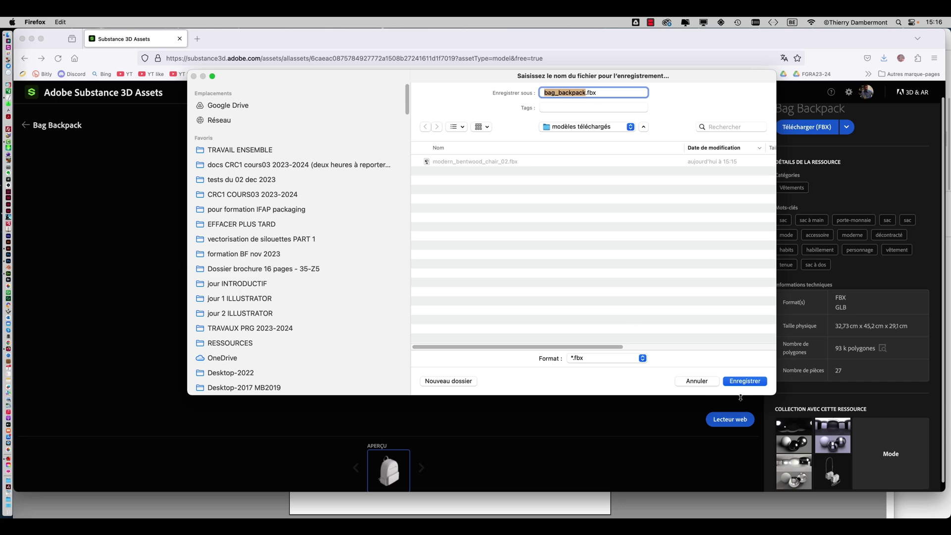
click(747, 382)
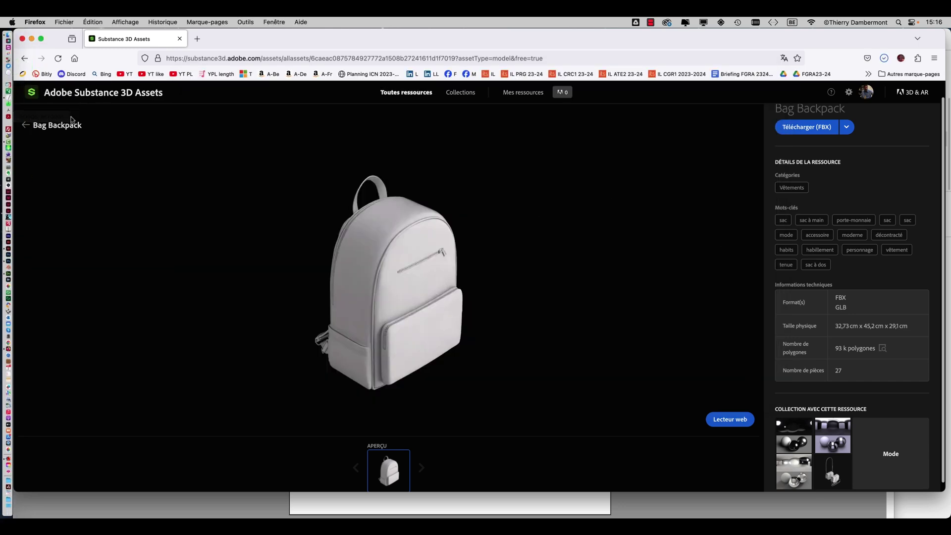
click(25, 125)
scroll(602, 229, up, 10)
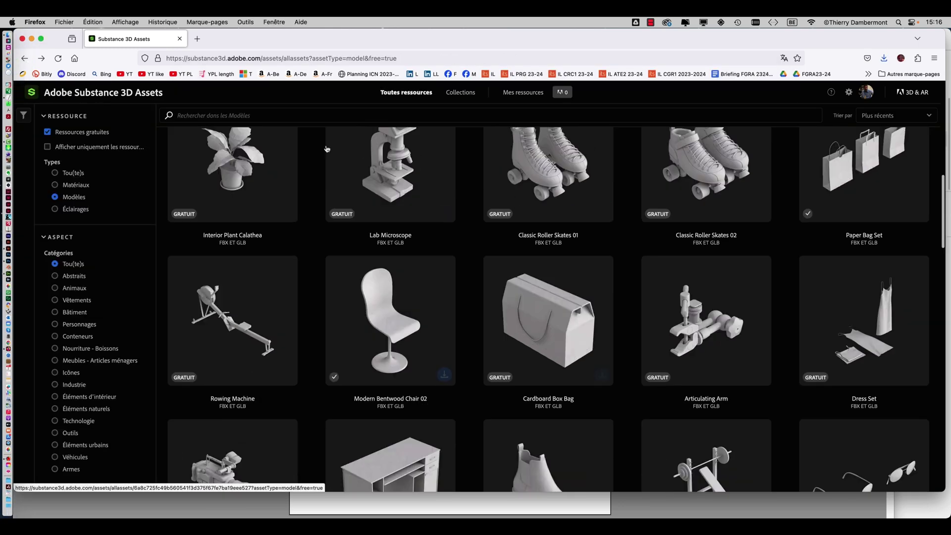
click(215, 117)
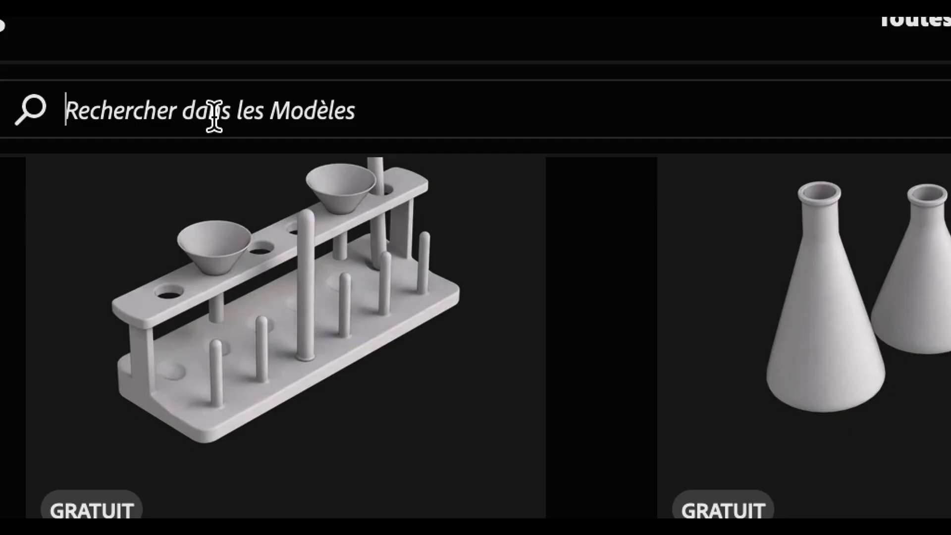
text(bi)
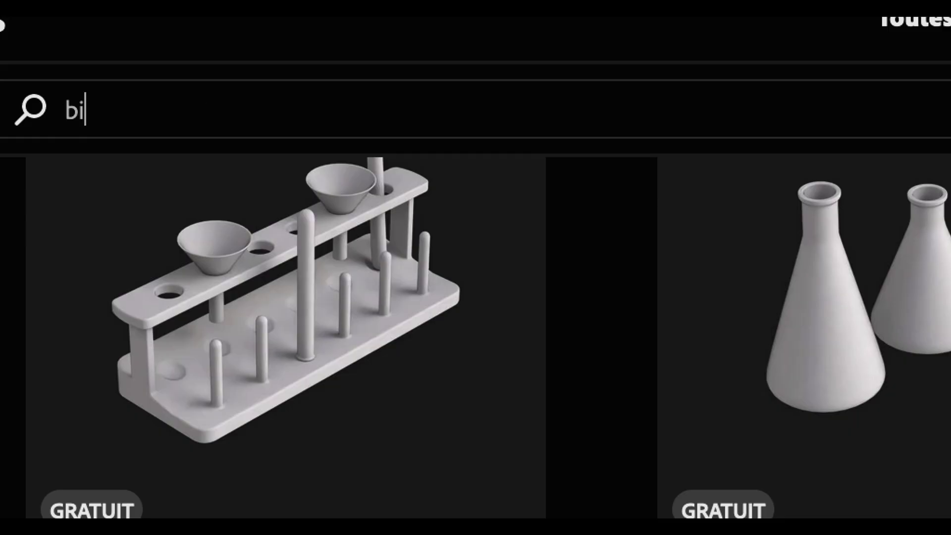
text(cycle)
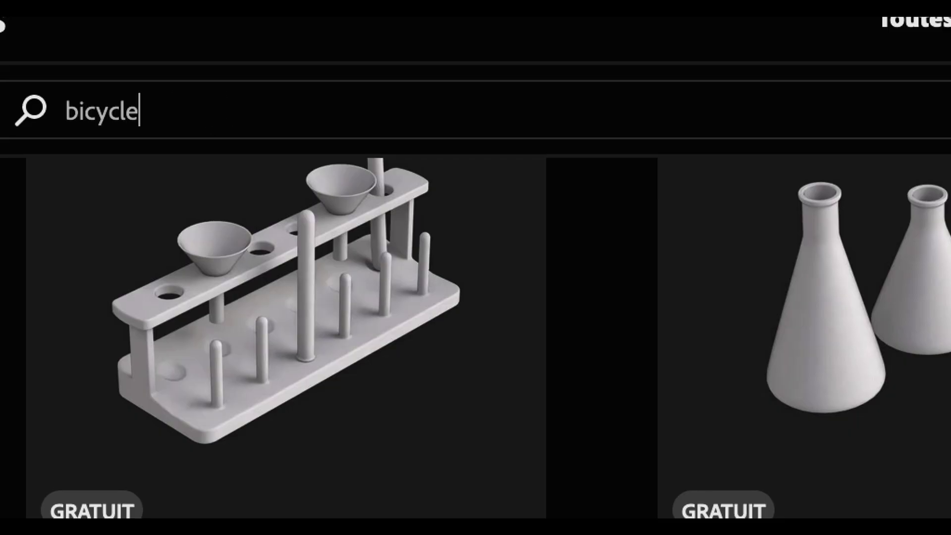
key(Return)
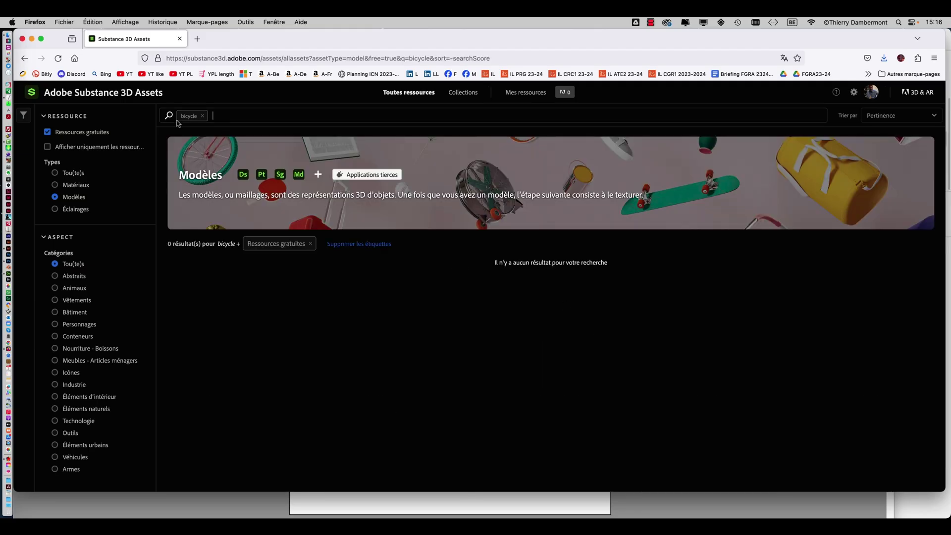
click(203, 115)
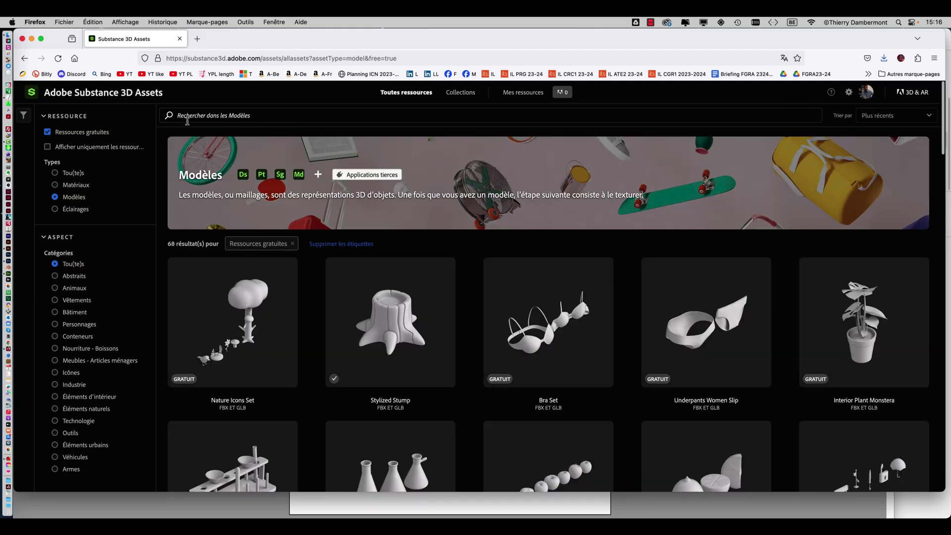
text(motorcycle)
key(Return)
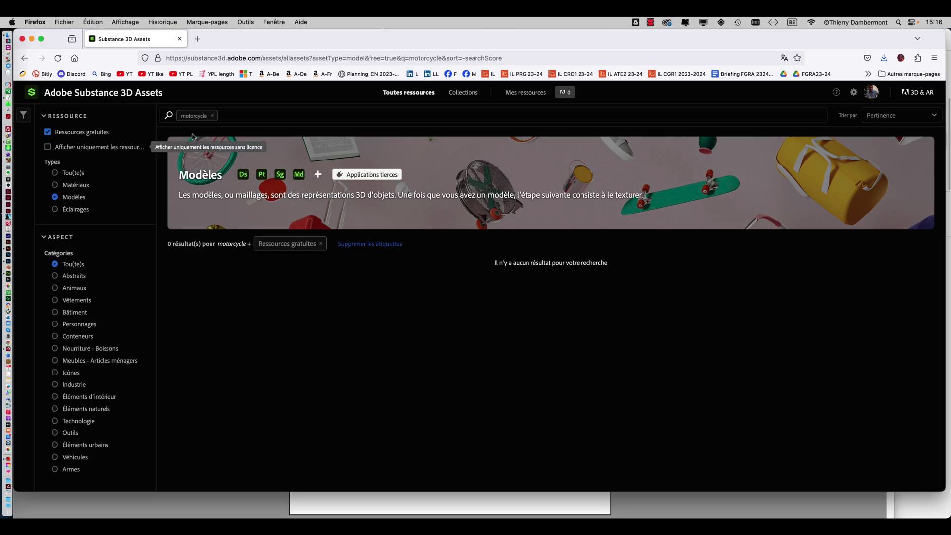
click(212, 115)
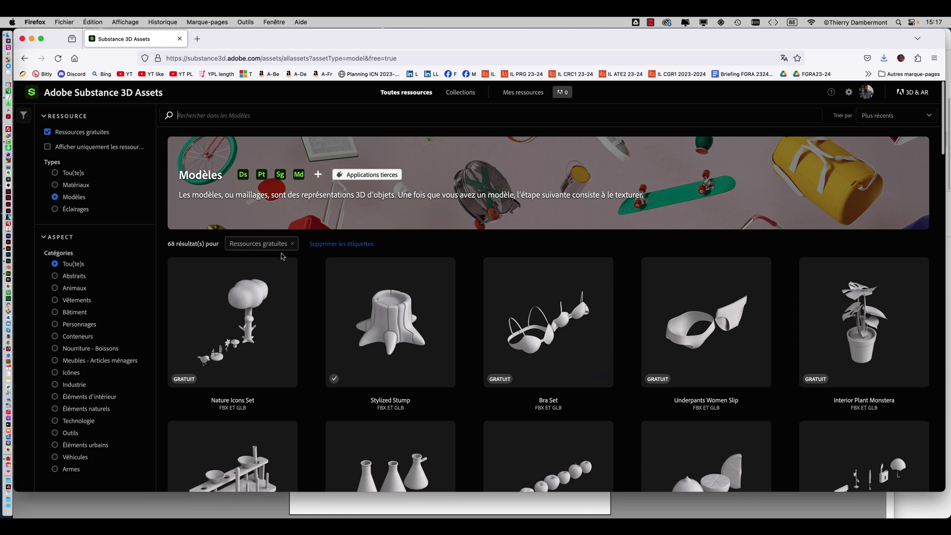
In Finder, expand modèles téléchargés to check bag_backpack.fbx and modern_bentwood_chair_02.fbx.
scroll(283, 256, down, 13)
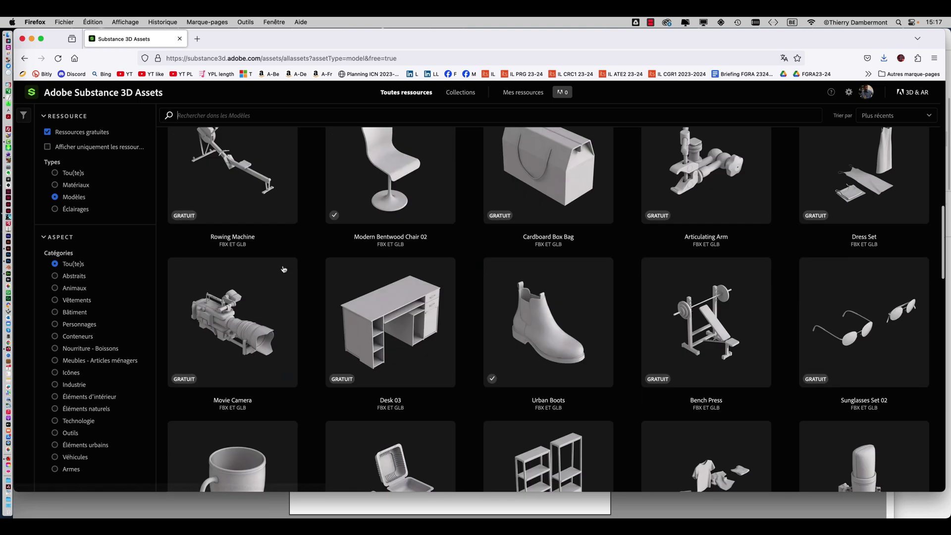
scroll(283, 269, down, 4)
scroll(283, 270, up, 15)
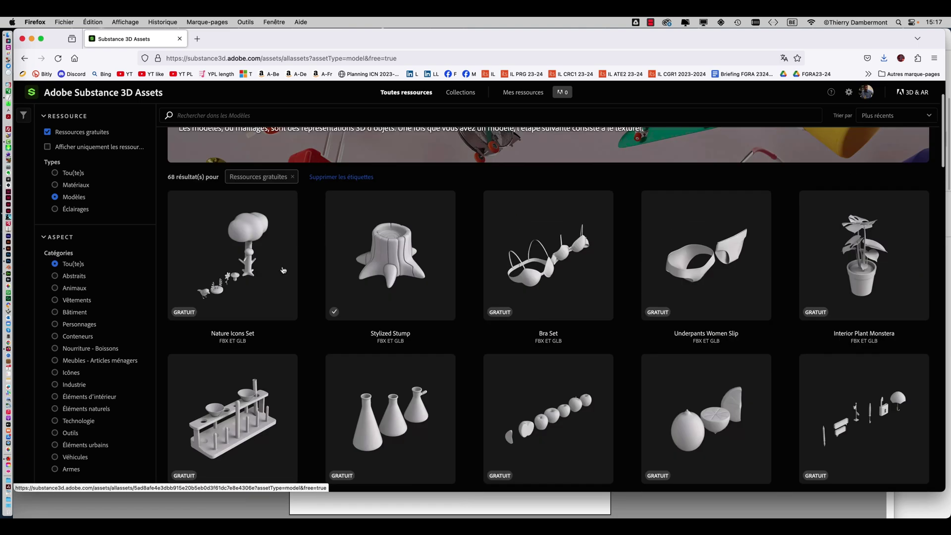
scroll(283, 270, up, 2)
key(super+Tab)
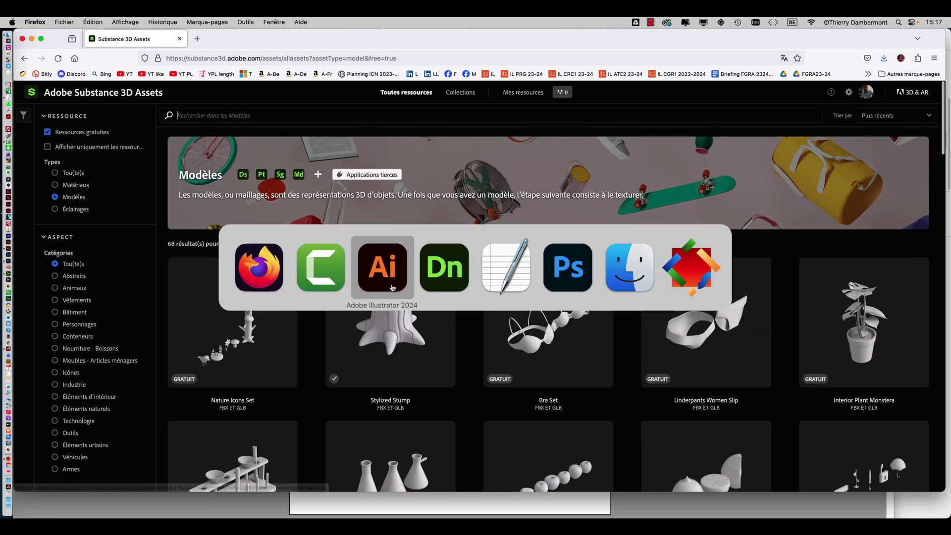
key(super+Tab)
key(super+Tab)
key(super+Tab)
key(super+Tab)
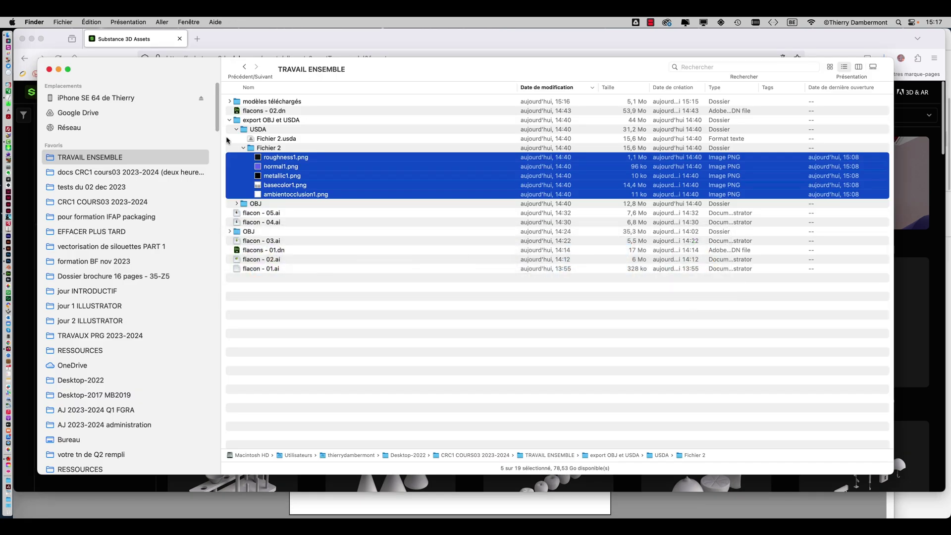
click(293, 298)
click(230, 102)
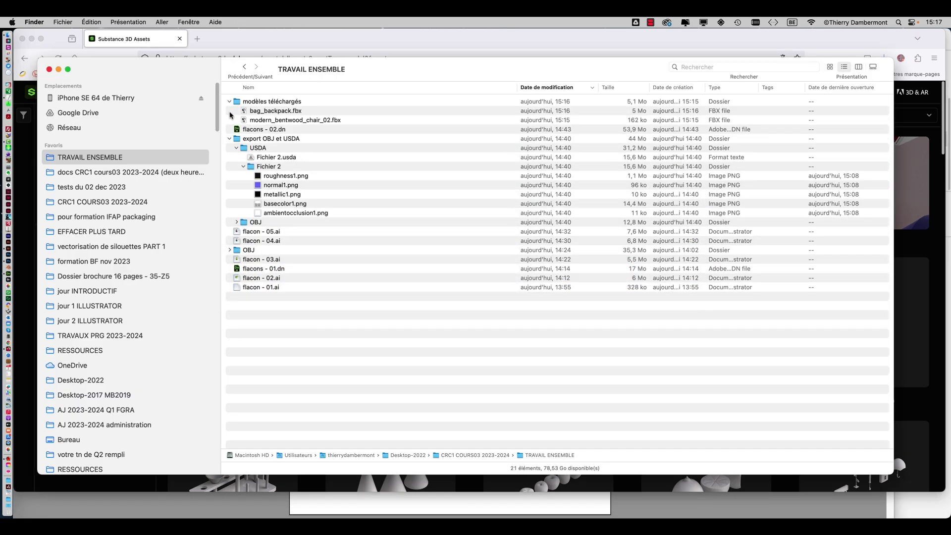
click(230, 139)
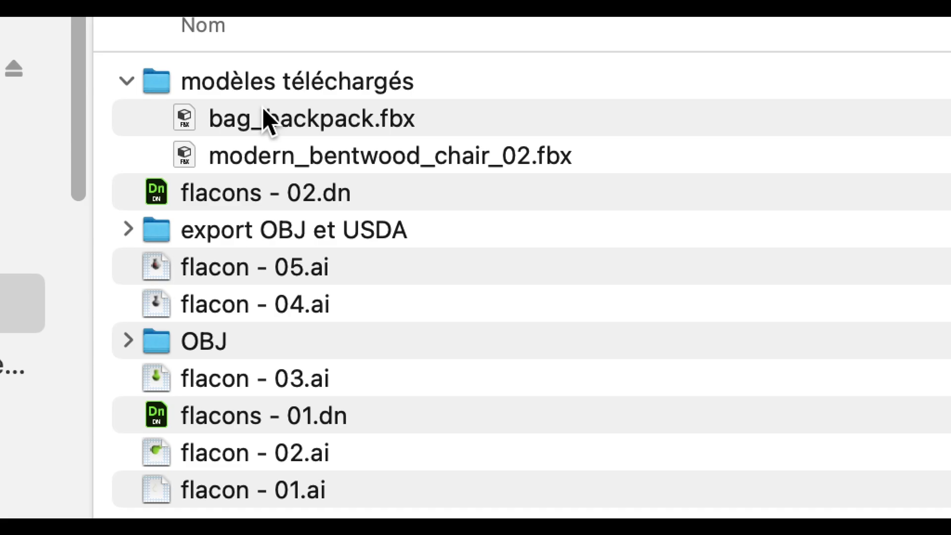
click(264, 111)
click(287, 155)
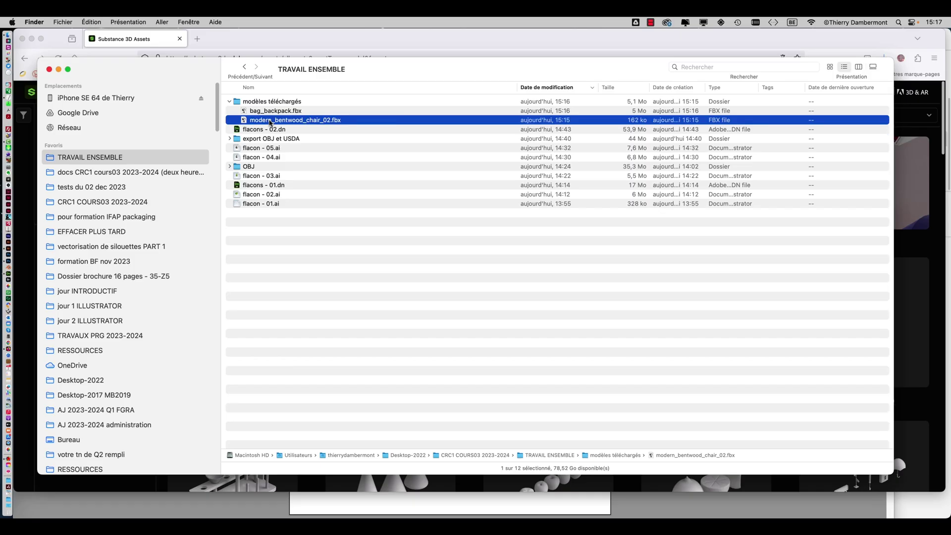
key(super+Tab)
key(super+Tab)
key(super+Tab)
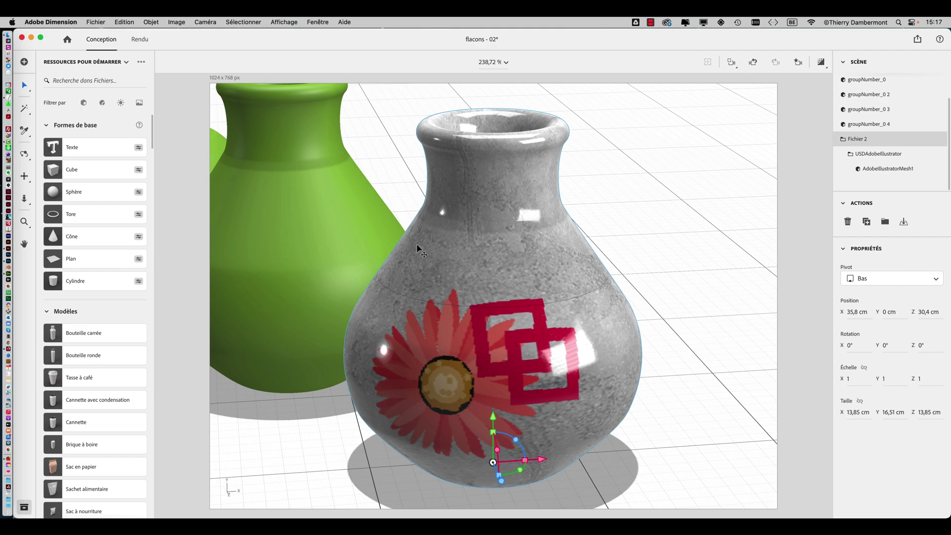
Zoom out in the Dimension viewport until the four green vases and grey vase are visible.
scroll(417, 248, down, 10)
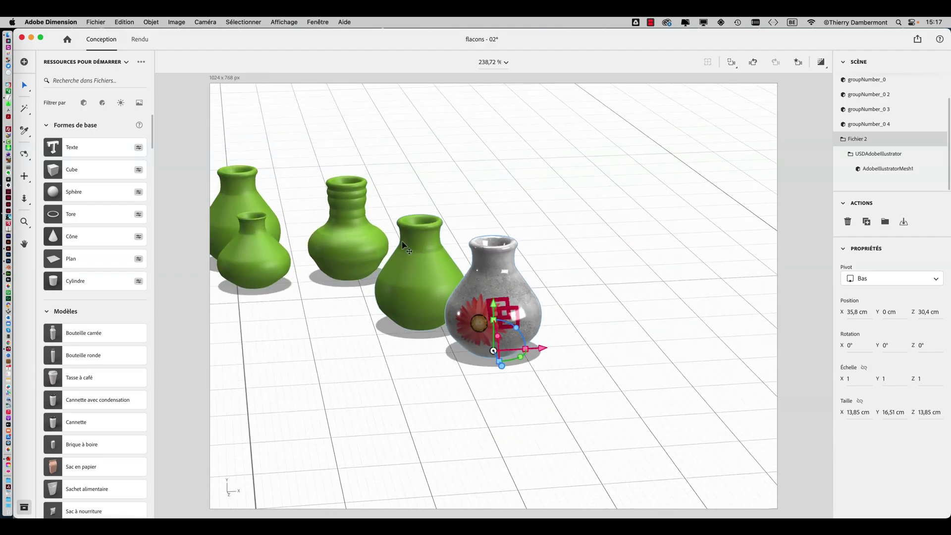
scroll(399, 256, down, 2)
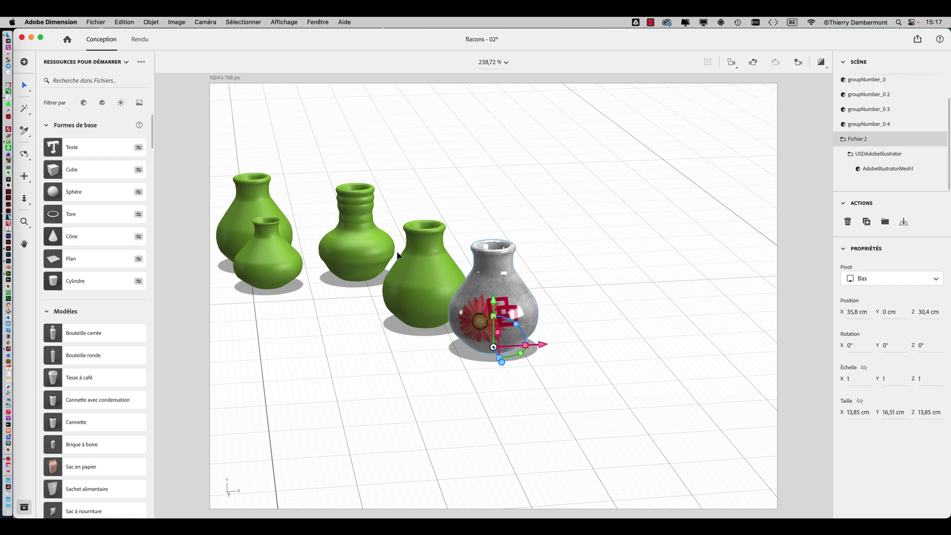
Import bag_backpack.fbx from the modèles téléchargés folder as a 3D model into the flacons scene.
click(576, 224)
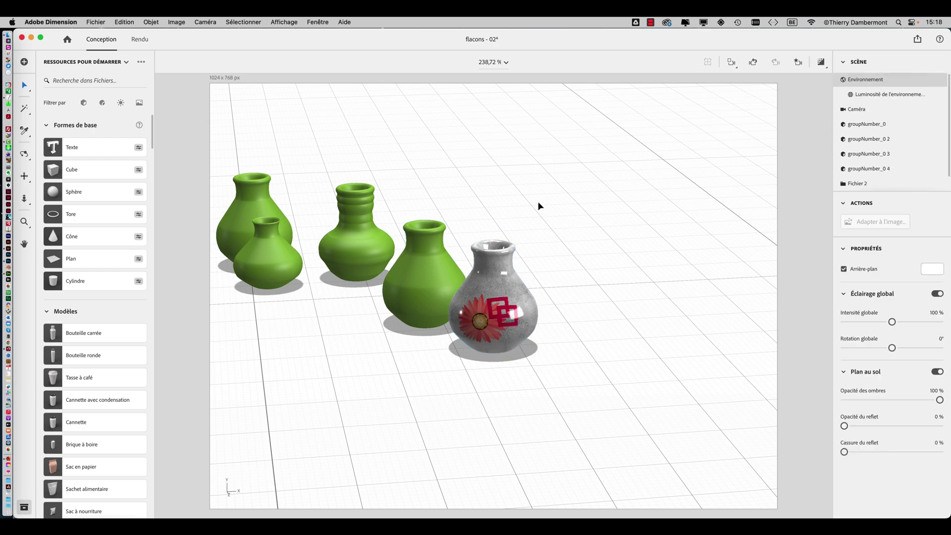
middle_drag(484, 212, 310, 202)
click(97, 22)
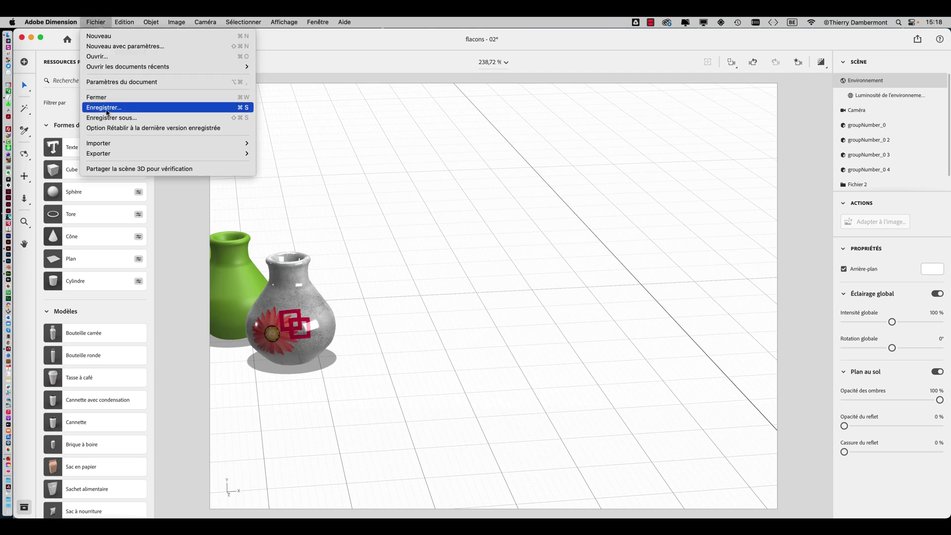
mouse_move(112, 143)
click(284, 144)
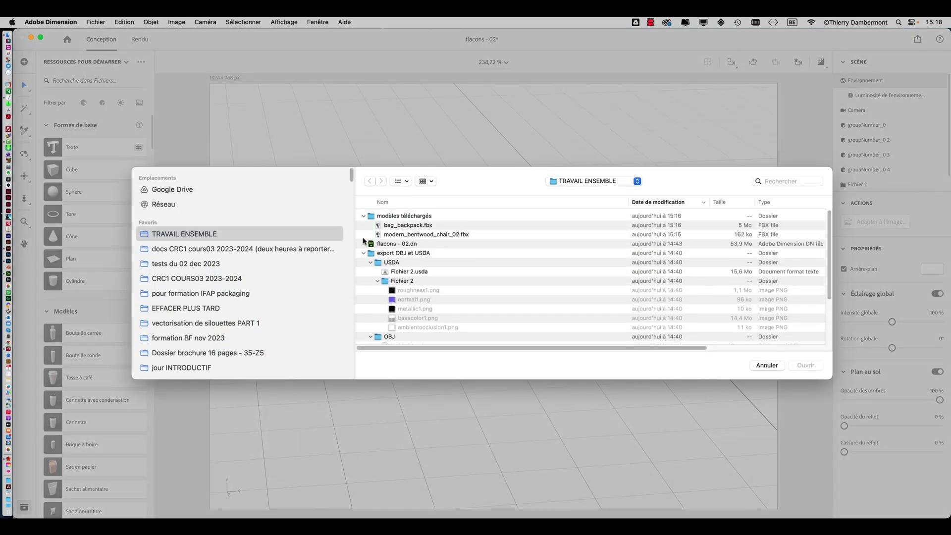
click(364, 253)
click(407, 225)
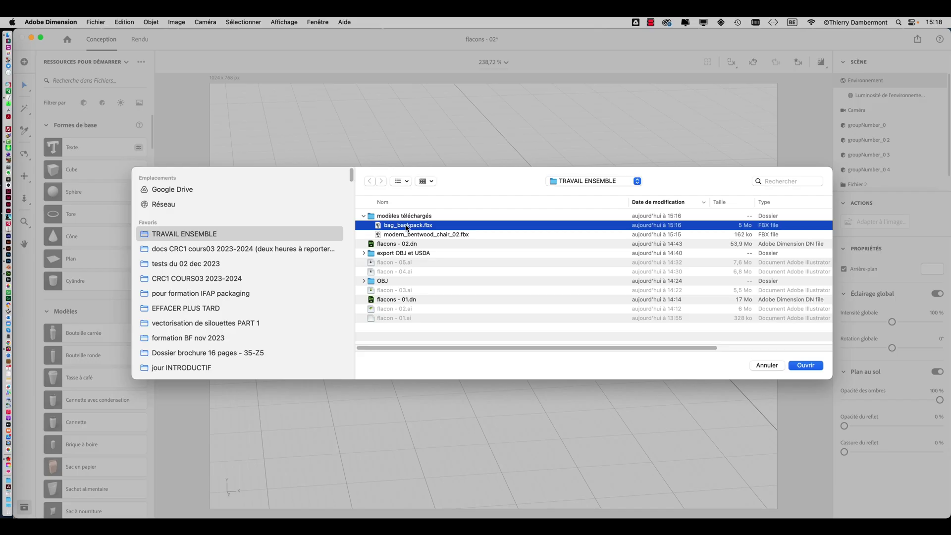
click(818, 369)
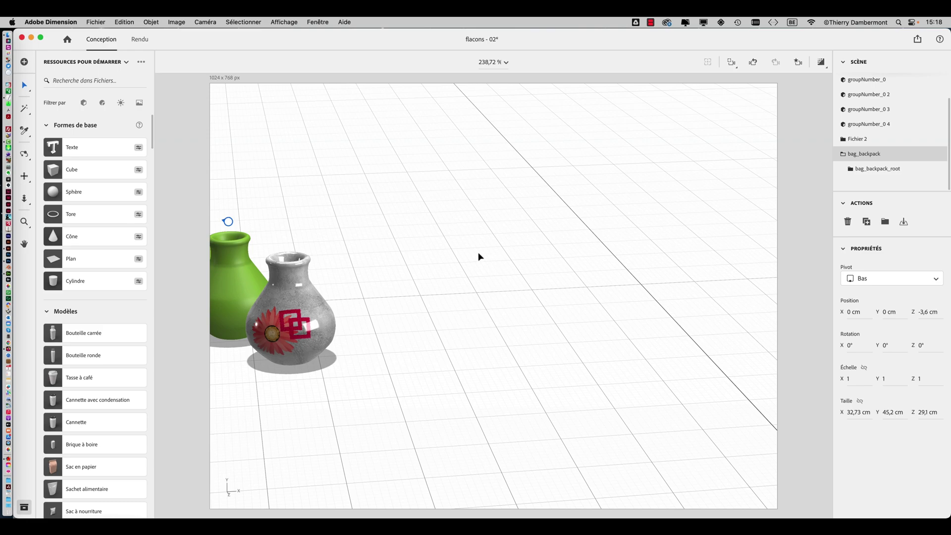
Move the backpack to the back right of the floor behind the vases, at X 66,3, Z -40,6 cm.
scroll(397, 240, down, 3)
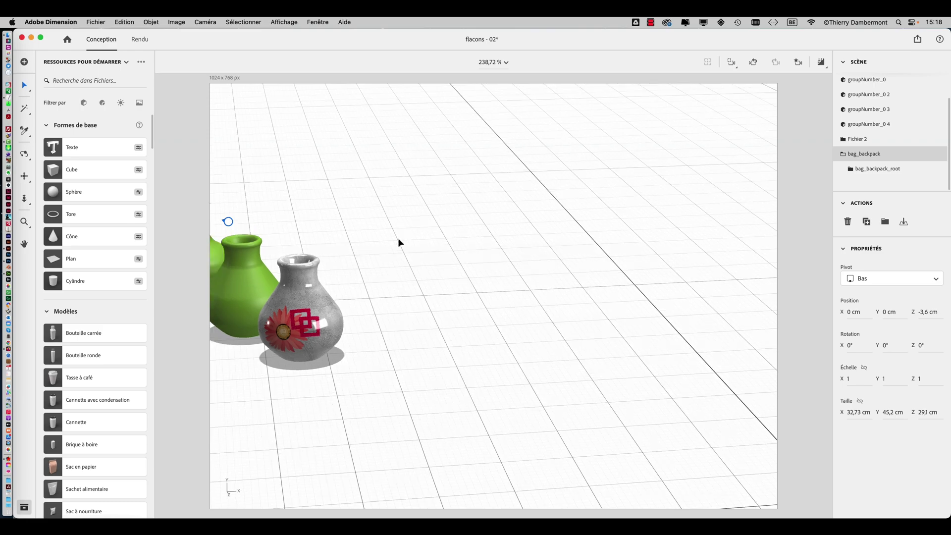
scroll(317, 249, down, 3)
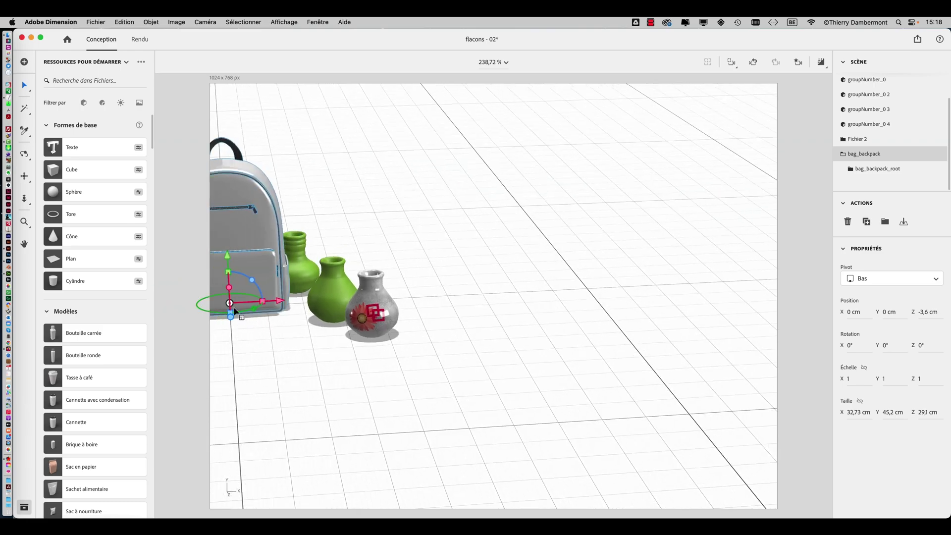
drag(230, 303, 431, 324)
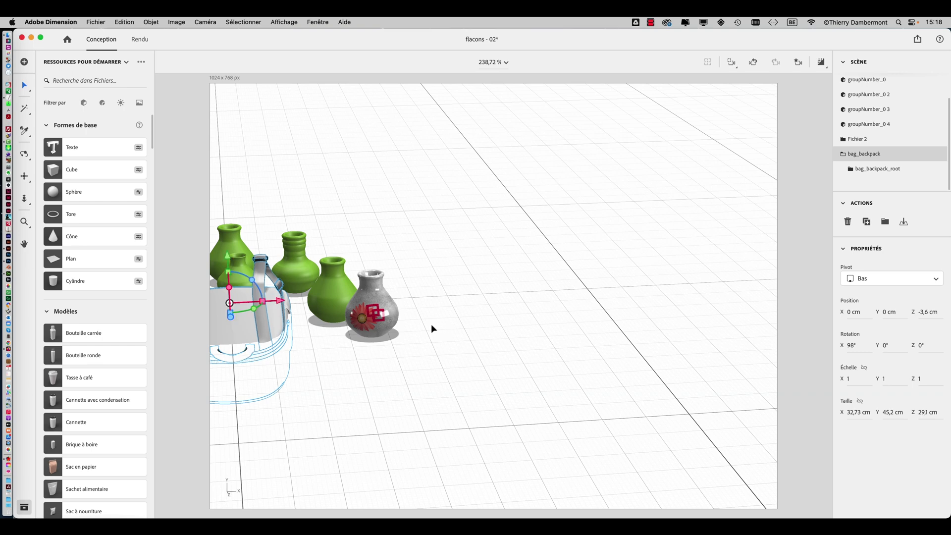
key(super+z)
click(439, 321)
middle_drag(437, 318, 659, 335)
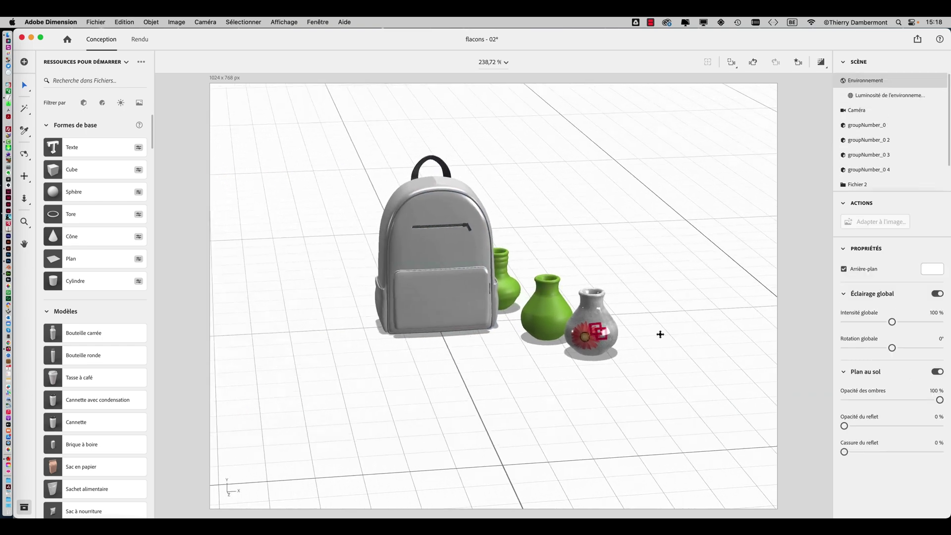
click(440, 325)
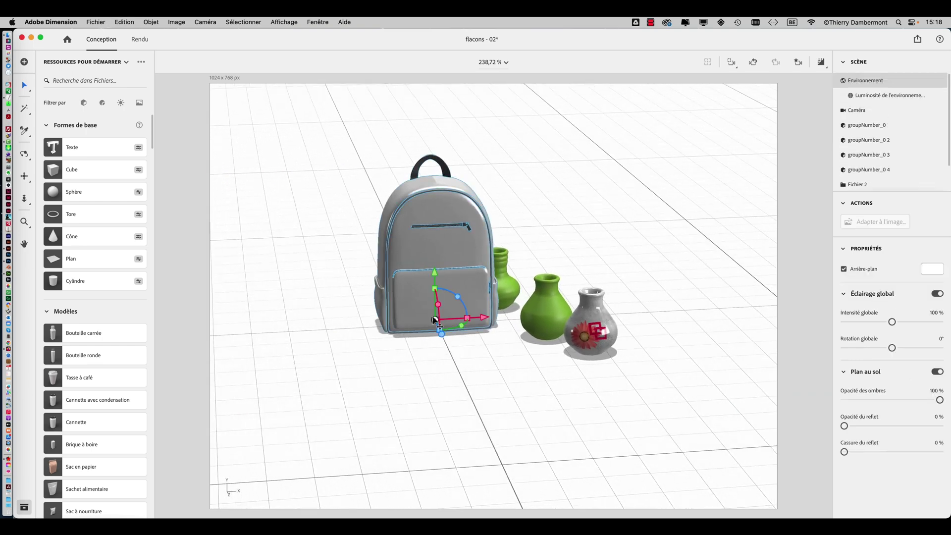
right_drag(400, 363, 438, 337)
drag(435, 331, 524, 257)
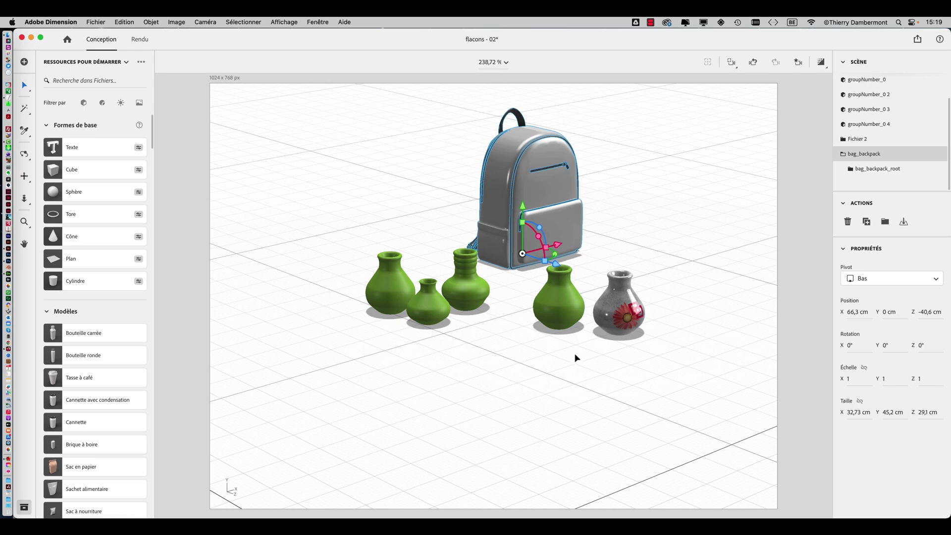
Import modern_bentwood_chair_02.fbx as a 3D model into the scene.
click(449, 377)
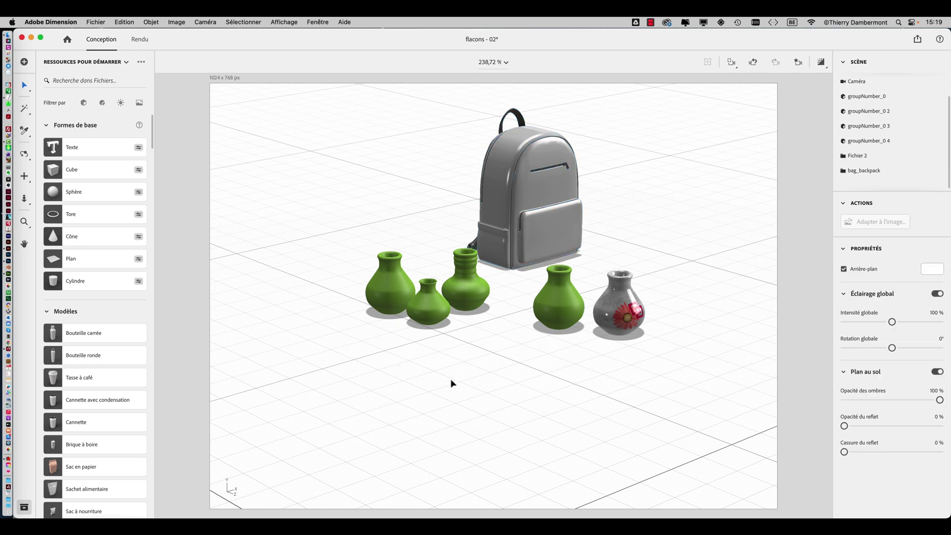
click(92, 20)
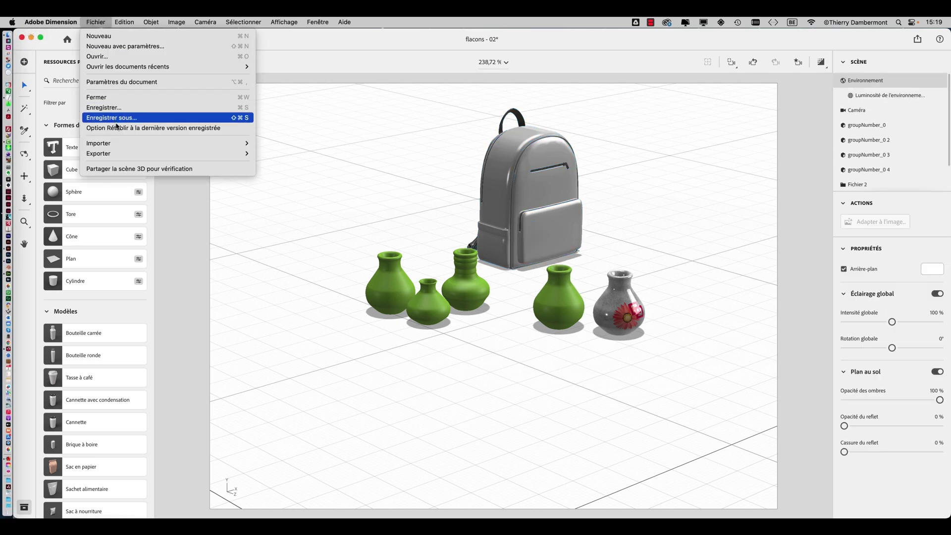
mouse_move(120, 147)
click(269, 143)
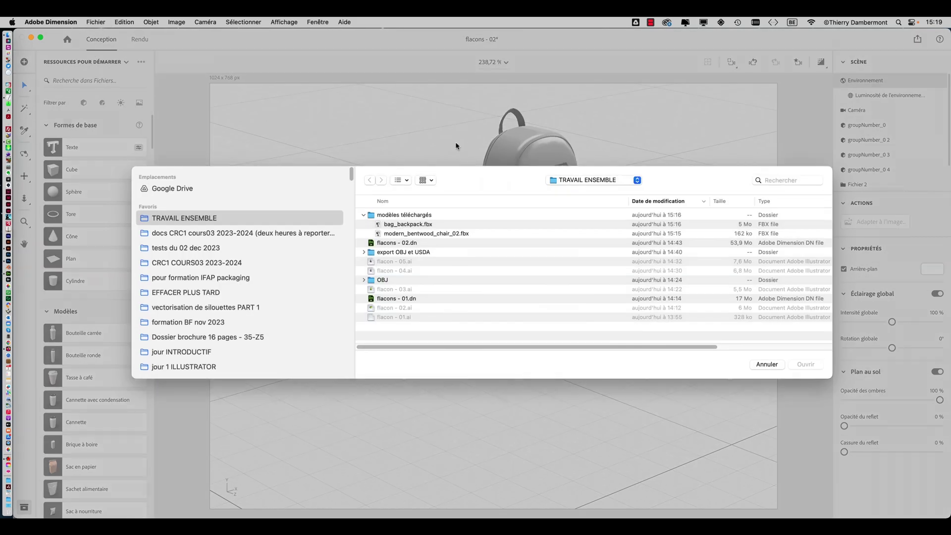
click(403, 236)
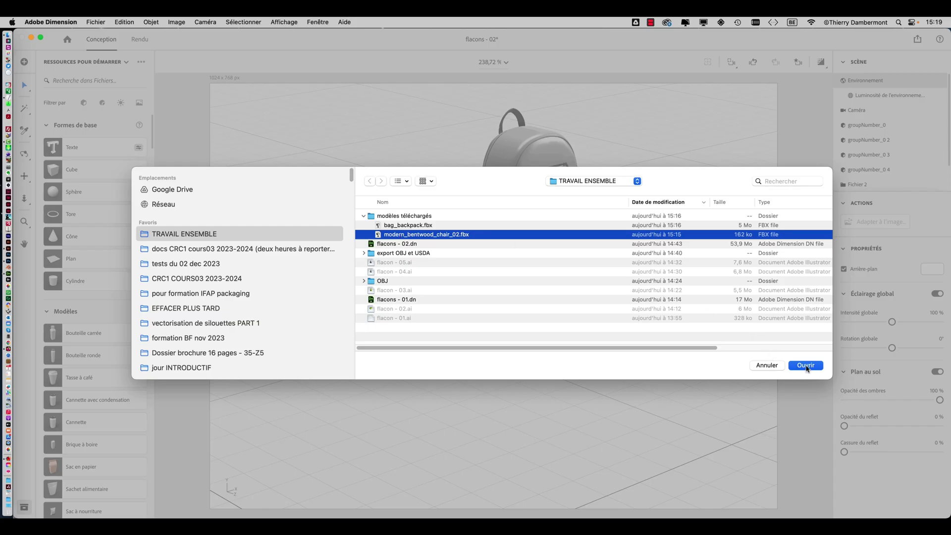
click(806, 365)
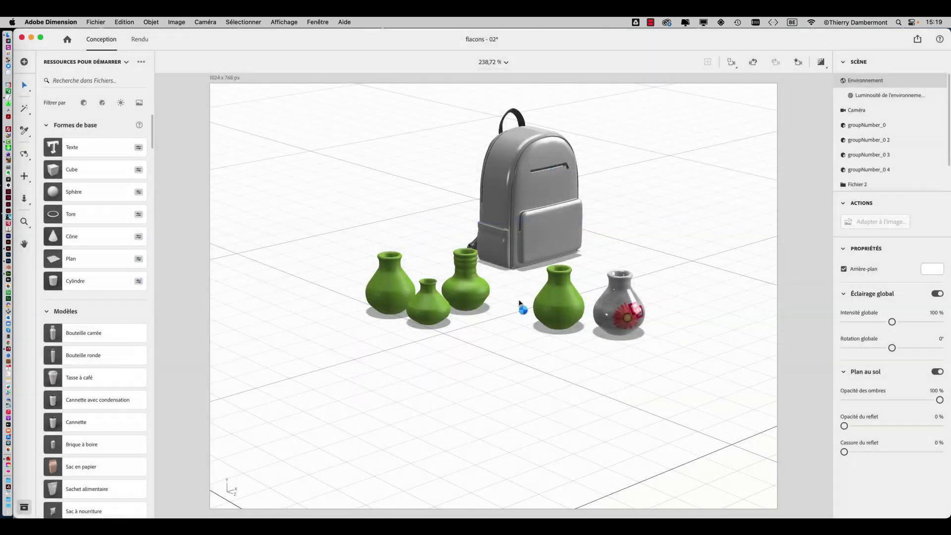
Drag the chair to the right of the backpack, to X 104,5, Z -18,7 cm.
drag(455, 341, 668, 253)
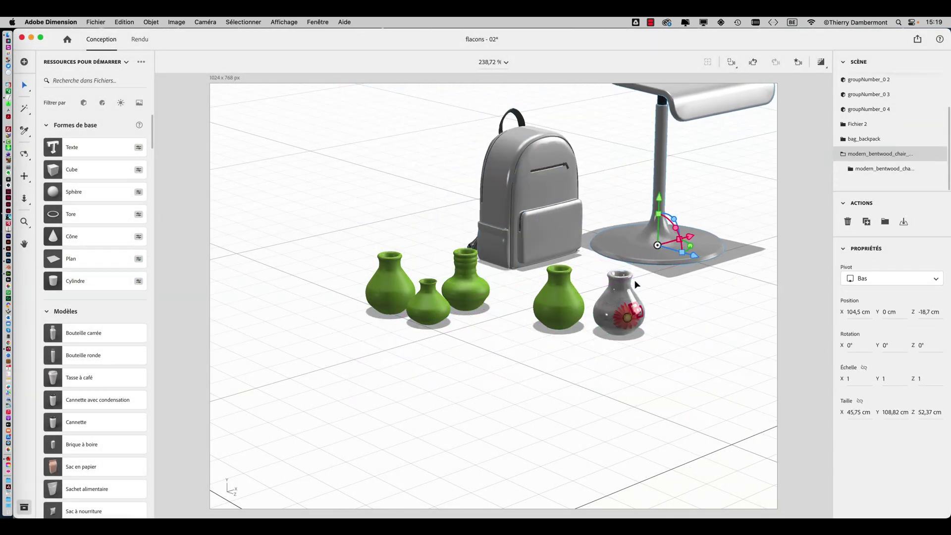
scroll(637, 294, down, 5)
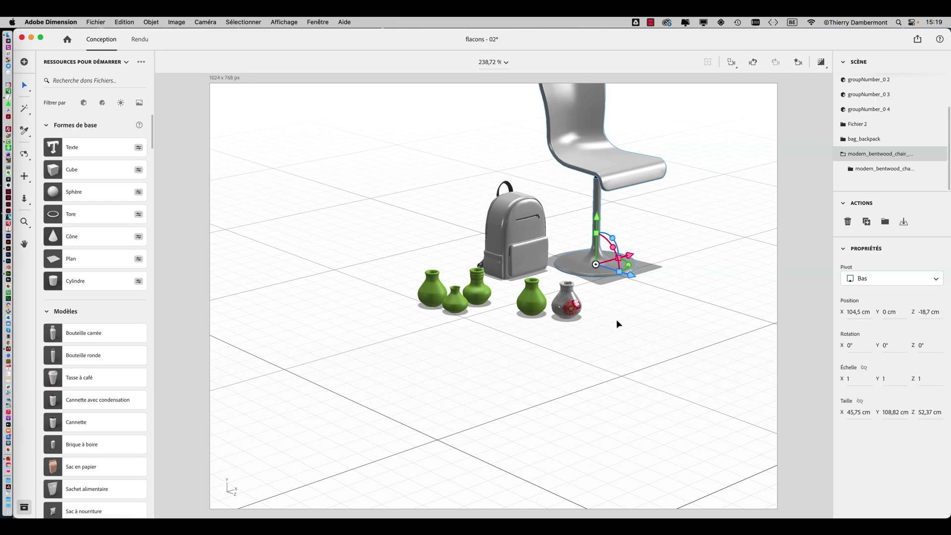
middle_drag(627, 327, 510, 406)
right_drag(549, 372, 460, 409)
right_drag(609, 308, 642, 286)
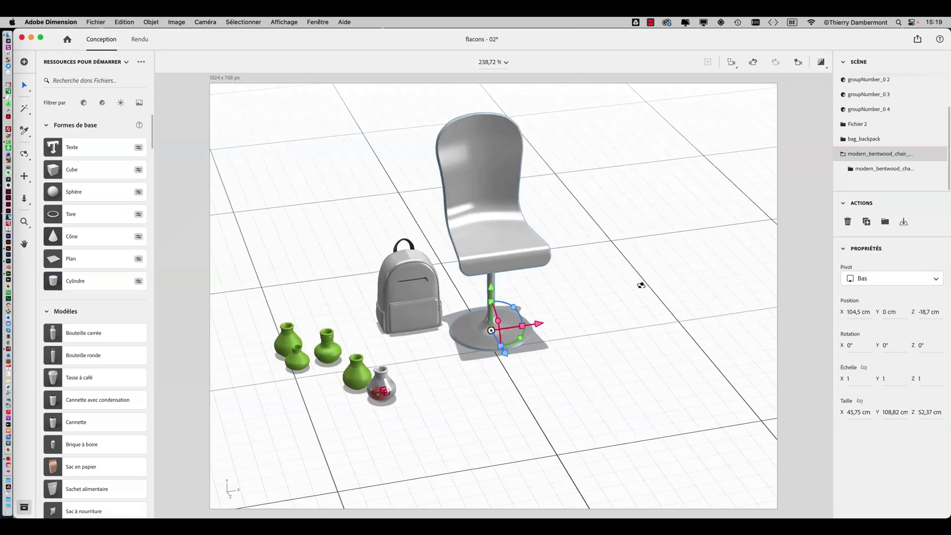
click(98, 21)
Save the scene under a new name, changing the version number to flacons - 03.dn.
click(130, 118)
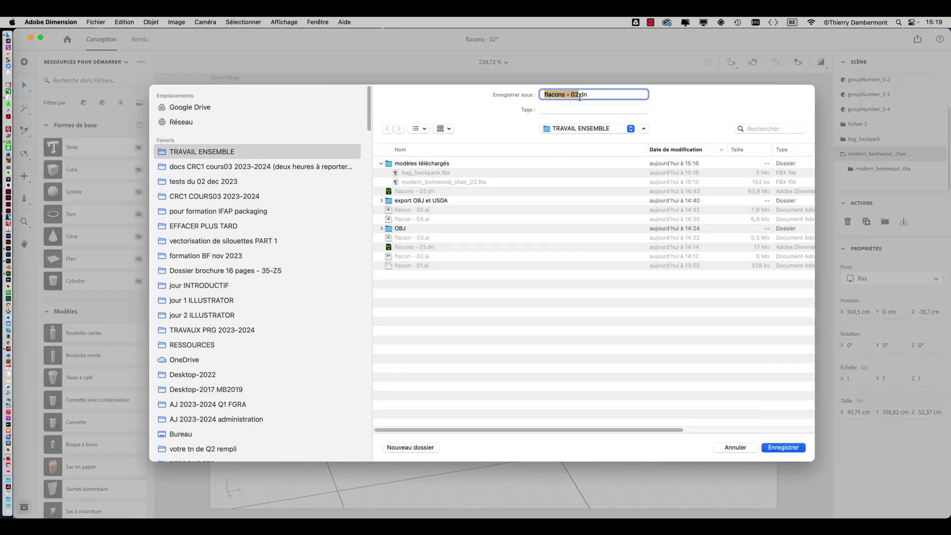
click(579, 94)
text(3)
key(Return)
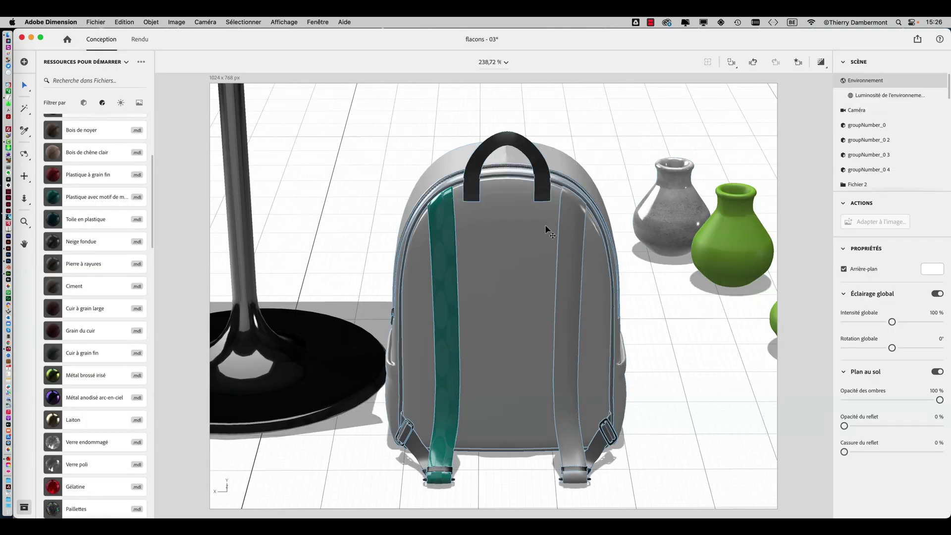
Ungroup the backpack with Objet > Dissocier into its separate meshes.
click(534, 245)
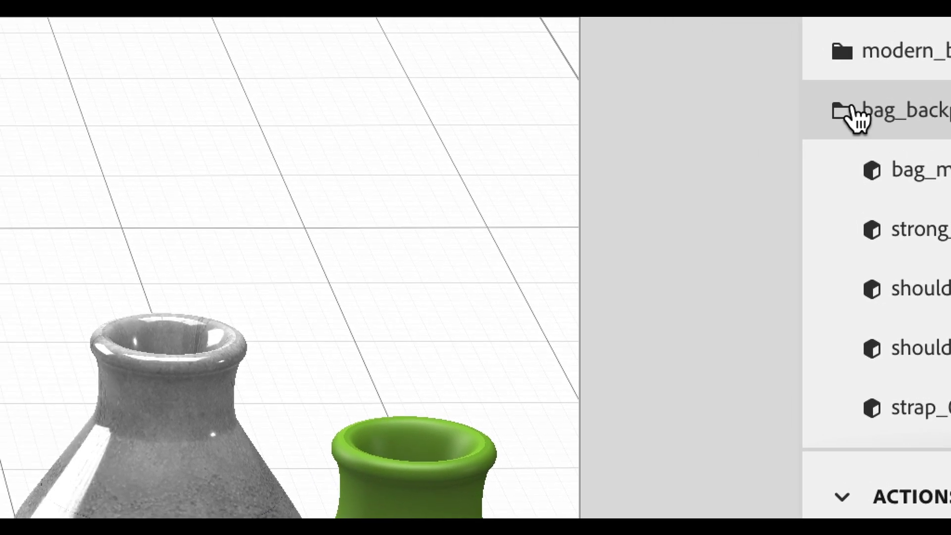
click(799, 110)
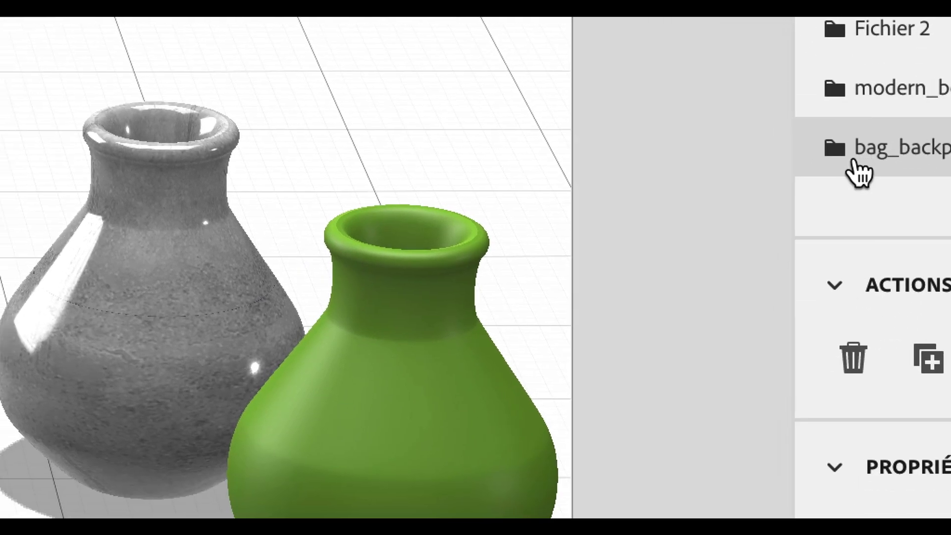
click(882, 358)
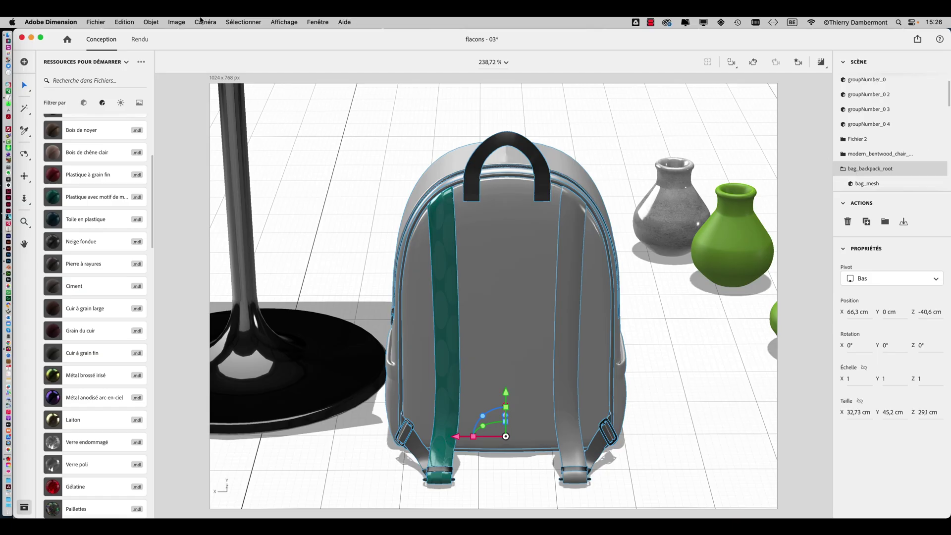
click(151, 22)
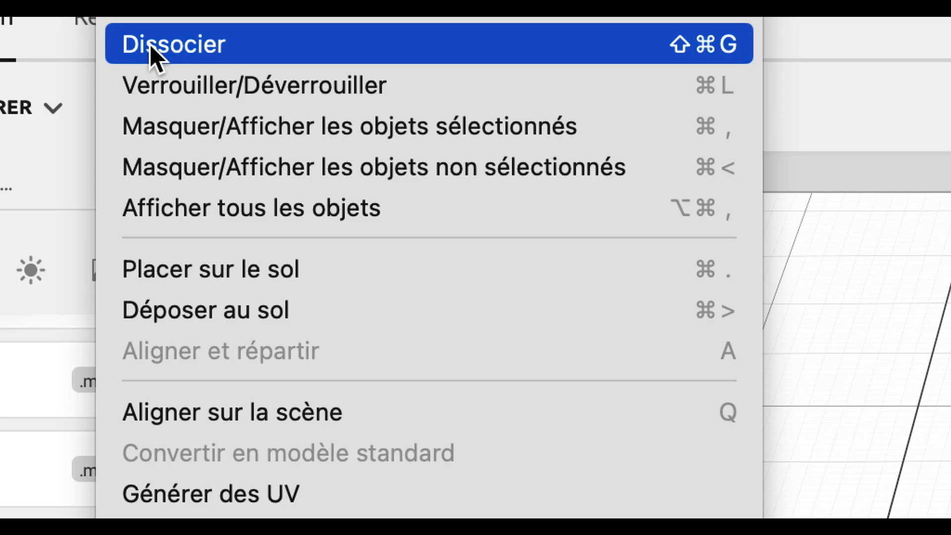
click(149, 44)
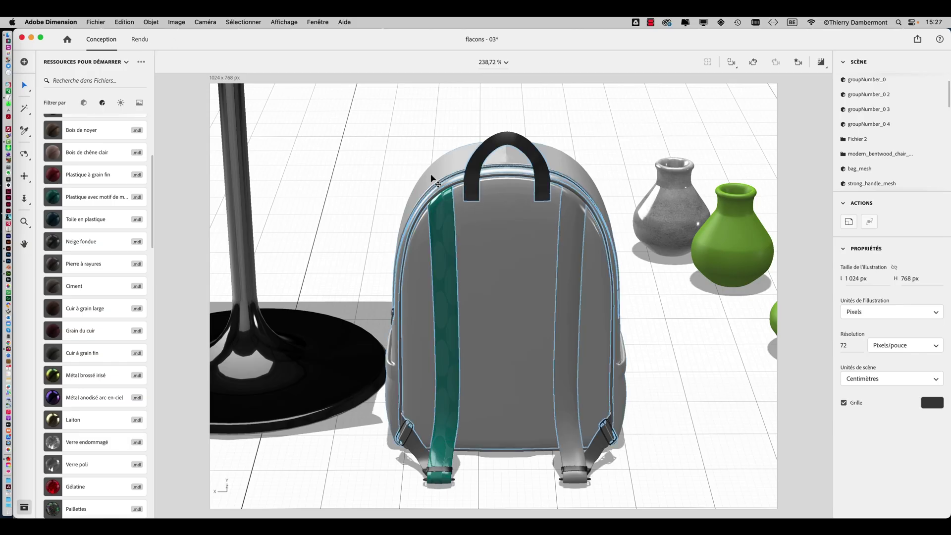
click(511, 209)
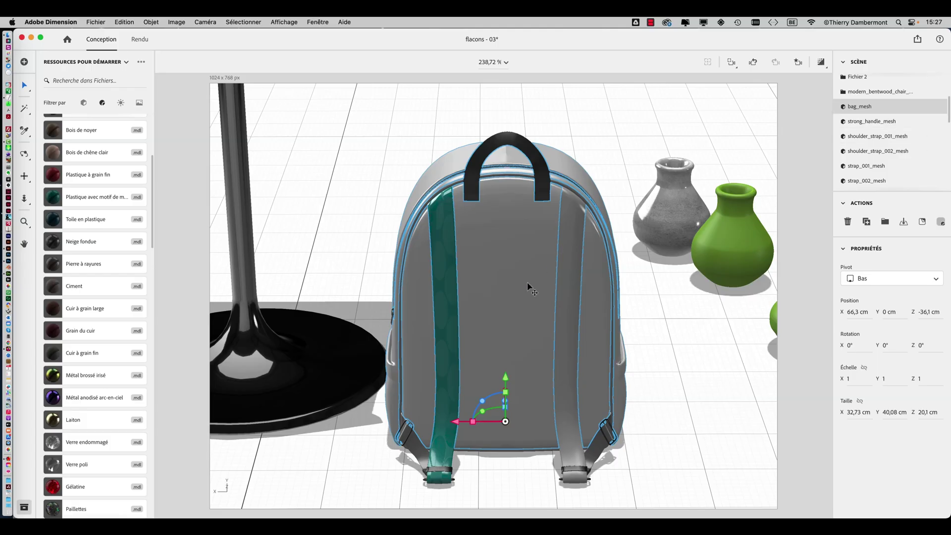
middle_drag(528, 287, 583, 288)
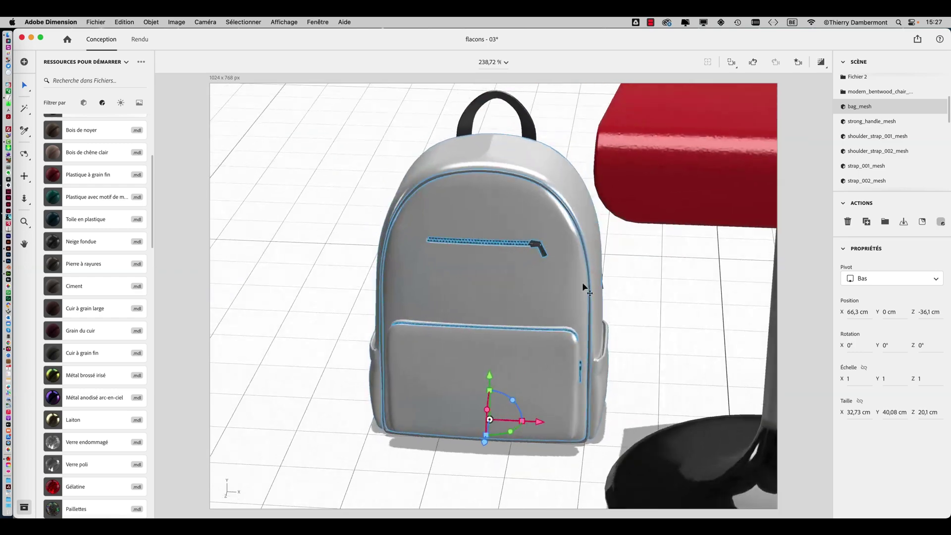
scroll(650, 227, down, 10)
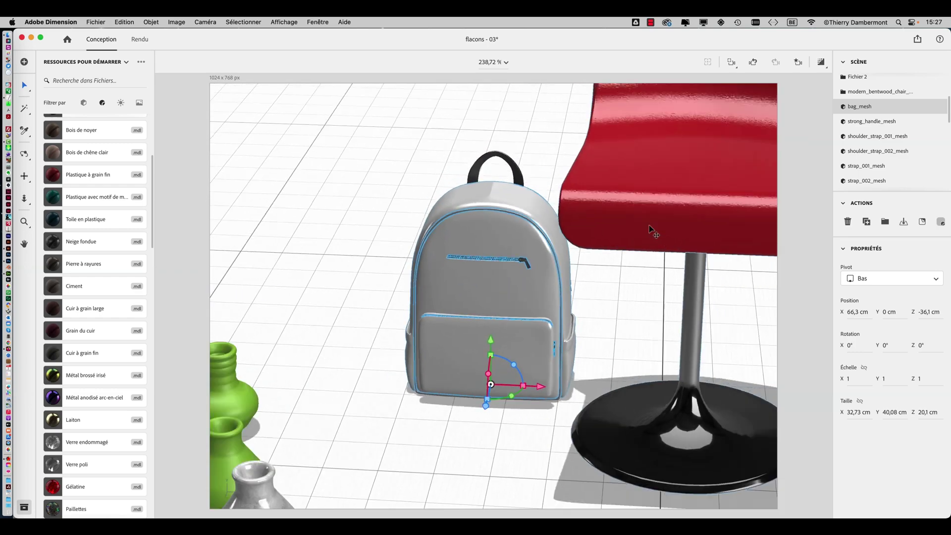
Hide the red bentwood chair, then reselect the backpack's main body.
click(649, 227)
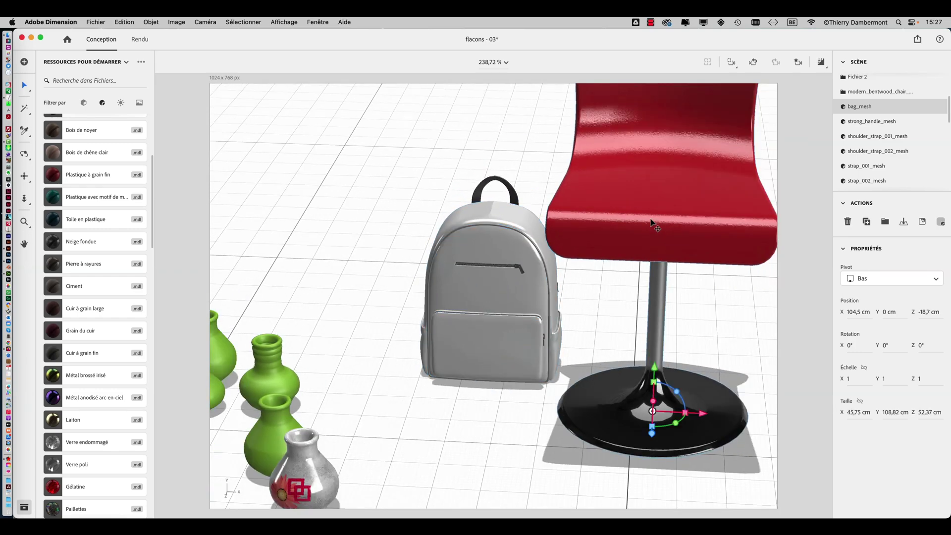
click(146, 22)
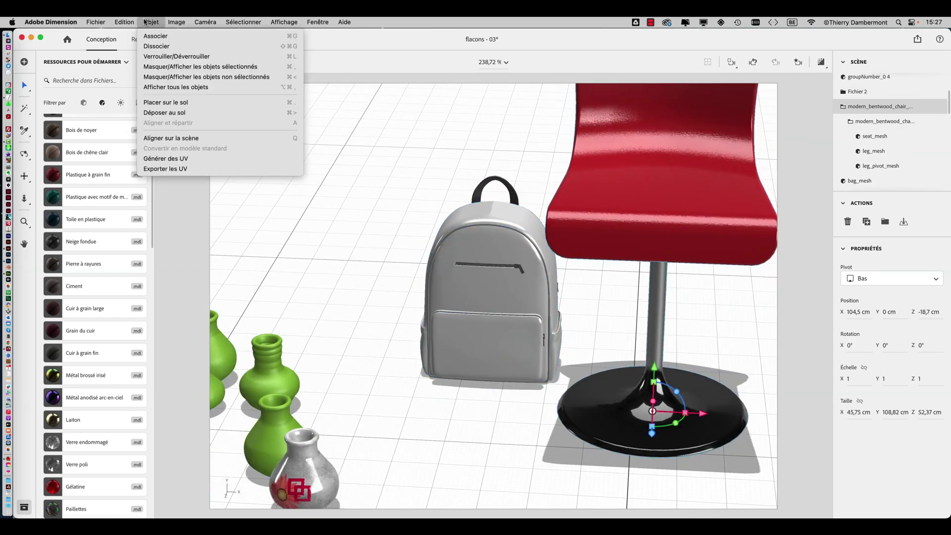
click(153, 67)
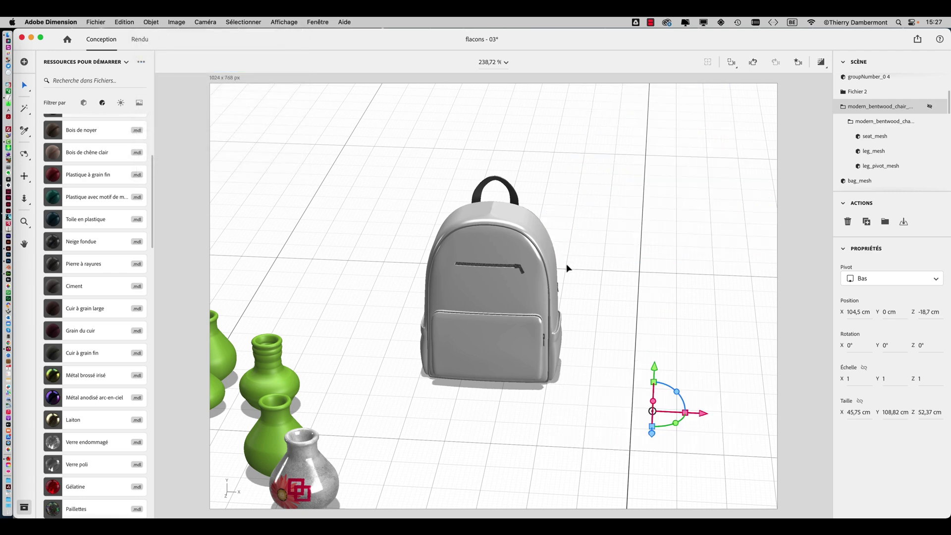
click(527, 271)
Give the backpack body the Plastique avec motif de maille material.
key(f)
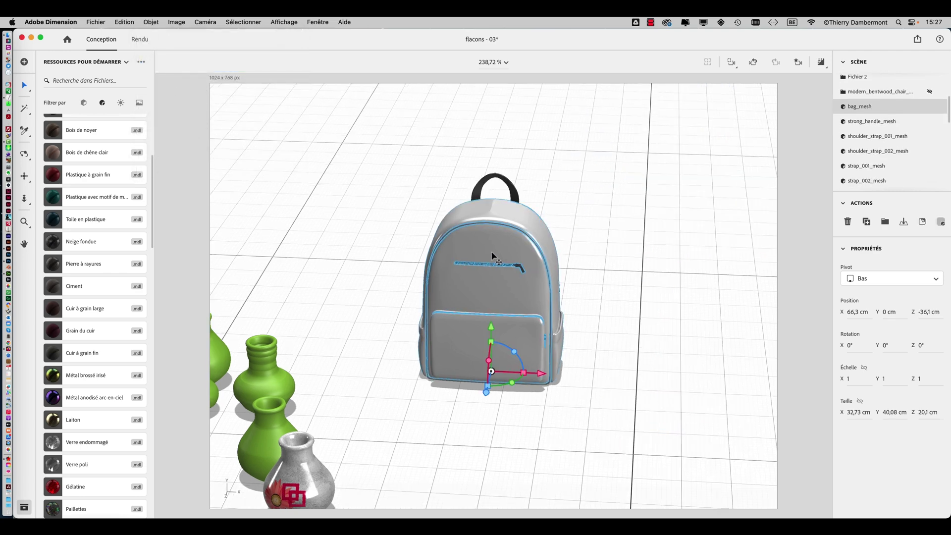
scroll(492, 253, up, 5)
right_drag(549, 247, 485, 254)
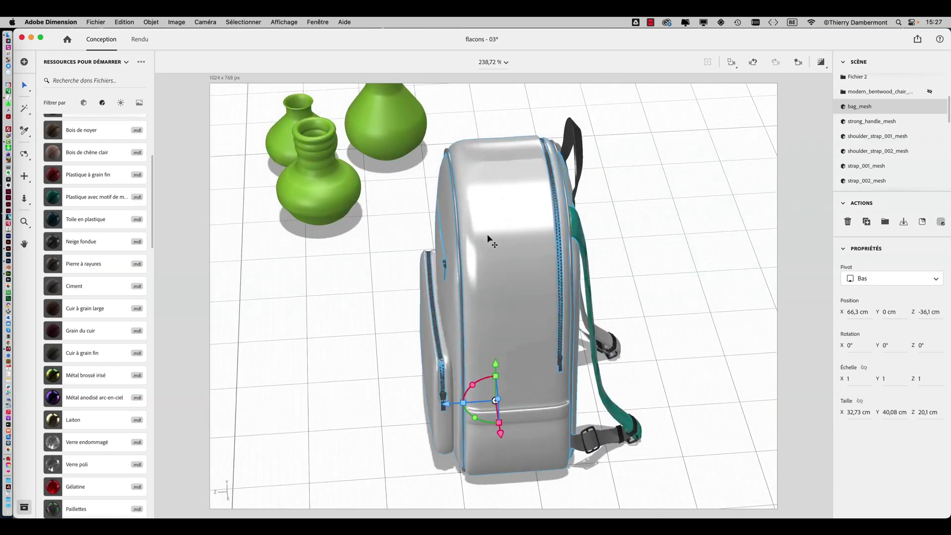
click(84, 199)
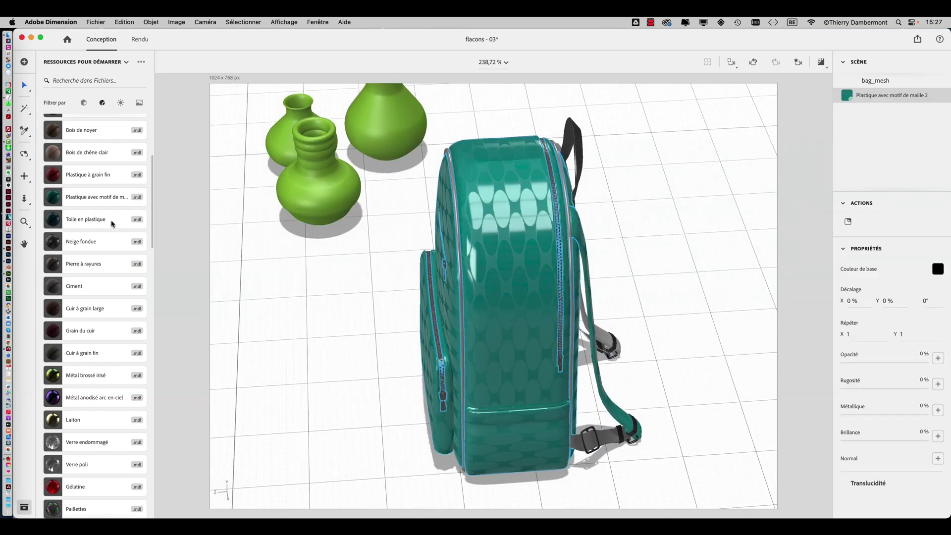
Apply Métal brossé irisé to both shoulder straps.
right_drag(468, 294, 426, 280)
click(399, 347)
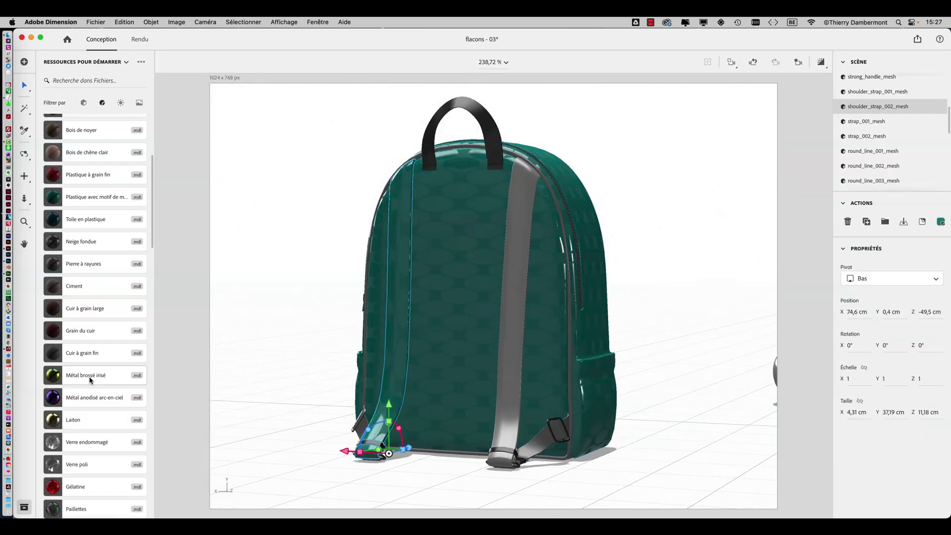
click(90, 379)
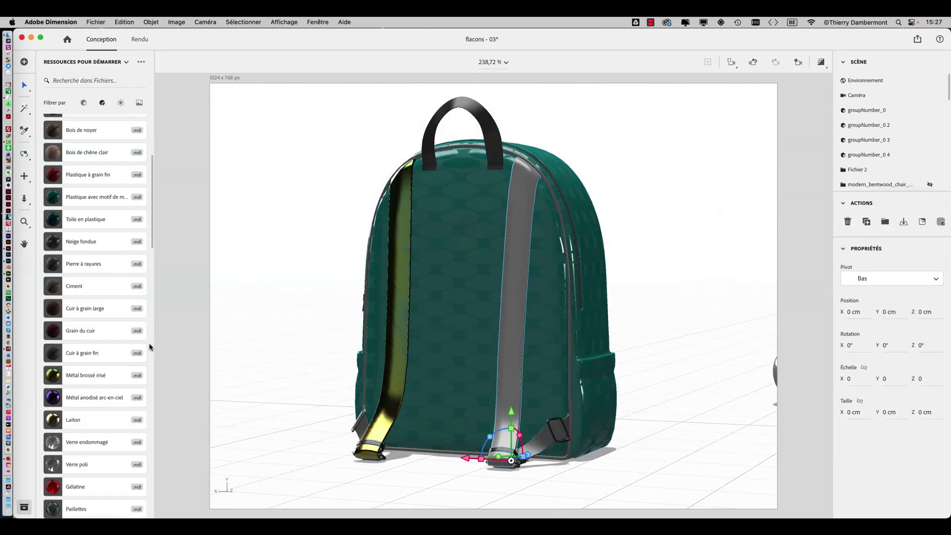
click(100, 380)
Give the round_line_001_mesh trim the Bois de cèdre material.
right_drag(331, 327, 620, 206)
click(619, 205)
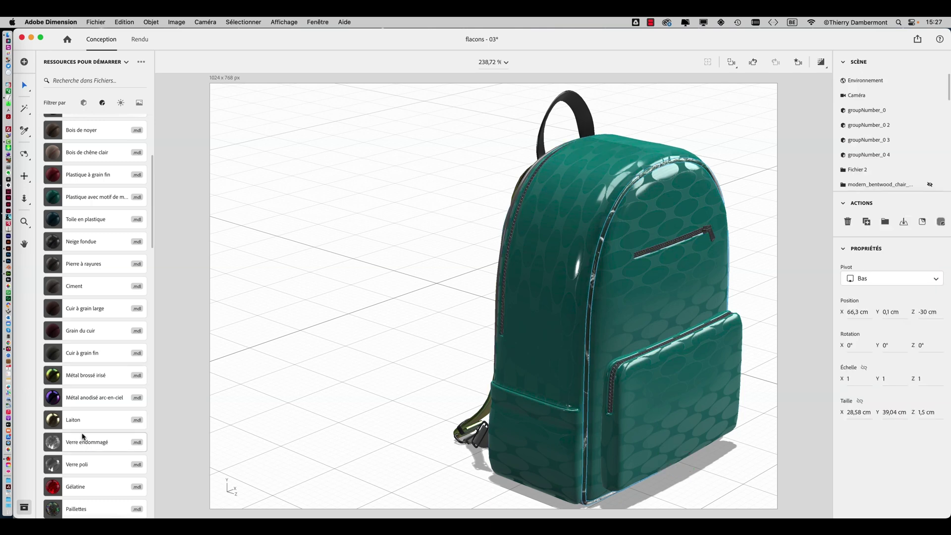
click(83, 439)
scroll(82, 433, down, 5)
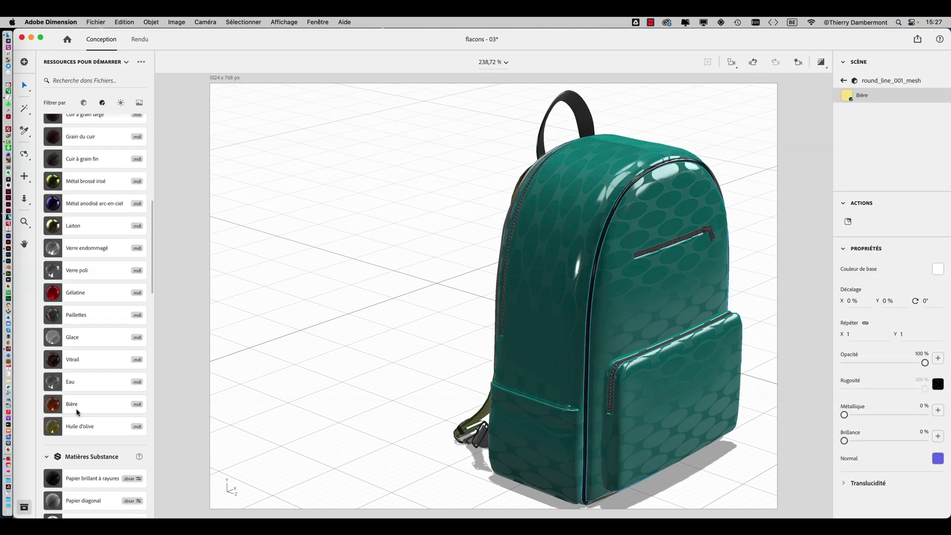
scroll(76, 410, down, 5)
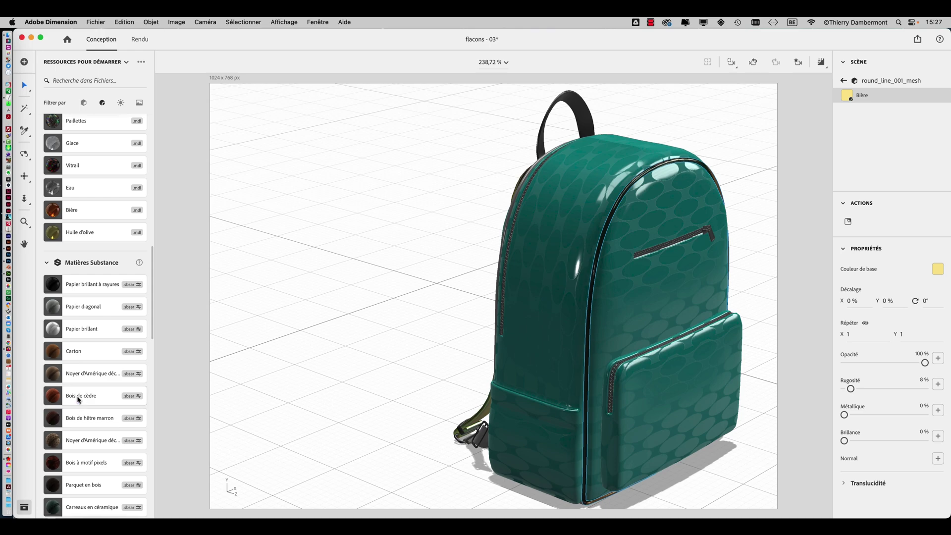
alt+drag(438, 330, 373, 359)
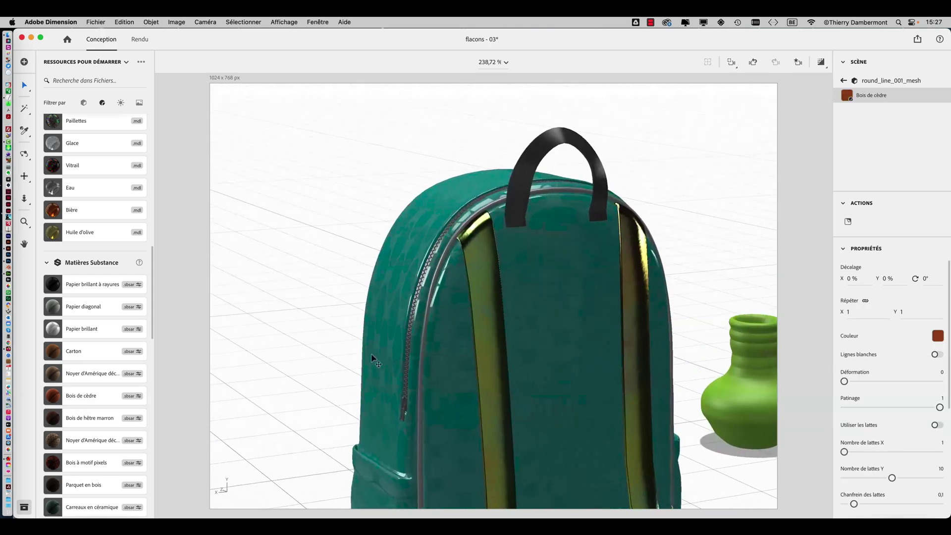
Apply Marbre de Valence to the strong_handle_mesh top handle, after trying Carrelage en nid d'abeille.
click(533, 167)
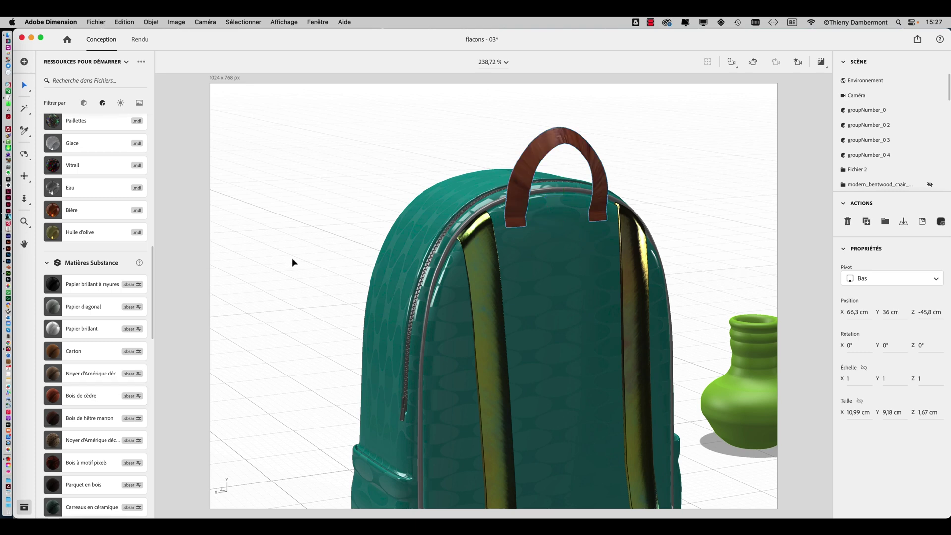
click(313, 282)
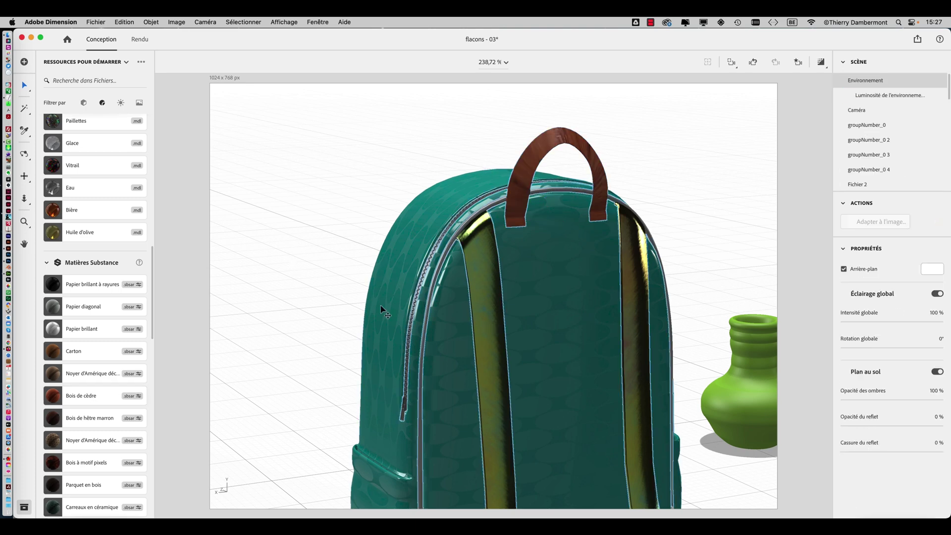
click(517, 186)
scroll(68, 387, down, 10)
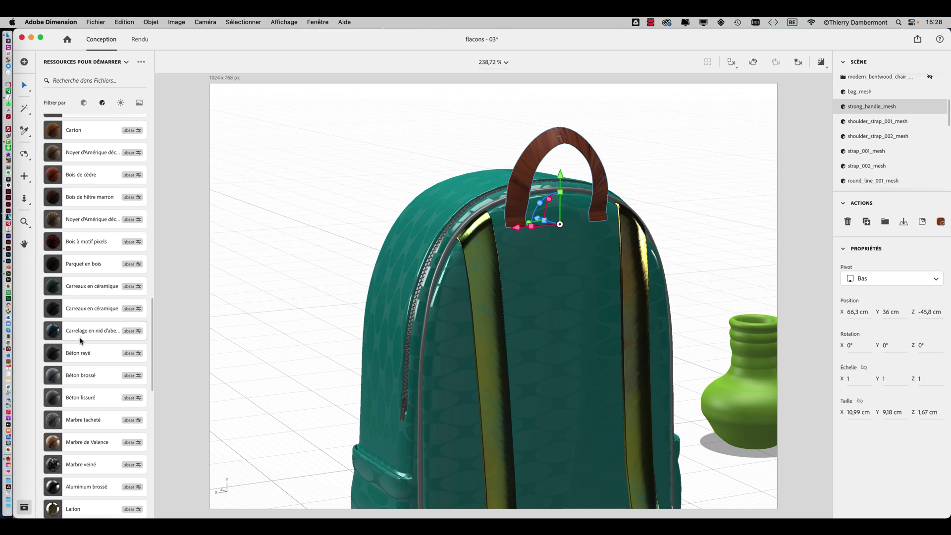
click(81, 339)
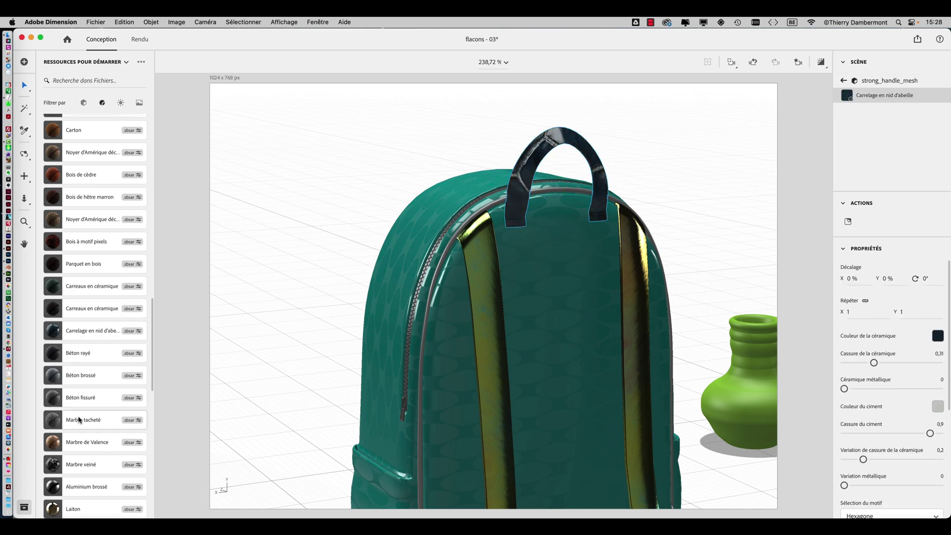
scroll(80, 420, down, 5)
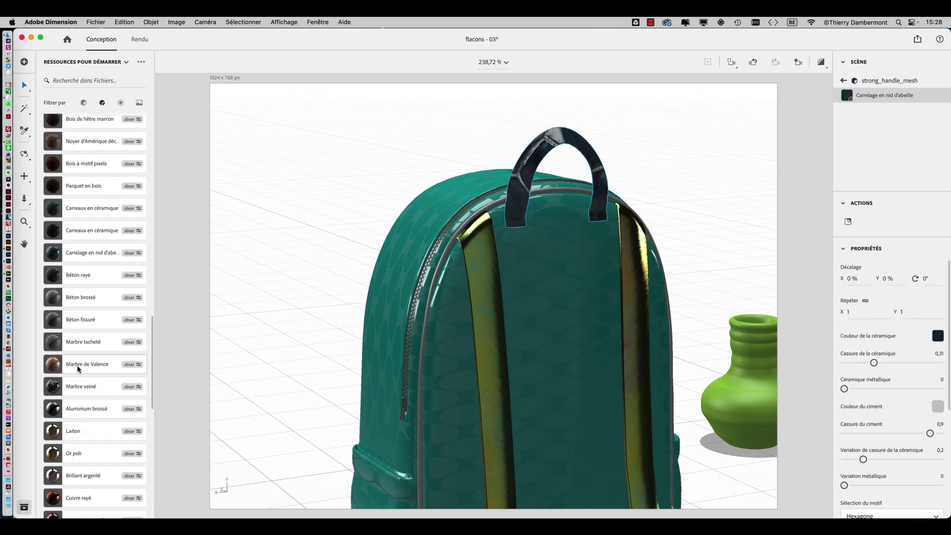
click(79, 369)
click(308, 280)
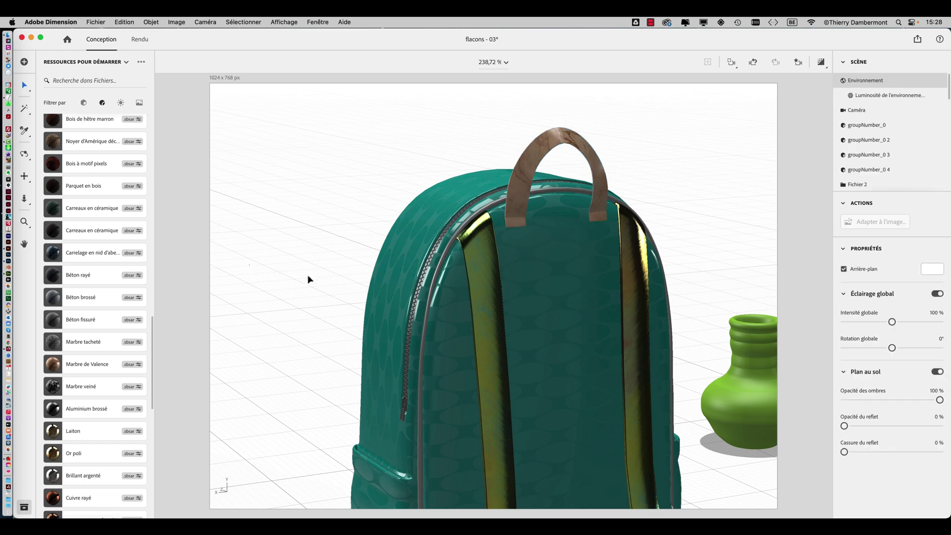
scroll(441, 308, down, 10)
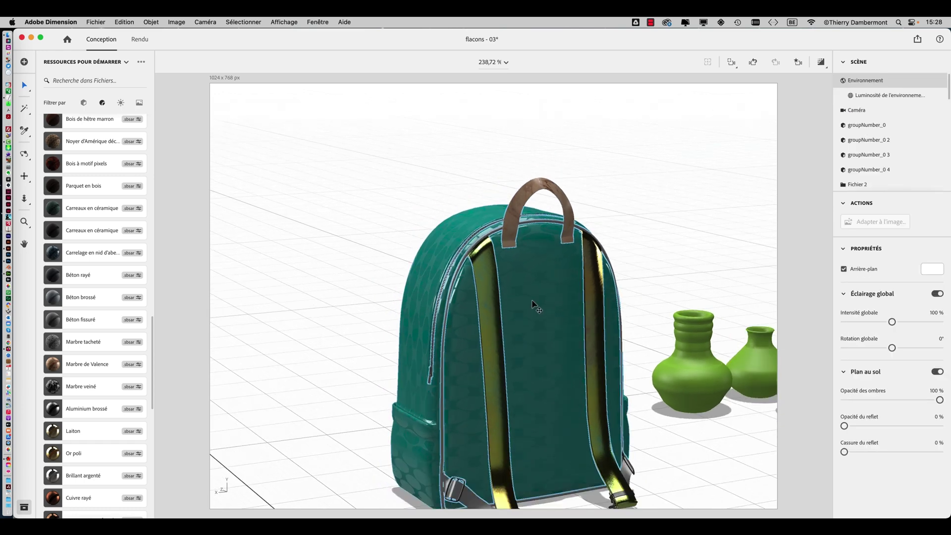
scroll(534, 306, down, 3)
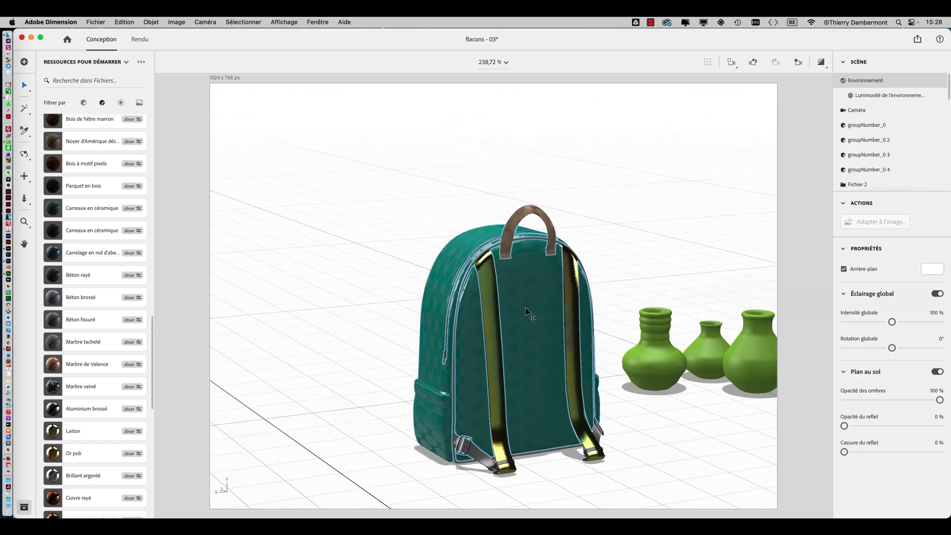
Drag Métal brossé irisé onto the lower strap piece at the backpack's base.
click(479, 455)
scroll(94, 305, up, 5)
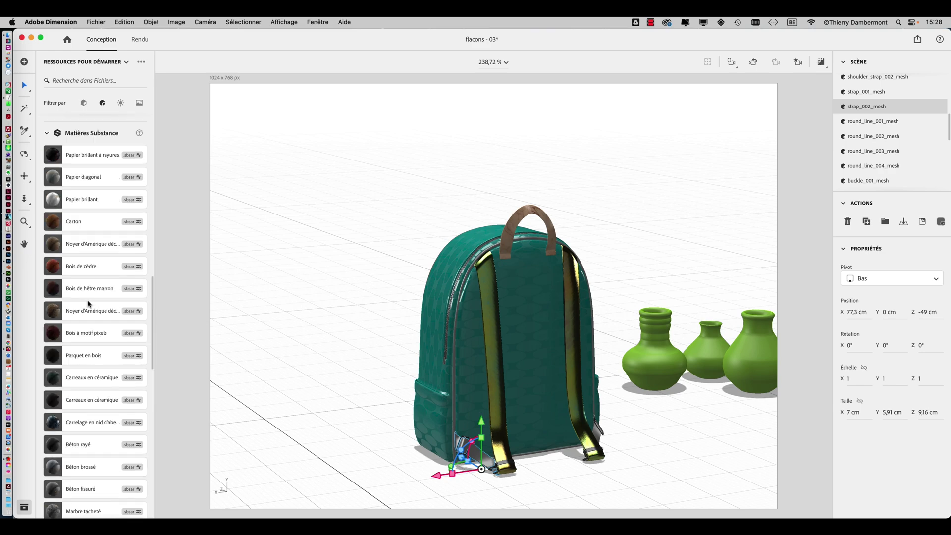
scroll(89, 304, up, 10)
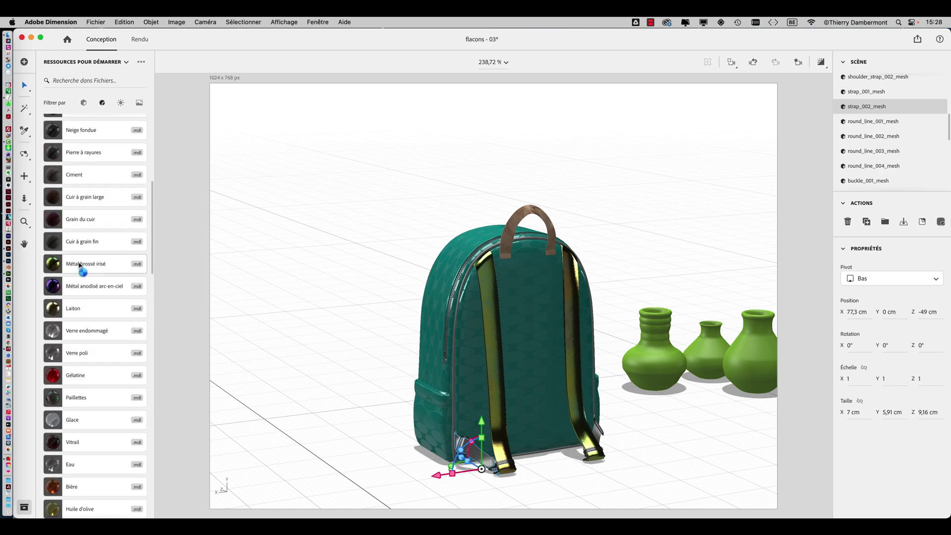
drag(80, 265, 587, 427)
right_drag(605, 442, 436, 356)
Inspect the strap buckle and the backpack's front, then deselect it.
click(565, 443)
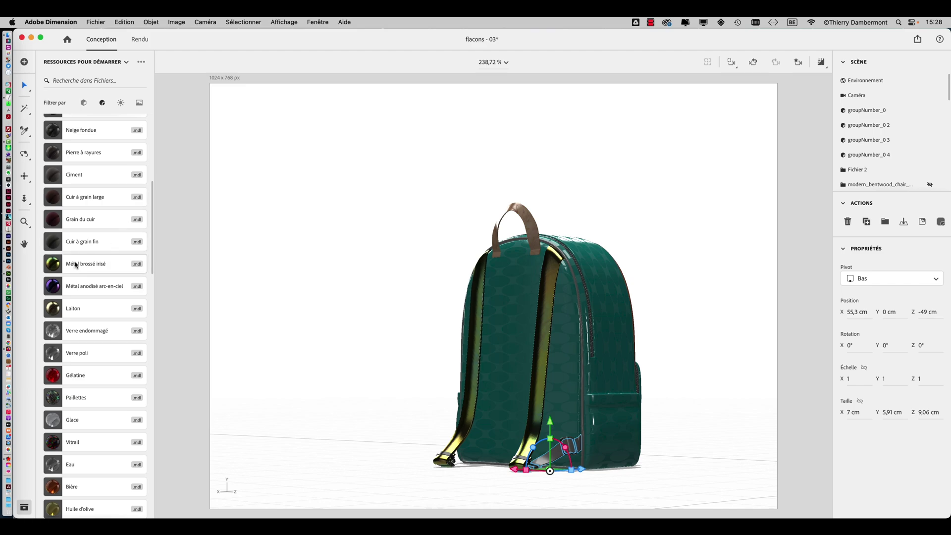
click(359, 317)
right_drag(394, 332, 742, 226)
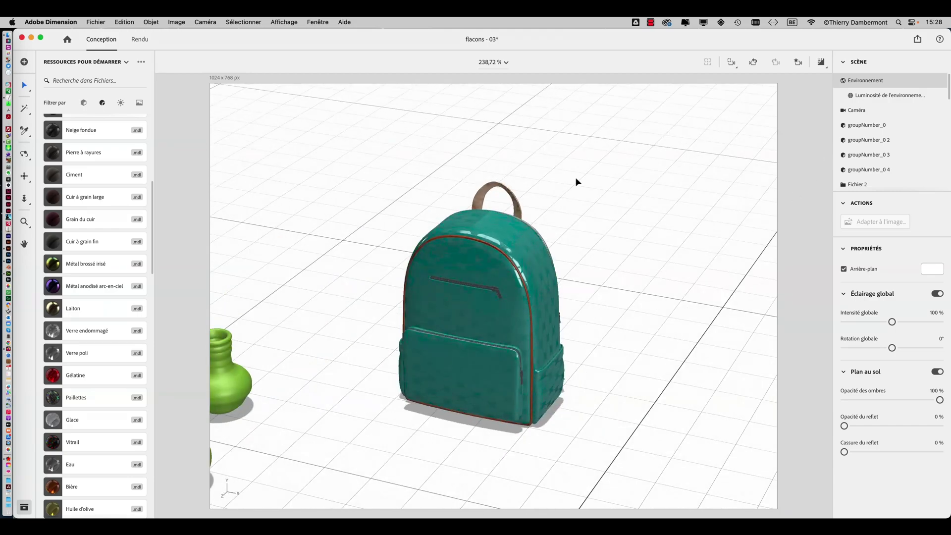
click(545, 280)
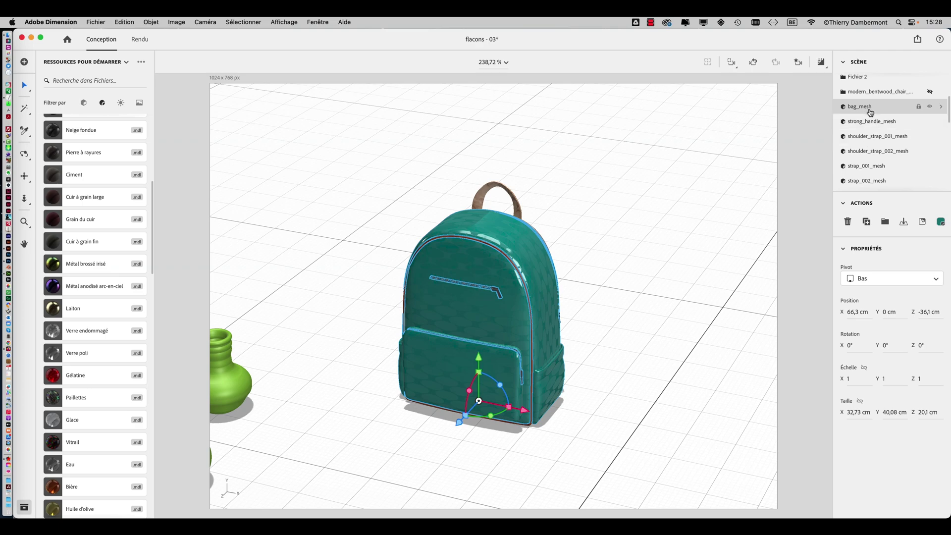
scroll(870, 113, down, 5)
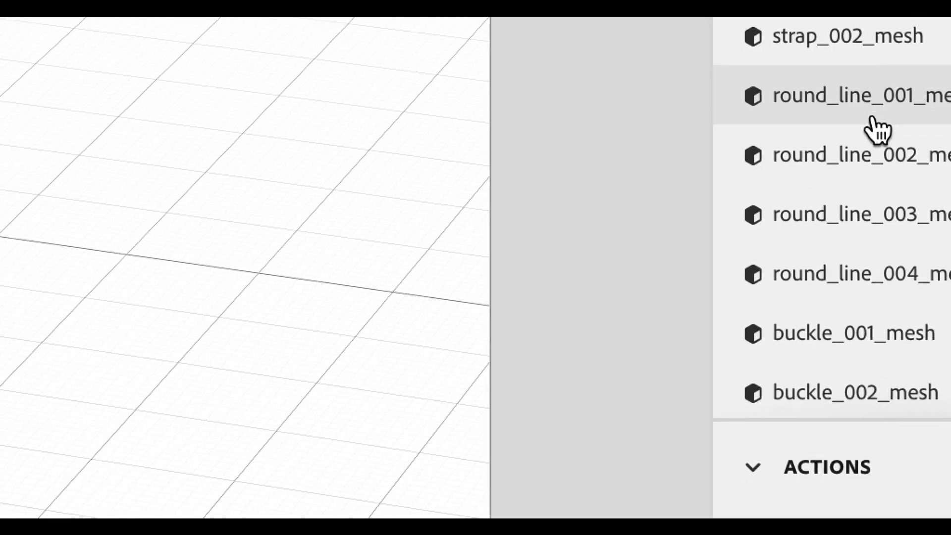
scroll(875, 117, down, 3)
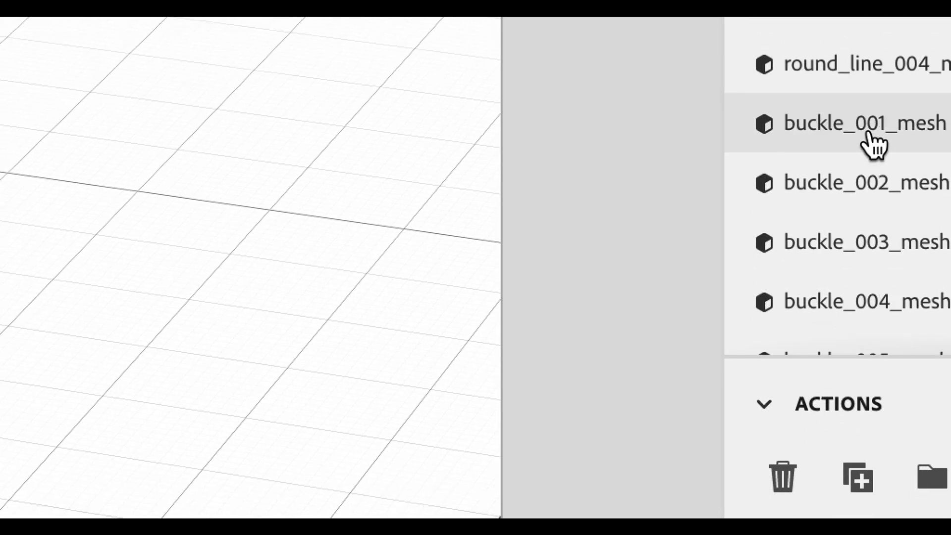
scroll(868, 132, up, 5)
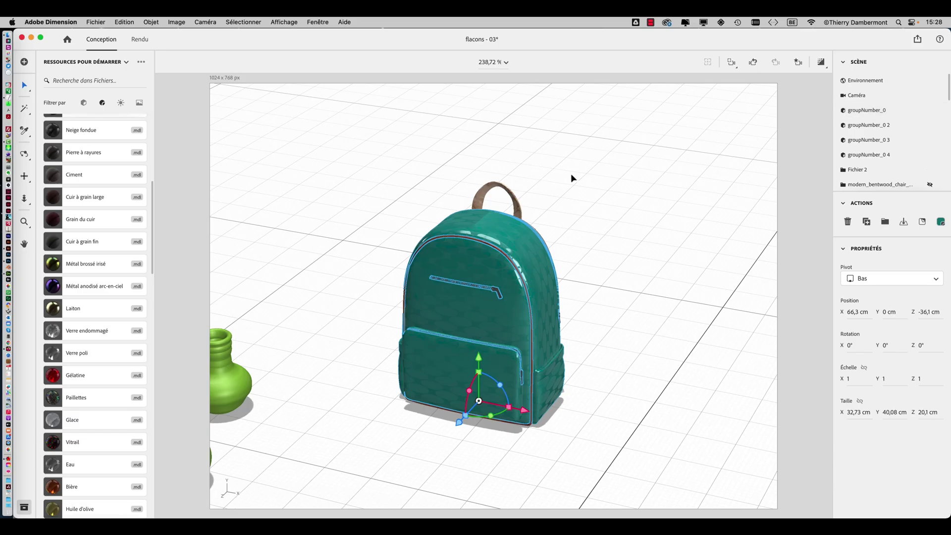
click(571, 178)
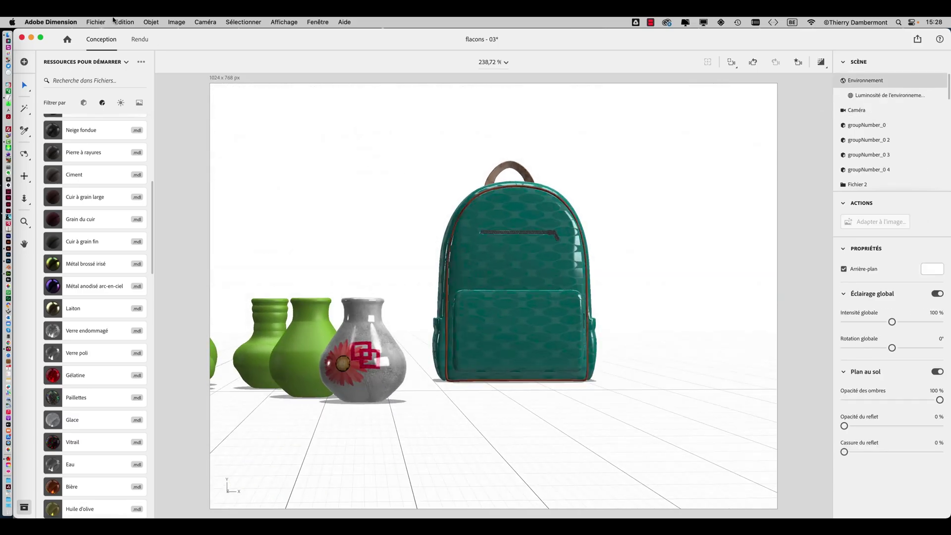
Save the scene as flacons - 04.
click(91, 22)
click(111, 117)
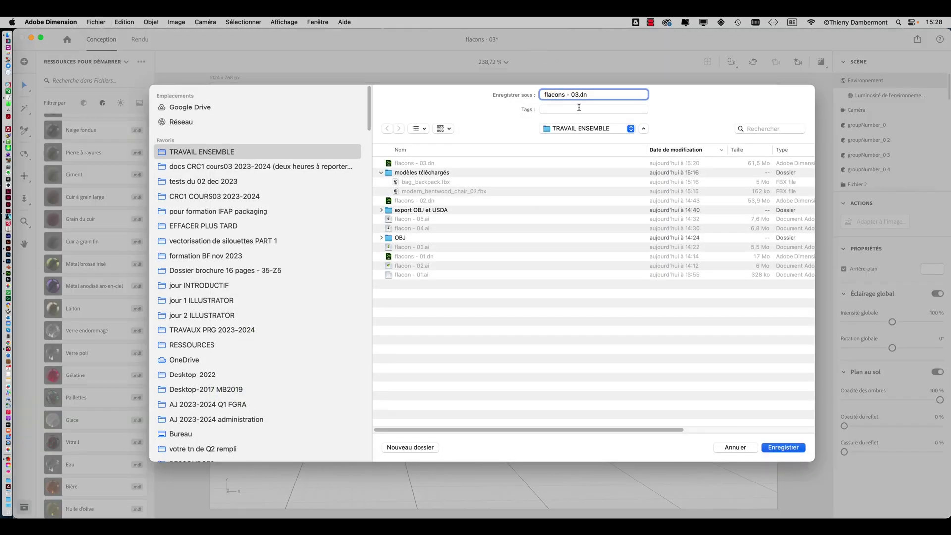
text(4)
key(Return)
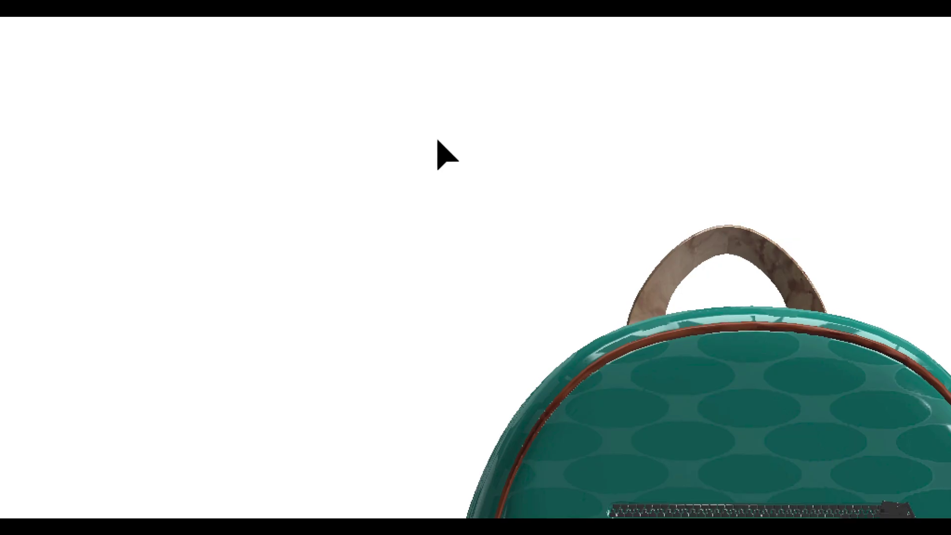
Marquee-select all the backpack's meshes and group them with Objet > Associer.
drag(437, 139, 950, 534)
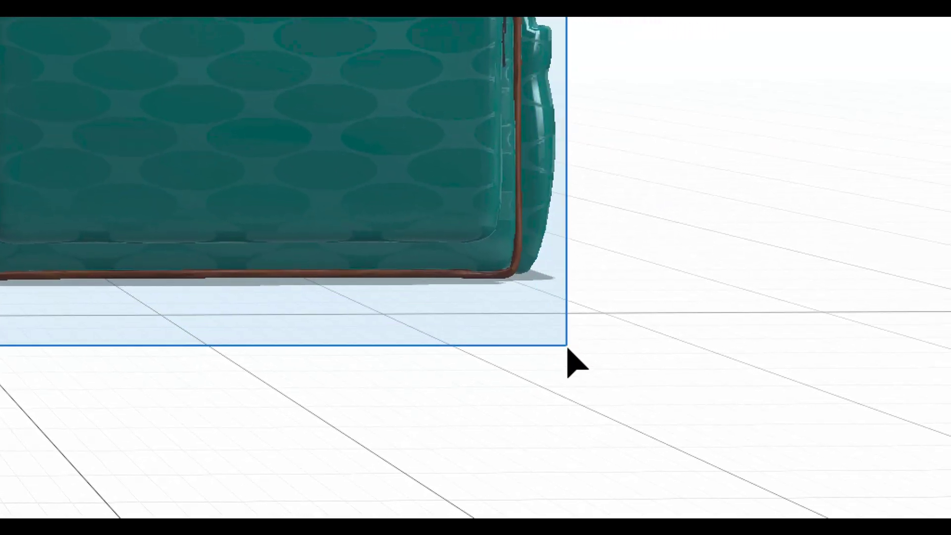
drag(568, 348, 568, 348)
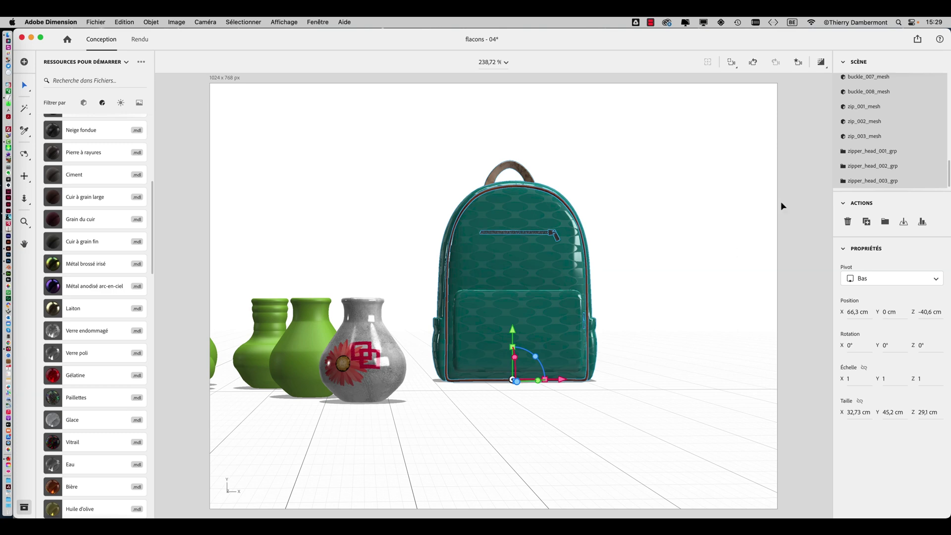
scroll(870, 140, down, 5)
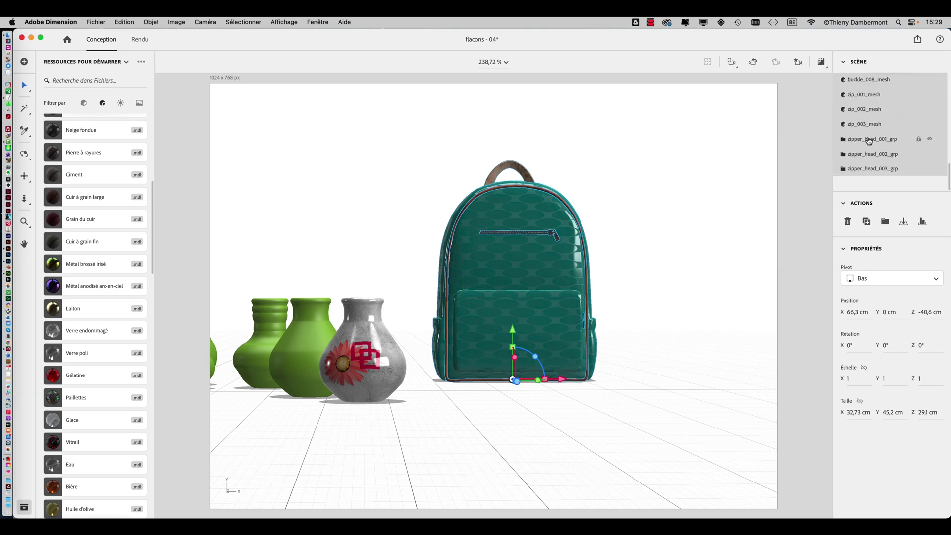
scroll(869, 140, up, 10)
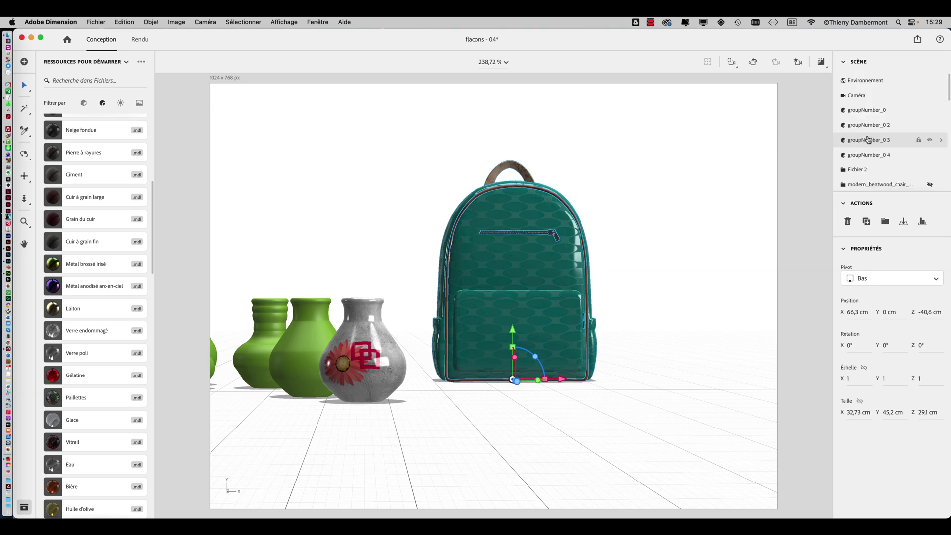
click(154, 22)
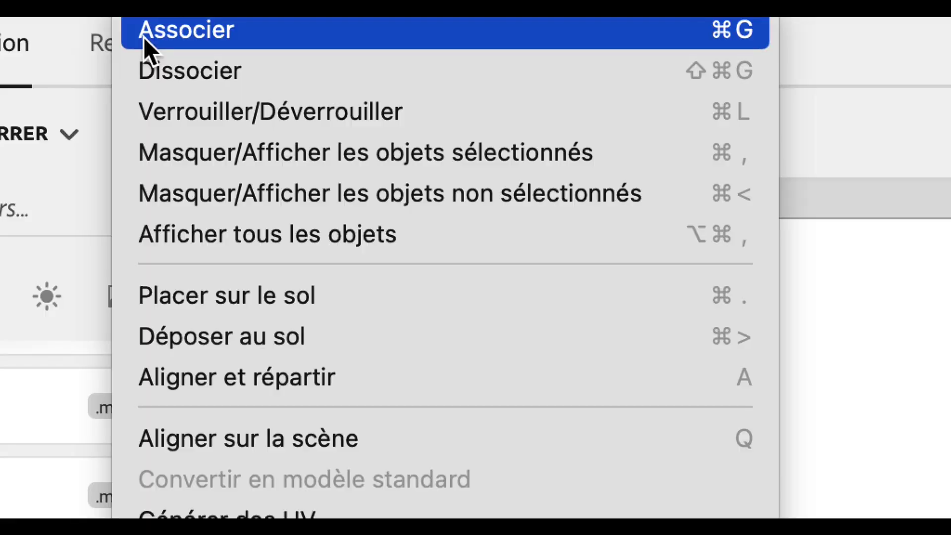
click(144, 38)
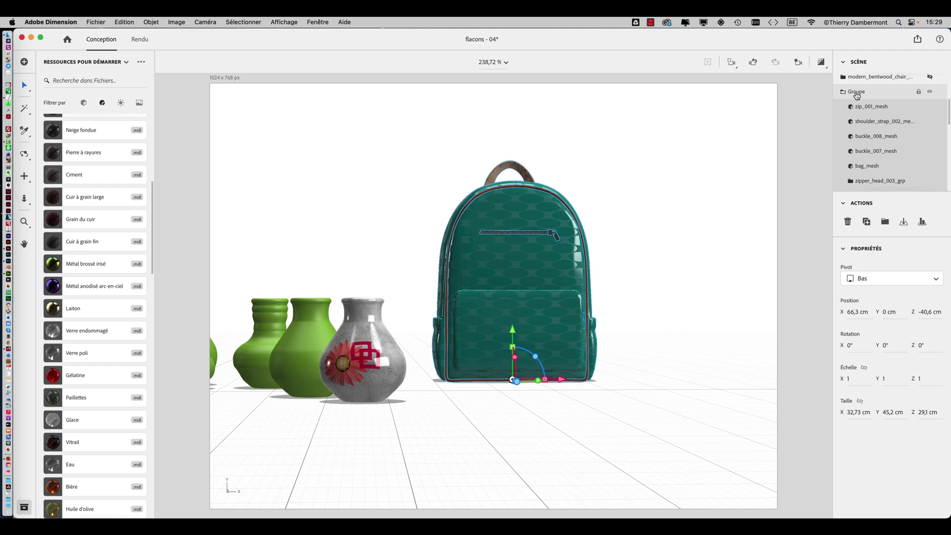
click(636, 146)
Drag the backpack group beside the vases to X -5,2, Y 0, Z 23,7 cm.
click(526, 264)
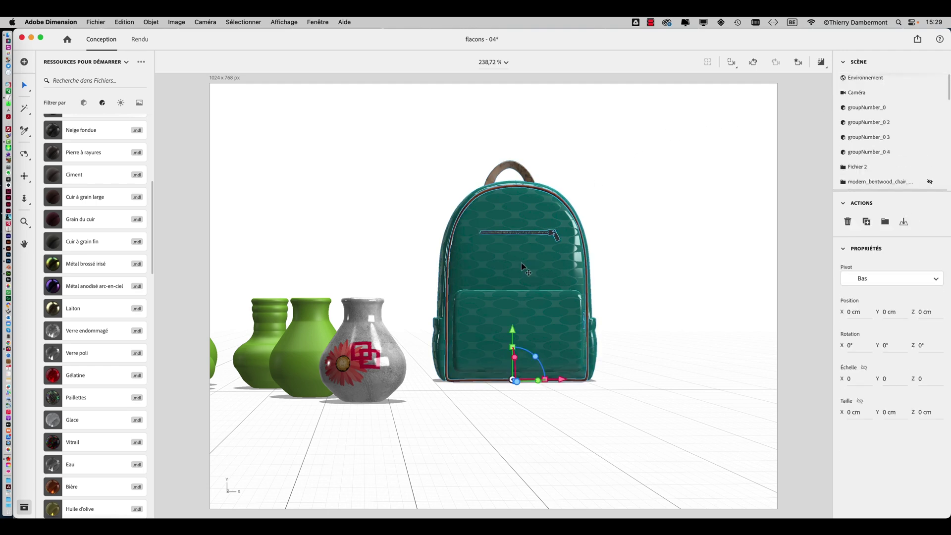
drag(501, 257, 477, 225)
scroll(478, 225, down, 5)
drag(652, 272, 503, 411)
drag(464, 320, 630, 290)
scroll(625, 314, down, 6)
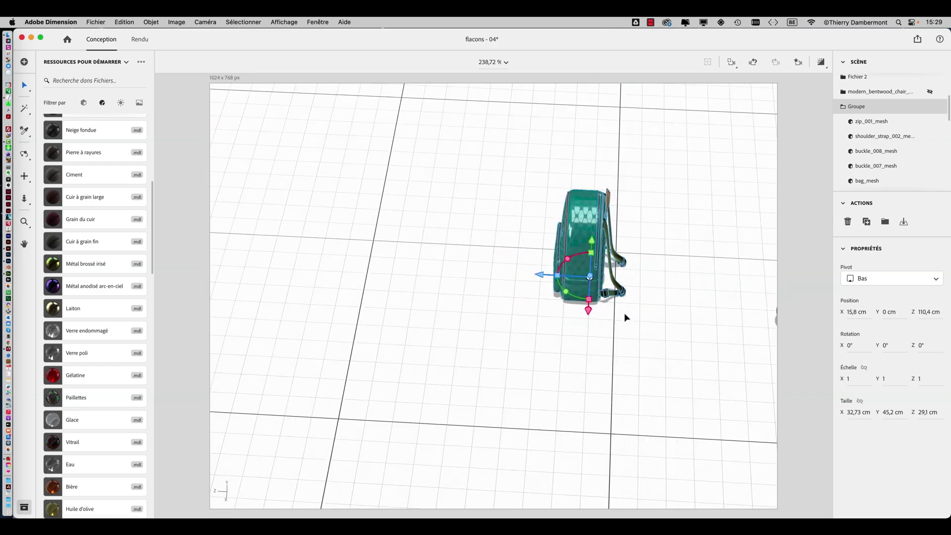
middle_drag(652, 282, 435, 276)
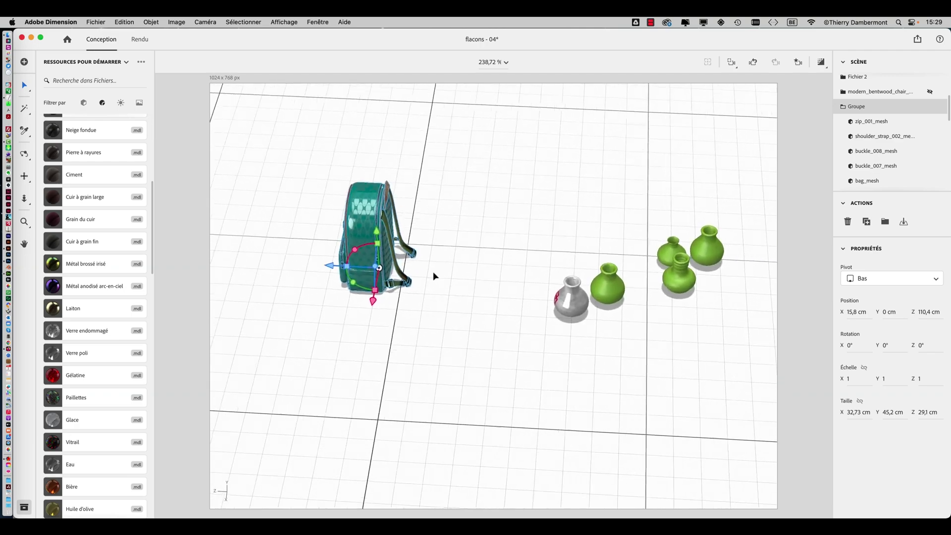
drag(435, 276, 582, 190)
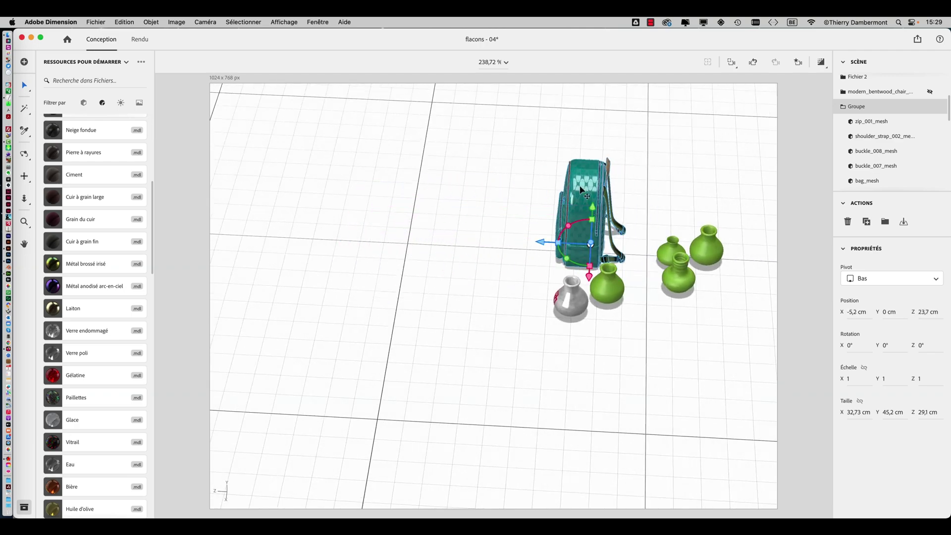
right_drag(611, 239, 733, 201)
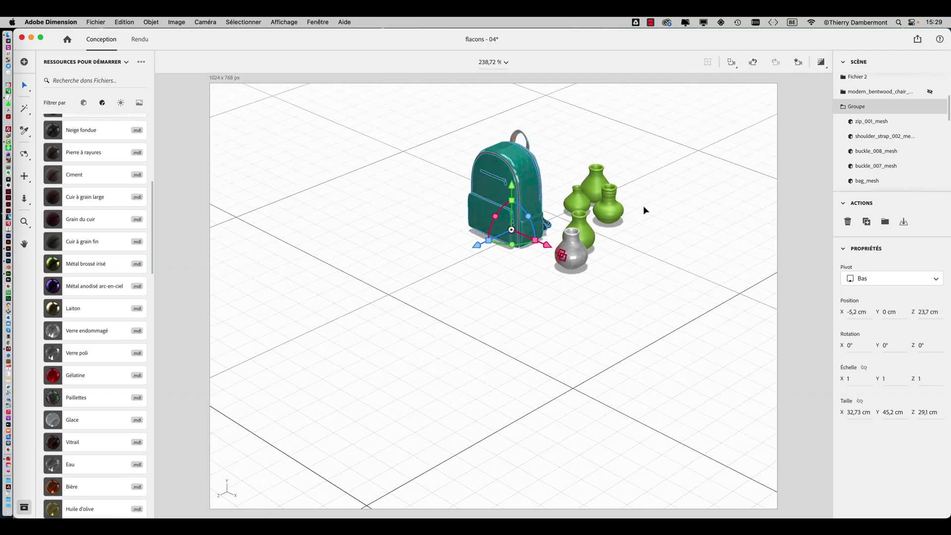
scroll(569, 314, up, 8)
right_drag(510, 318, 689, 206)
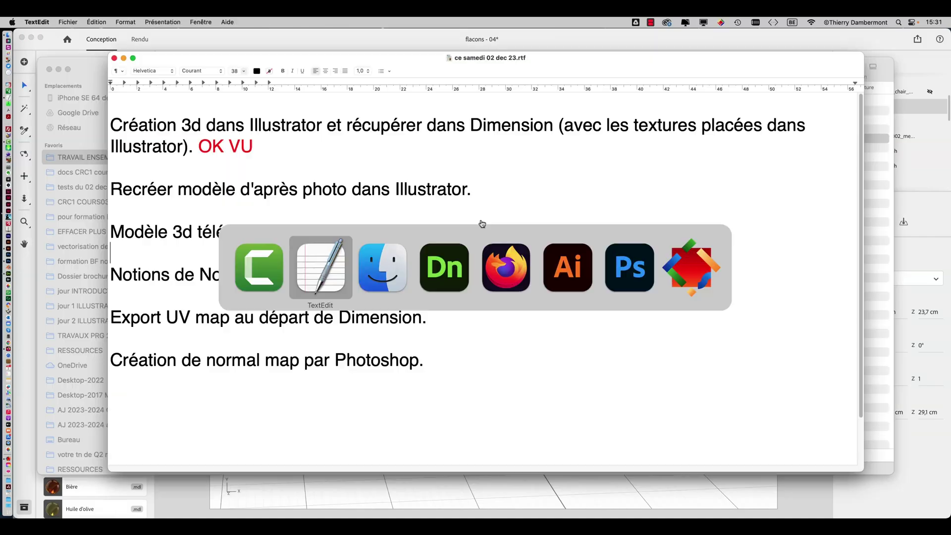
Back in Dimension, zoom out and orbit to a higher three-quarter view of the backpack and vases.
key(super+Tab)
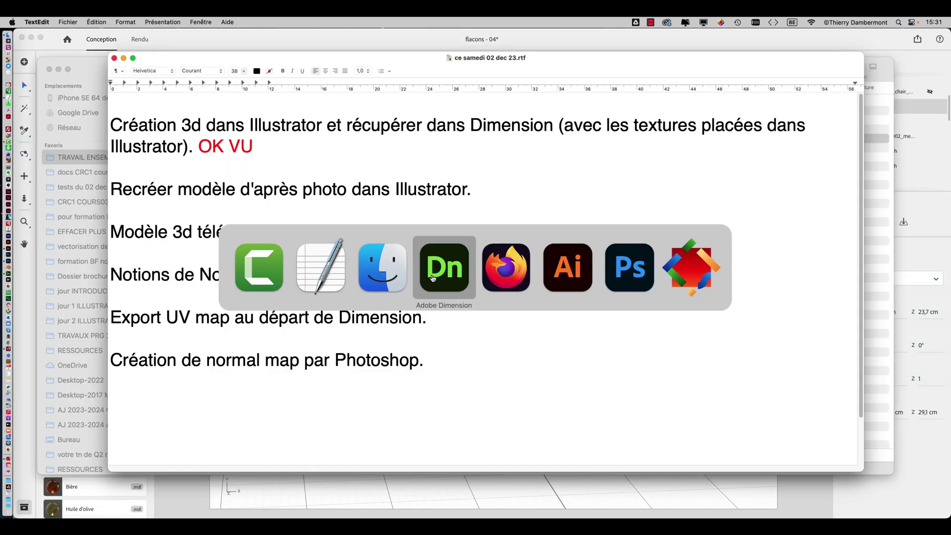
scroll(470, 230, down, 6)
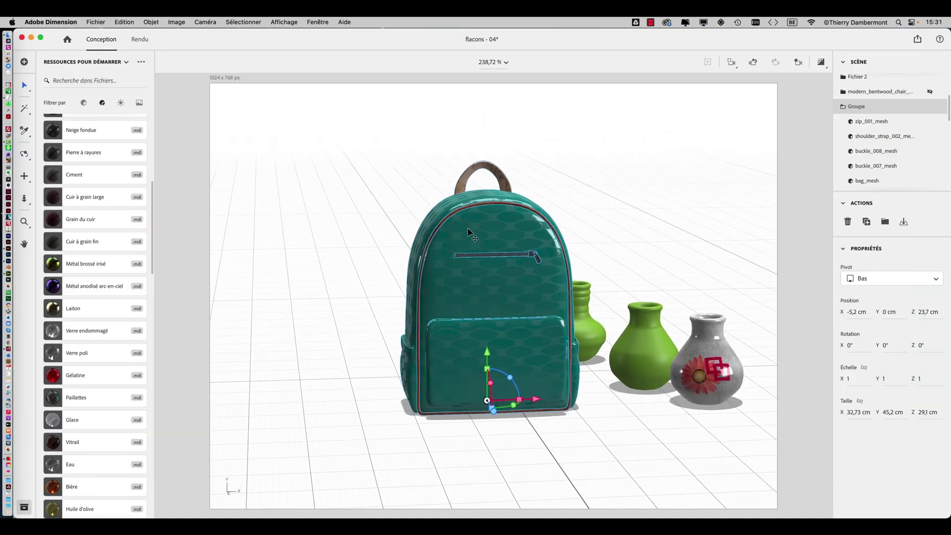
right_drag(525, 238, 286, 251)
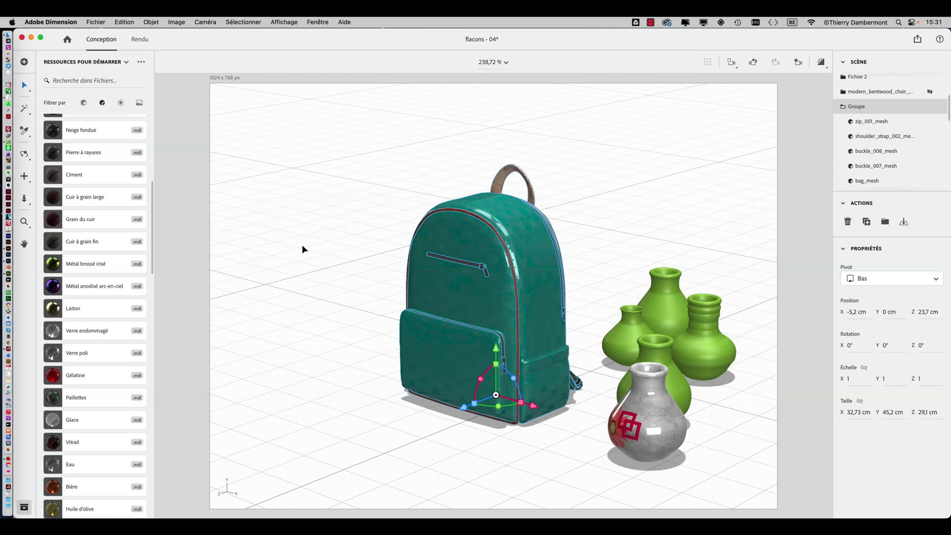
Select bag_backpack.fbx among the downloaded models in Finder, then return to Dimension.
key(super+Tab)
key(super+Tab)
key(super+Tab)
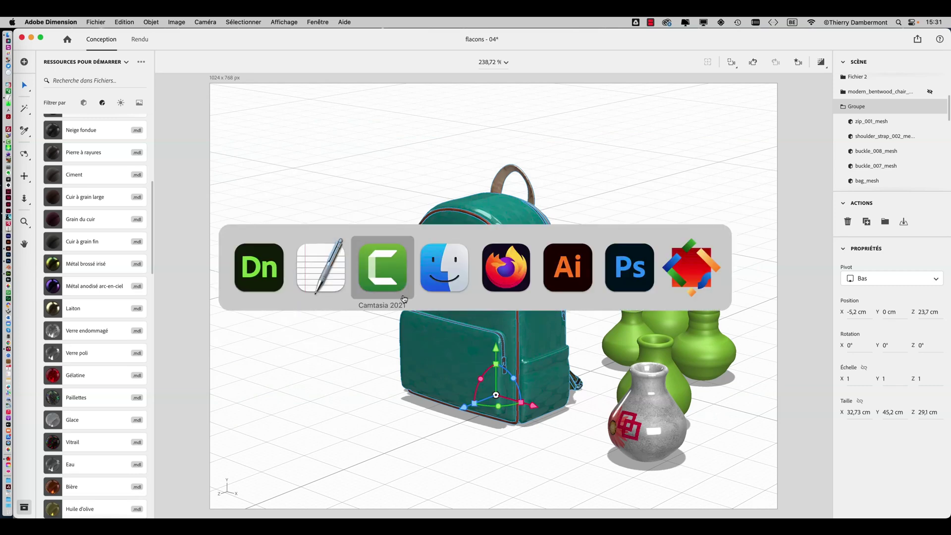
click(268, 130)
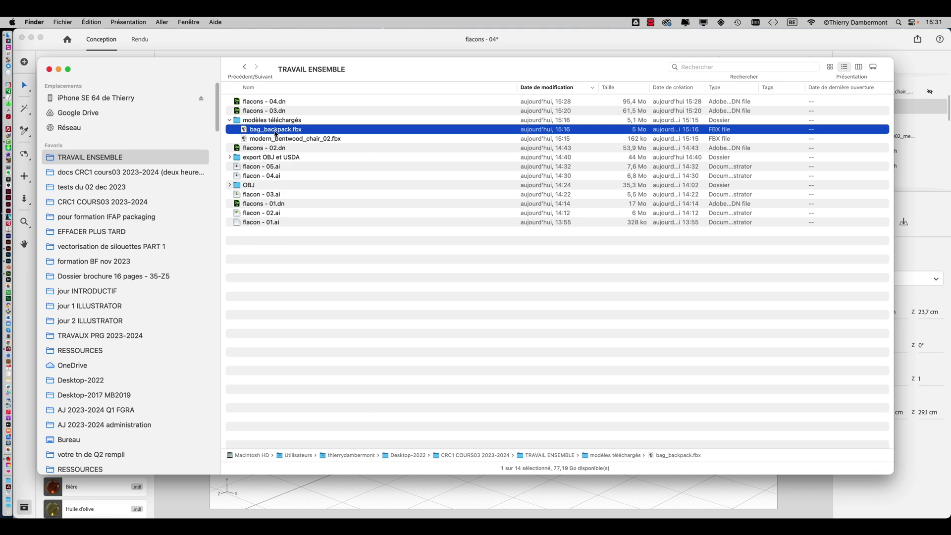
key(super+Tab)
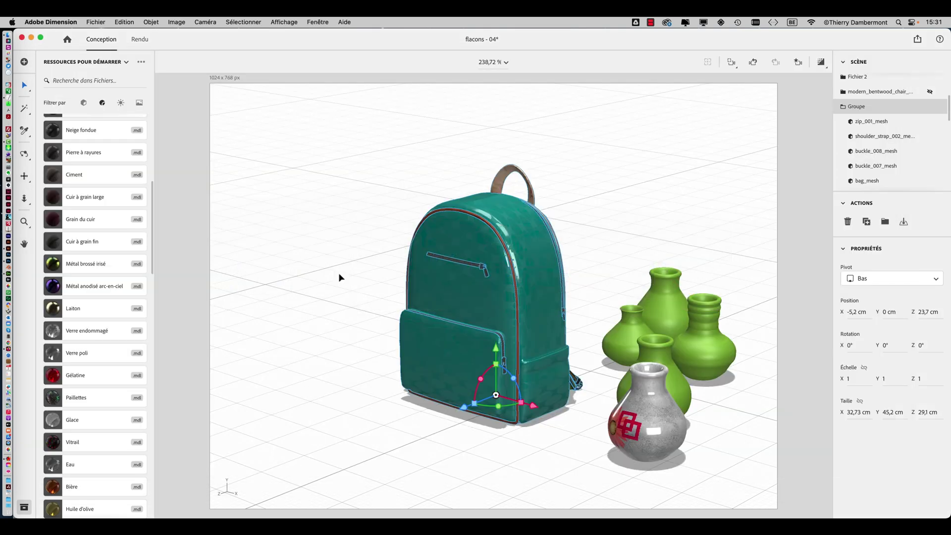
Deselect the backpack, orbit to a low near-ground view, and filter starter assets to 3D models.
click(341, 268)
right_drag(336, 272, 449, 294)
scroll(460, 297, down, 5)
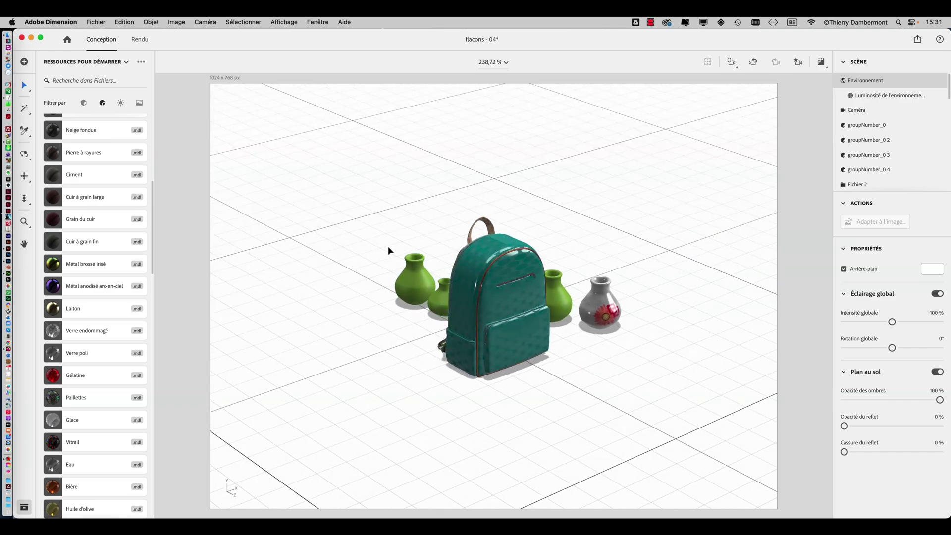
right_drag(388, 246, 433, 198)
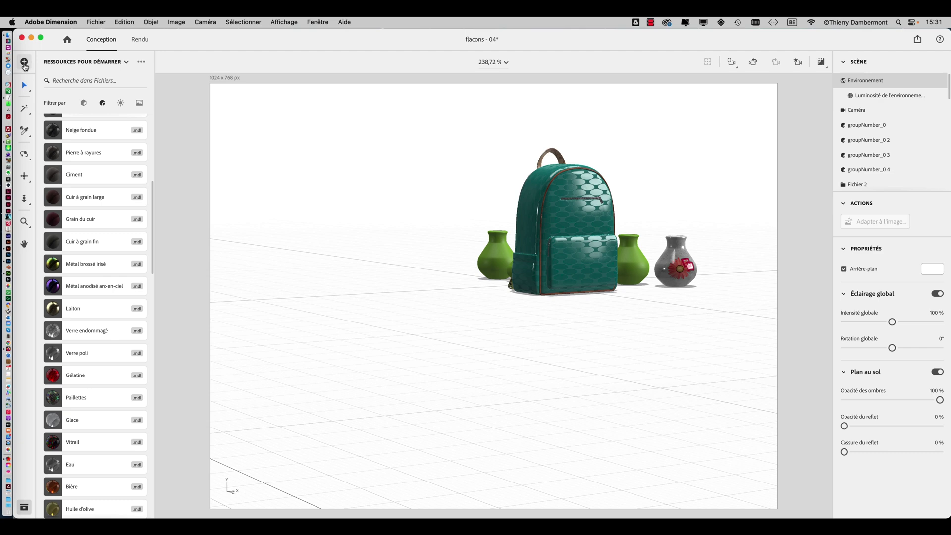
click(84, 105)
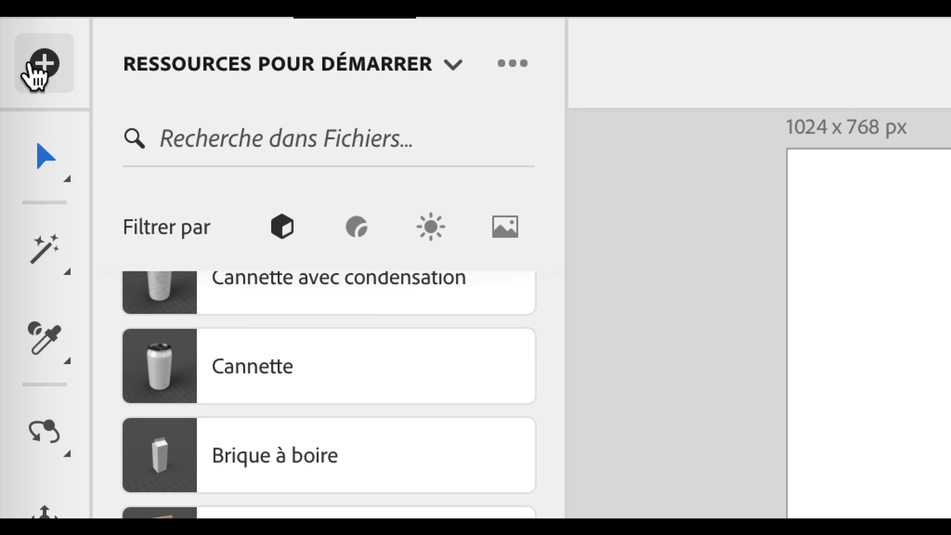
From the + menu's Ressources pour démarrer, scroll to the bottom and follow 'Parcourir Adobe Stock'.
click(31, 62)
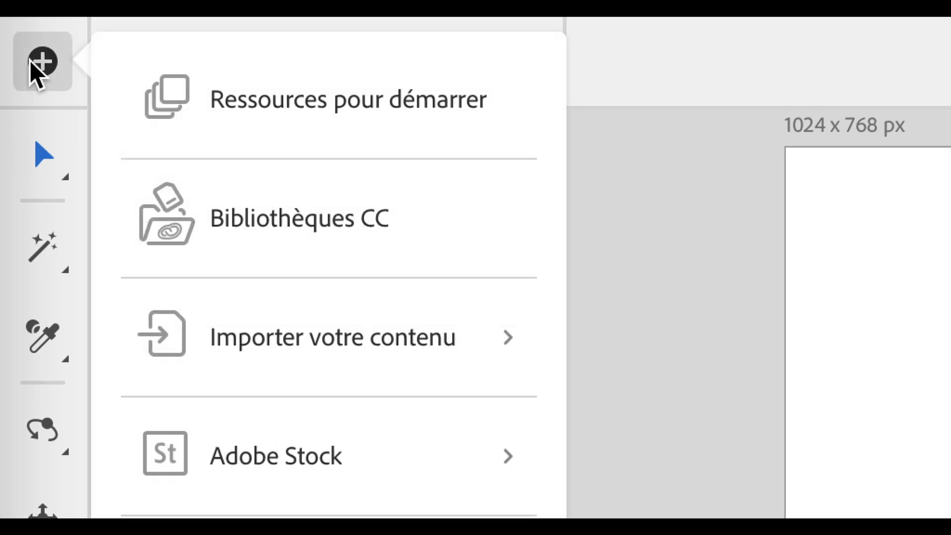
click(31, 62)
click(30, 62)
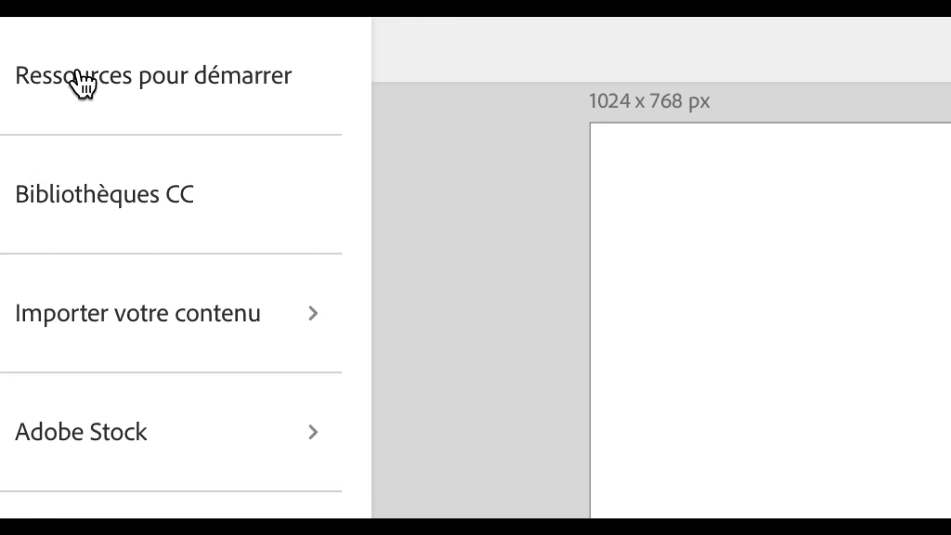
click(223, 102)
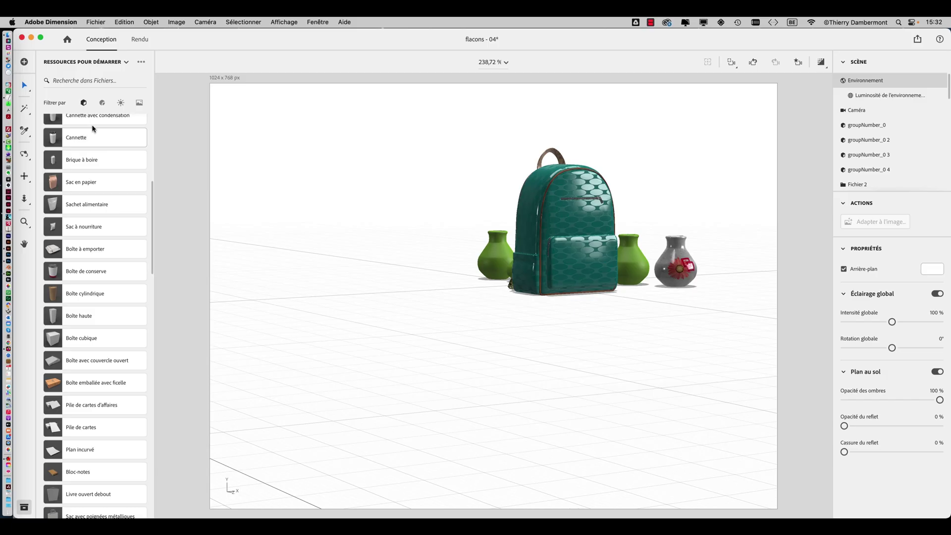
scroll(93, 129, down, 15)
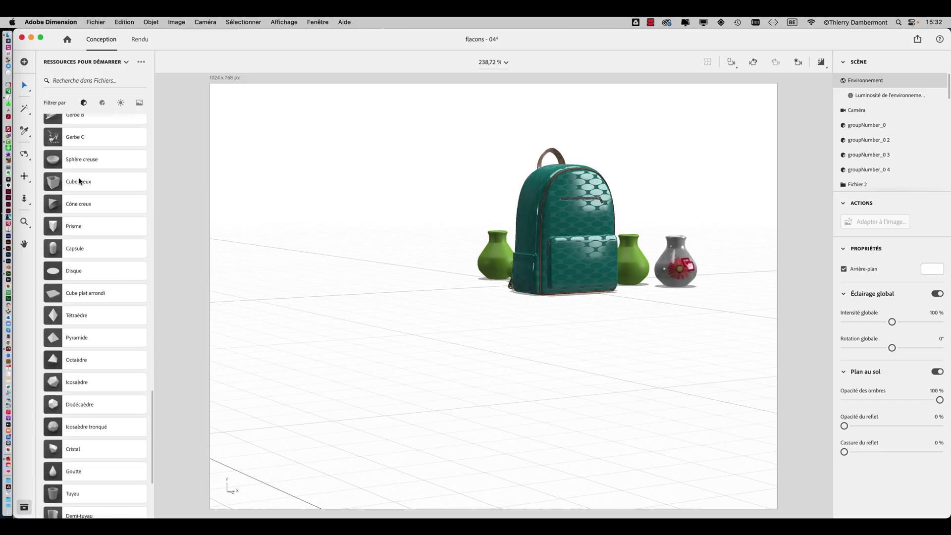
scroll(80, 182, down, 5)
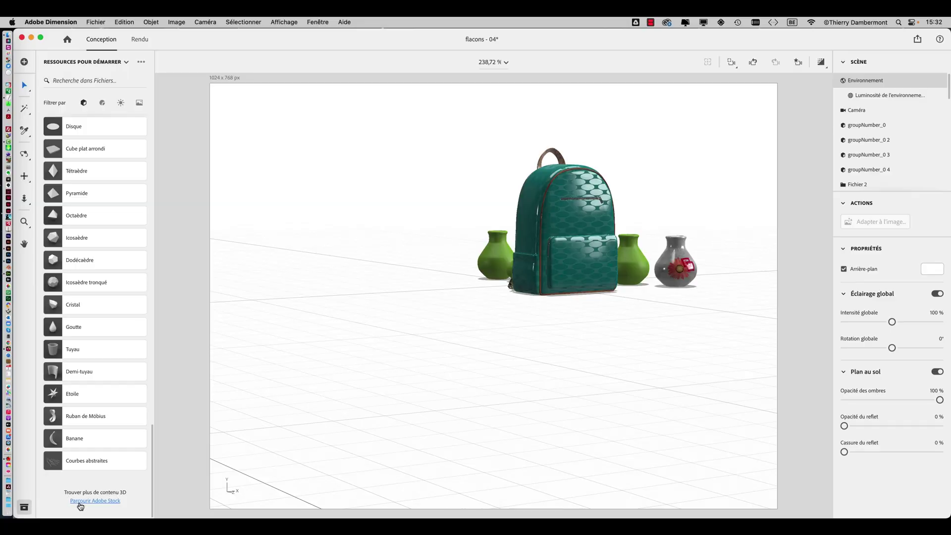
click(80, 501)
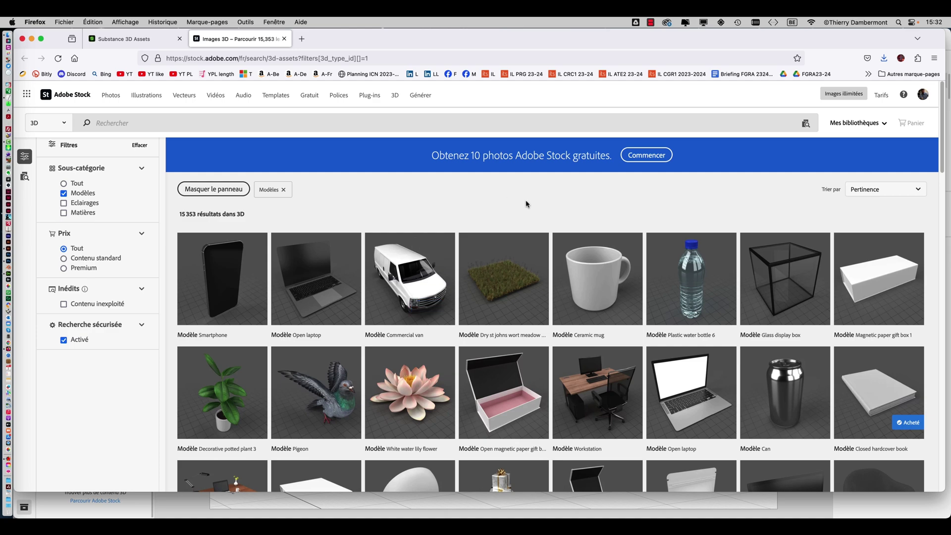
Scroll down through the Adobe Stock 3D model results, then bring Dimension forward.
scroll(531, 228, down, 3)
scroll(533, 253, down, 2)
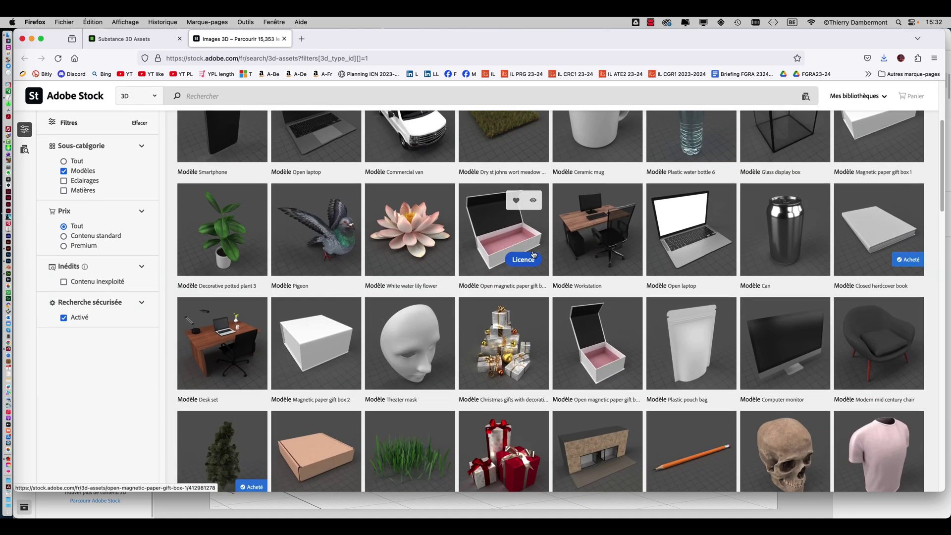
scroll(534, 257, down, 5)
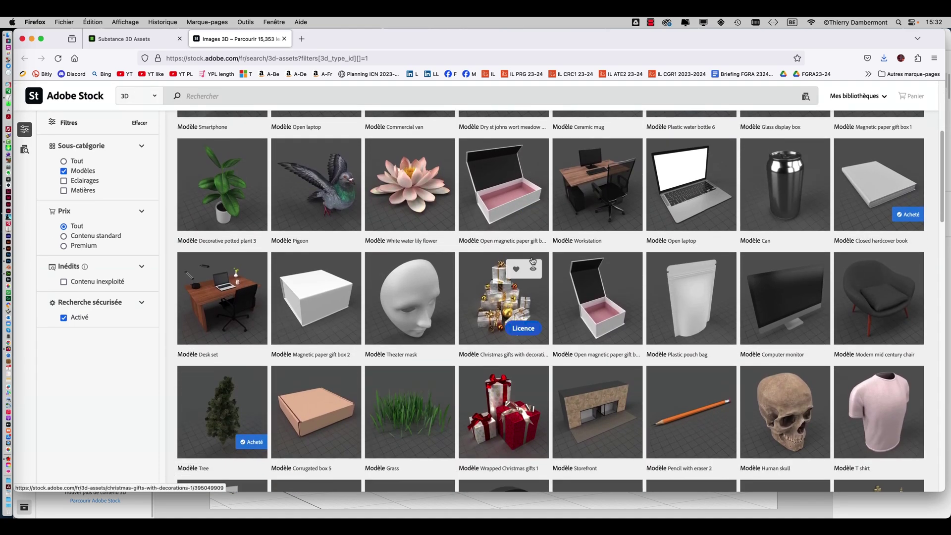
scroll(532, 265, down, 9)
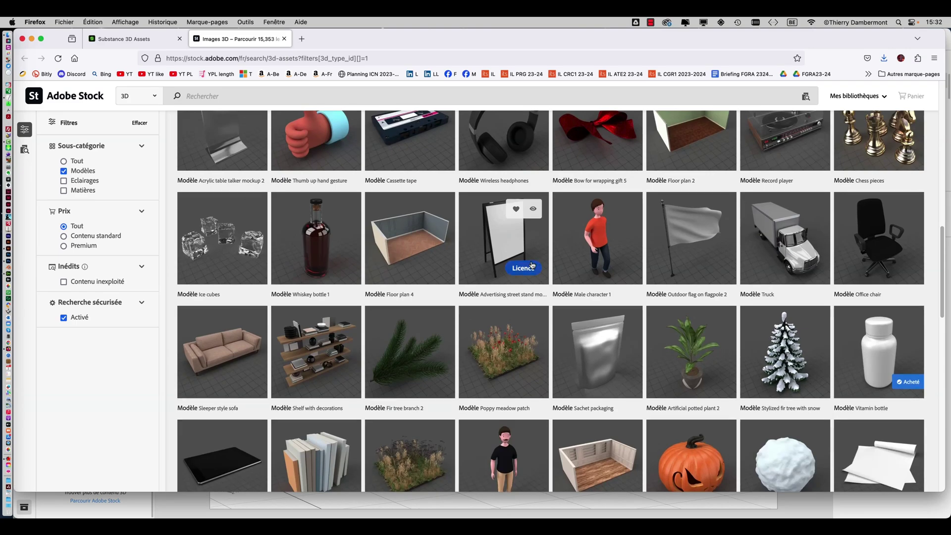
scroll(532, 266, down, 7)
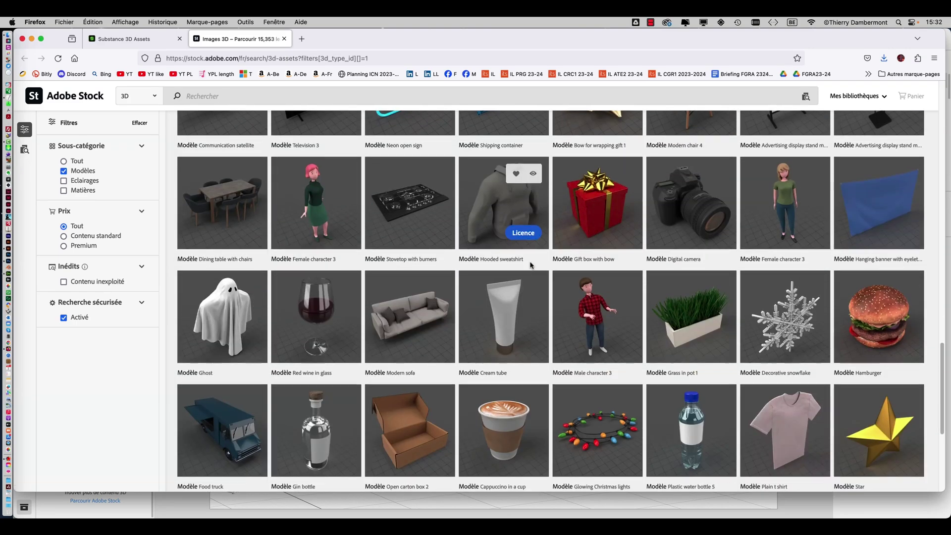
scroll(531, 266, down, 3)
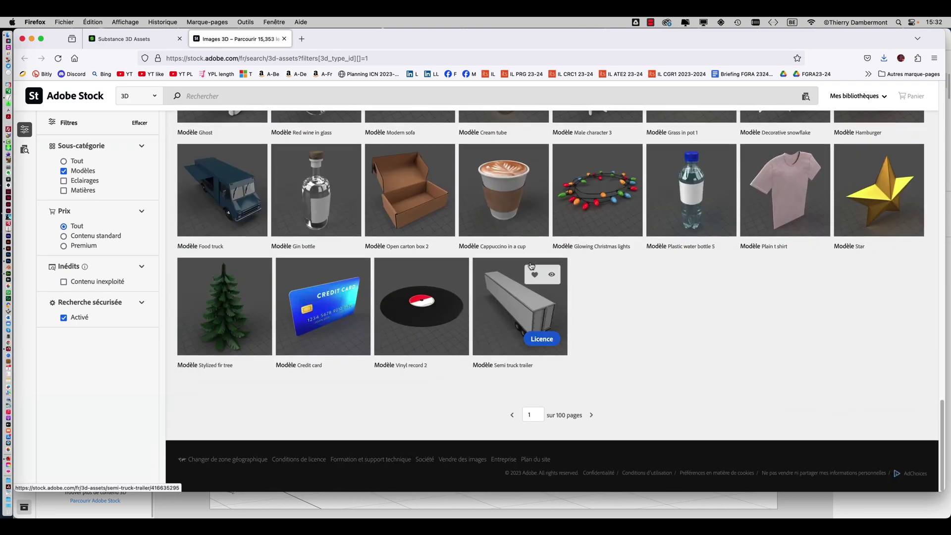
scroll(531, 266, down, 15)
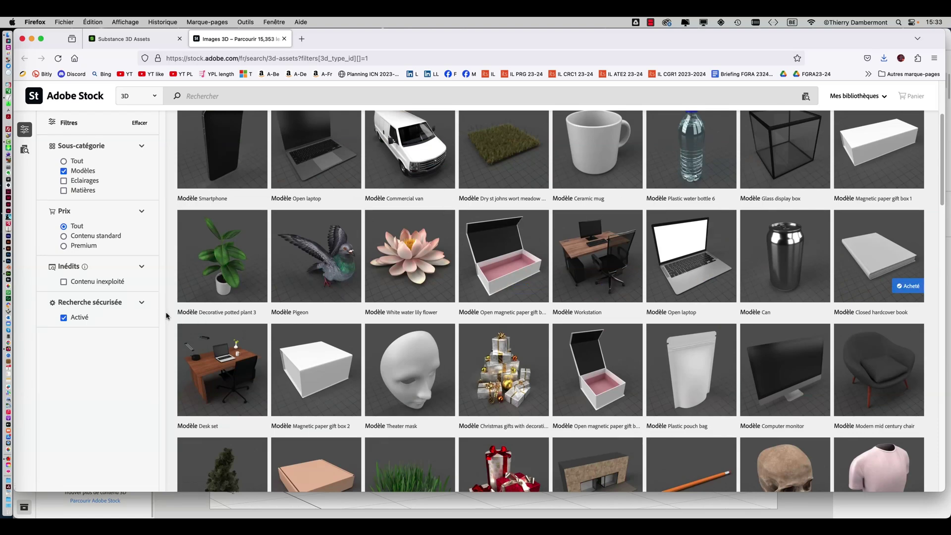
key(super+Tab)
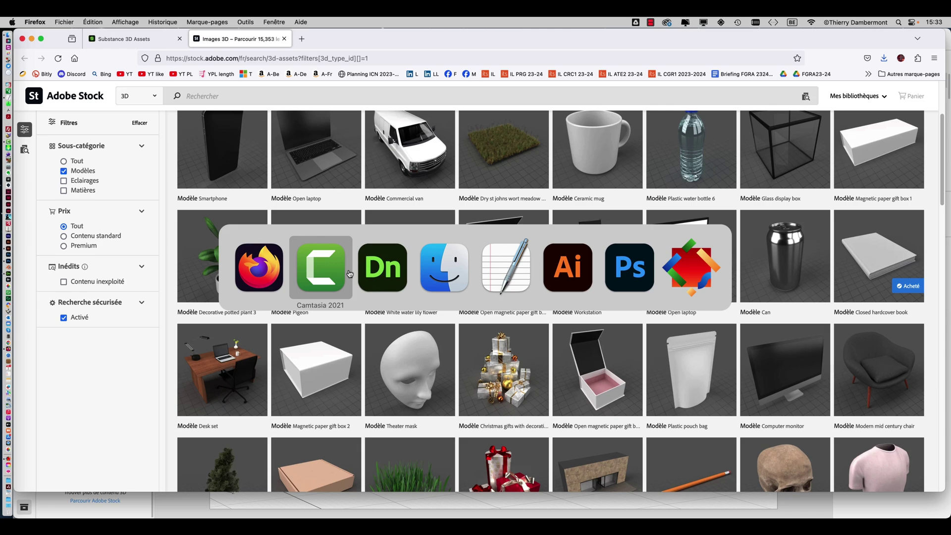
click(404, 275)
scroll(92, 180, up, 1)
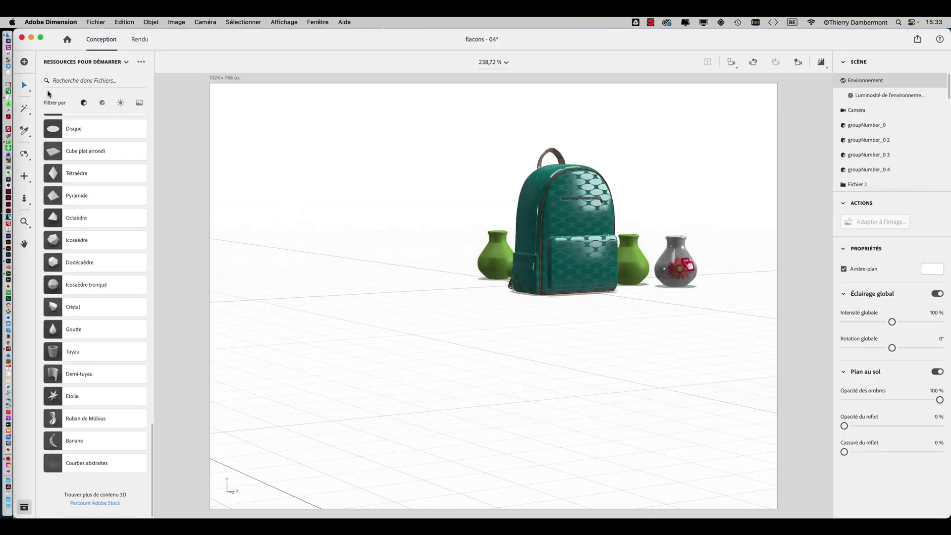
Return to the Stock results for a little more browsing, then switch back to Dimension.
key(super+Tab)
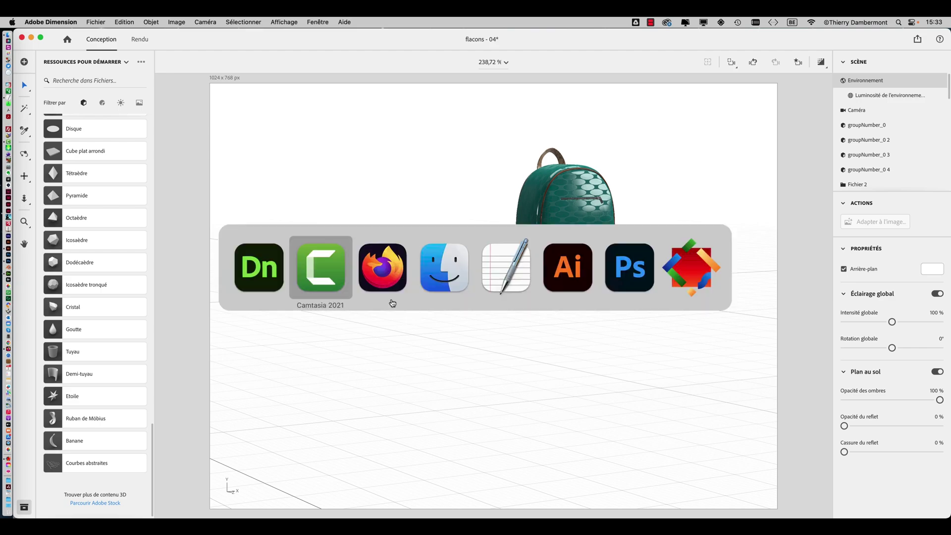
click(388, 277)
scroll(455, 293, down, 10)
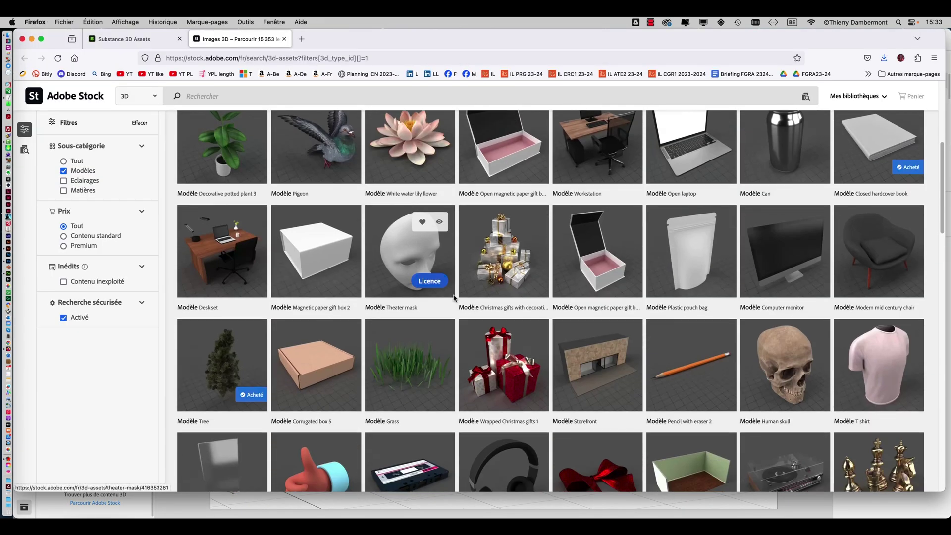
scroll(455, 299, down, 5)
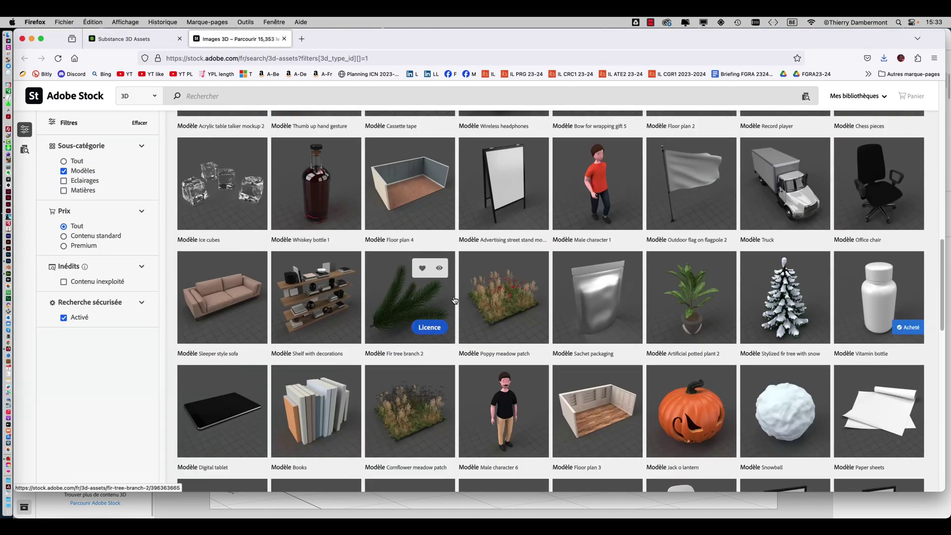
scroll(455, 300, up, 15)
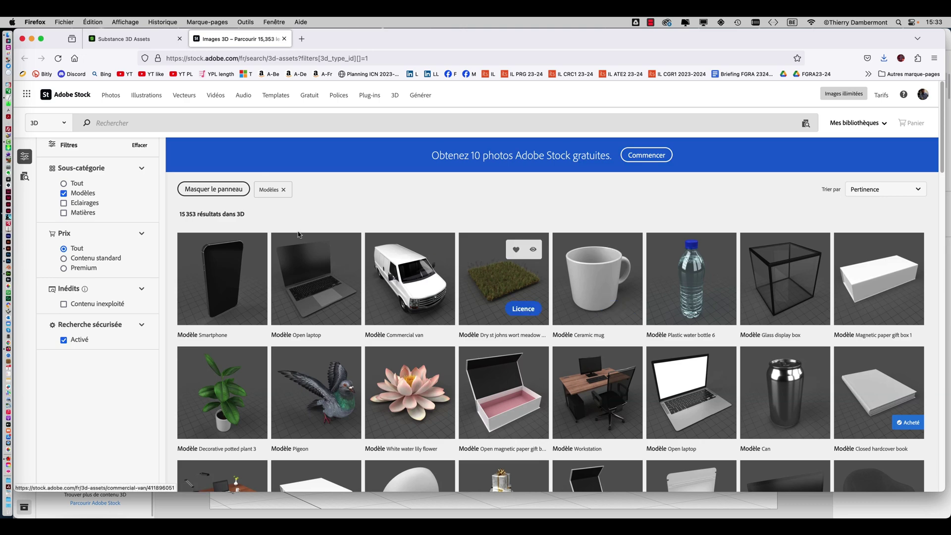
key(super+Tab)
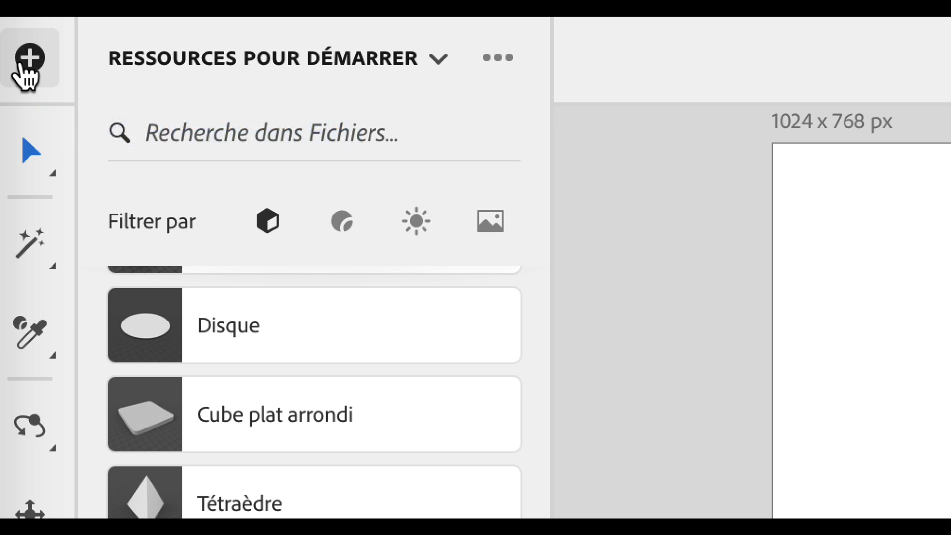
Open Adobe Stock's Collection gratuite of free 3D models in Firefox from the + menu.
click(21, 62)
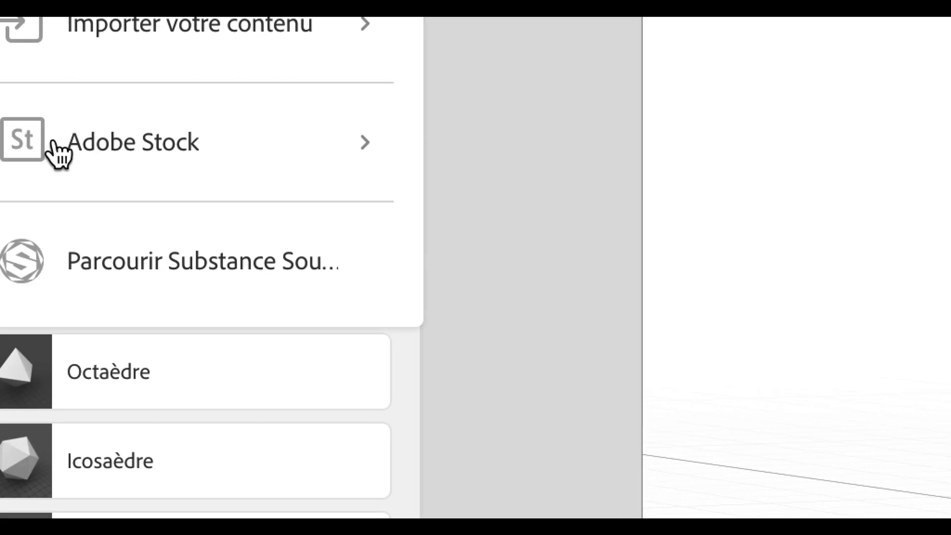
click(50, 144)
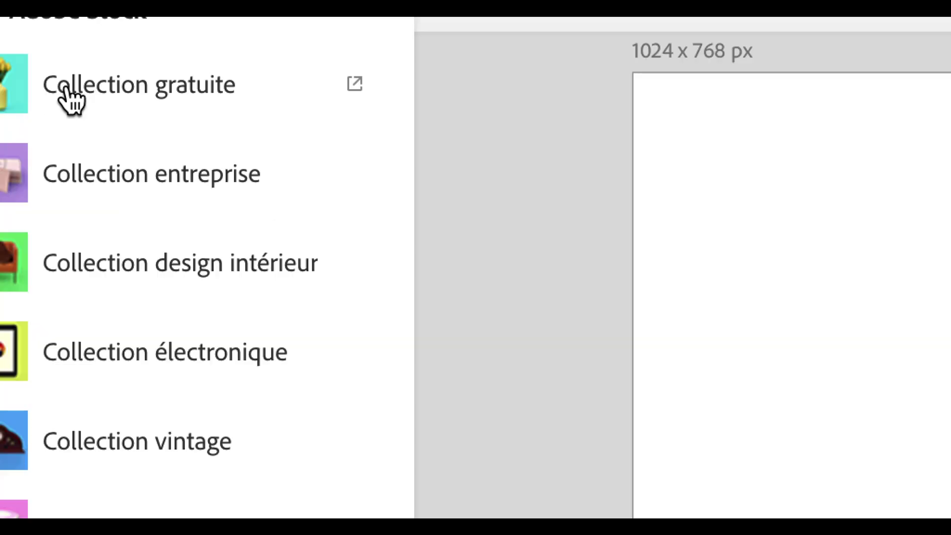
click(65, 87)
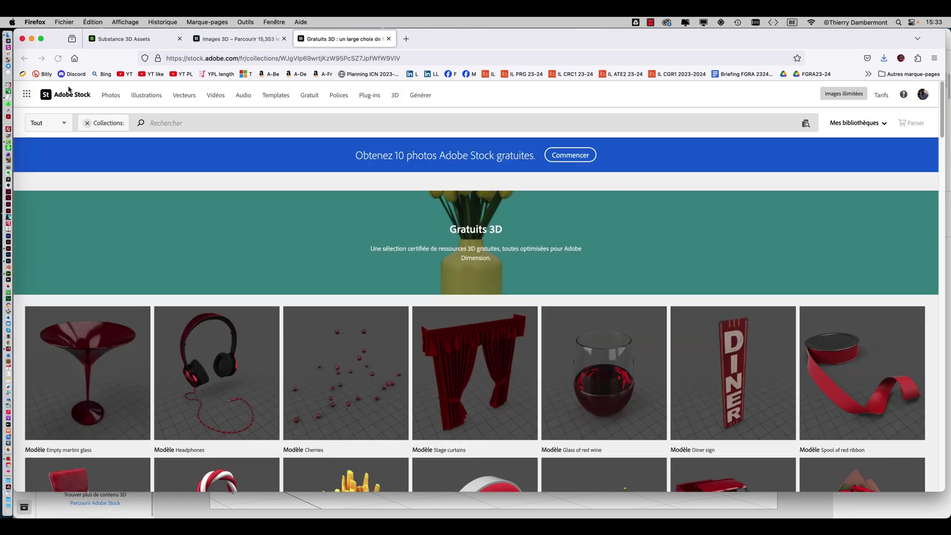
Browse the free collection, viewing the Glass of red wine and Mini pickup truck details.
scroll(490, 297, down, 5)
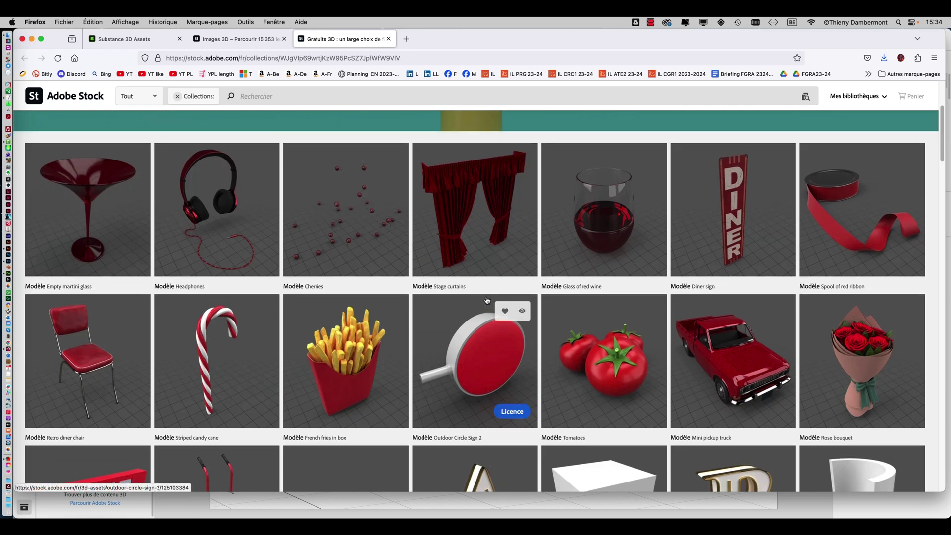
click(610, 225)
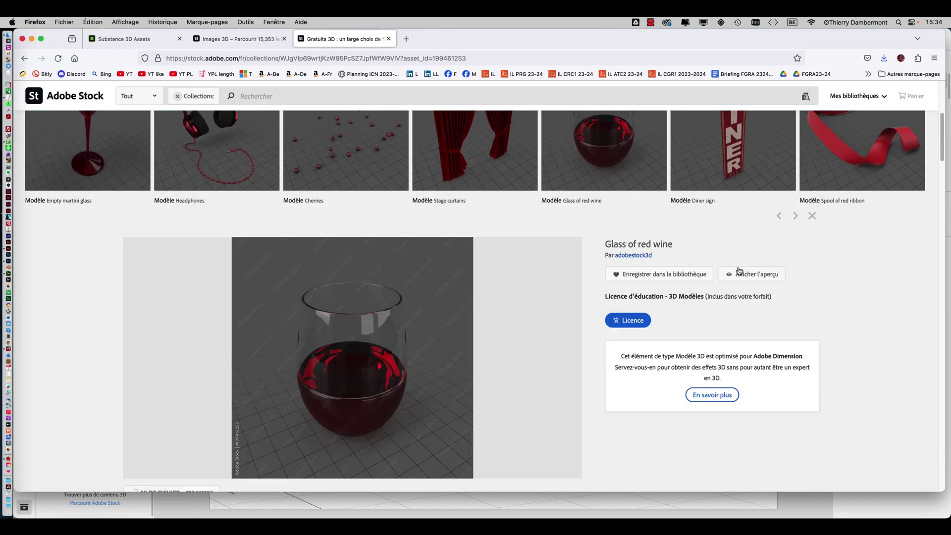
scroll(626, 223, up, 4)
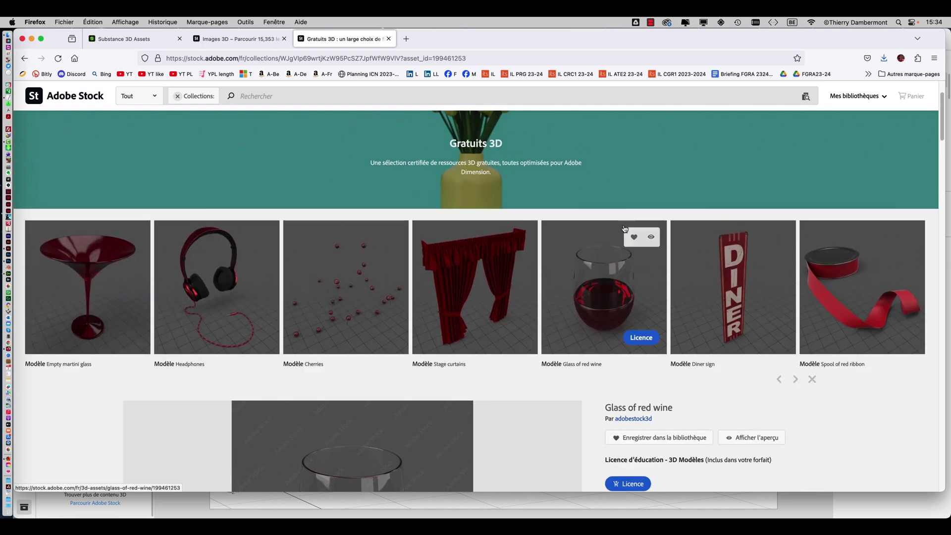
scroll(625, 228, down, 10)
scroll(623, 232, down, 5)
click(702, 292)
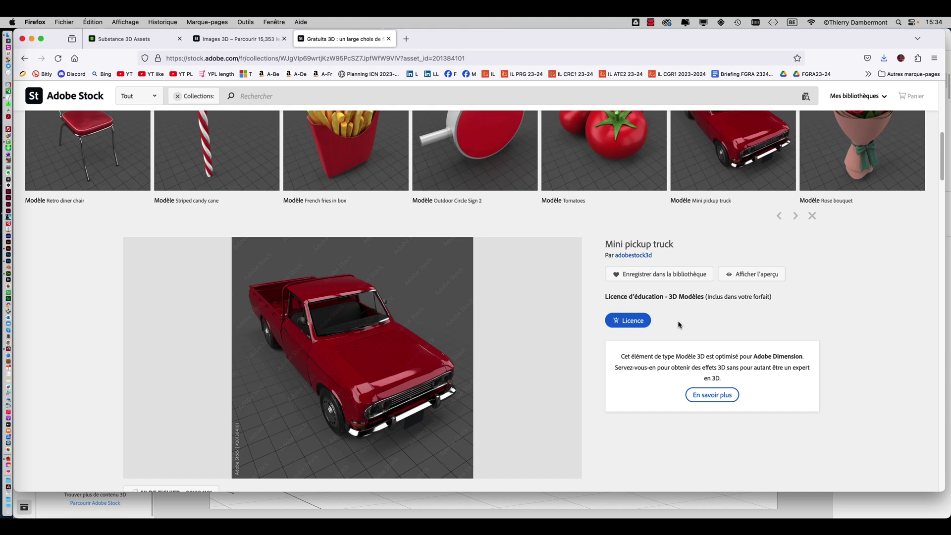
Scroll on to view the Mangoes model, then open the Yellow corn model's details.
scroll(684, 318, down, 1)
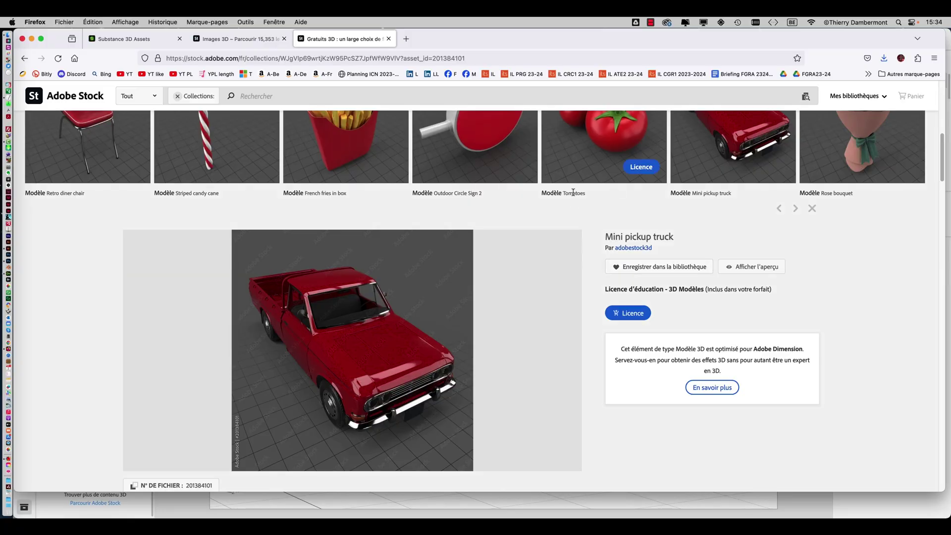
scroll(549, 232, down, 10)
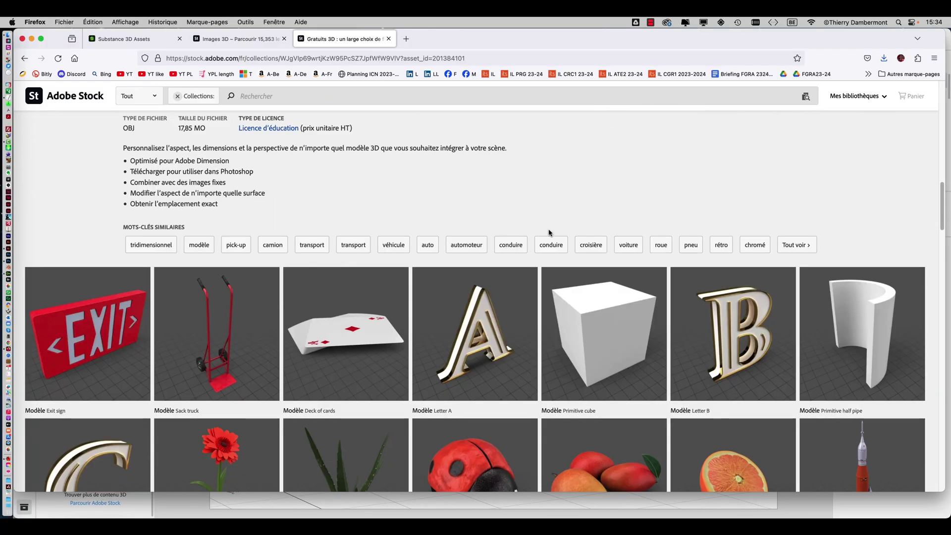
scroll(549, 233, down, 8)
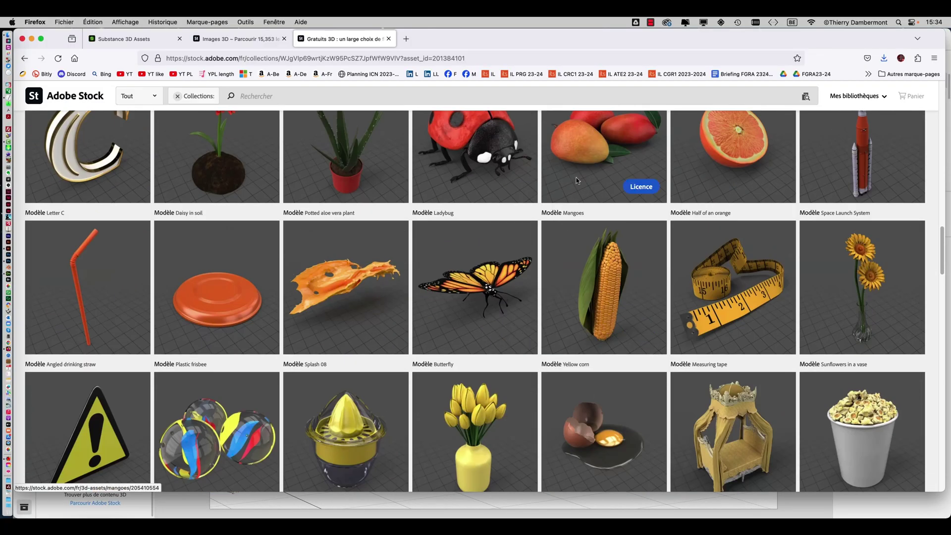
click(576, 178)
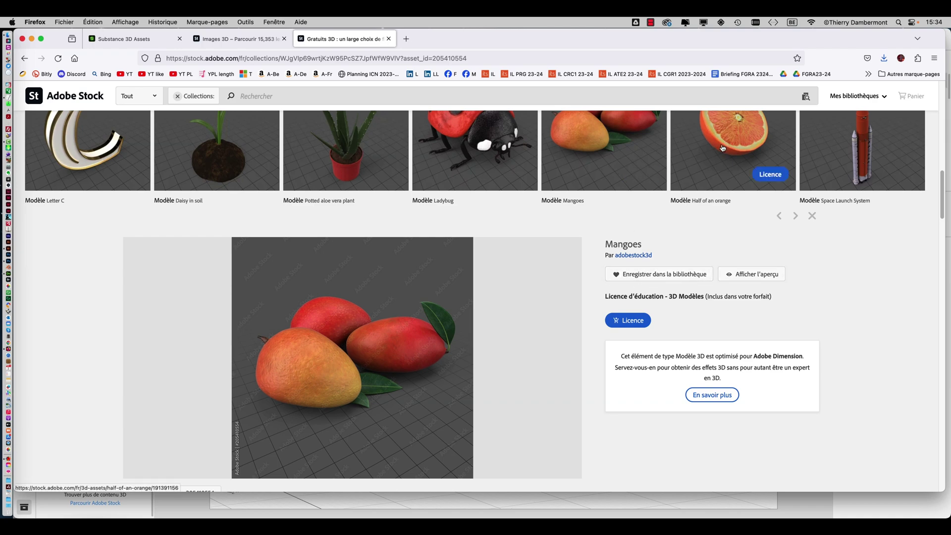
scroll(623, 198, down, 1)
scroll(623, 197, down, 1)
scroll(654, 233, down, 4)
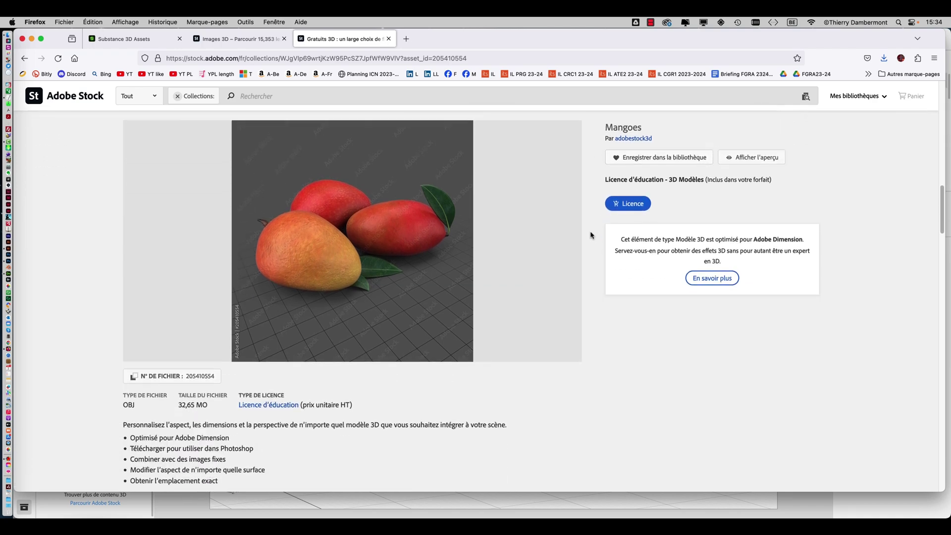
scroll(590, 236, down, 10)
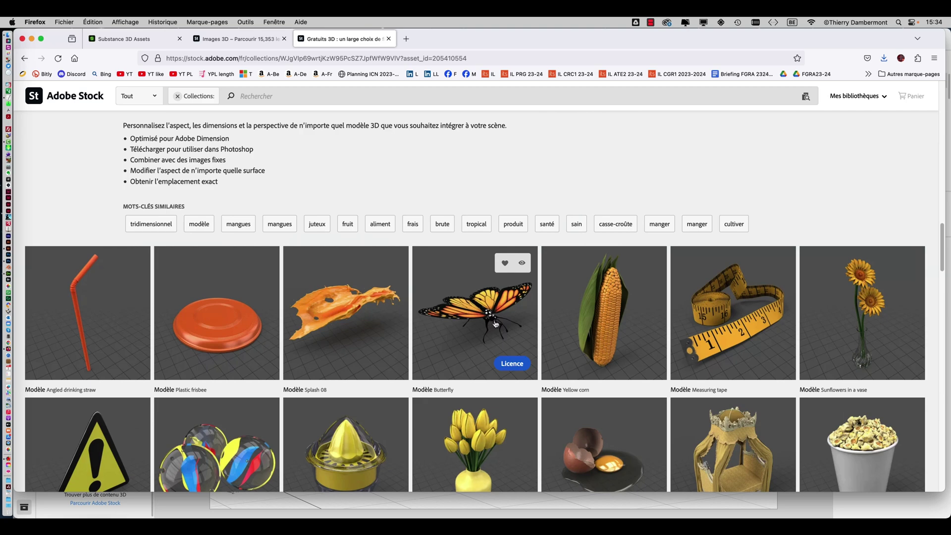
click(604, 309)
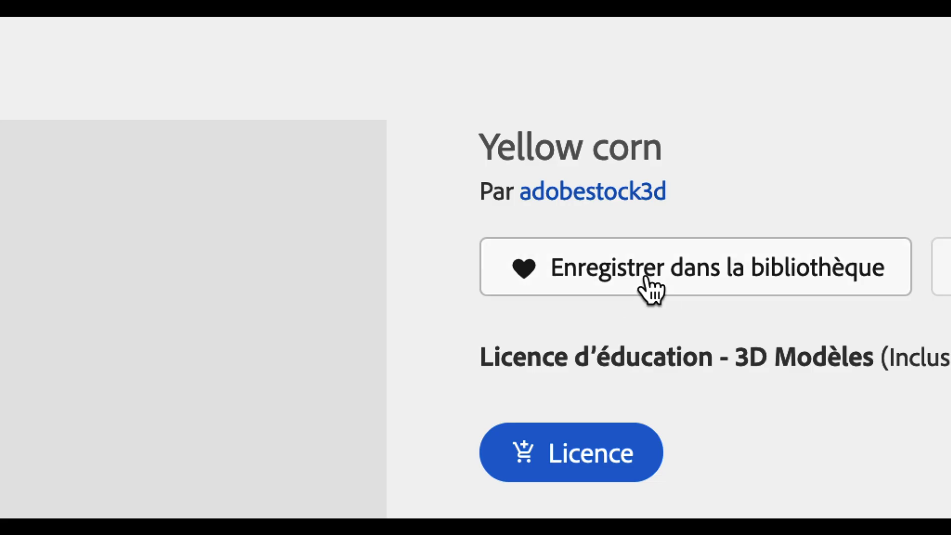
License Yellow corn and save its zip in a new 'modeles de adobe stock' folder under TRAVAIL ENSEMBLE.
click(646, 278)
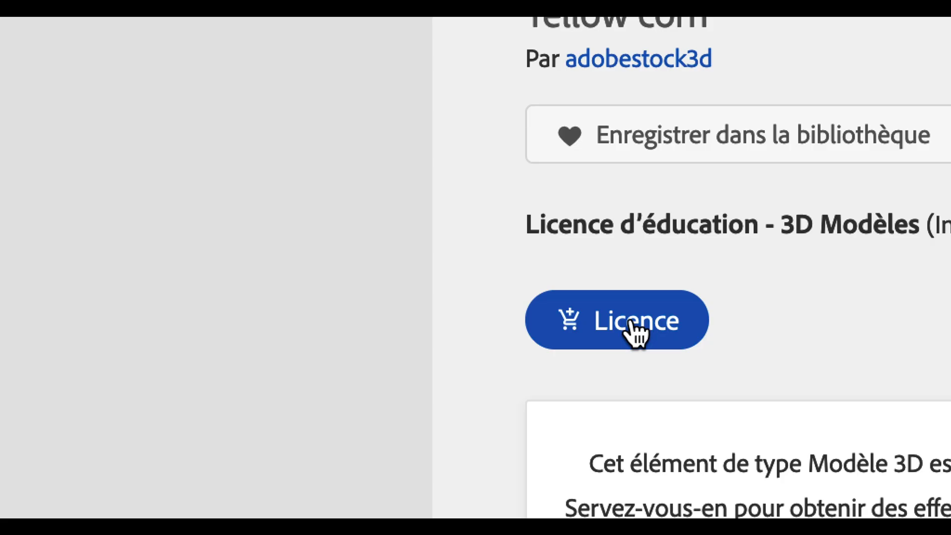
click(632, 324)
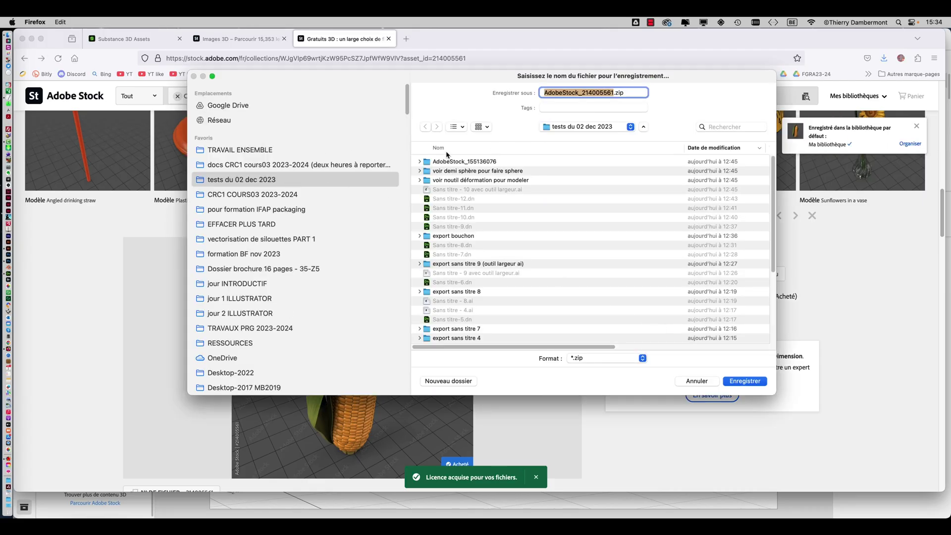
click(257, 150)
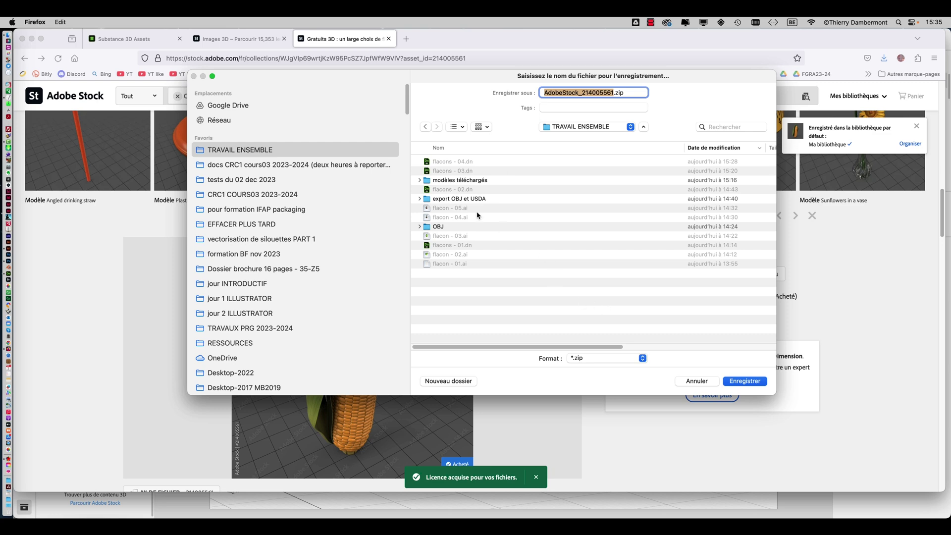
click(462, 382)
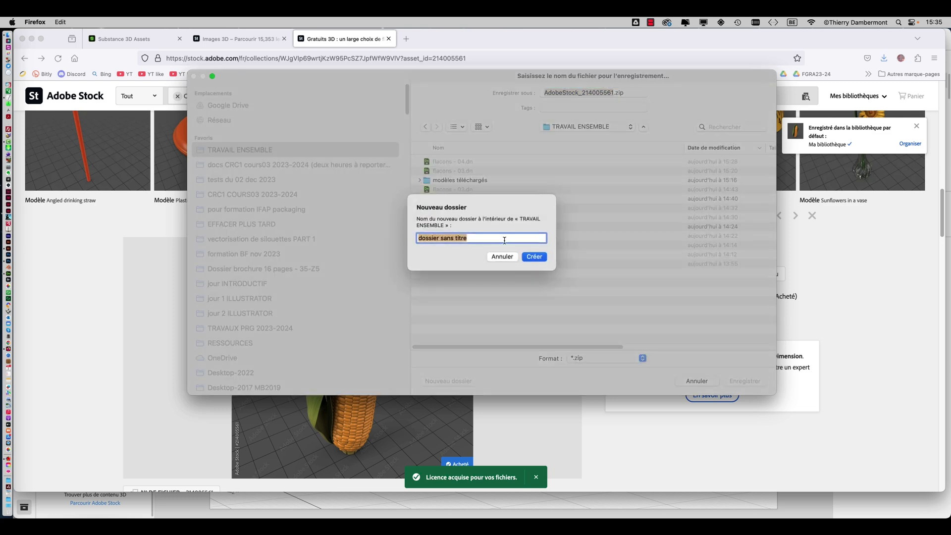
text(modele)
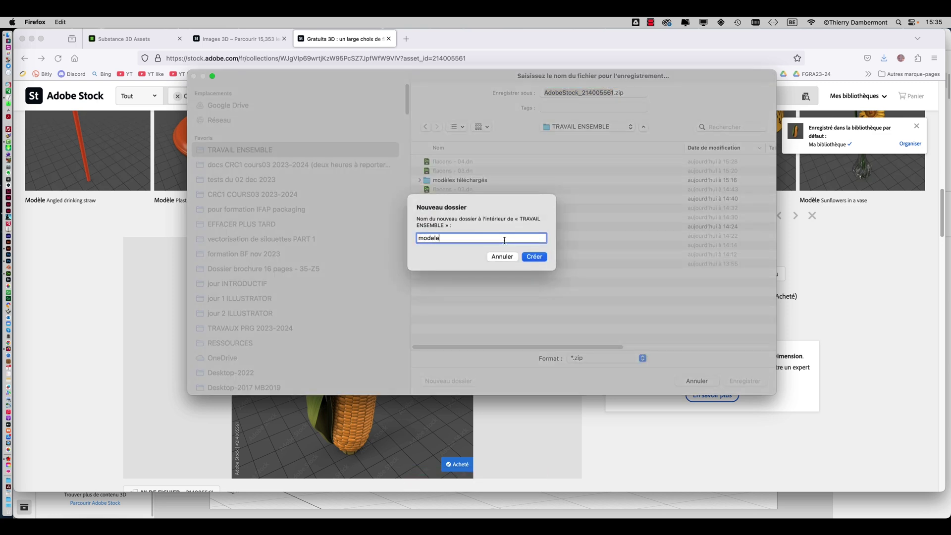
text(s de adobe stock)
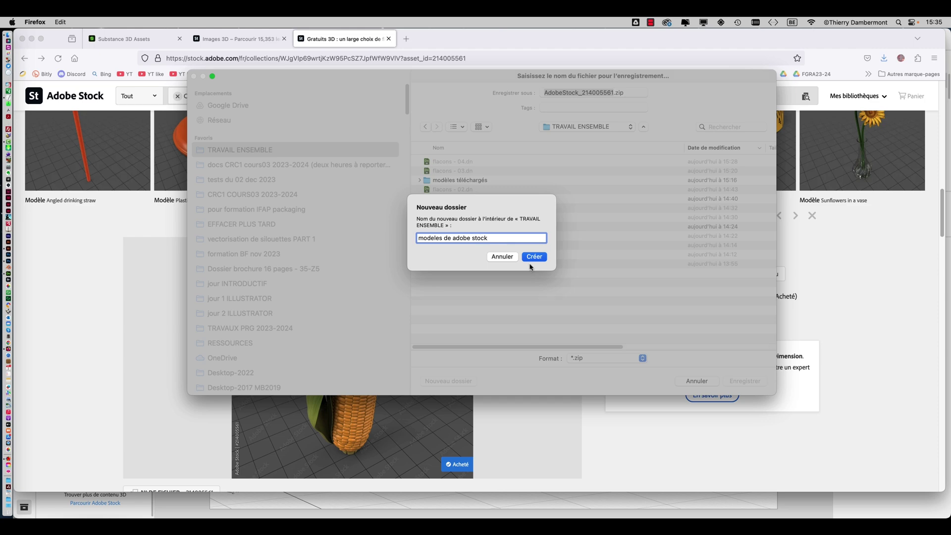
click(533, 257)
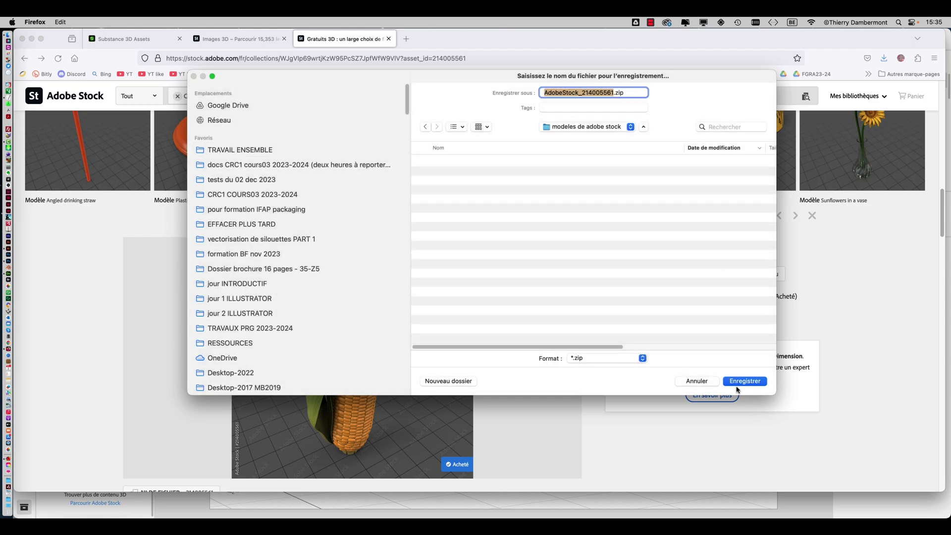
click(744, 381)
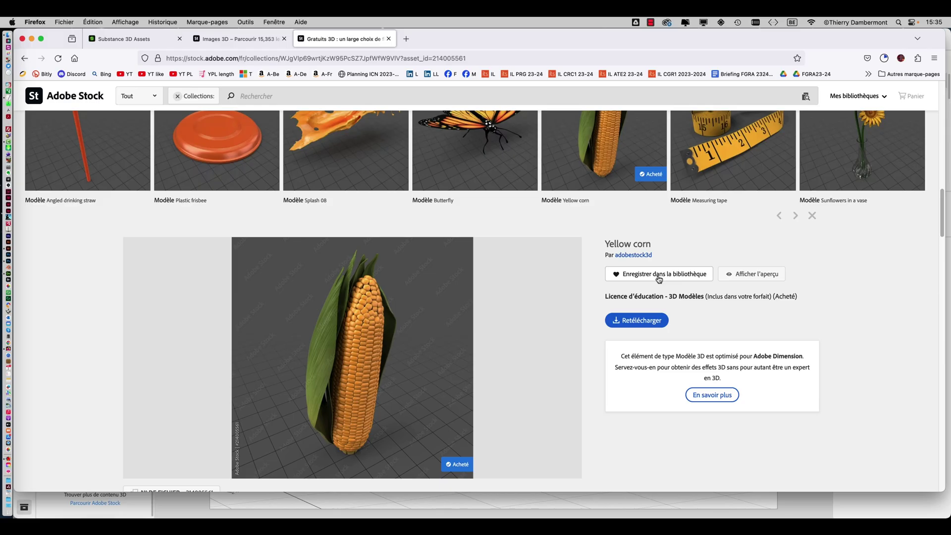
Save the Yellow corn model to Ma bibliothèque and switch back to Dimension.
click(659, 279)
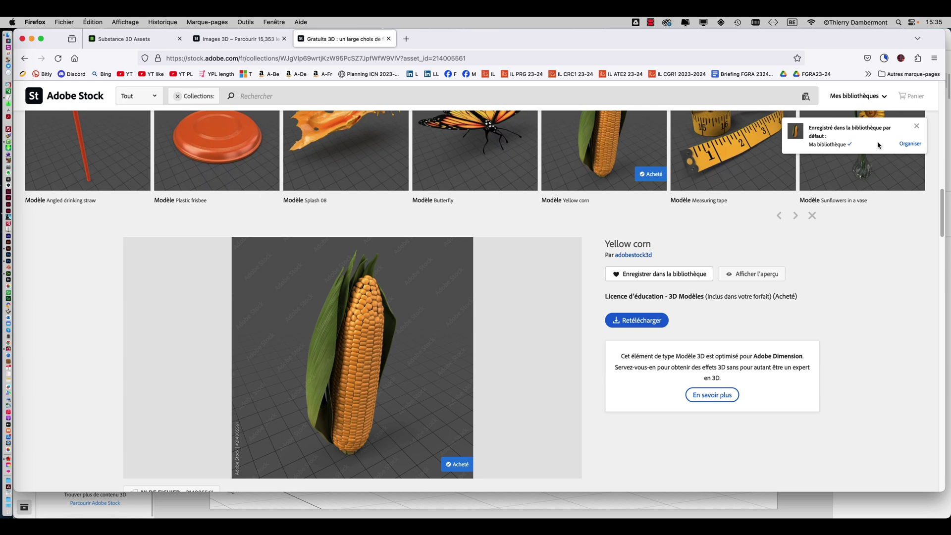
key(super+Tab)
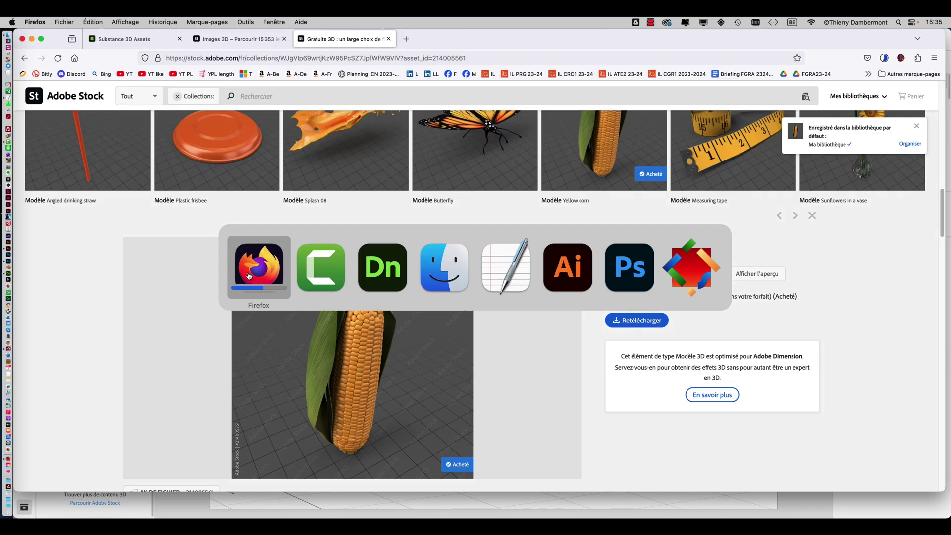
click(253, 285)
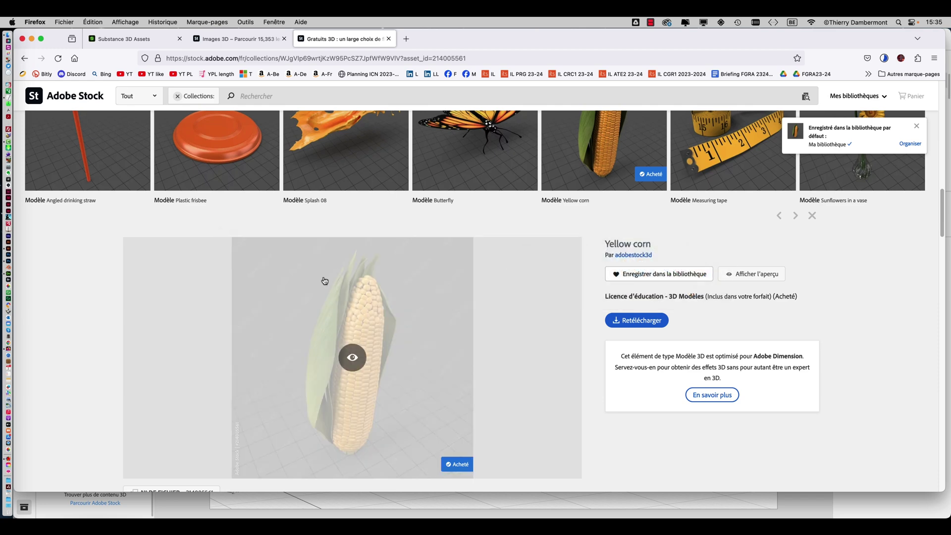
key(super+Tab)
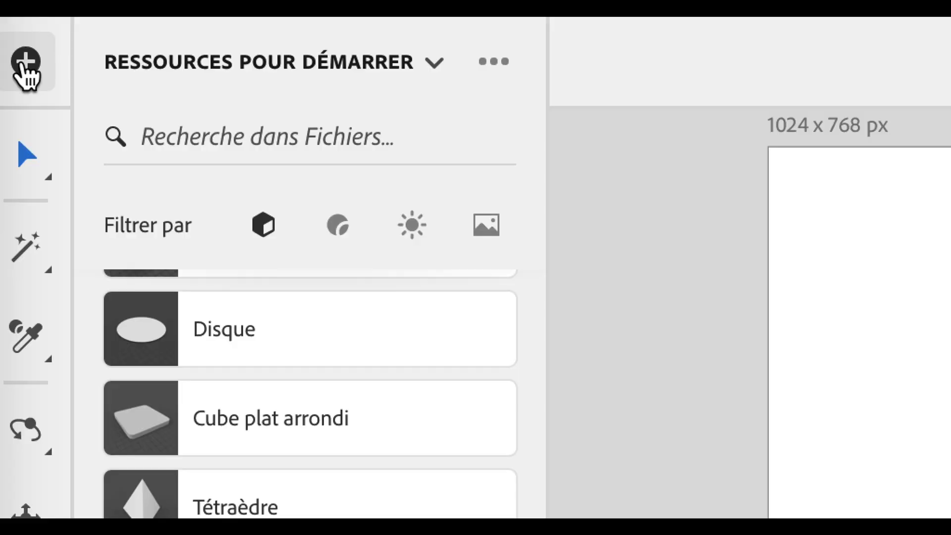
Place the Yellow corn model from Bibliothèques CC > Ma bibliothèque into the scene.
click(24, 64)
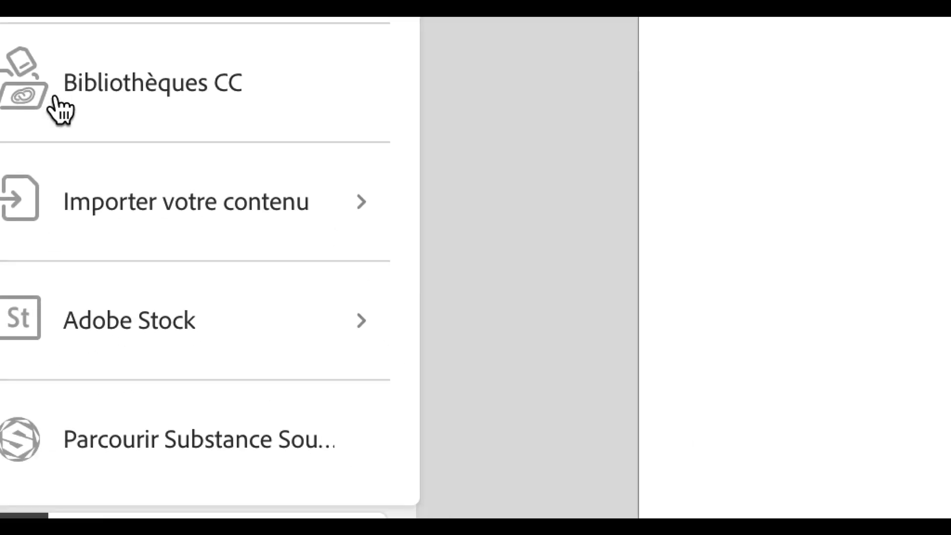
click(171, 224)
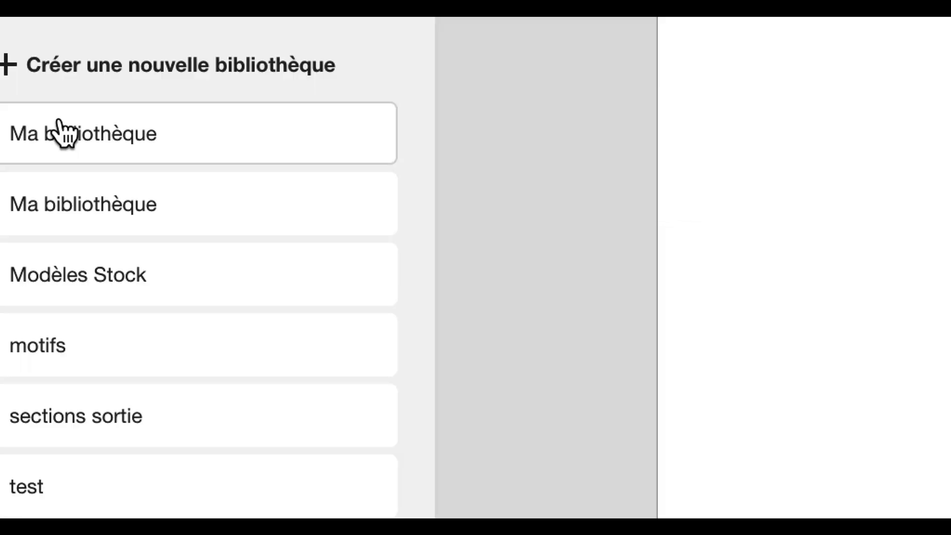
click(60, 130)
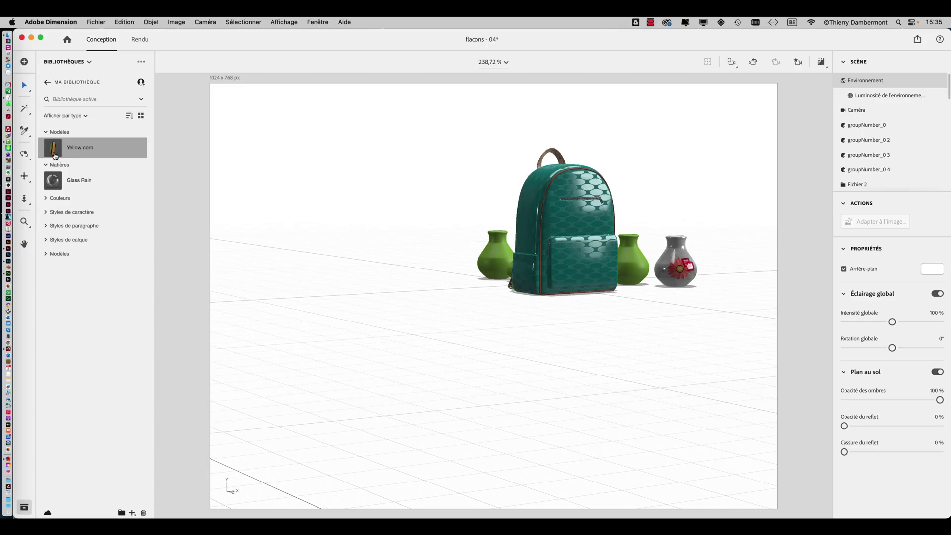
click(54, 150)
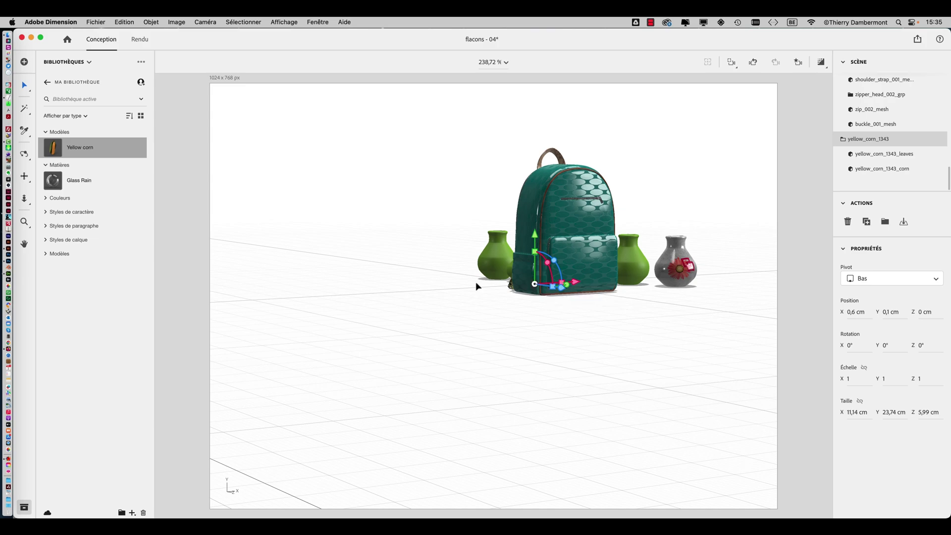
Drag the corn beside the backpack to X -31,8 cm, Z 32 cm, frame it, then deselect.
right_drag(478, 283, 545, 302)
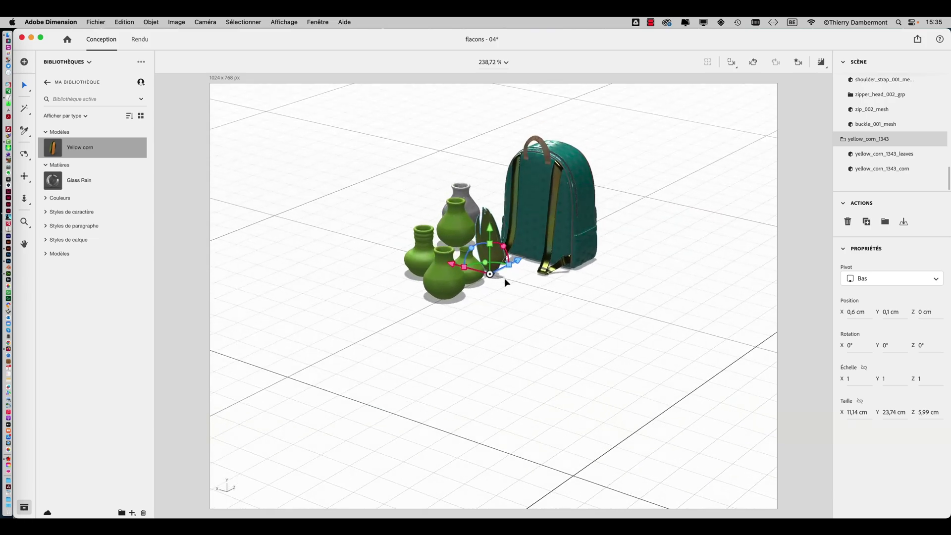
drag(494, 279, 623, 275)
key(f)
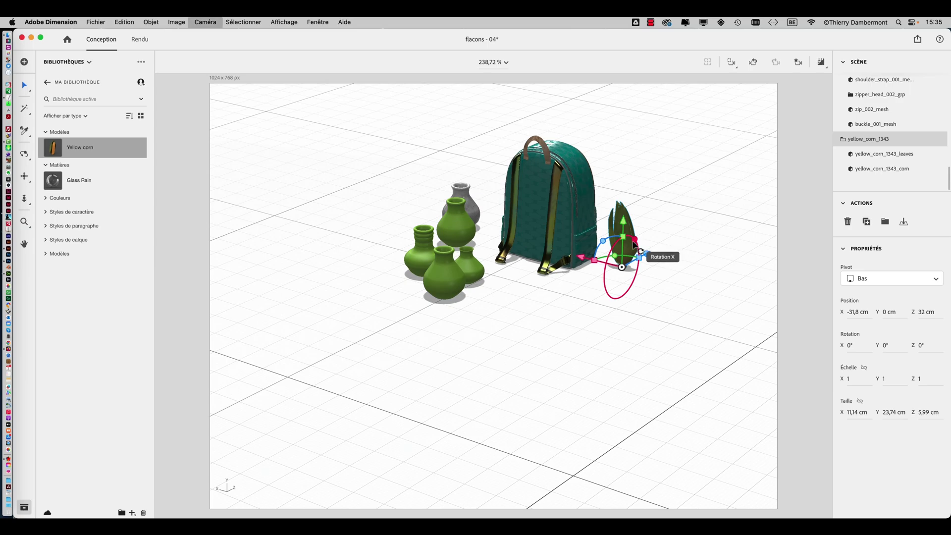
right_drag(658, 270, 530, 292)
click(562, 189)
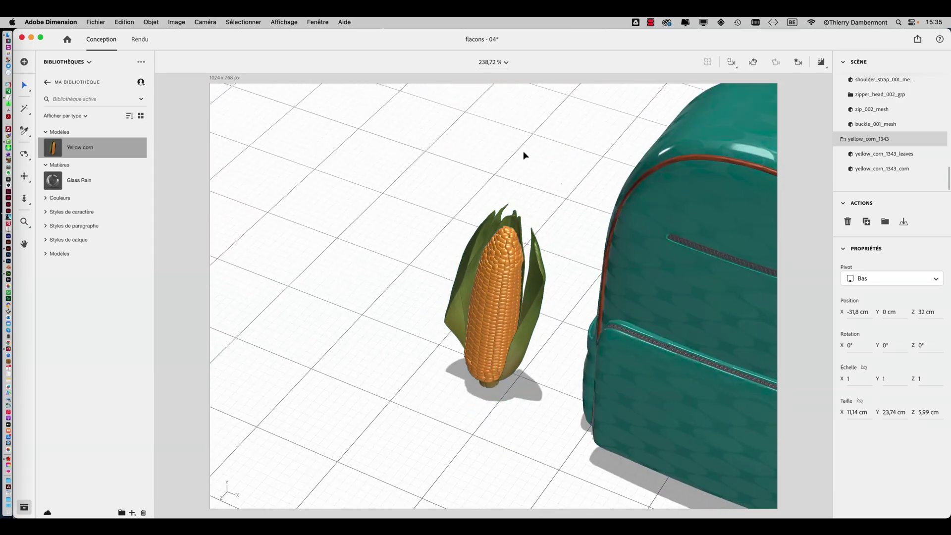
right_drag(574, 217, 611, 206)
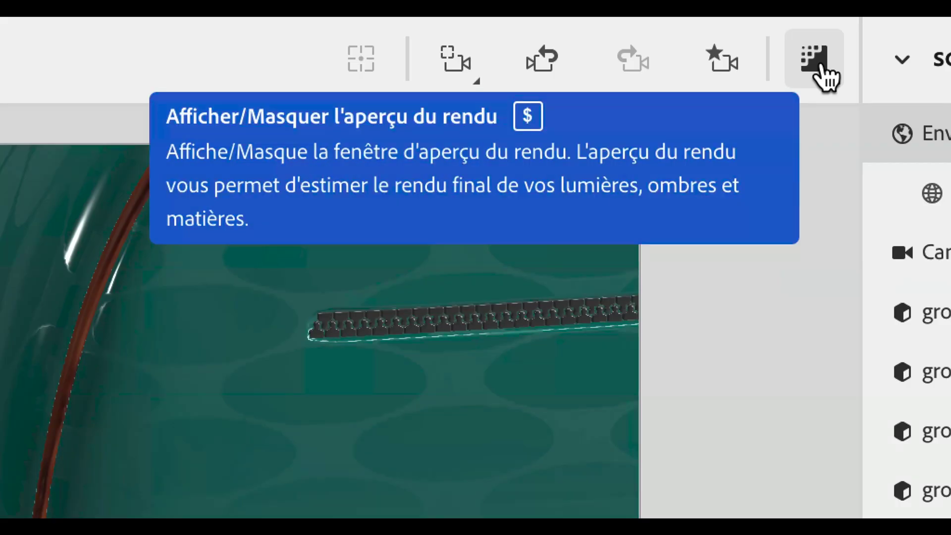
Turn on Render Preview and dolly in close on the corn beside the teal backpack.
click(823, 66)
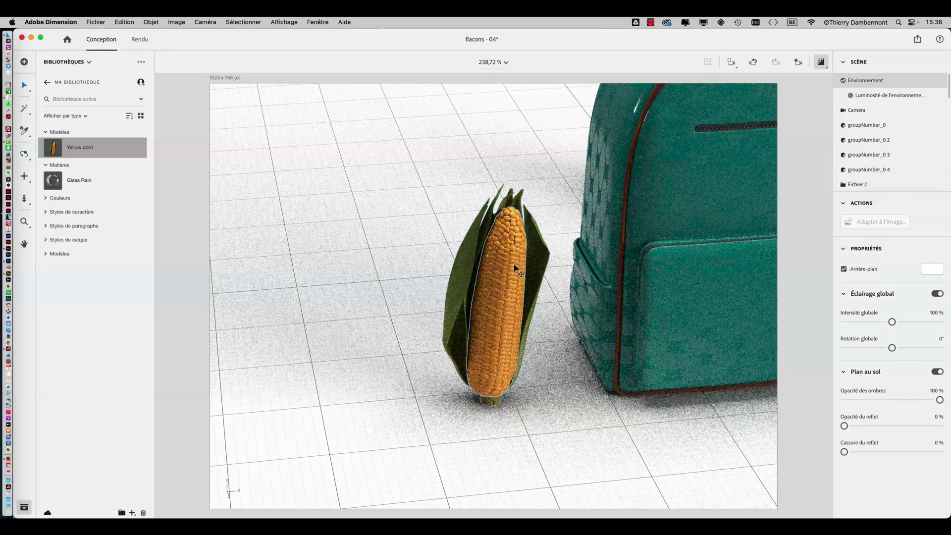
scroll(514, 265, down, 2)
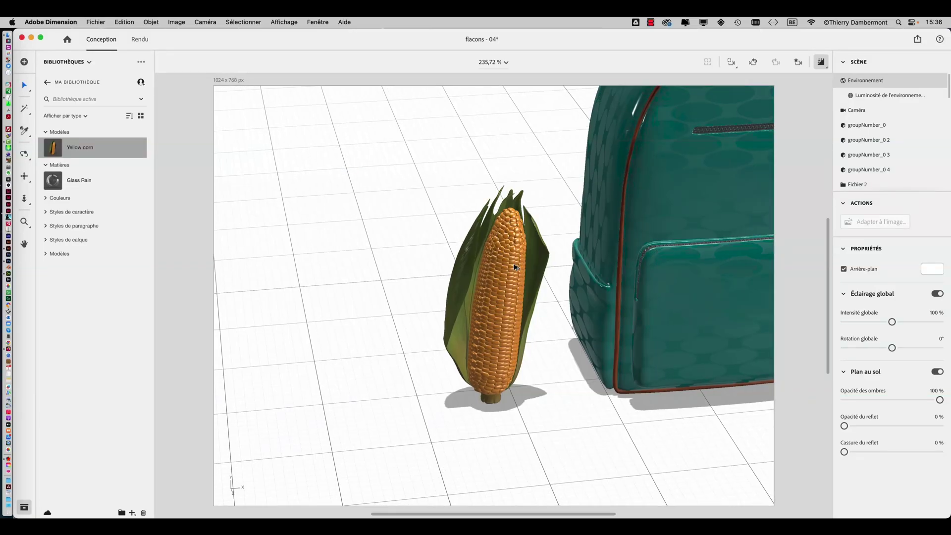
scroll(514, 265, up, 3)
scroll(516, 270, up, 5)
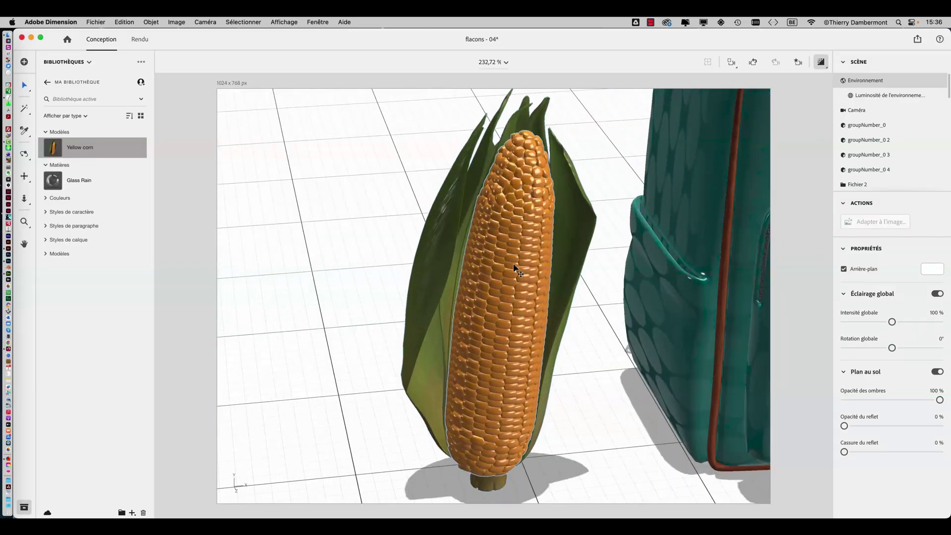
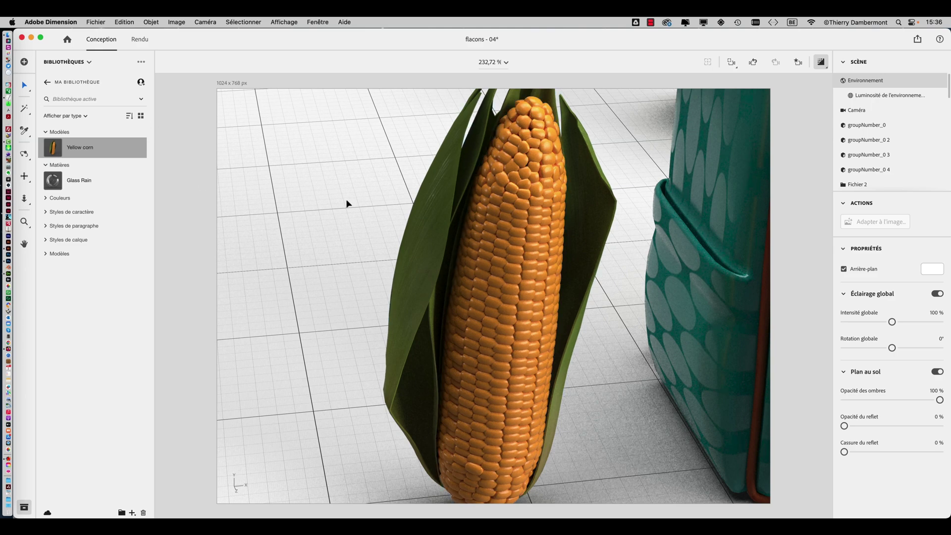
Dolly the camera back out from the corn and turn off Render Preview.
scroll(328, 222, down, 5)
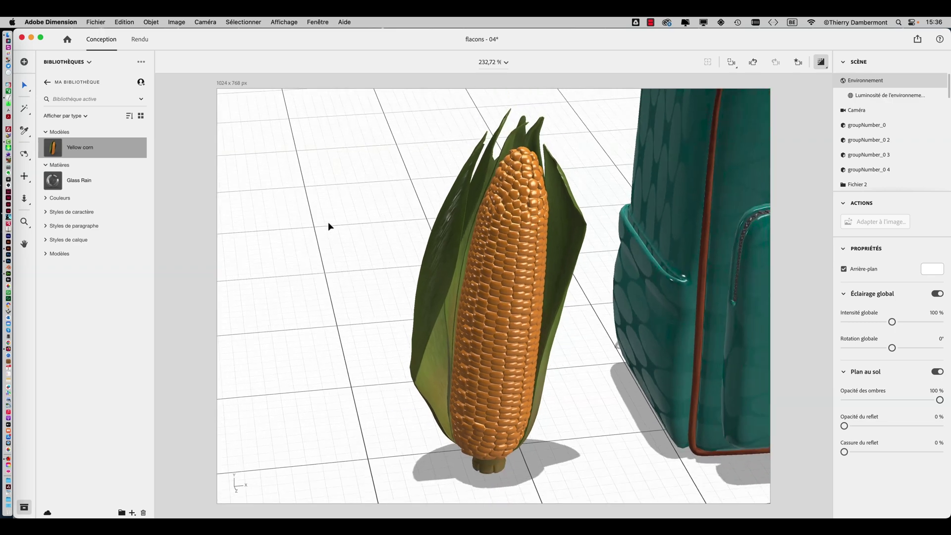
scroll(327, 223, down, 10)
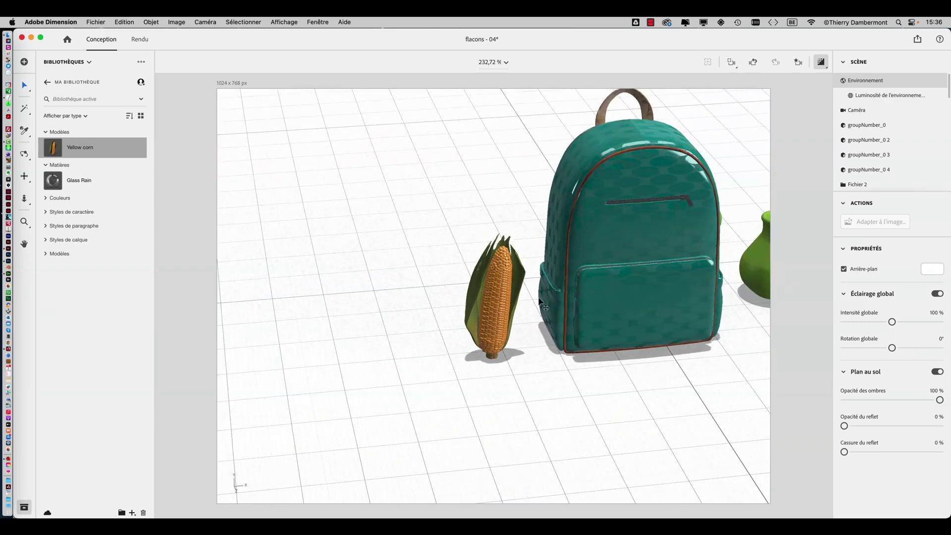
scroll(420, 219, right, 5)
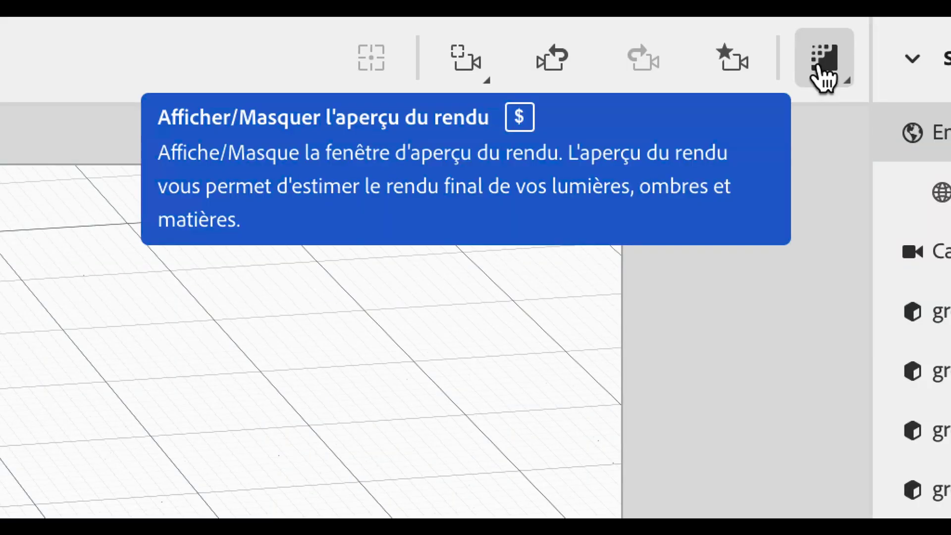
click(818, 66)
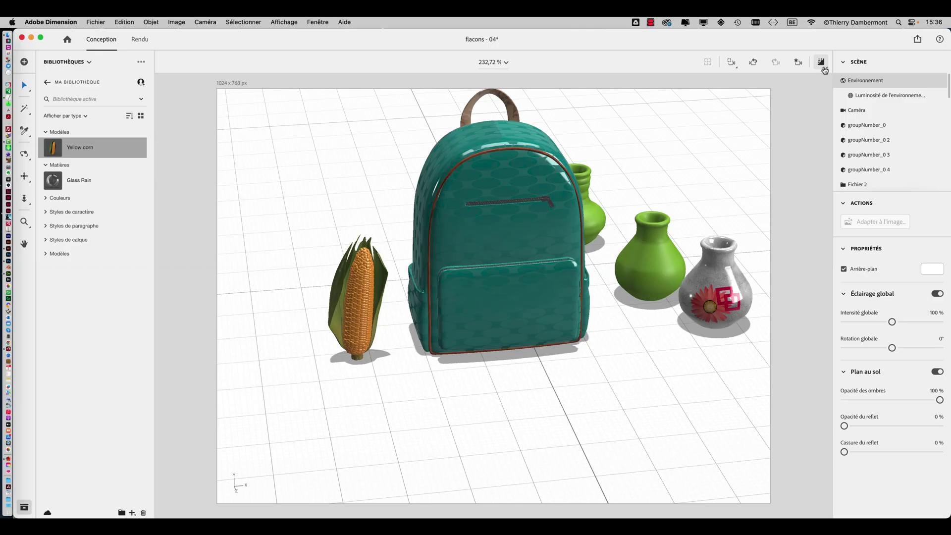
Save the scene as a new version named flacons - 05, then bring Firefox forward.
click(96, 22)
click(130, 115)
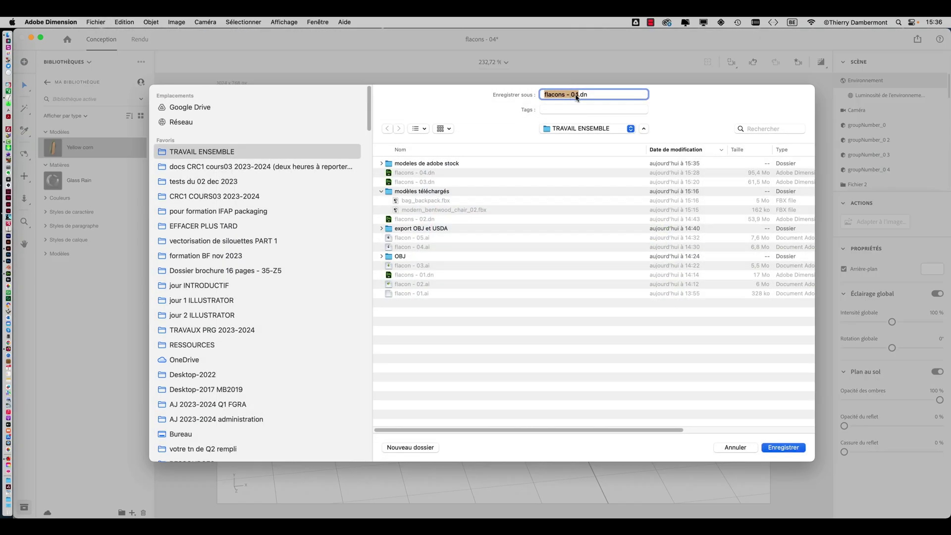
click(578, 96)
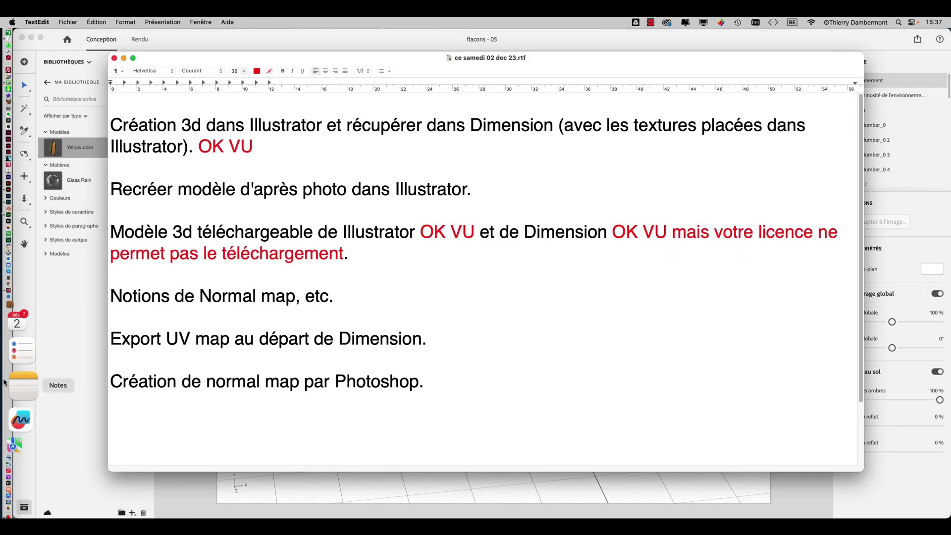
click(5, 346)
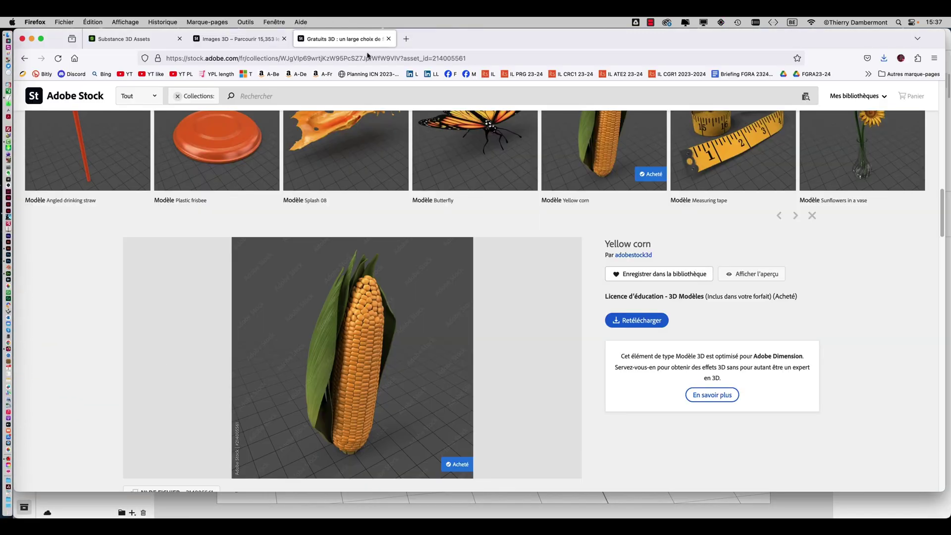
In a new tab, search Google for 'download free 3D model'.
click(407, 38)
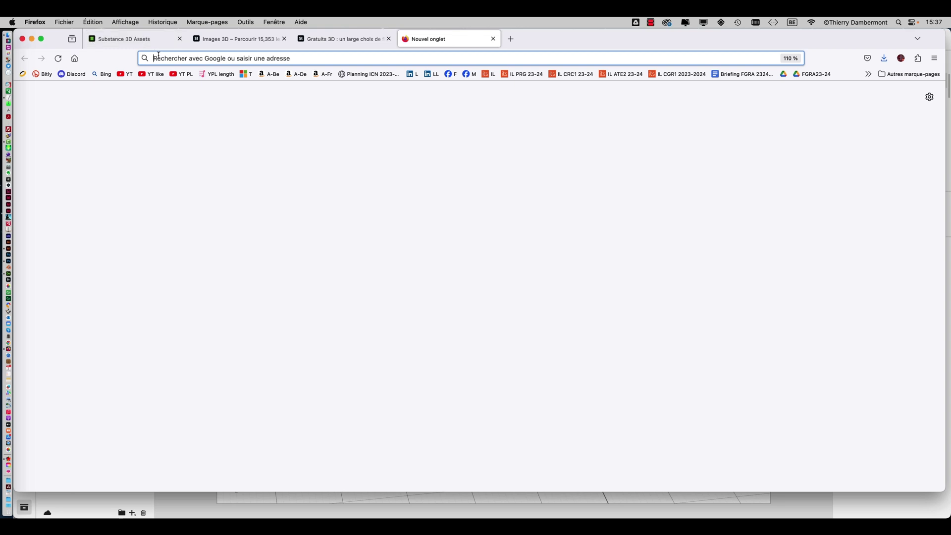
text(downlaod)
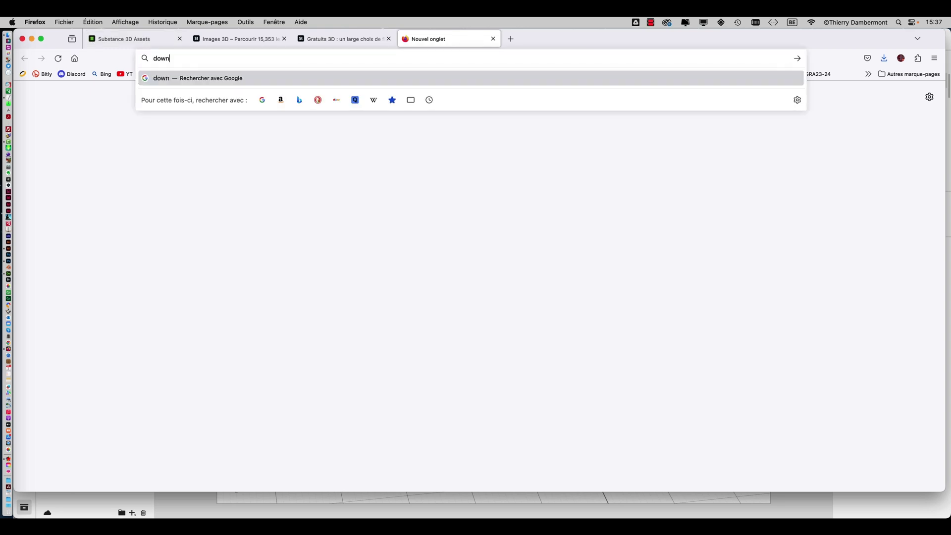
text( 3D model)
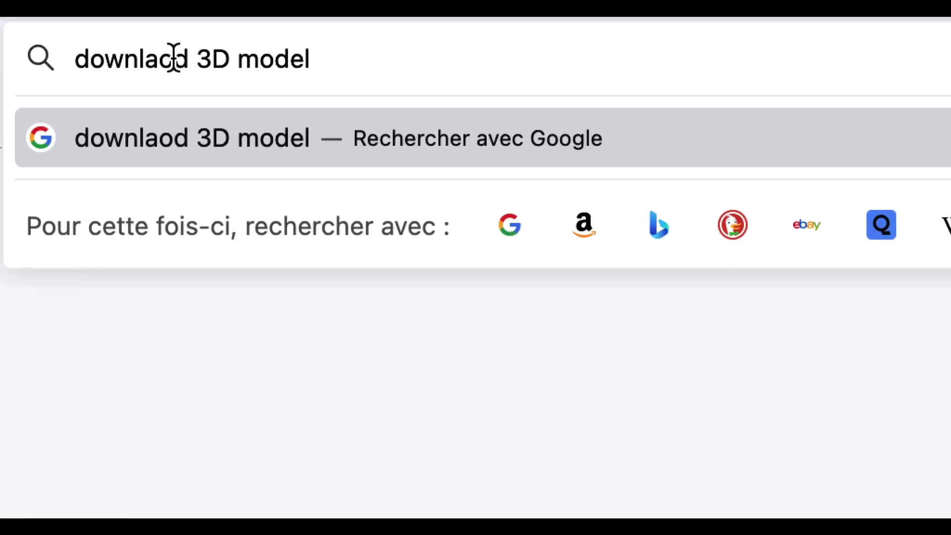
key(BackSpace)
key(BackSpace)
text(oa)
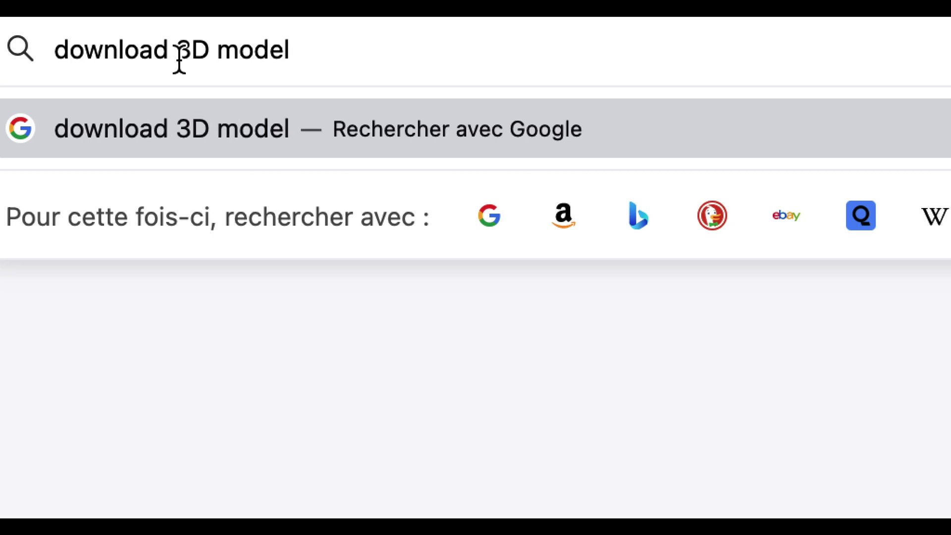
click(179, 58)
text(free)
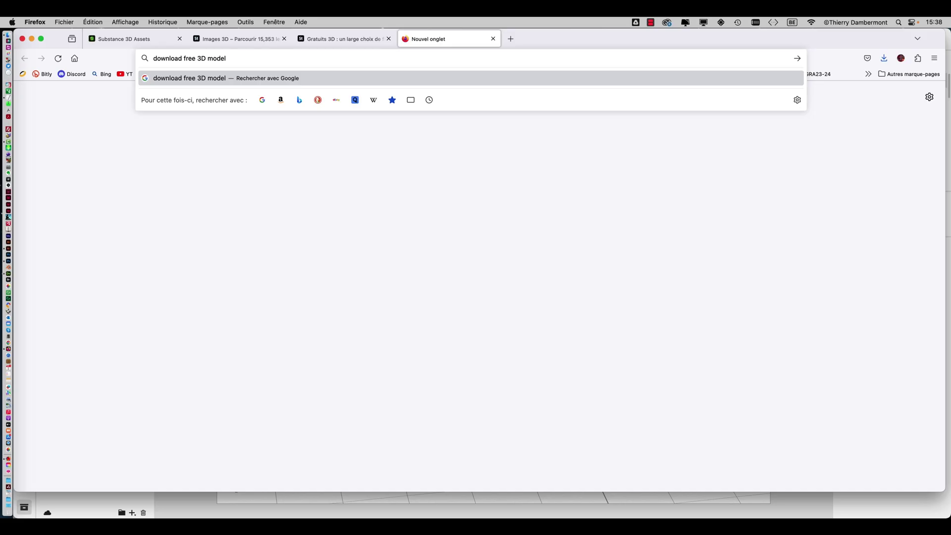
key(Return)
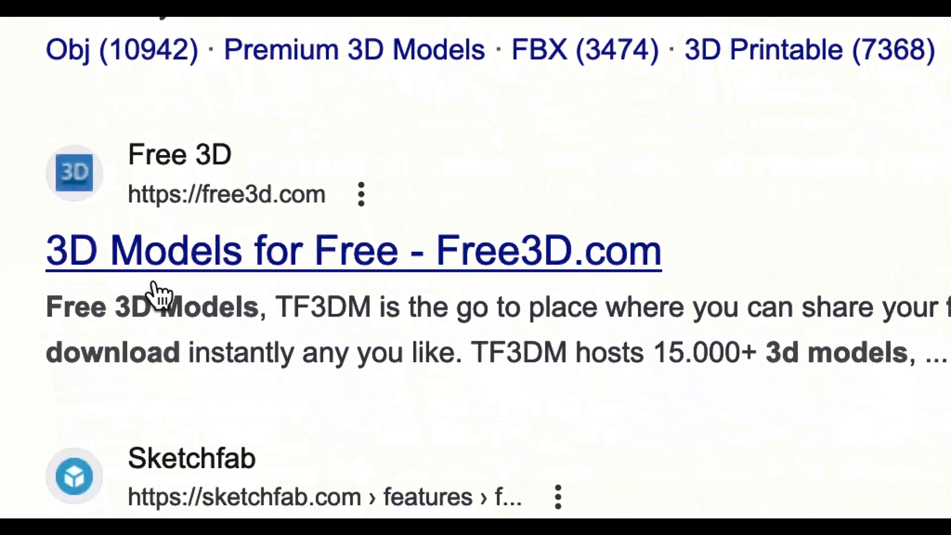
Refine the search to 'download free 3D model vintage bag'.
scroll(154, 292, down, 5)
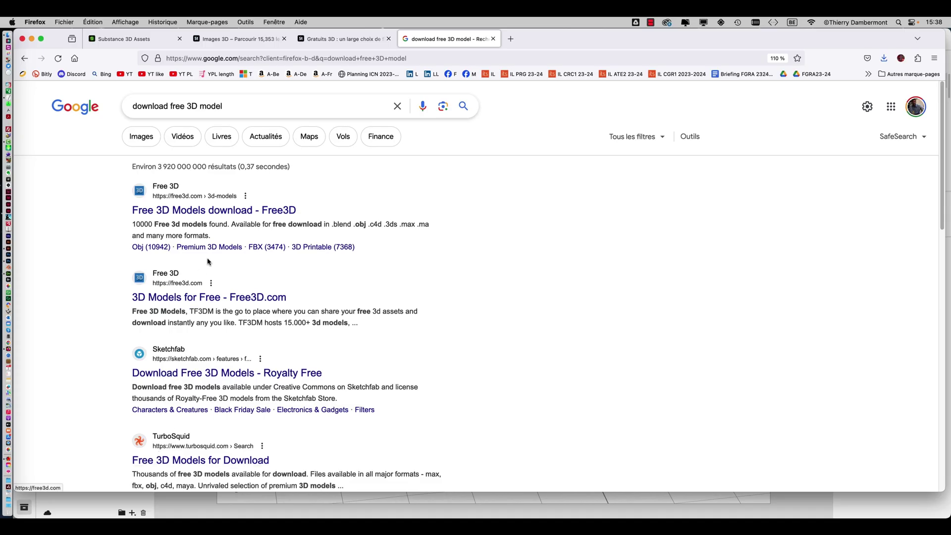
click(229, 108)
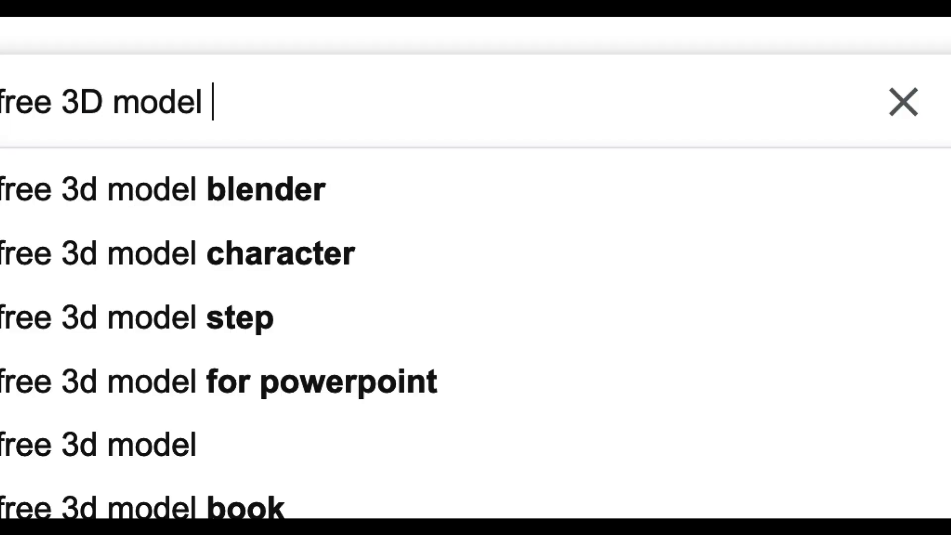
text(vo)
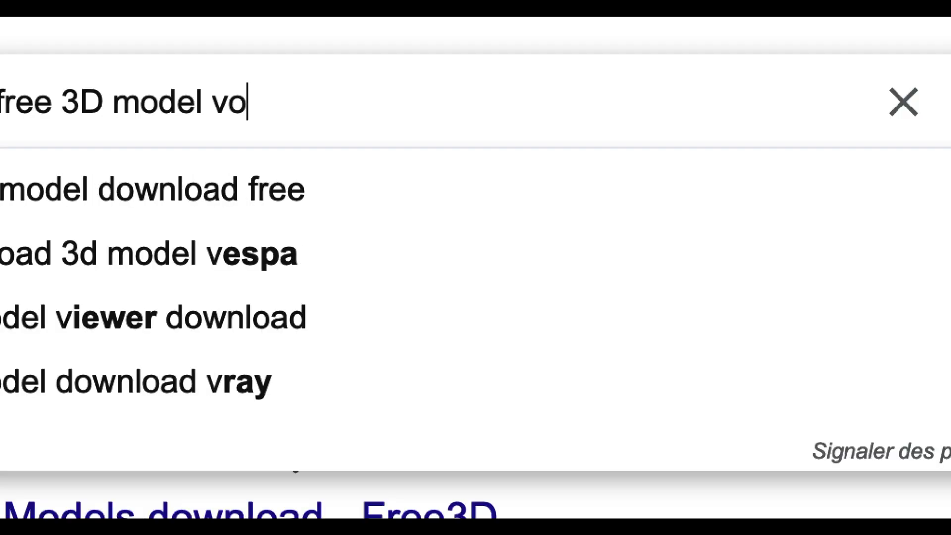
key(BackSpace)
text(intage bag)
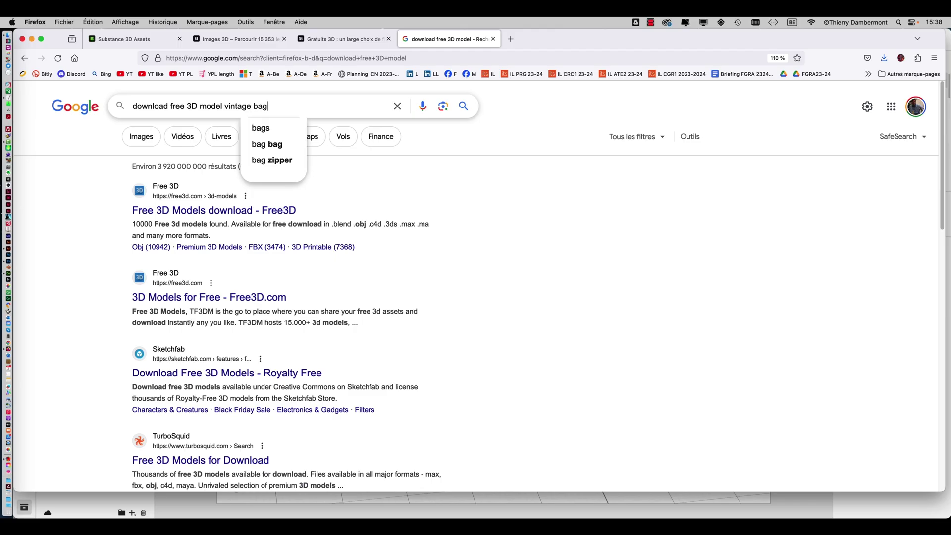
key(Return)
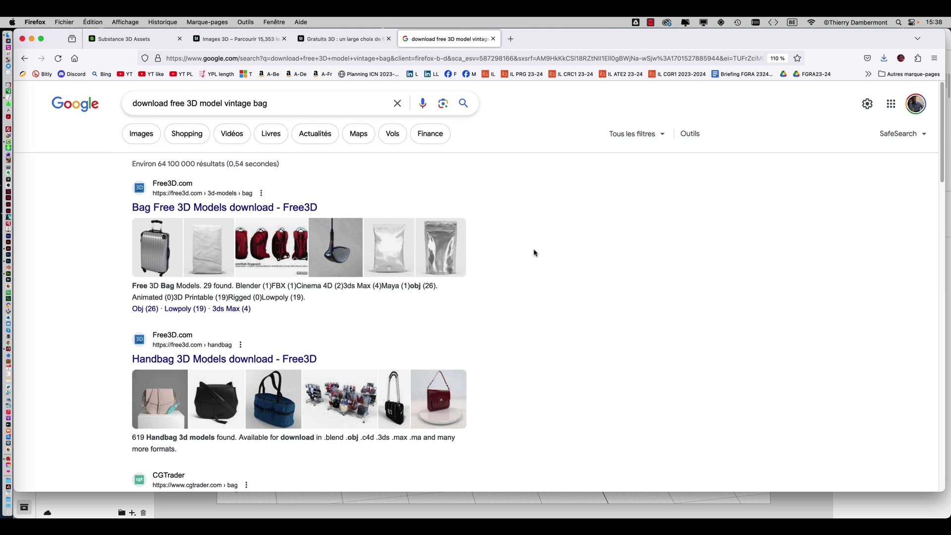
scroll(531, 252, down, 3)
scroll(491, 237, down, 2)
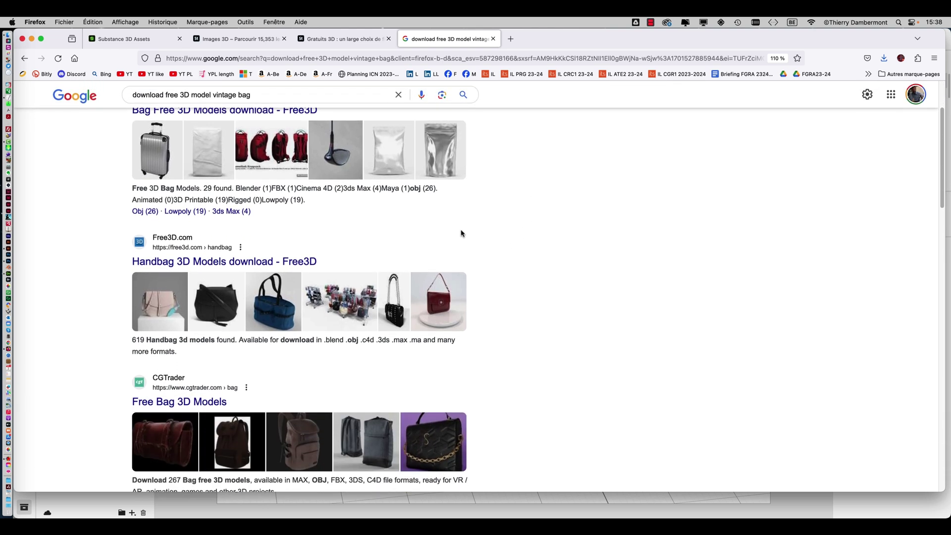
scroll(90, 301, down, 4)
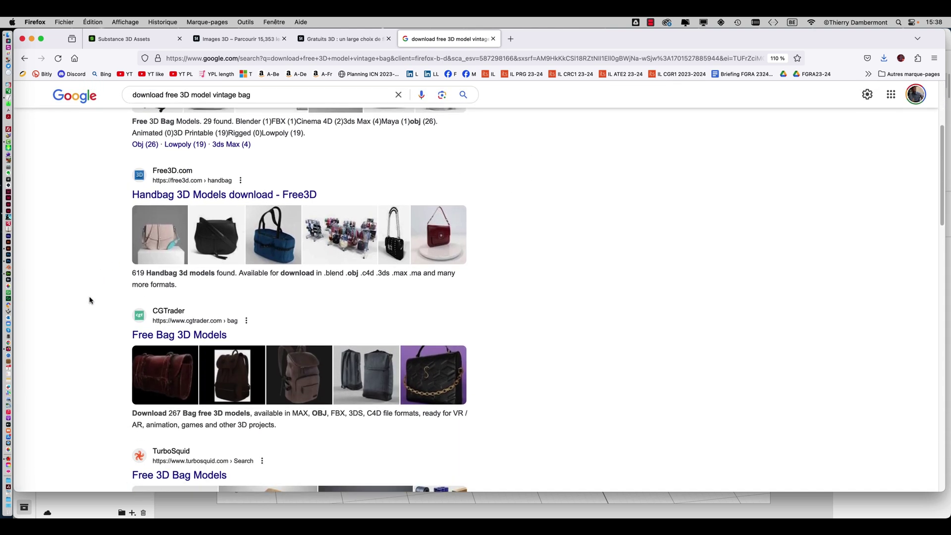
scroll(90, 299, down, 1)
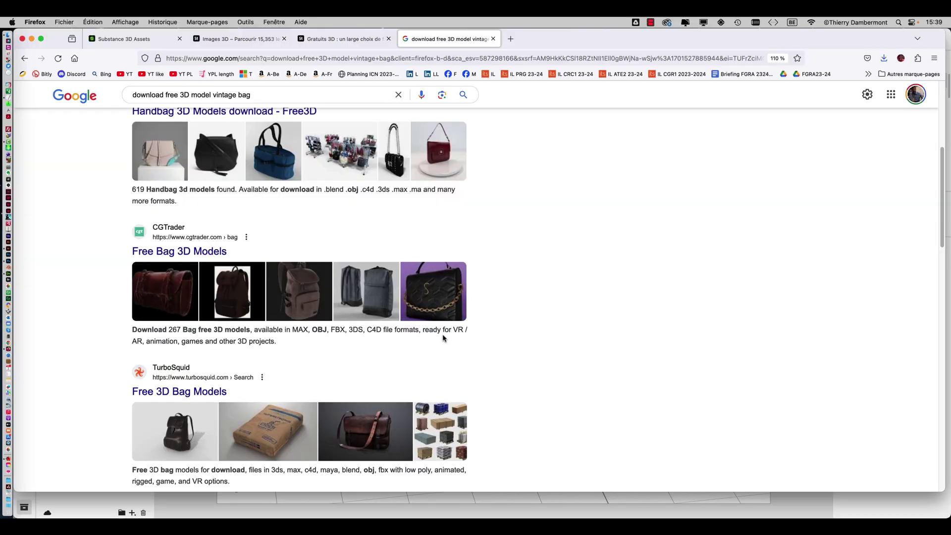
Open CGTrader's Black leather handbag model page, start its free download, and dismiss the sign-in prompt.
click(186, 253)
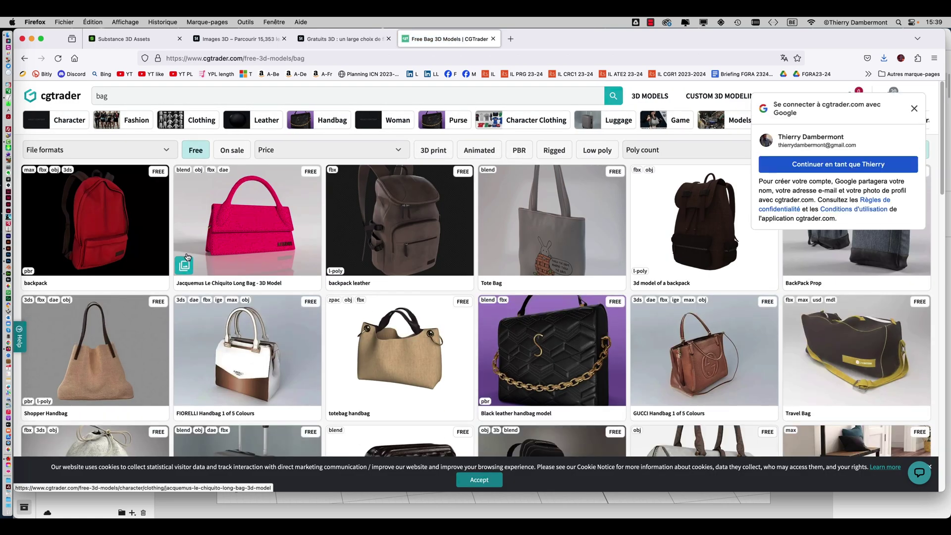
click(528, 319)
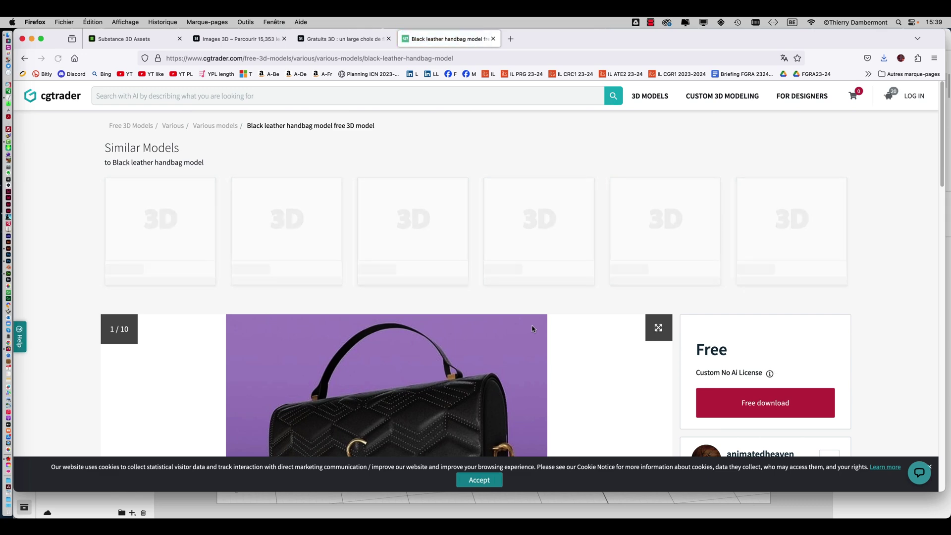
scroll(751, 277, down, 5)
click(752, 251)
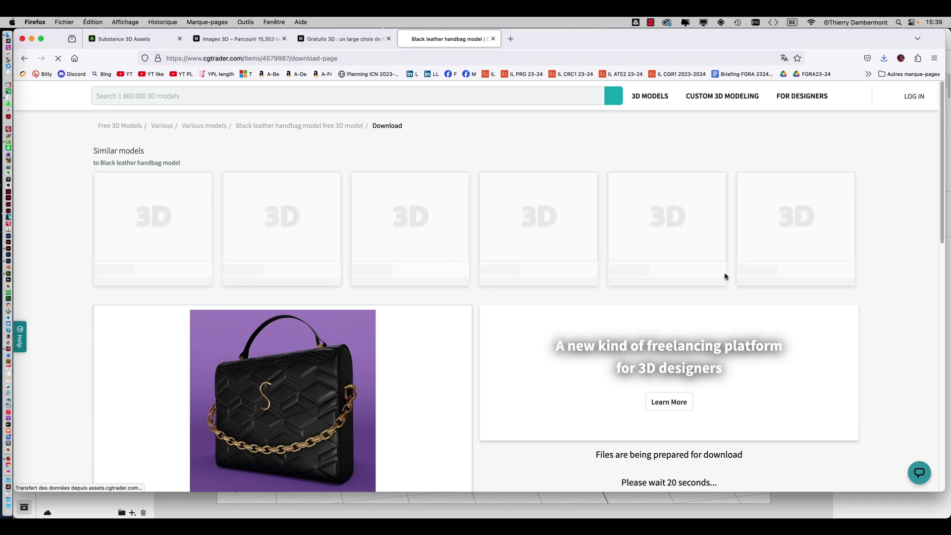
scroll(878, 341, down, 5)
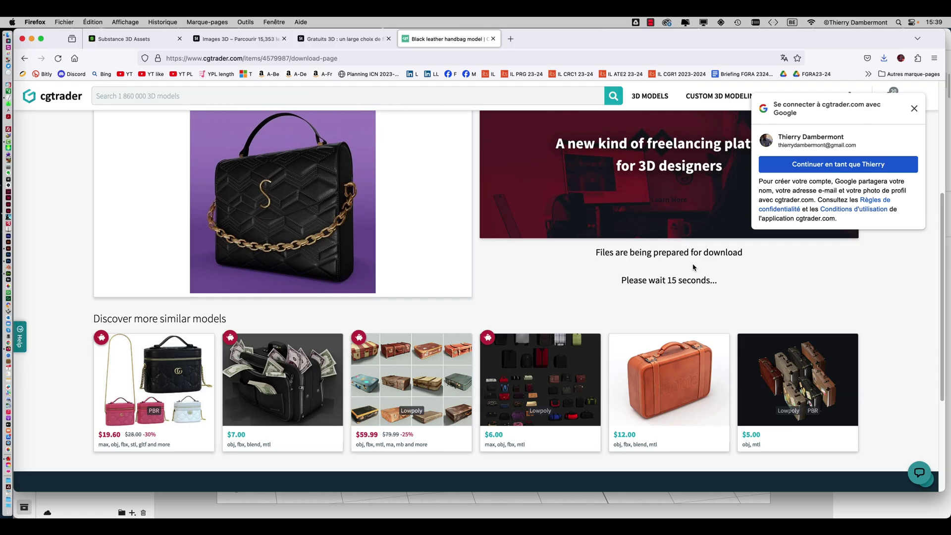
click(914, 108)
scroll(895, 283, up, 1)
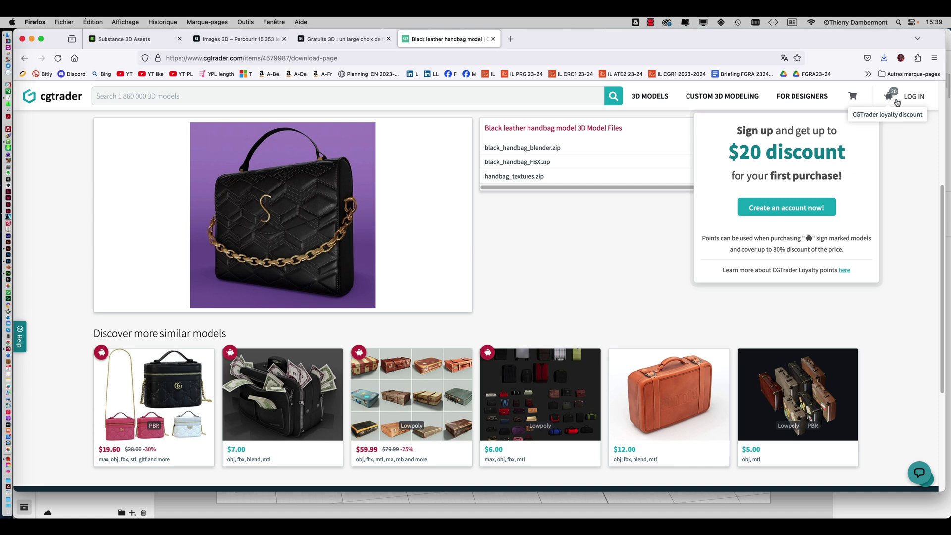
Check the browser's downloads list, then request the 2.62 MB black_handbag_FBX.zip download.
click(883, 58)
click(884, 59)
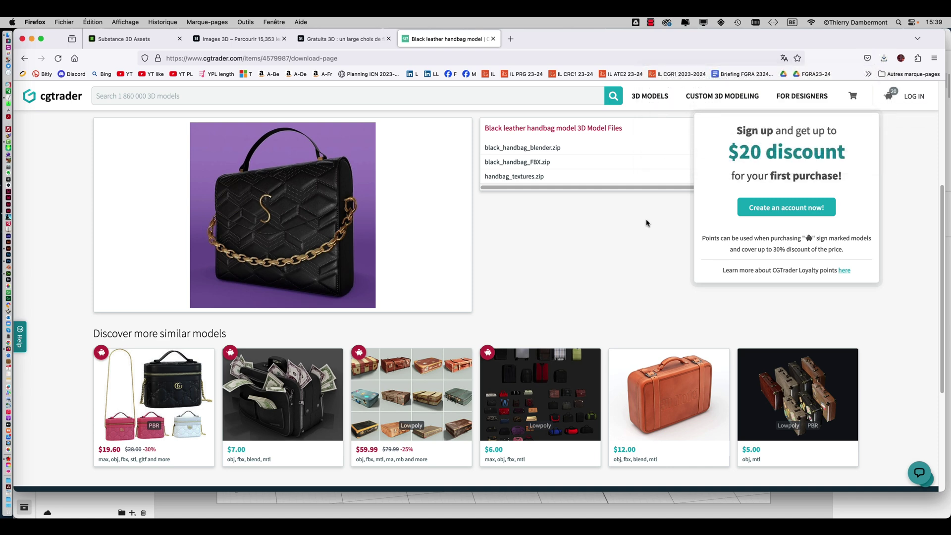
scroll(647, 223, up, 5)
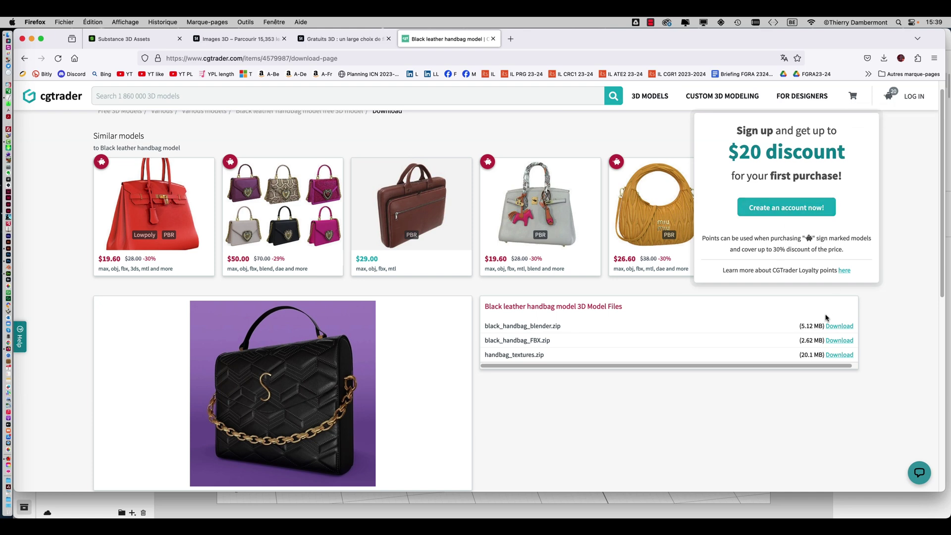
scroll(832, 319, down, 2)
scroll(842, 321, up, 2)
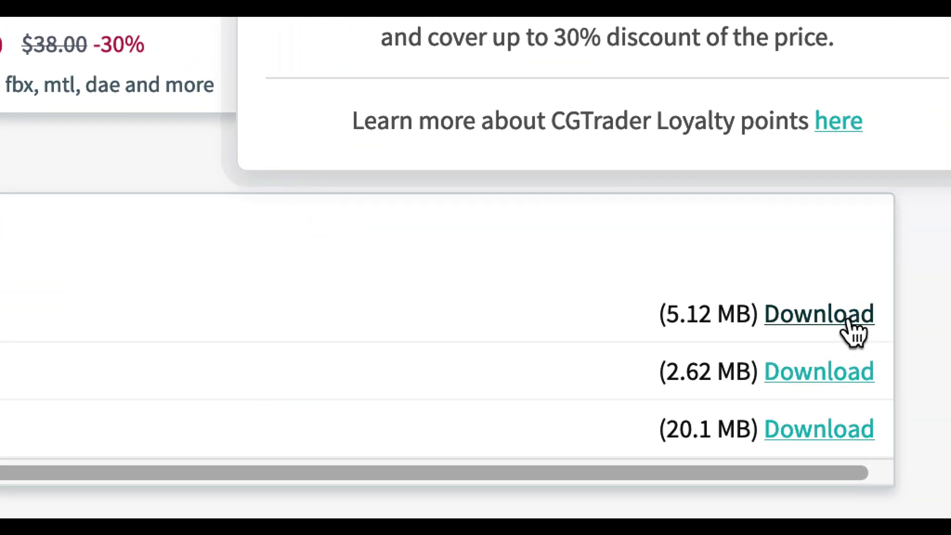
click(848, 371)
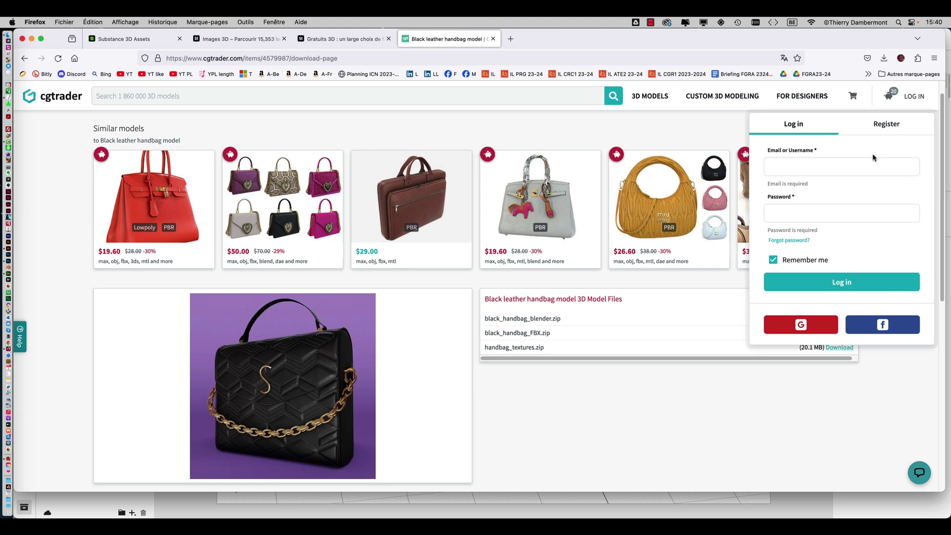
Sign in to CGTrader with the saved account e-mail and password, saving the login in the browser.
click(887, 128)
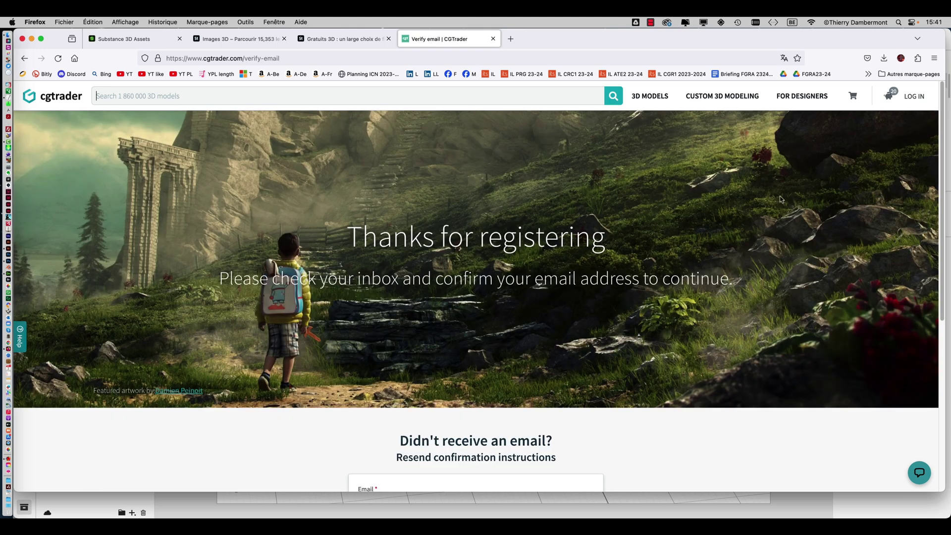
click(911, 99)
click(786, 164)
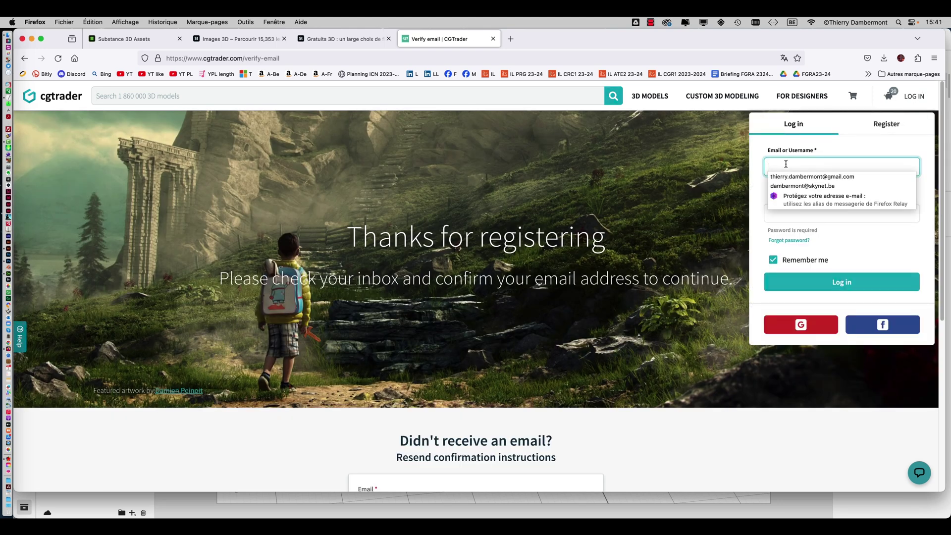
click(806, 177)
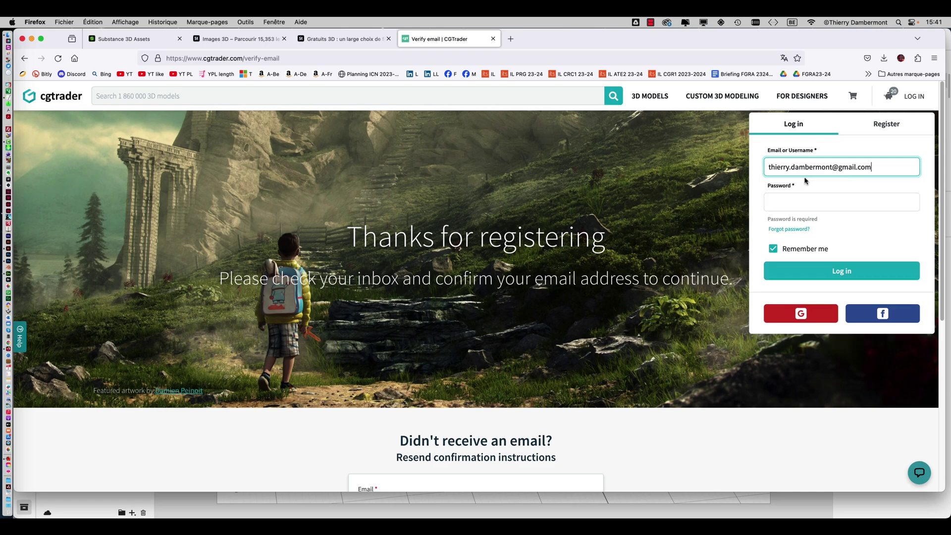
click(793, 204)
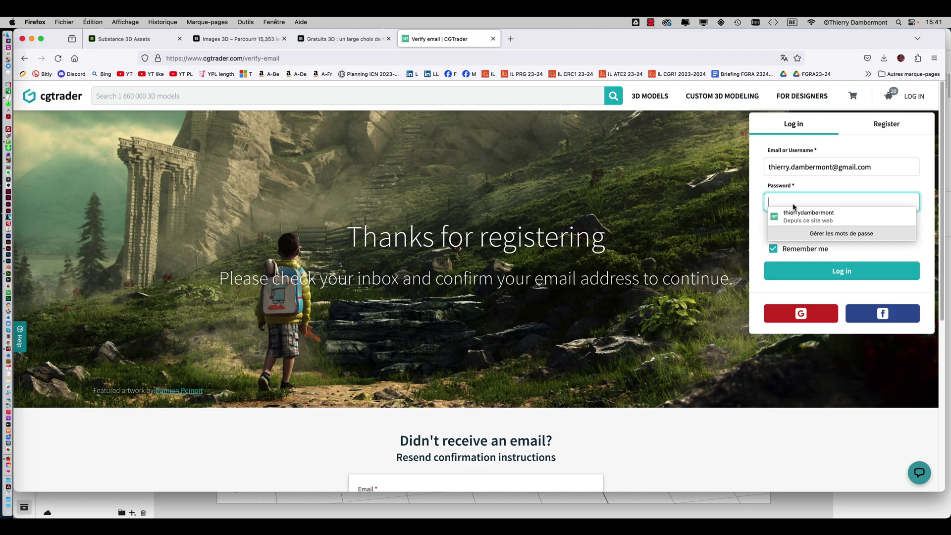
text(••)
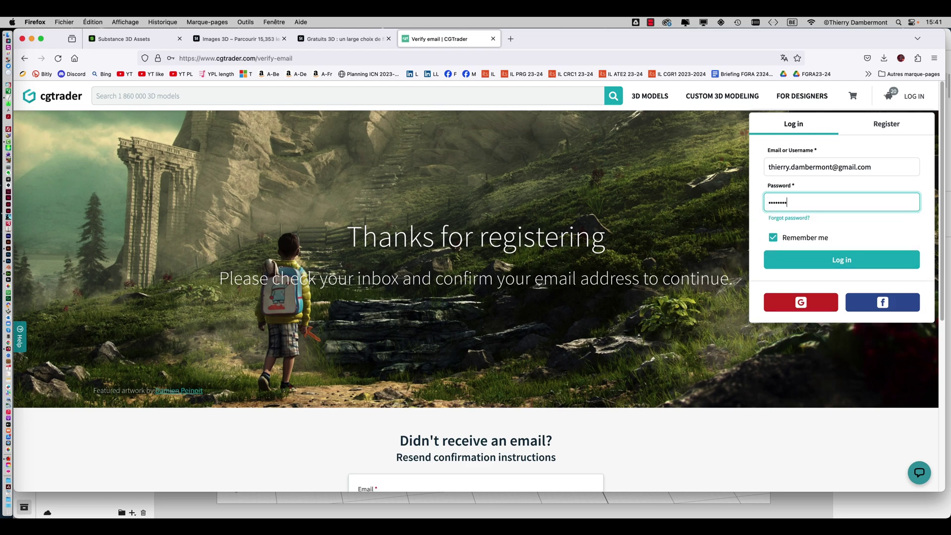
drag(803, 205, 764, 197)
text(•)
click(828, 259)
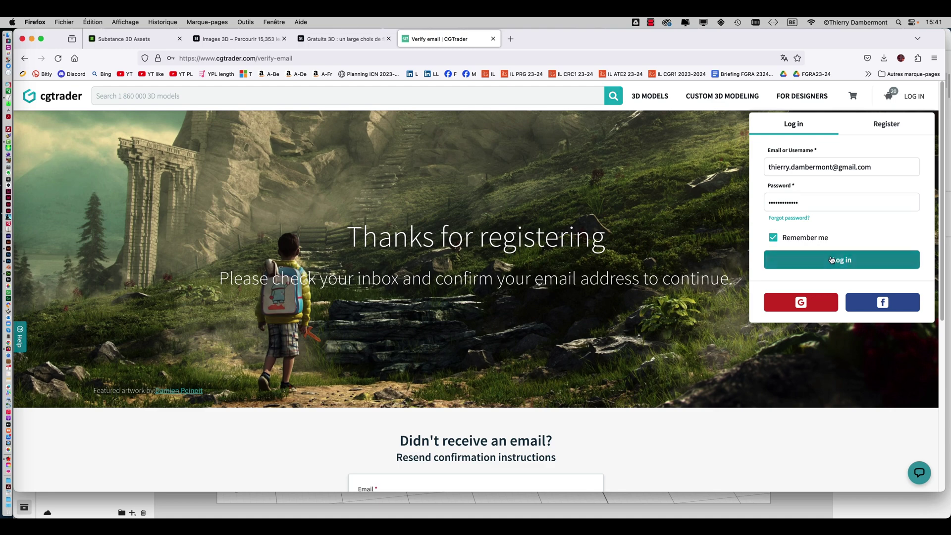
click(322, 179)
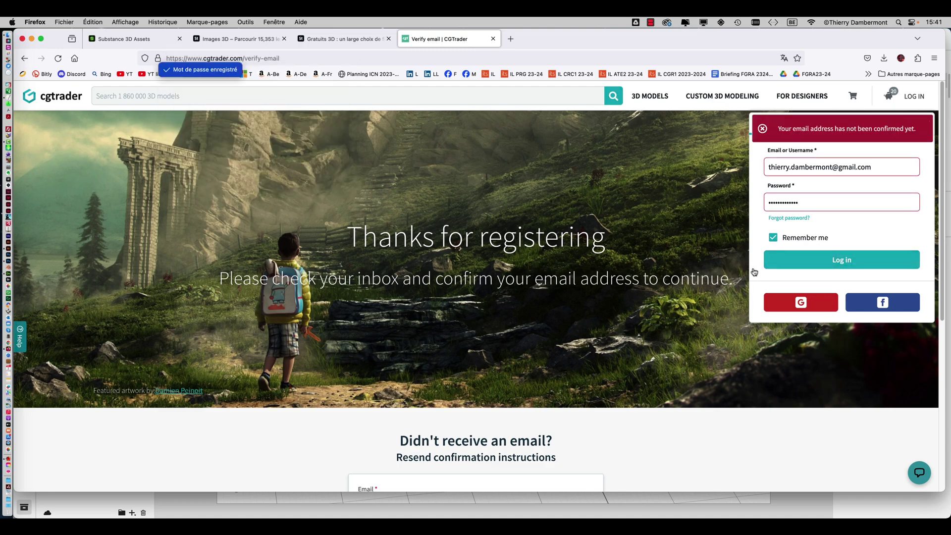
click(775, 270)
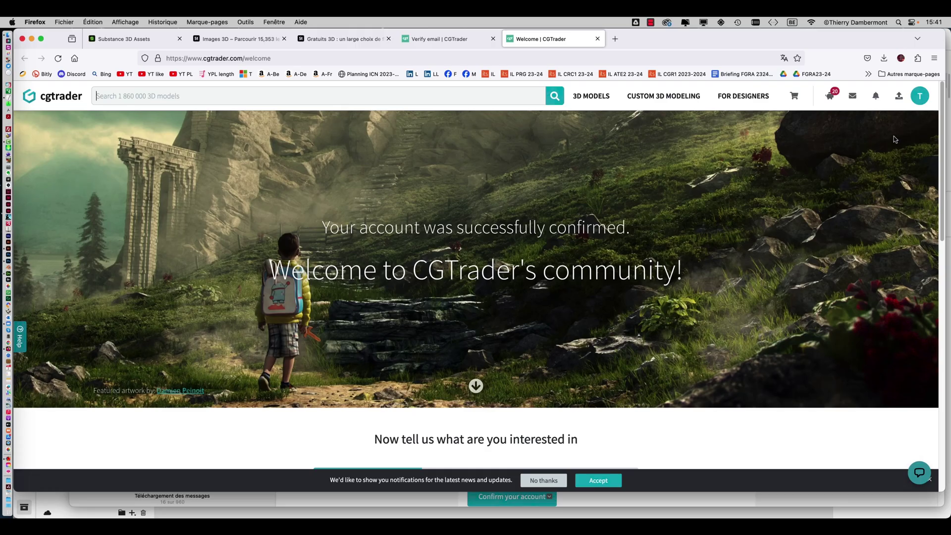
Allow CGTrader notifications, return to the handbag download tab, and log in with the saved login.
click(597, 482)
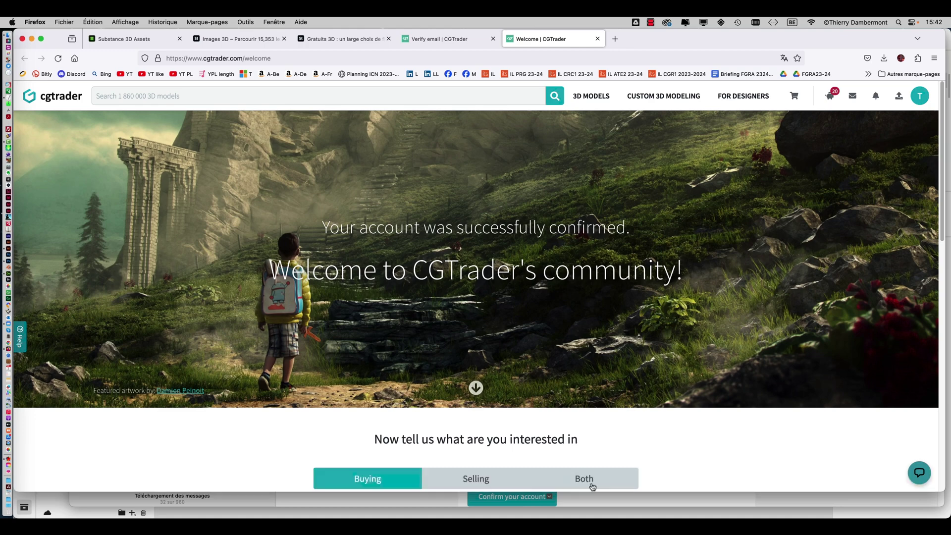
drag(944, 511, 946, 517)
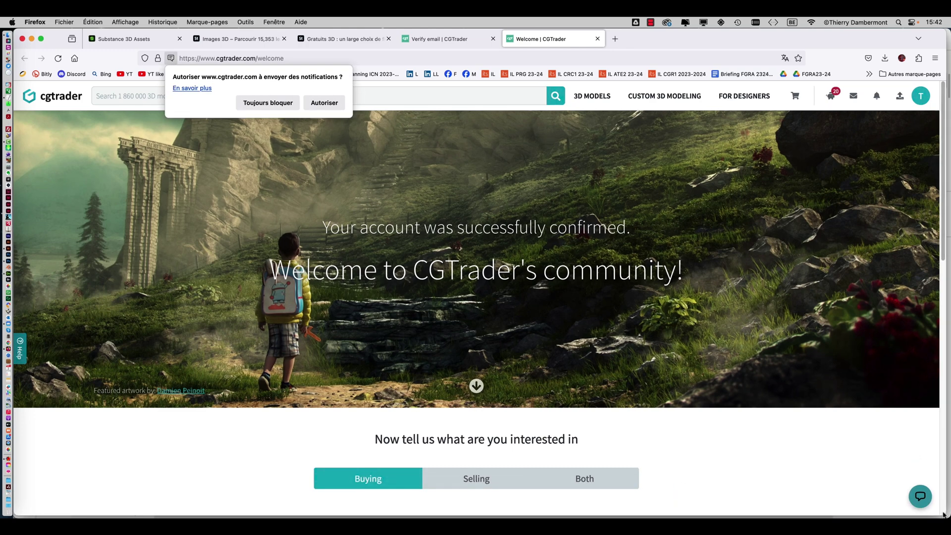
click(326, 104)
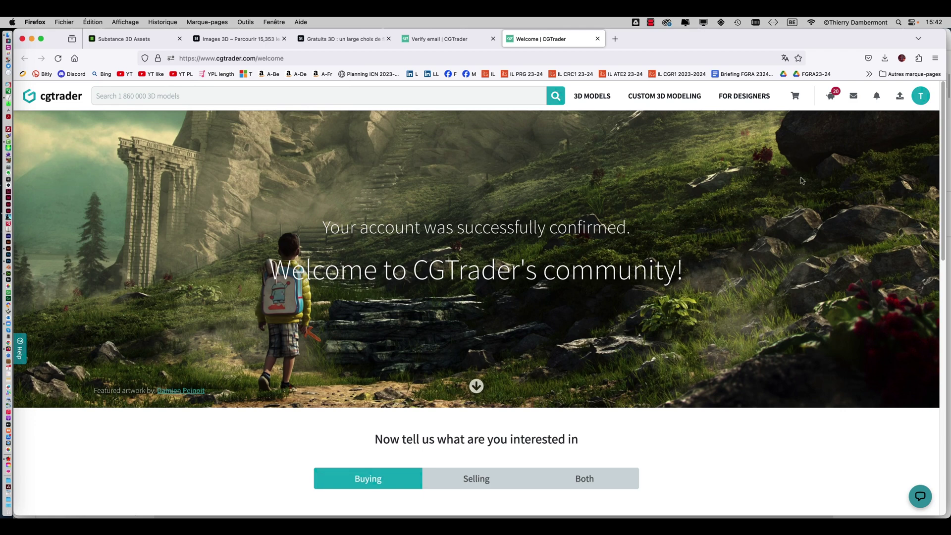
key(ctrl+shift+Tab)
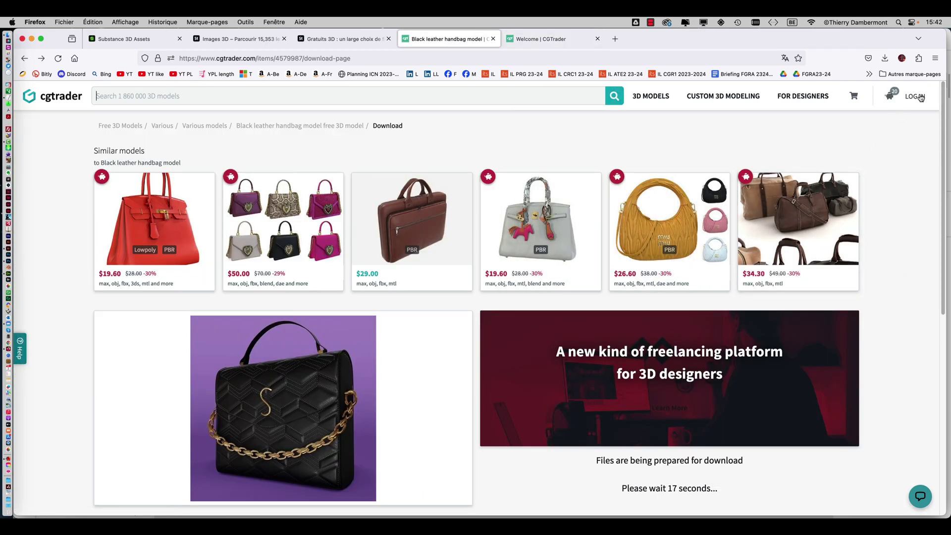
click(374, 56)
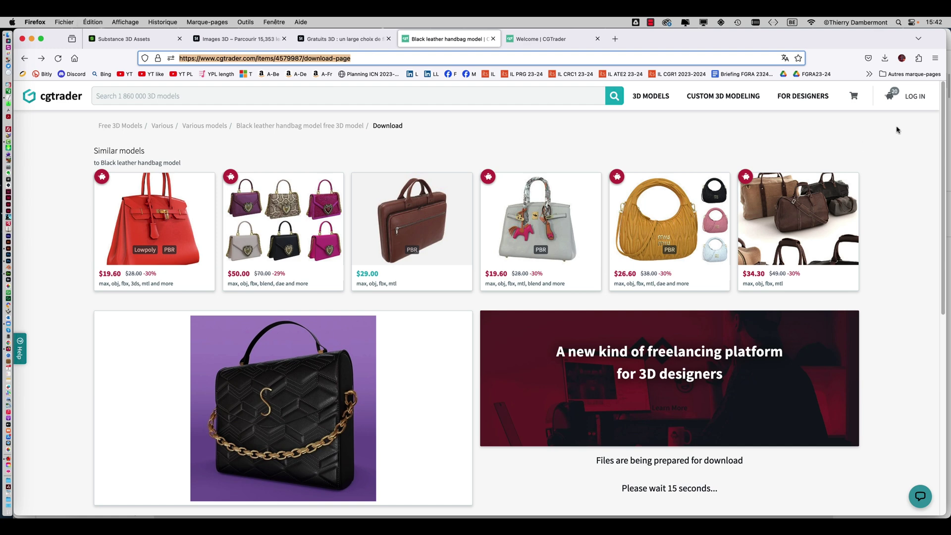
click(915, 96)
click(800, 167)
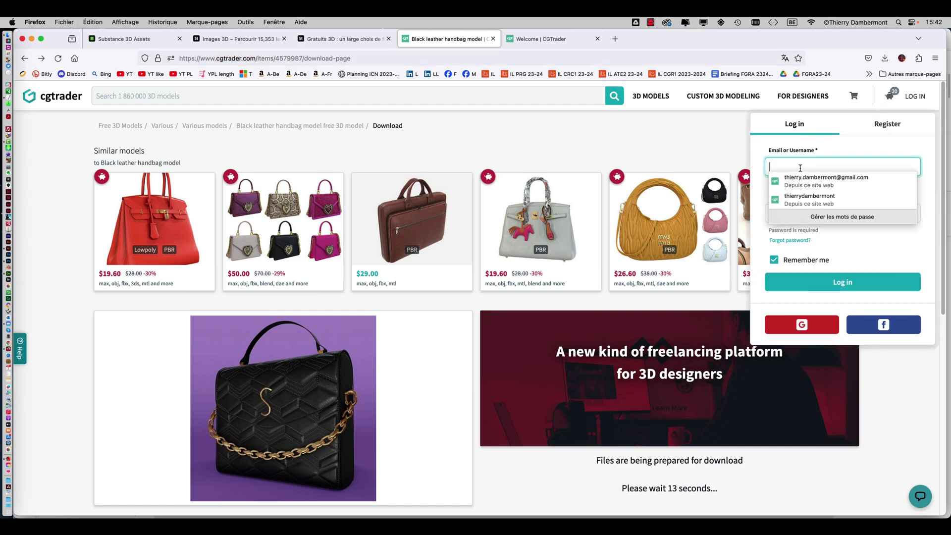
click(809, 181)
click(818, 257)
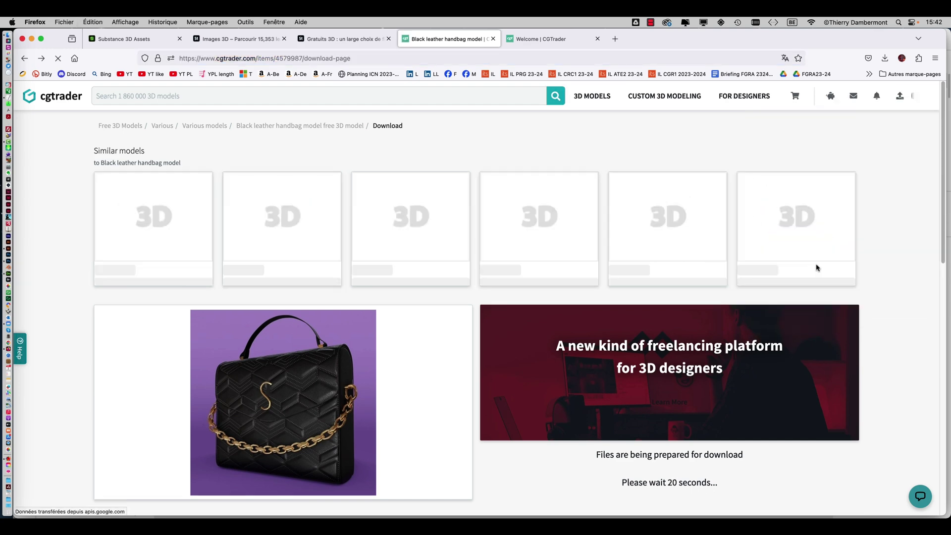
Scroll the handbag download page until the countdown ends and the zip file links appear.
scroll(694, 320, down, 5)
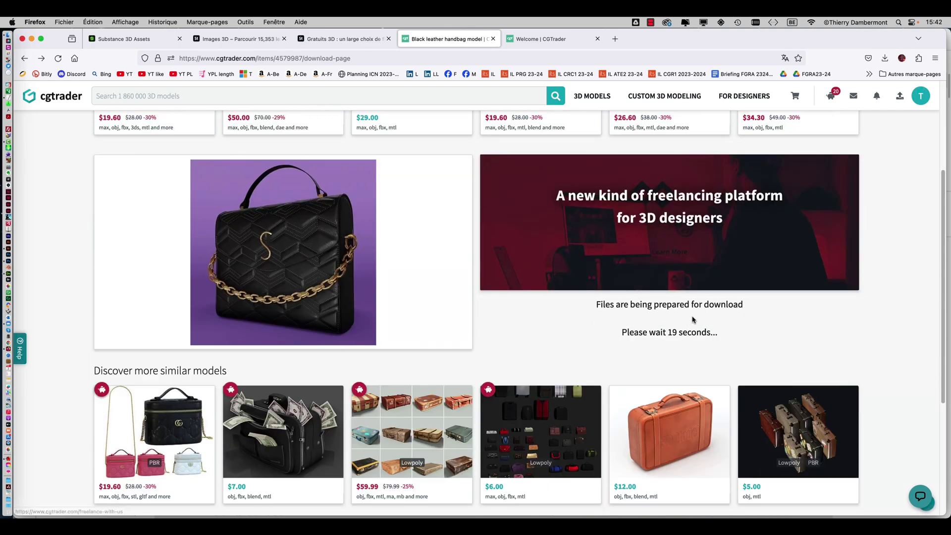
scroll(694, 319, up, 4)
scroll(644, 307, down, 5)
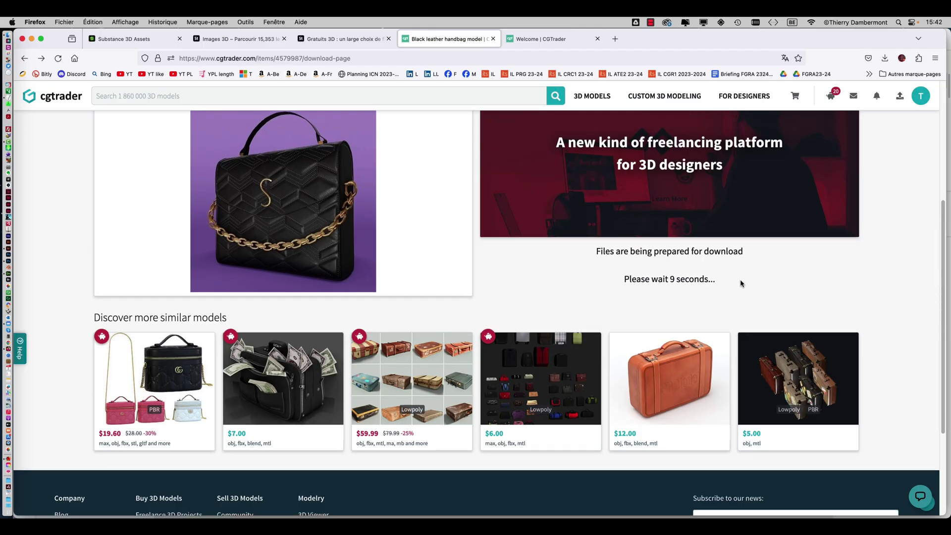
scroll(741, 280, down, 1)
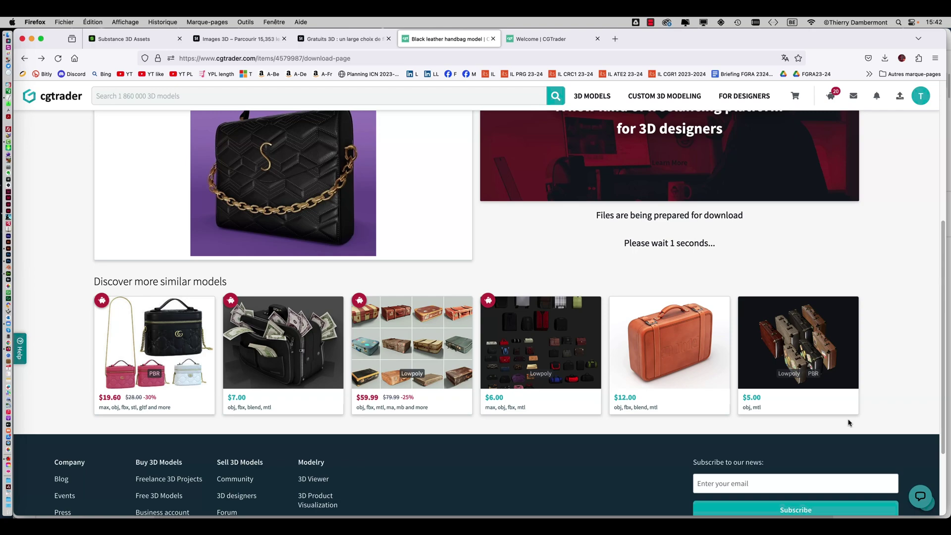
scroll(854, 308, up, 5)
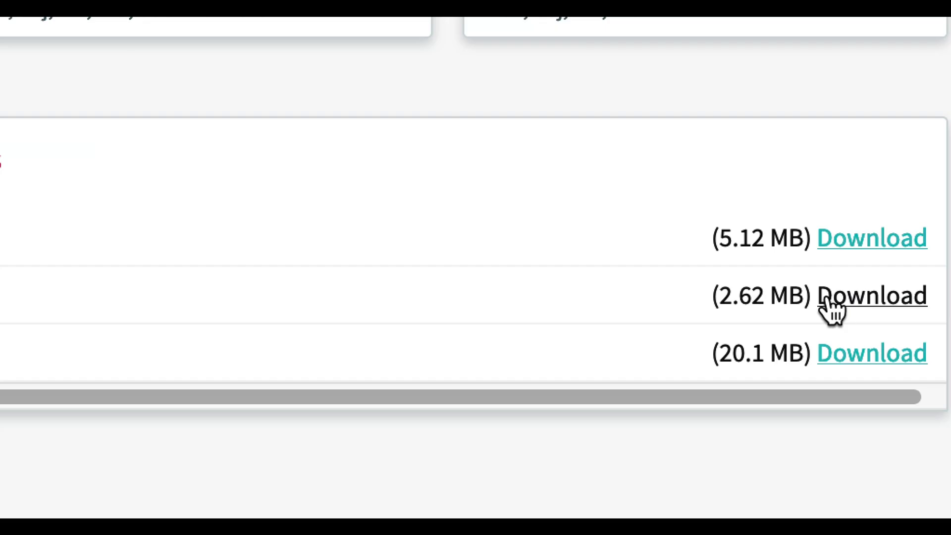
Save the 2.62 MB FBX zip into a new 'modele de CGTRADER' folder in TRAVAIL ENSEMBLE.
click(828, 303)
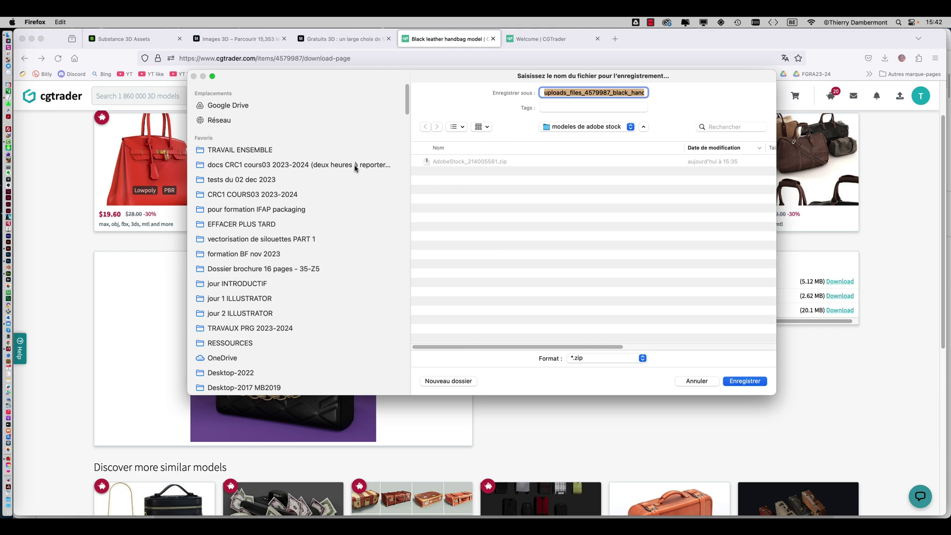
click(558, 128)
click(560, 132)
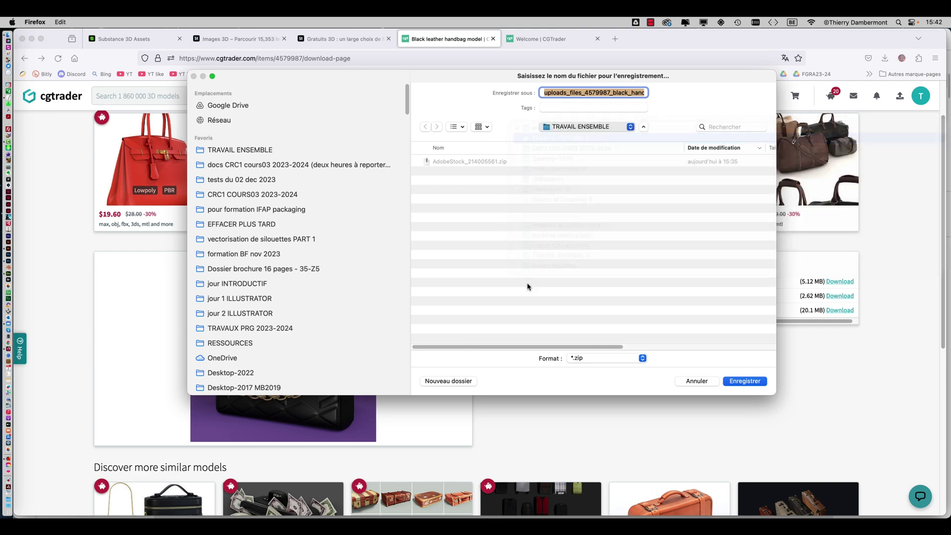
click(449, 381)
text(modele de CGTRADER)
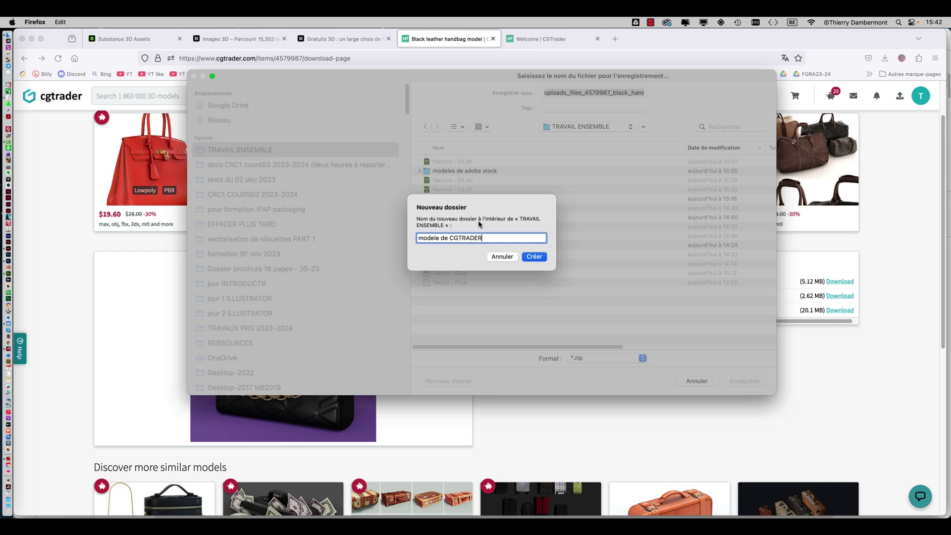
click(534, 256)
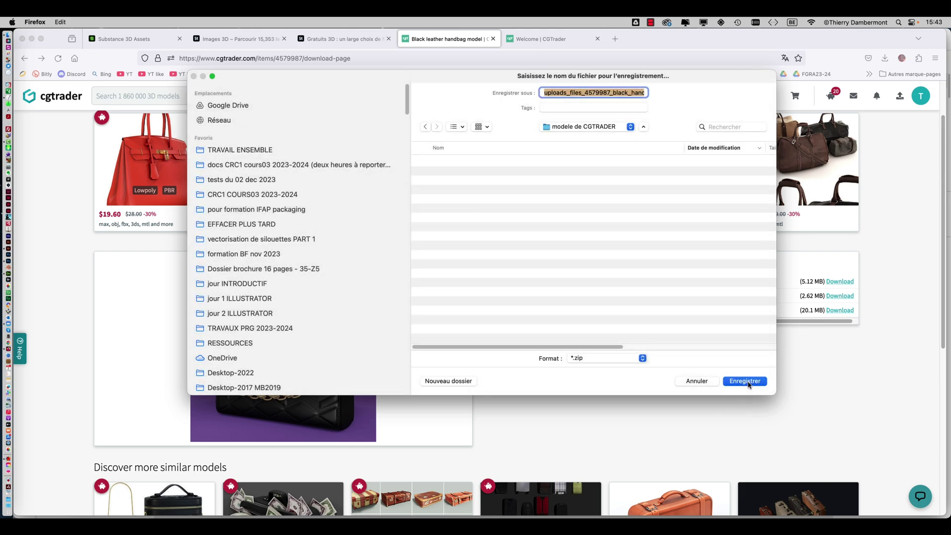
click(748, 383)
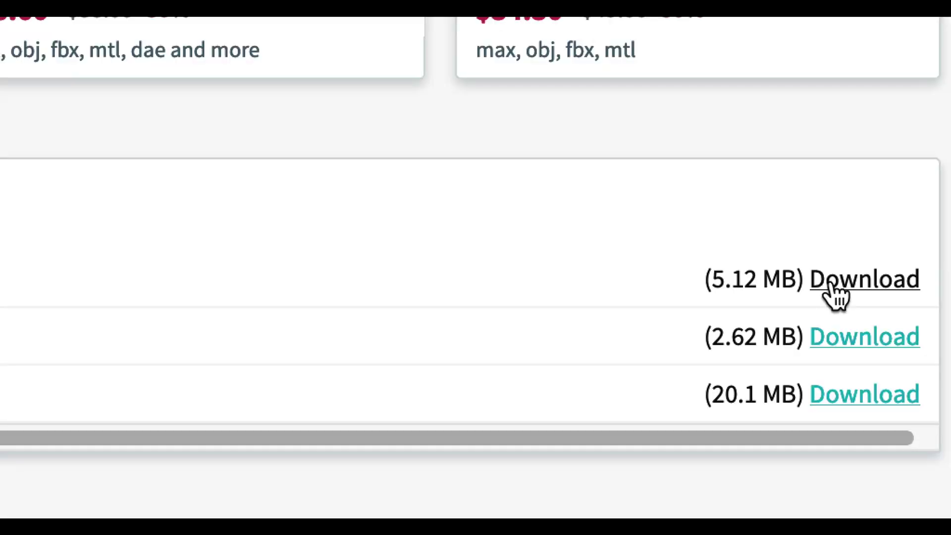
Download the 5.12 MB Blender and 20.1 MB textures archives into the same folder.
click(832, 282)
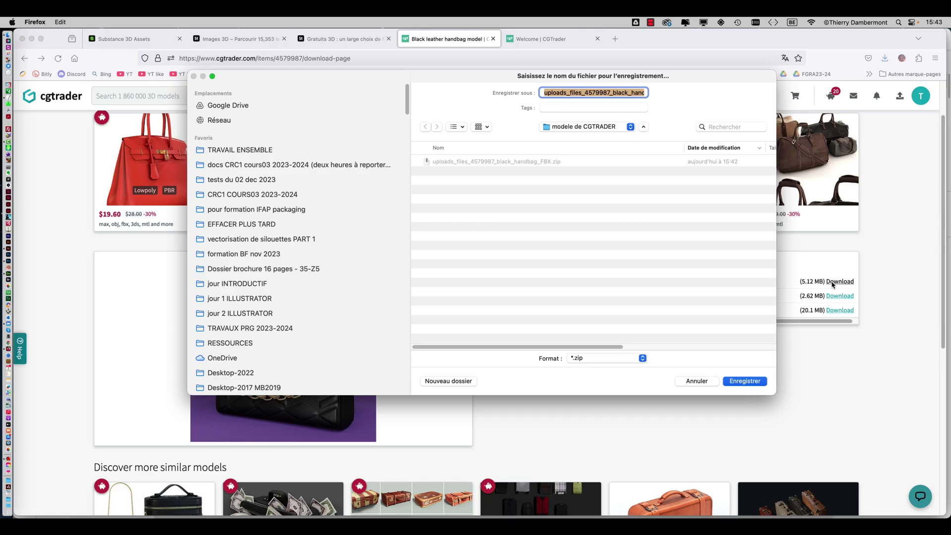
click(753, 382)
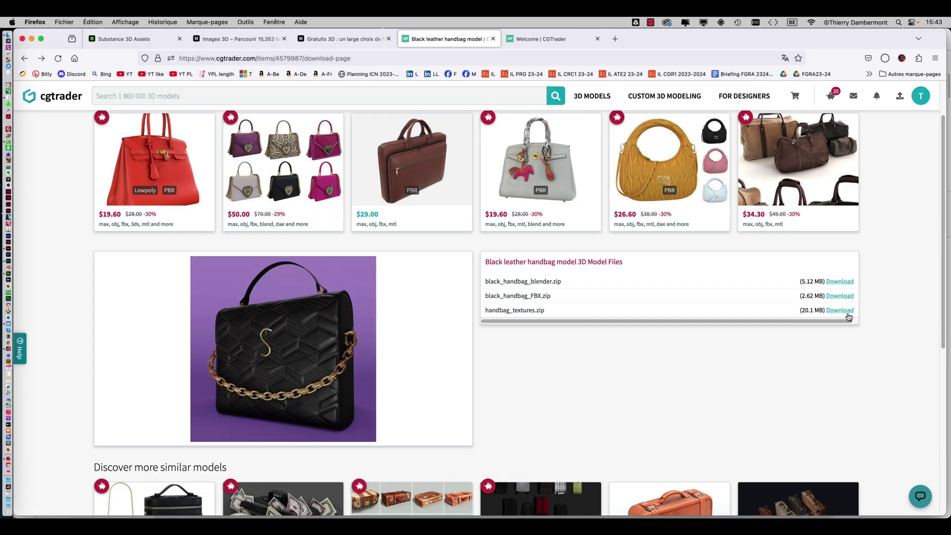
click(844, 316)
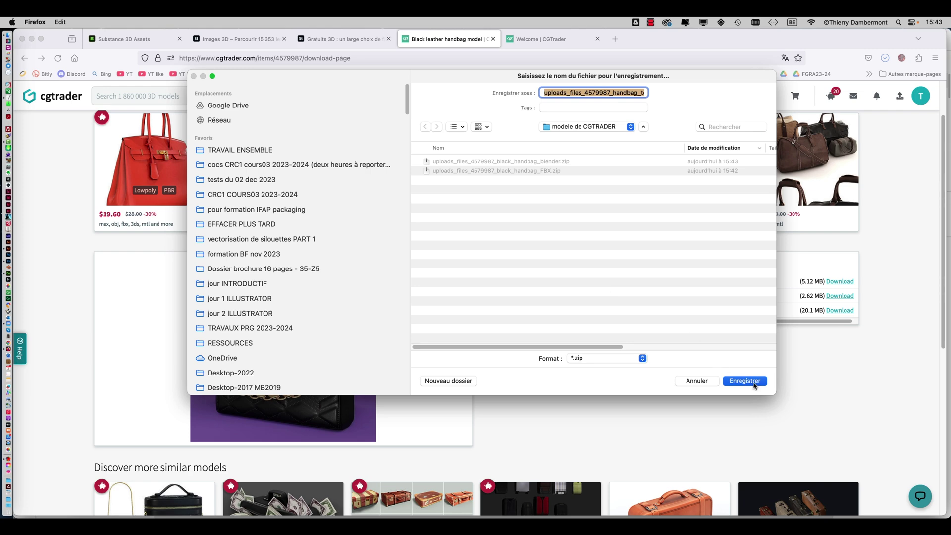
click(754, 382)
key(super+Tab)
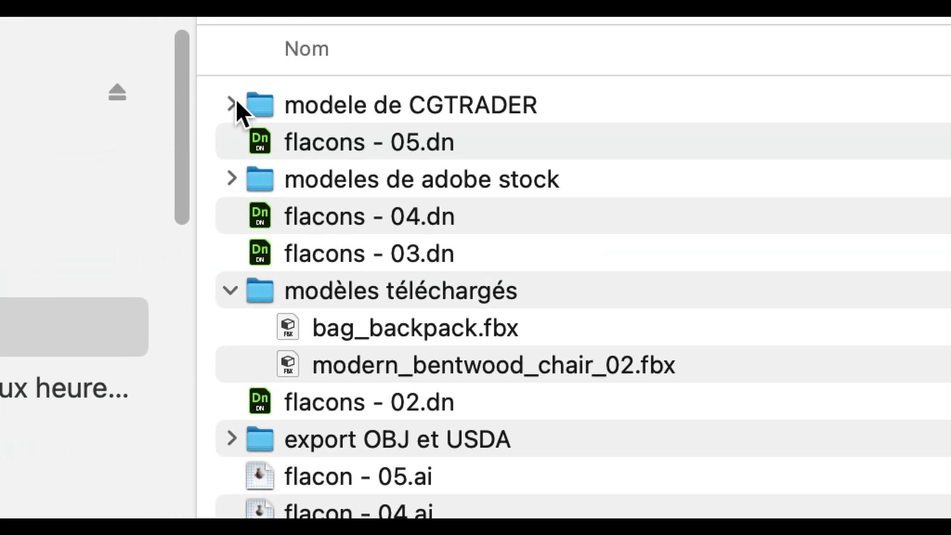
Expand modele de CGTRADER and extract black_handbag_FBX.zip to get black_handbag_FBX.fbx.
click(145, 110)
click(325, 115)
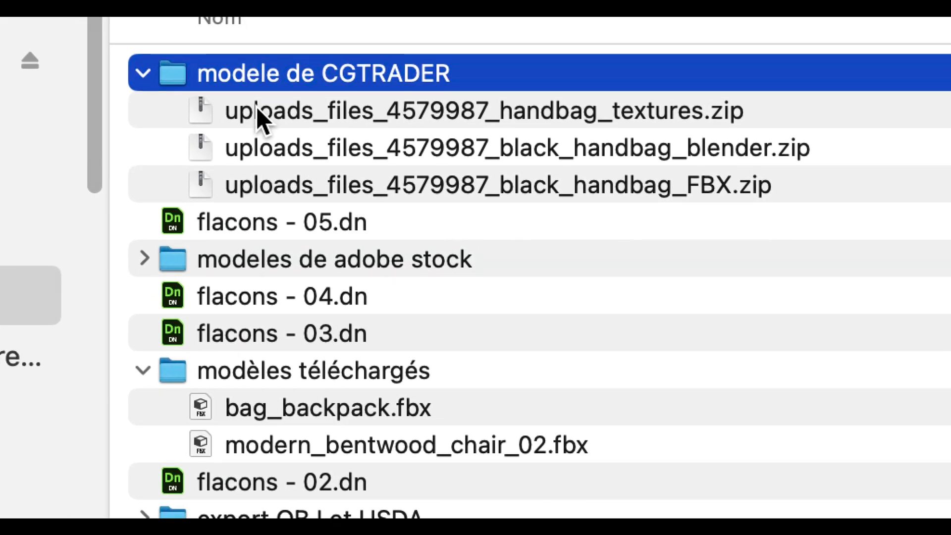
click(256, 110)
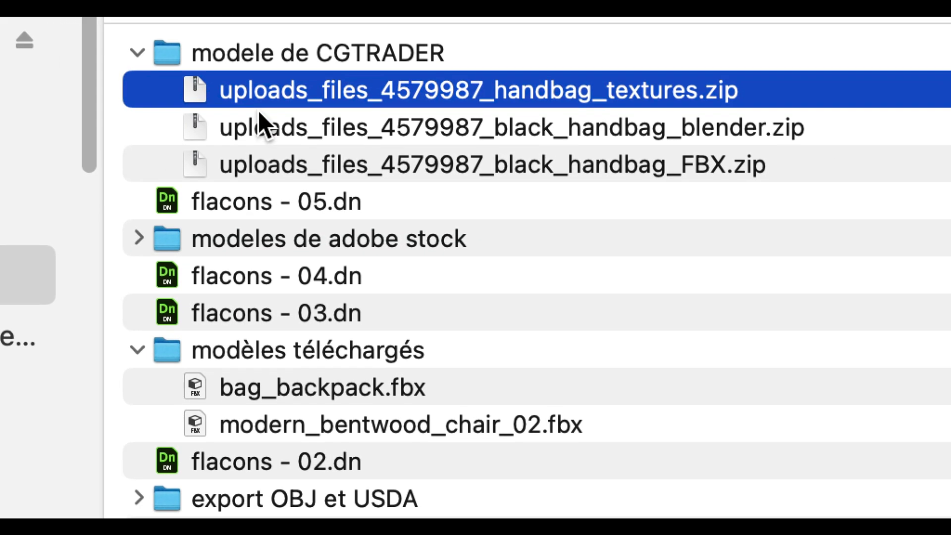
click(267, 142)
click(258, 123)
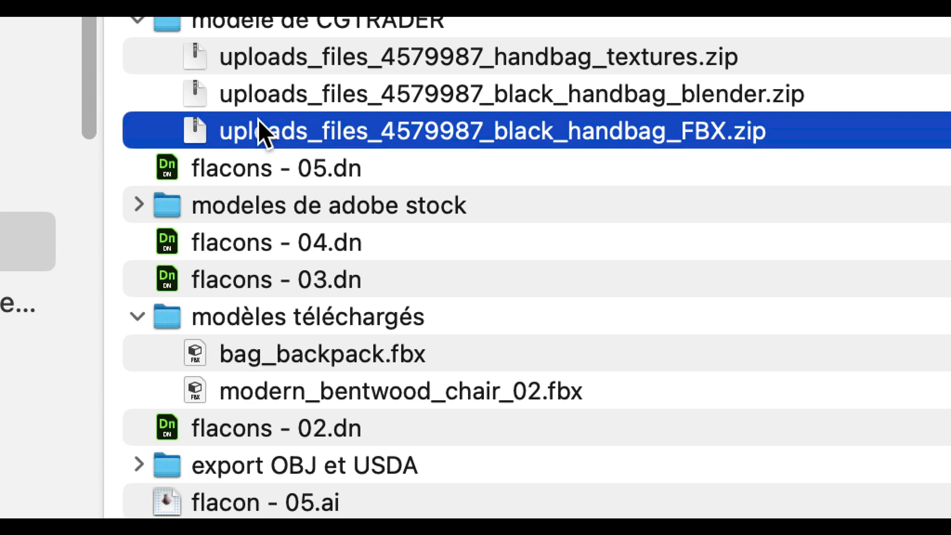
double_click(257, 123)
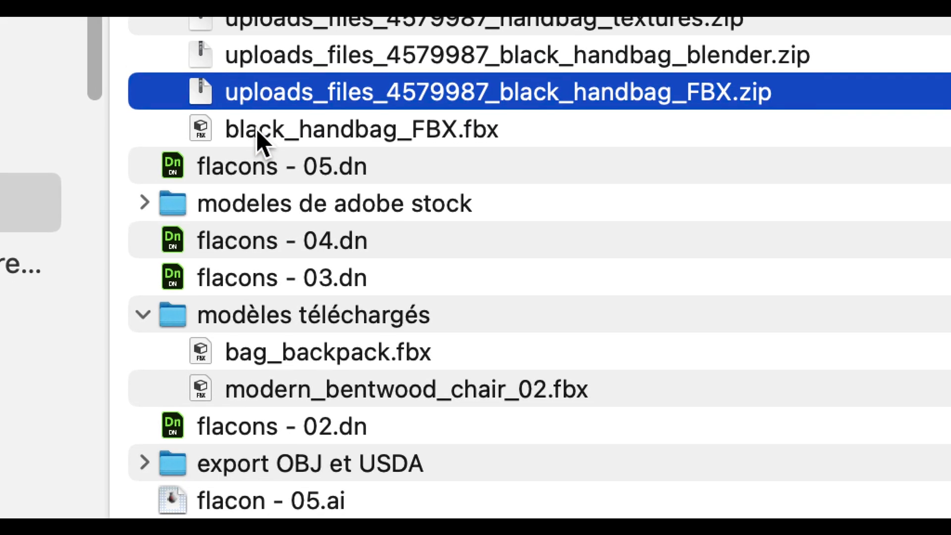
click(258, 129)
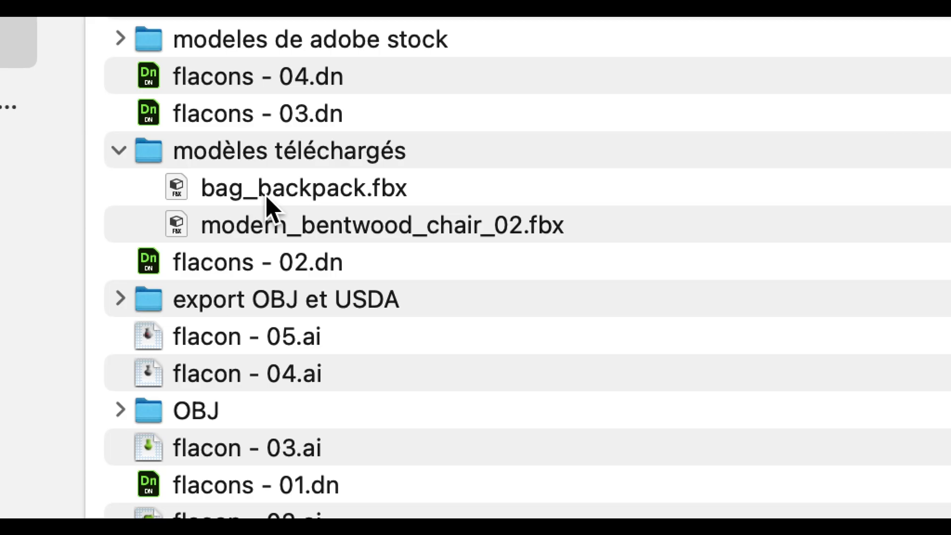
Look over bag_backpack.fbx and modern_bentwood_chair_02.fbx, then collapse the modèles téléchargés folder.
click(266, 197)
click(266, 226)
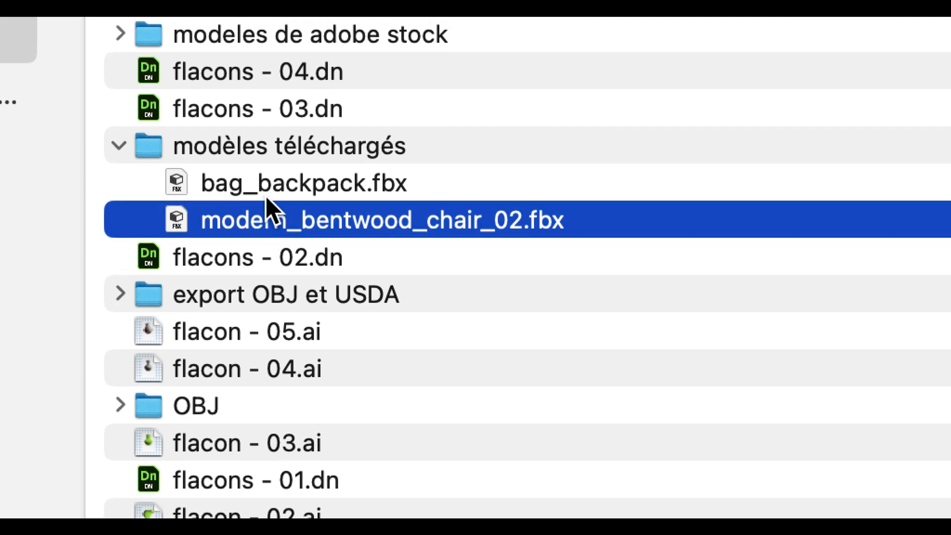
click(261, 186)
click(126, 163)
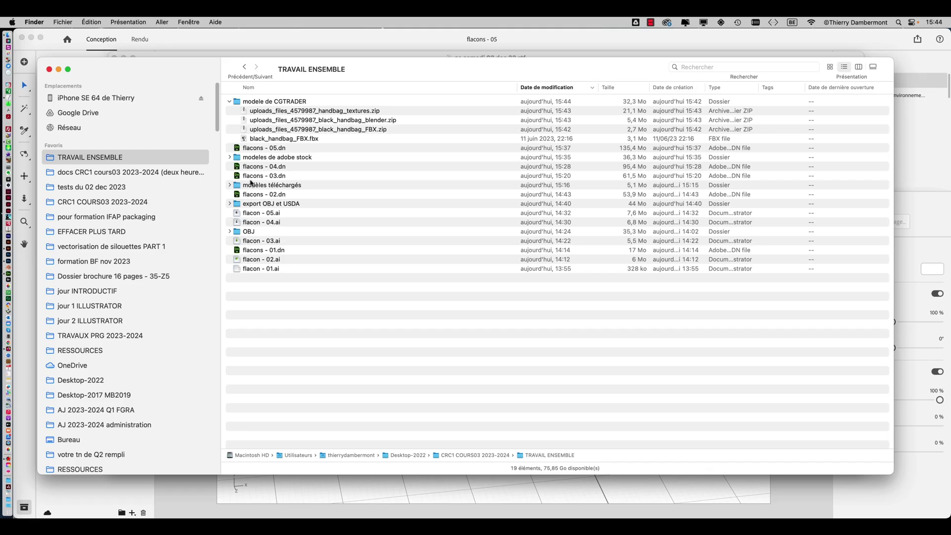
key(super+Tab)
key(super+Tab)
key(super+Tab)
key(super+Tab)
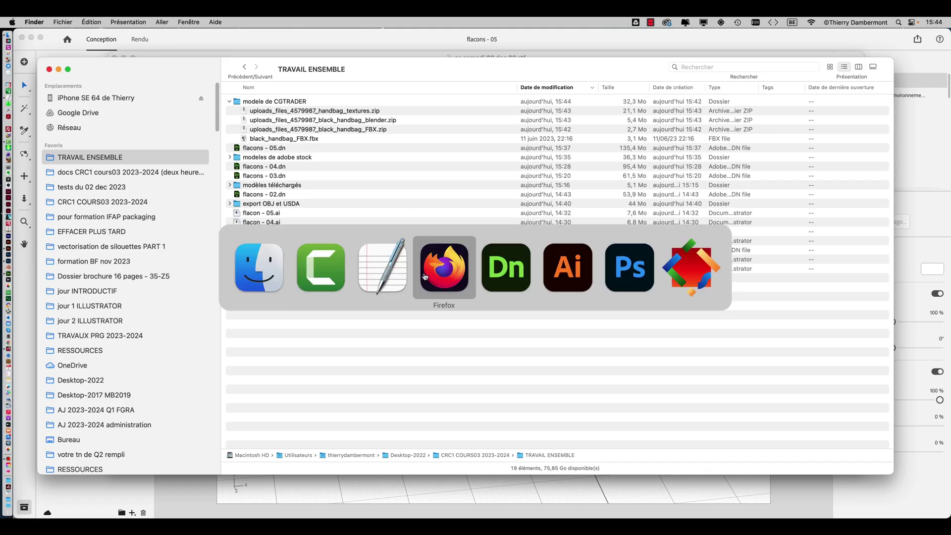
Import black_handbag_FBX.fbx from the modele de CGTRADER folder as a 3D model.
scroll(301, 208, down, 3)
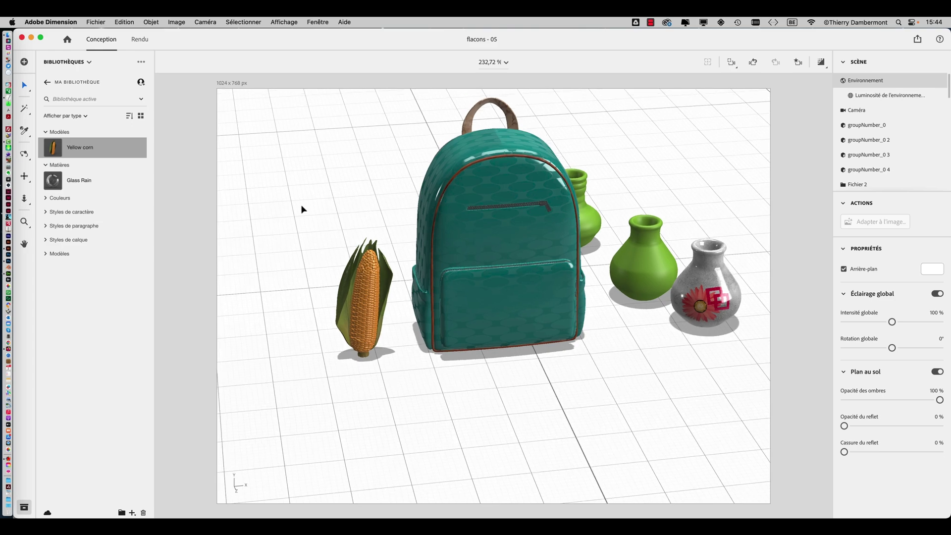
click(96, 21)
mouse_move(120, 144)
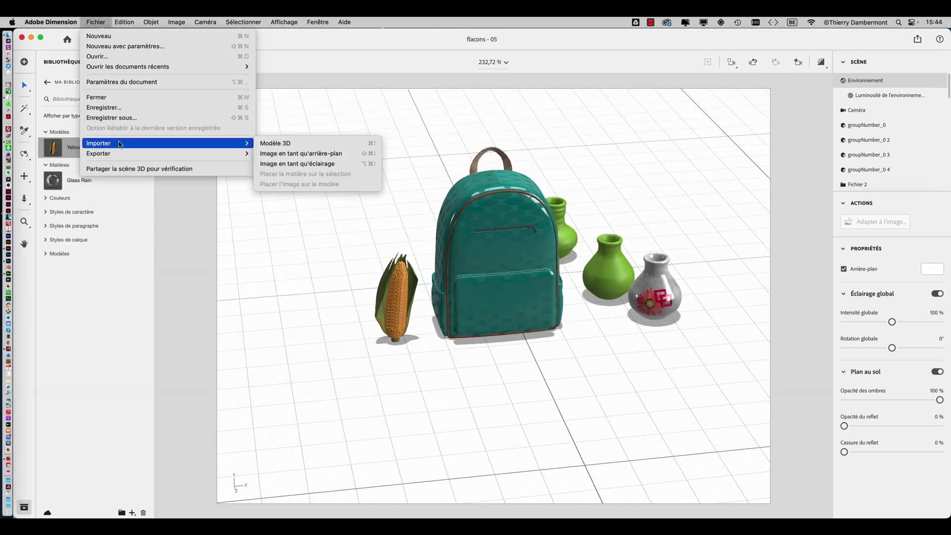
click(274, 145)
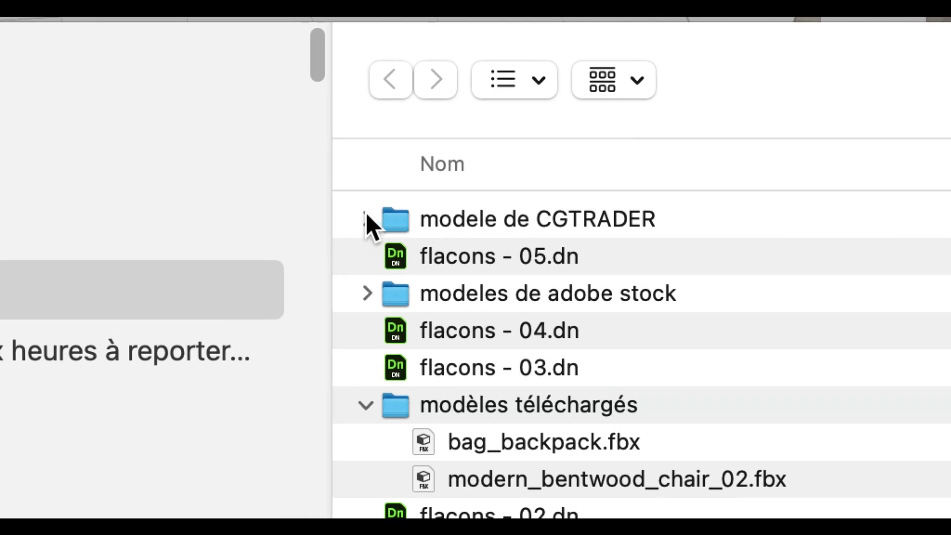
click(364, 217)
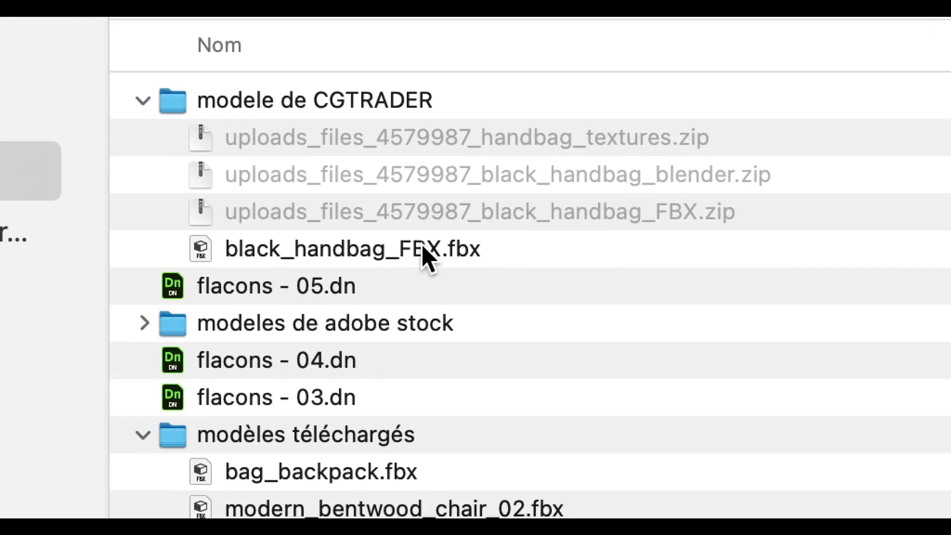
click(511, 324)
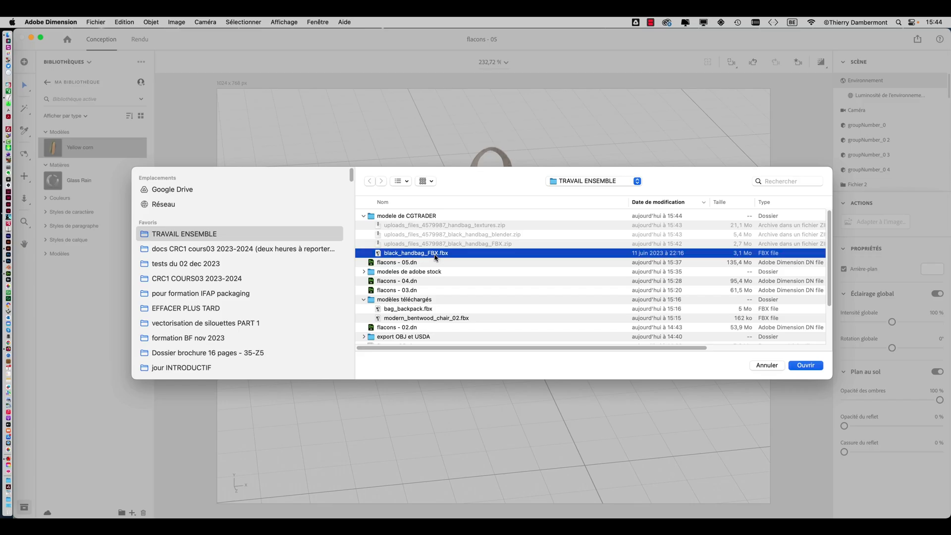
click(805, 366)
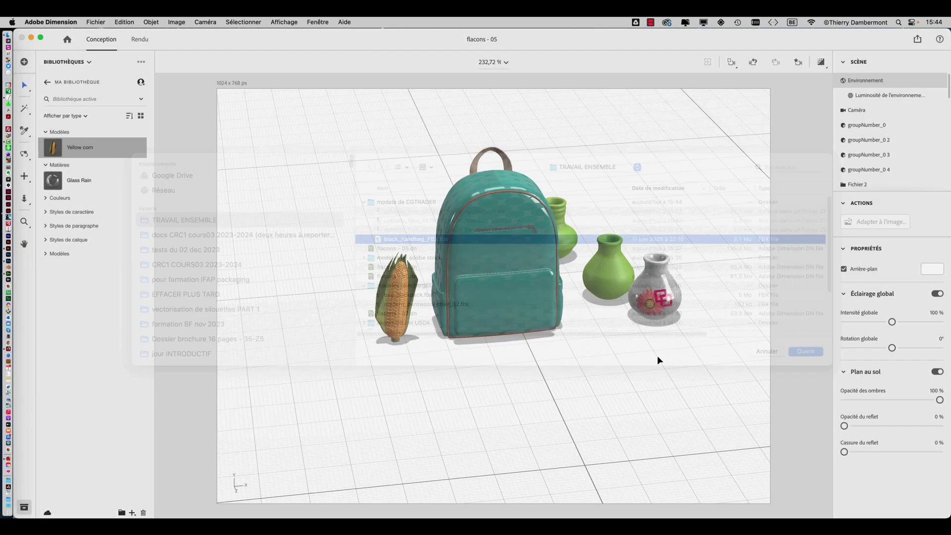
Position the handbag on the floor near the vases, orbiting to check its placement.
drag(657, 456, 629, 328)
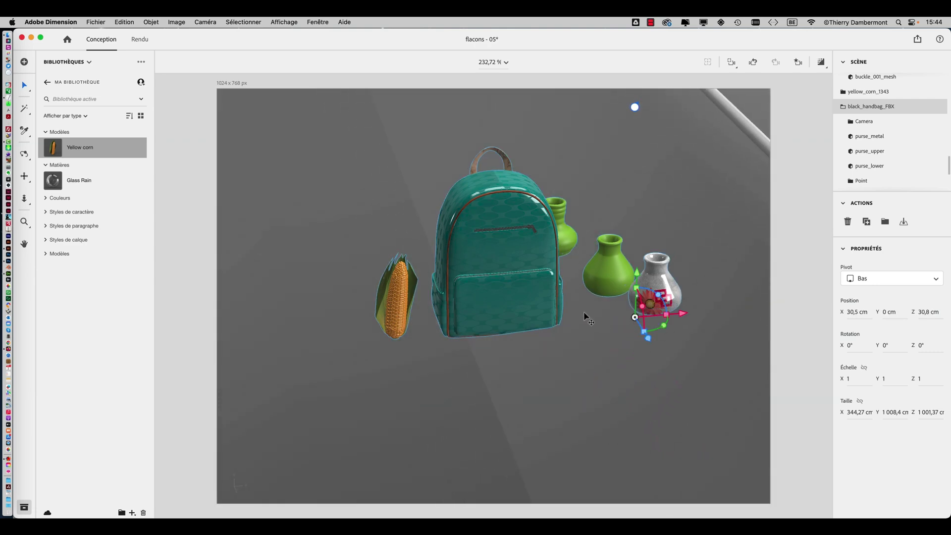
scroll(585, 317, down, 10)
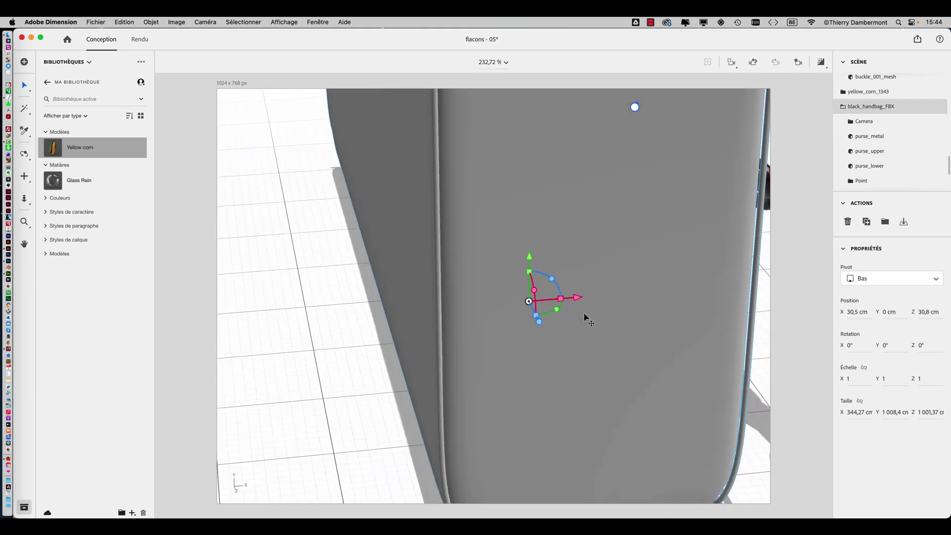
scroll(584, 318, down, 10)
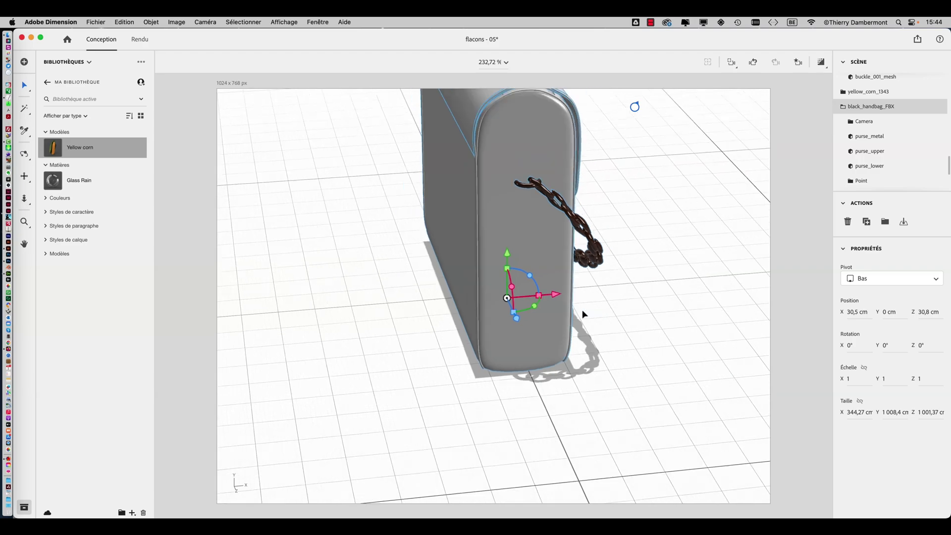
right_drag(588, 307, 616, 274)
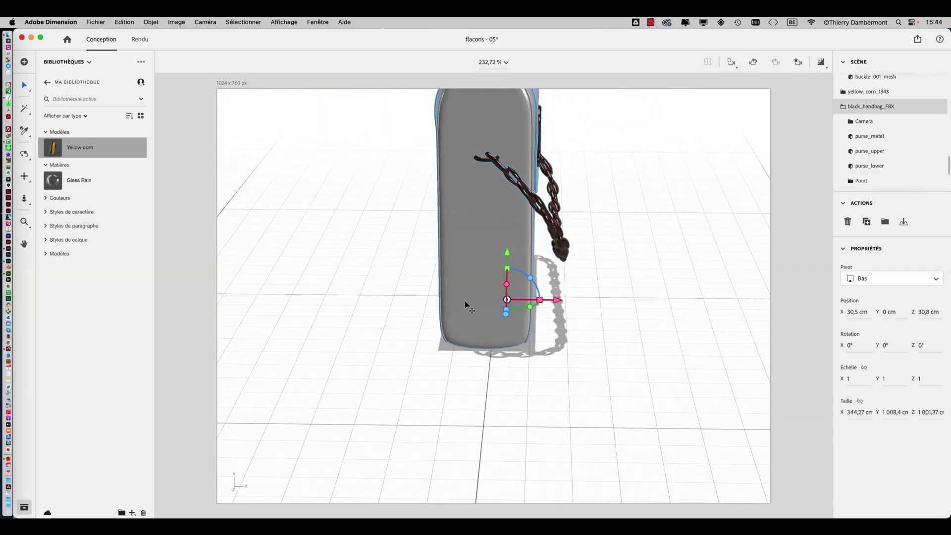
right_drag(408, 312, 514, 324)
drag(517, 293, 618, 277)
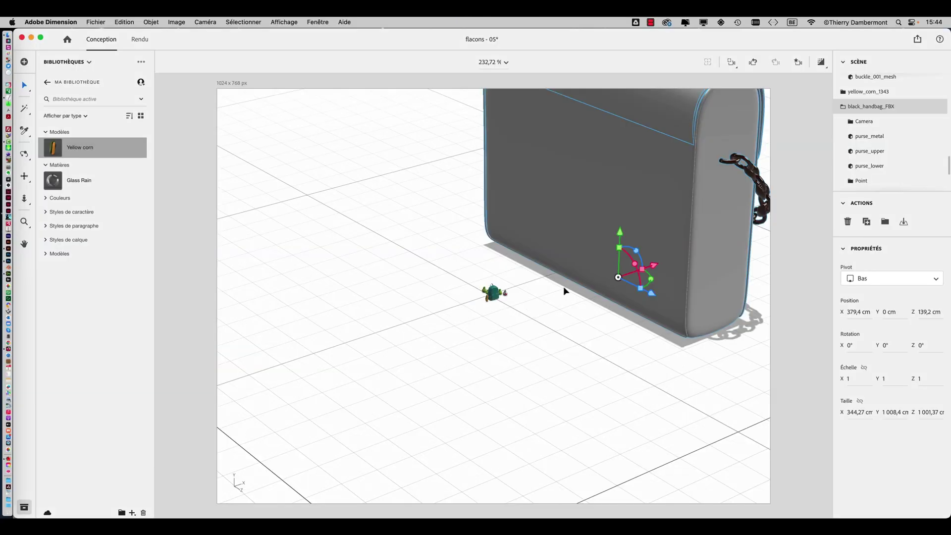
drag(566, 318, 627, 307)
right_drag(646, 367, 389, 328)
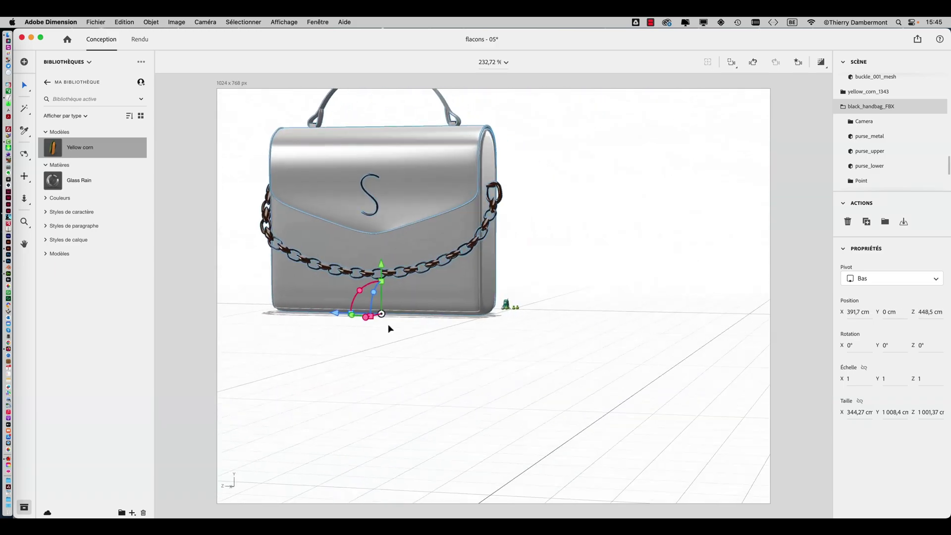
right_drag(496, 326, 703, 433)
drag(530, 422, 500, 396)
Save the scene under the new name flacons - 06.
click(89, 22)
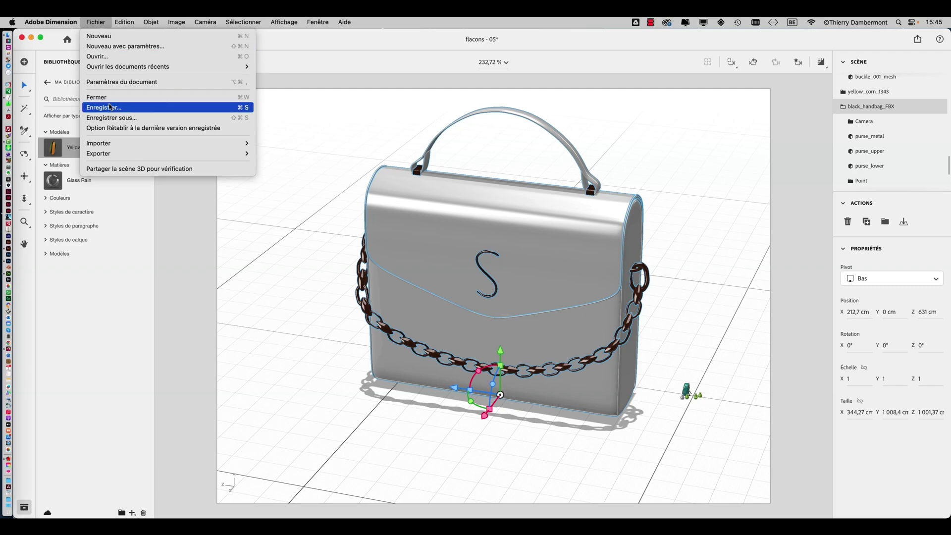
click(113, 117)
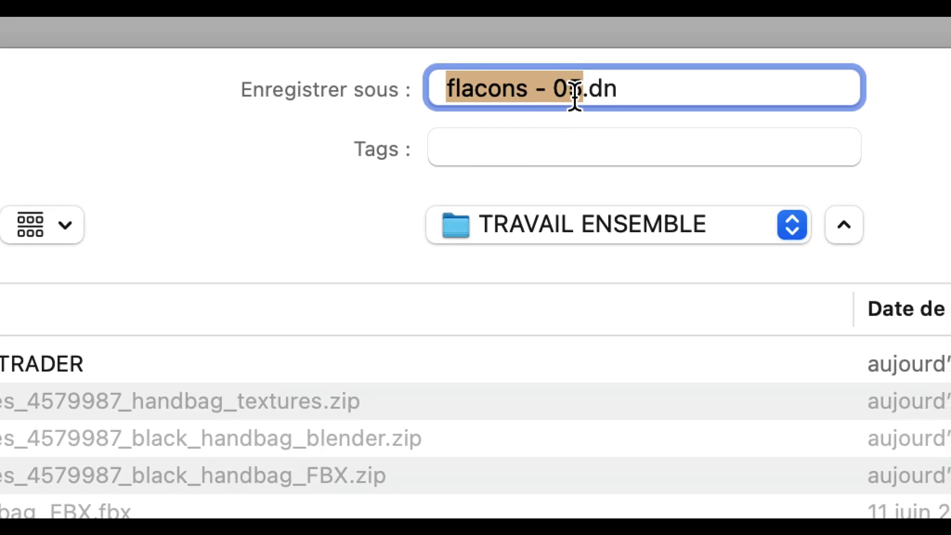
click(577, 97)
key(BackSpace)
text(6)
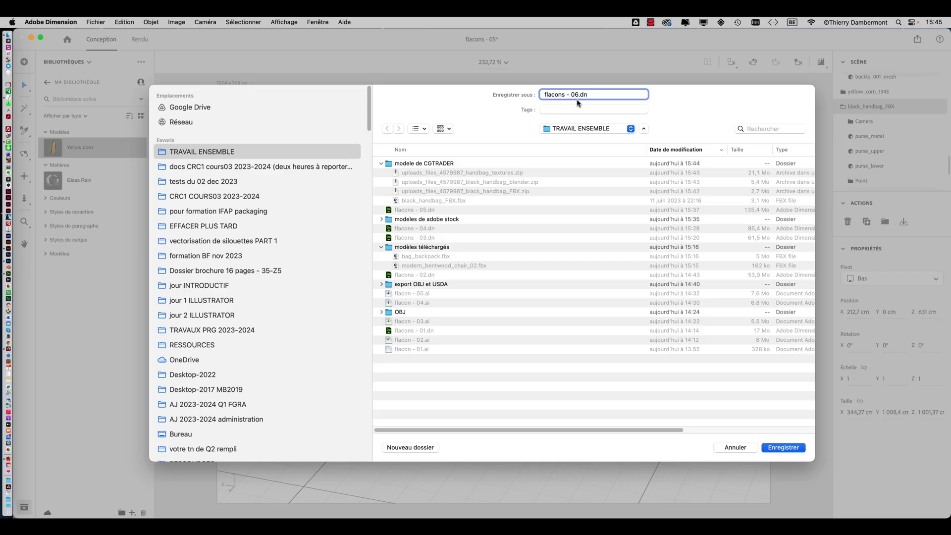
click(783, 450)
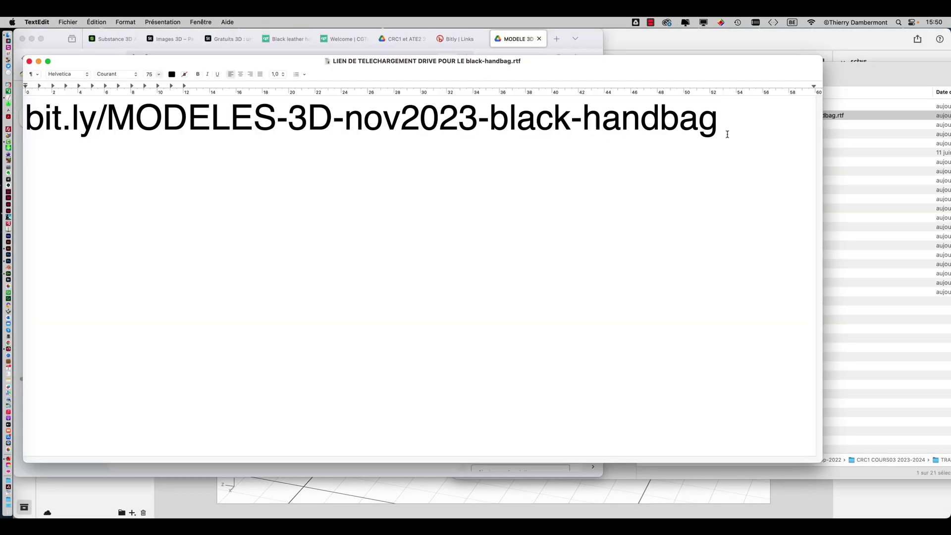
Copy the bit.ly link from the TextEdit note and open it in Firefox.
drag(727, 134, 23, 120)
key(super+c)
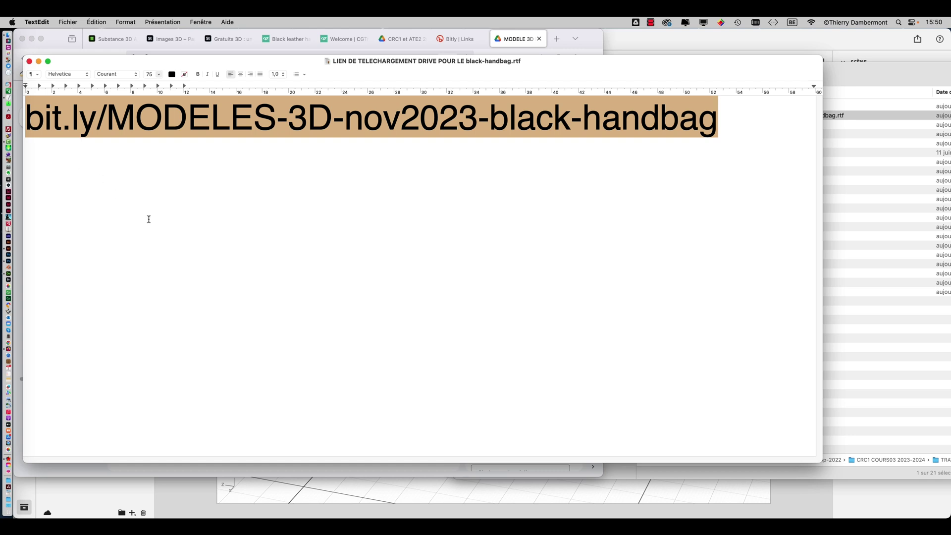
click(515, 39)
click(363, 58)
key(super+v)
key(Return)
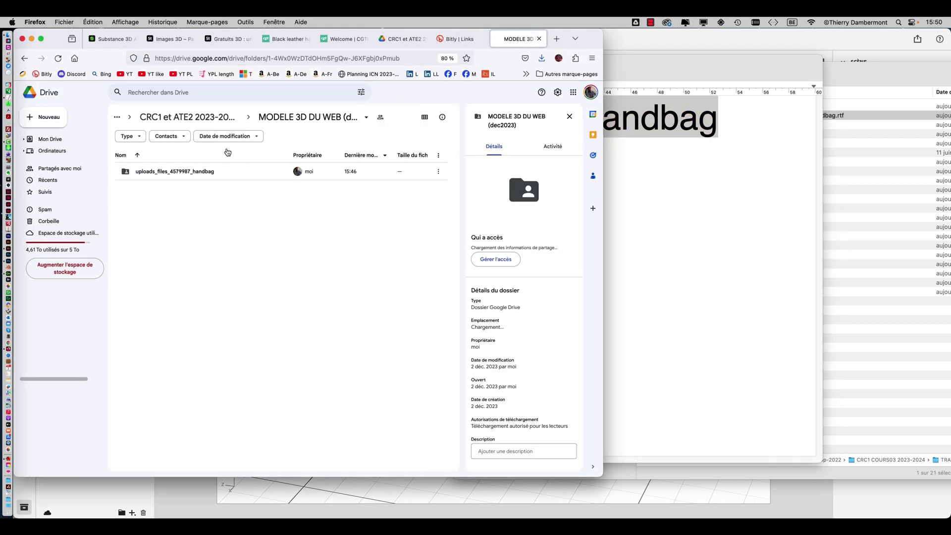
Browse into uploads_files_4579987_handbag and the modele de CGTRADER folder on Google Drive, then go back.
click(148, 175)
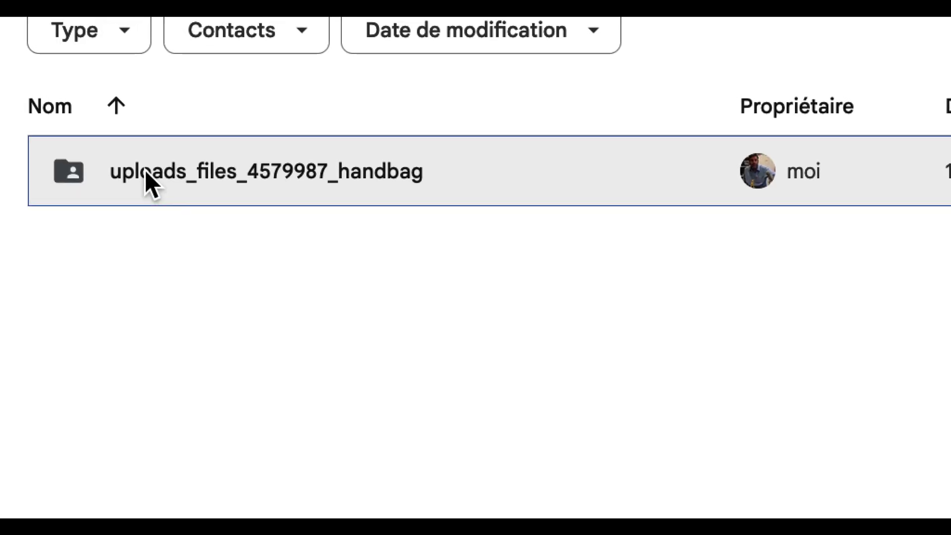
double_click(148, 174)
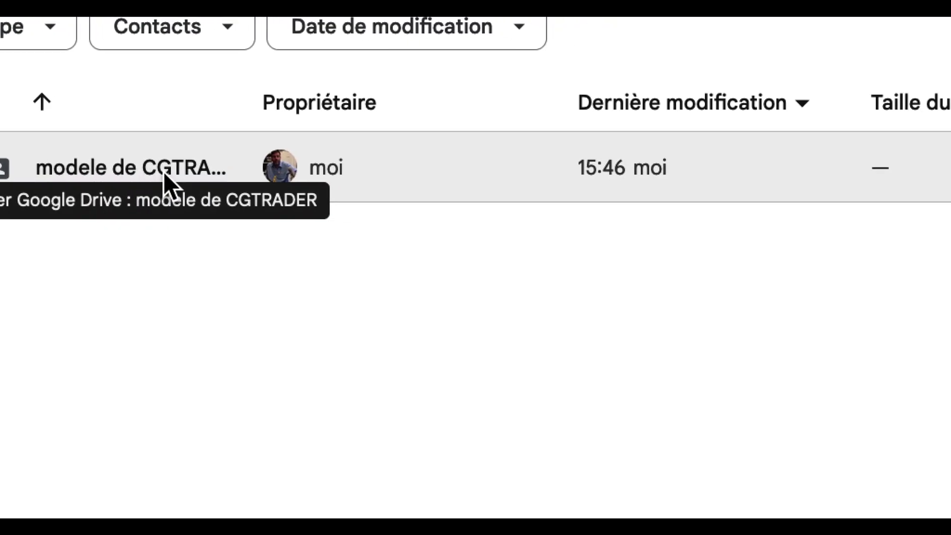
click(244, 171)
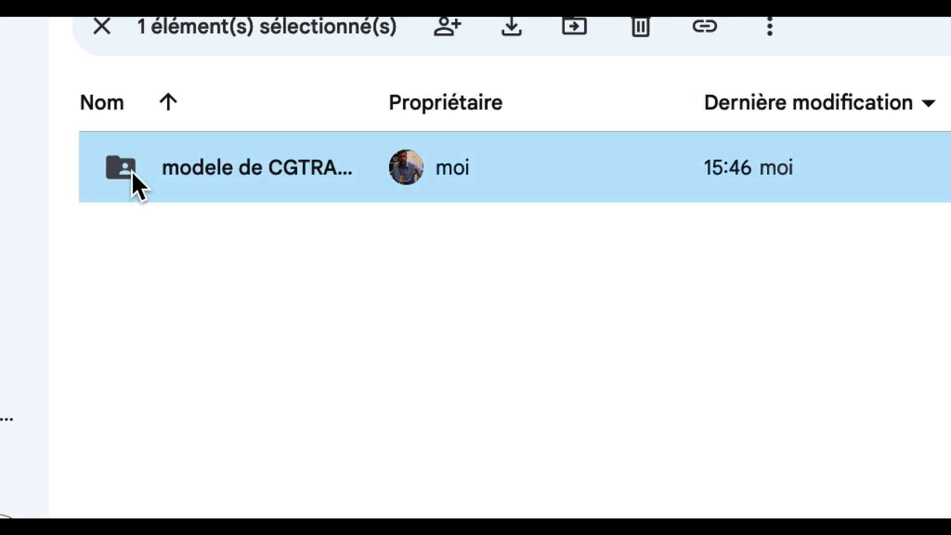
double_click(132, 172)
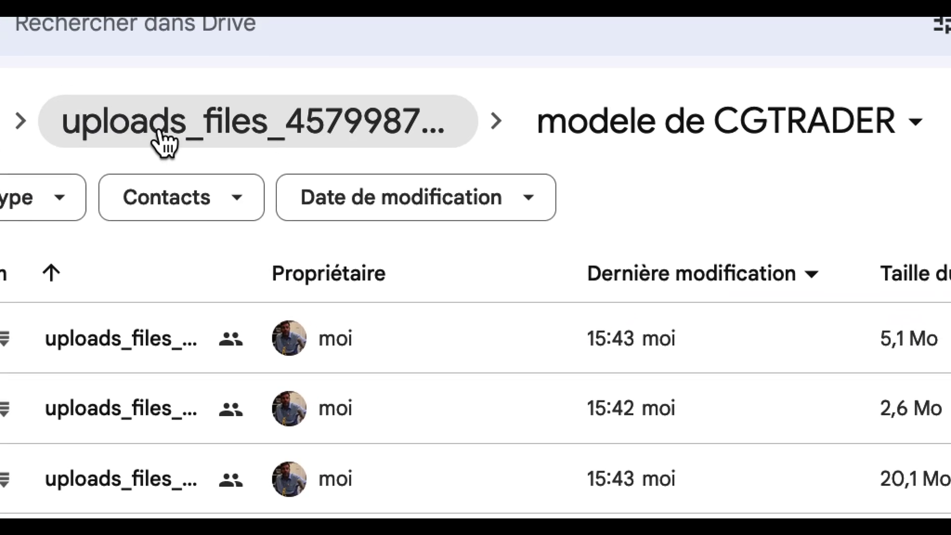
click(213, 56)
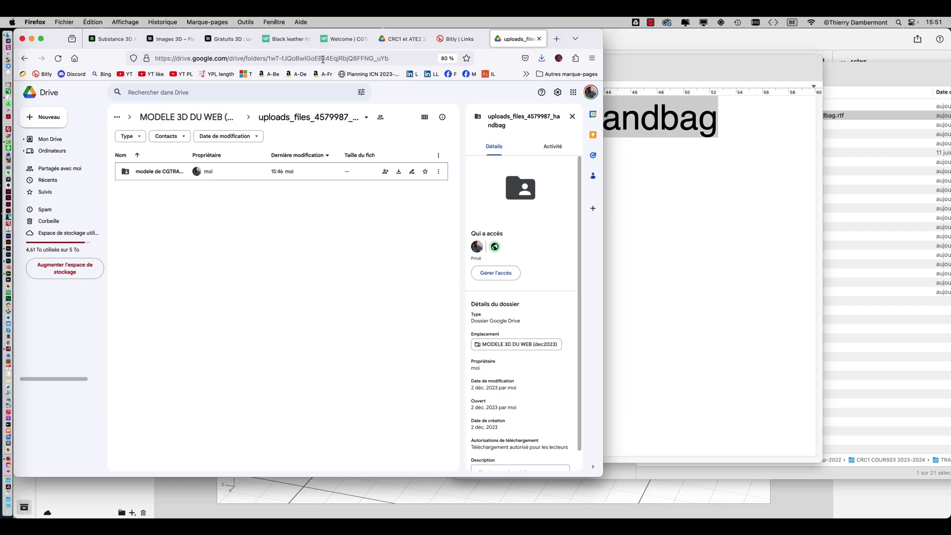
Reload the bit.ly Drive link, download the modele de CGTRADER folder, and return to Adobe Dimension.
click(323, 59)
key(cmd+v)
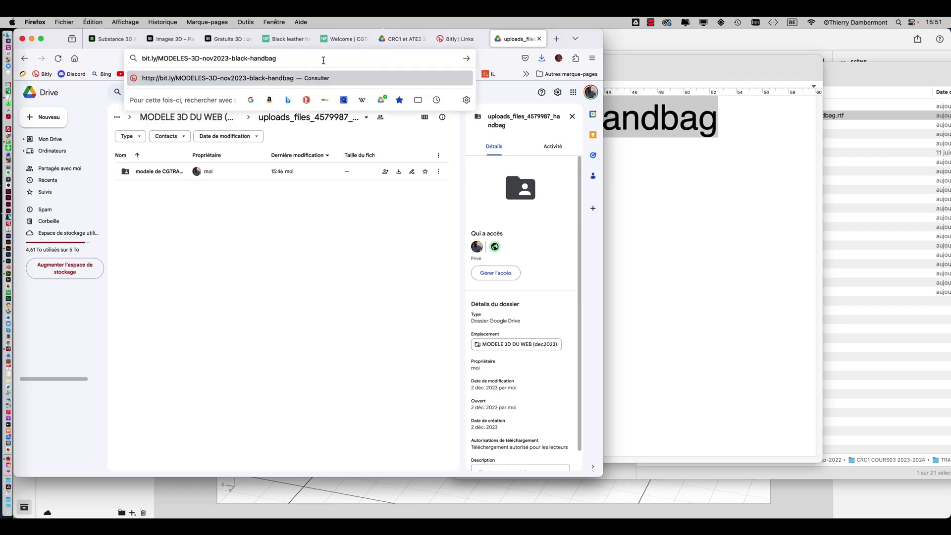
key(Return)
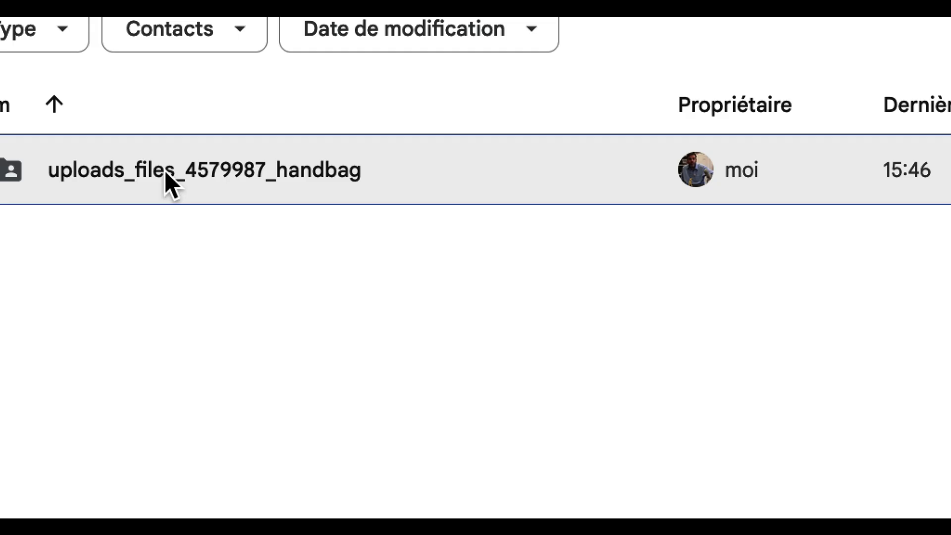
click(384, 174)
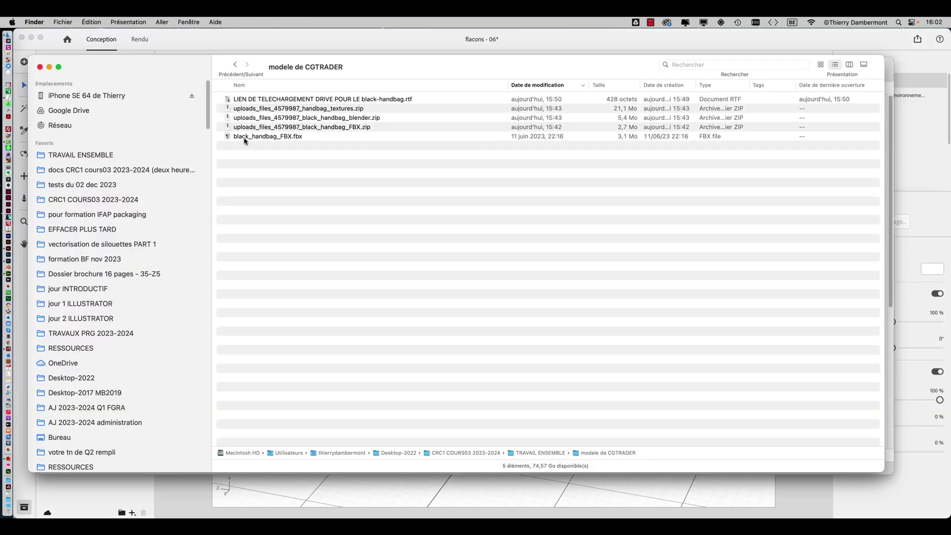
click(244, 137)
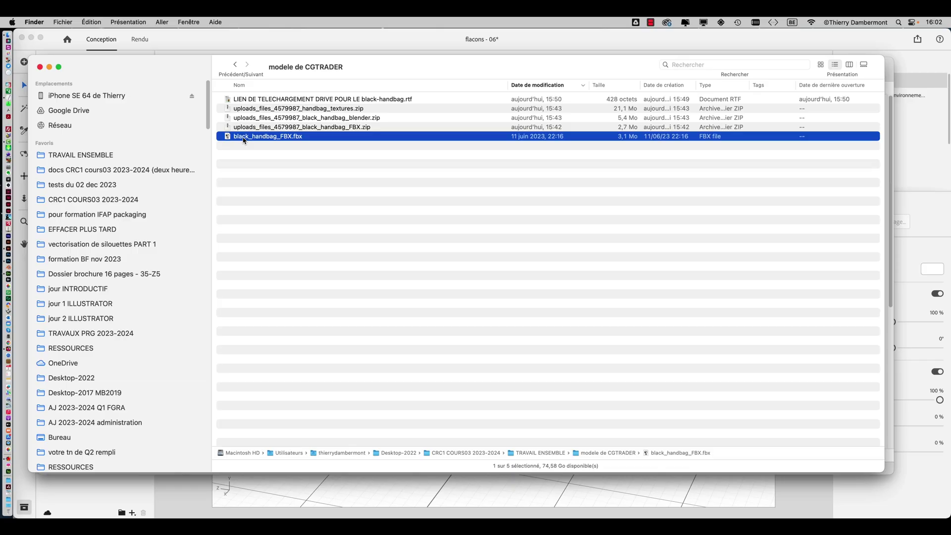
key(super+Tab)
key(super+Tab)
click(378, 281)
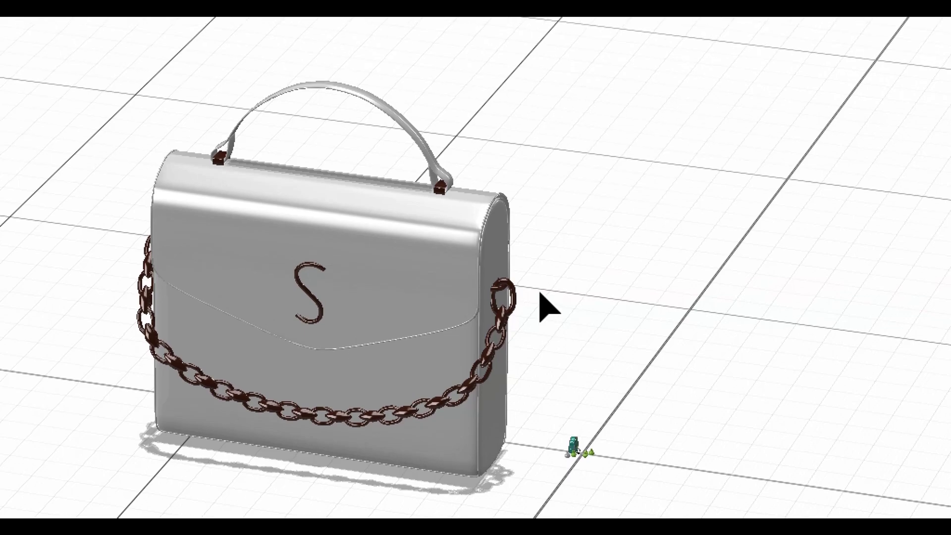
Inspect the grey untextured handbag from another angle, then switch to Finder's downloaded handbag files.
right_drag(541, 291, 533, 330)
middle_drag(531, 322, 526, 321)
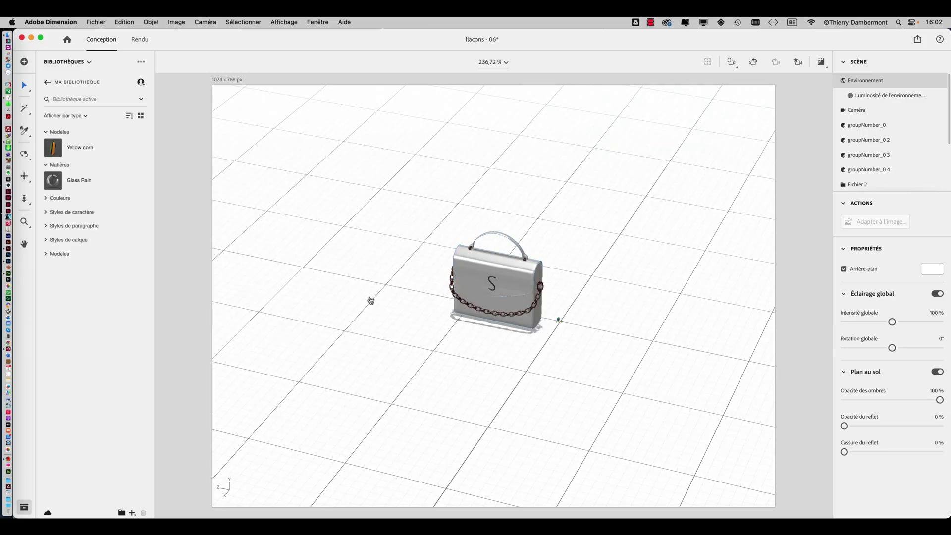
key(super+Tab)
key(super+Tab)
click(330, 268)
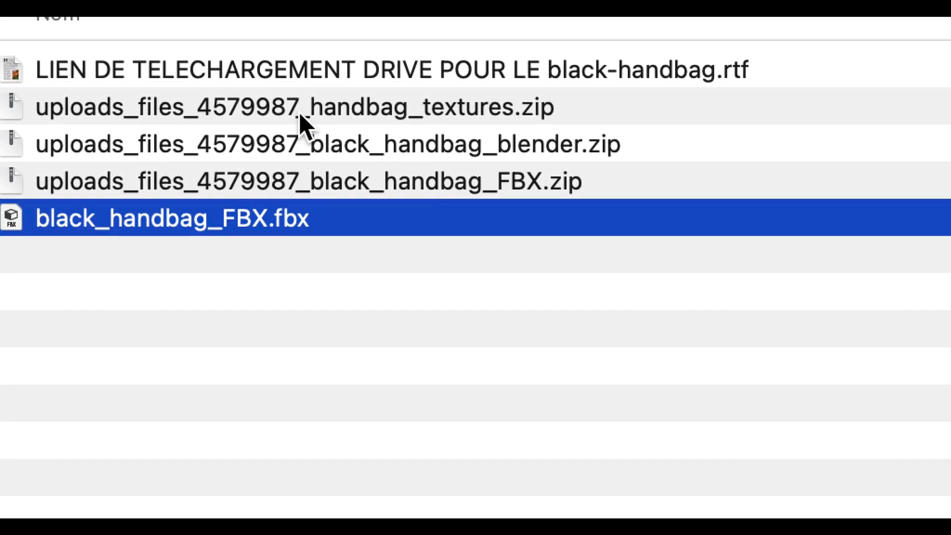
Unzip the handbag textures archive and check the purse texture images in the extracted folder.
click(301, 115)
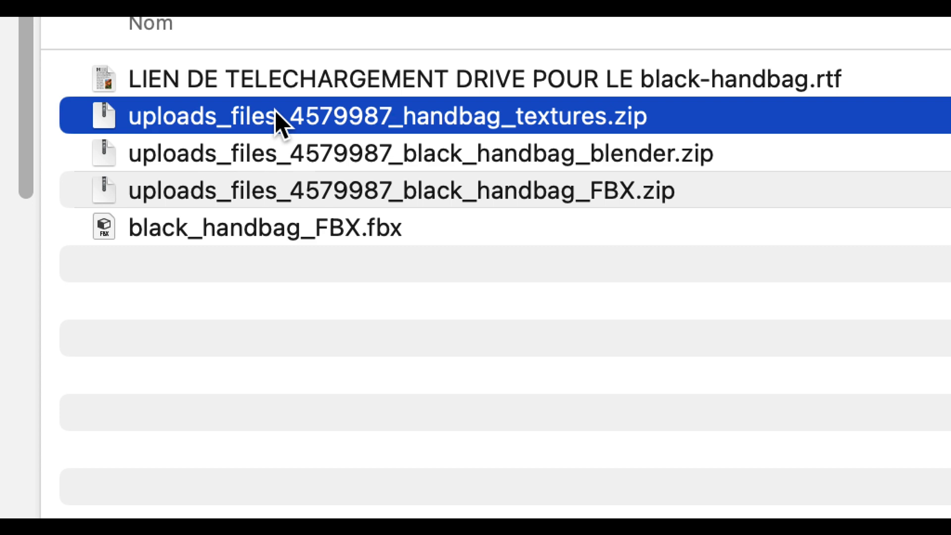
double_click(275, 115)
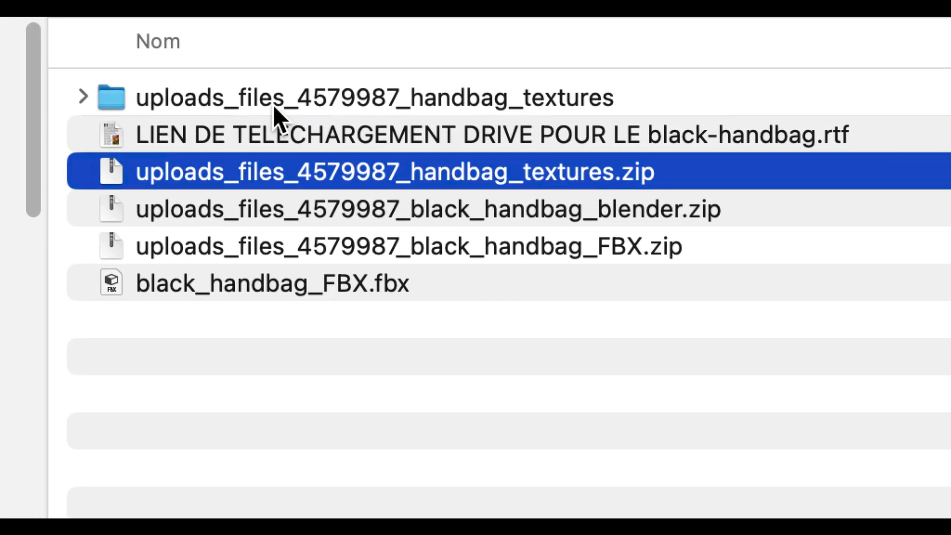
click(149, 53)
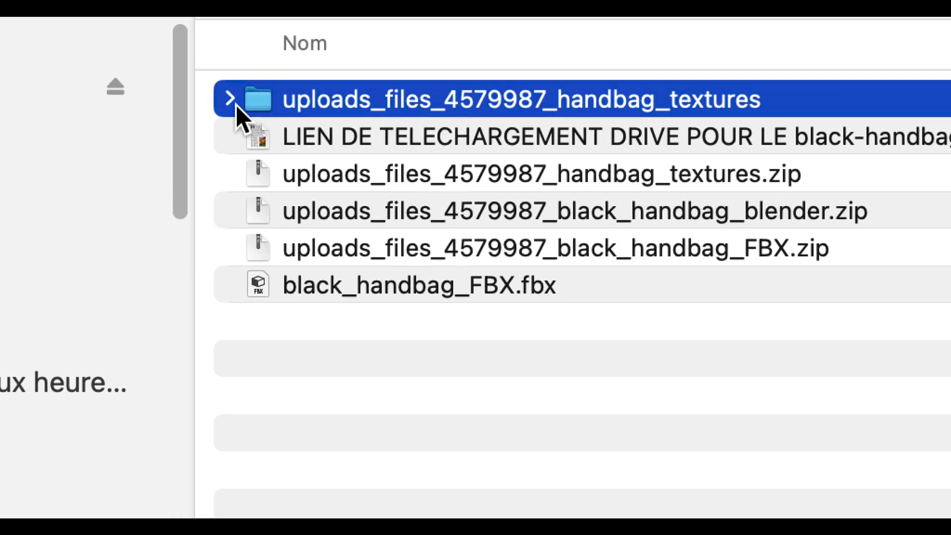
click(85, 49)
click(259, 135)
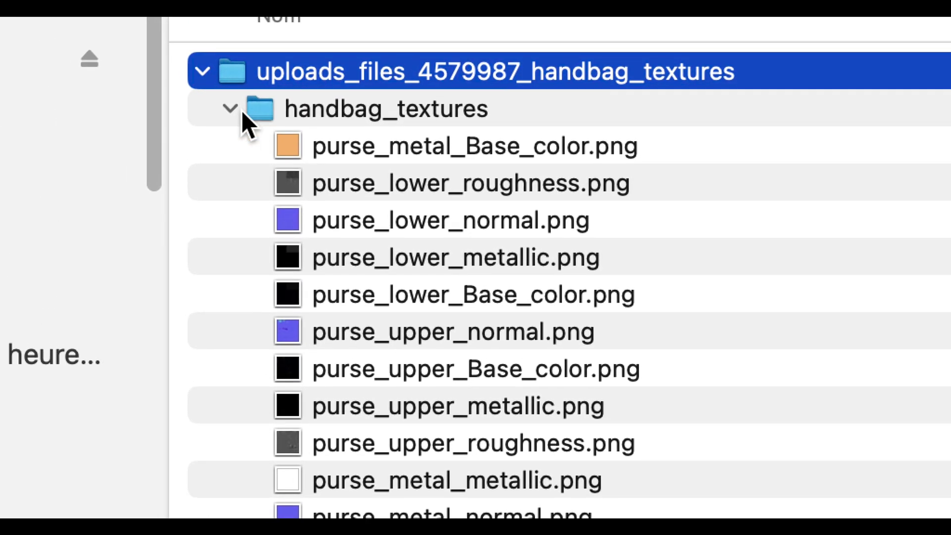
click(237, 110)
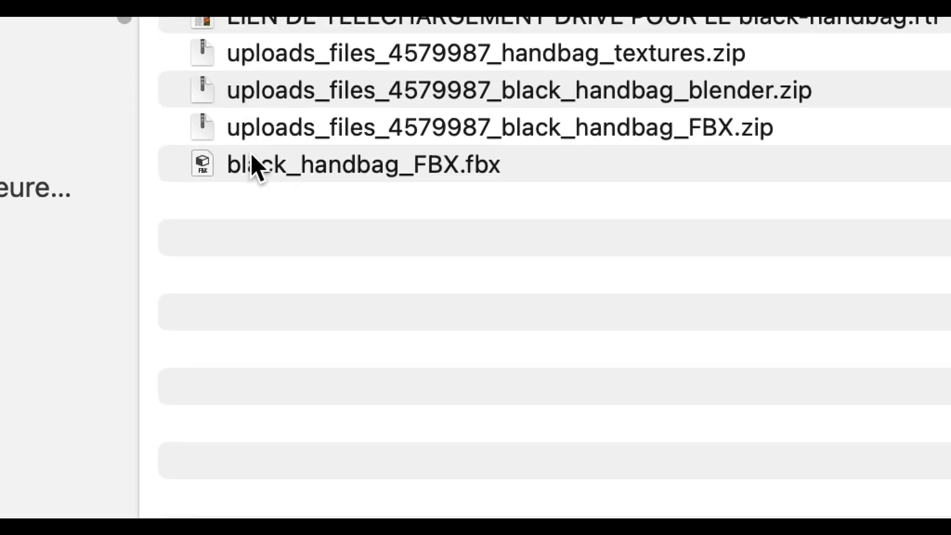
Copy black_handbag_FBX.fbx into the extracted uploads_files_4579987_handbag_textures folder, then return to Dimension.
click(237, 333)
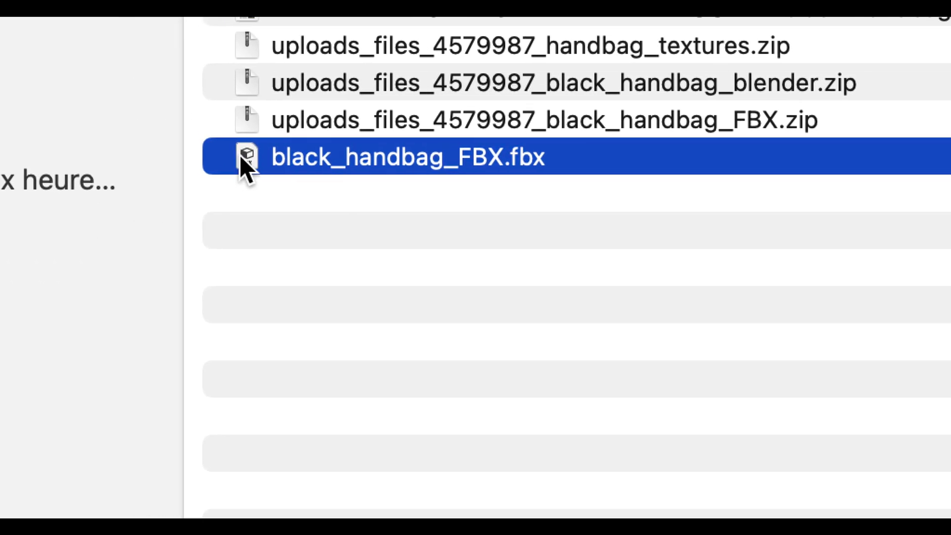
drag(241, 160, 315, 0)
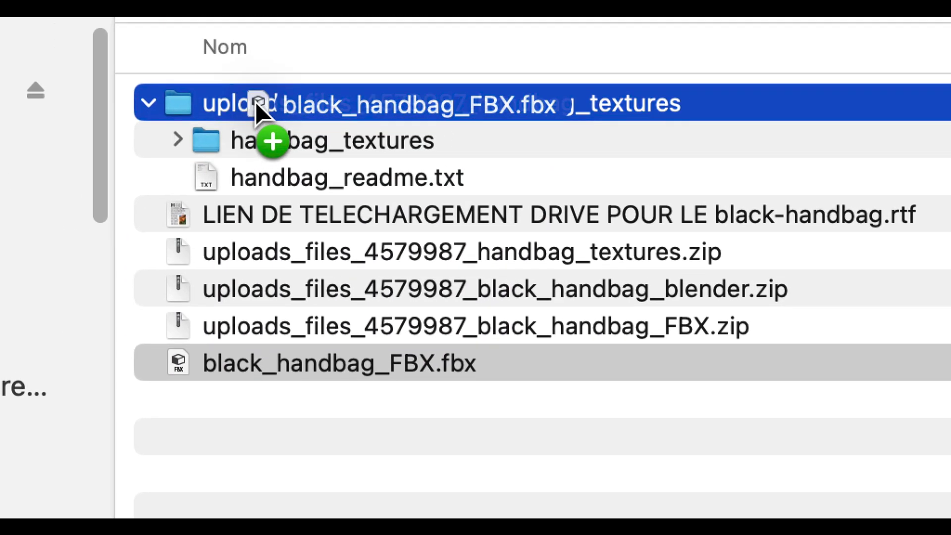
drag(255, 102, 254, 102)
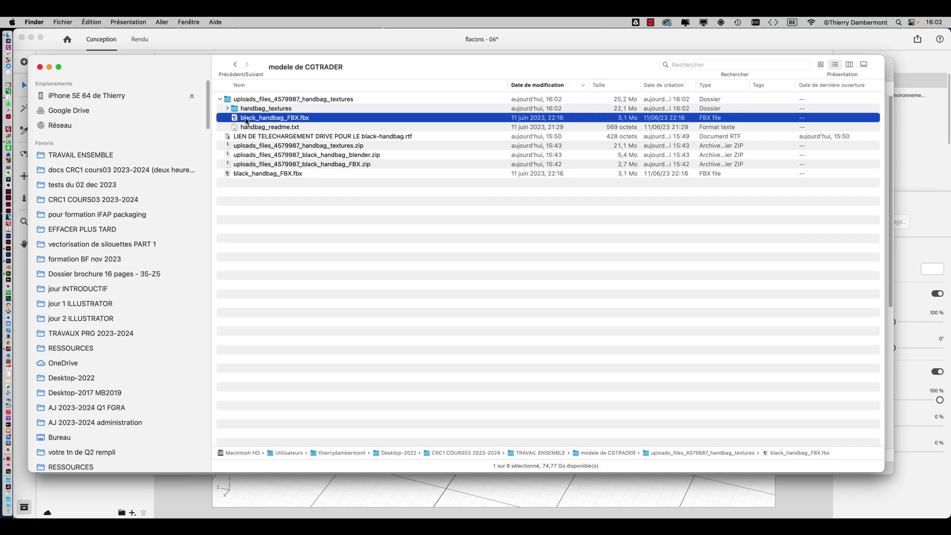
key(super+Tab)
click(344, 280)
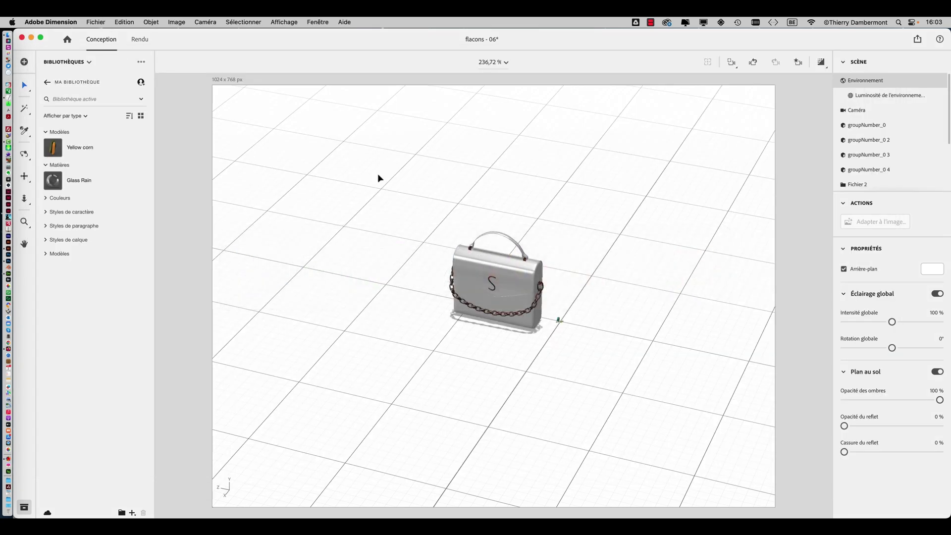
Import black_handbag_FBX.fbx from the textures folder and view it beside the silver handbag.
middle_drag(392, 194, 561, 187)
click(101, 22)
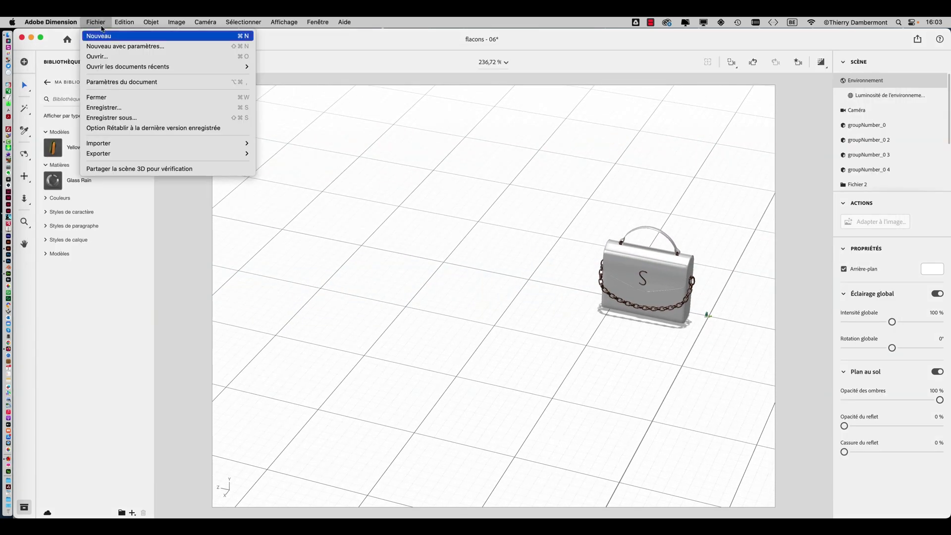
mouse_move(106, 143)
click(278, 143)
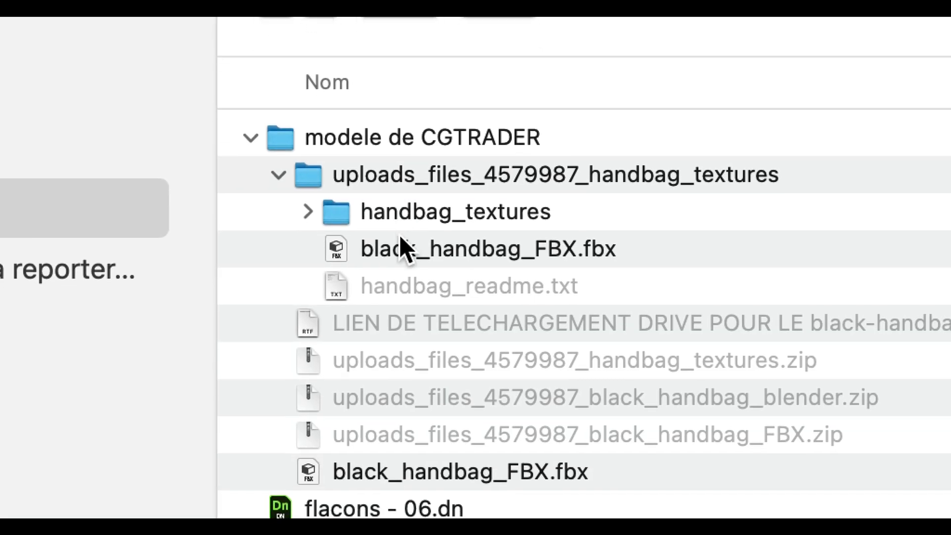
click(428, 244)
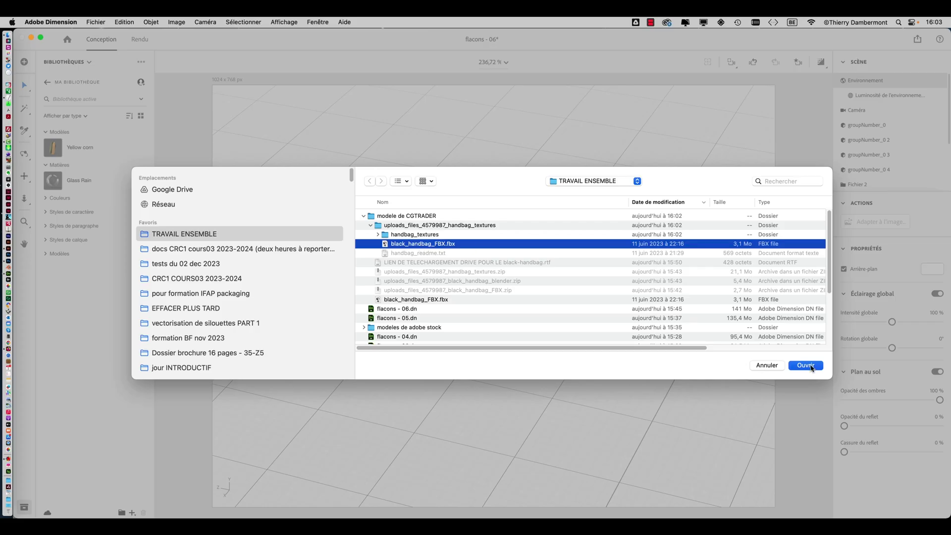
click(806, 366)
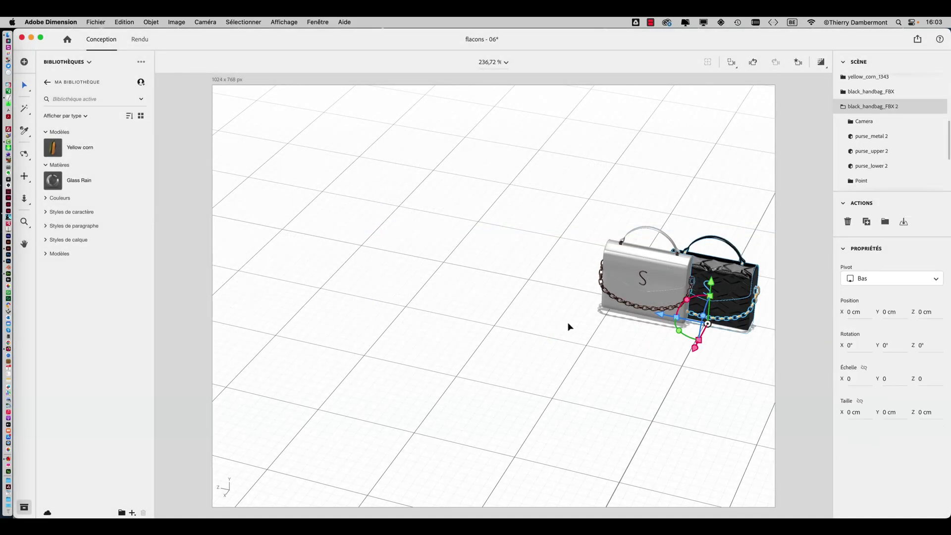
middle_drag(675, 321, 420, 271)
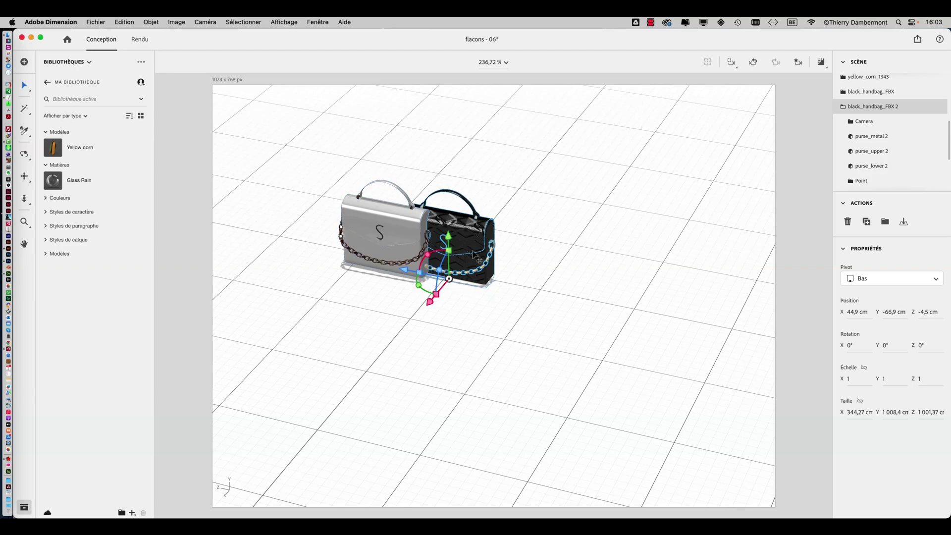
scroll(473, 255, up, 5)
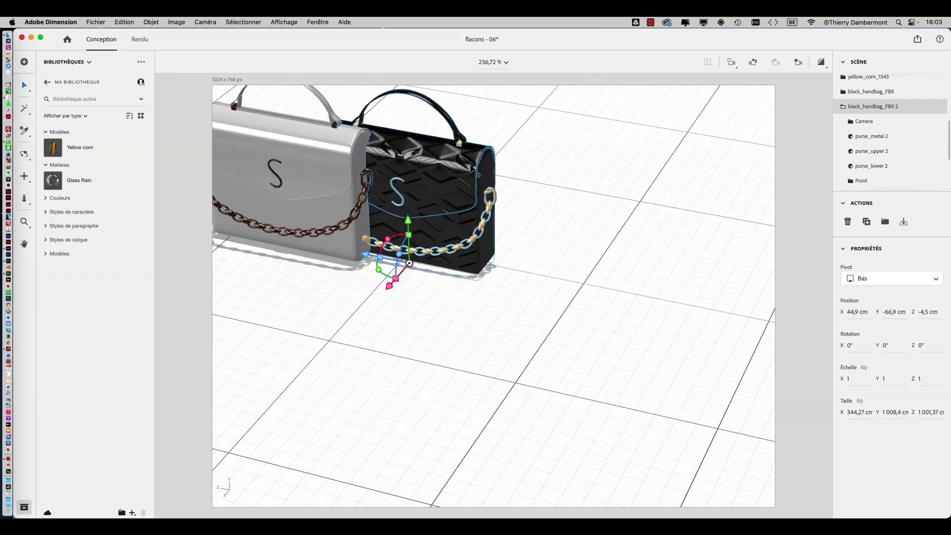
middle_drag(461, 171, 512, 248)
right_drag(512, 248, 733, 290)
Save the scene as a new version named flacons - 07.dn.
click(95, 22)
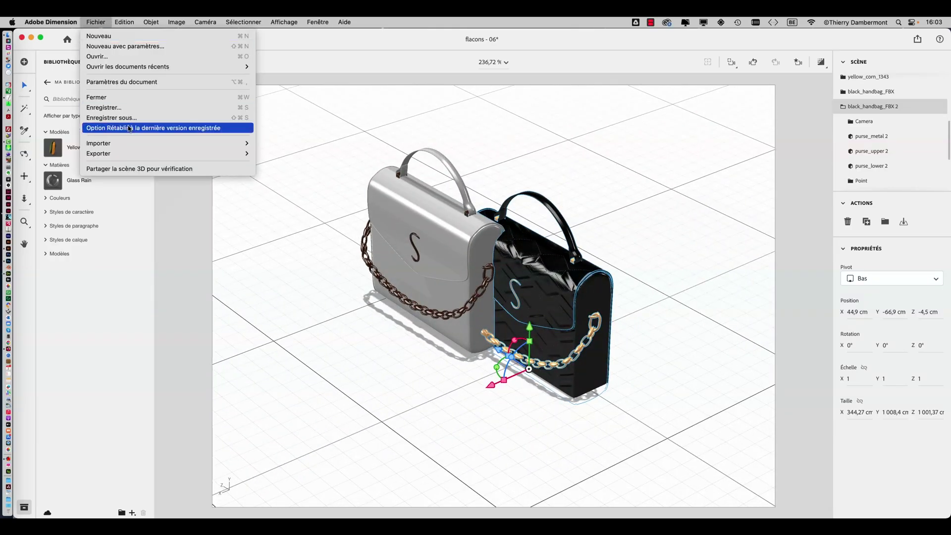
click(126, 118)
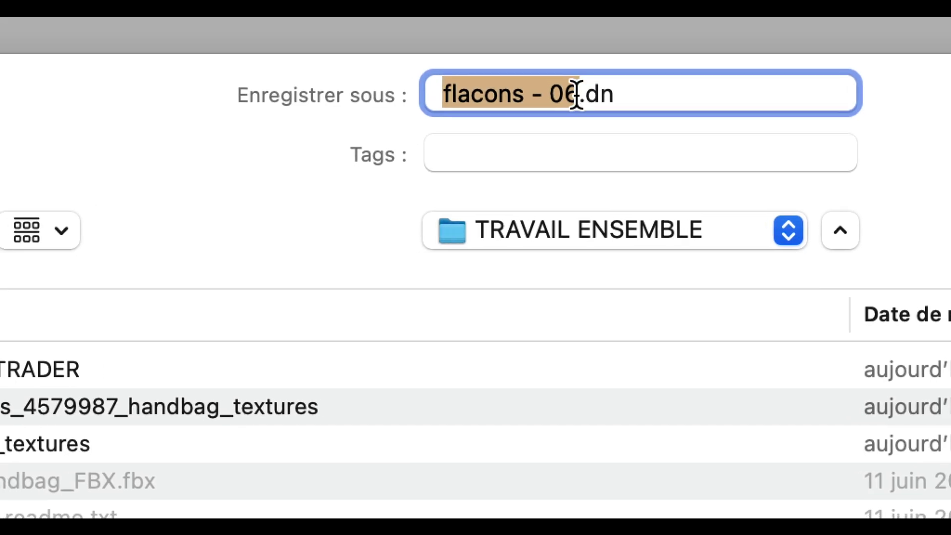
click(600, 91)
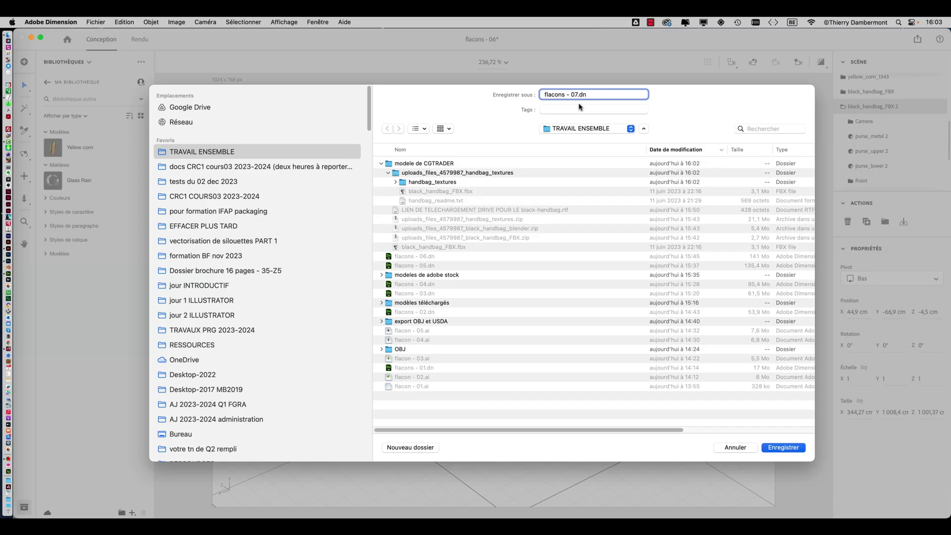
click(774, 451)
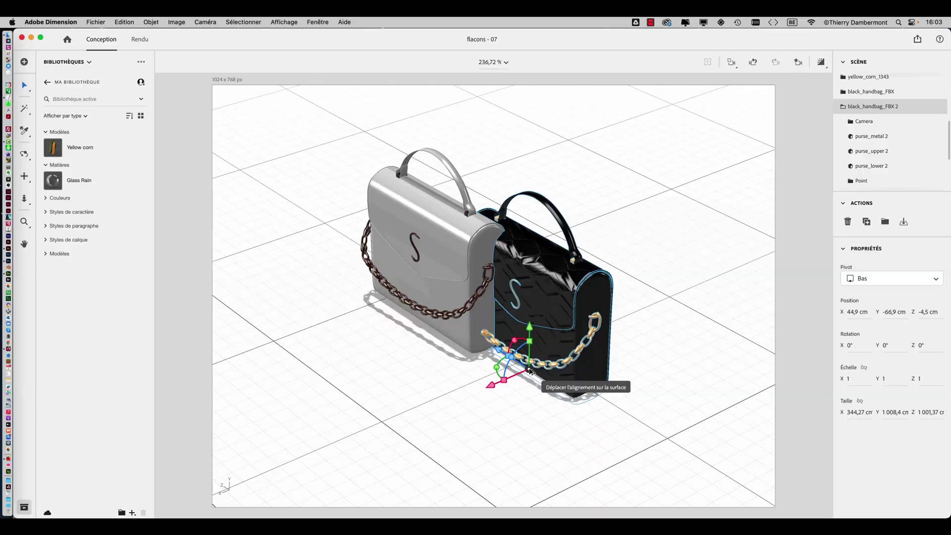
Slide the black quilted handbag far away along the floor on the X and Z axes.
drag(530, 371, 629, 276)
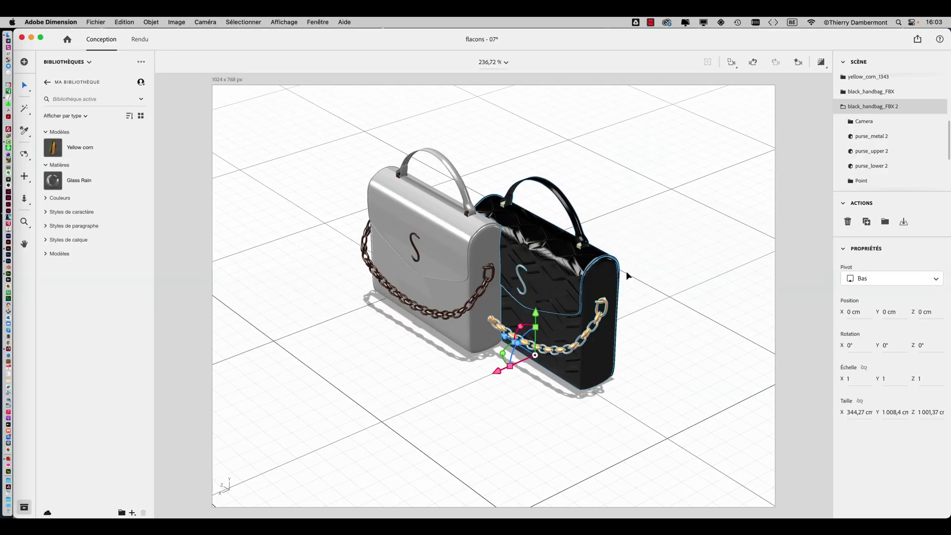
drag(537, 361, 652, 268)
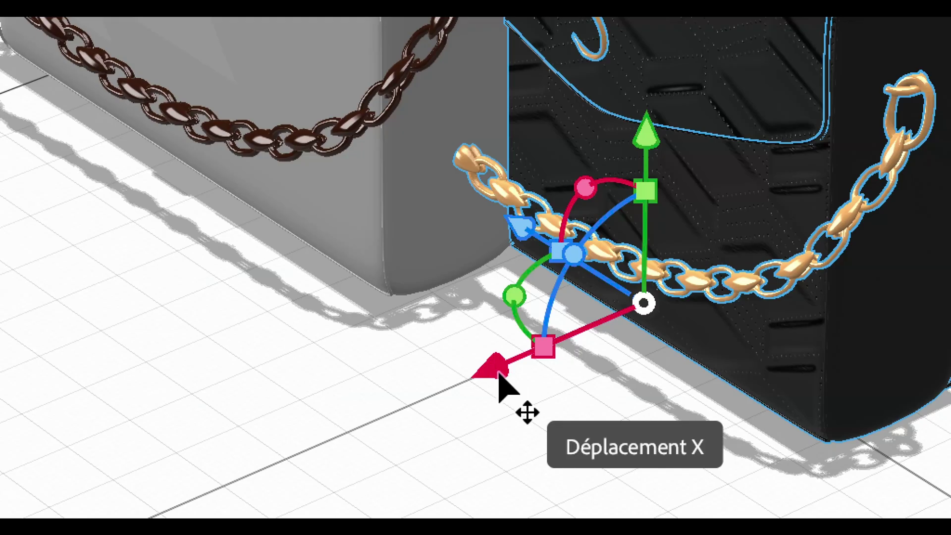
drag(499, 377, 397, 421)
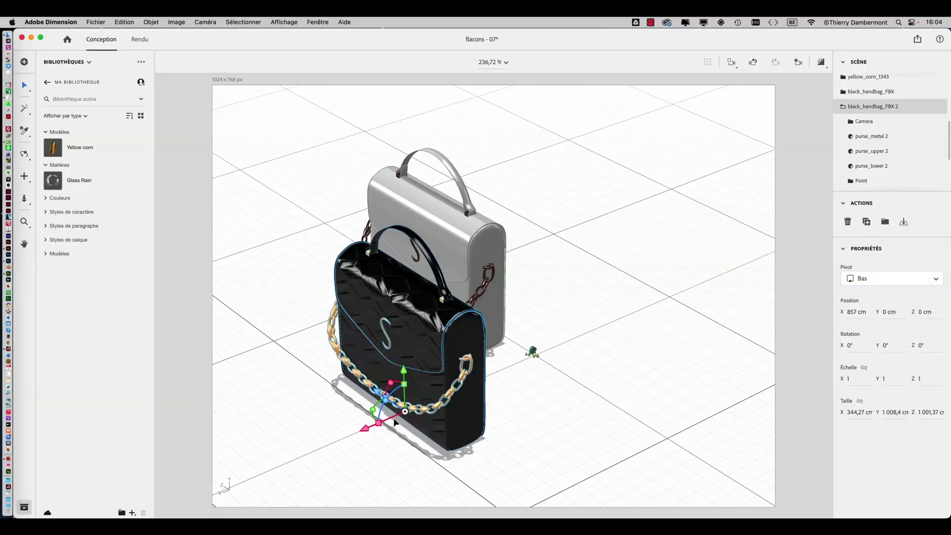
right_drag(533, 408, 694, 337)
right_drag(550, 436, 667, 468)
right_drag(516, 451, 445, 307)
drag(435, 274, 532, 234)
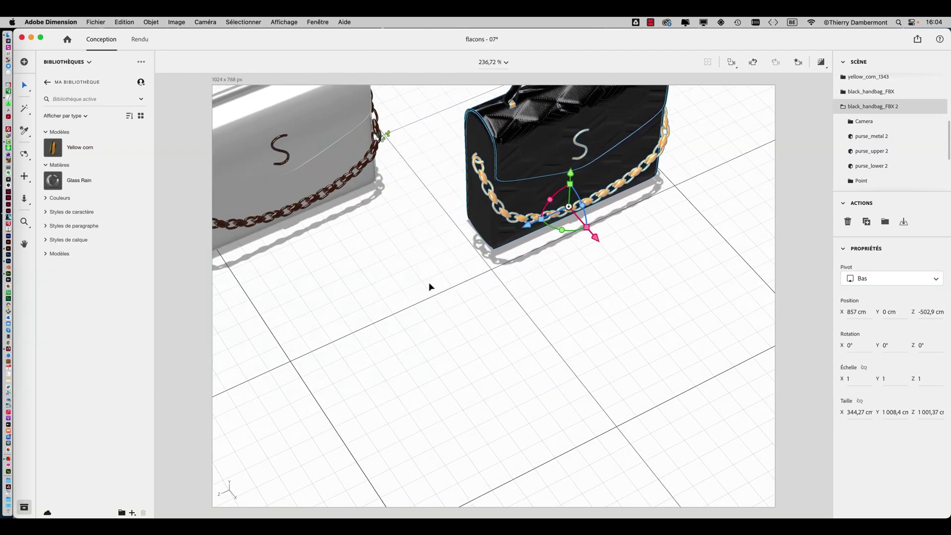
key(f)
Delete the silver handbag and reselect the black handbag.
click(367, 200)
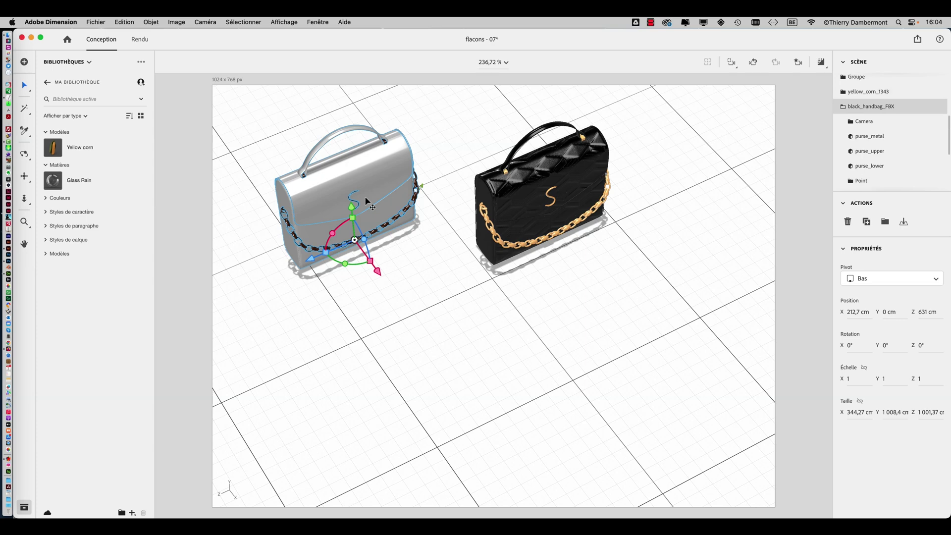
key(Delete)
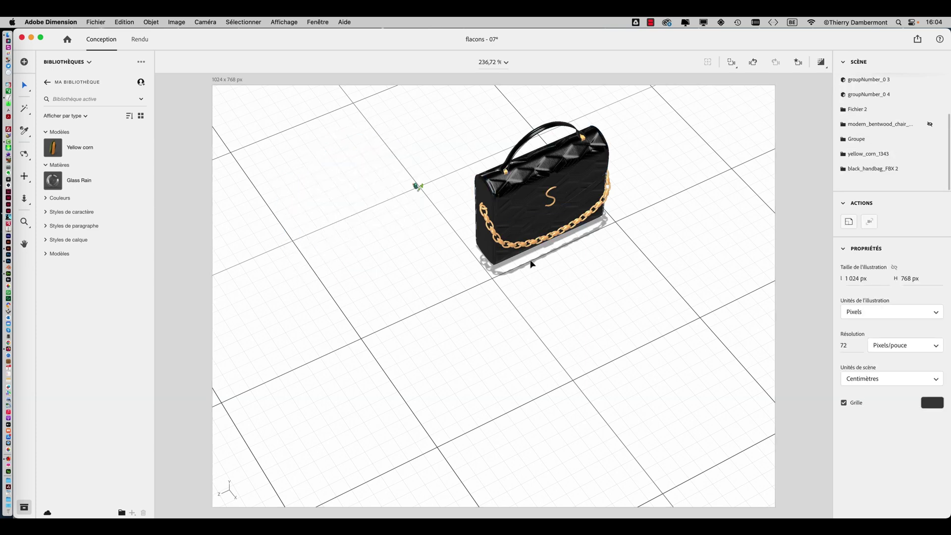
right_drag(585, 300, 424, 234)
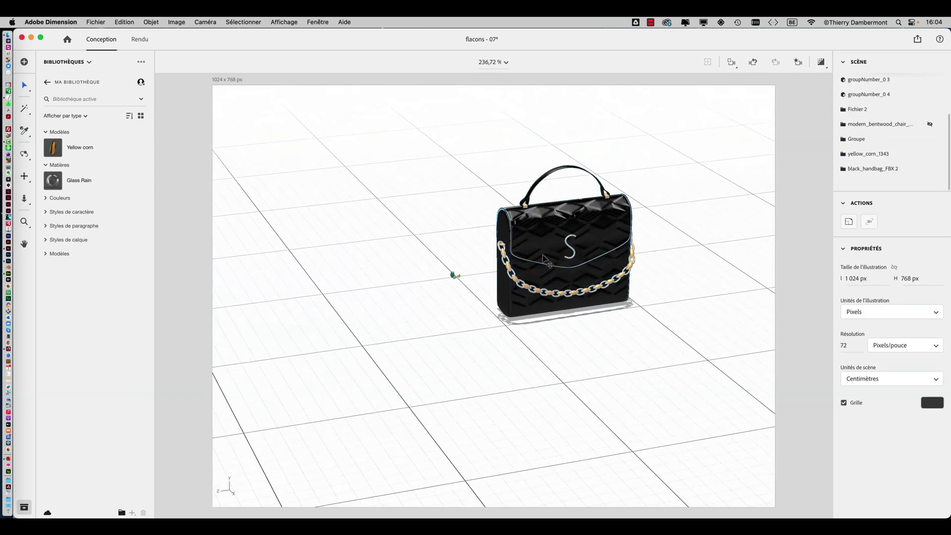
click(555, 257)
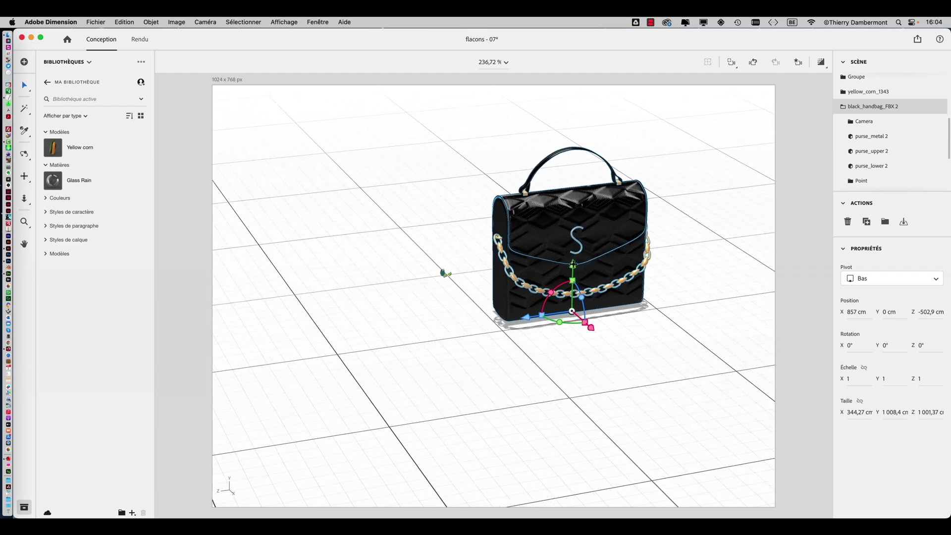
middle_drag(600, 260, 483, 280)
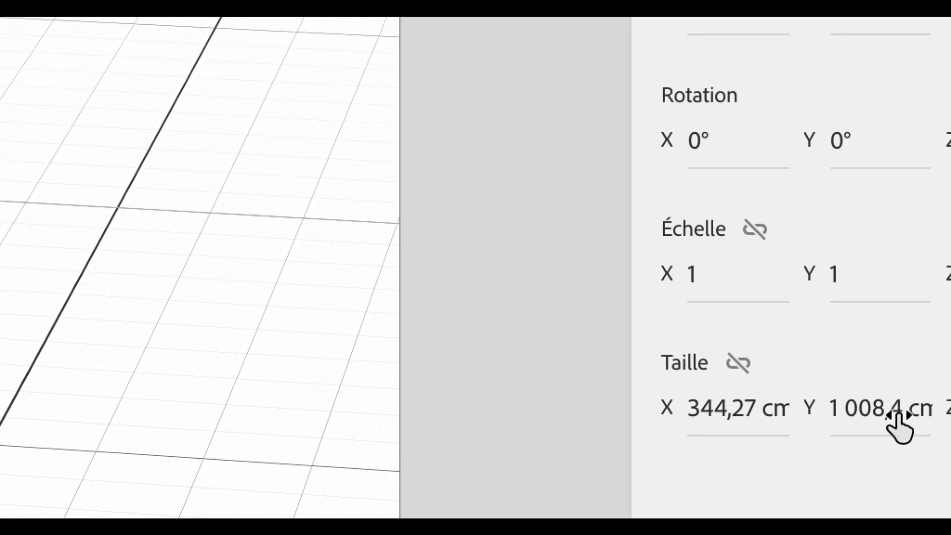
Scale the black handbag proportionally to 25 cm high and move it to about X 70 cm.
click(898, 418)
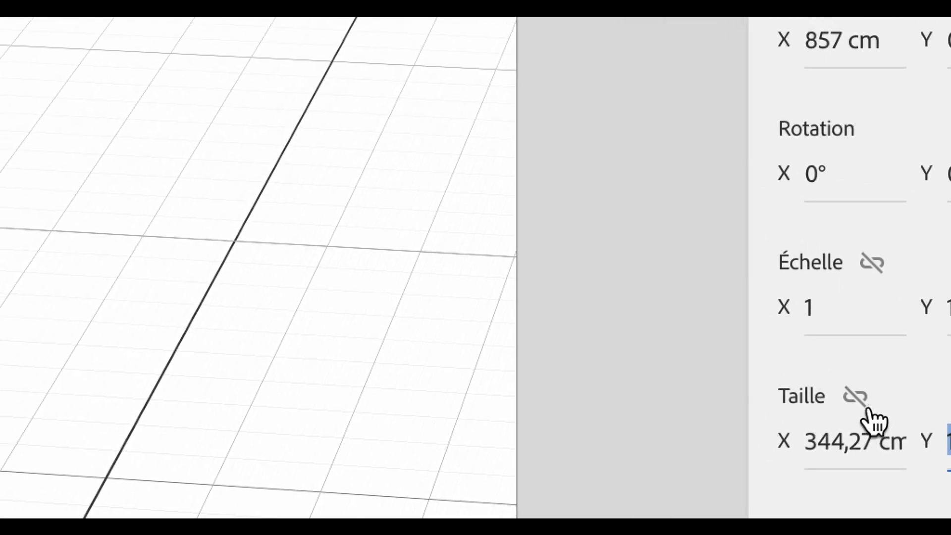
click(738, 363)
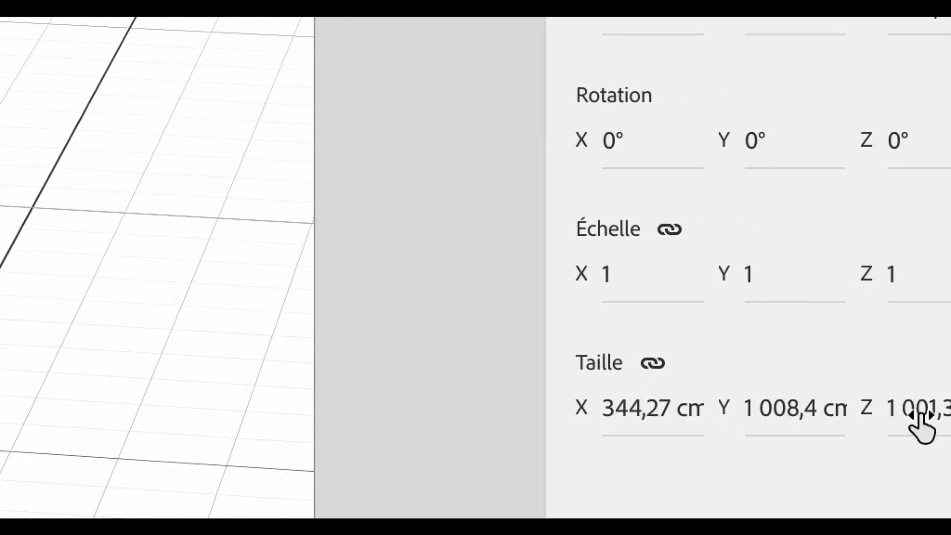
click(836, 429)
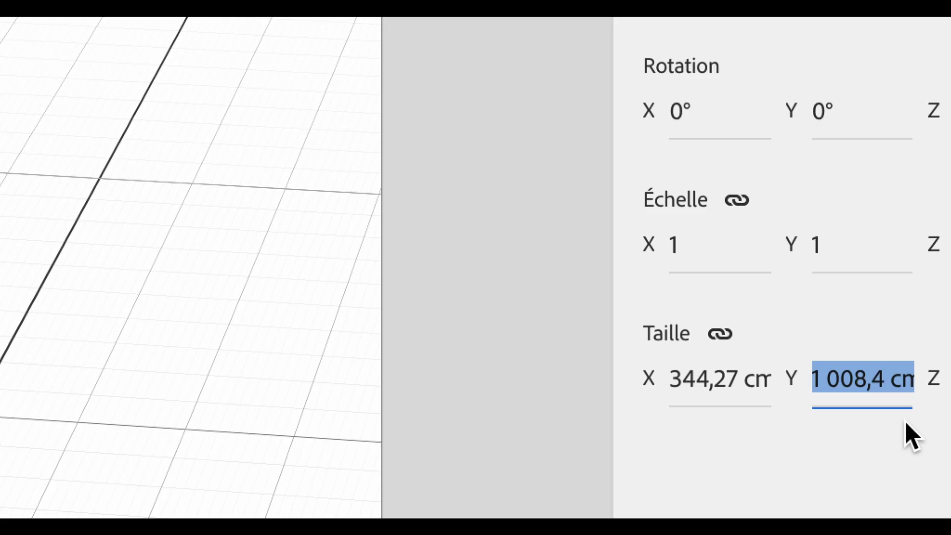
text(25cm)
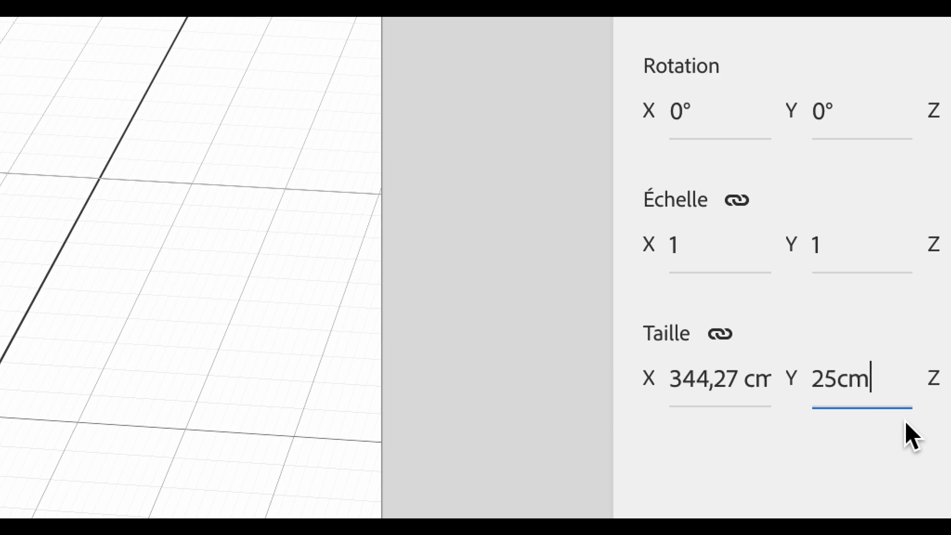
key(Return)
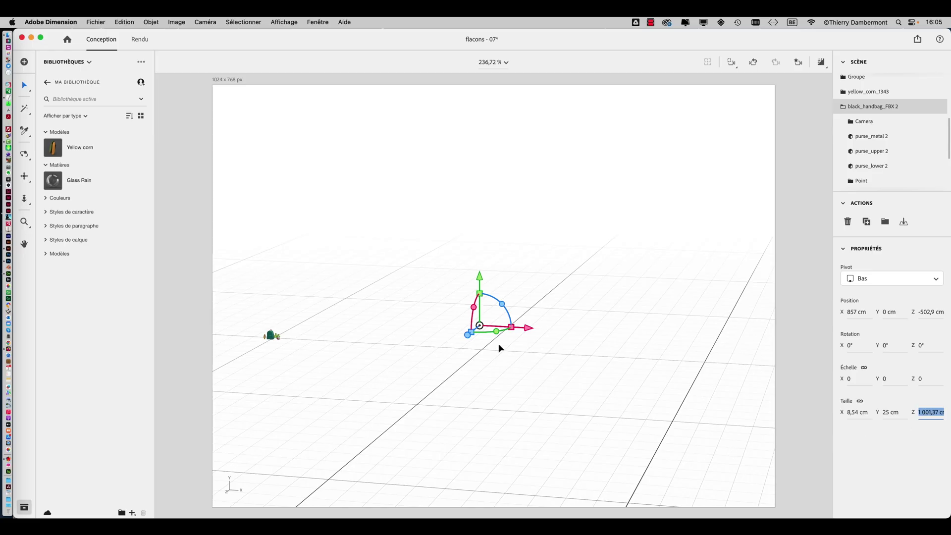
drag(473, 328, 290, 340)
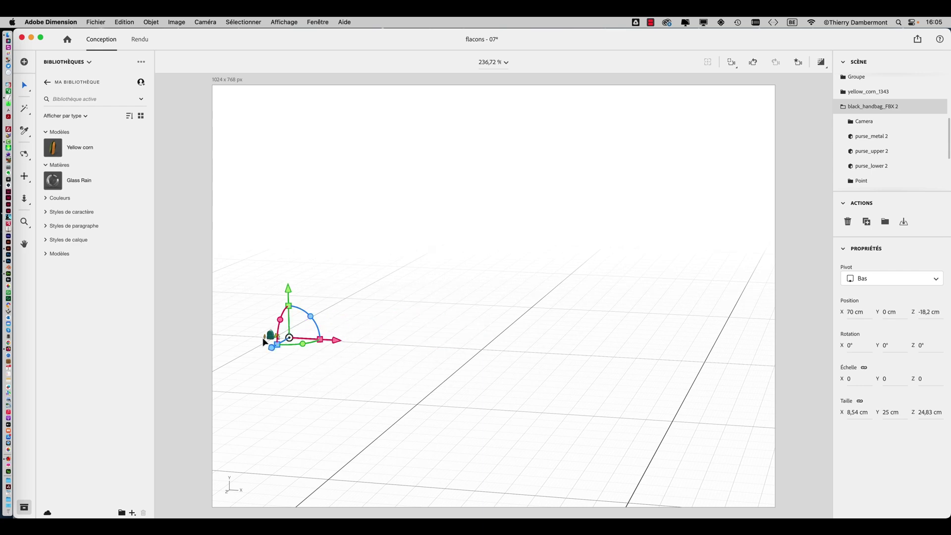
key(f)
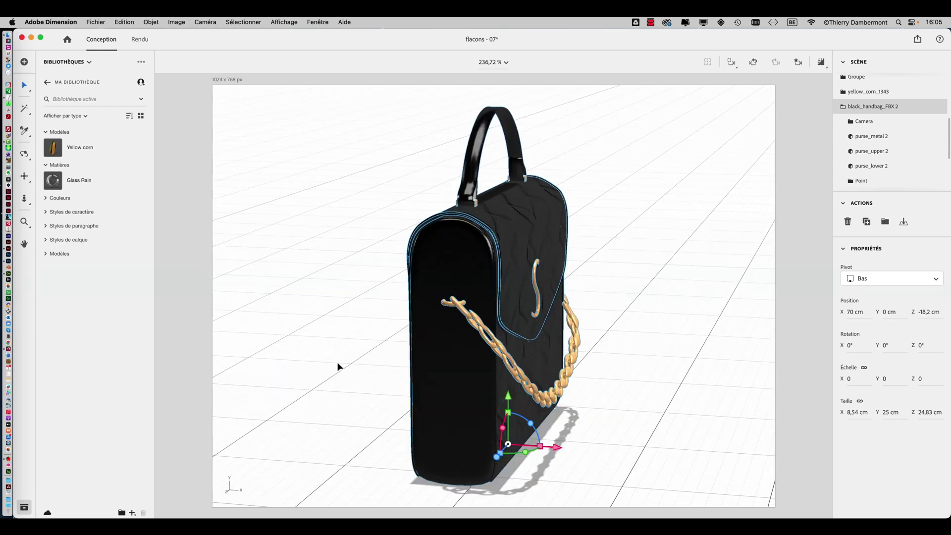
Place the small black handbag beside the green and grey vases, viewed from the front.
scroll(337, 368, down, 3)
middle_drag(339, 363, 548, 331)
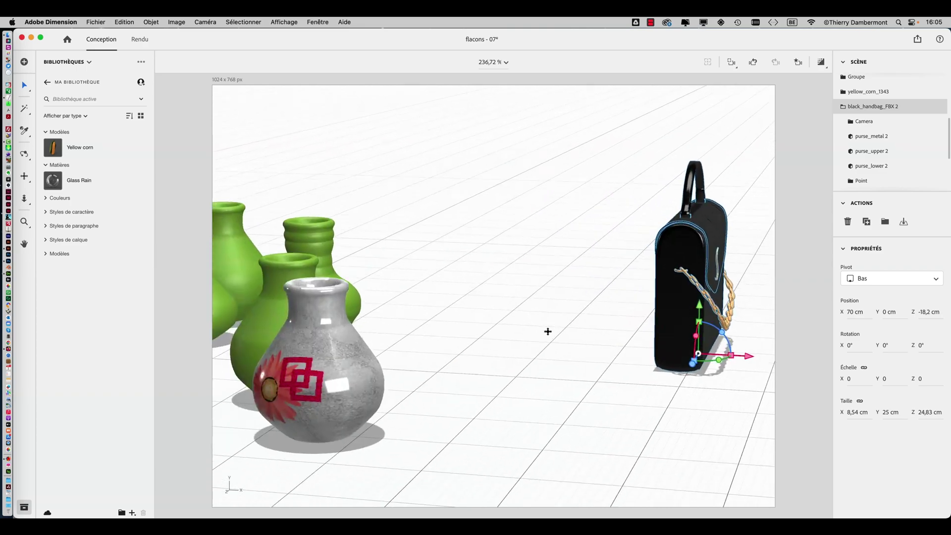
drag(686, 358, 502, 382)
right_drag(502, 381, 476, 386)
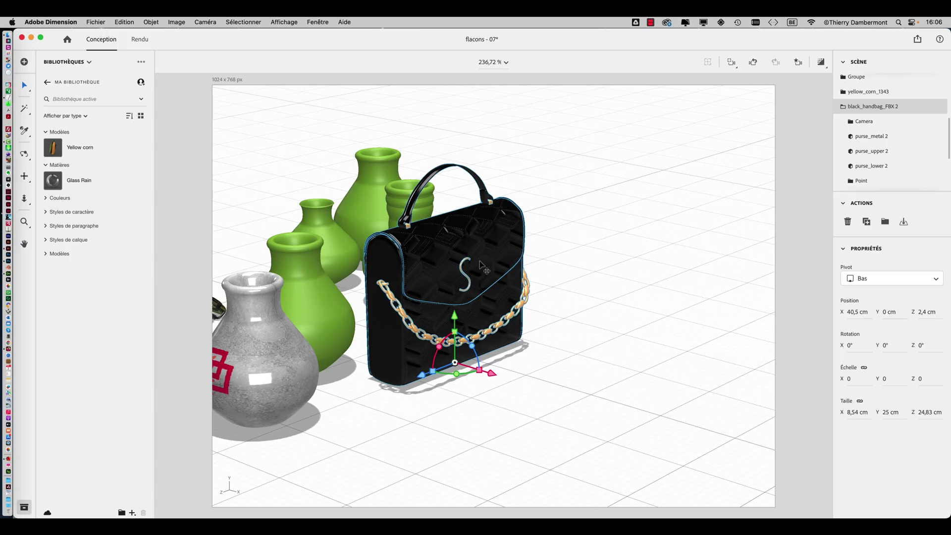
Begin a Save As copy with the cursor after the file's version number.
click(92, 22)
click(130, 116)
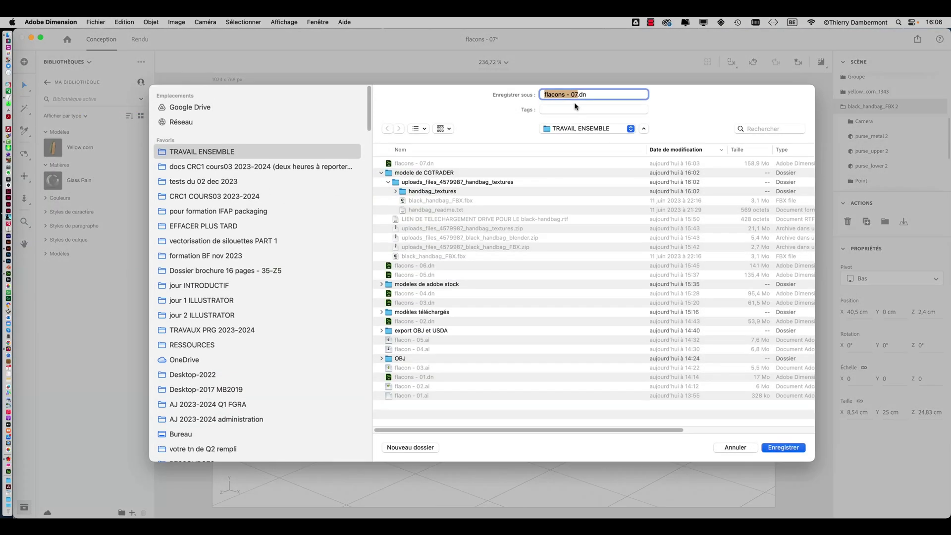
click(578, 92)
Change the version digit to 8 and save the scene as flacons - 08.dn.
key(BackSpace)
text(8)
click(783, 448)
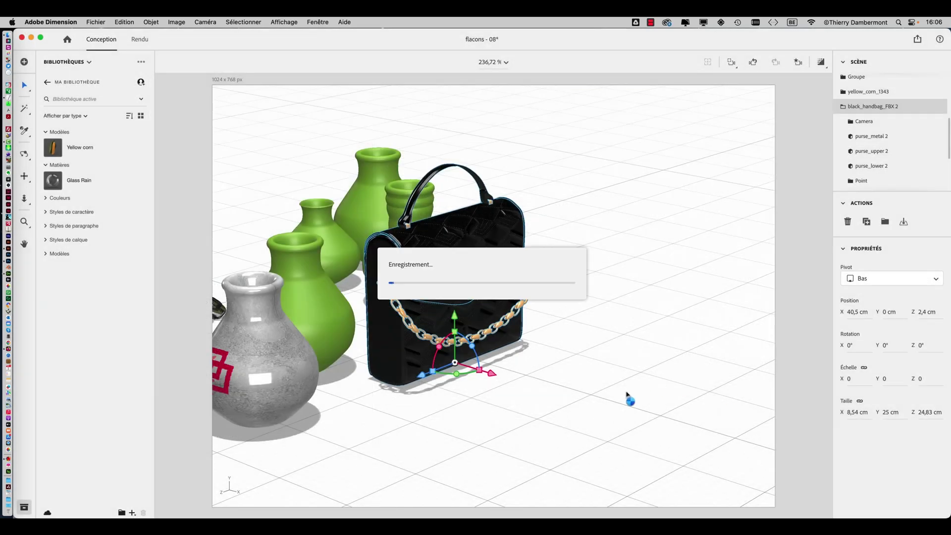